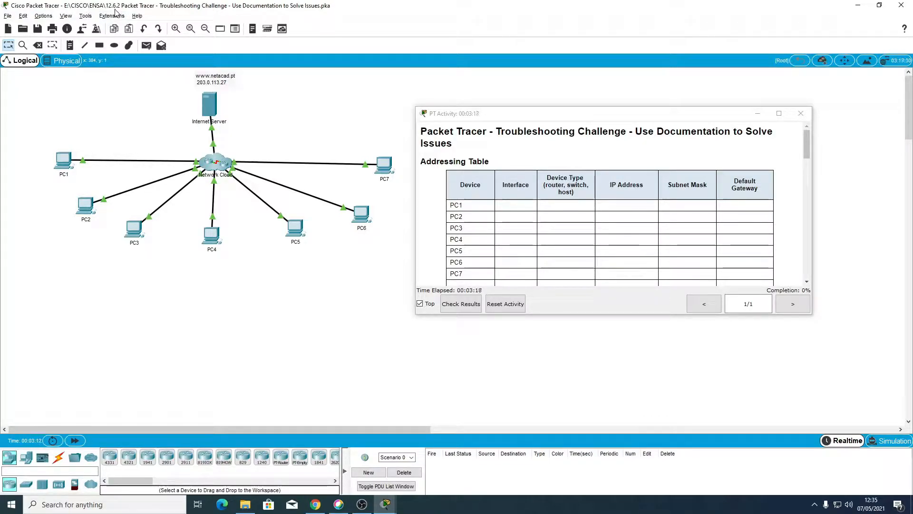
Step: Move the PT Activity window beside the network topology, clear of PC7
left_click_drag(458, 113, 427, 90)
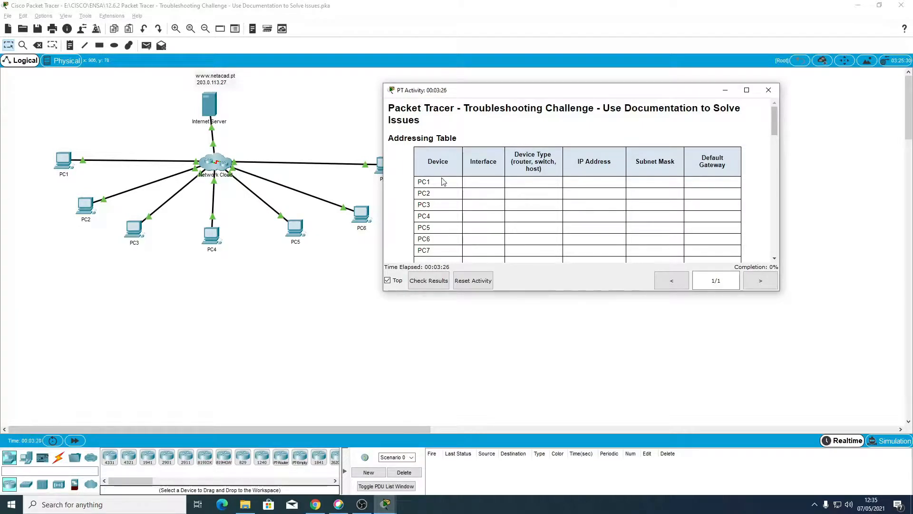
scroll(435, 226, "down", 1)
scroll(436, 229, "up", 1)
scroll(437, 229, "down", 2)
scroll(438, 219, "up", 2)
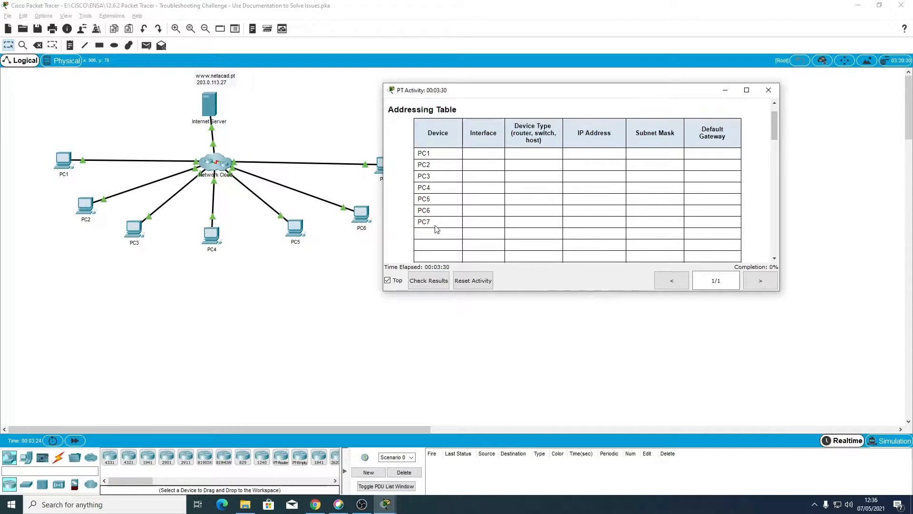
left_click_drag(465, 93, 532, 110)
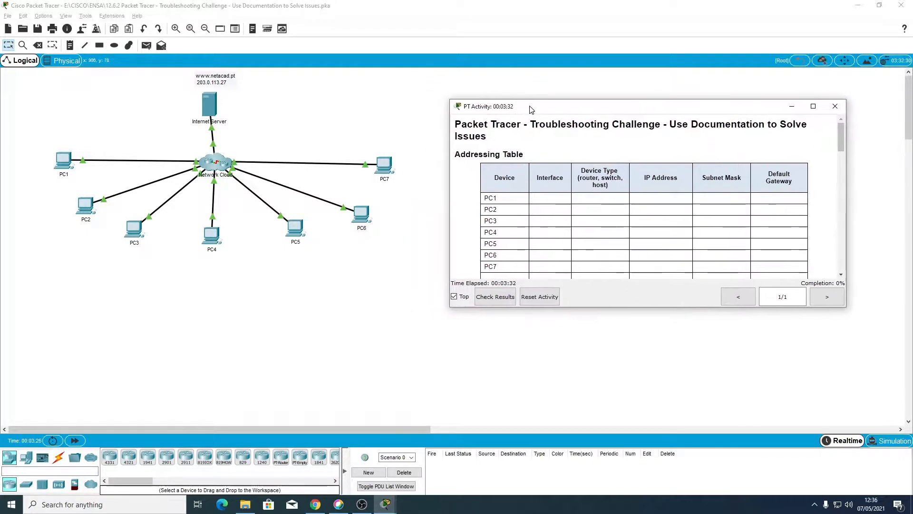
Step: Examine the Addressing Table's columns and device rows in the activity instructions
scroll(594, 205, "down", 10)
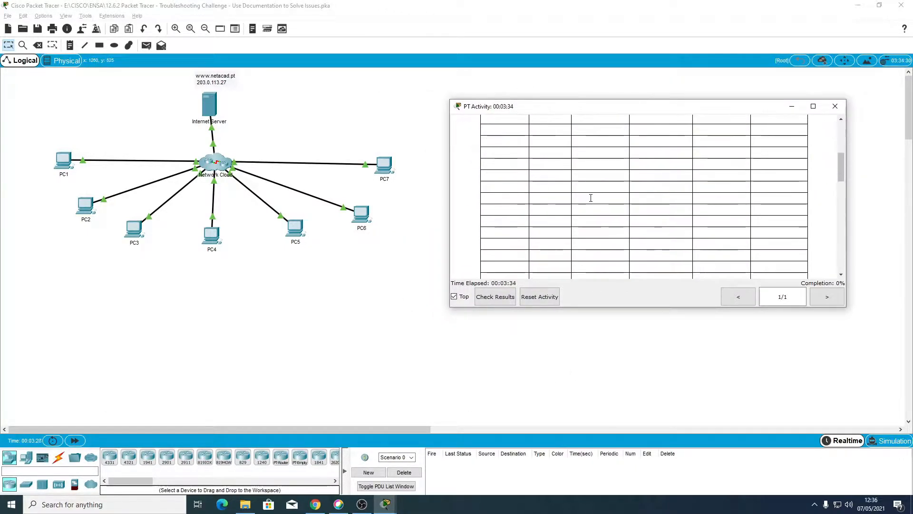
scroll(598, 231, "up", 10)
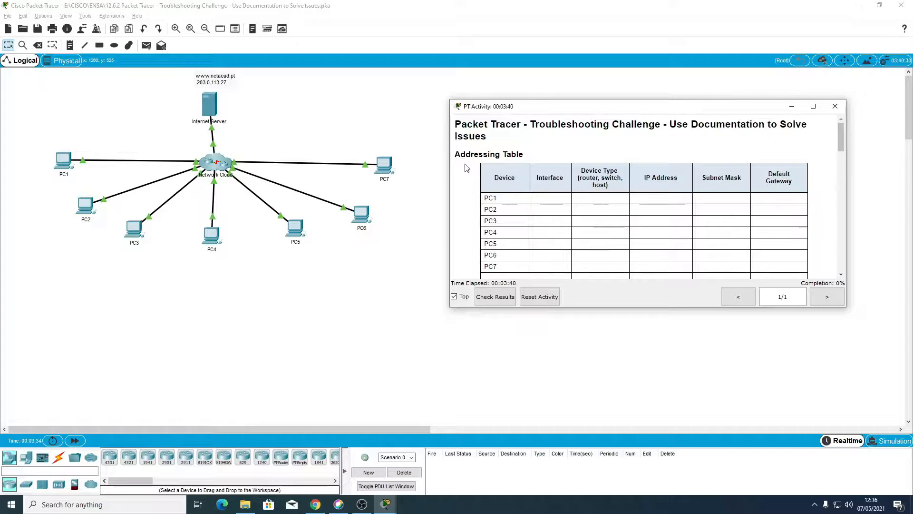
left_click_drag(455, 154, 531, 159)
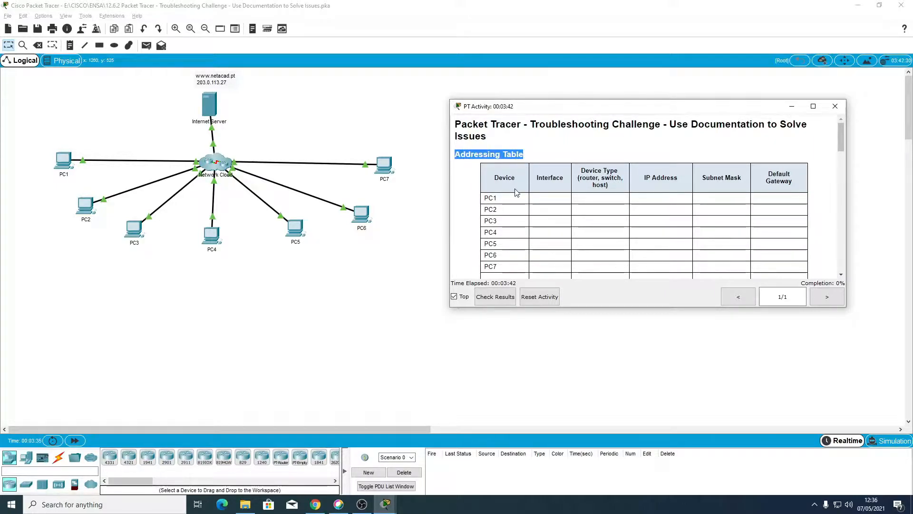
scroll(516, 192, "down", 2)
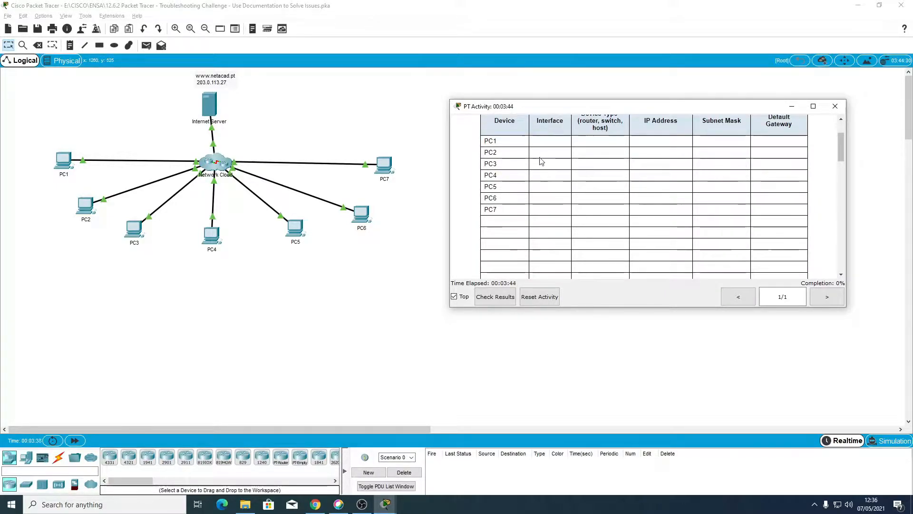
scroll(534, 175, "up", 2)
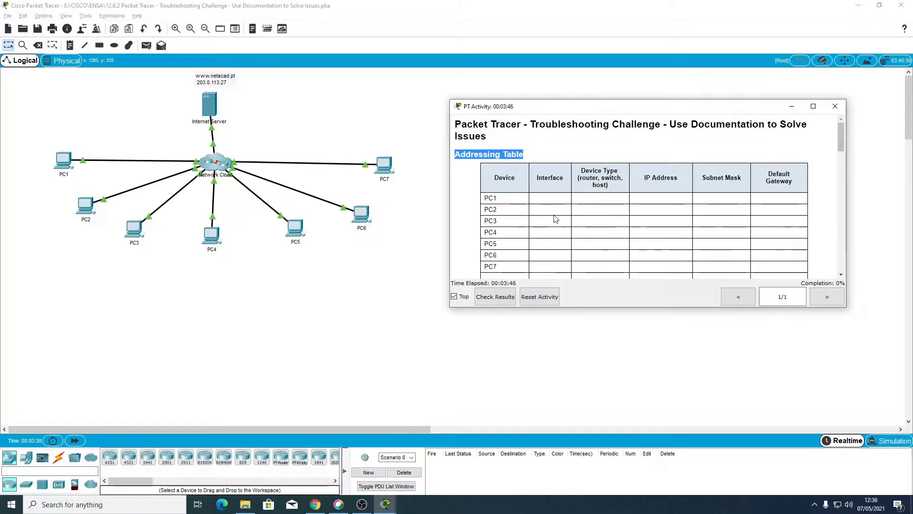
scroll(564, 227, "down", 2)
scroll(564, 227, "up", 1)
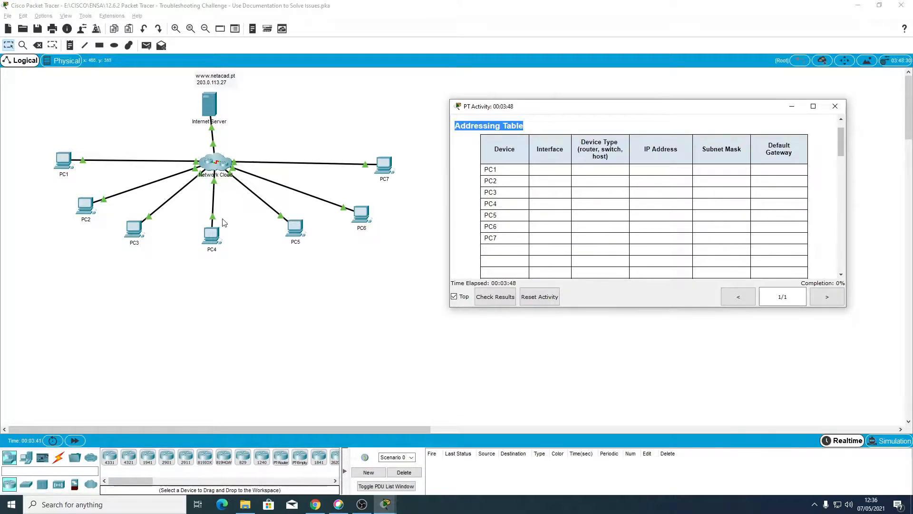
Step: Read the Objectives section and continue to the Background / Scenario section of the activity
scroll(616, 218, "down", 5)
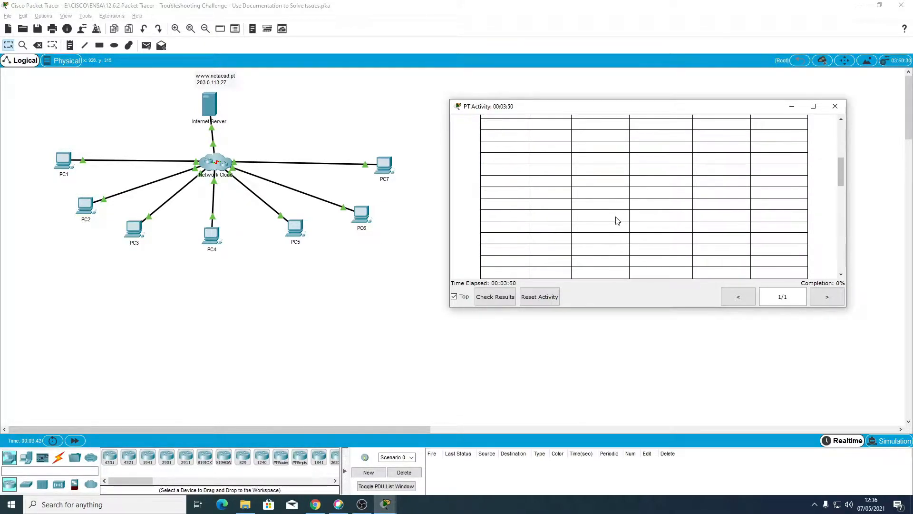
scroll(615, 220, "down", 2)
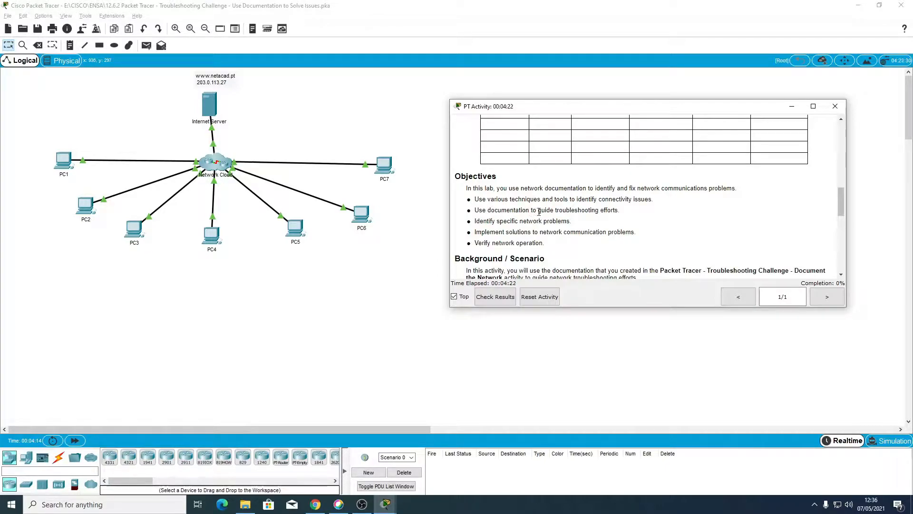
scroll(542, 207, "down", 1)
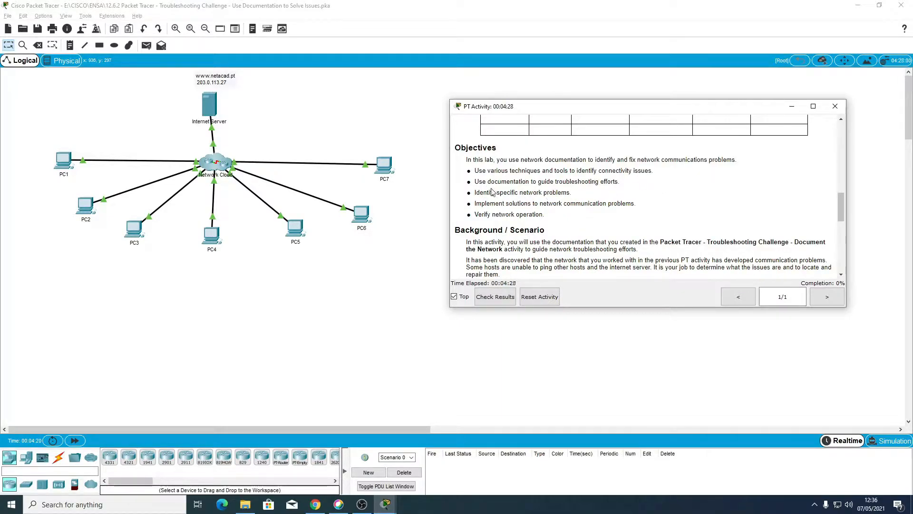
scroll(555, 210, "up", 1)
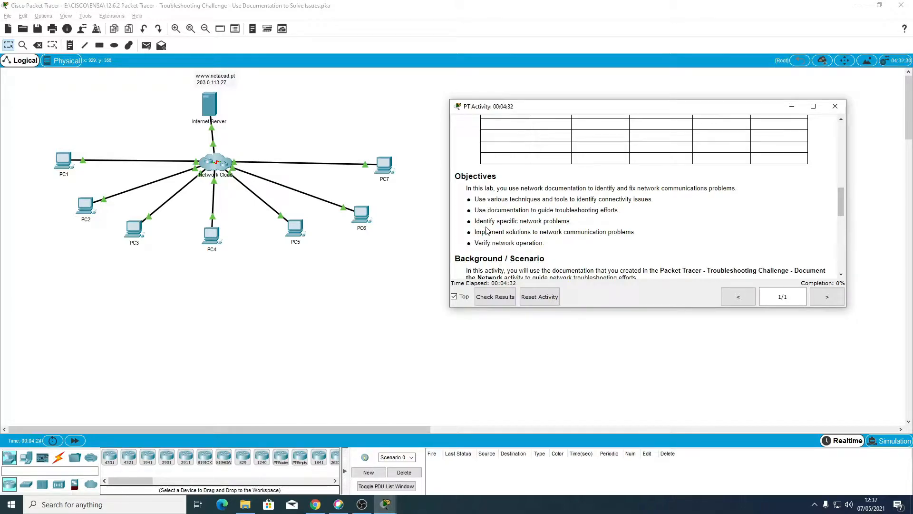
scroll(497, 226, "down", 1)
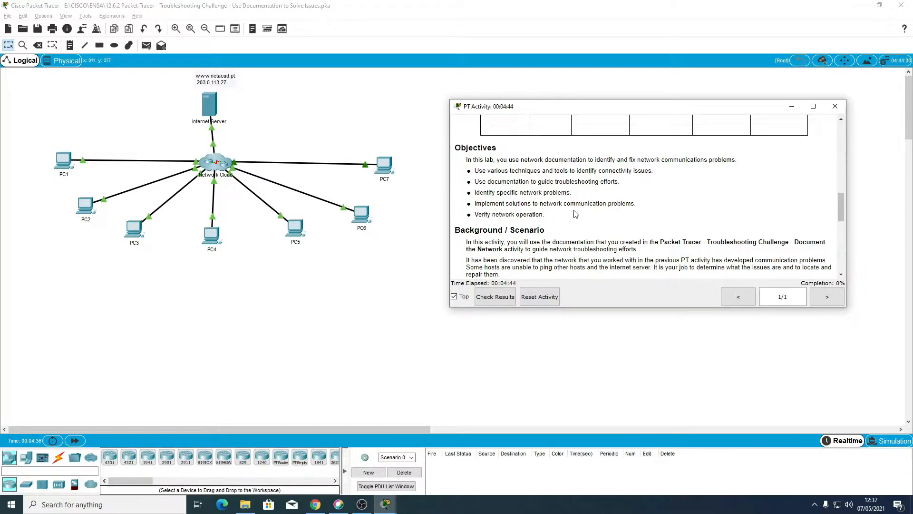
scroll(544, 214, "down", 1)
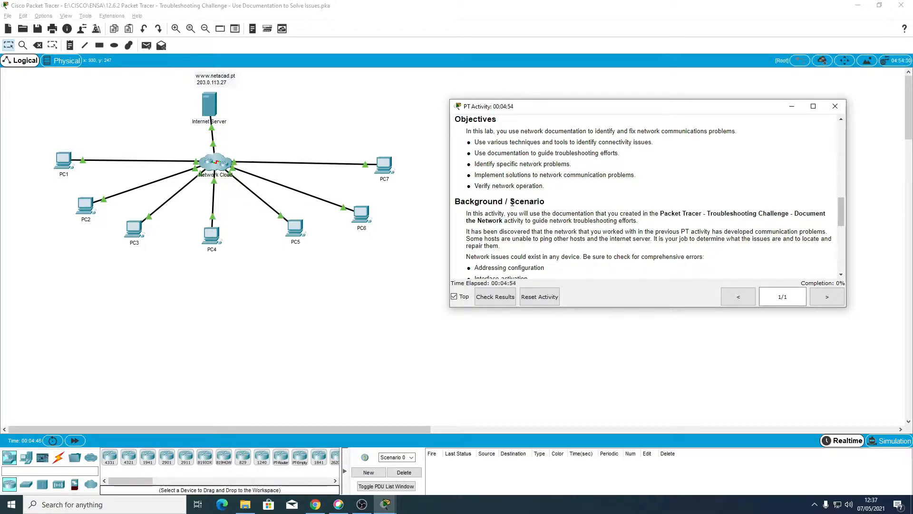
scroll(498, 219, "down", 3)
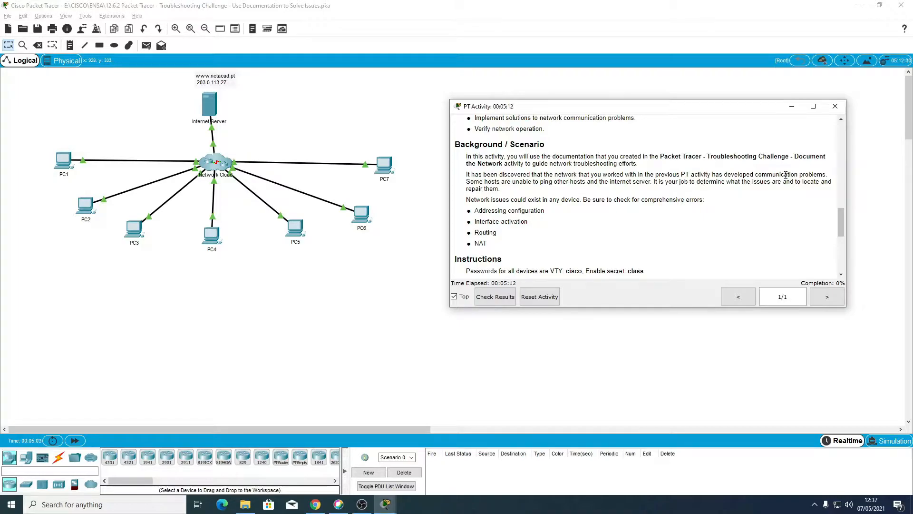
Step: Study the scenario's description of the communication problems and its list of error types to check for on the devices
left_click_drag(724, 174, 828, 175)
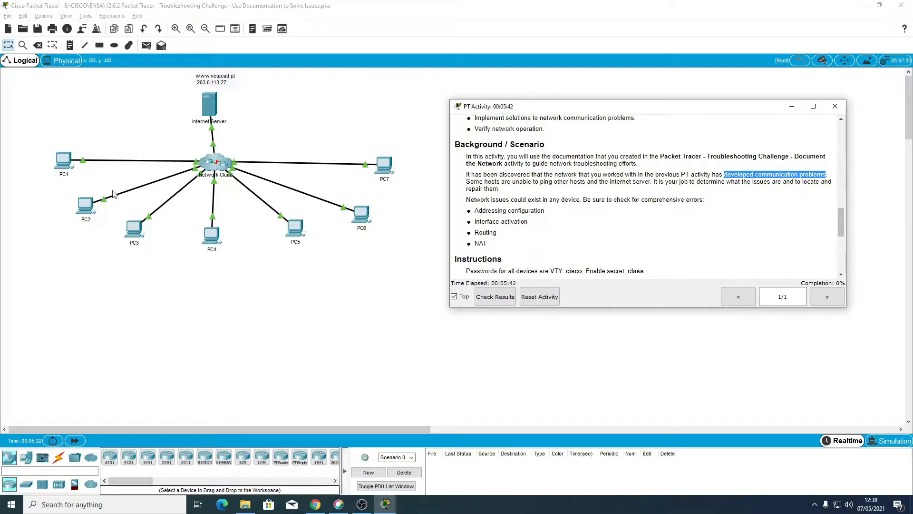
scroll(509, 209, "down", 1)
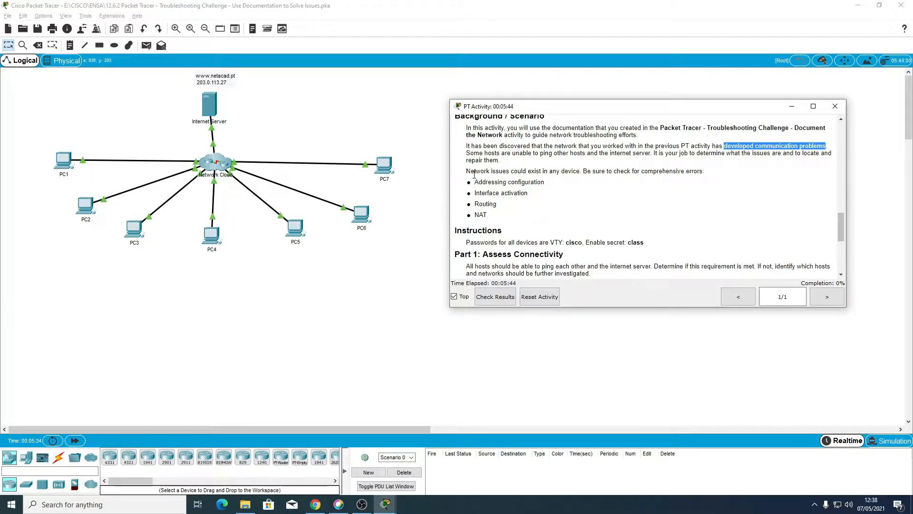
scroll(474, 175, "down", 1)
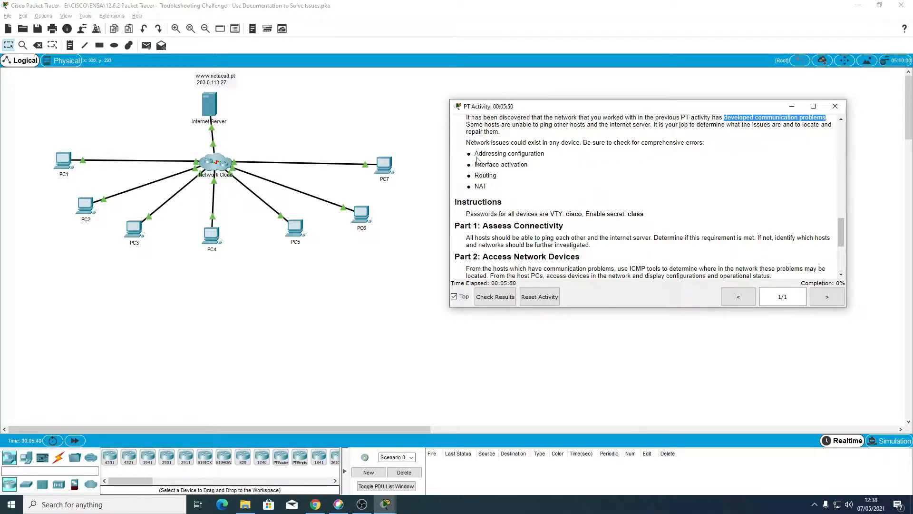
left_click_drag(475, 153, 556, 157)
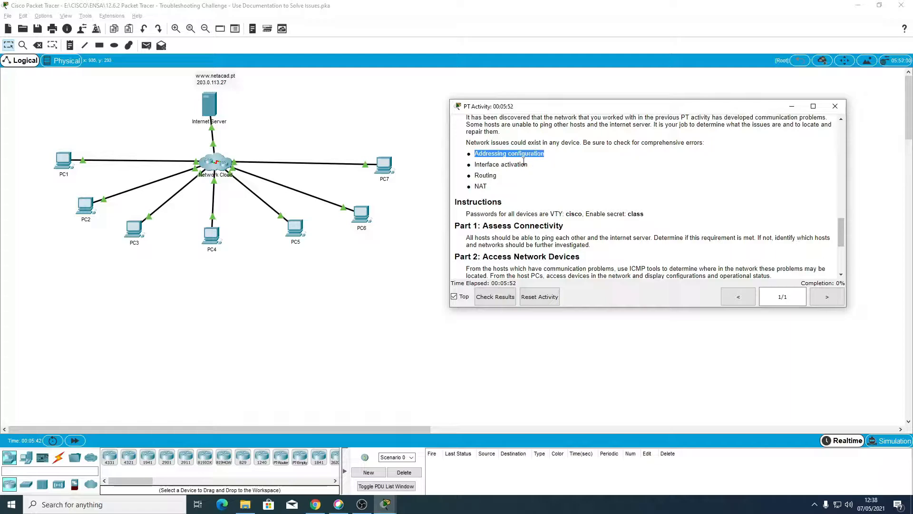
left_click_drag(474, 164, 531, 166)
left_click_drag(475, 153, 530, 165)
left_click(490, 166)
left_click_drag(475, 164, 535, 167)
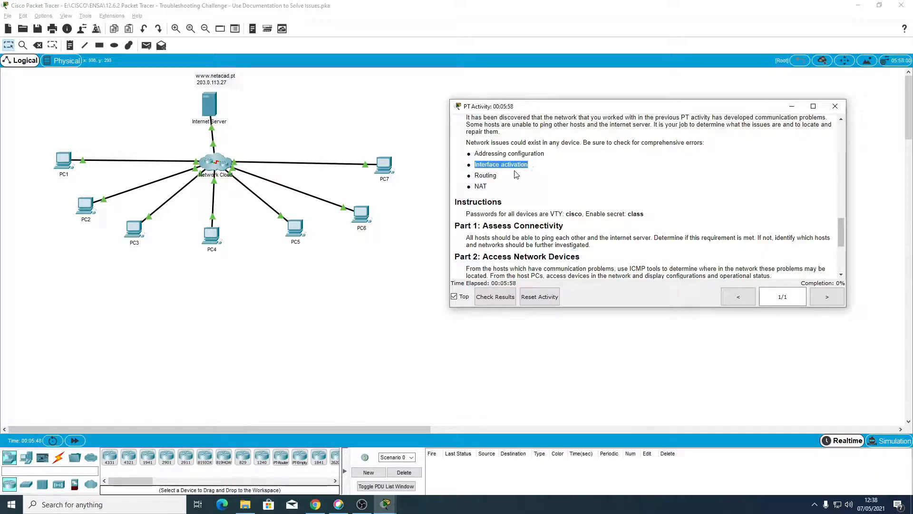
left_click_drag(474, 175, 496, 190)
left_click_drag(475, 153, 493, 189)
left_click(493, 187)
Step: Read the Instructions section for the devices' VTY and enable secret passwords, along with Part 1: Assess Connectivity
scroll(493, 187, "down", 1)
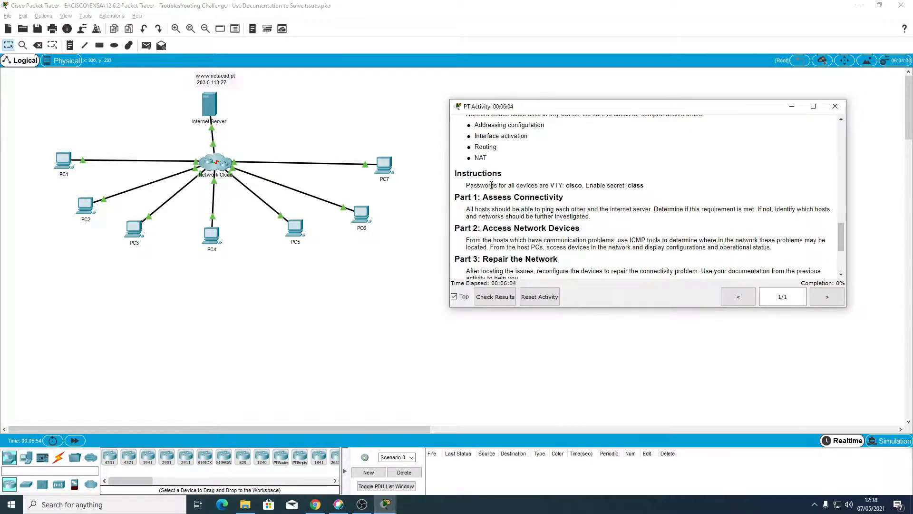
scroll(490, 188, "down", 1)
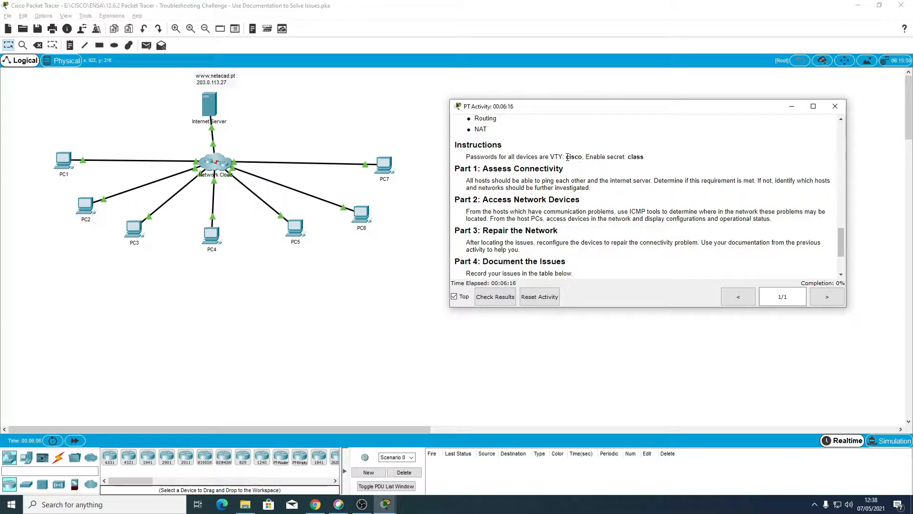
left_click_drag(566, 156, 654, 160)
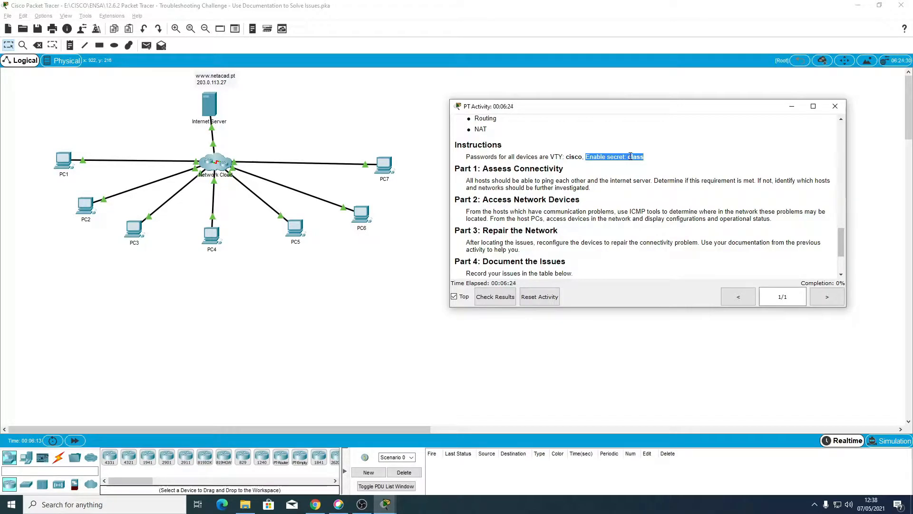
scroll(560, 162, "down", 2)
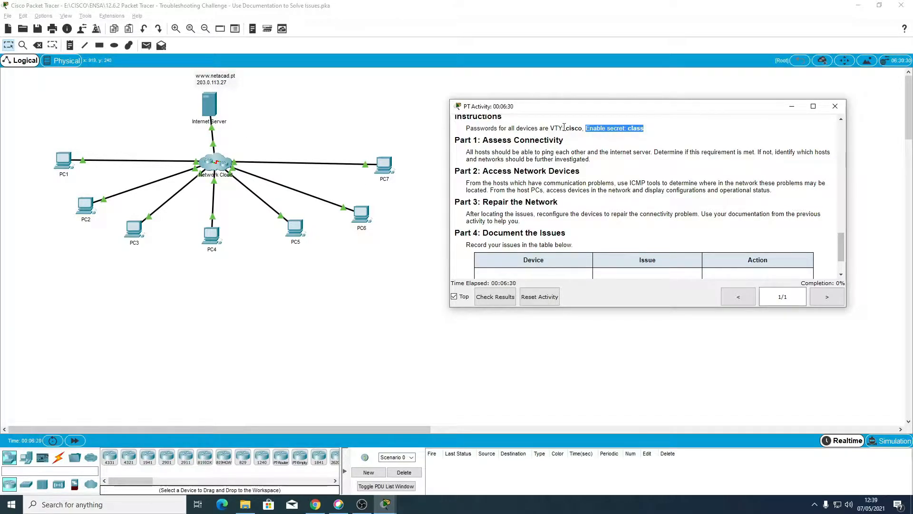
left_click_drag(566, 128, 597, 128)
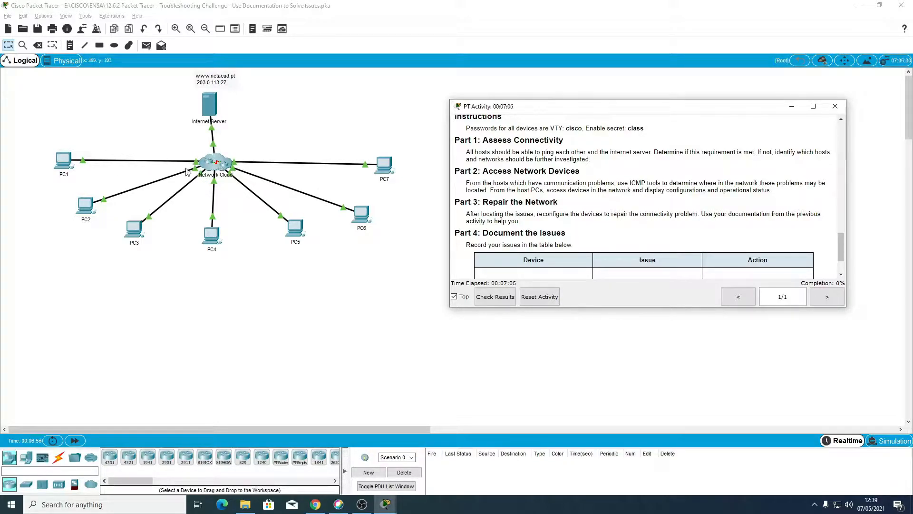
Step: Read Part 2: Access Network Devices, Part 3: Repair the Network and Part 4: Document the Issues
scroll(475, 199, "down", 2)
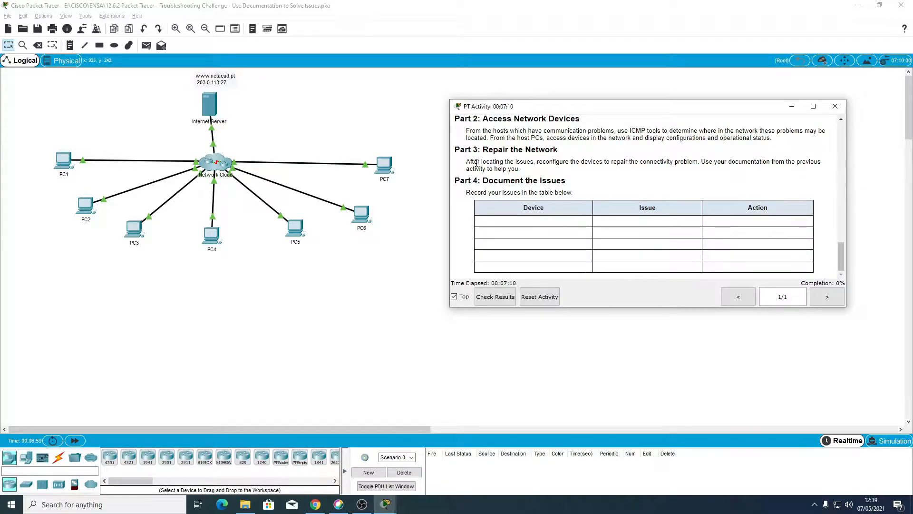
scroll(477, 163, "up", 2)
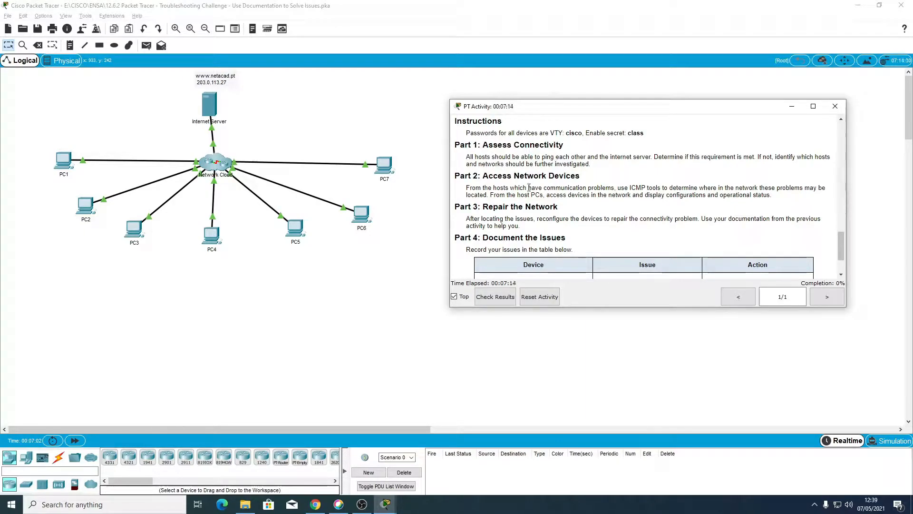
scroll(515, 209, "down", 1)
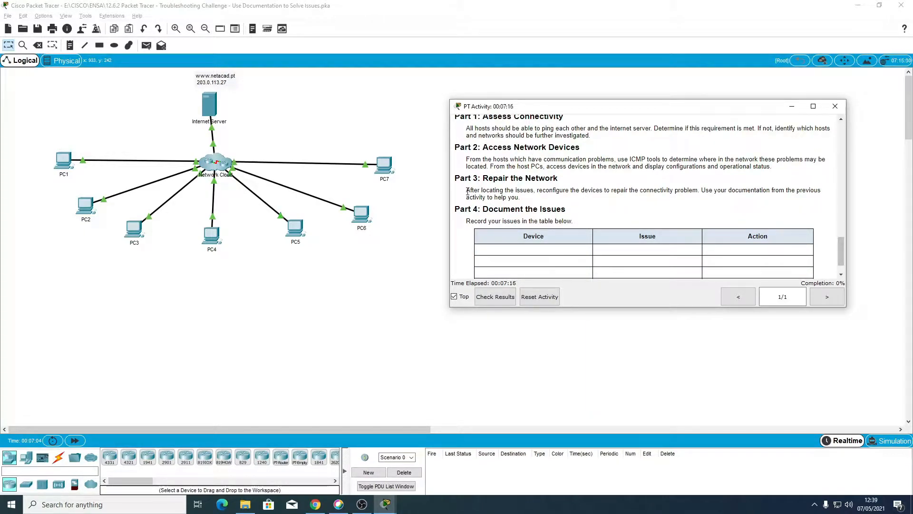
scroll(468, 192, "down", 1)
left_click_drag(466, 163, 529, 171)
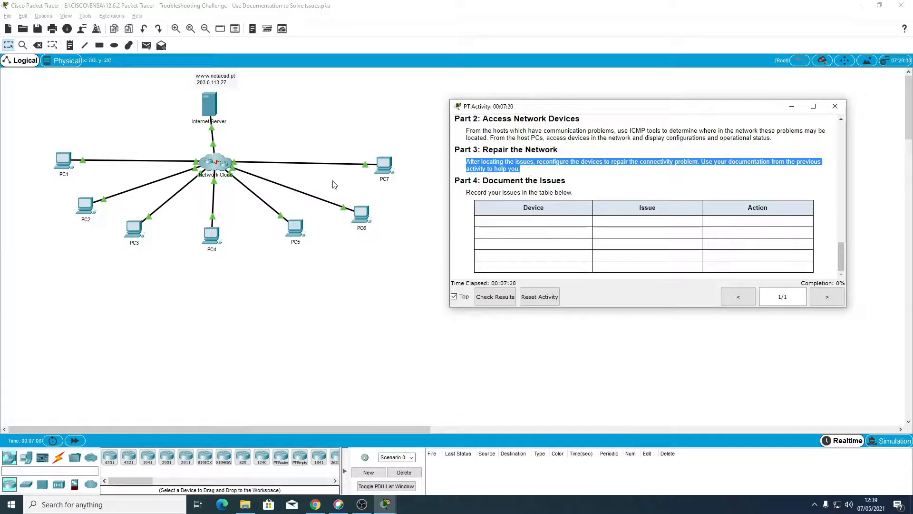
left_click(554, 172)
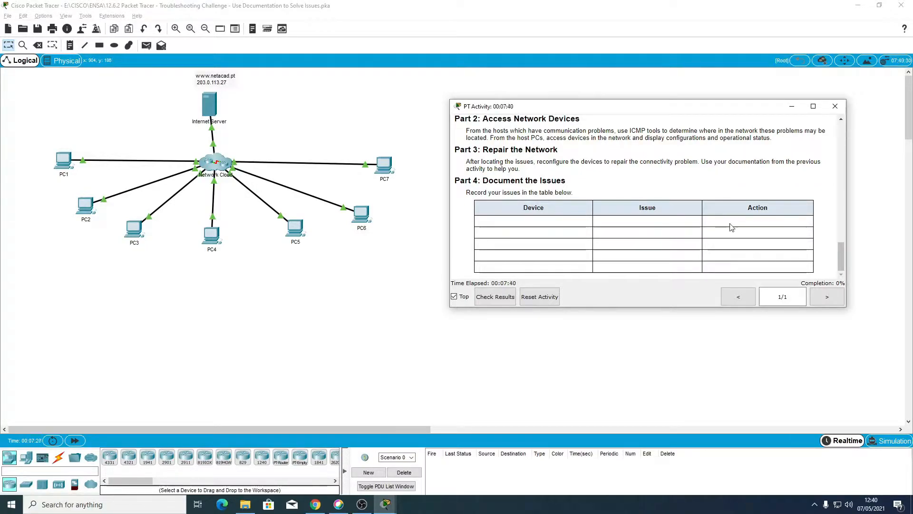
Step: Return to the start of the activity instructions and review the Addressing Table again
scroll(704, 265, "up", 15)
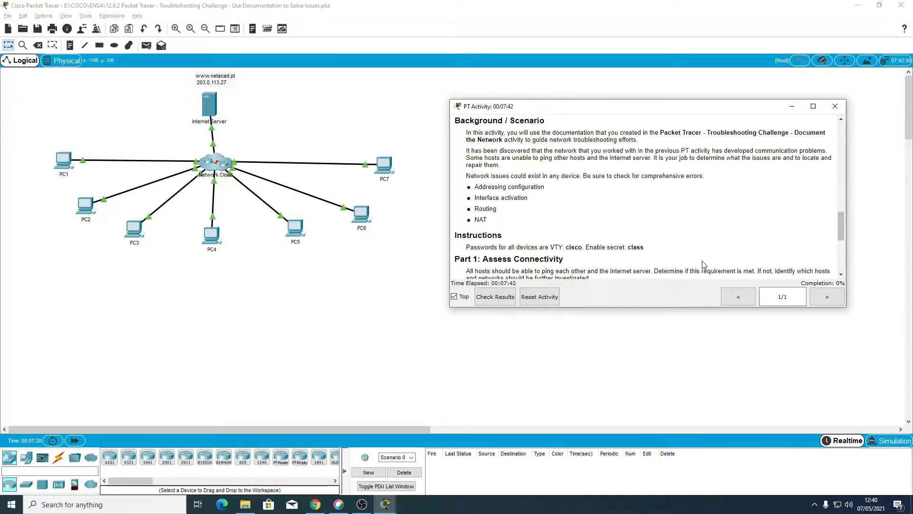
scroll(704, 265, "up", 5)
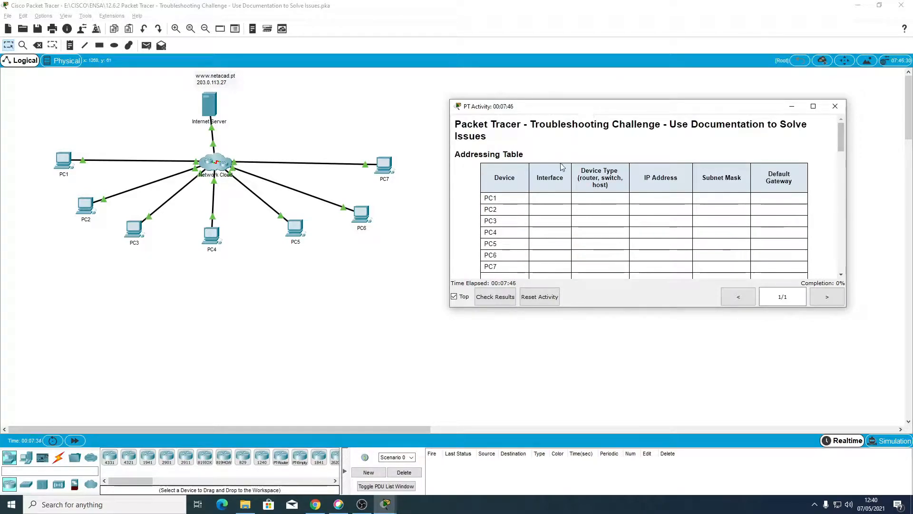
scroll(524, 183, "down", 2)
scroll(524, 183, "up", 2)
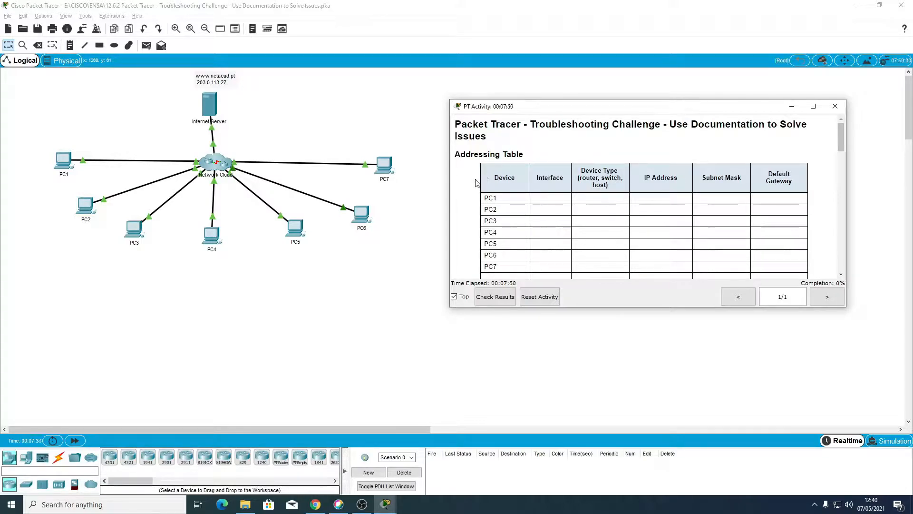
key("super")
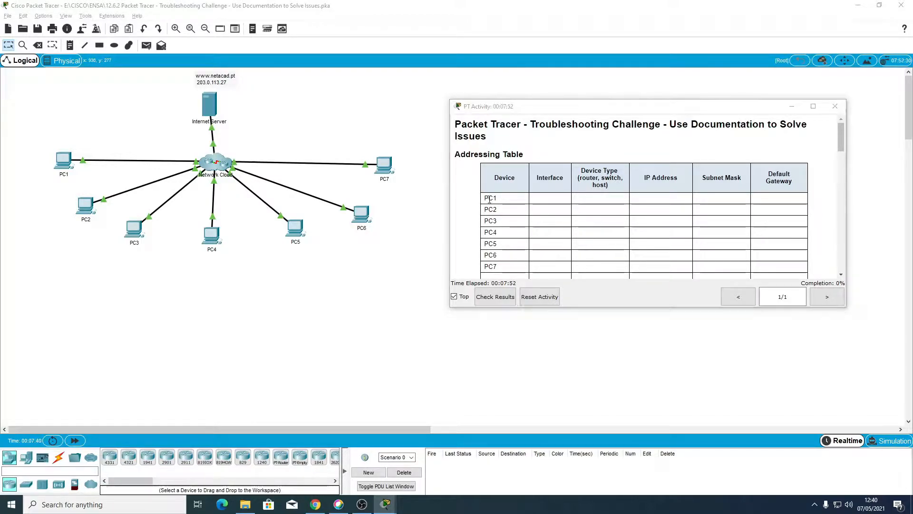
Step: Switch to Excel and create a blank workbook
left_click(233, 238)
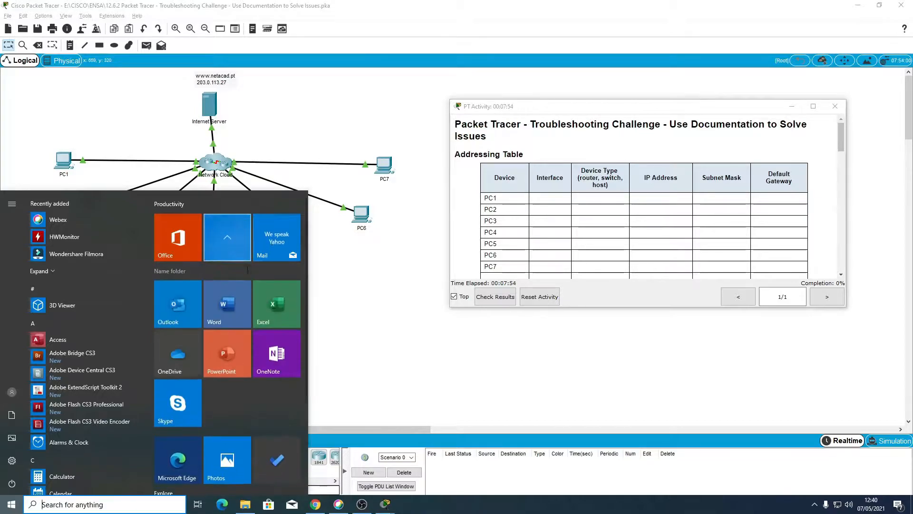
left_click(282, 301)
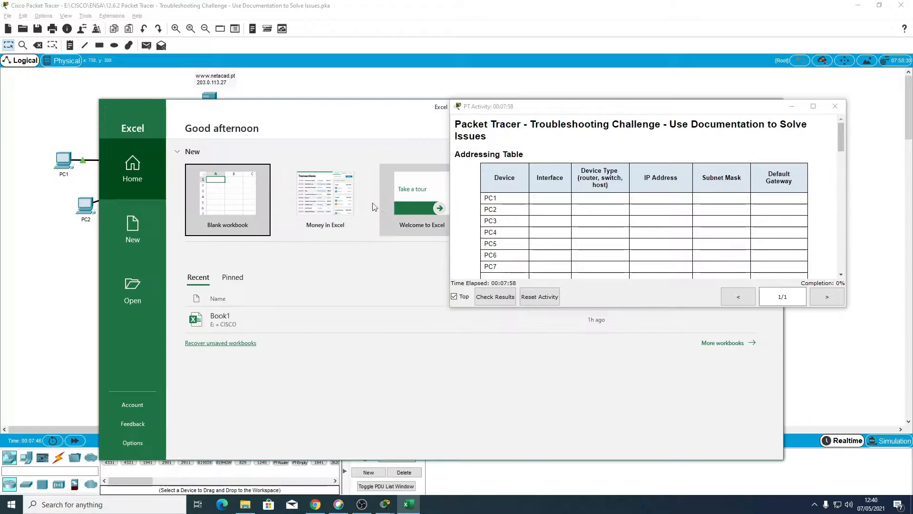
left_click(232, 192)
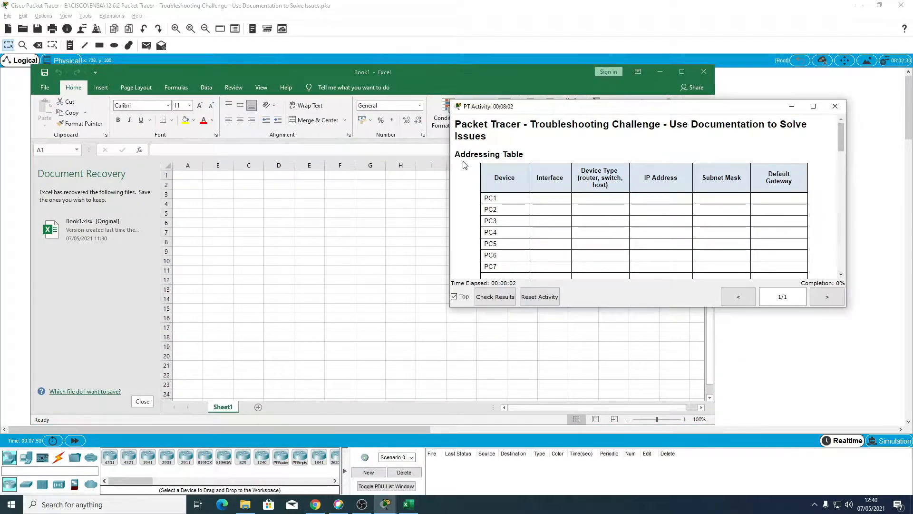
Step: Copy the entire Addressing Table from the activity instructions into the blank workbook, starting at cell F1
left_click_drag(456, 155, 814, 221)
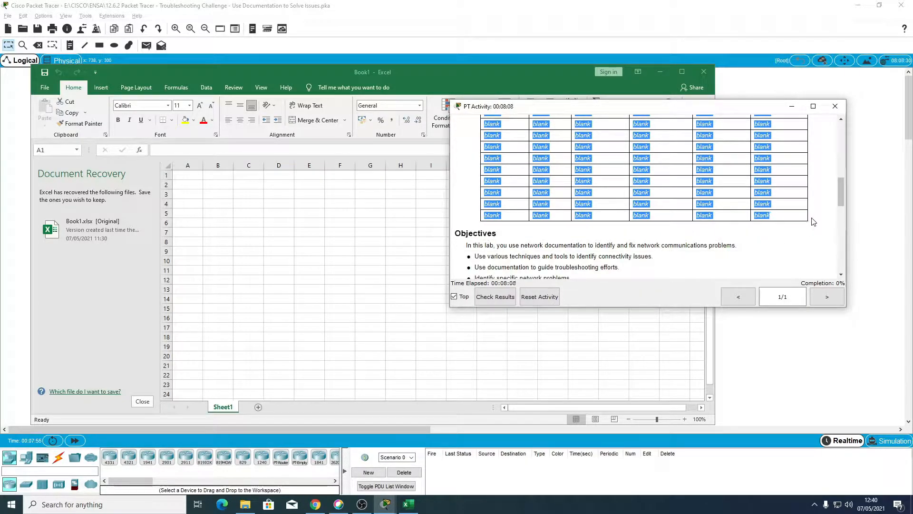
left_click(362, 195)
left_click_drag(584, 107, 664, 119)
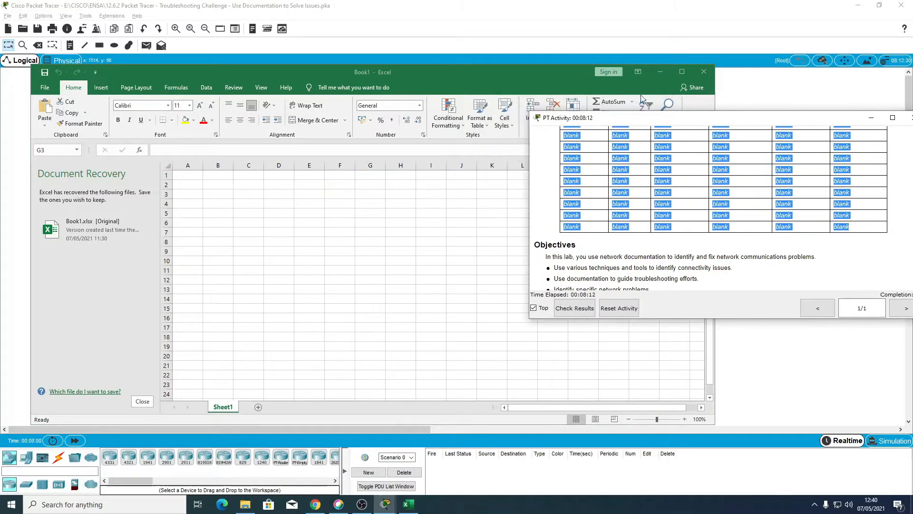
left_click(872, 118)
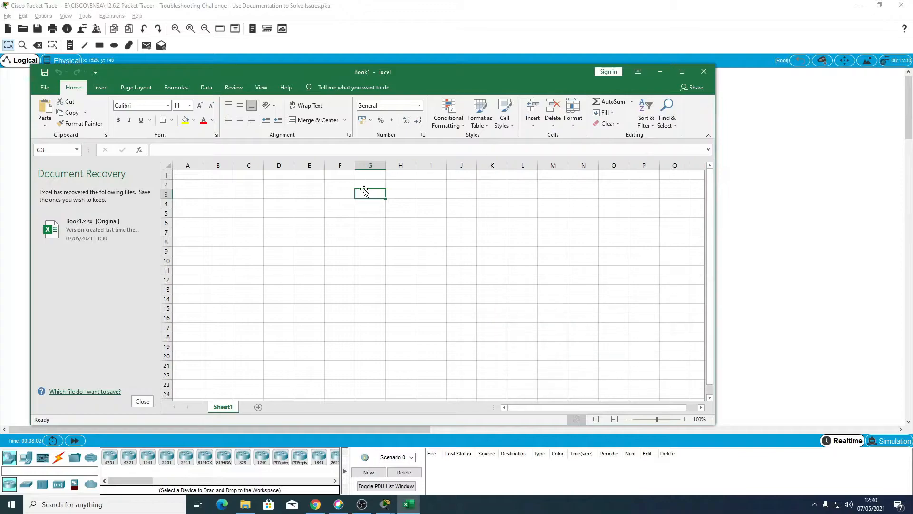
left_click(338, 176)
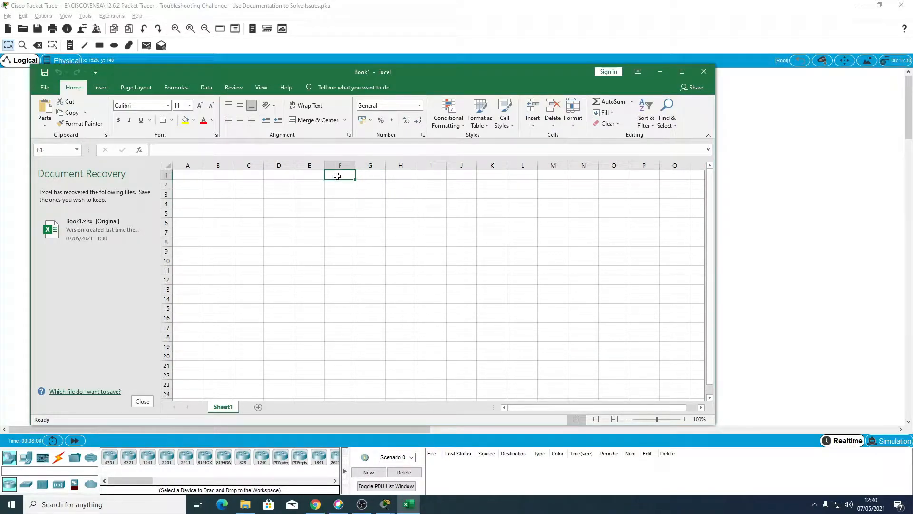
type("Addressing Table Device\tInterface\tDevice Type (router, switch, host)\tIP Address\tSubnet Mask\tDefault Gateway PC1 PC2 PC3 PC4 PC5 PC6 PC7")
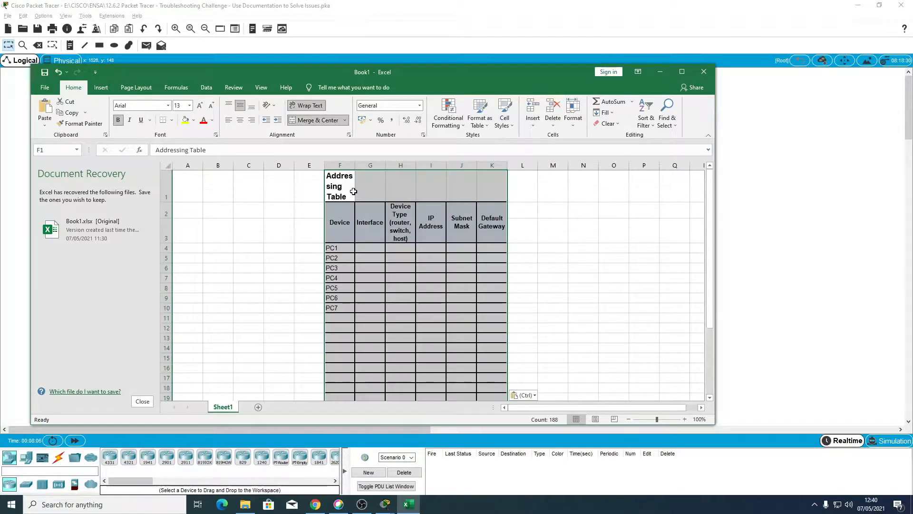
Step: Widen columns F to K to fit the addressing table's headings and dismiss the Document Recovery list
left_click(348, 211)
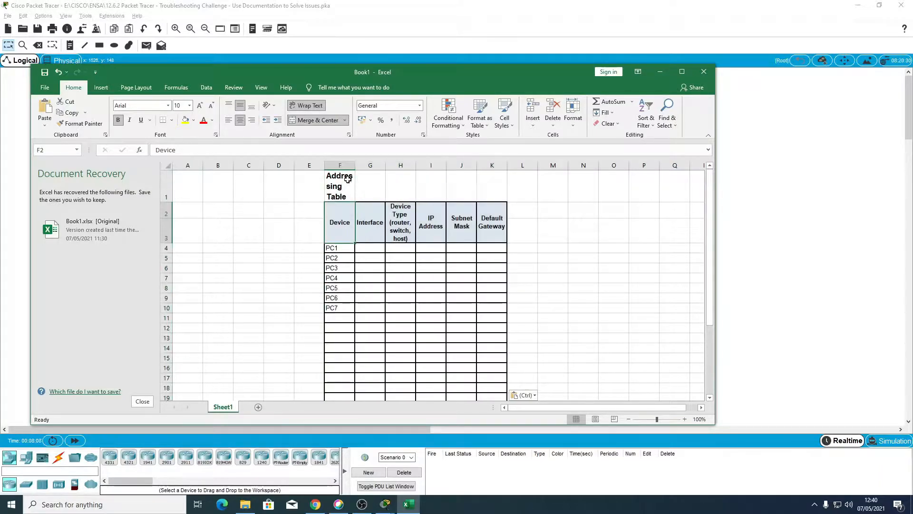
left_click_drag(355, 165, 610, 166)
scroll(530, 270, "down", 1)
scroll(477, 286, "up", 1)
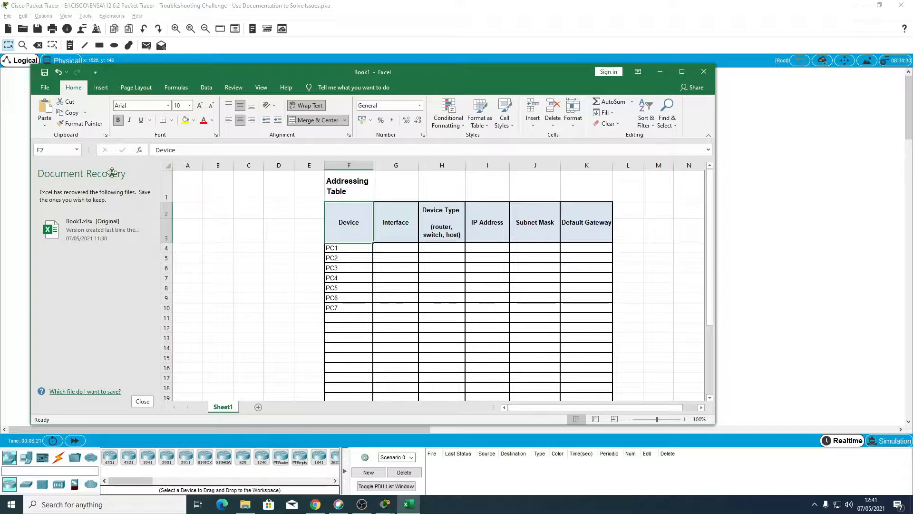
left_click(136, 404)
scroll(291, 283, "down", 10)
scroll(291, 284, "up", 10)
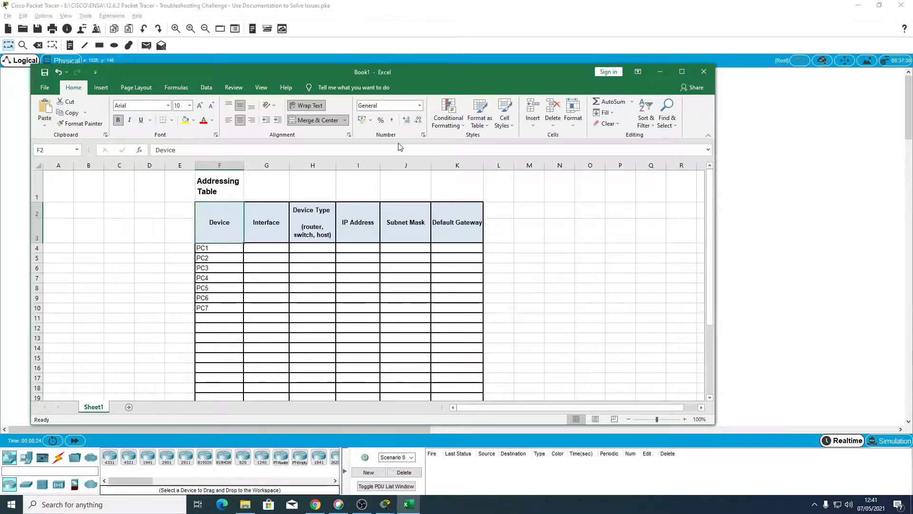
Step: Review the devices PC1 to PC7 listed in the worksheet's Device column
left_click(662, 74)
left_click(408, 504)
left_click(218, 251)
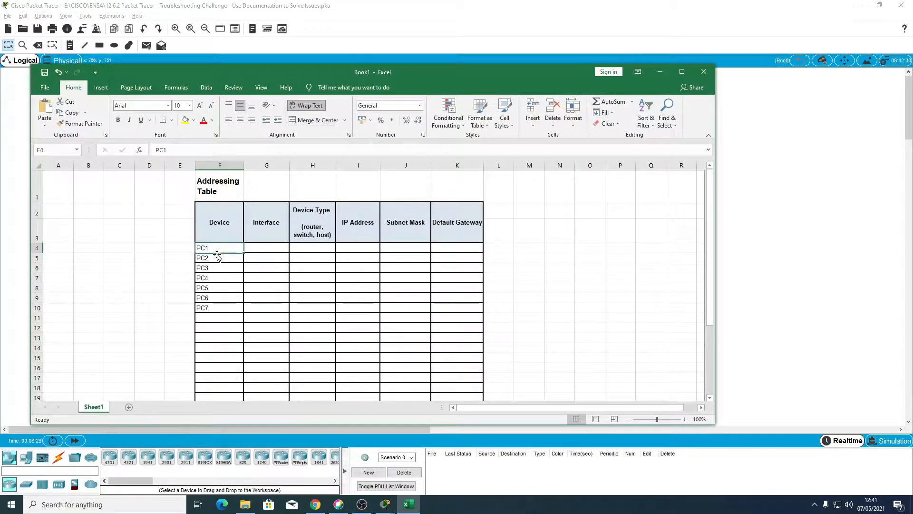
left_click(215, 259)
left_click(213, 270)
left_click(209, 279)
left_click(208, 287)
left_click(210, 297)
left_click(210, 307)
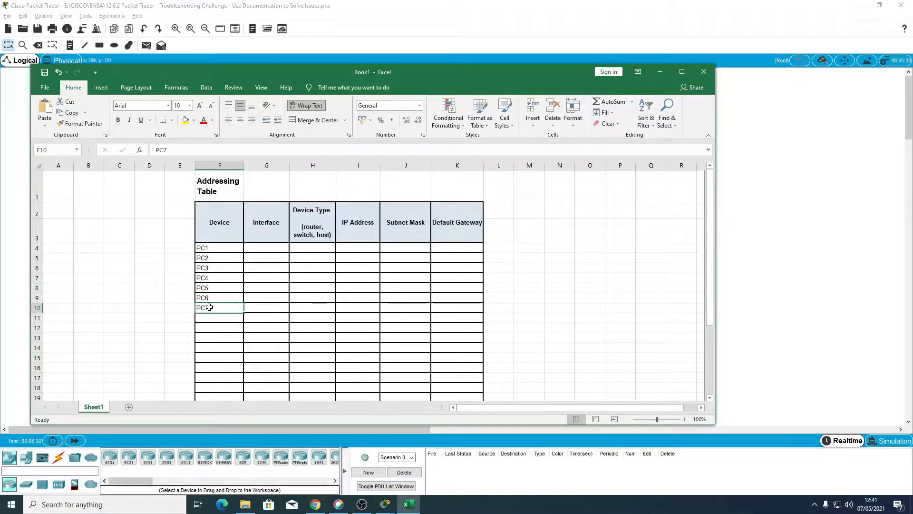
Step: Go over the Interface cells that need information for PC1 to PC7
left_click(265, 234)
left_click(260, 248)
left_click(259, 257)
left_click(257, 267)
left_click(258, 277)
left_click(257, 287)
left_click(256, 297)
left_click(258, 310)
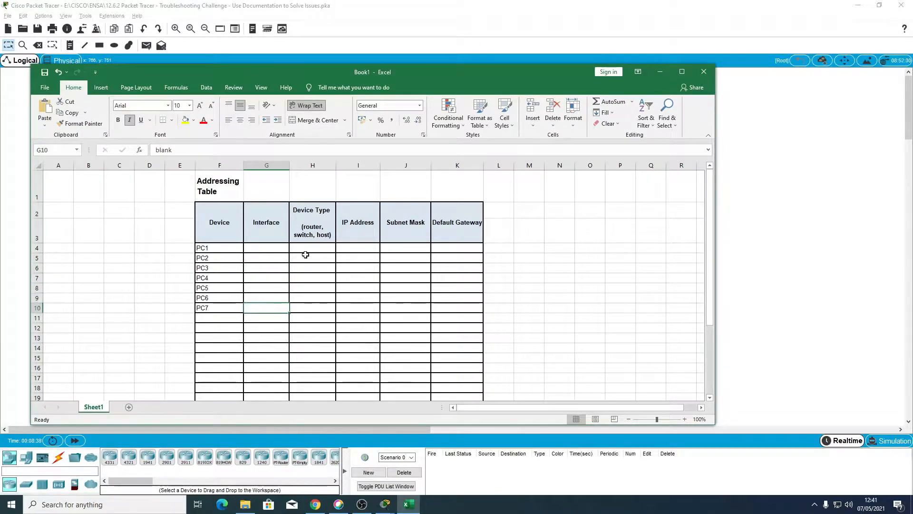
Step: Examine the Device Type heading and PC1's Device Type, IP Address, Subnet Mask and Default Gateway cells
left_click(308, 246)
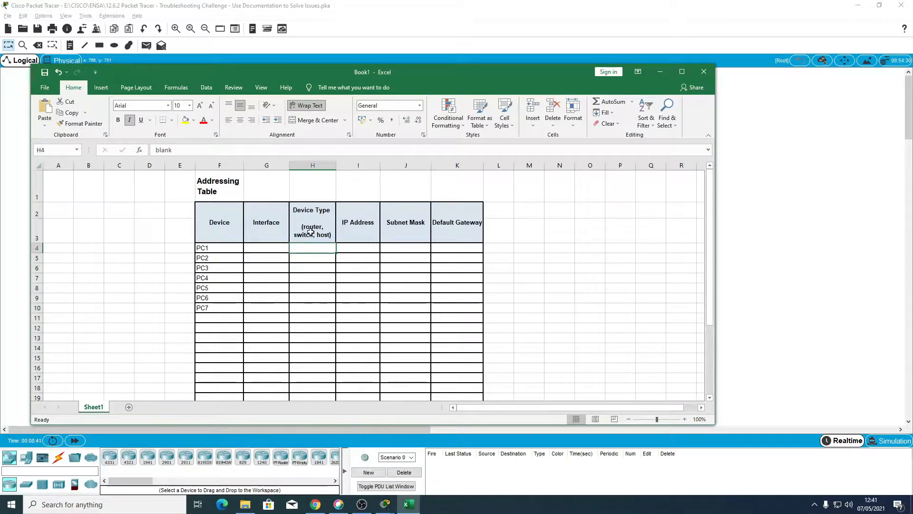
left_click(307, 216)
left_click(309, 233)
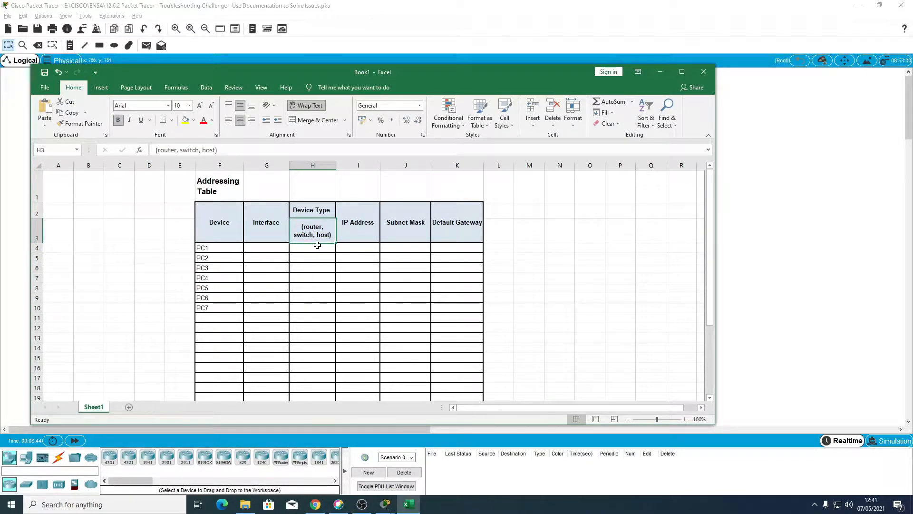
left_click(211, 247)
left_click(313, 246)
left_click(357, 249)
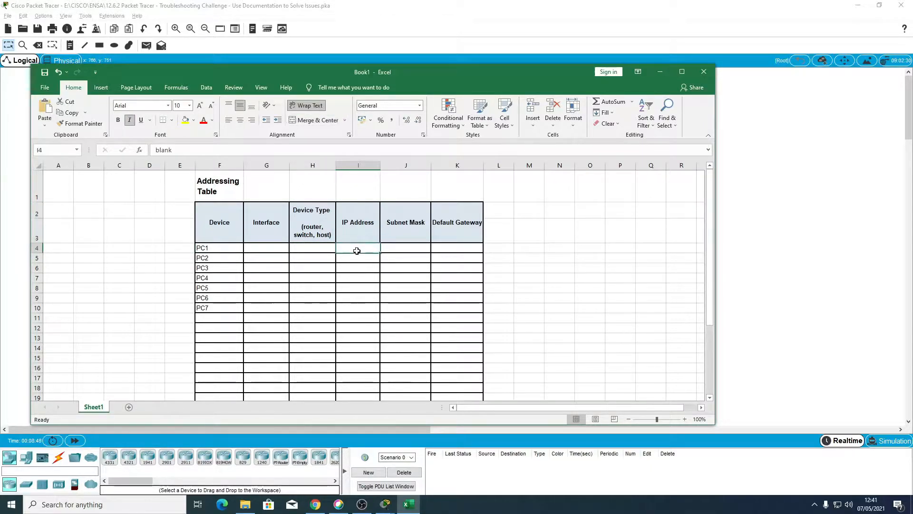
left_click(415, 249)
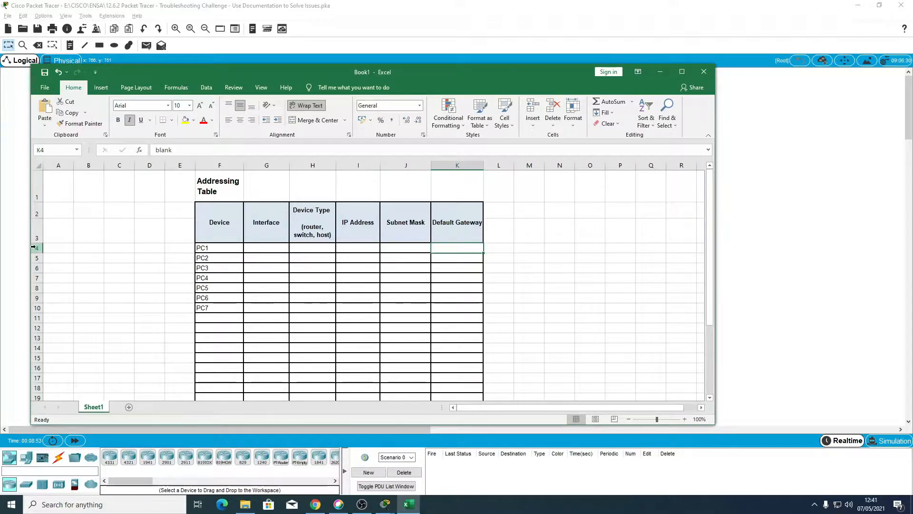
Step: Arrange Packet Tracer and the Excel workbook side by side, with the whole width of the addressing table in view
left_click_drag(31, 227, 220, 221)
left_click_drag(319, 76, 912, 75)
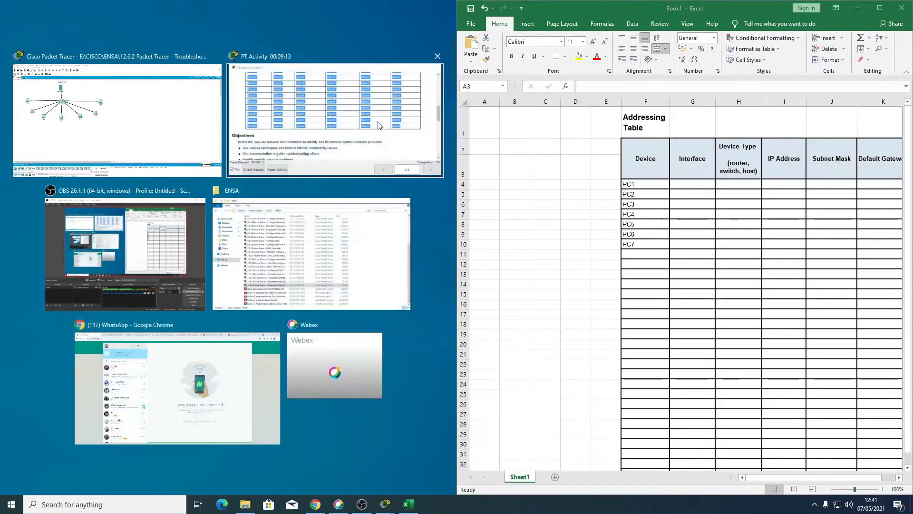
left_click(91, 113)
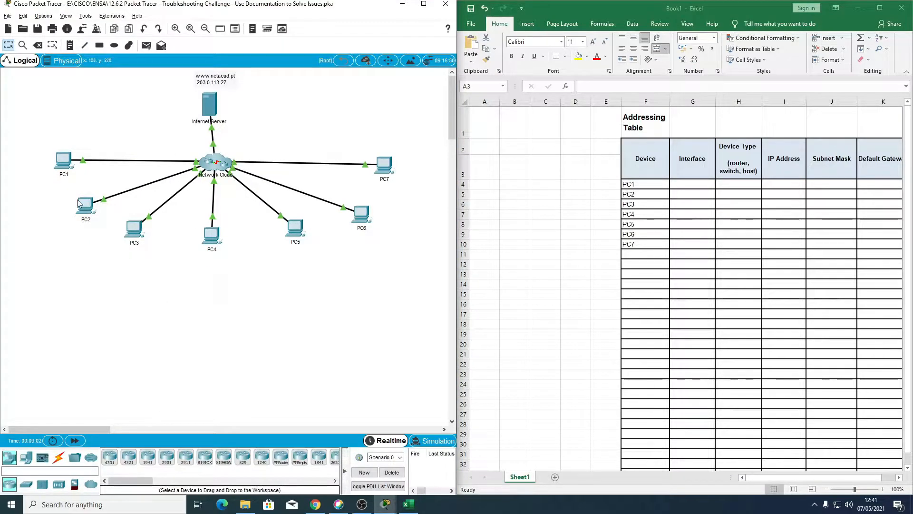
left_click(780, 477)
left_click(626, 404)
left_click_drag(787, 476, 825, 477)
Step: Open PC1's IP configuration and copy its IPv4 address, 192.168.1.153, into PC1's IP Address cell in the worksheet
left_click(63, 162)
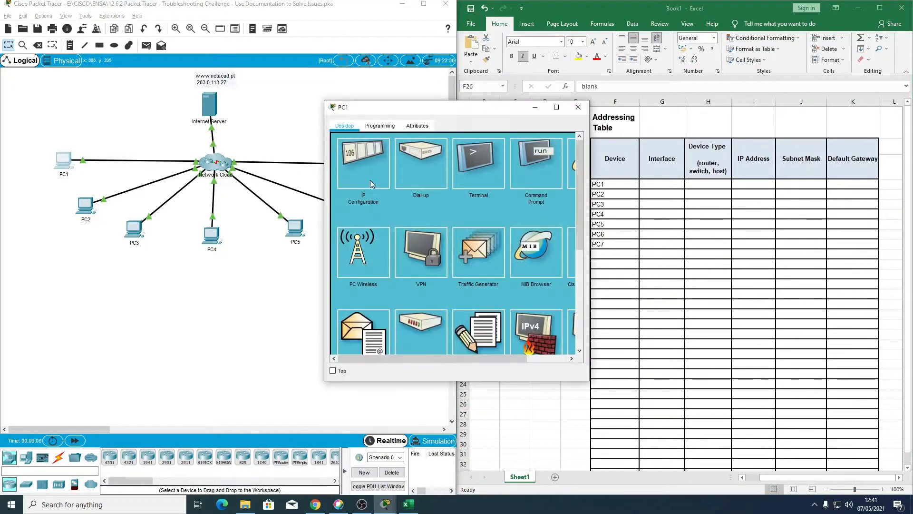
left_click(376, 178)
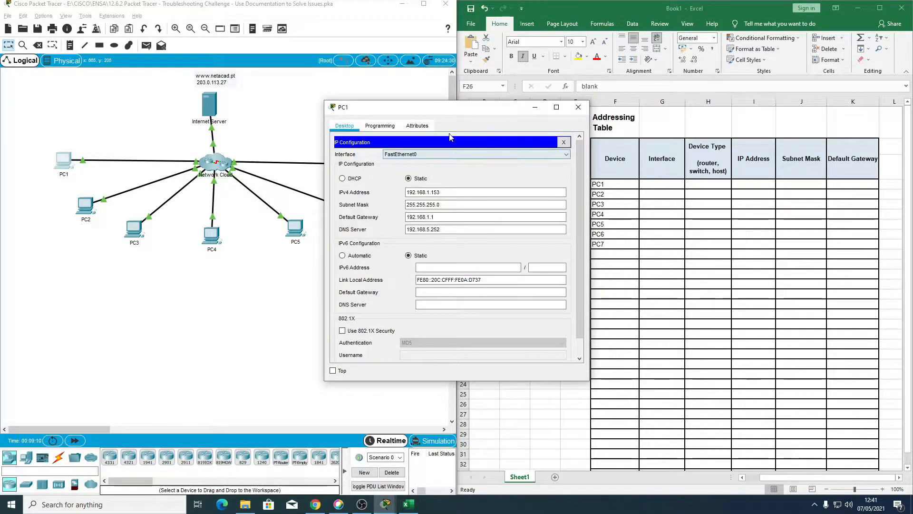
left_click_drag(438, 109, 337, 97)
left_click(338, 180)
left_click_drag(339, 179, 310, 179)
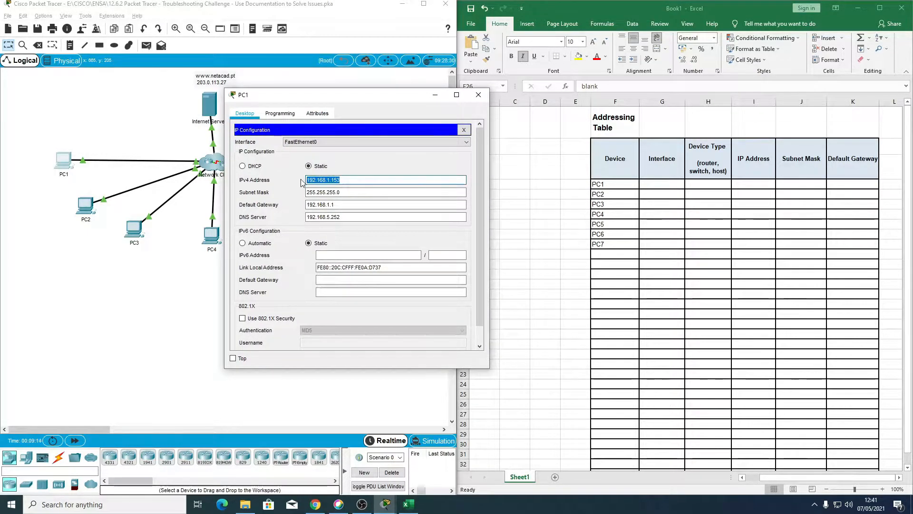
left_click(771, 185)
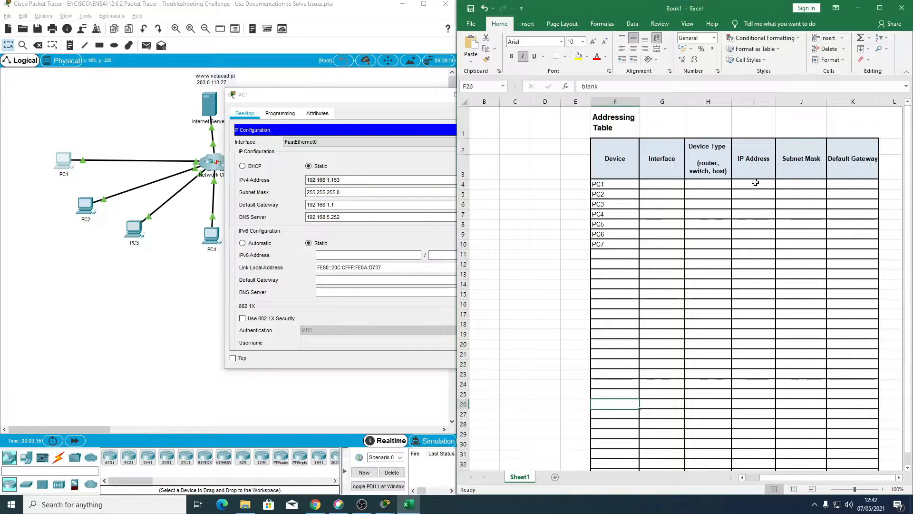
type("192.168.1.153")
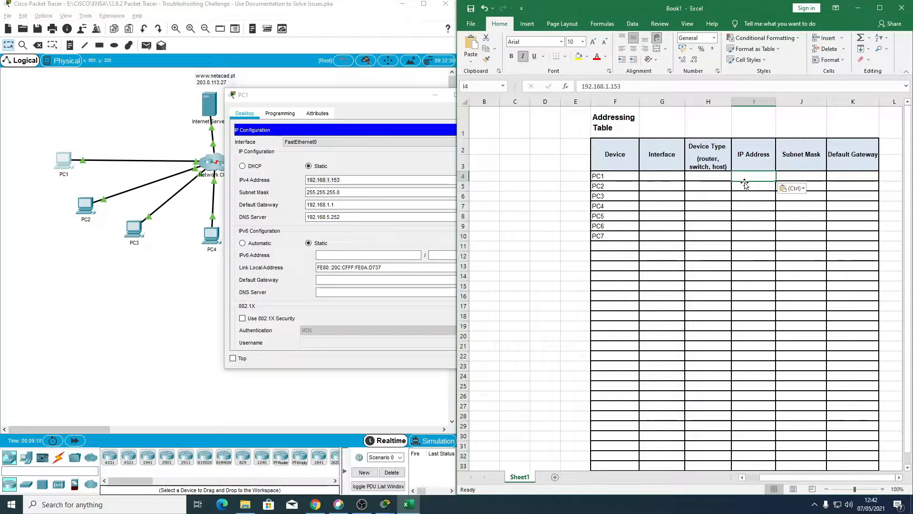
Step: Change the font colour to black for cells G4:K33 and the Device cells below PC7
left_click_drag(662, 178, 831, 344)
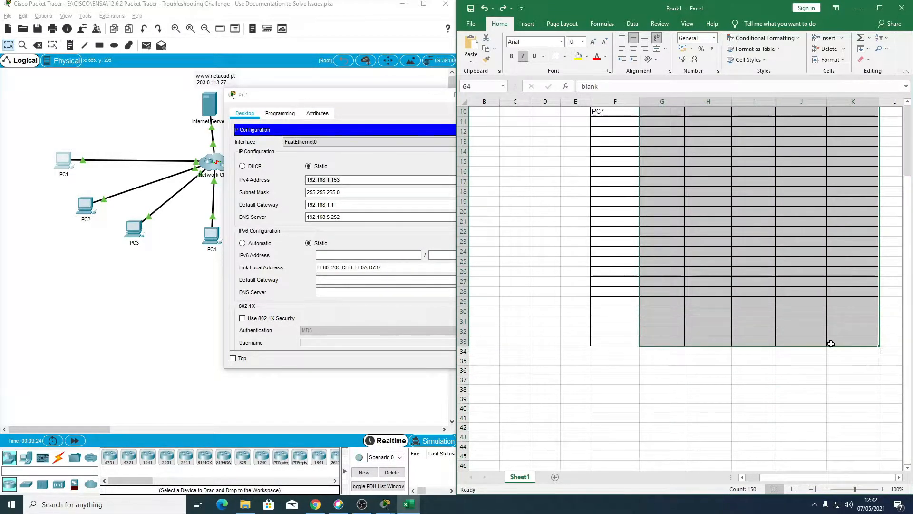
left_click(606, 56)
left_click(607, 69)
scroll(613, 238, "up", 3)
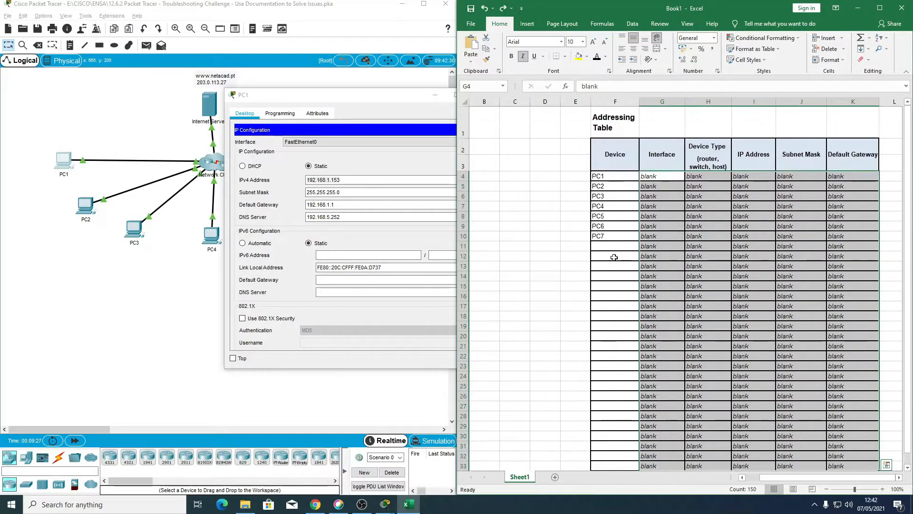
left_click_drag(613, 247, 631, 411)
type("blank")
Step: Delete the "blank" placeholder text from cells G4:K33 and from the Device cells below PC7
left_click_drag(649, 144, 855, 430)
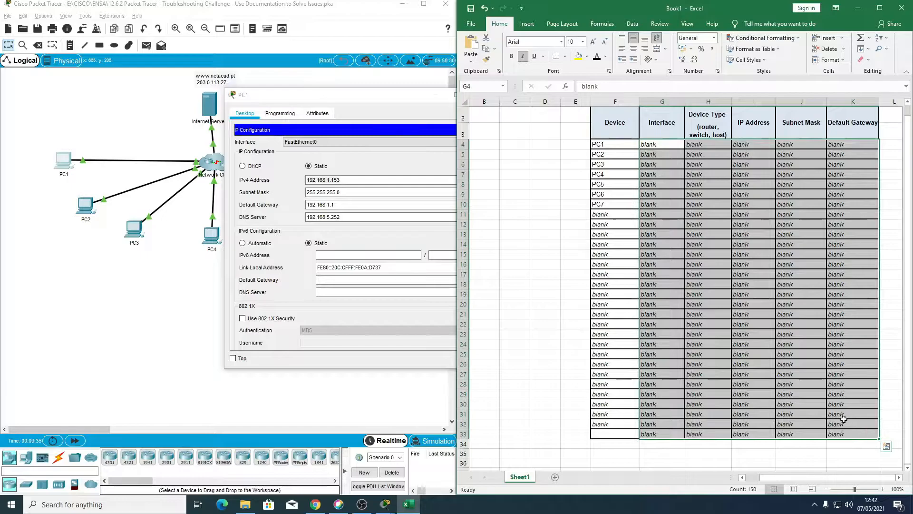
key("Delete")
left_click_drag(609, 215, 636, 421)
key("Delete")
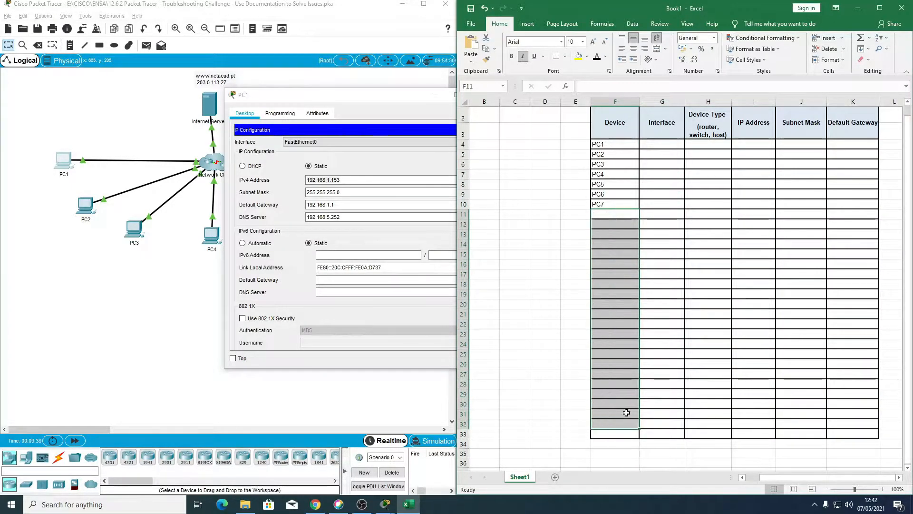
left_click(617, 253)
scroll(634, 192, "up", 1)
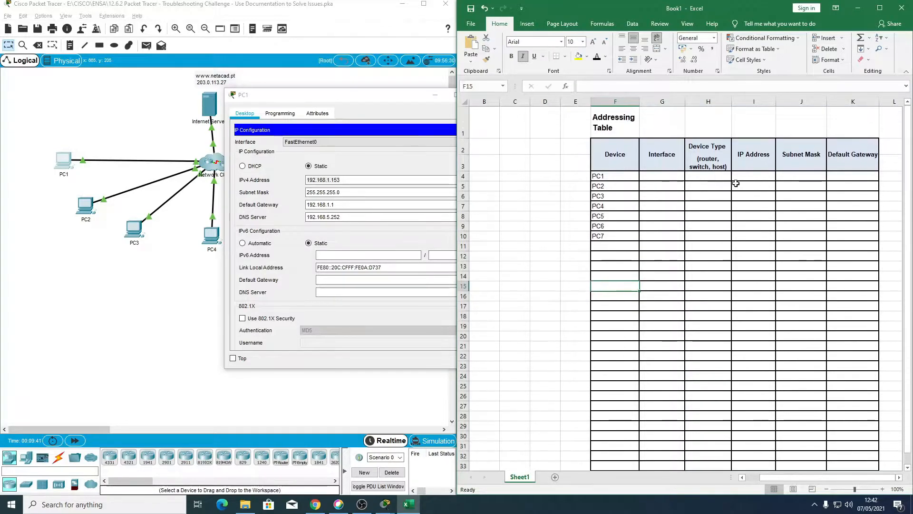
Step: Fill in PC1's row of the addressing table with IP address 192.168.1.153, interface NIC and device type HOST
left_click(753, 175)
type("192.168.1.153")
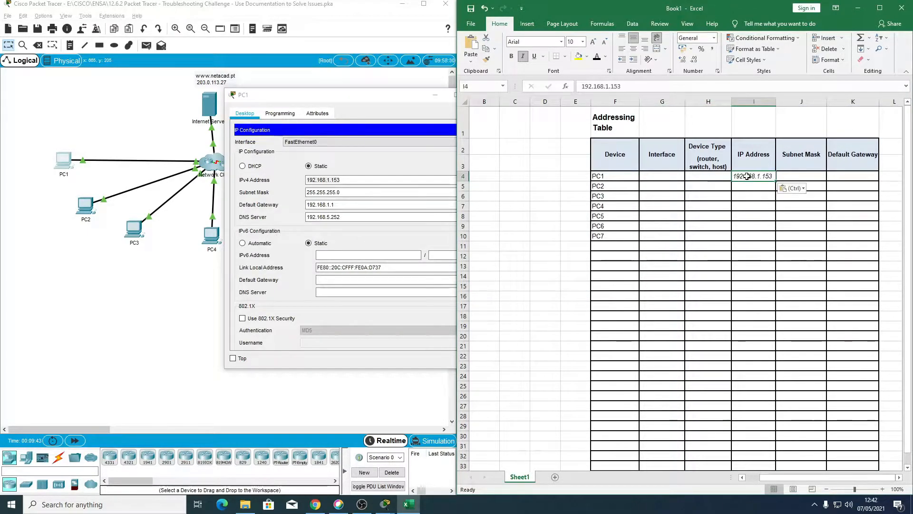
left_click(657, 174)
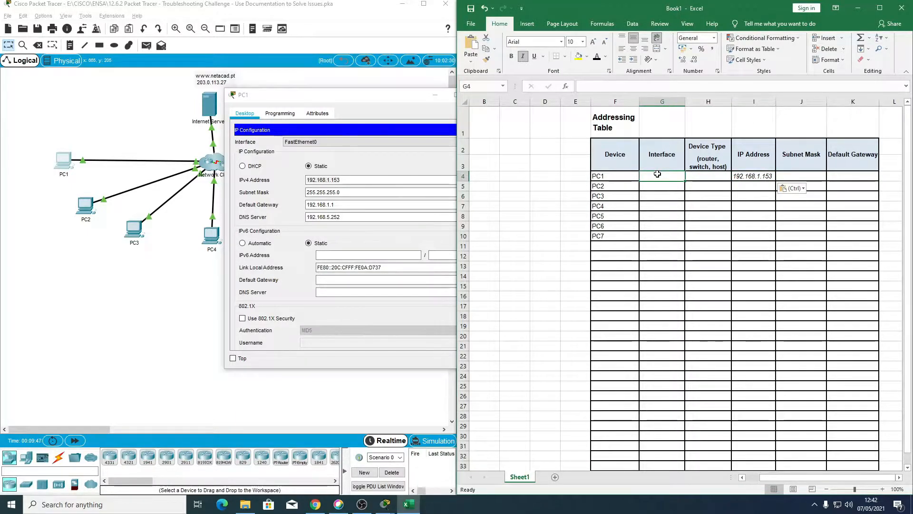
type("NIC")
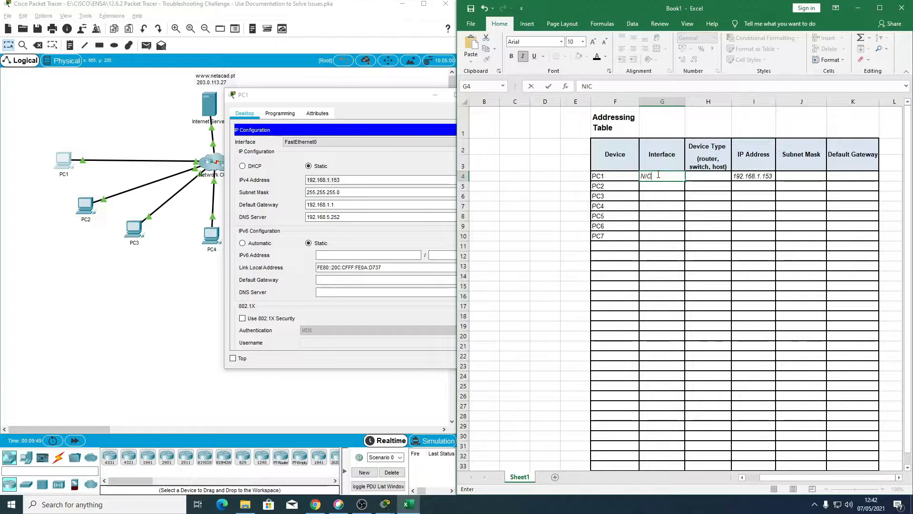
key("Tab")
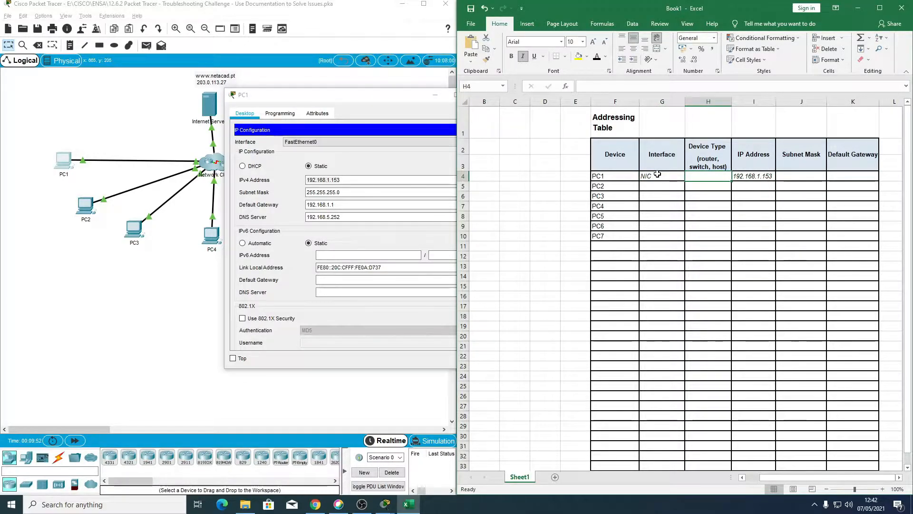
type("HOST")
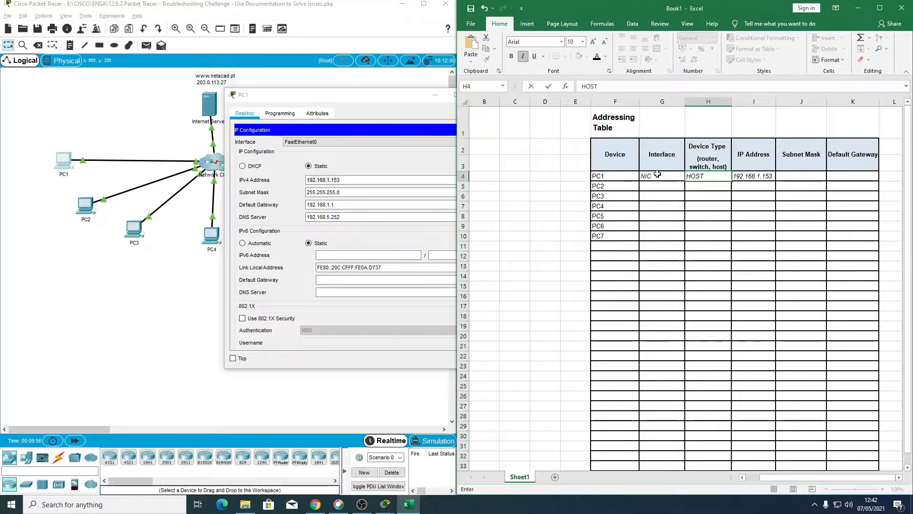
key("Tab")
key("Tab")
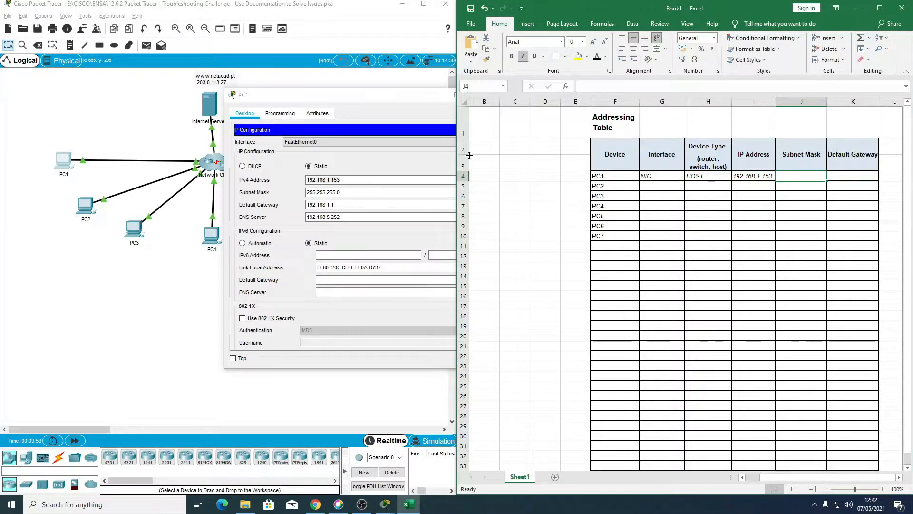
Step: Copy PC1's subnet mask 255.255.255.0 and default gateway 192.168.1.1 into its table row, and close PC1's window
left_click_drag(368, 190, 268, 195)
key("ctrl+c")
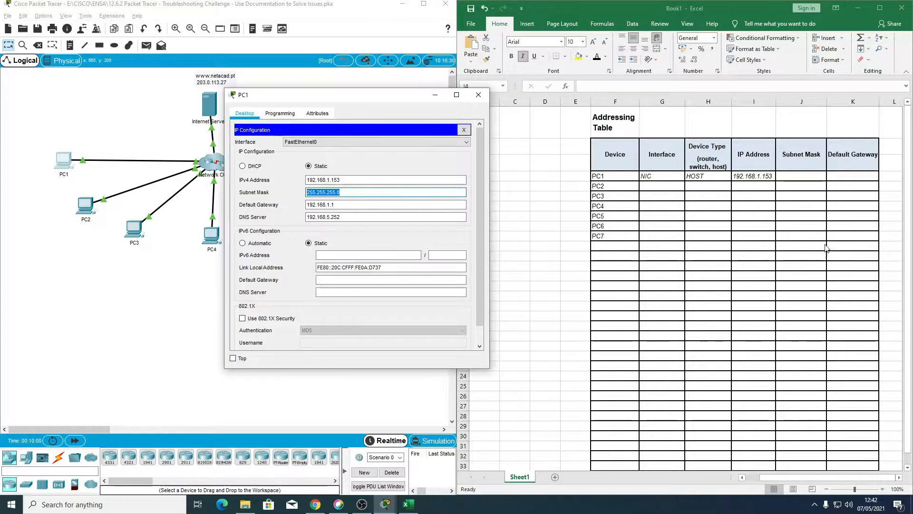
left_click(794, 175)
key("ctrl+v")
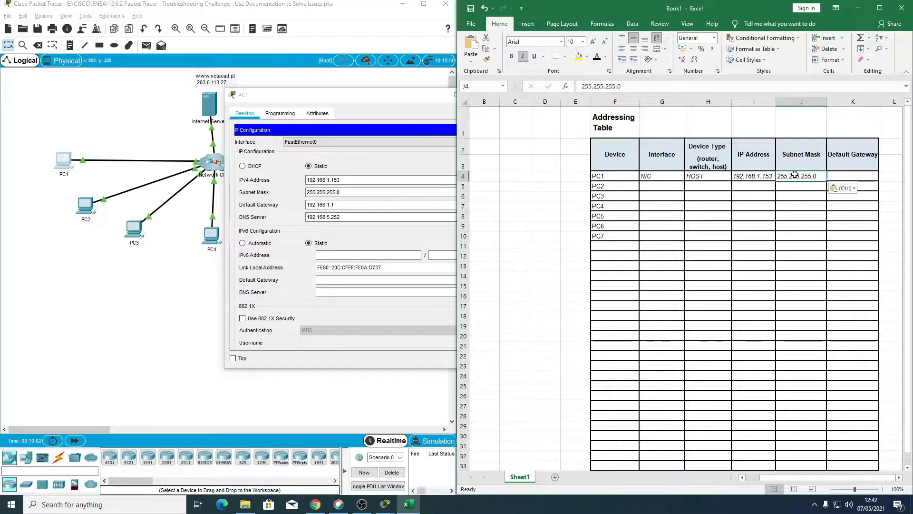
left_click_drag(361, 205, 269, 206)
key("ctrl+c")
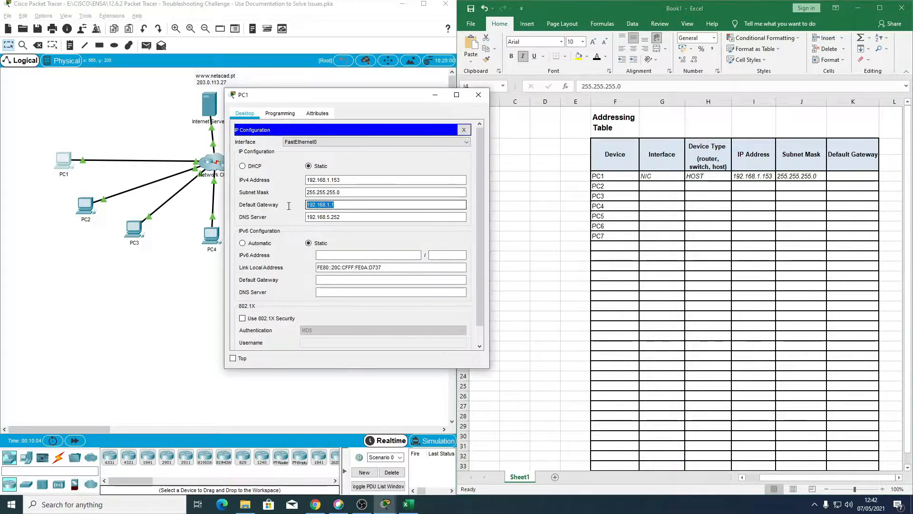
left_click(862, 177)
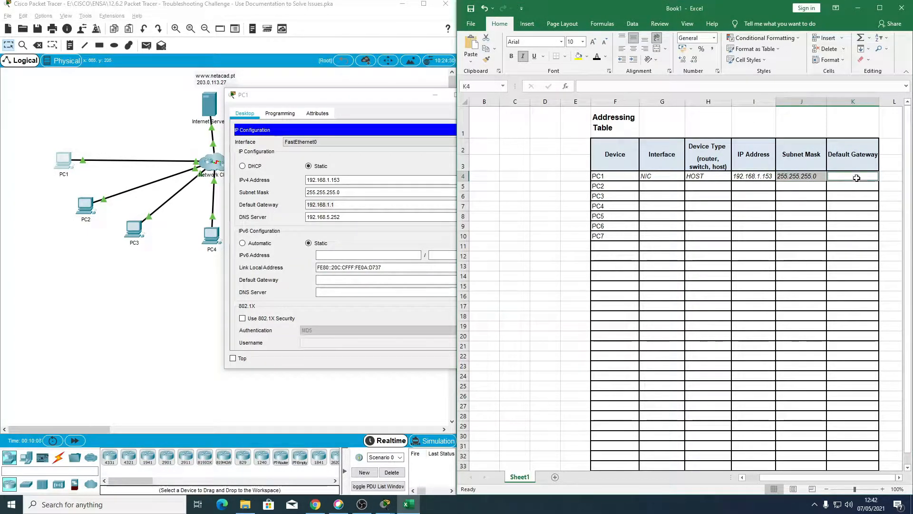
key("ctrl+v")
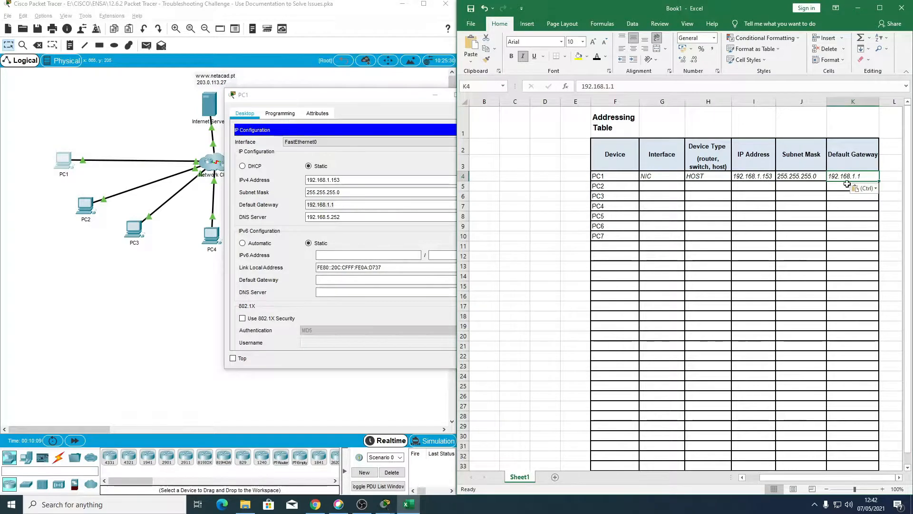
left_click(667, 188)
left_click_drag(332, 101, 227, 101)
left_click(373, 95)
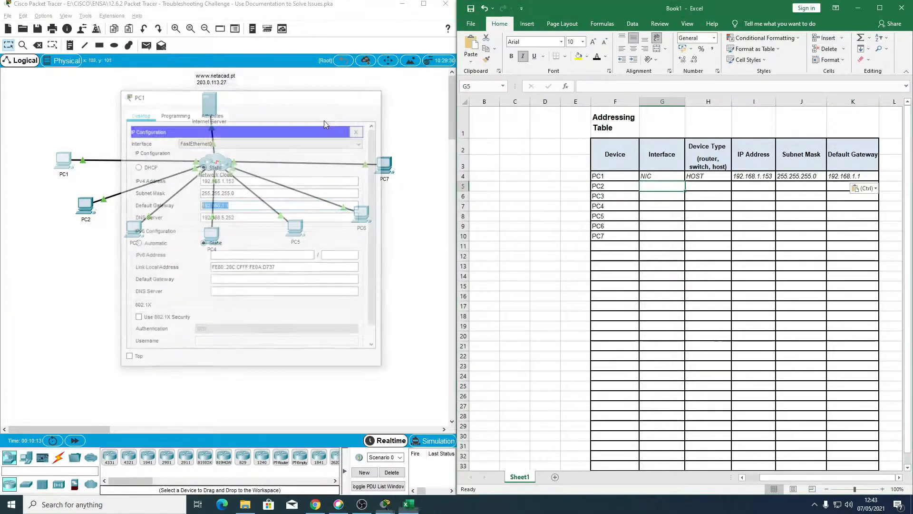
Step: Open PC2's IP configuration and copy its IPv4 address, 192.168.3.50, into PC2's IP Address cell
left_click(84, 211)
left_click(376, 164)
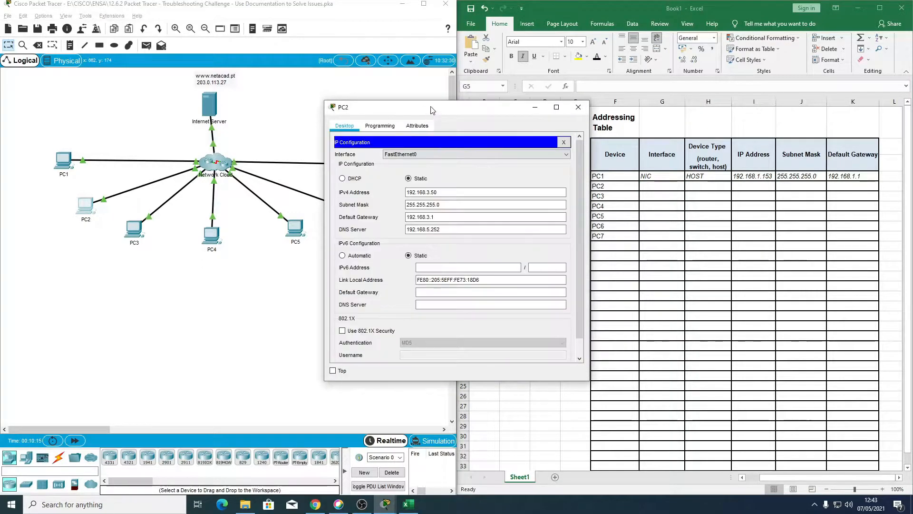
left_click_drag(380, 107, 224, 74)
left_click_drag(281, 160, 224, 160)
key("ctrl+c")
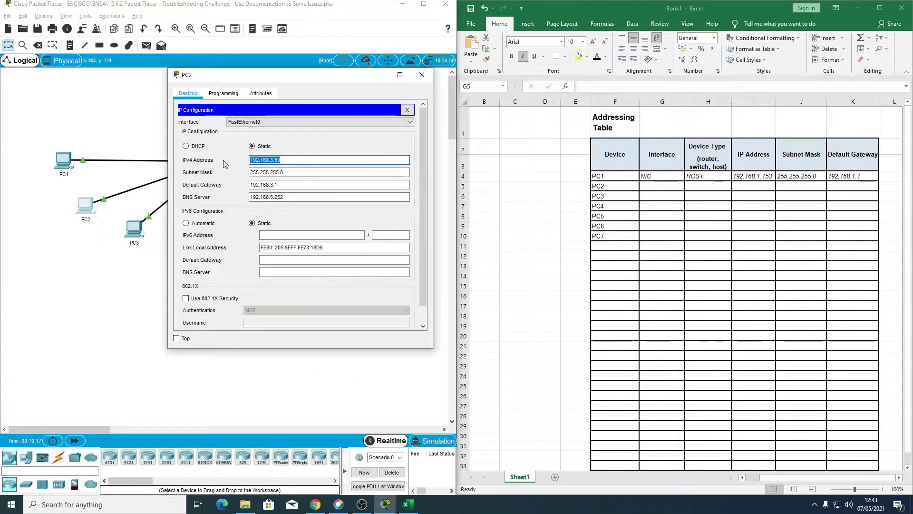
left_click(756, 187)
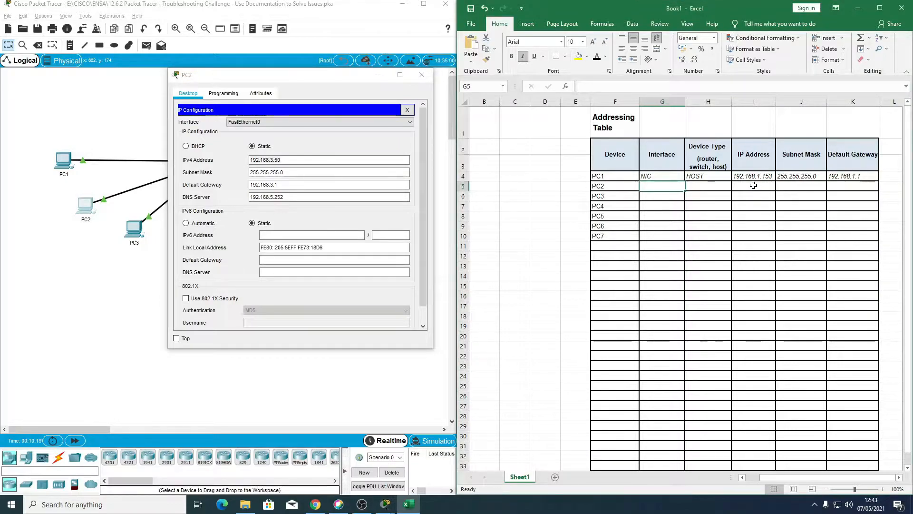
left_click(753, 185)
key("ctrl+v")
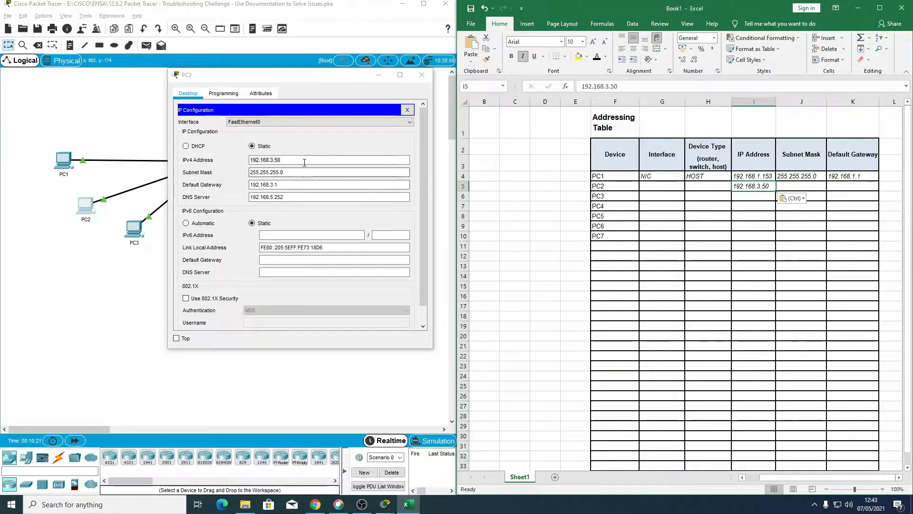
Step: Copy PC2's subnet mask 255.255.255.0 and default gateway 192.168.3.1 into its table row, closing PC2's window
left_click_drag(286, 172, 215, 174)
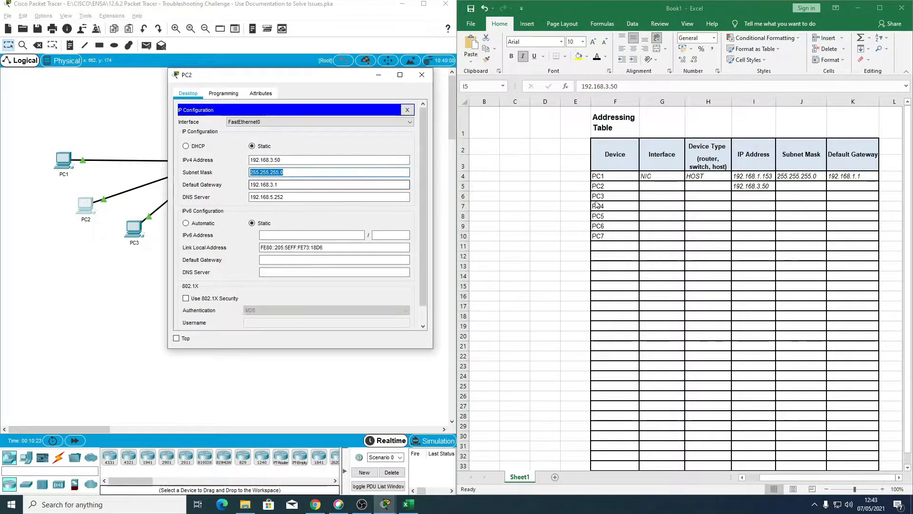
left_click(799, 185)
type("255.255.255.0")
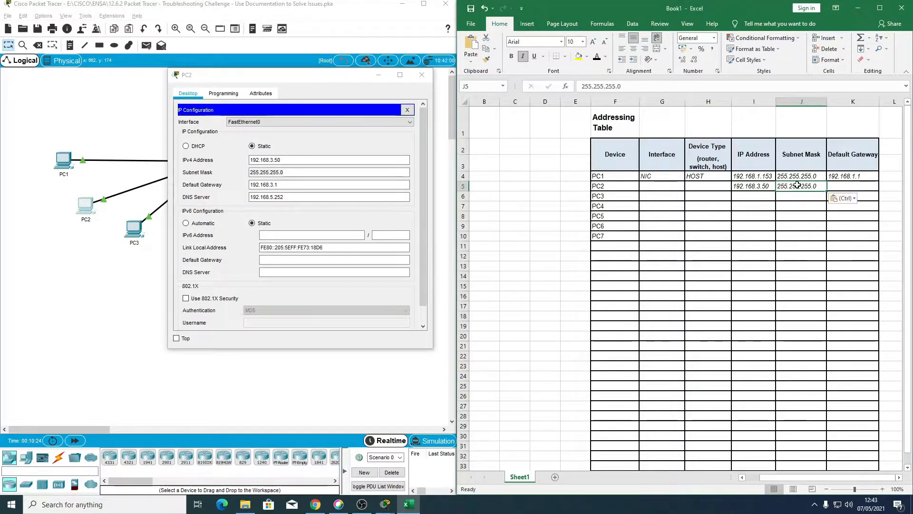
left_click_drag(285, 185, 238, 185)
key("ctrl+c")
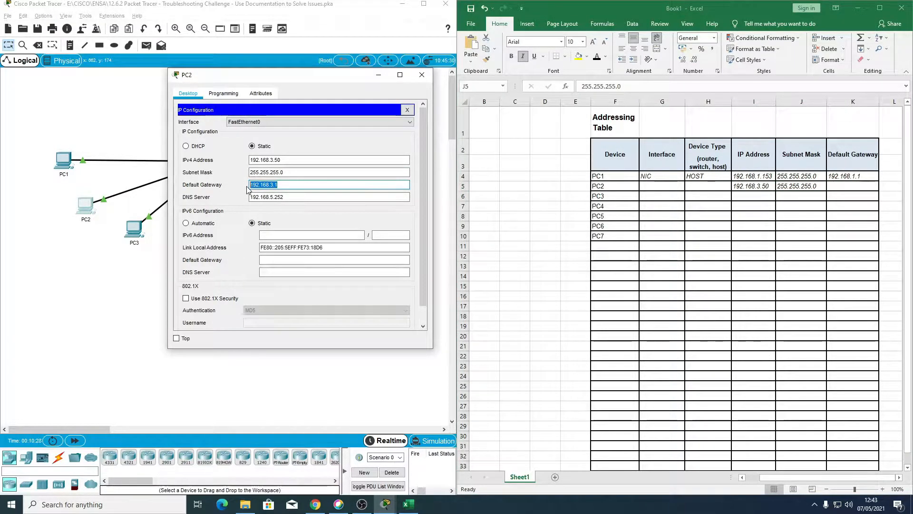
left_click(422, 74)
left_click(839, 188)
key("ctrl+v")
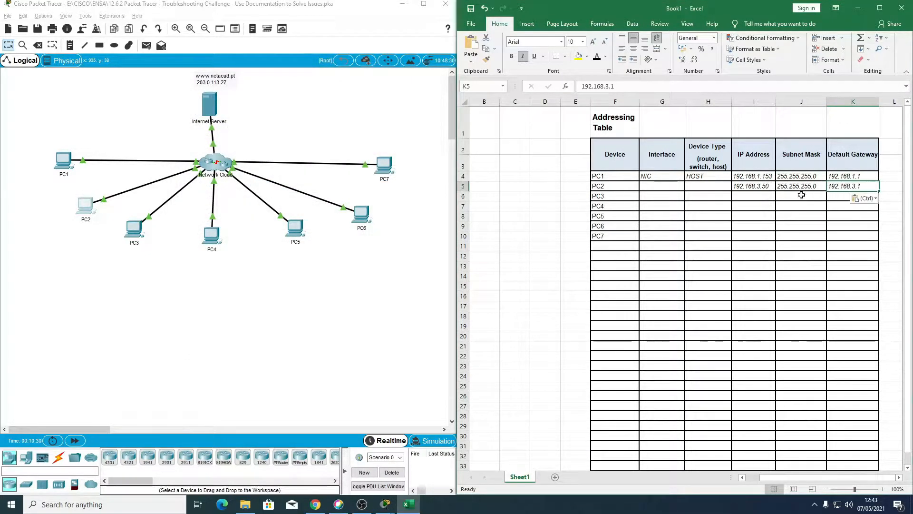
Step: Fill PC1's NIC interface and HOST device type entries down through the rows of PC2 to PC7
left_click(666, 194)
left_click(665, 178)
left_click_drag(685, 182, 684, 241)
left_click(701, 177)
left_click_drag(733, 183, 728, 241)
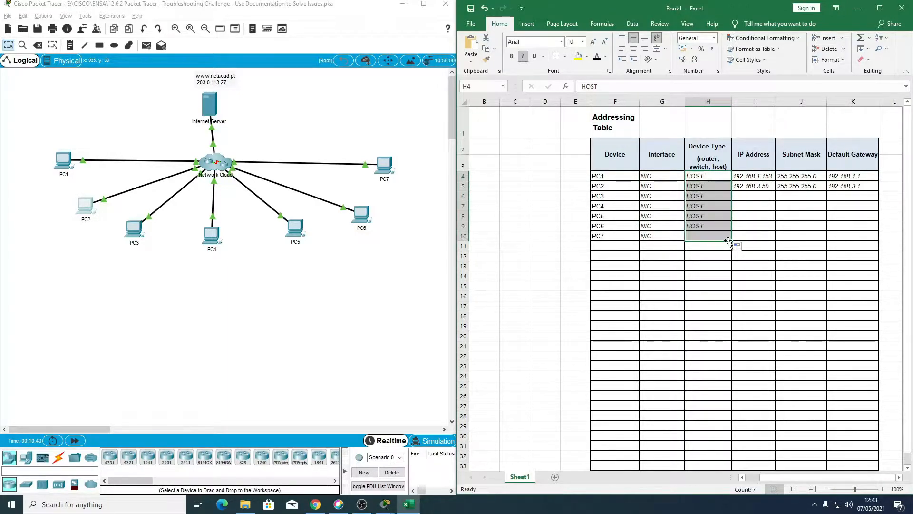
Step: Open PC3's IP configuration and copy its IPv4 address, 192.168.4.115, into PC3's IP Address cell
left_click(761, 197)
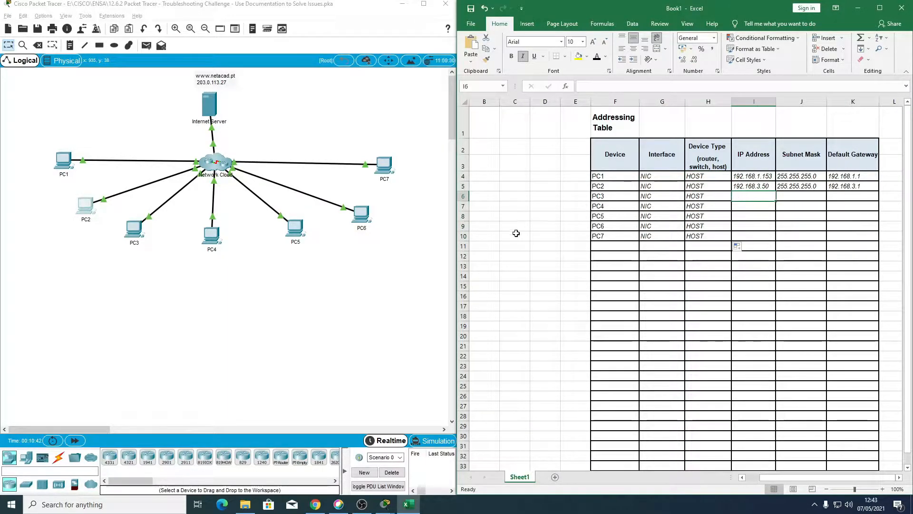
left_click(167, 275)
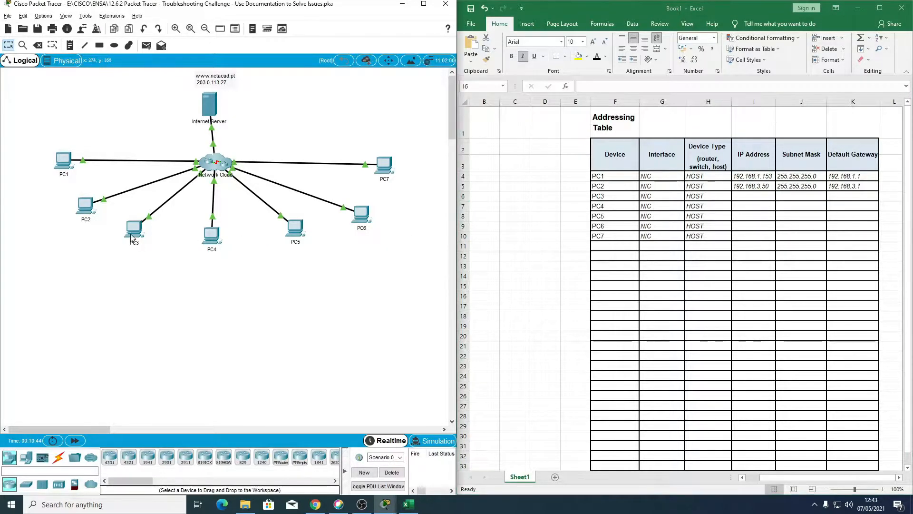
left_click(133, 229)
left_click(380, 167)
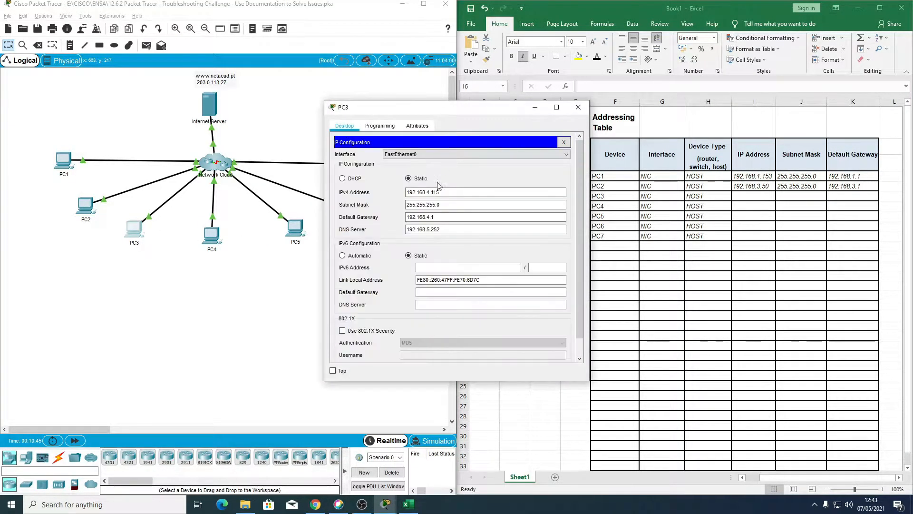
left_click_drag(439, 192, 375, 194)
key("ctrl+c")
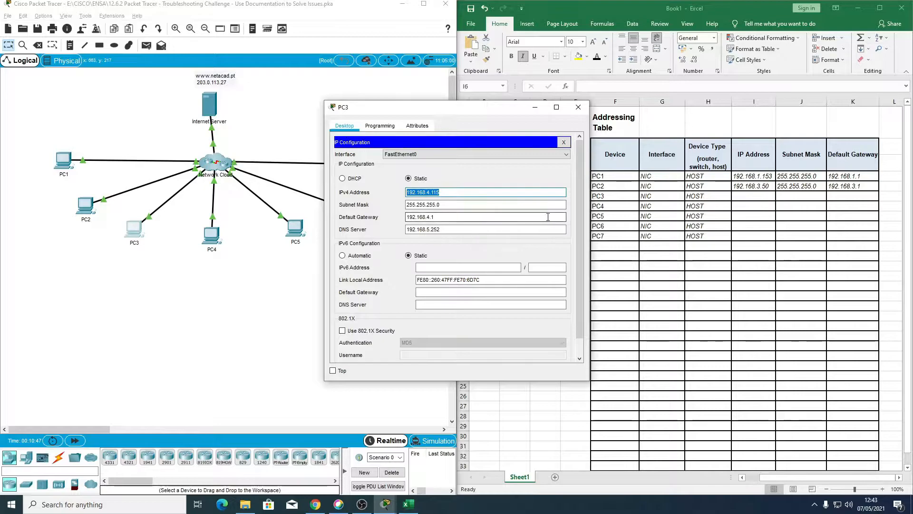
left_click(754, 196)
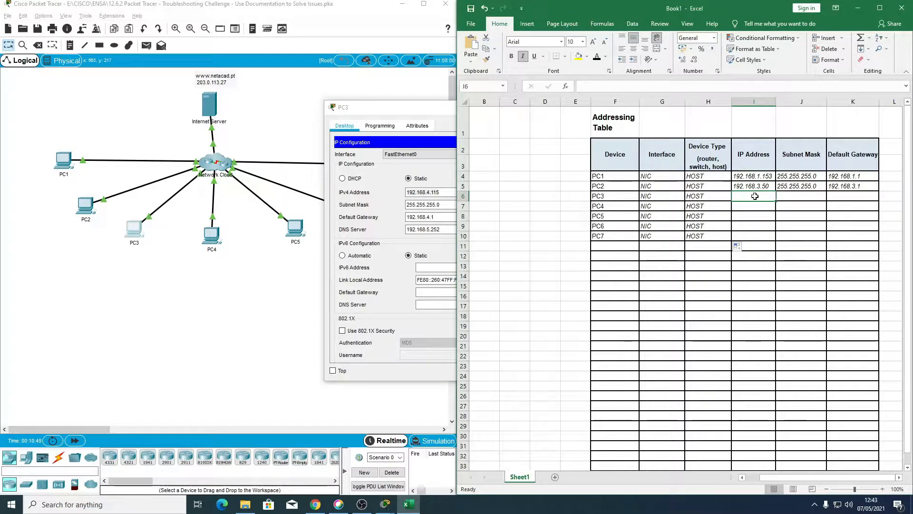
key("ctrl+v")
Step: Copy PC3's subnet mask 255.255.255.0 and default gateway 192.168.4.1 into its table row, and close PC3's window
left_click_drag(451, 205, 392, 206)
key("ctrl+c")
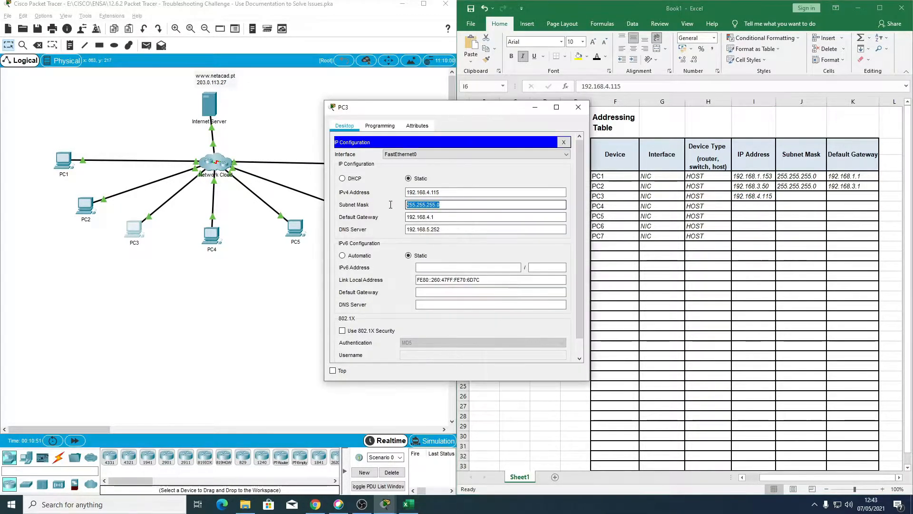
left_click(793, 197)
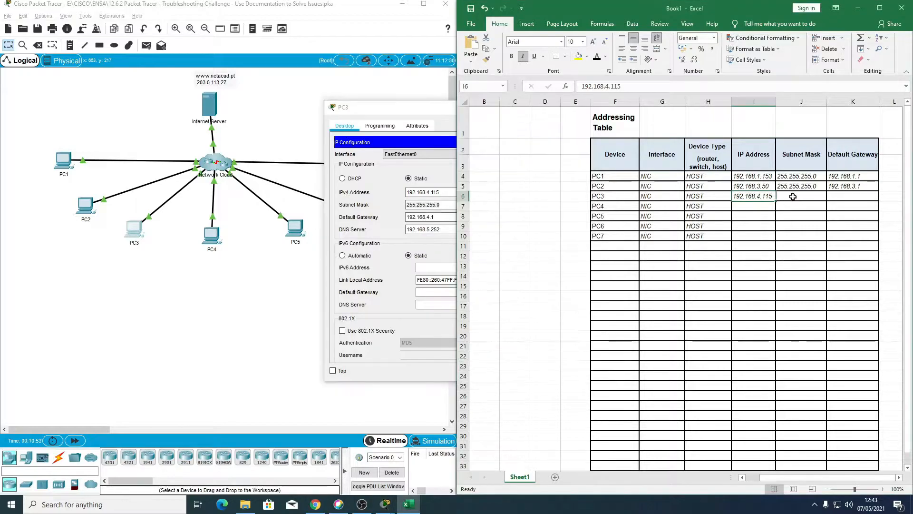
left_click(794, 197)
key("ctrl+v")
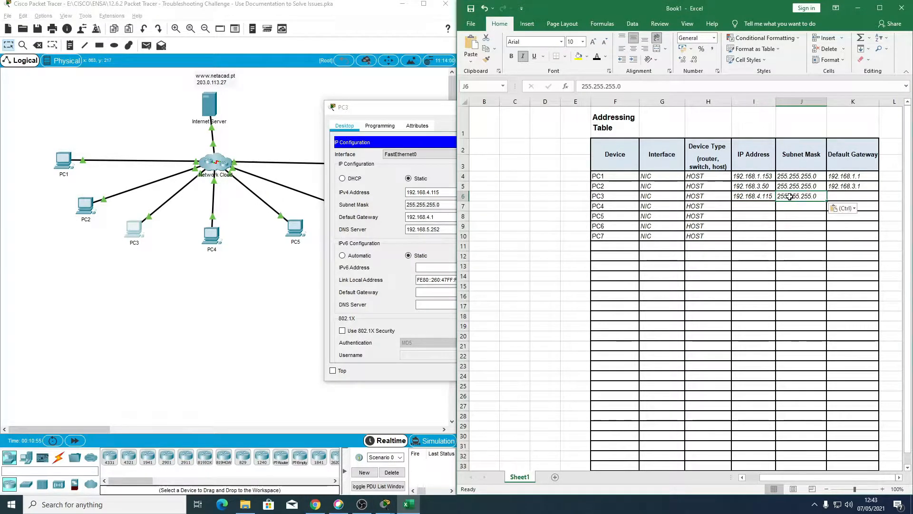
left_click_drag(442, 217, 381, 217)
key("ctrl+c")
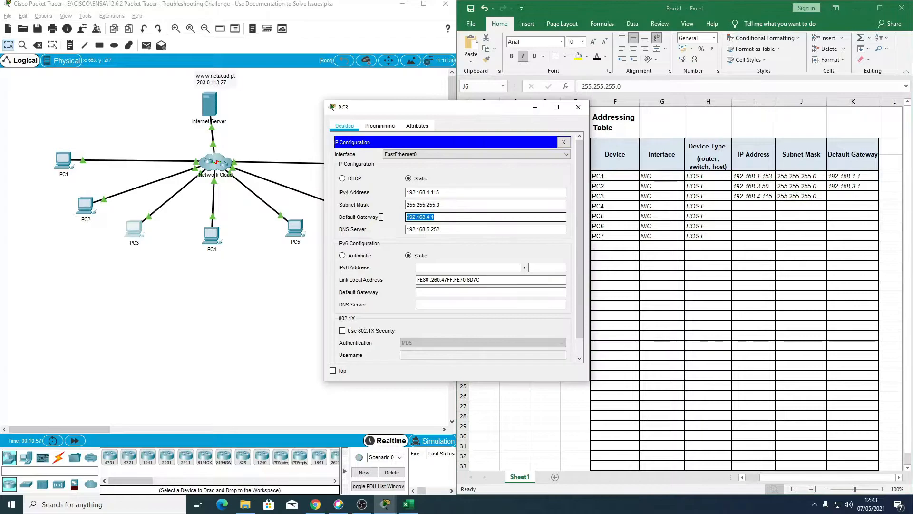
left_click(844, 204)
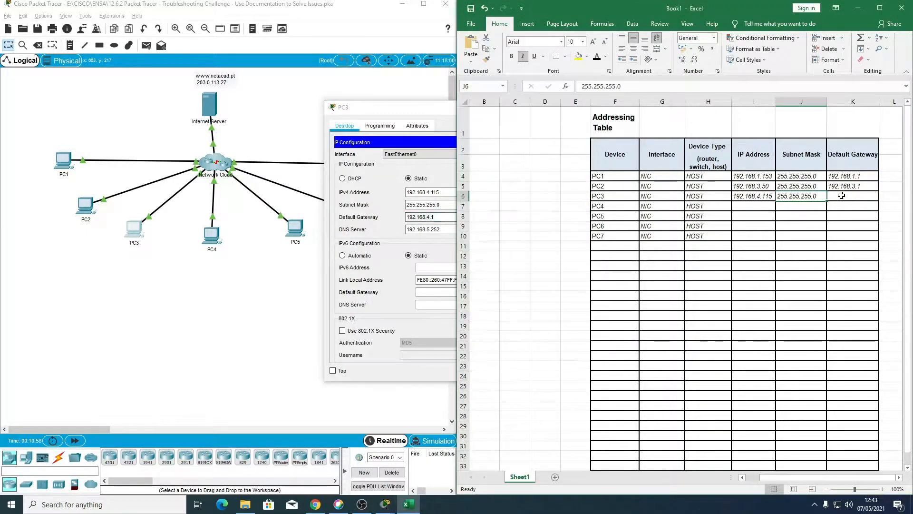
left_click(842, 196)
key("ctrl+v")
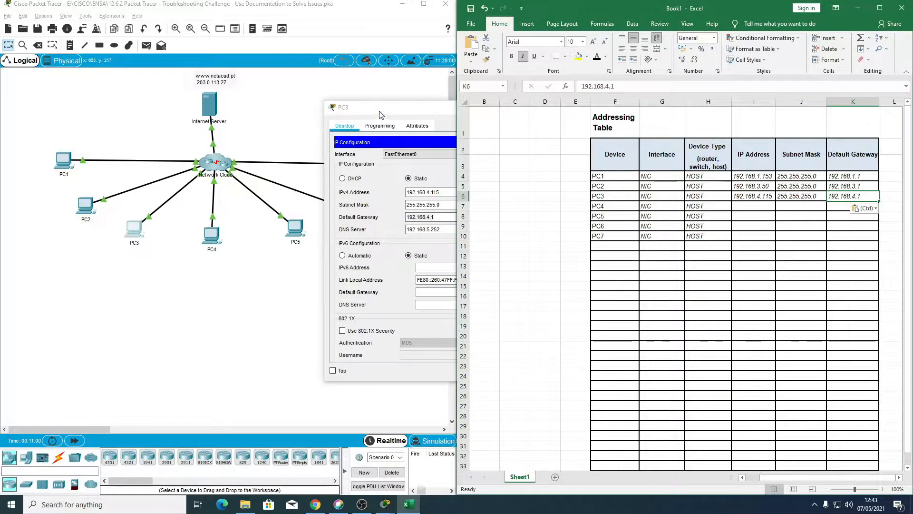
left_click_drag(381, 115, 274, 115)
left_click(448, 107)
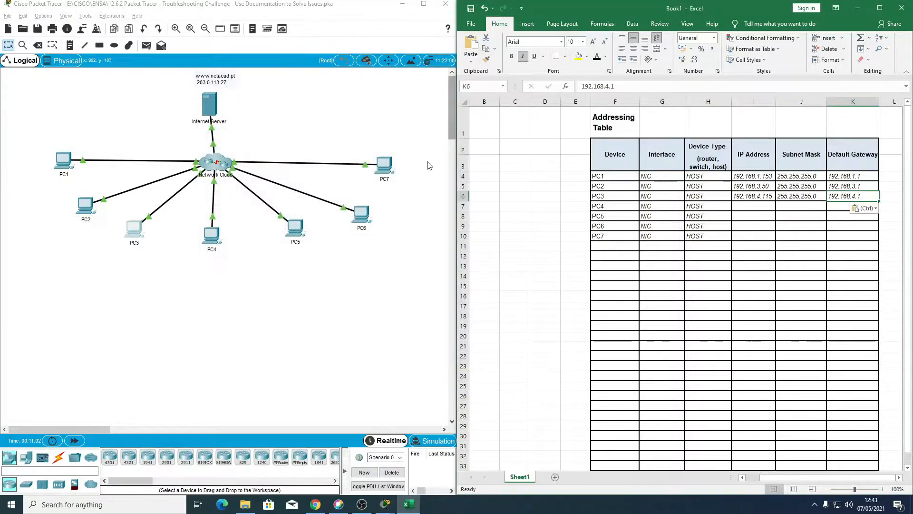
Step: Open PC4's IP configuration, select its IPv4 address, and paste the clipboard value 192.168.4.1 into PC4's IP Address cell
left_click(210, 236)
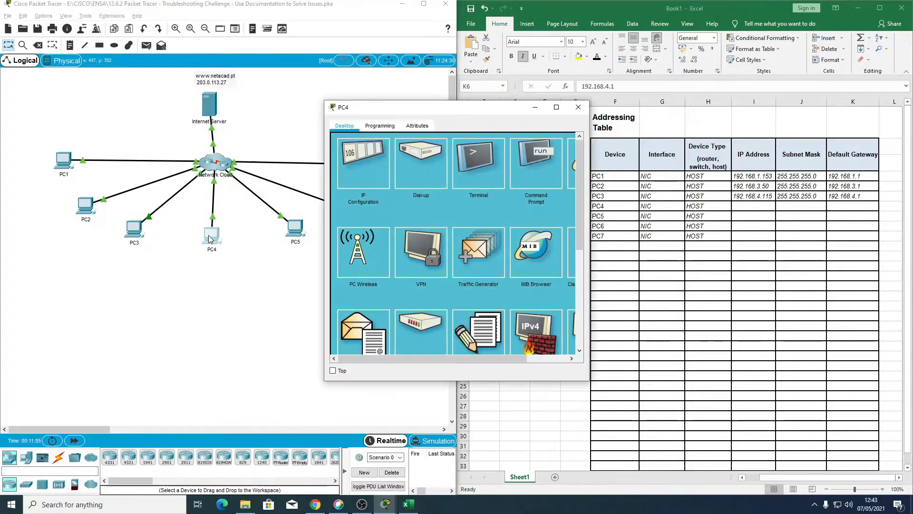
left_click(350, 167)
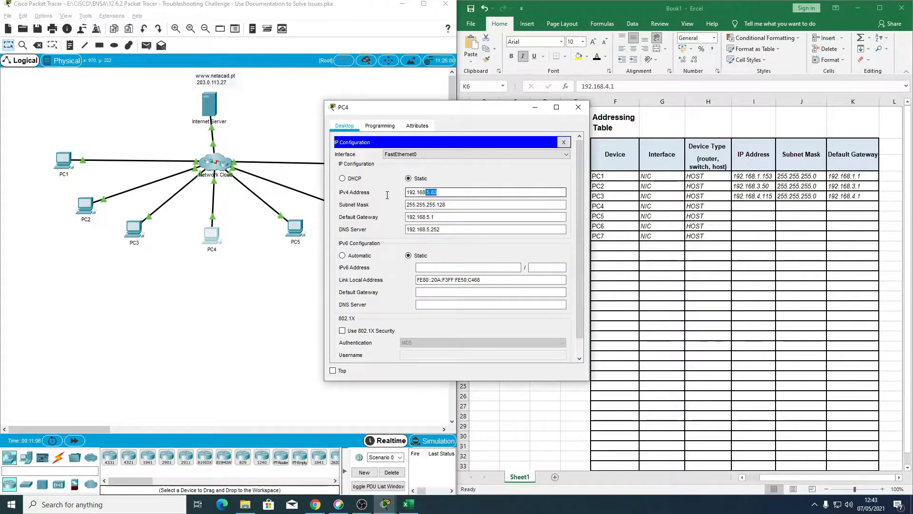
left_click(749, 207)
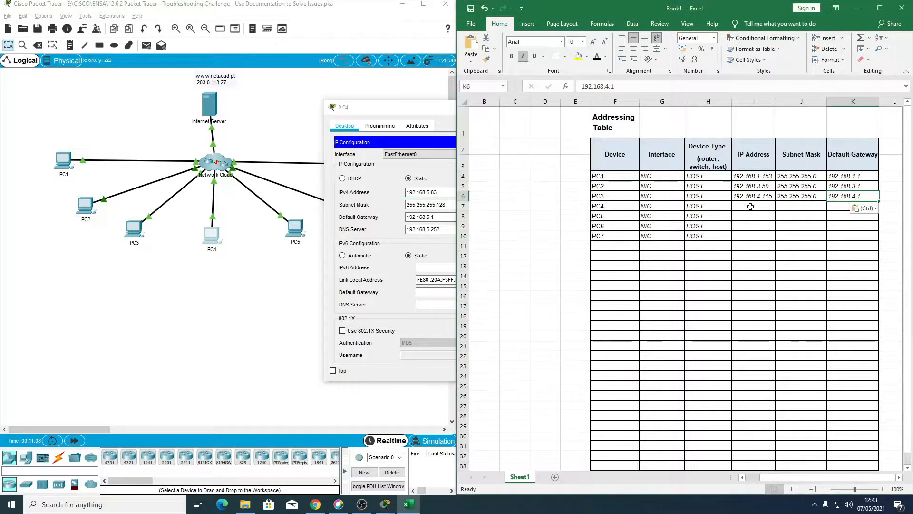
left_click(749, 207)
key("ctrl+v")
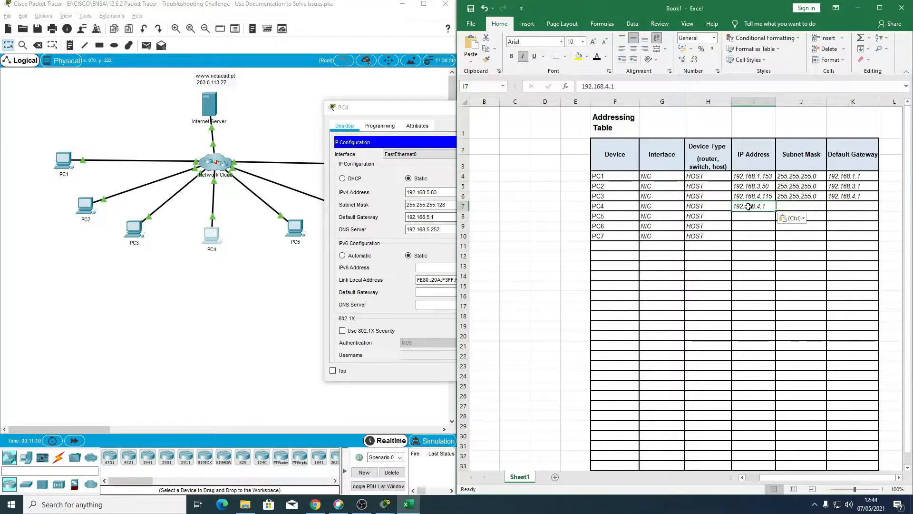
Step: Copy PC4's subnet mask 255.255.255.128 and default gateway 192.168.5.1 into its table row, closing PC4's window
left_click(448, 204)
left_click_drag(449, 204, 362, 208)
key("ctrl+c")
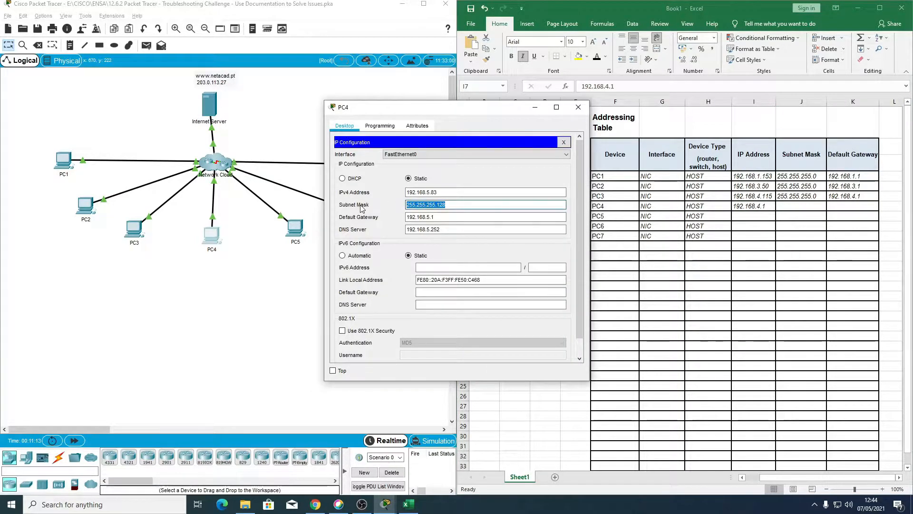
left_click(803, 207)
key("ctrl+v")
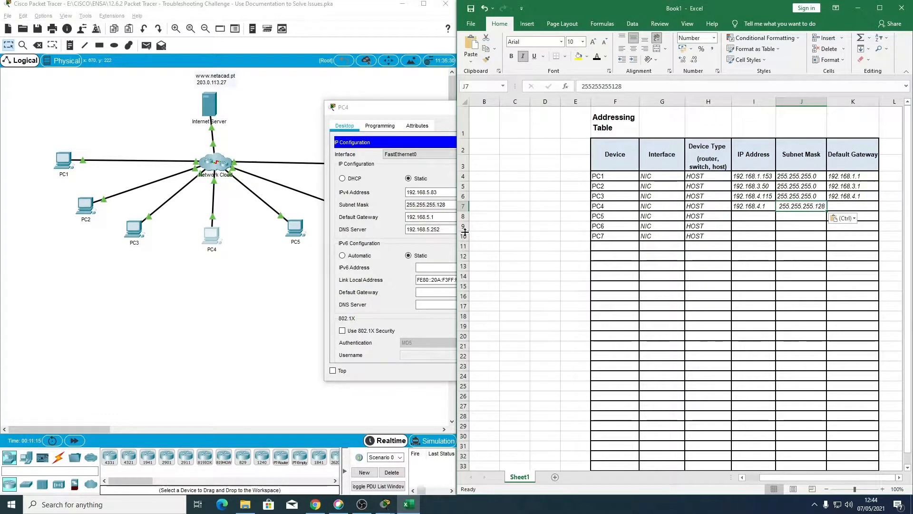
left_click(443, 217)
left_click_drag(443, 217, 369, 222)
key("ctrl+c")
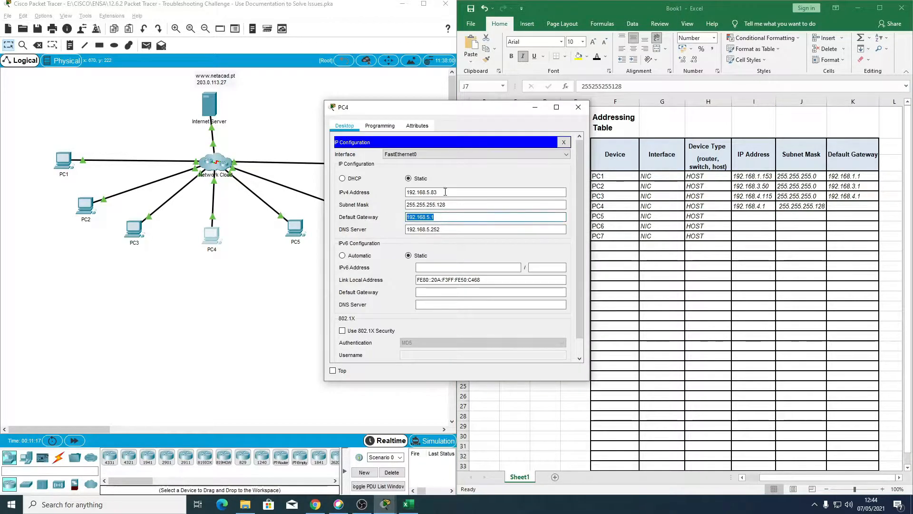
left_click(578, 107)
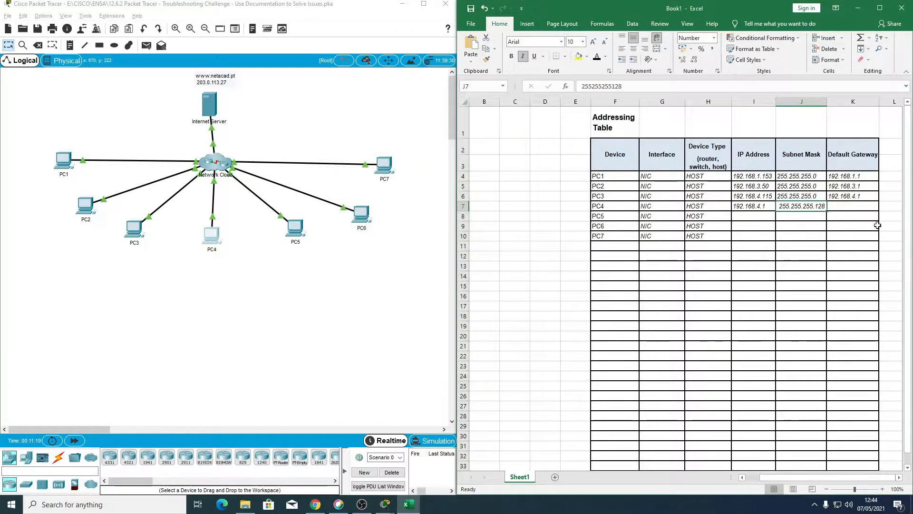
left_click(860, 207)
key("ctrl+v")
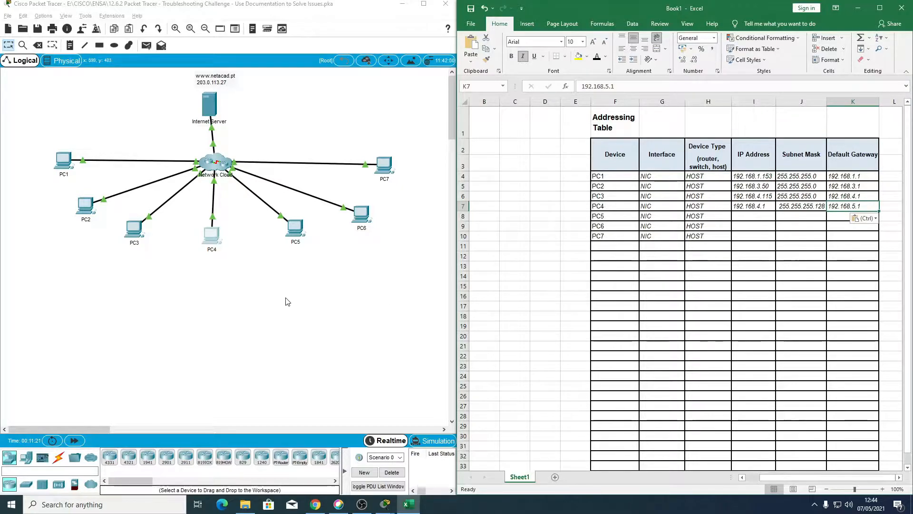
Step: Open PC5's IP configuration and copy its IPv4 address, 192.168.5.227, into PC5's IP Address cell
left_click(288, 302)
left_click(296, 234)
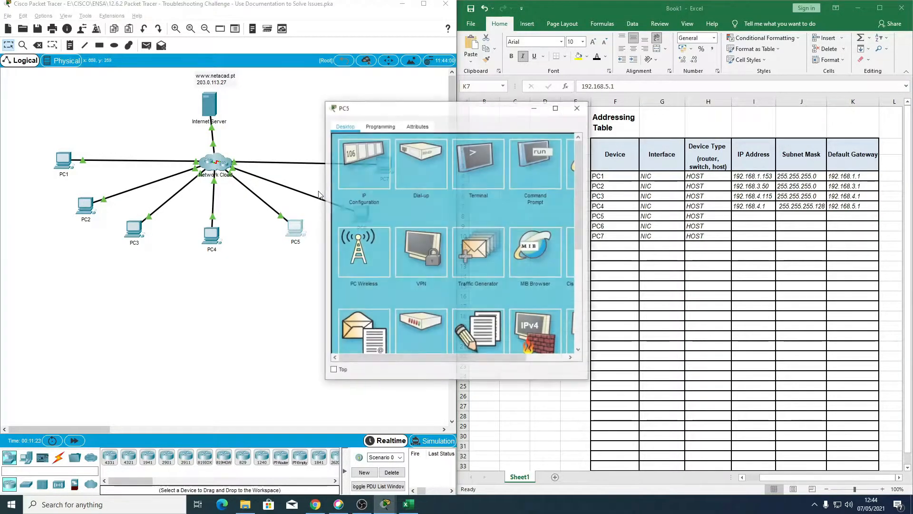
left_click(370, 159)
double_click(415, 194)
key("ctrl+c")
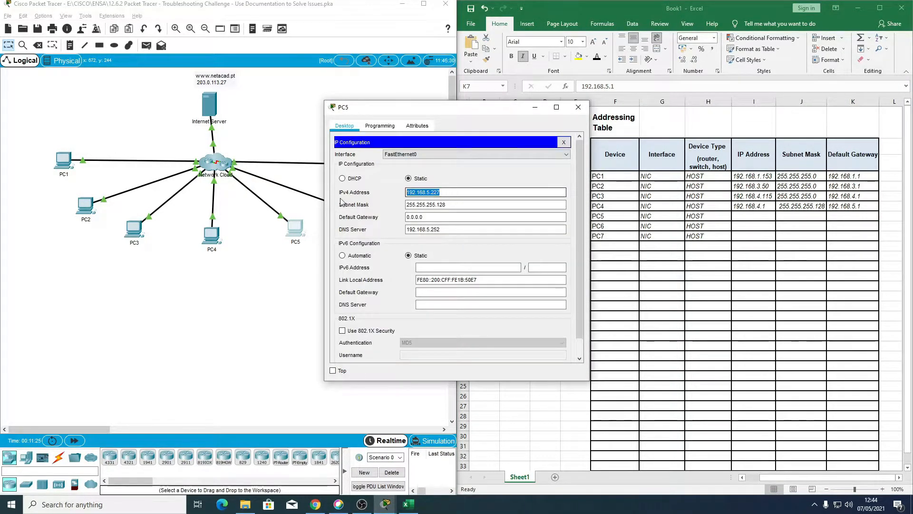
left_click_drag(477, 113, 317, 112)
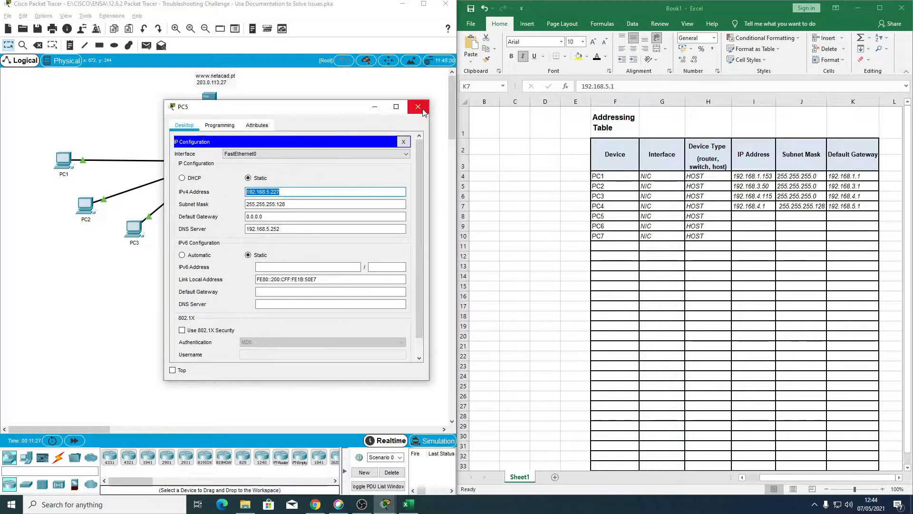
left_click(752, 216)
key("ctrl+v")
Step: Copy PC5's subnet mask 255.255.255.128 and default gateway 0.0.0.0 into its table row, closing PC5's window
double_click(271, 206)
key("ctrl+c")
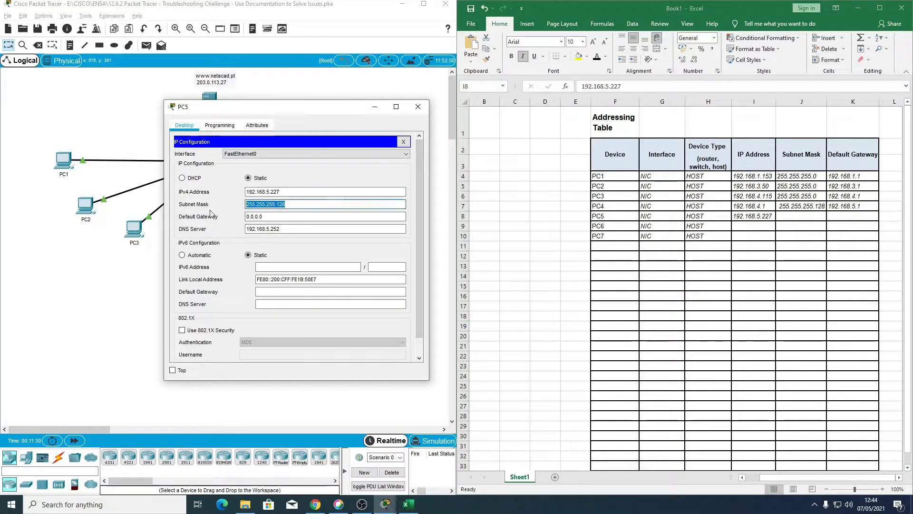
left_click(787, 214)
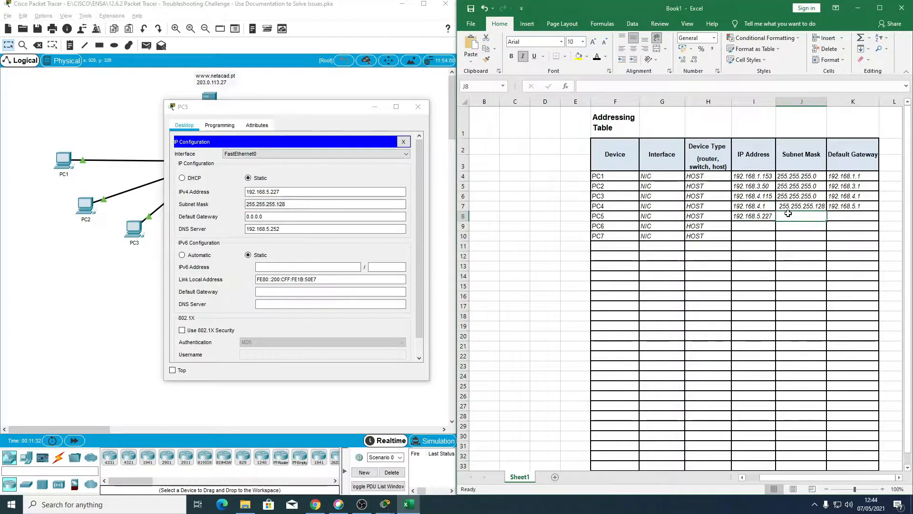
key("ctrl+v")
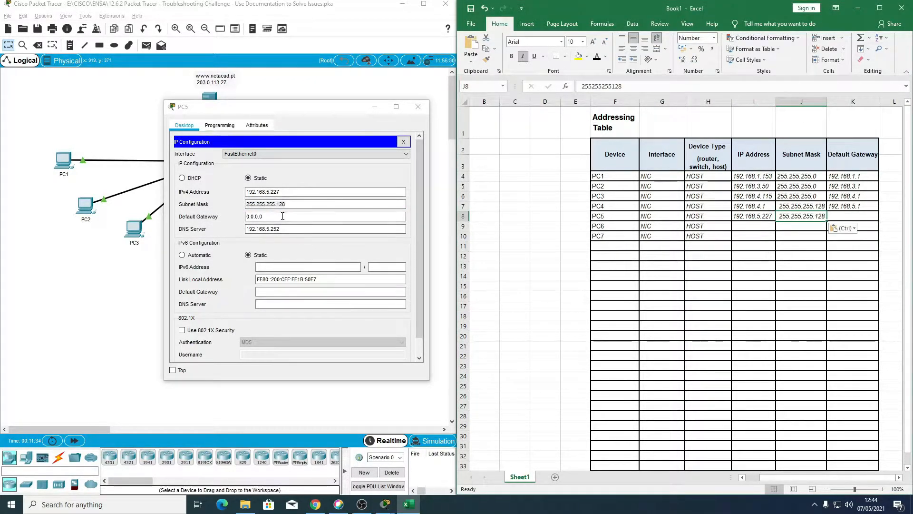
double_click(247, 216)
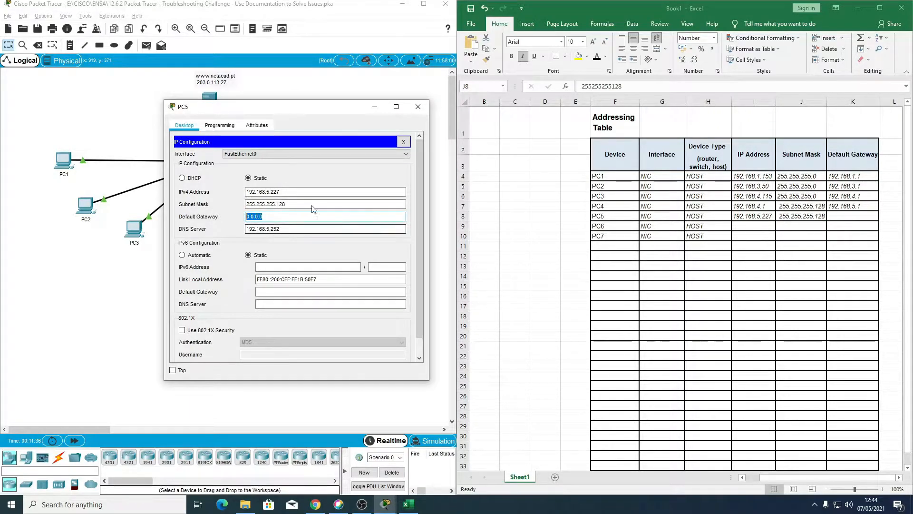
left_click(417, 107)
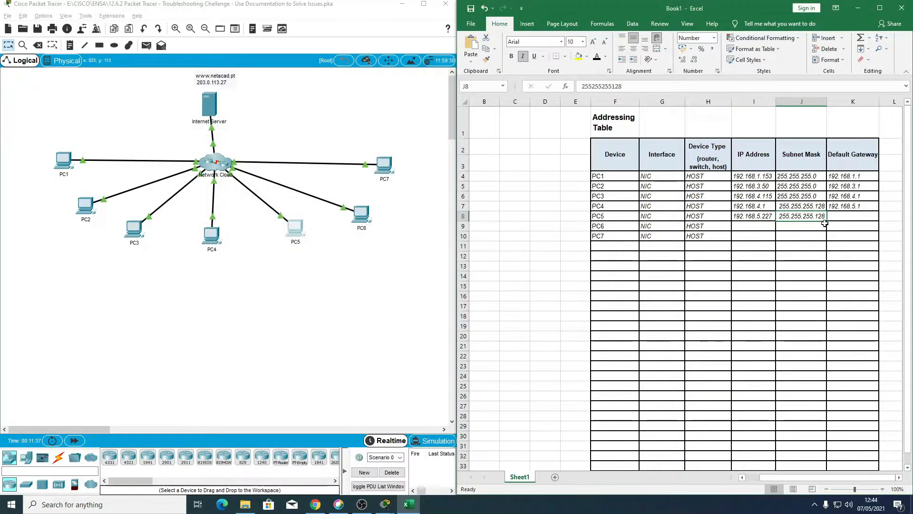
left_click(852, 217)
type("0.0.0.0")
Step: Open PC6's IP configuration and copy its IPv4 address, 192.168.2.48, into PC6's IP Address cell
left_click(751, 225)
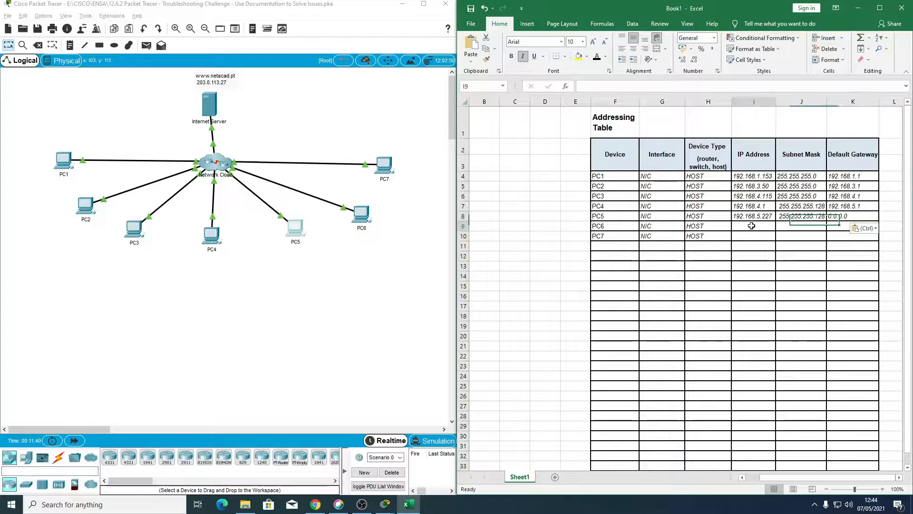
left_click(350, 288)
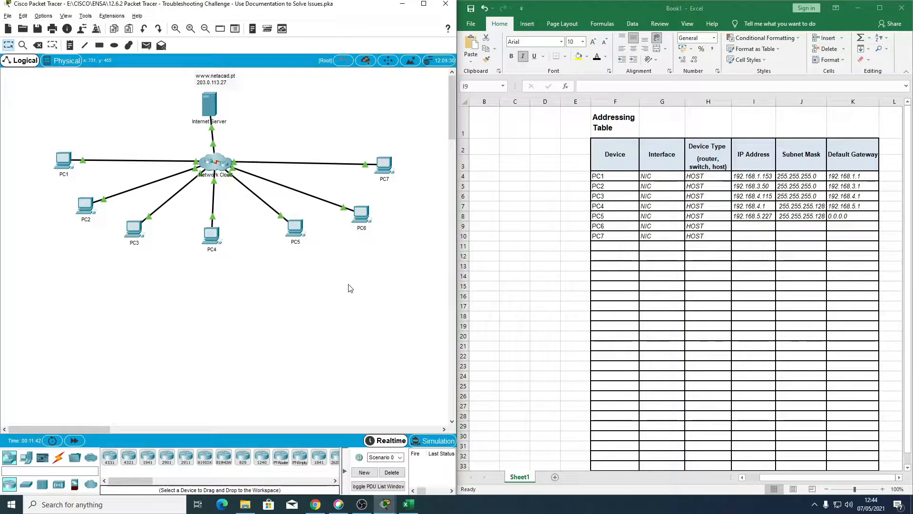
left_click(355, 220)
left_click(375, 166)
left_click_drag(457, 113, 364, 93)
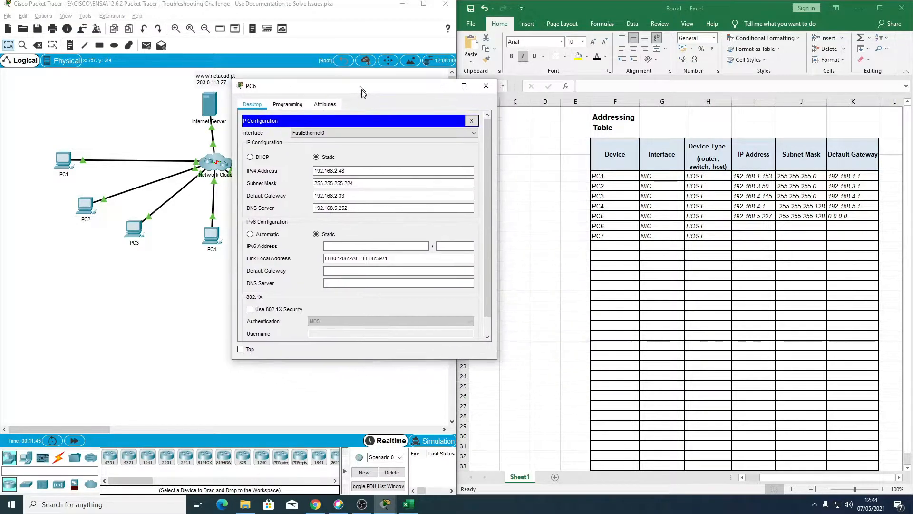
left_click_drag(354, 172, 260, 177)
key("ctrl+c")
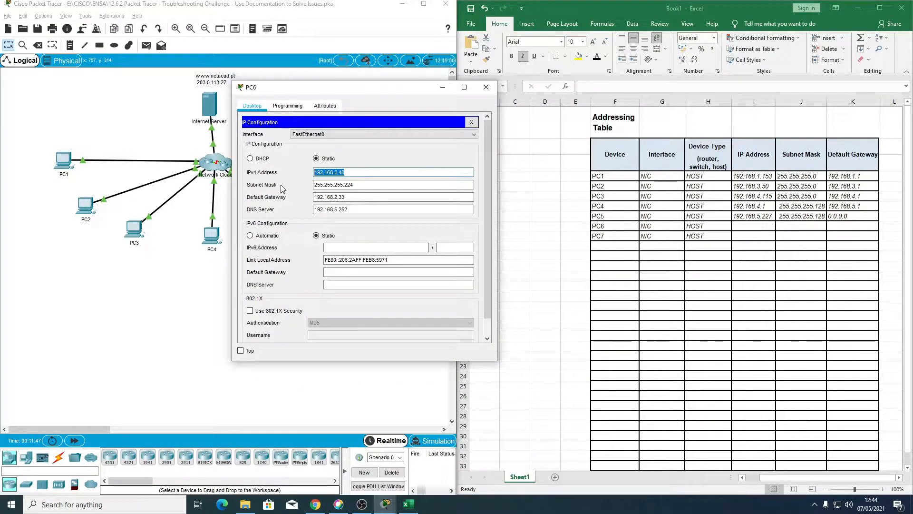
left_click(745, 225)
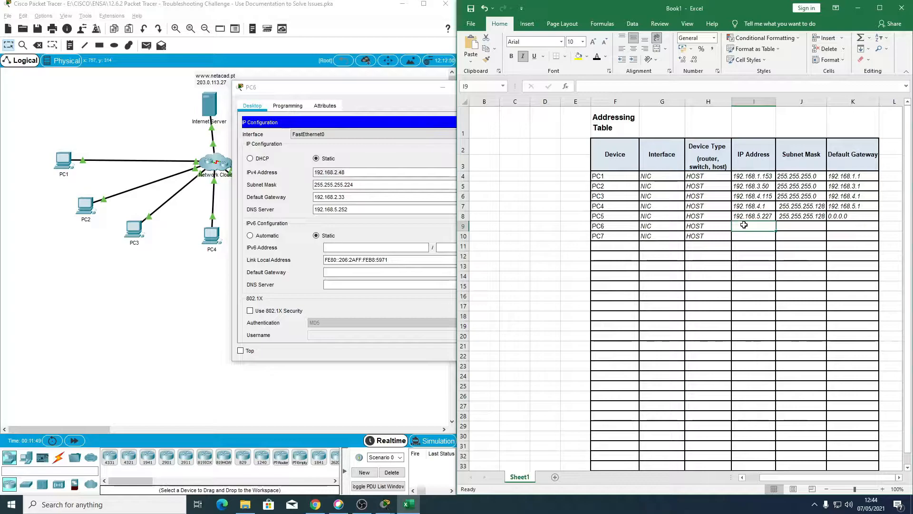
key("ctrl+v")
Step: Copy PC6's subnet mask 255.255.255.224 and default gateway 192.168.2.33 into its table row, and close PC6's window
left_click_drag(355, 185, 279, 184)
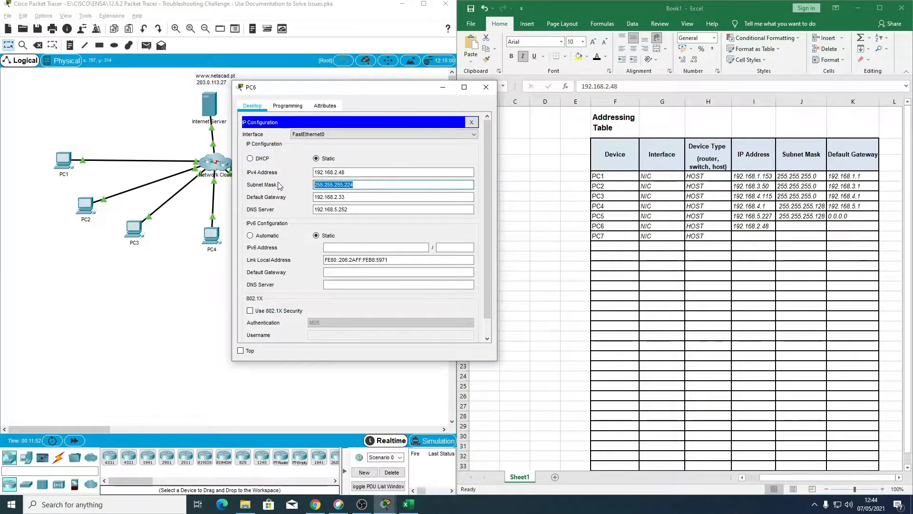
left_click(804, 227)
type("255.255.255.224")
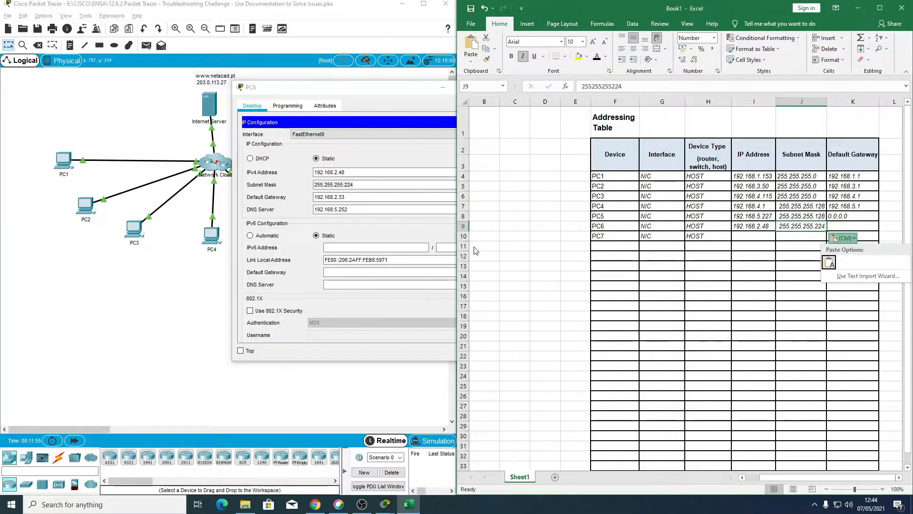
left_click(352, 196)
left_click_drag(352, 197, 304, 196)
key("ctrl+c")
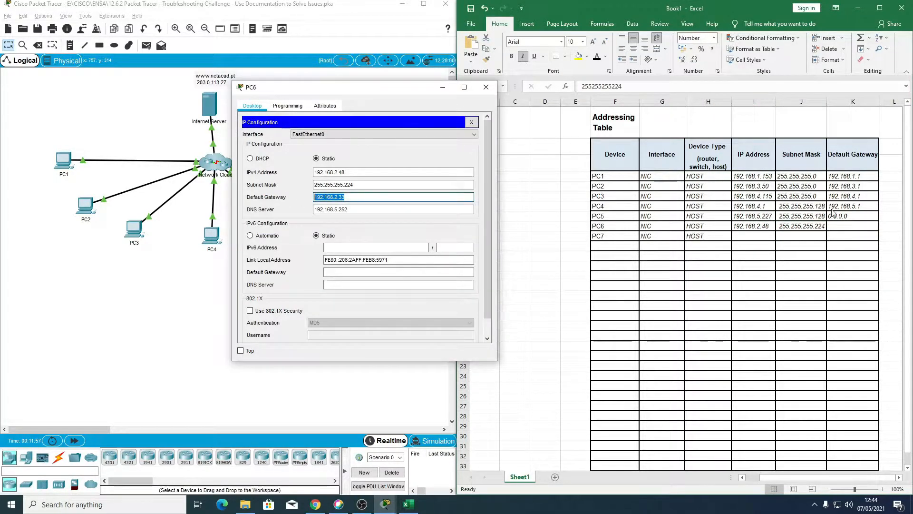
left_click(859, 228)
key("ctrl+v")
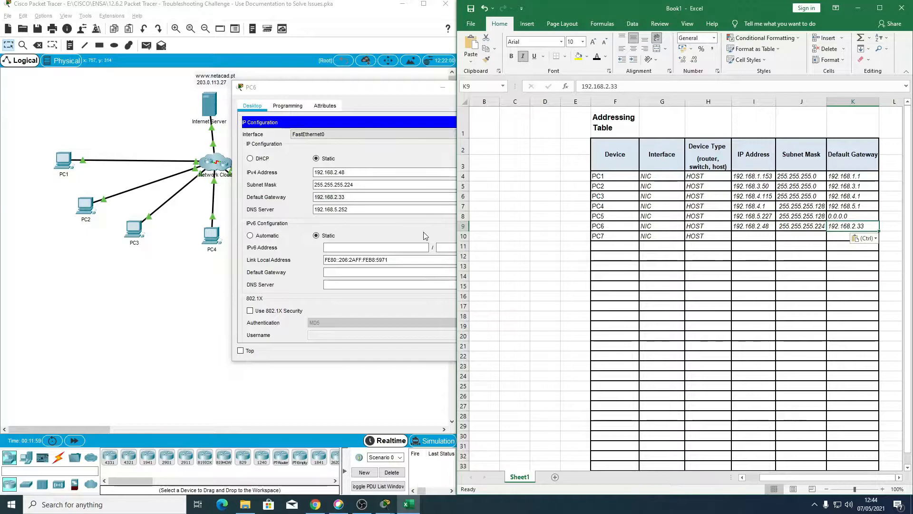
left_click(342, 108)
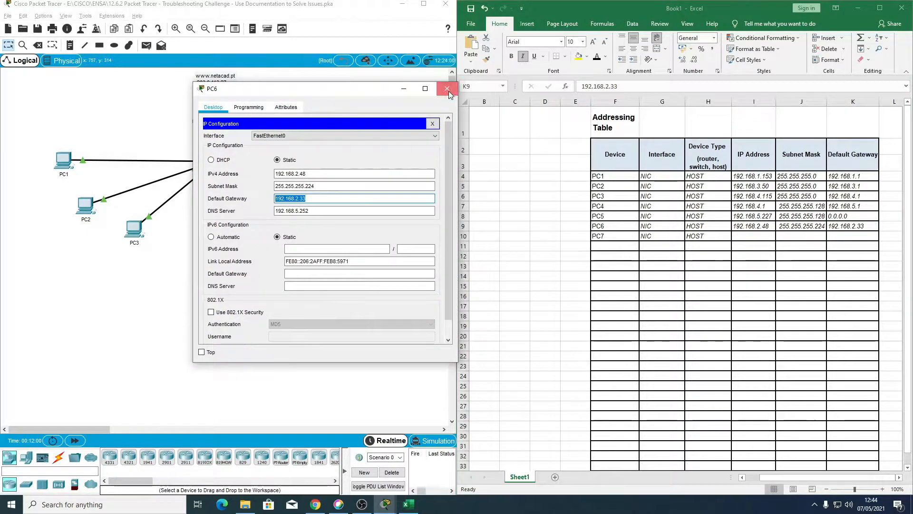
left_click(450, 88)
Step: Open PC7's IP configuration and copy its IPv4 address, 192.168.2.67, into PC7's IP Address cell
left_click(383, 164)
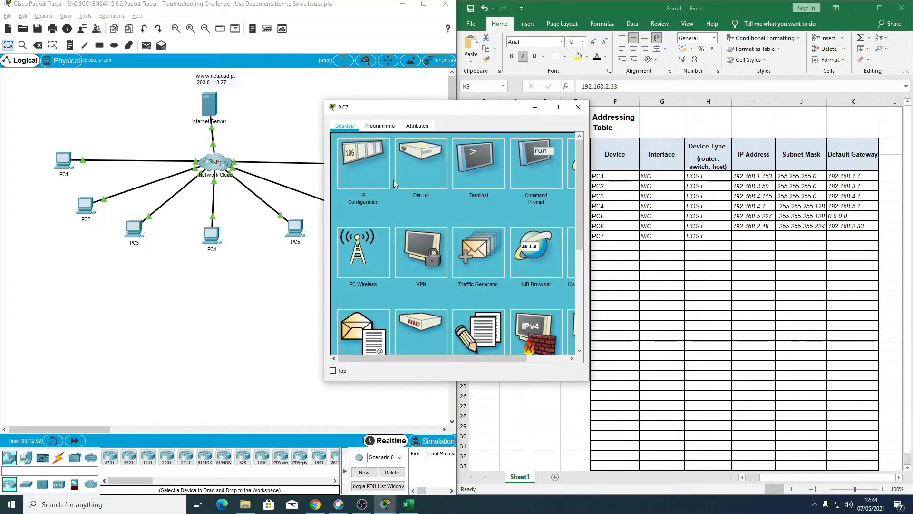
left_click(362, 164)
left_click_drag(440, 107, 361, 94)
left_click_drag(373, 179, 303, 178)
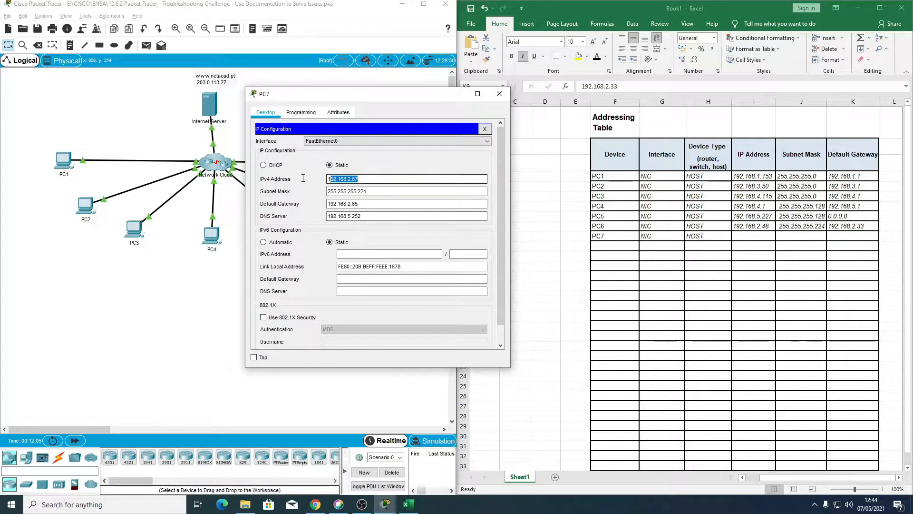
left_click(752, 237)
left_click(752, 237)
type("192.168.2.67")
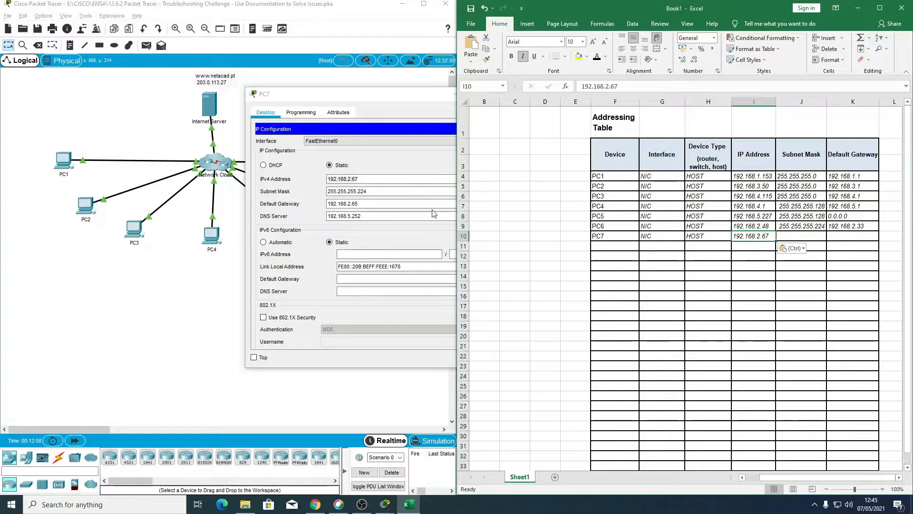
Step: Copy PC7's subnet mask 255.255.255.224 and default gateway 192.168.2.65 into its table row, closing PC7's window
left_click_drag(390, 192, 327, 191)
key("ctrl+c")
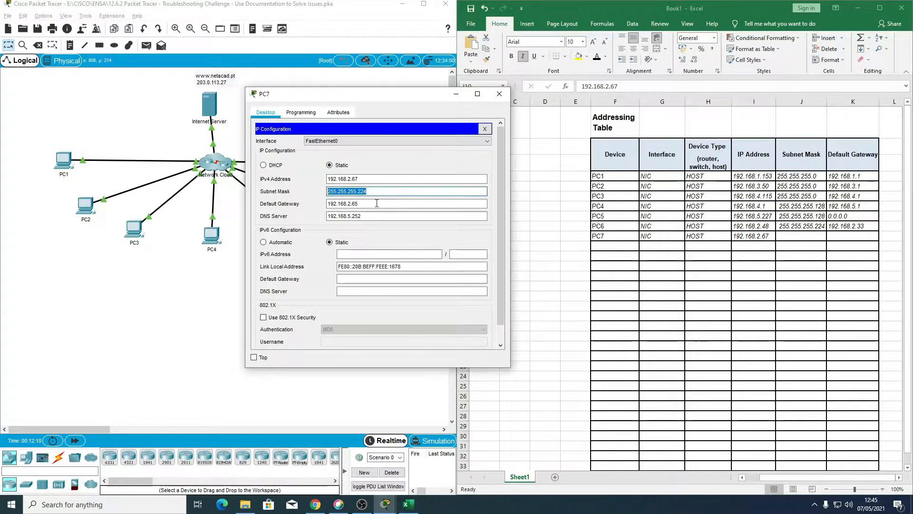
left_click(813, 241)
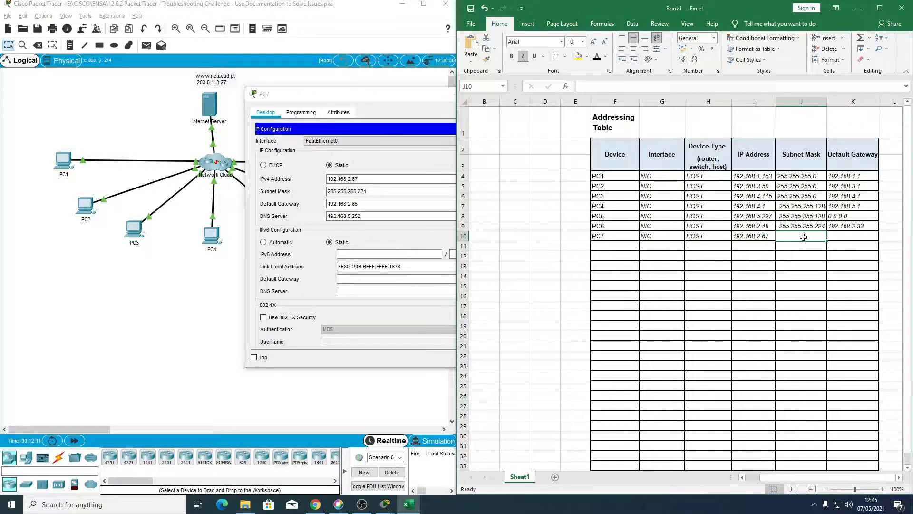
key("ctrl+v")
left_click_drag(373, 203, 299, 204)
key("ctrl+c")
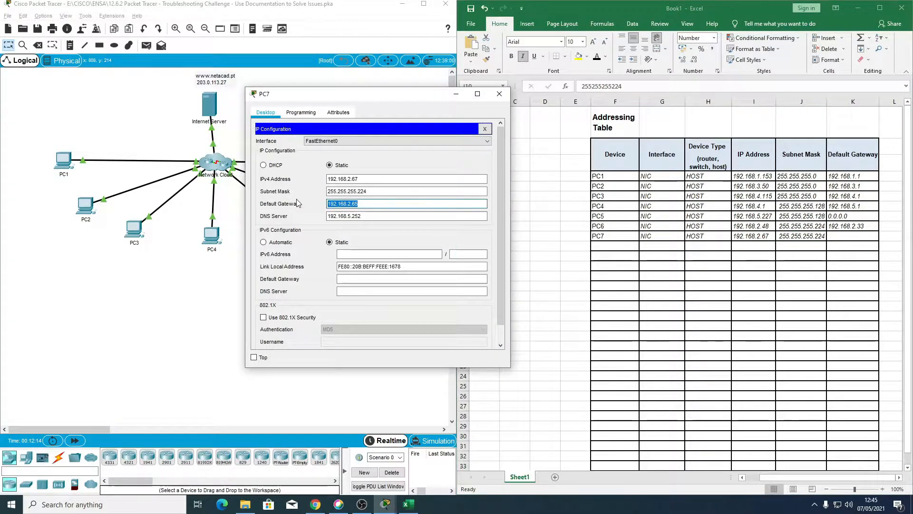
left_click(500, 94)
left_click(843, 238)
key("ctrl+v")
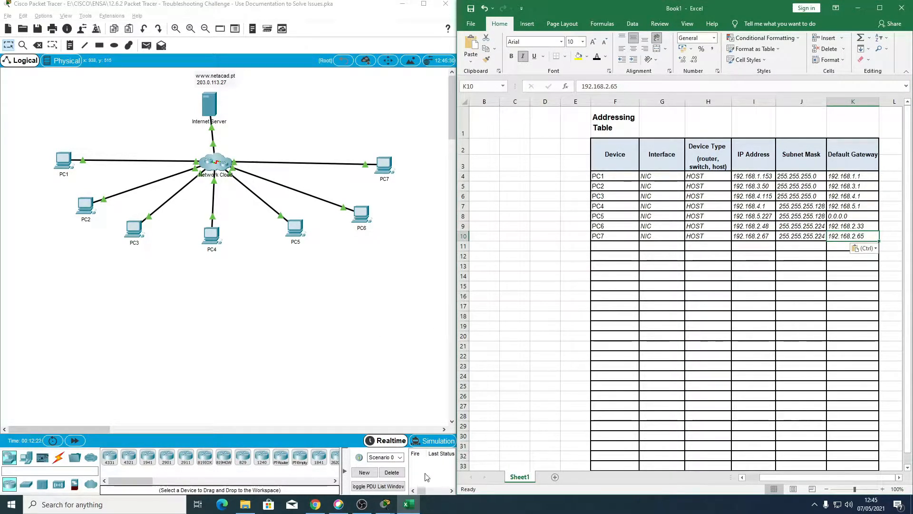
Step: Open the activity instructions beside the topology and review the parts on assessing connectivity, accessing devices and repairing the network
mouse_move(386, 504)
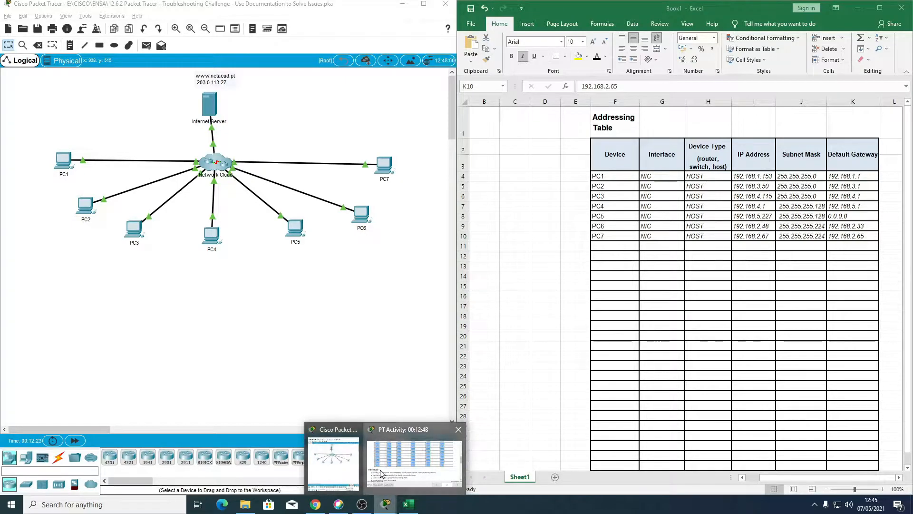
left_click(380, 473)
scroll(598, 258, "down", 10)
scroll(598, 259, "down", 3)
scroll(603, 264, "up", 5)
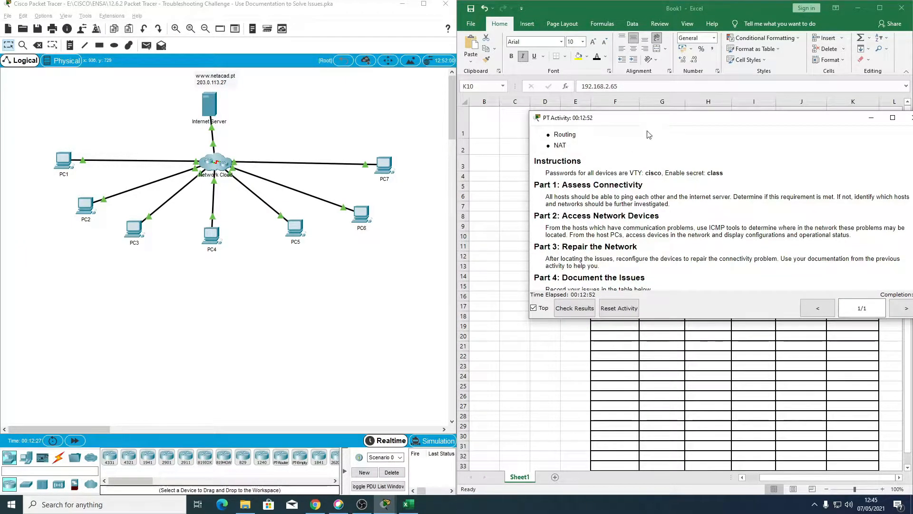
left_click_drag(654, 119, 596, 114)
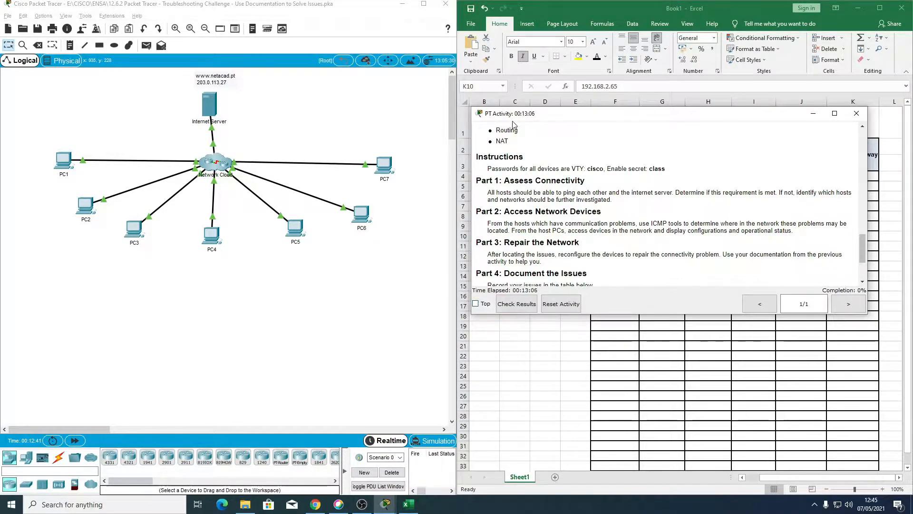
left_click_drag(516, 115, 527, 116)
Step: Close PC1's command prompt window and set the CLI font size to 12 in the preferences, applying the change
left_click(66, 161)
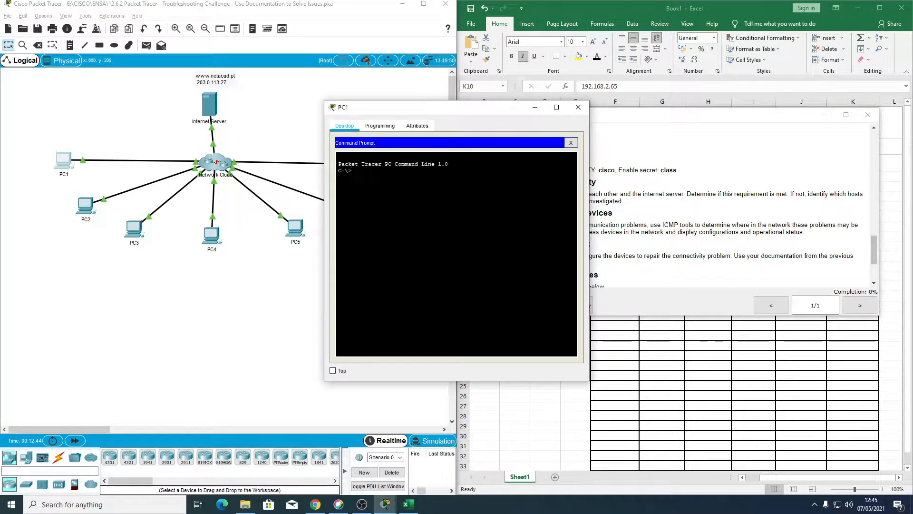
left_click(578, 107)
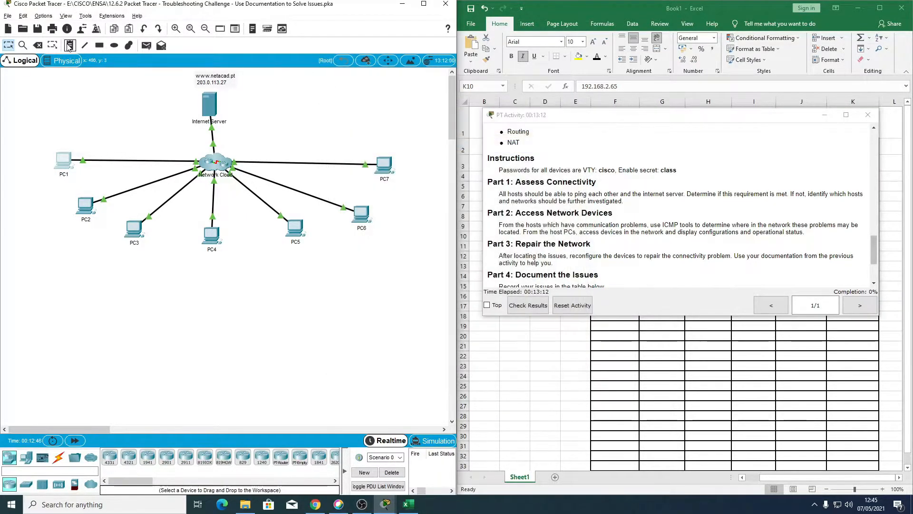
left_click(42, 17)
left_click(49, 27)
left_click(340, 30)
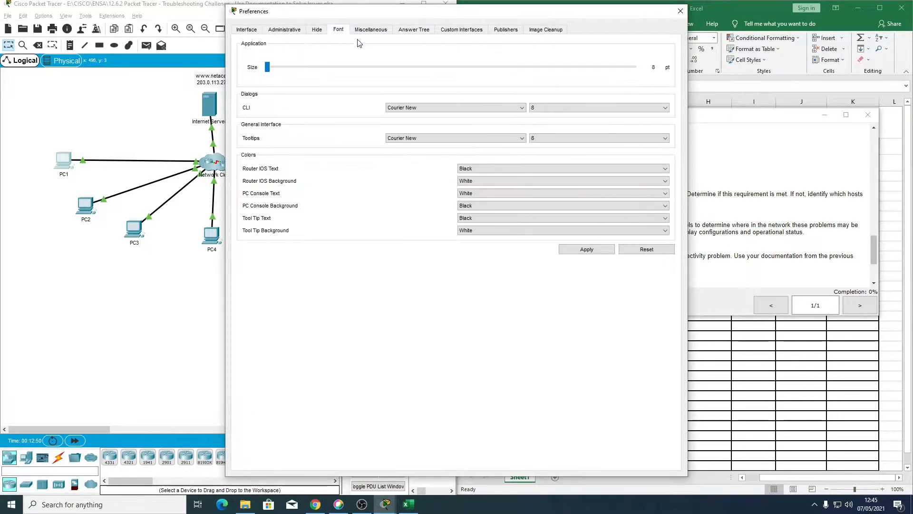
left_click(565, 109)
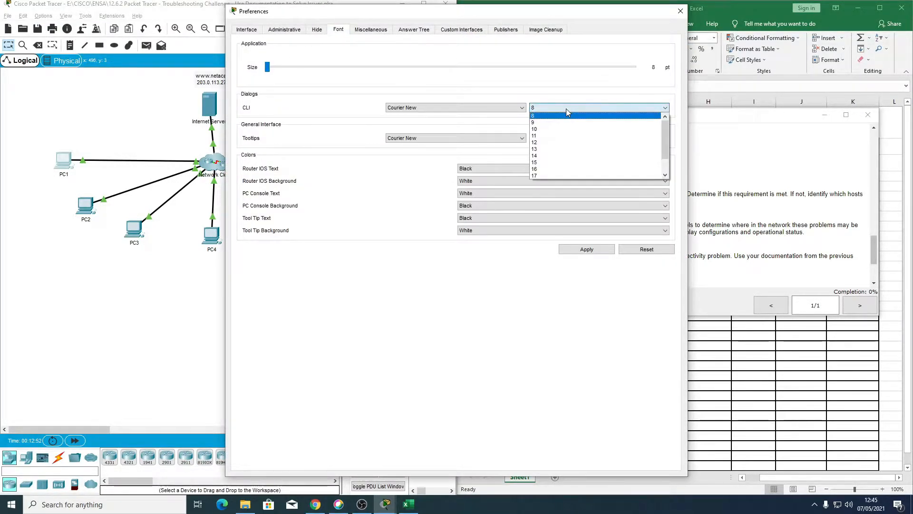
left_click(566, 143)
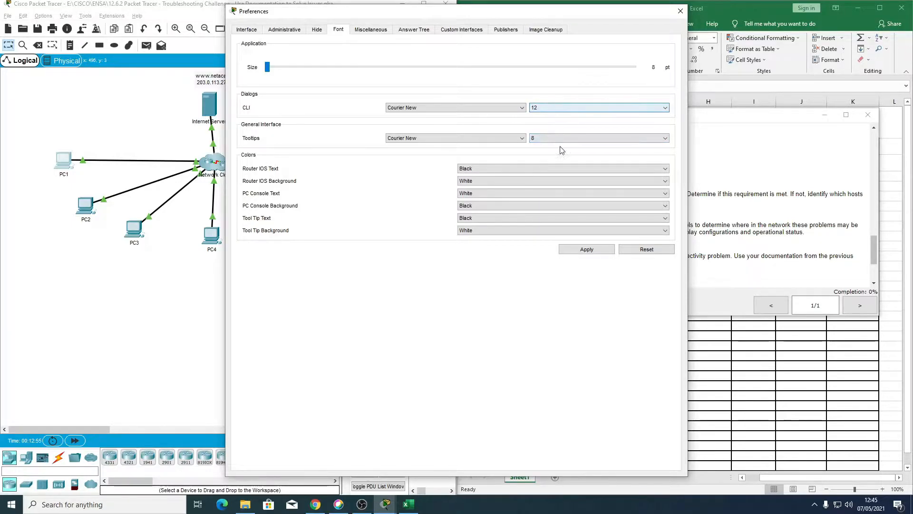
left_click(602, 251)
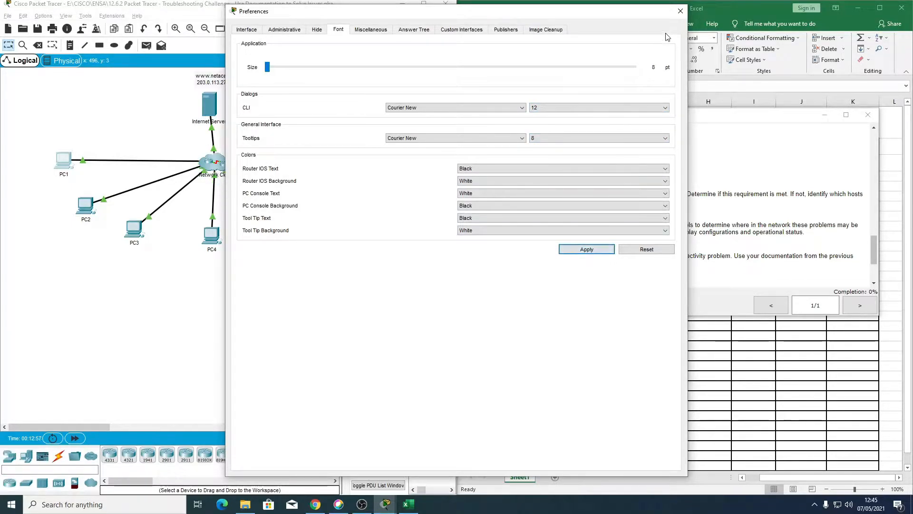
left_click(680, 11)
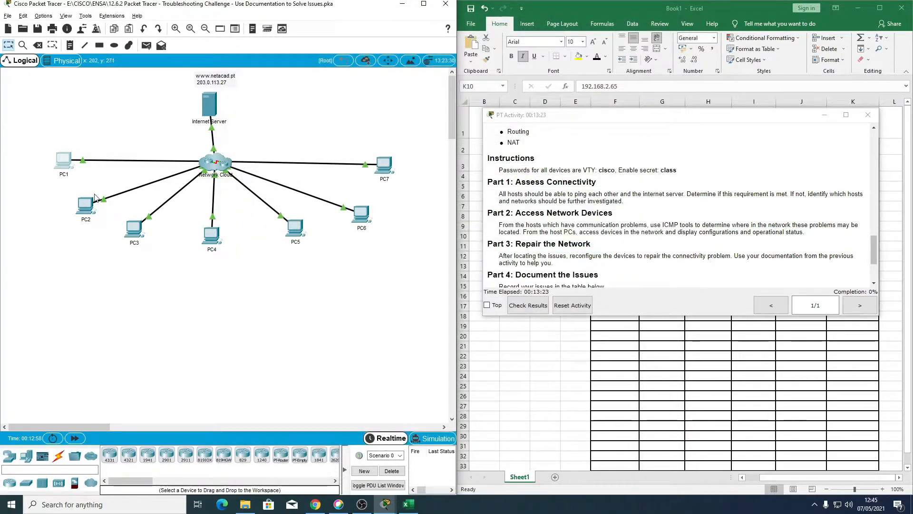
Step: Reopen PC1's command prompt and ping the Internet Server at 203.0.113.27
left_click(62, 167)
left_click(525, 168)
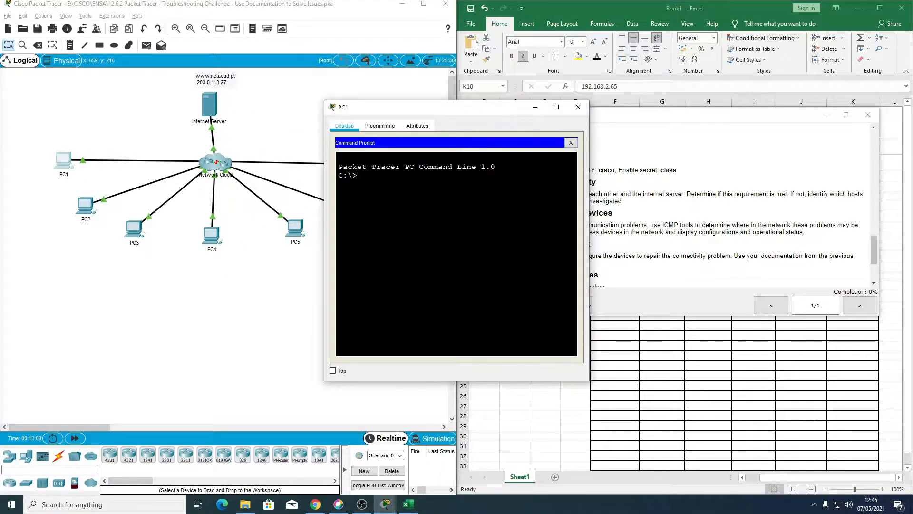
left_click_drag(415, 109, 370, 129)
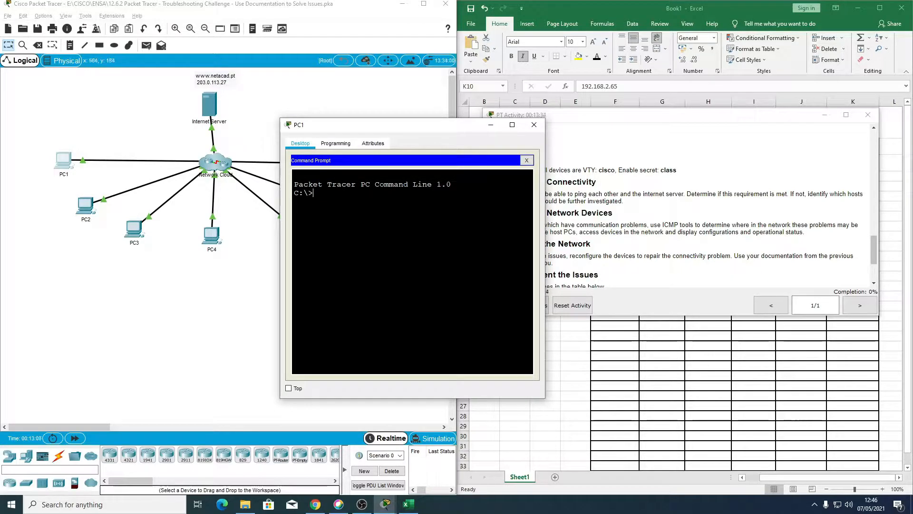
type("PI")
key("BackSpace")
type("ing 203.0.113.27")
key("Return")
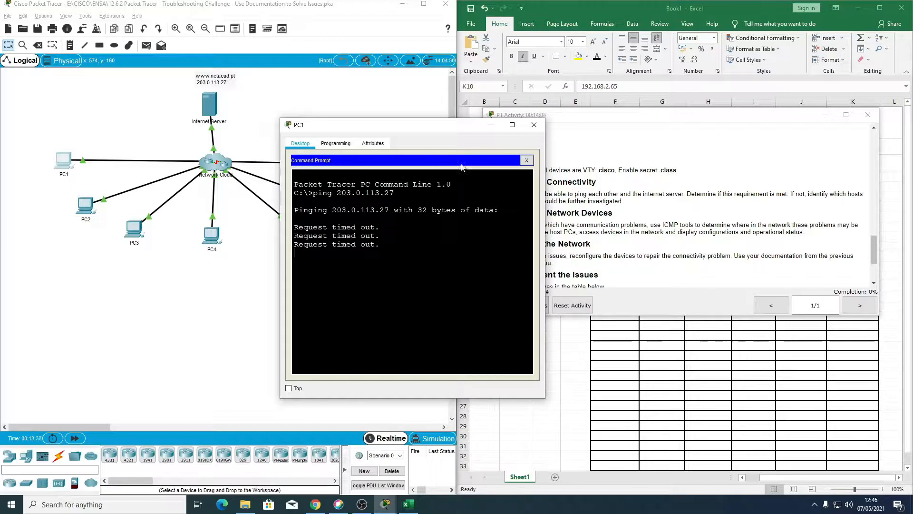
Step: Minimize the activity instructions, fill PC1's row in the Excel addressing table with red, and close PC1's window
left_click(825, 115)
left_click(606, 176)
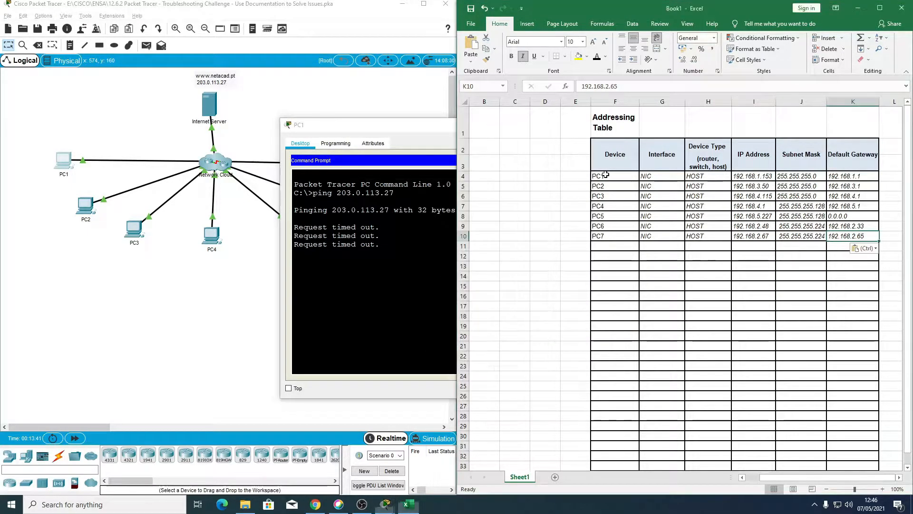
left_click_drag(607, 176, 852, 176)
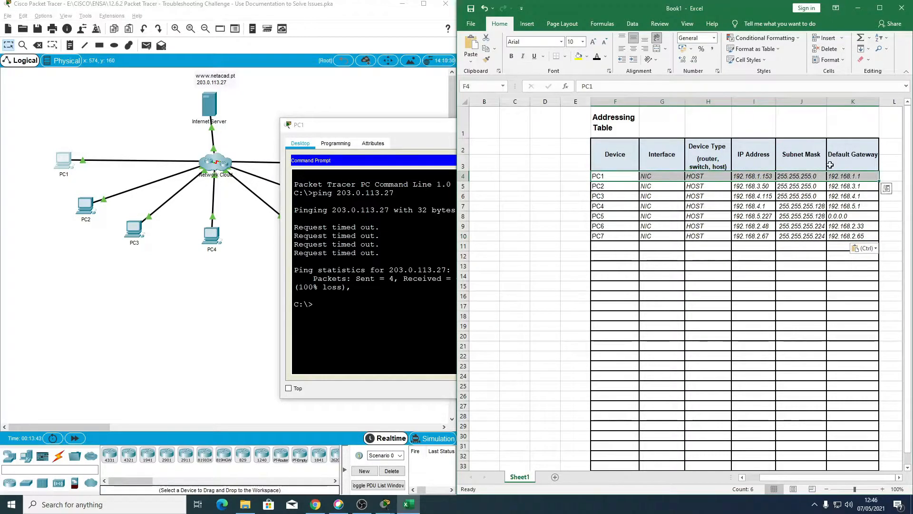
left_click(587, 56)
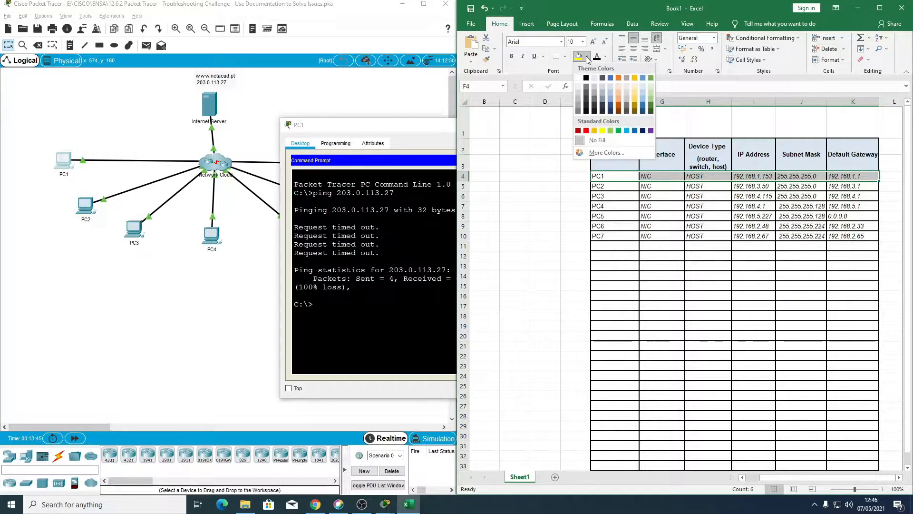
left_click(587, 131)
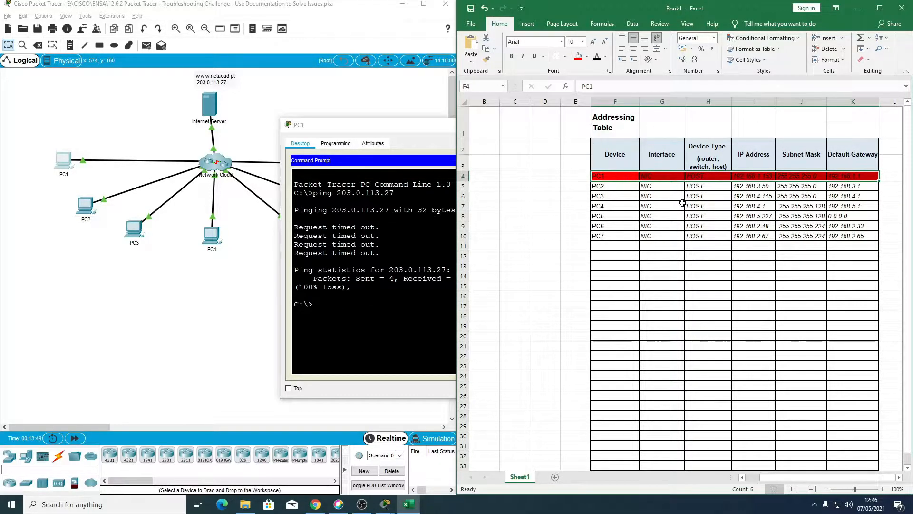
left_click(606, 188)
left_click_drag(357, 126, 312, 115)
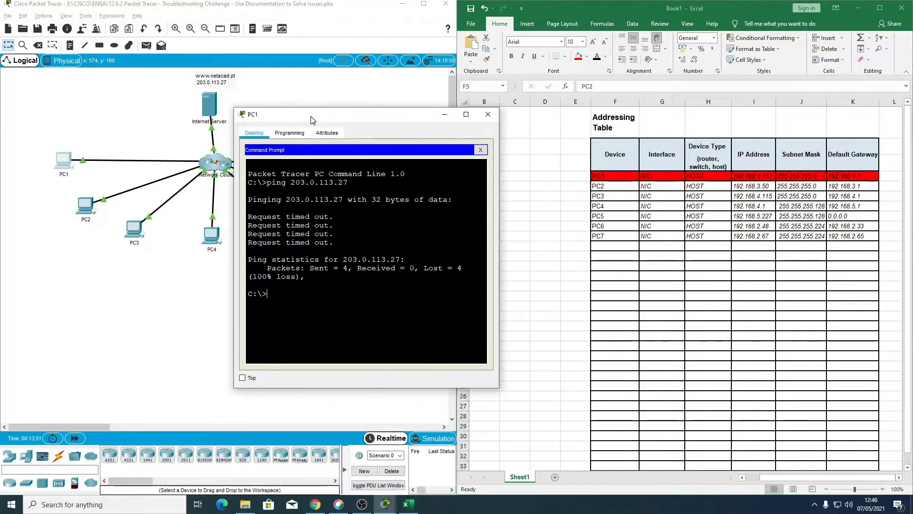
left_click(485, 116)
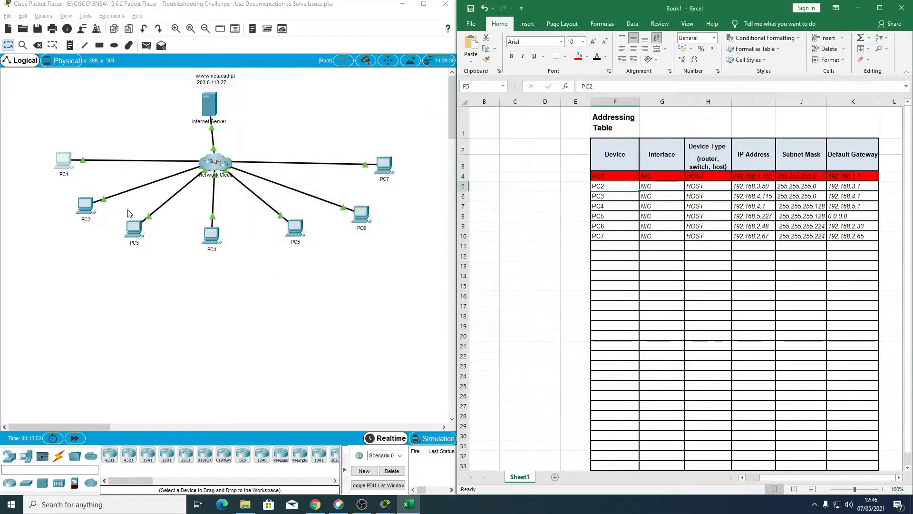
Step: Ping the Internet Server at 203.0.113.27 from PC2's command prompt, closing PC2's window once the ping completes
left_click(86, 206)
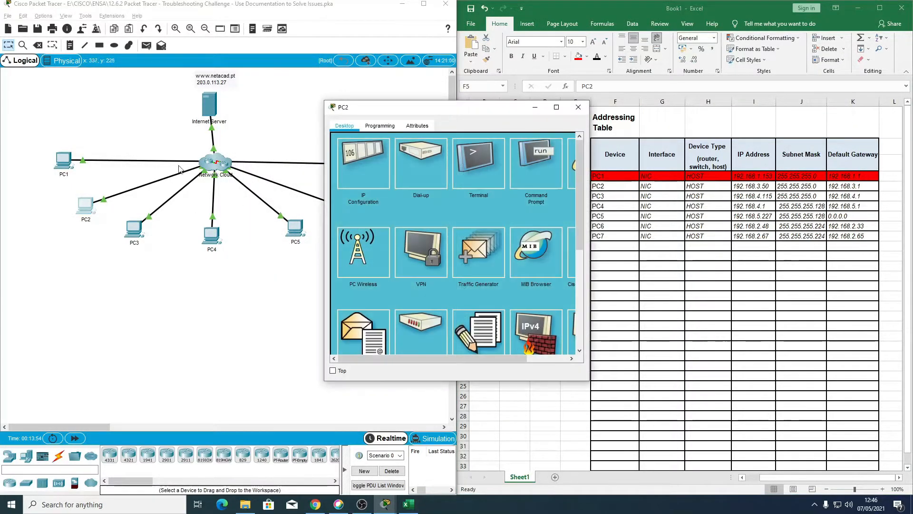
left_click(517, 165)
type("ping 203.0.113.27")
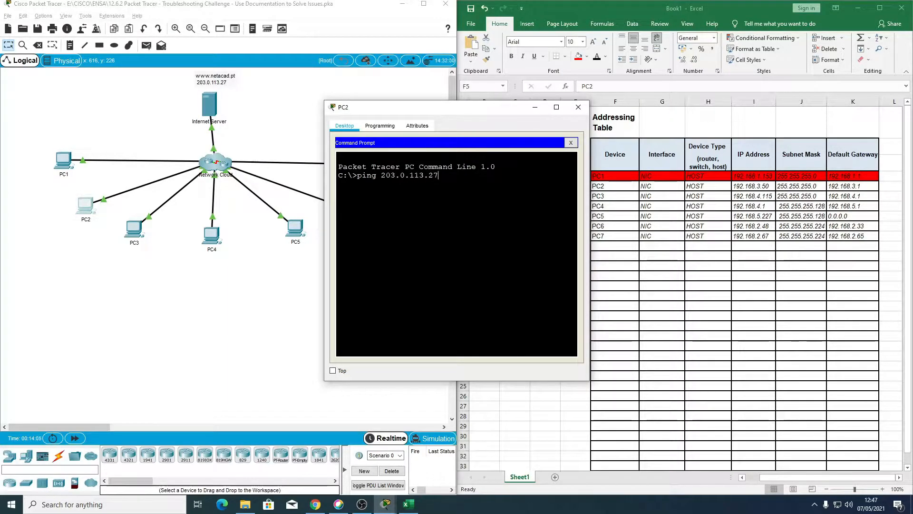
key("Return")
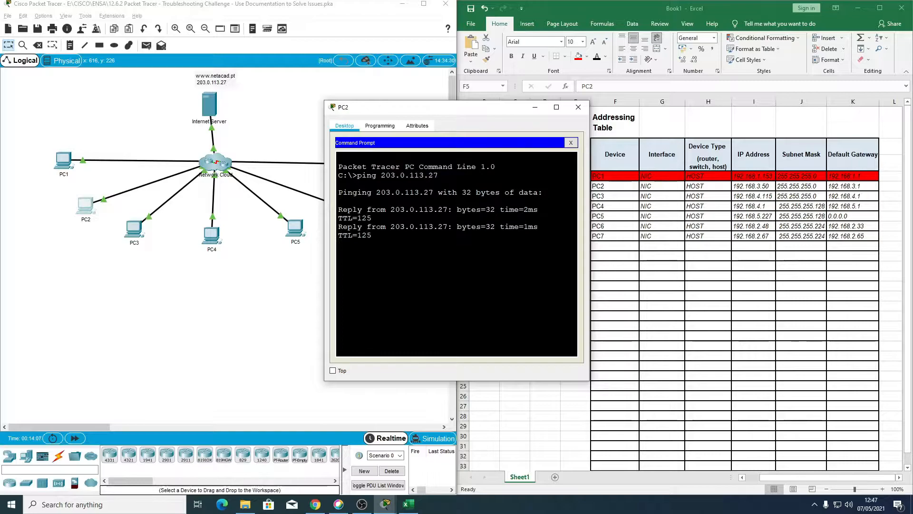
left_click(578, 107)
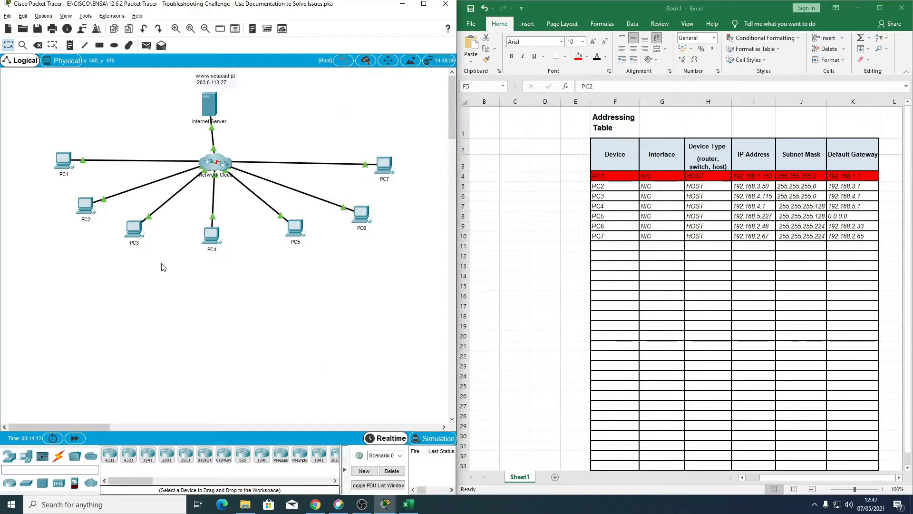
Step: Open PC3's command prompt and ping the Internet Server at 203.0.113.27
left_click(132, 227)
left_click(530, 169)
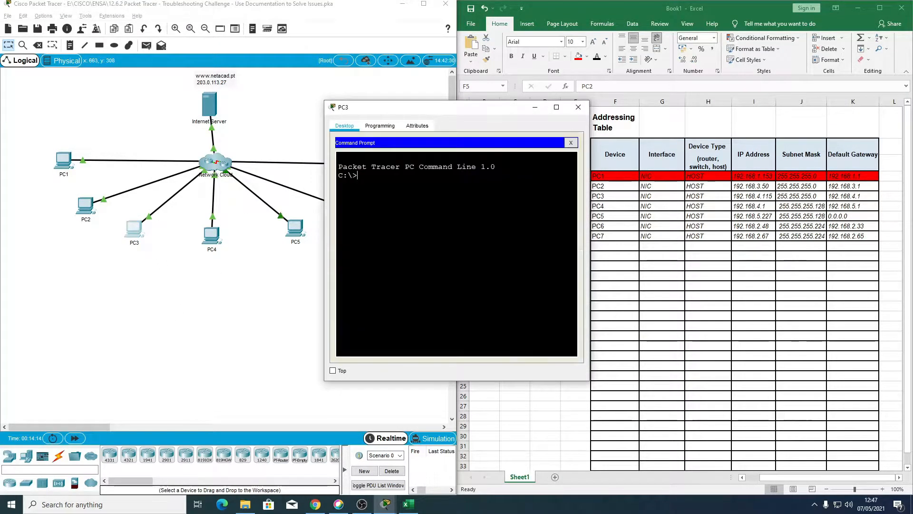
type("ping 203.0.113.")
type("27")
key("Return")
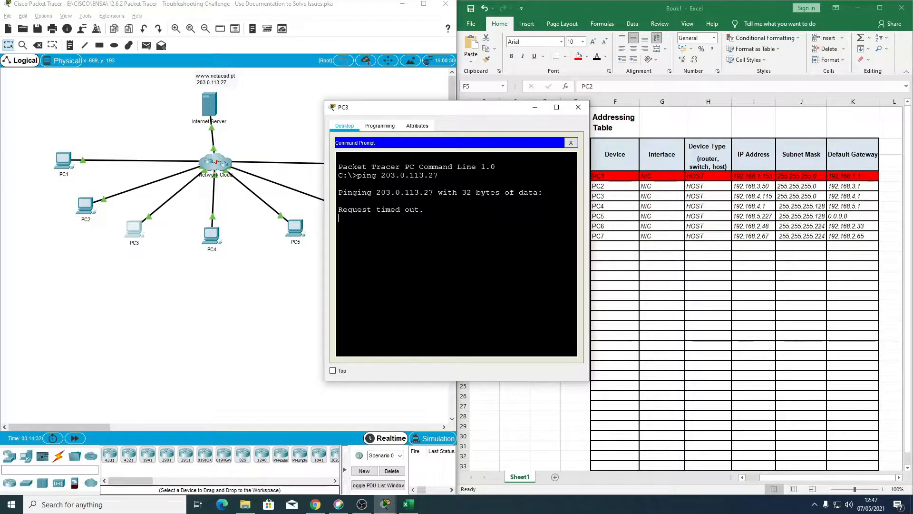
Step: Fill PC3's row in the Excel addressing table with red, then close PC3's window when its ping completes
left_click_drag(454, 111, 353, 107)
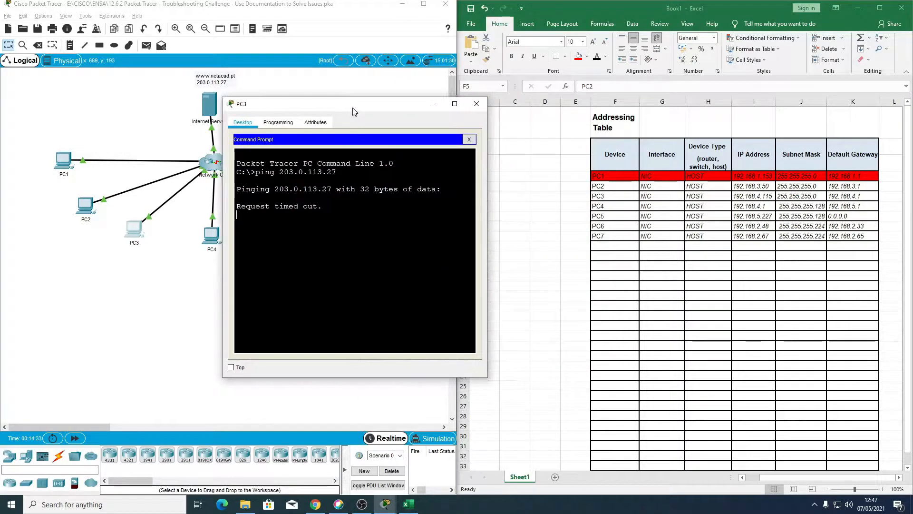
left_click(603, 197)
left_click_drag(603, 196, 861, 196)
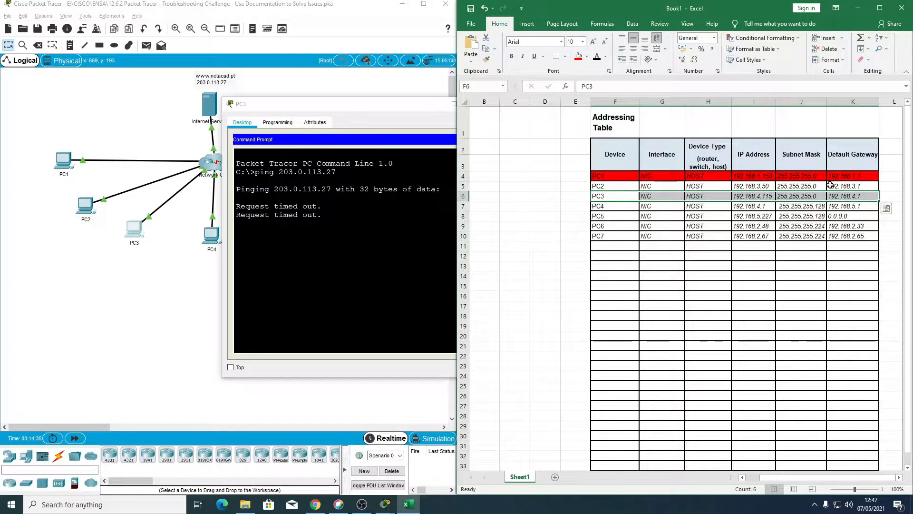
left_click(579, 59)
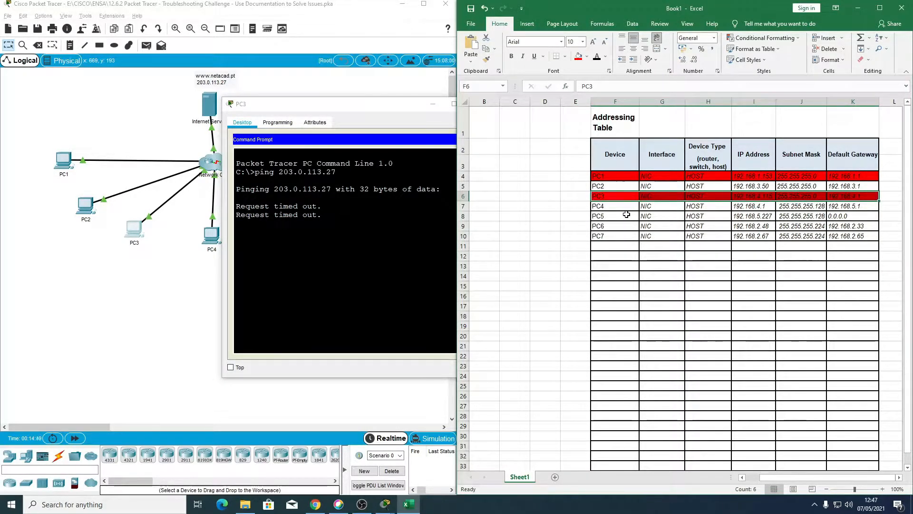
left_click_drag(283, 108, 214, 135)
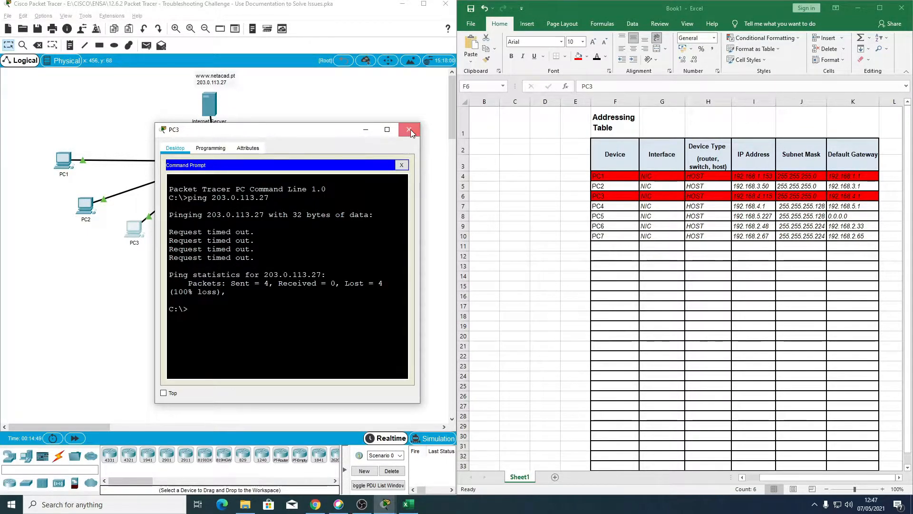
left_click(410, 129)
Step: Run ping 203.0.113.27 from PC4's command prompt to test the Internet Server, and close PC4's window
left_click(212, 236)
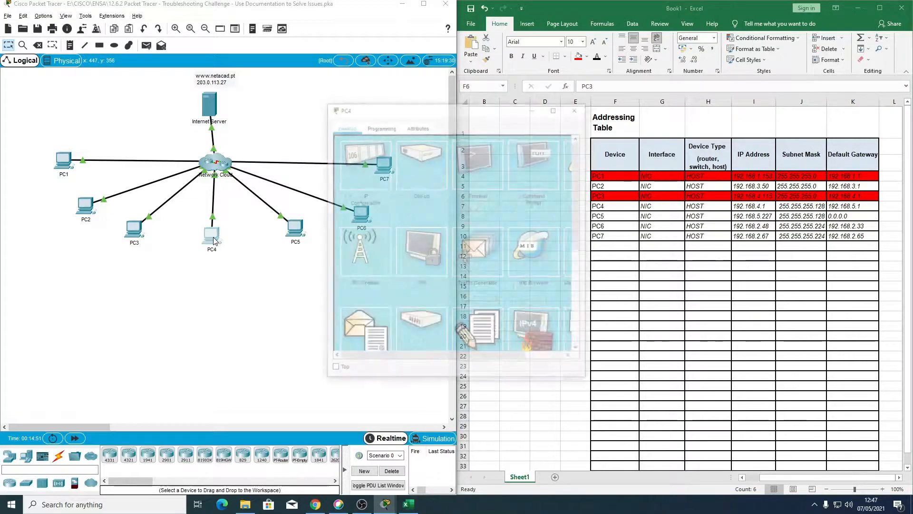
left_click(543, 165)
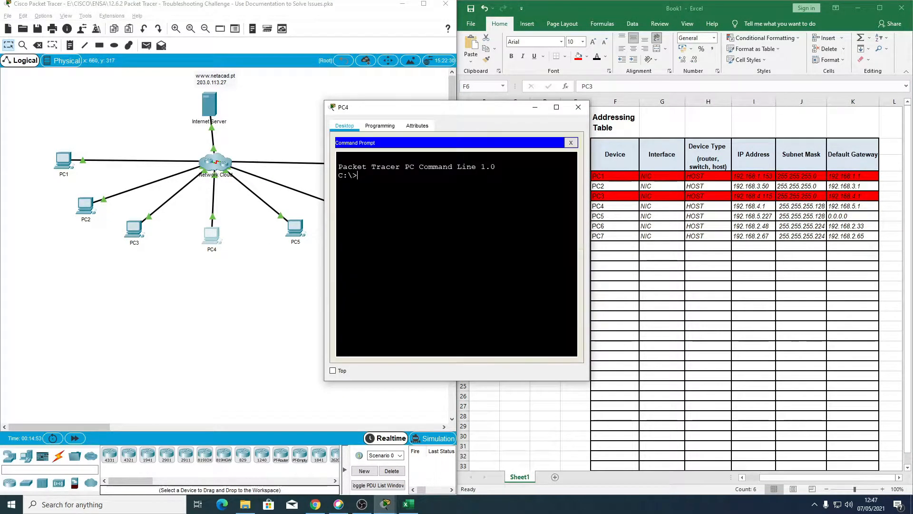
type("ping 203.0.113.27")
key("Return")
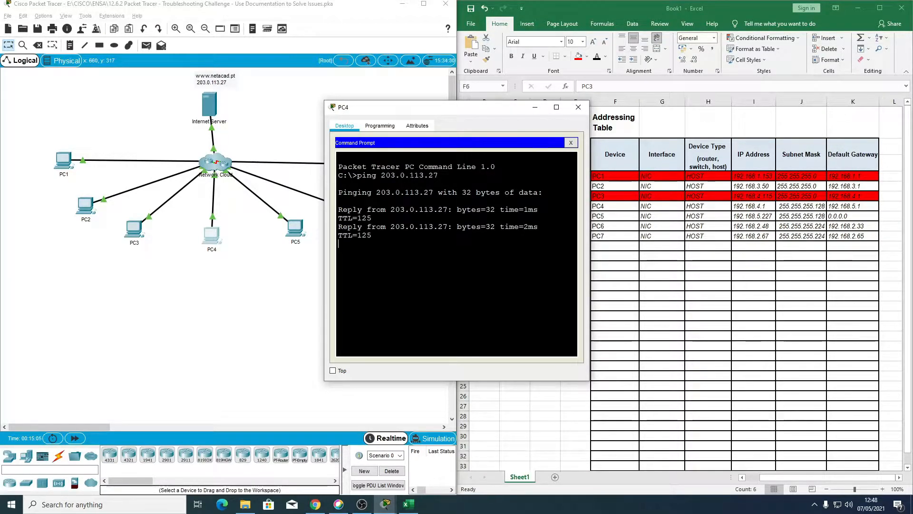
left_click(579, 109)
Step: Open PC5's command prompt and ping the Internet Server at 203.0.113.27
left_click(296, 227)
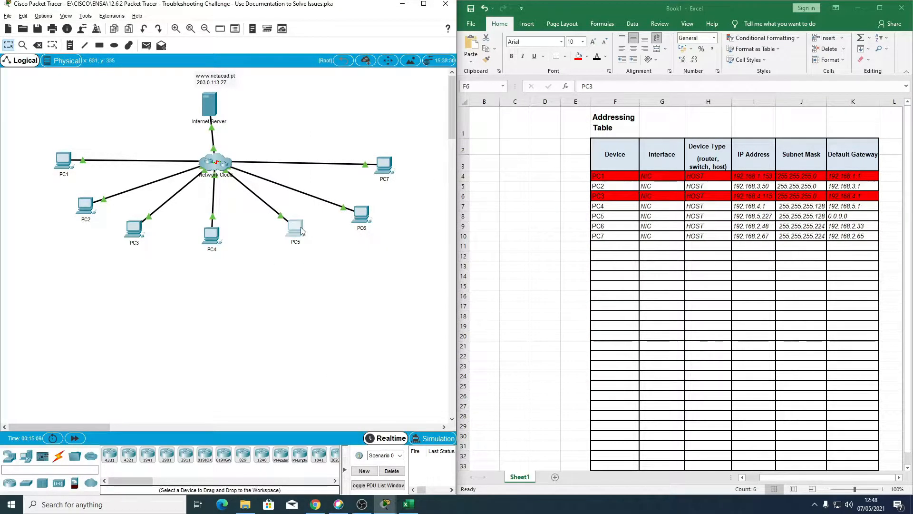
left_click(534, 155)
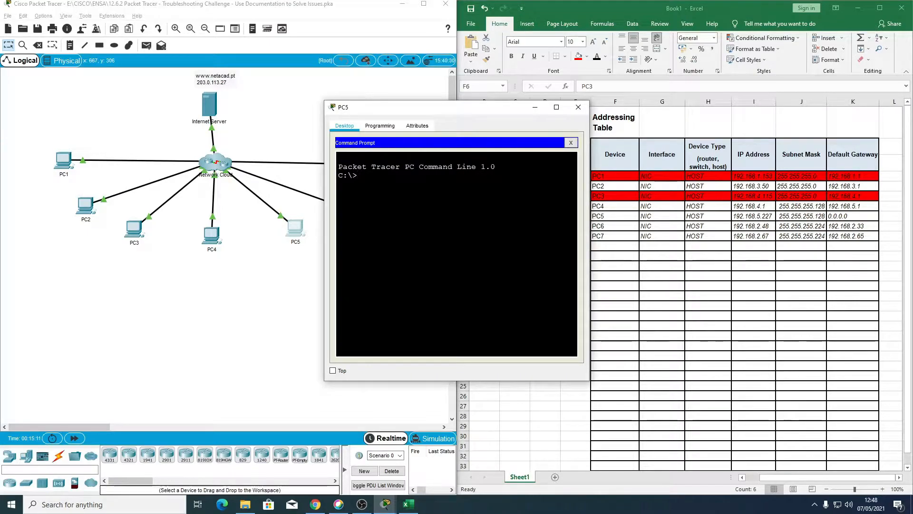
type("ping 203.0.113.27")
key("Return")
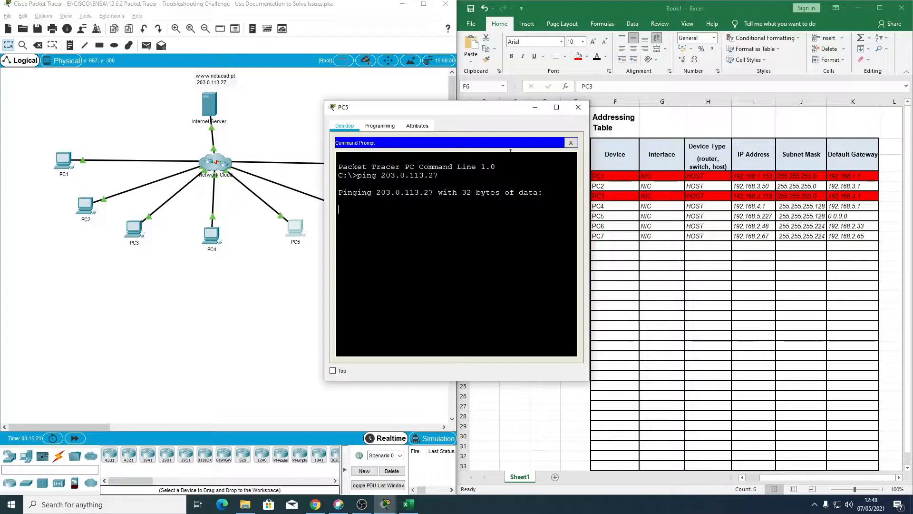
Step: Close PC5's window and fill PC5's row in the Excel addressing table with red
left_click_drag(467, 112, 385, 127)
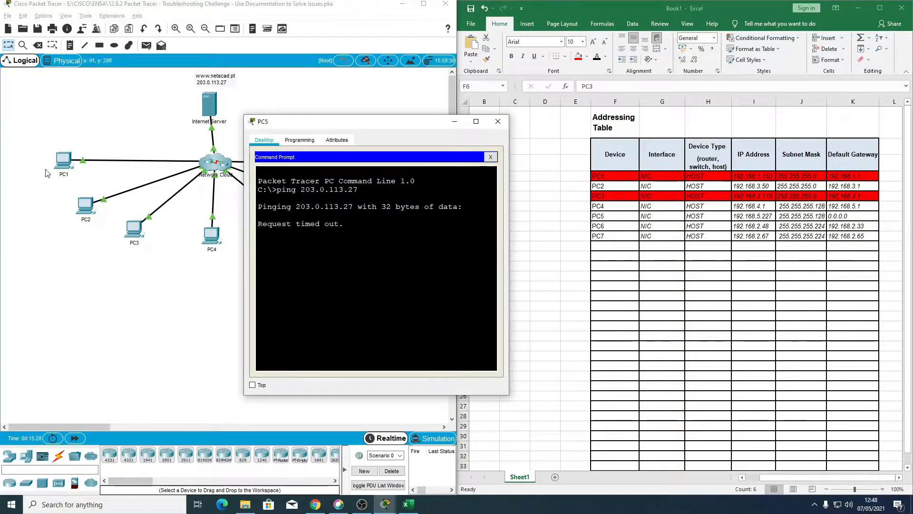
left_click_drag(385, 123, 492, 105)
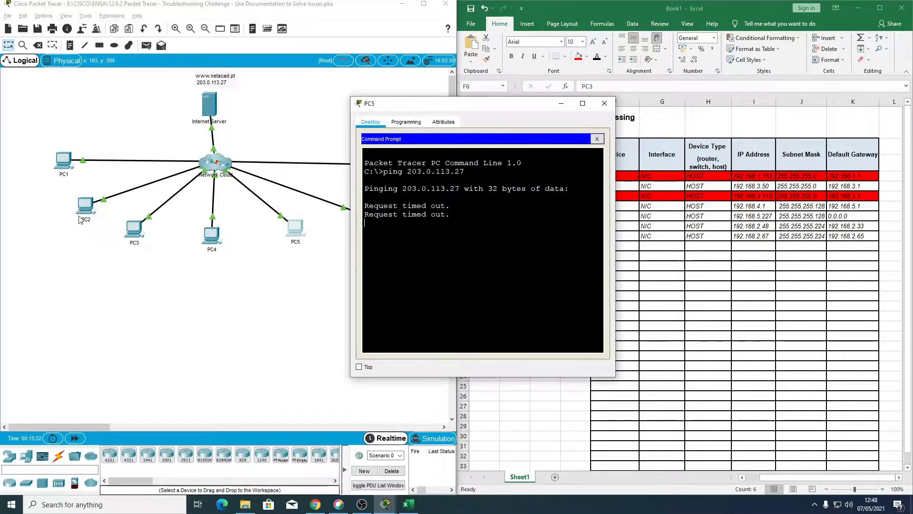
left_click(604, 103)
left_click_drag(616, 216, 851, 217)
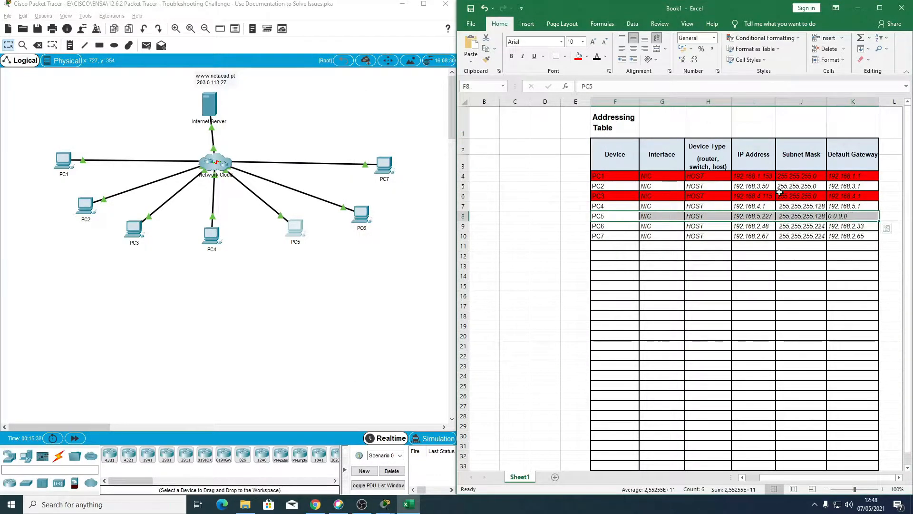
left_click(577, 55)
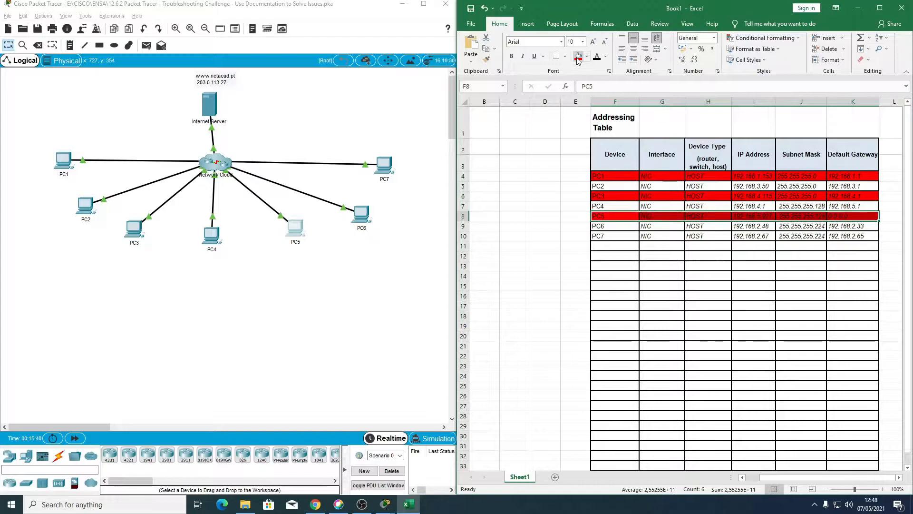
left_click(651, 275)
Step: Run ping 203.0.113.27 from PC6's command prompt to test the Internet Server, and close PC6's window
left_click(361, 215)
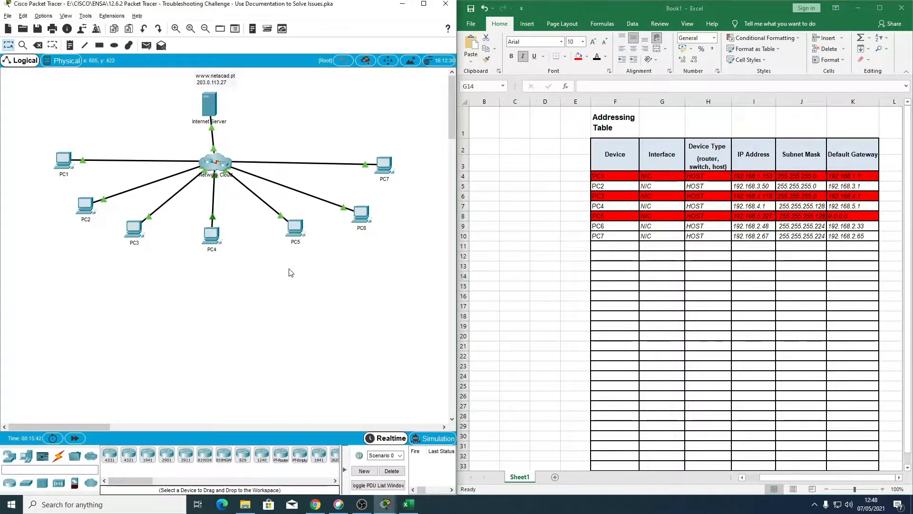
left_click(513, 165)
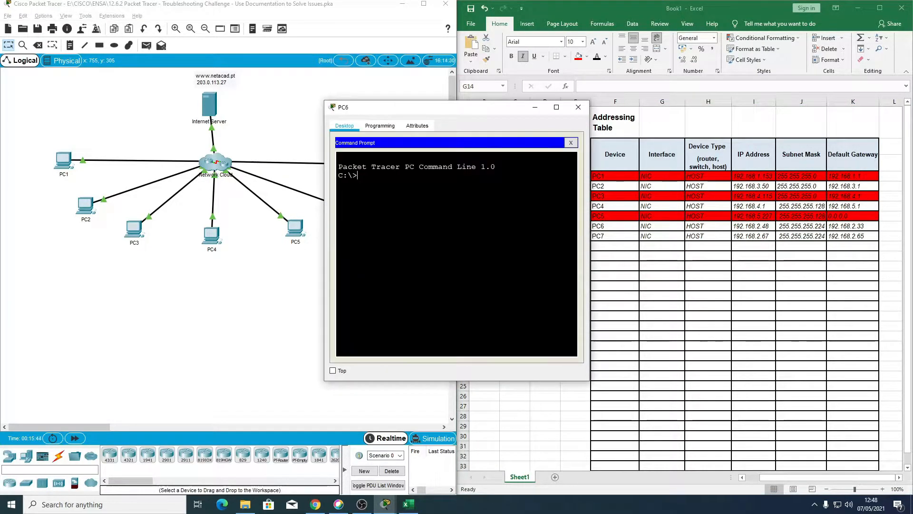
type("ping 203.0.113.27")
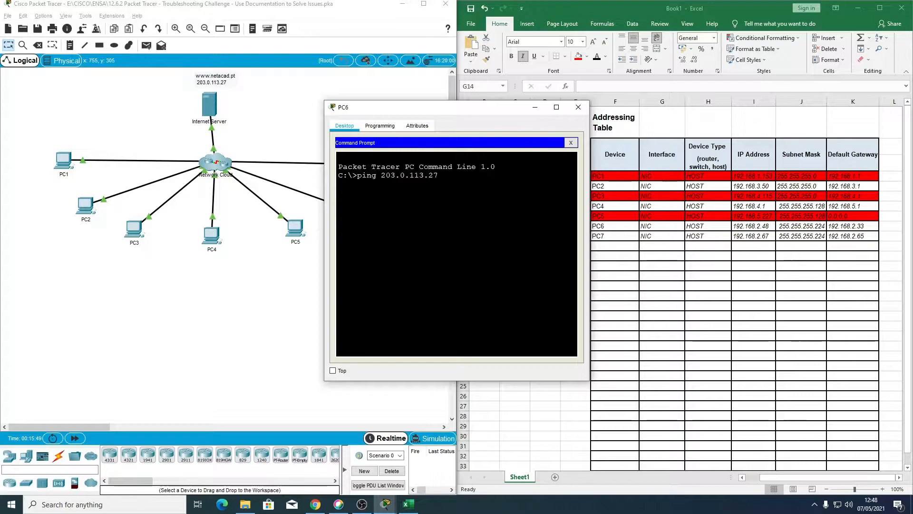
key("Return")
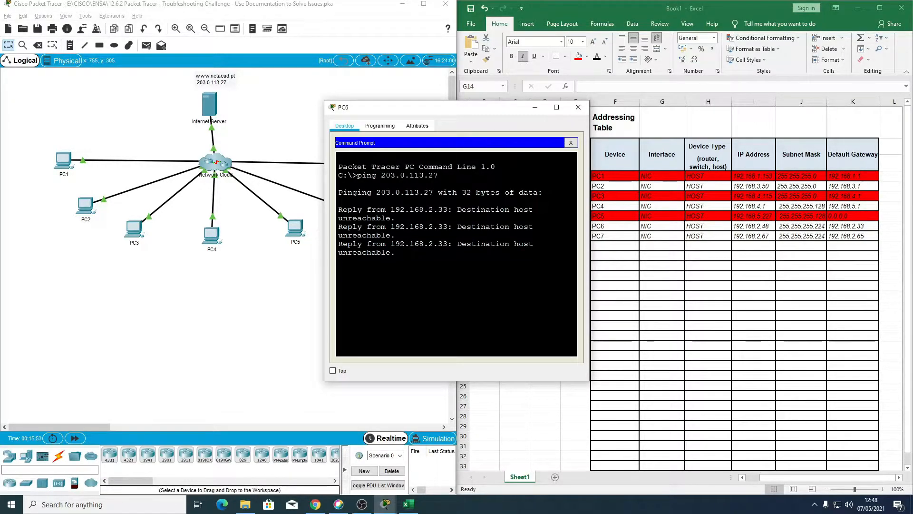
left_click(578, 108)
Step: Run ping 203.0.113.27 from PC7's command prompt to test the Internet Server, and close PC7's window
left_click(388, 172)
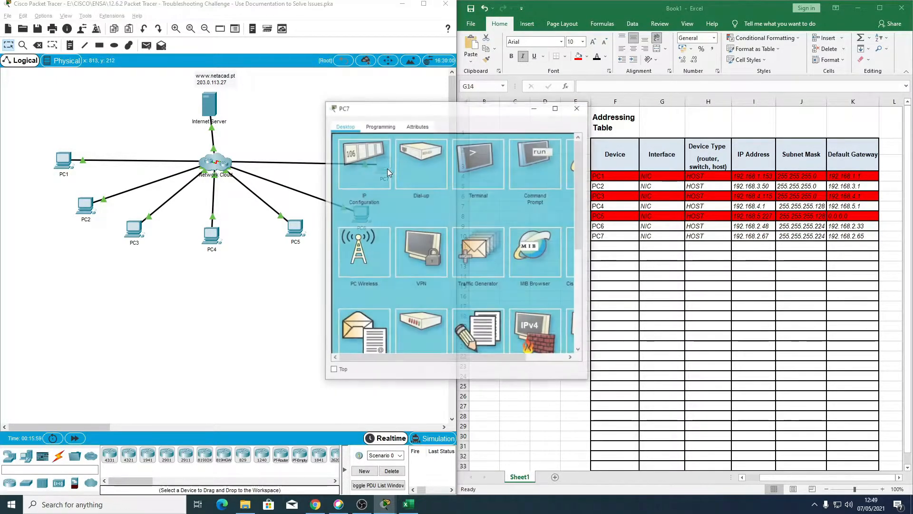
left_click(522, 170)
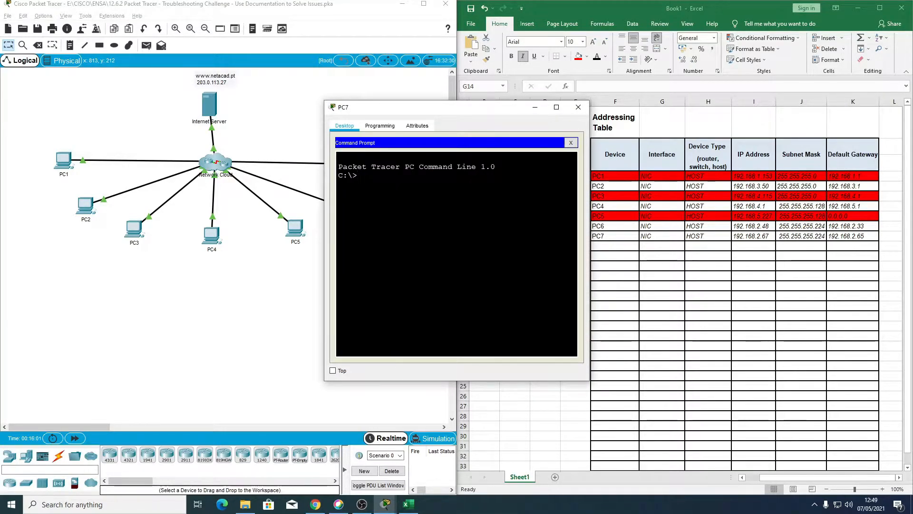
type("ping 203.0.113.27")
key("Return")
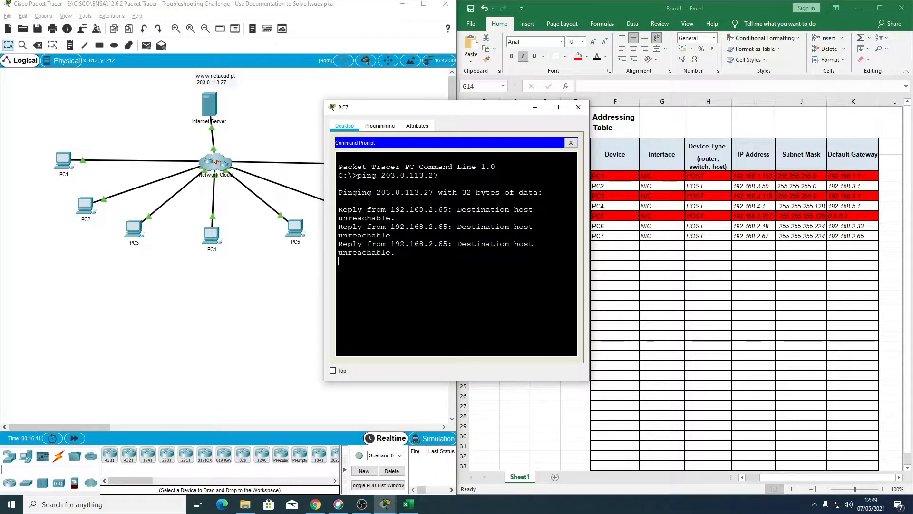
left_click(579, 106)
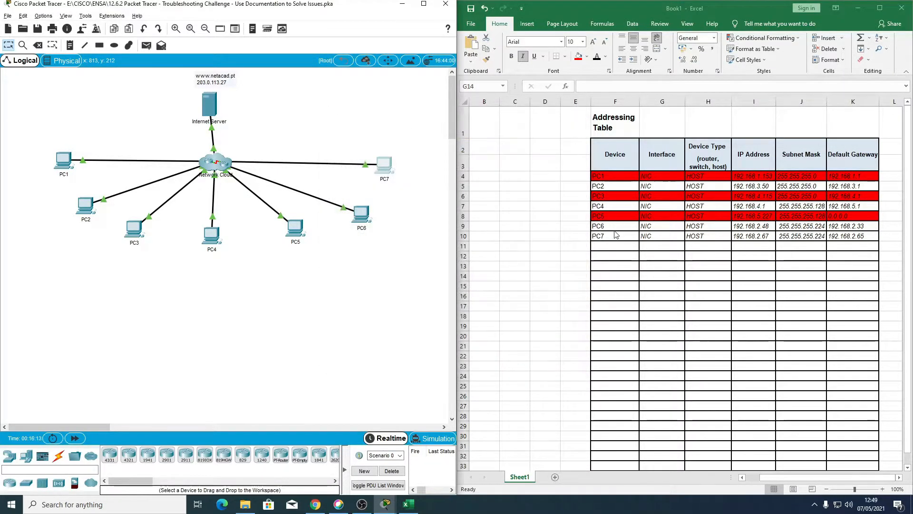
Step: Fill the PC6 and PC7 rows in the Excel addressing table with red
left_click_drag(606, 224, 859, 237)
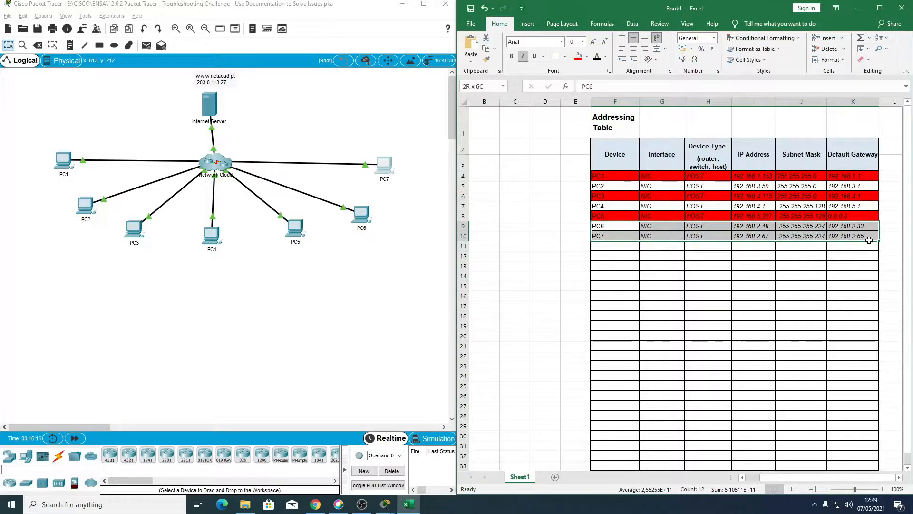
left_click(578, 56)
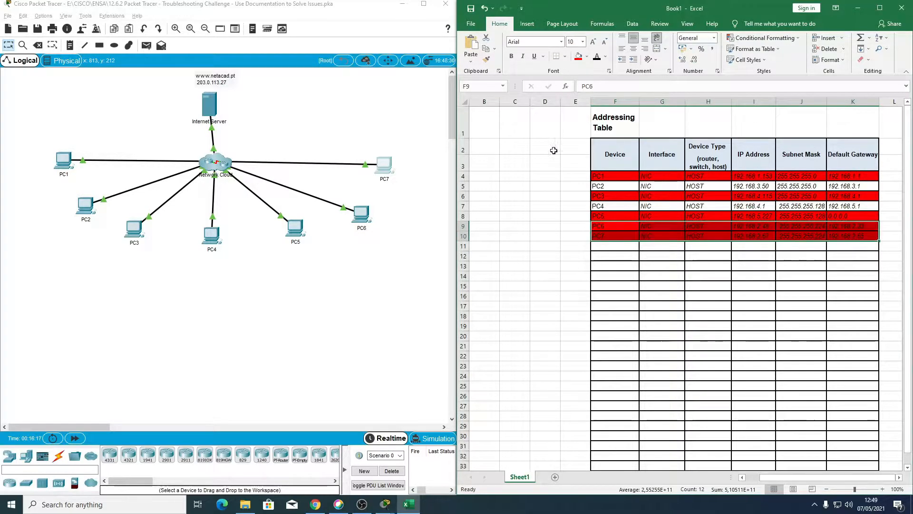
left_click(331, 345)
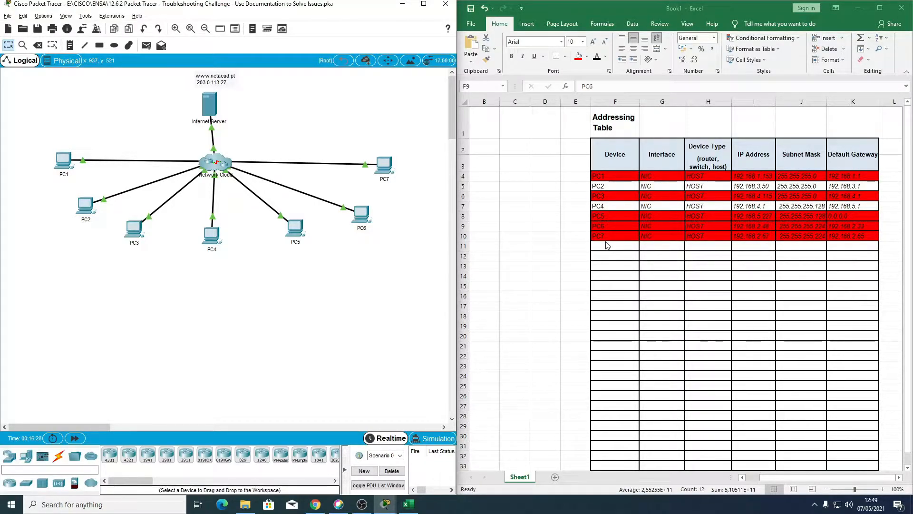
left_click(605, 173)
left_click_drag(605, 175, 862, 177)
left_click_drag(613, 198, 840, 197)
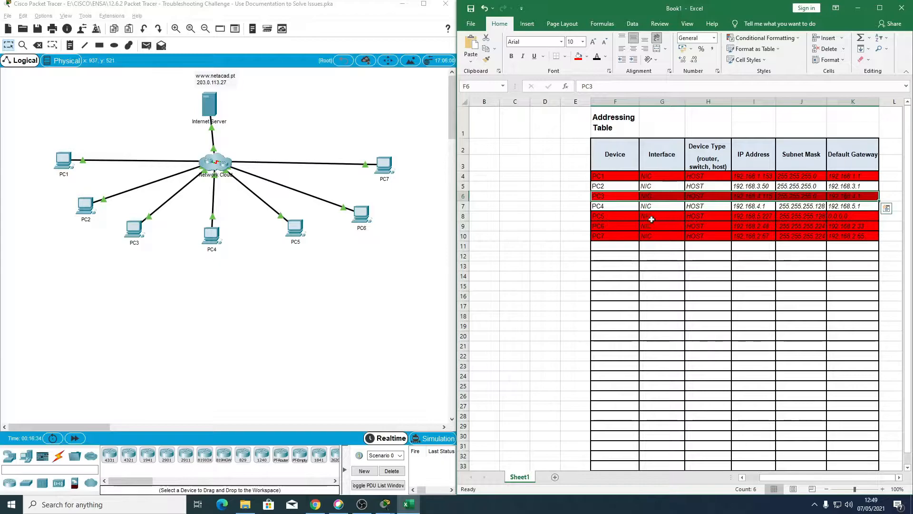
left_click_drag(612, 217, 853, 235)
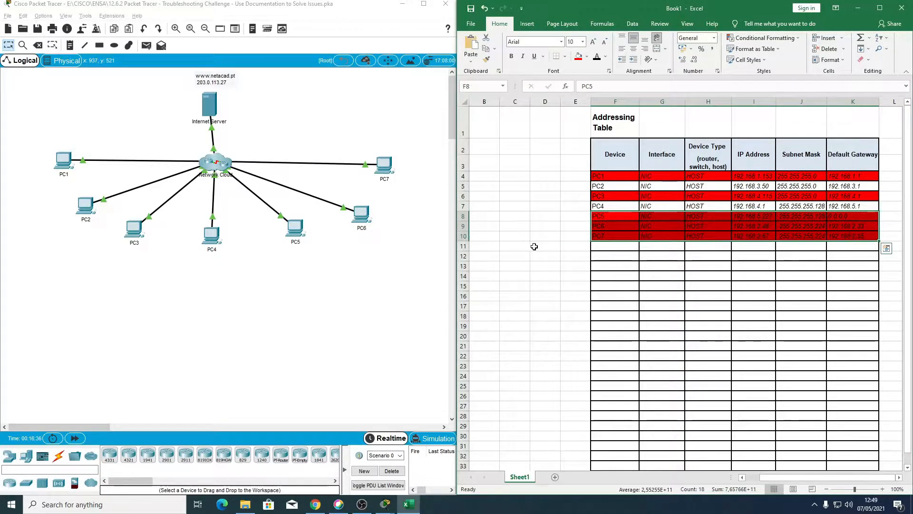
left_click(519, 246)
left_click(575, 178)
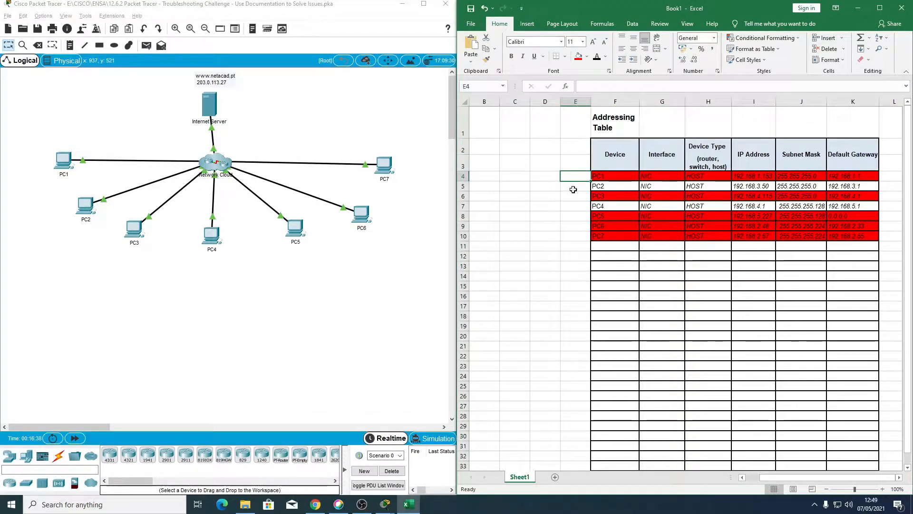
left_click(148, 291)
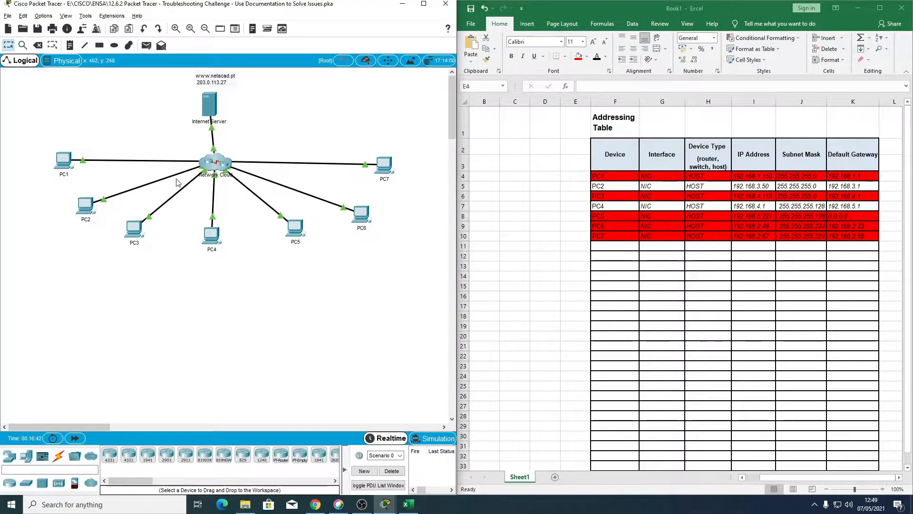
Step: Check PC1's IP configuration, ping its default gateway 192.168.1.1 from the command prompt, and close PC1's window
left_click(58, 161)
left_click(354, 168)
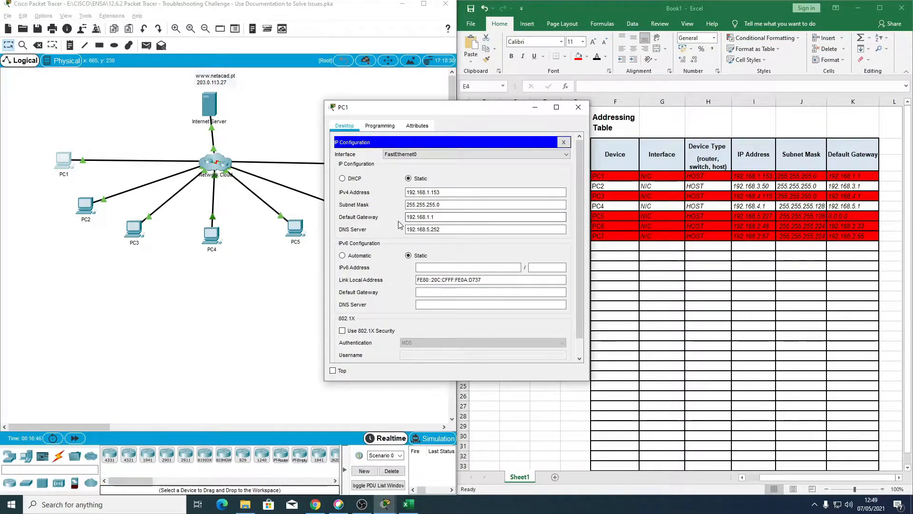
left_click(563, 142)
left_click(487, 184)
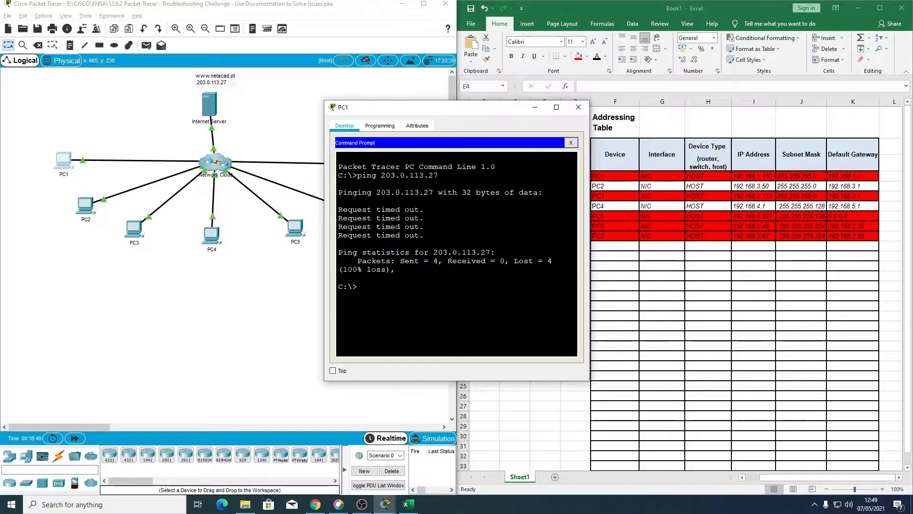
type("ping 192.168")
key("Return")
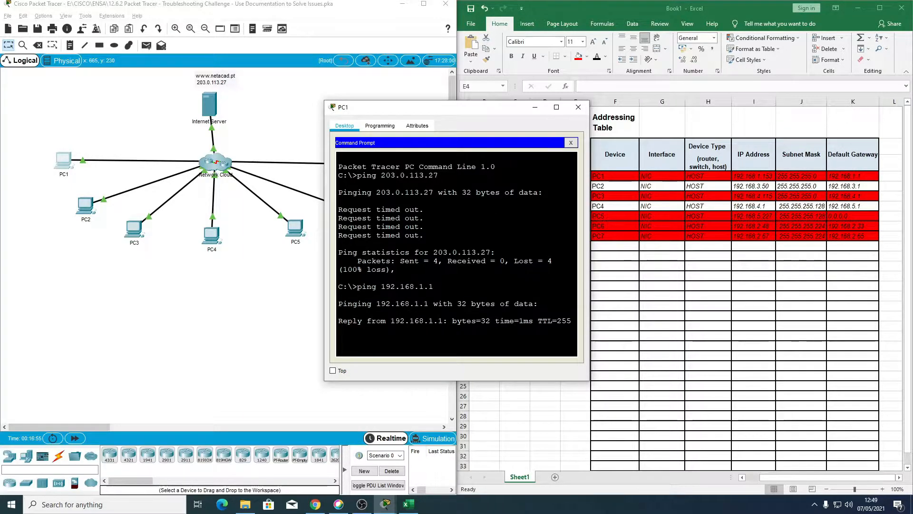
left_click(578, 106)
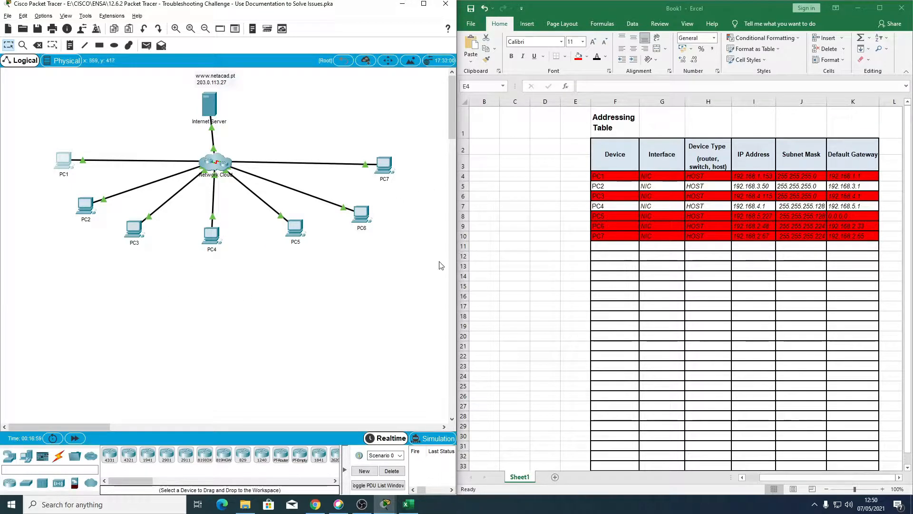
Step: Change the fill of PC1's row in the Excel addressing table to yellow
left_click_drag(598, 177, 842, 173)
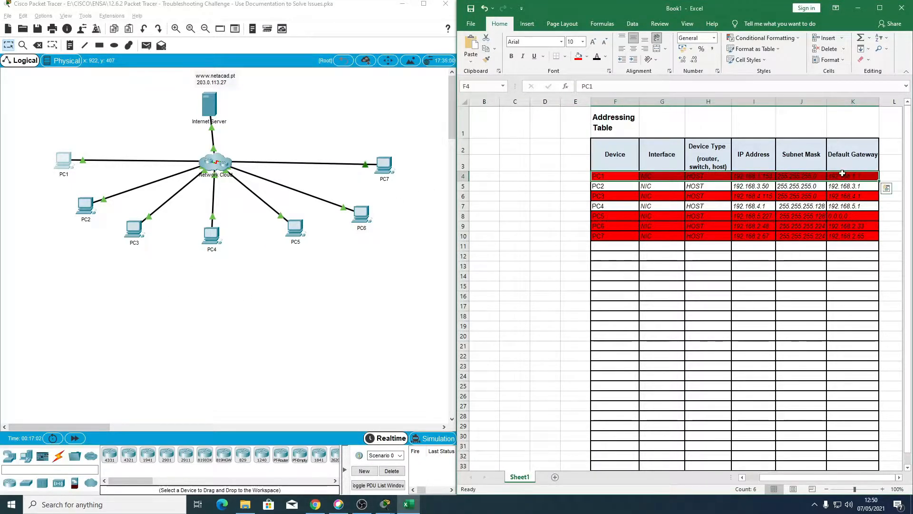
left_click(587, 57)
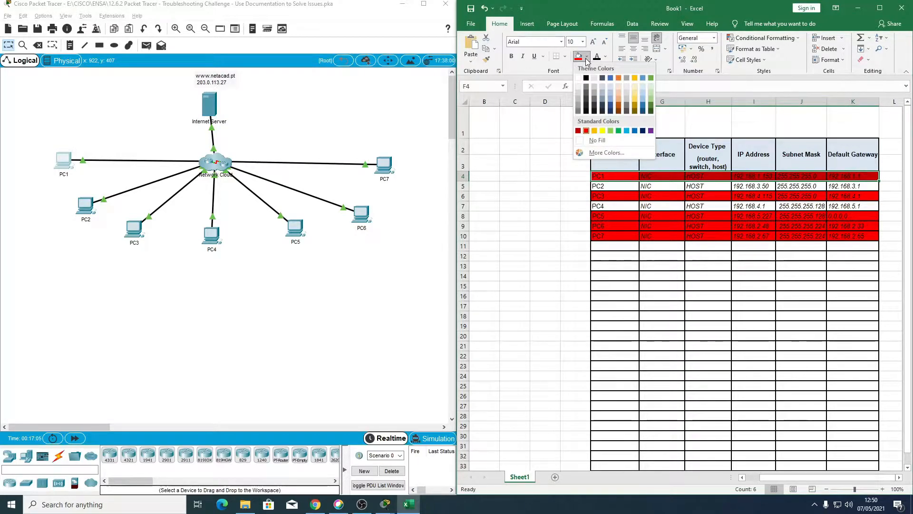
left_click(602, 131)
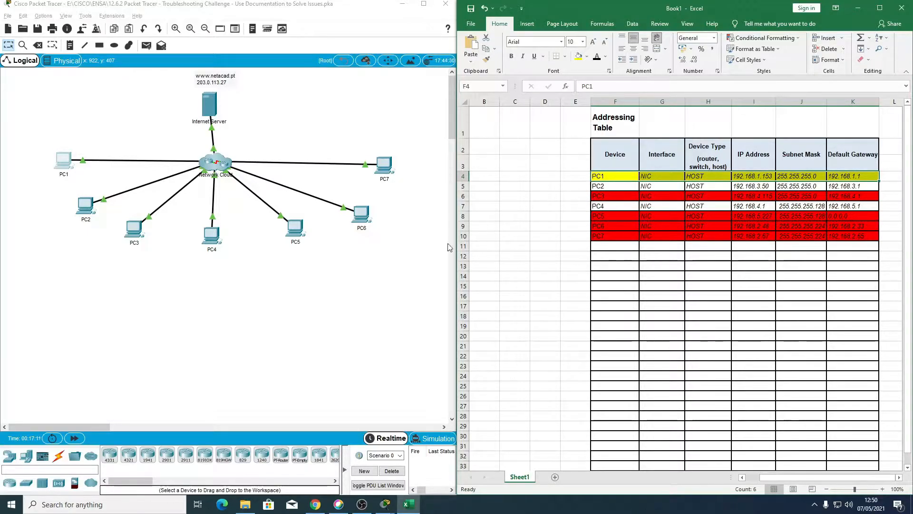
left_click(210, 370)
Step: Open PC3 and check its IP configuration for the default gateway address
left_click(125, 230)
left_click(535, 165)
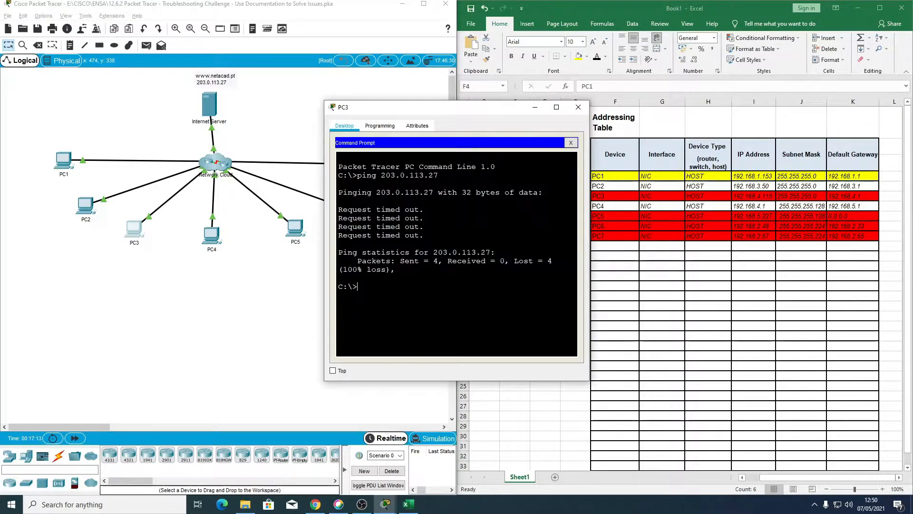
left_click(571, 142)
left_click(377, 160)
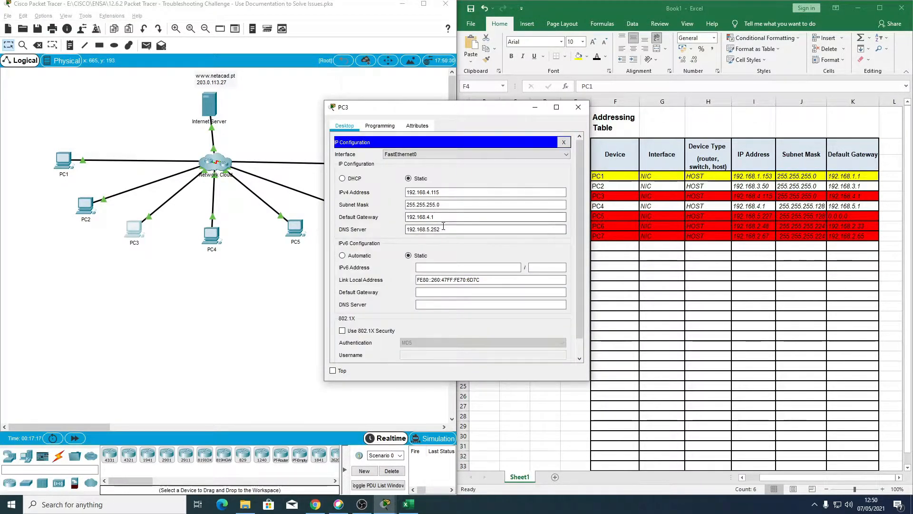
left_click(564, 142)
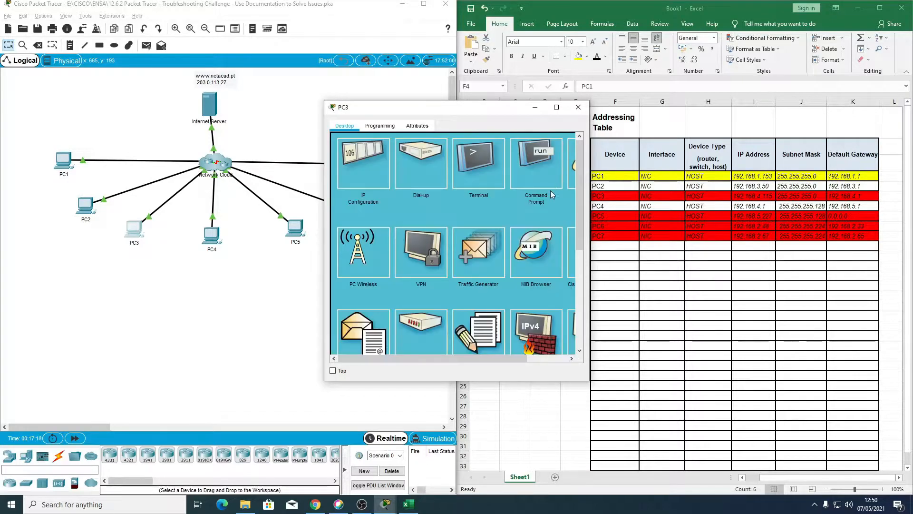
Step: Ping the default gateway 192.168.4.1 from PC3's command prompt
left_click(539, 172)
type("ping 192")
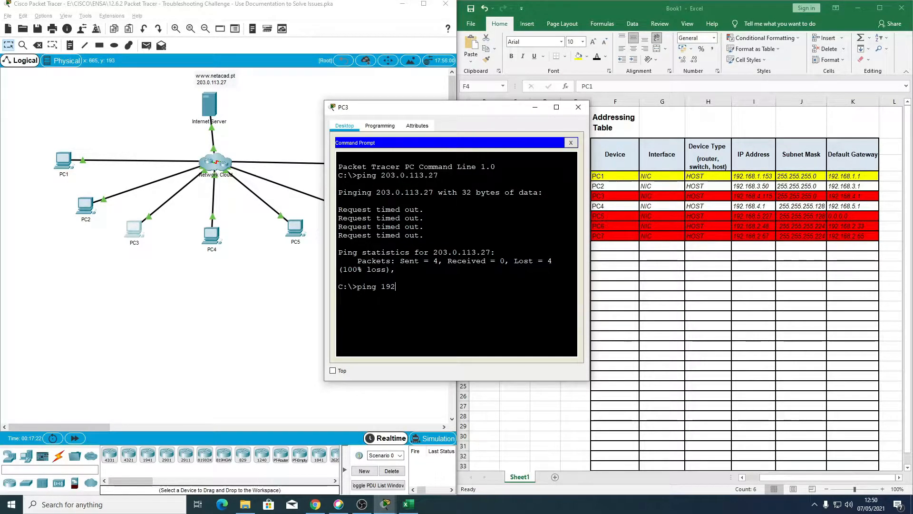
type(".168.4.1")
key("Return")
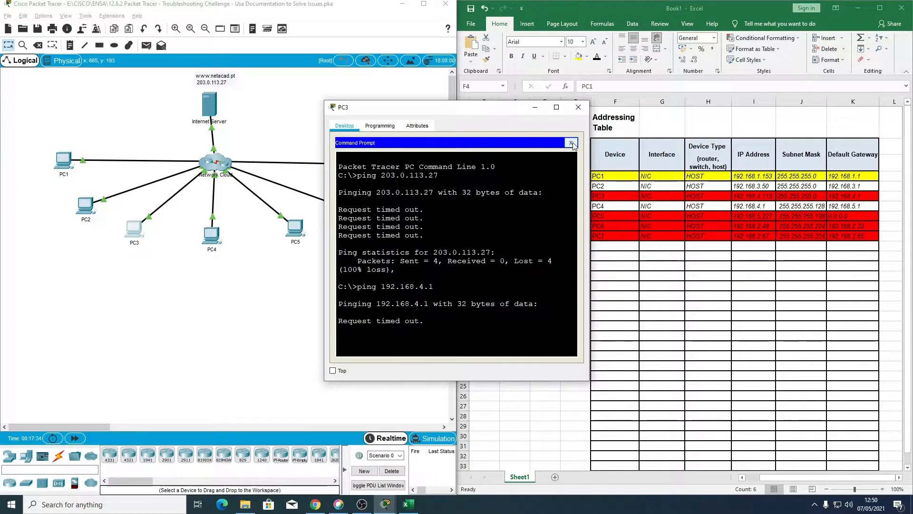
Step: Recheck the addressing in PC3's IP configuration and close PC3's window
left_click(573, 142)
left_click(364, 158)
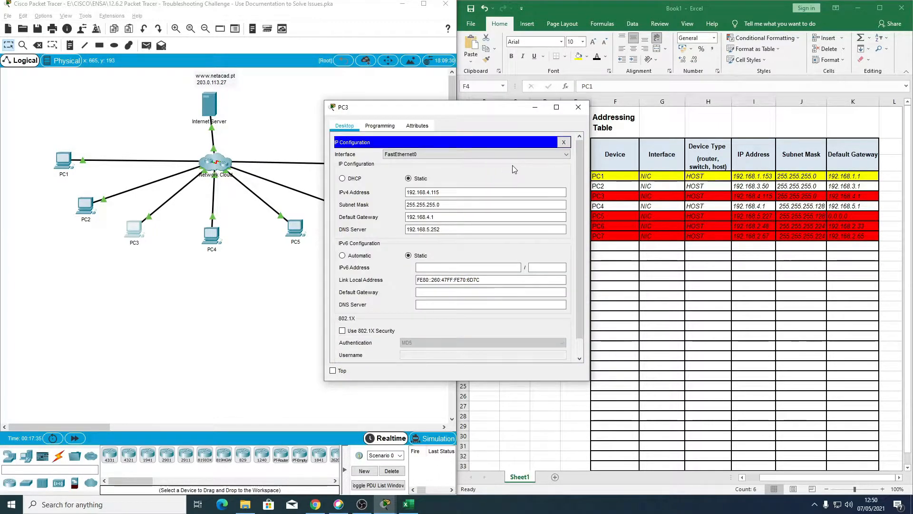
left_click(564, 142)
left_click(578, 107)
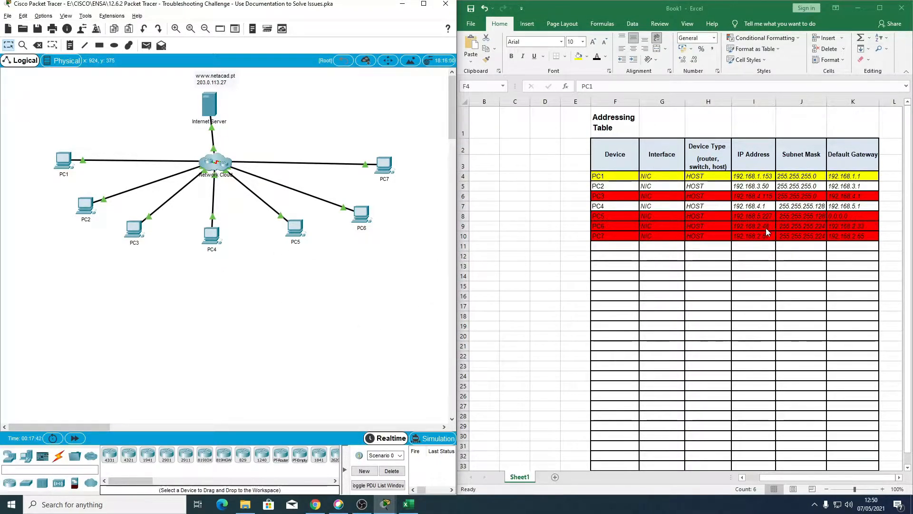
left_click(598, 227)
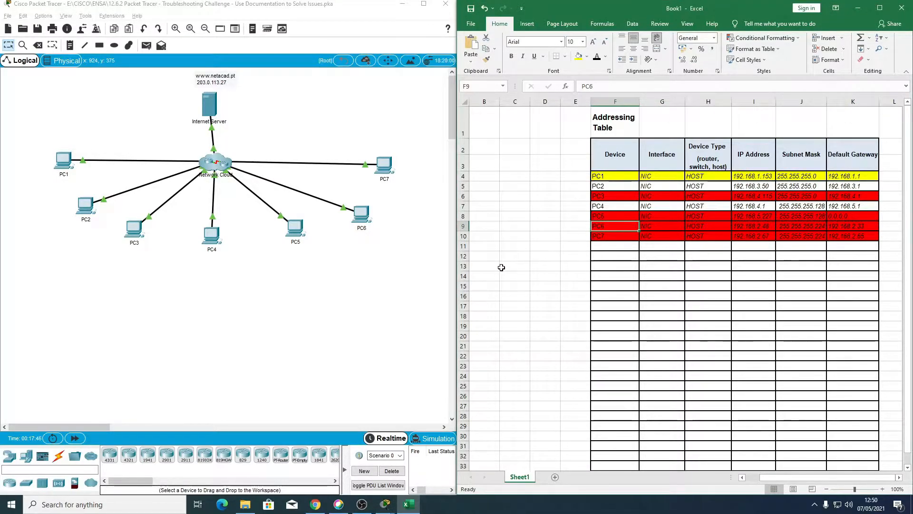
left_click(661, 225)
left_click(604, 227)
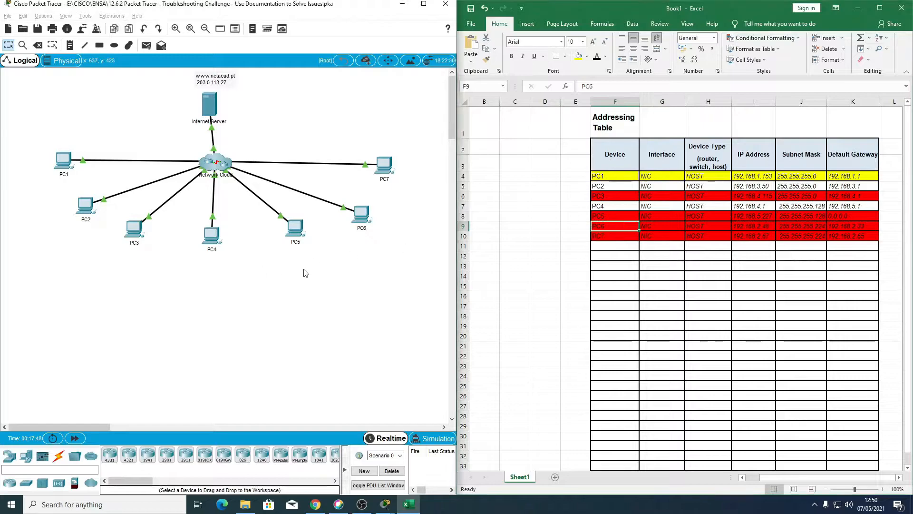
Step: Open PC6 and check its IP configuration for the default gateway address
left_click(362, 217)
left_click(379, 165)
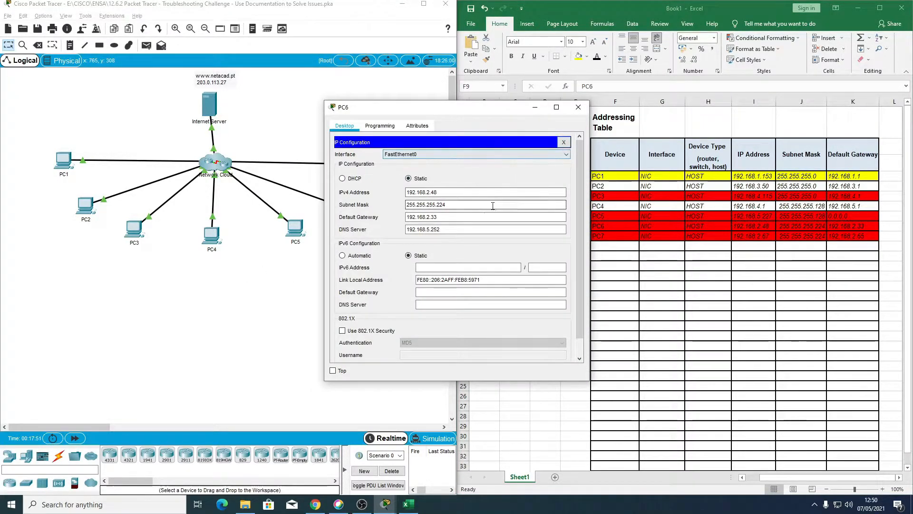
left_click(564, 142)
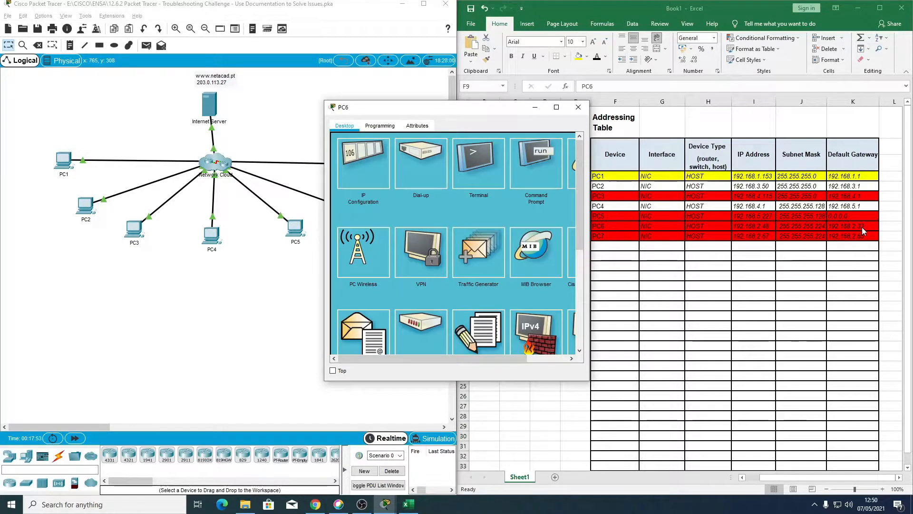
Step: Ping the default gateway 192.168.2.33 from PC6's command prompt and close PC6's window
left_click(537, 199)
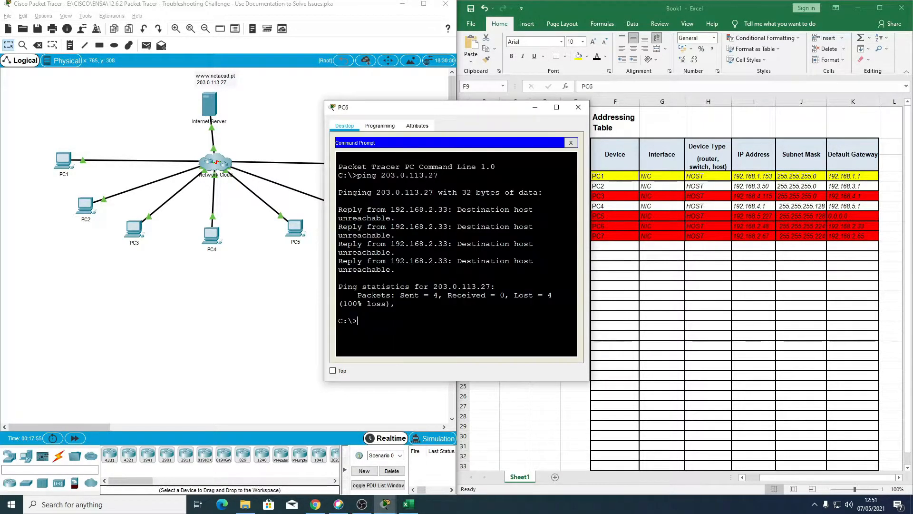
type("ping 192/")
key("BackSpace")
key("BackSpace")
type(".168.2.33")
key("Return")
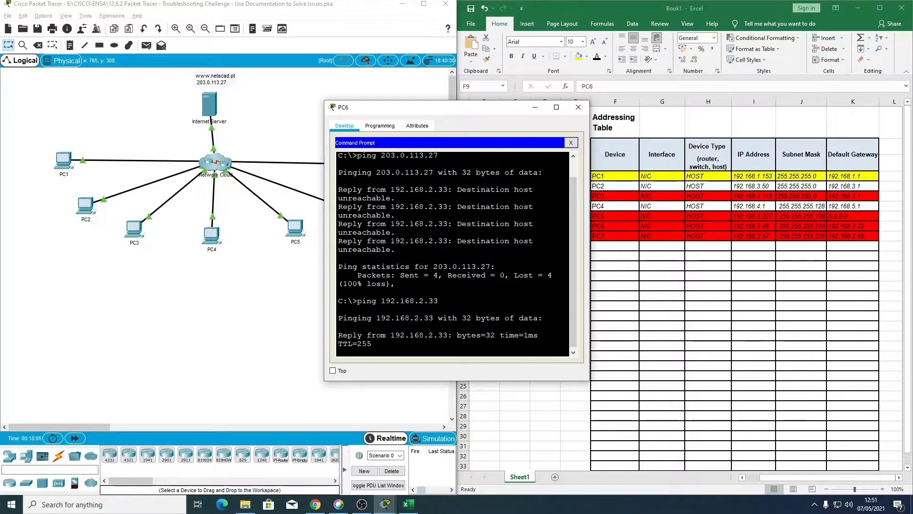
left_click(580, 108)
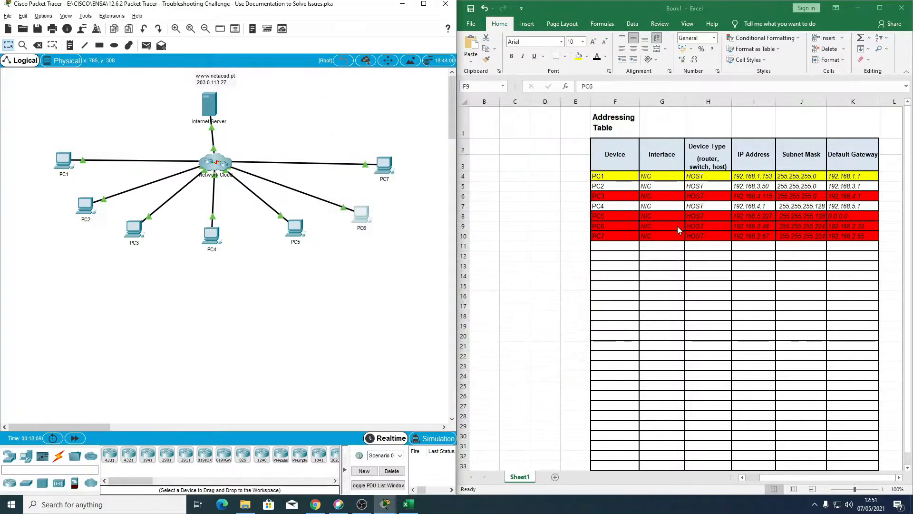
Step: Change the fill of PC6's row in the Excel addressing table to yellow
left_click(603, 224)
left_click_drag(603, 224, 852, 227)
left_click(579, 56)
left_click(613, 235)
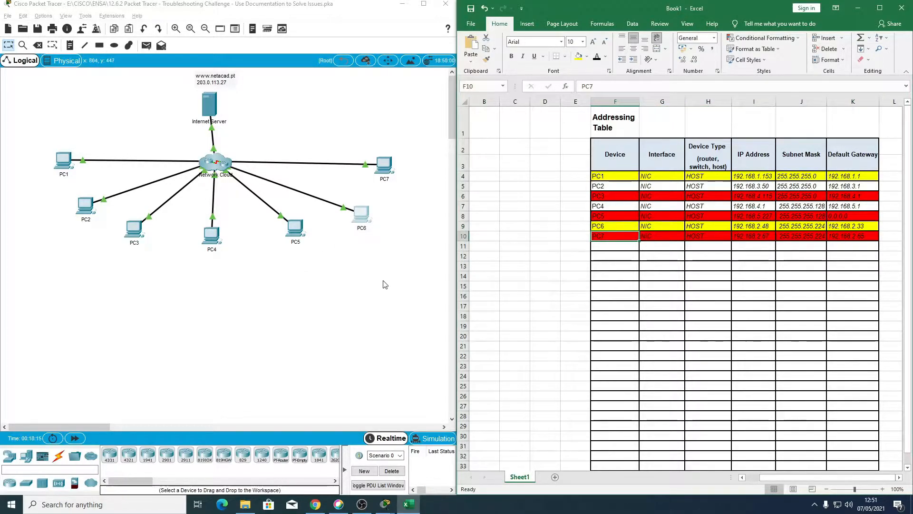
Step: Open PC7's command prompt and ping its default gateway 192.168.2.65
left_click(386, 265)
left_click(384, 165)
left_click(536, 162)
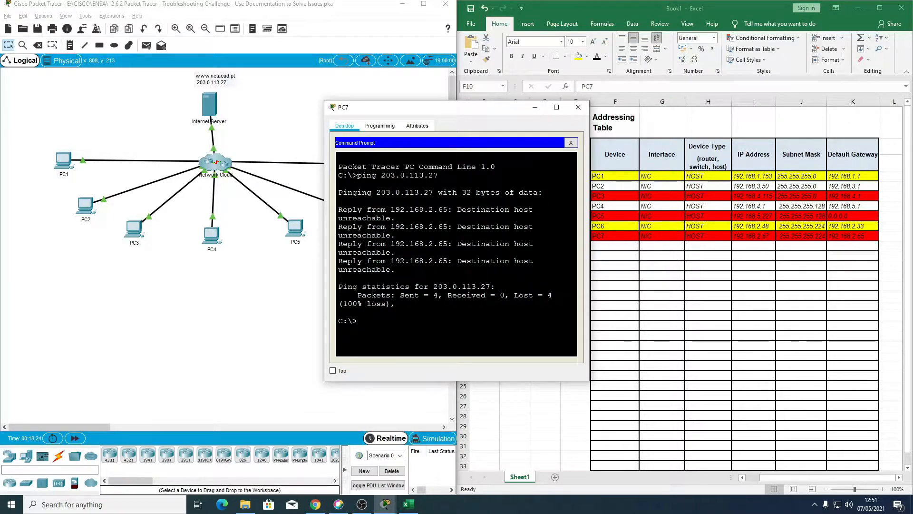
key("Up")
key("BackSpace")
key("BackSpace")
key("BackSpace")
key("BackSpace")
key("BackSpace")
key("BackSpace")
key("BackSpace")
key("BackSpace")
key("BackSpace")
key("BackSpace")
key("BackSpace")
key("BackSpace")
type("192.168.2.65")
key("Return")
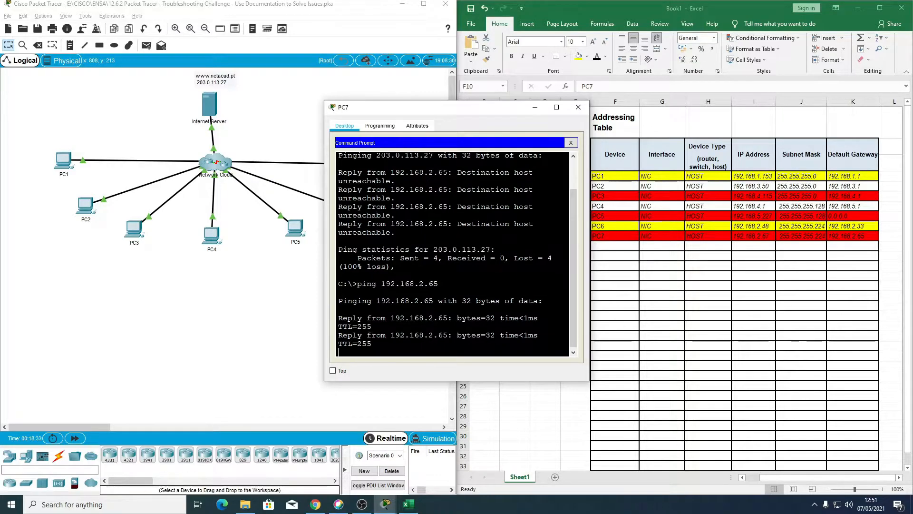
Step: Close PC7's window and change the fill of PC7's row in the Excel addressing table to yellow
left_click(578, 106)
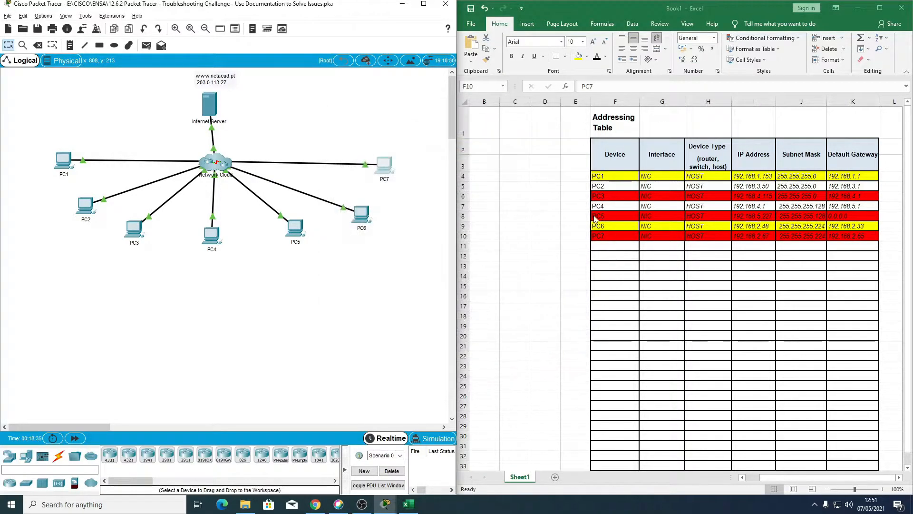
left_click_drag(598, 235, 858, 236)
left_click(577, 56)
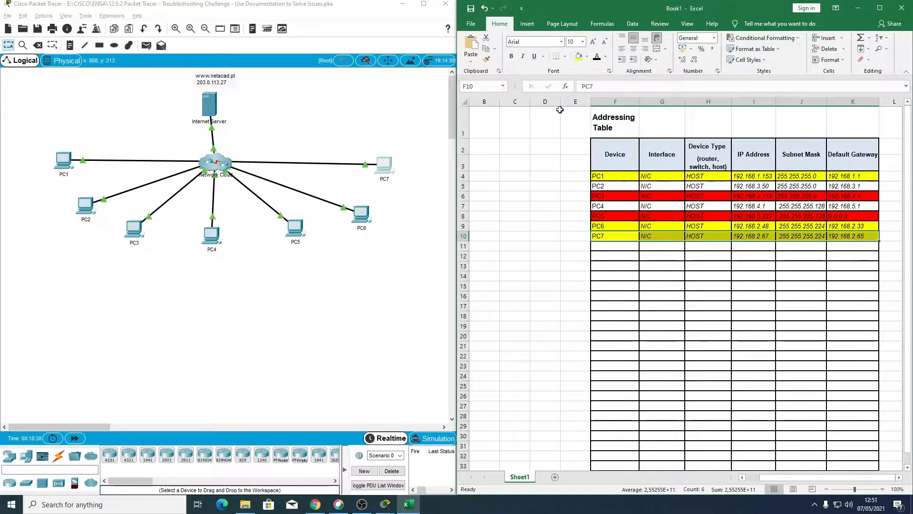
Step: Create two color key cells beside the addressing table, filling B3 yellow and B4 red
left_click(486, 163)
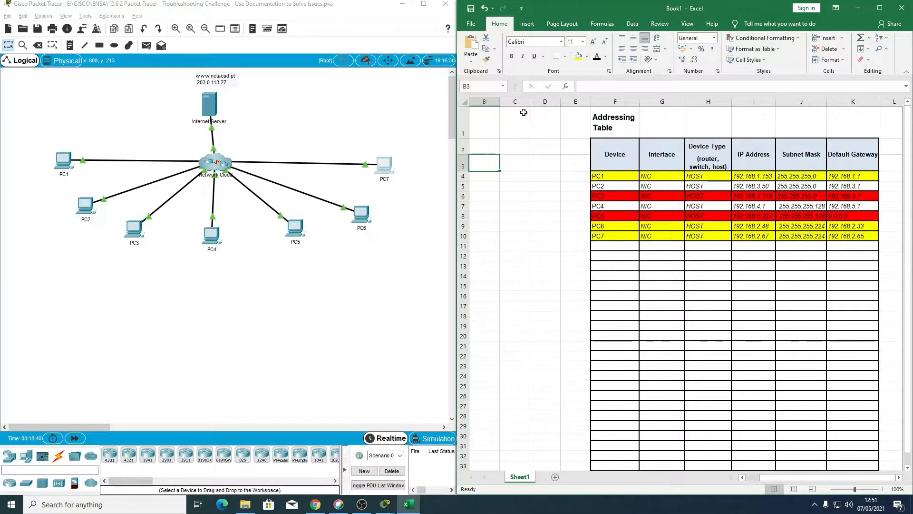
left_click(579, 57)
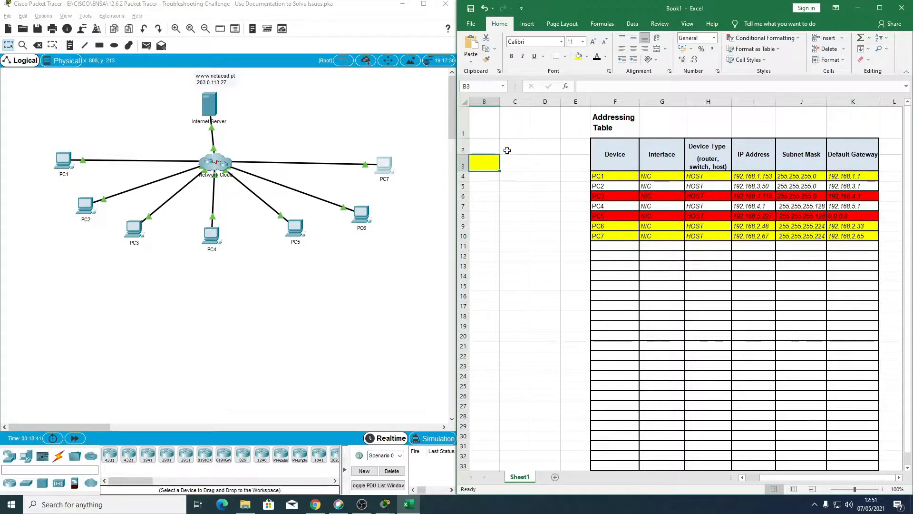
left_click(487, 176)
left_click(587, 56)
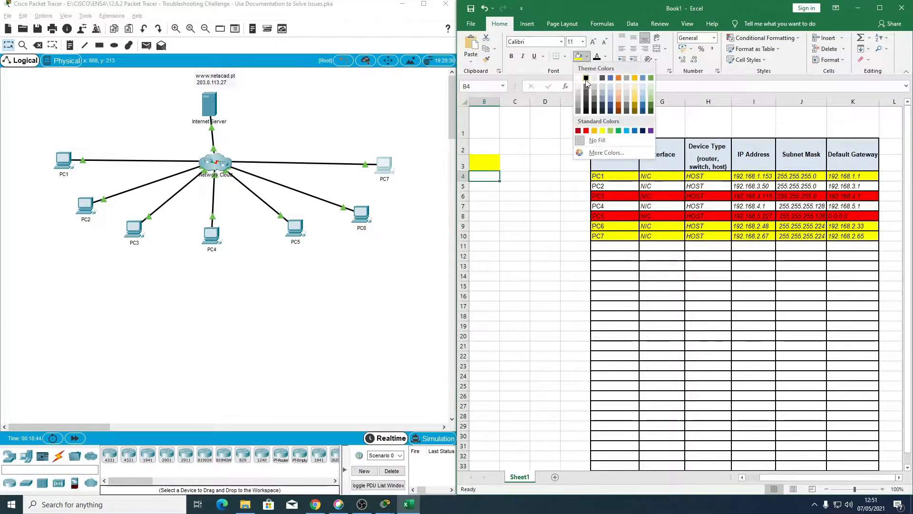
left_click(586, 136)
Step: Label the yellow key cell by entering "internet server issues" in C3
left_click(517, 162)
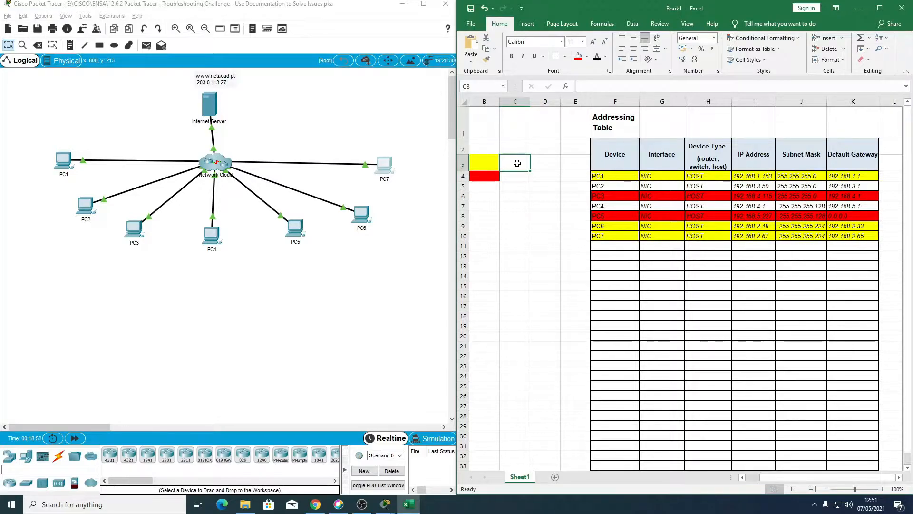
type("int")
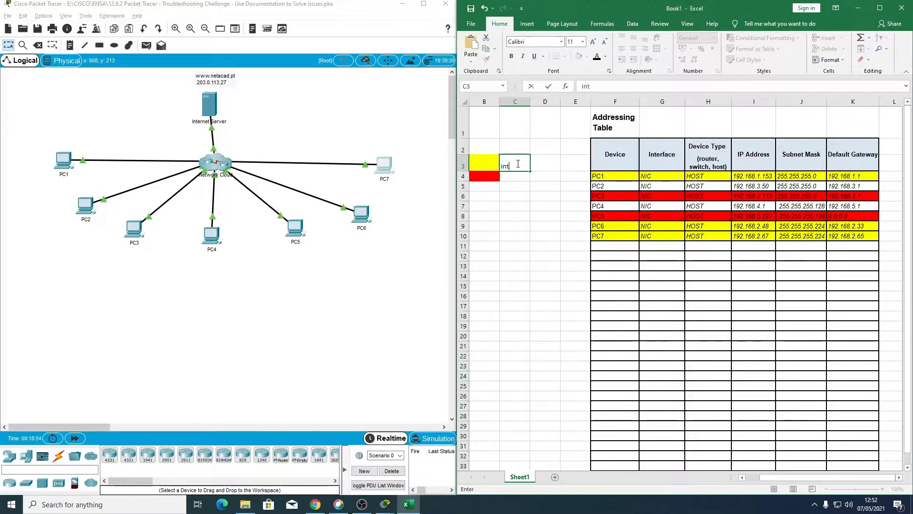
type("ernet server issues")
key("Return")
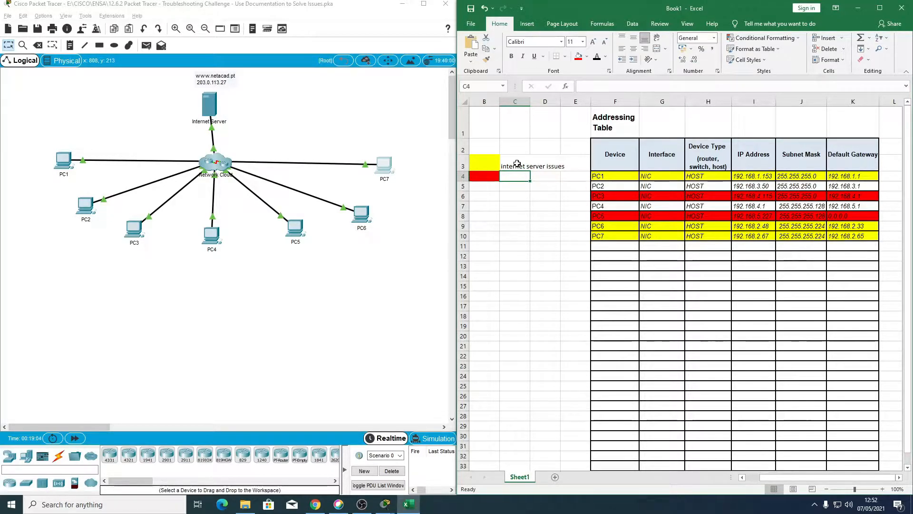
Step: Label the red key cell by entering "gateway issues" in C4
type("i")
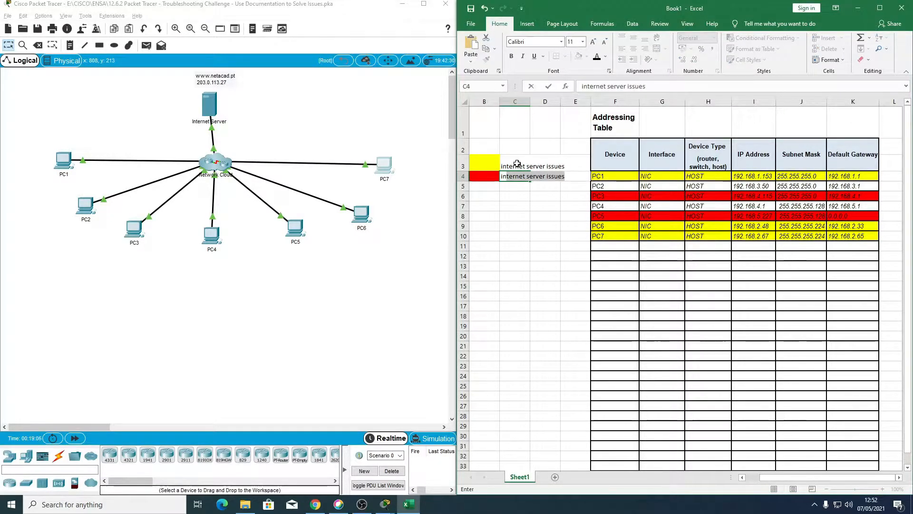
type("nter")
key("BackSpace")
key("BackSpace")
key("BackSpace")
key("BackSpace")
key("BackSpace")
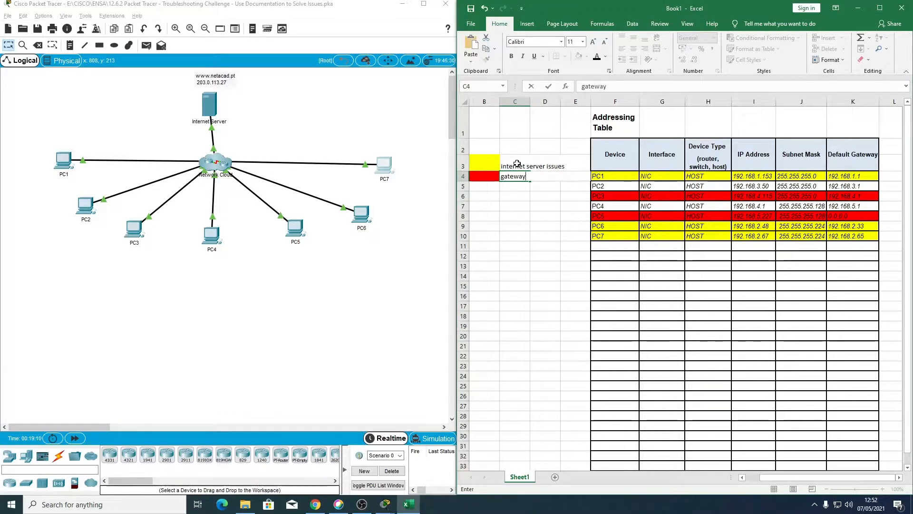
type("gateway pro")
key("BackSpace")
key("BackSpace")
type("ue")
key("Return")
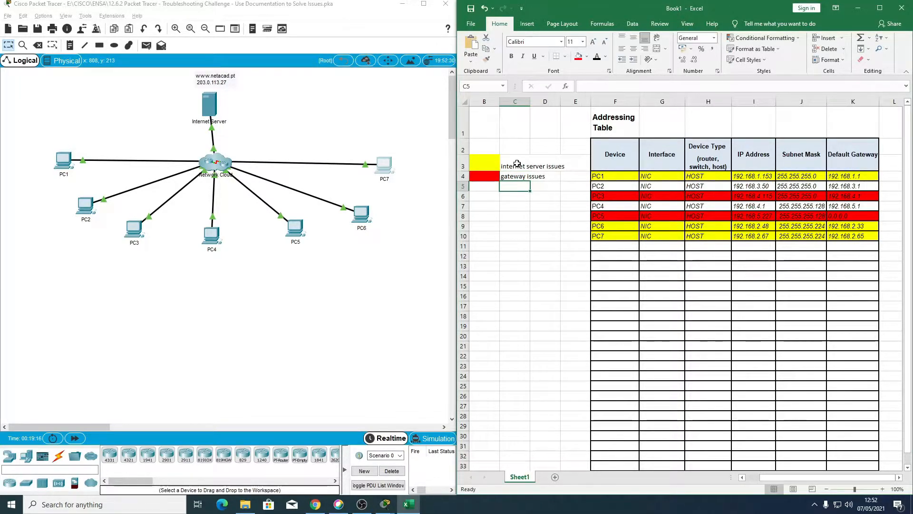
left_click(544, 243)
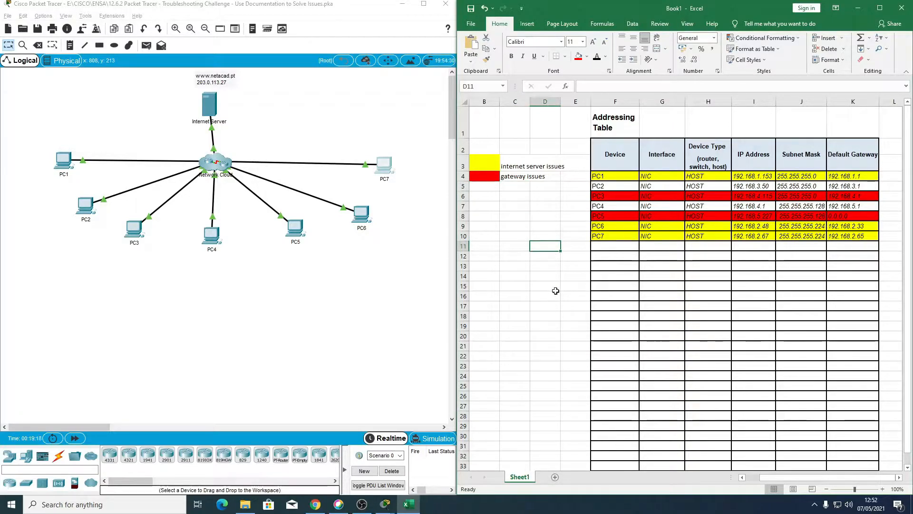
left_click(549, 279)
left_click(617, 278)
left_click(612, 249)
left_click(608, 315)
scroll(600, 266, "down", 1)
scroll(598, 259, "up", 1)
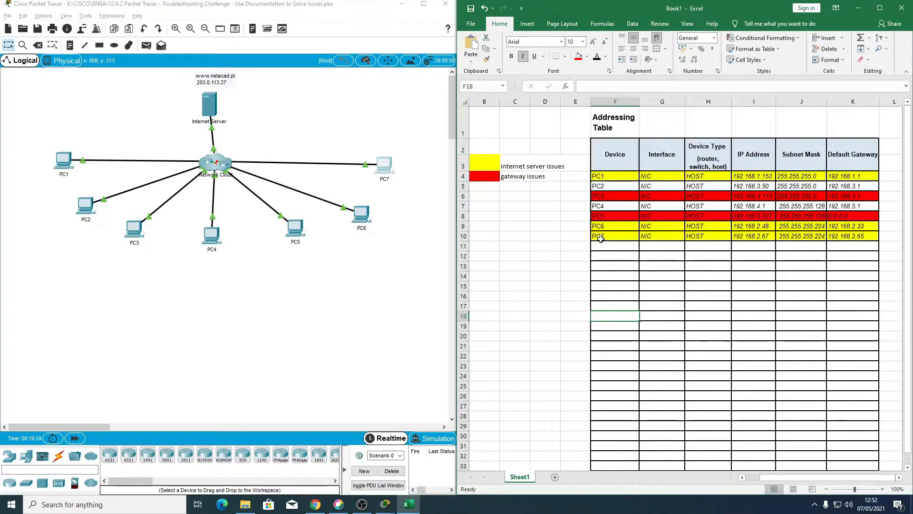
Step: Try to open the Network Cloud in the Packet Tracer topology to view the devices inside it
left_click(208, 204)
left_click(210, 168)
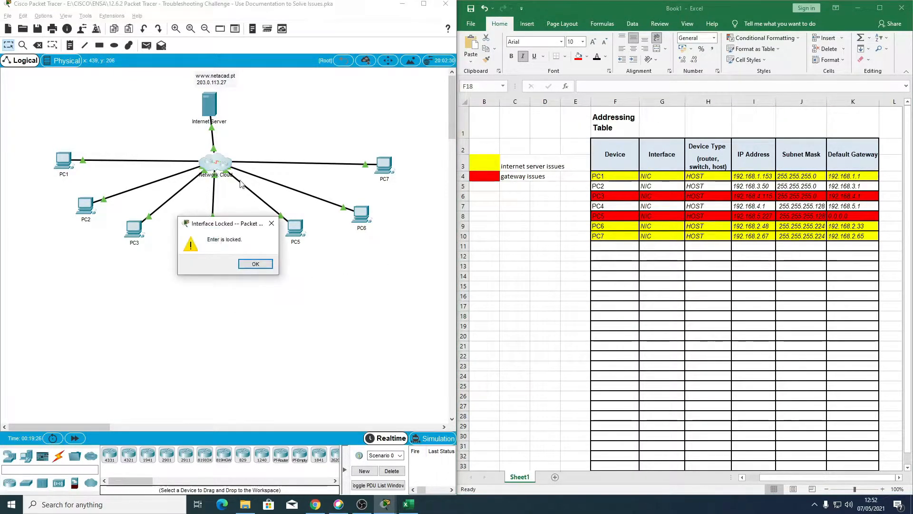
left_click(253, 267)
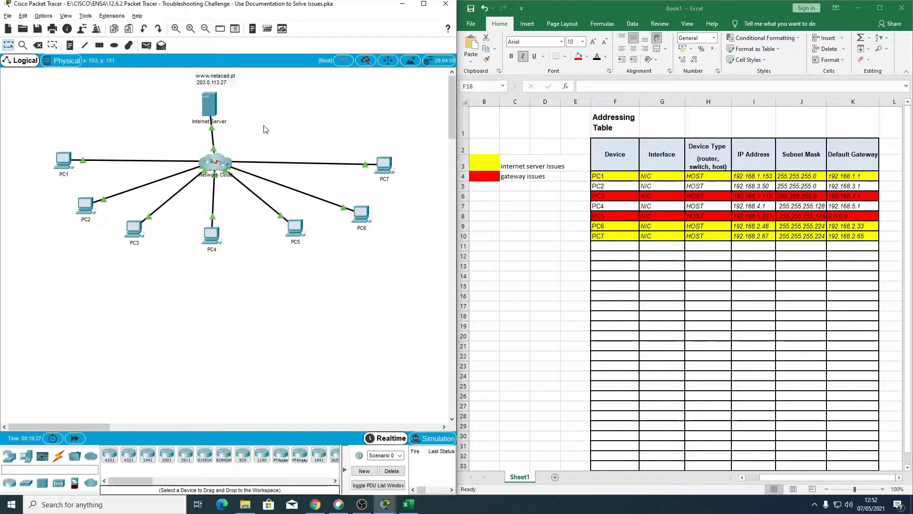
left_click(228, 165)
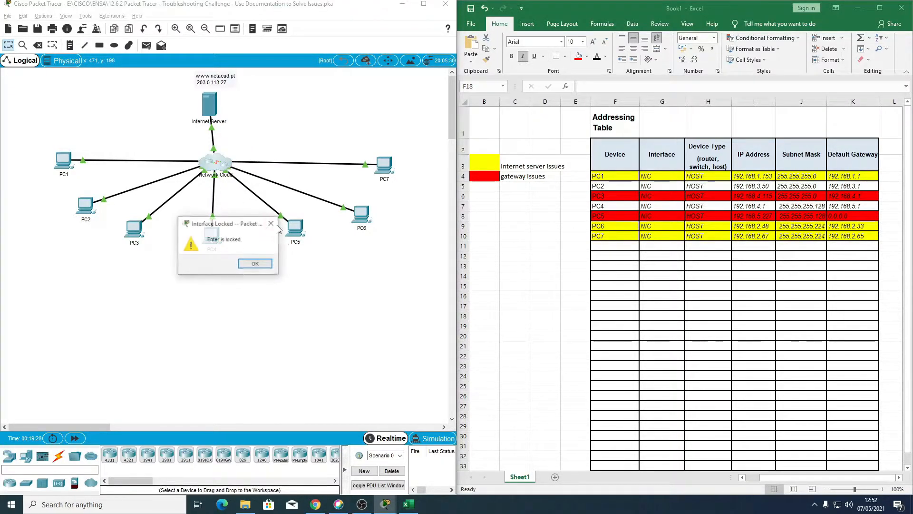
left_click(253, 266)
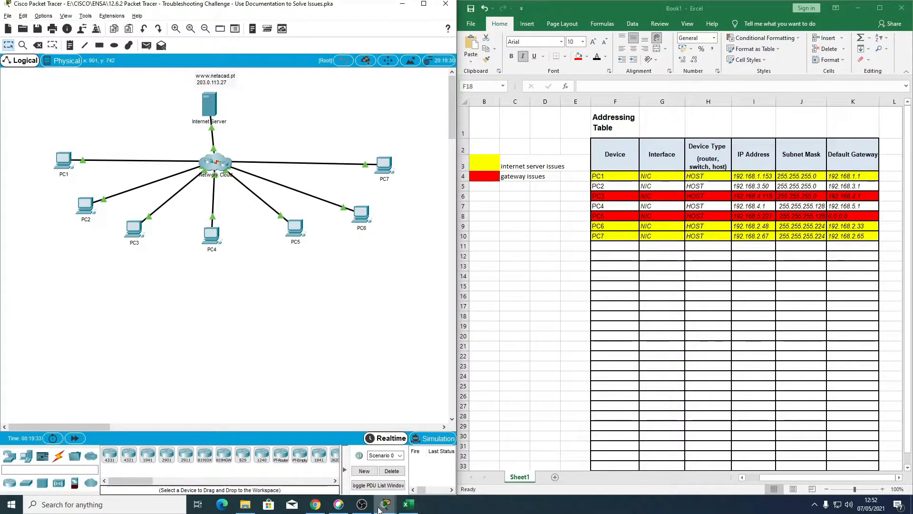
Step: Bring up the PT Activity instructions and read the parts on assessing connectivity and accessing the network devices
left_click(432, 453)
scroll(563, 246, "down", 1)
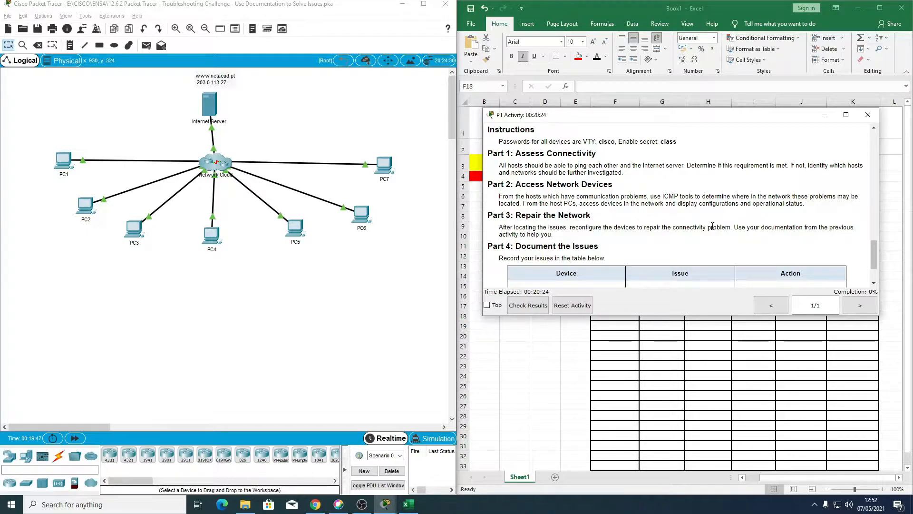
Step: Dismiss the activity instructions and bring up the command prompt of PC1 at its current prompt line
left_click(868, 115)
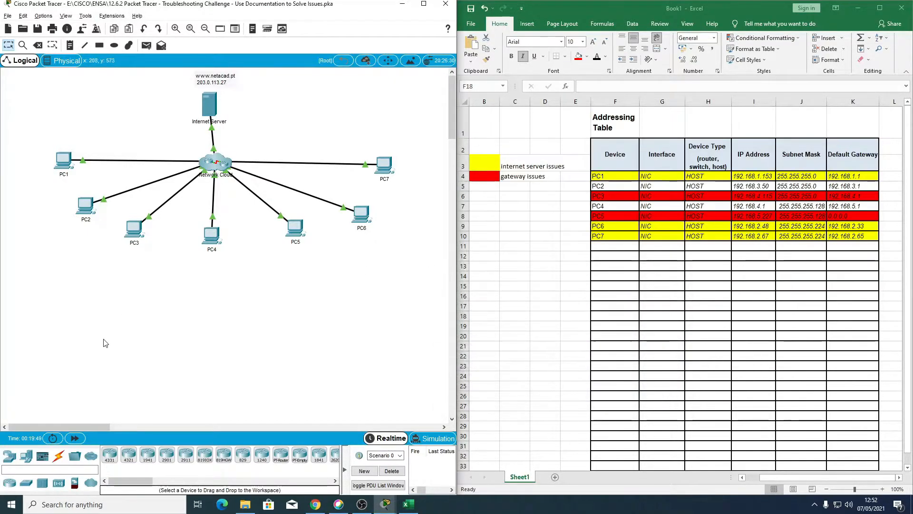
left_click(63, 161)
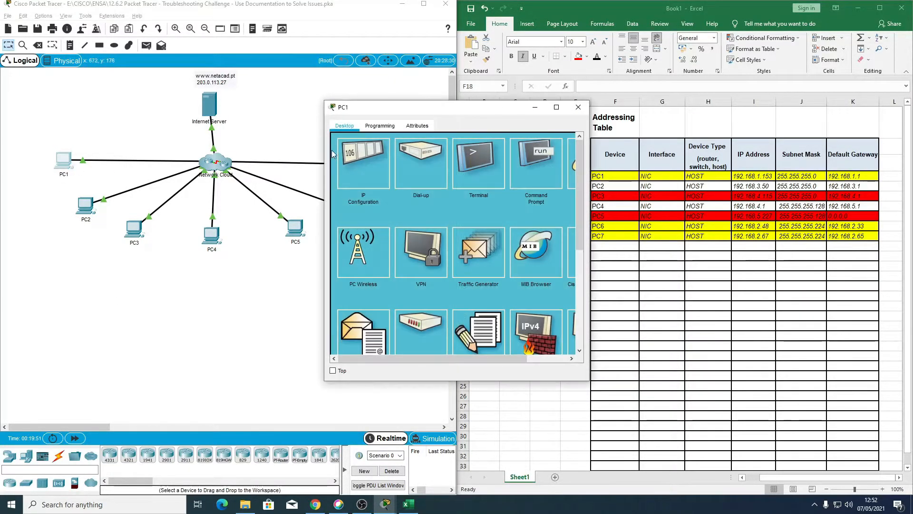
left_click_drag(412, 116, 289, 101)
left_click(414, 141)
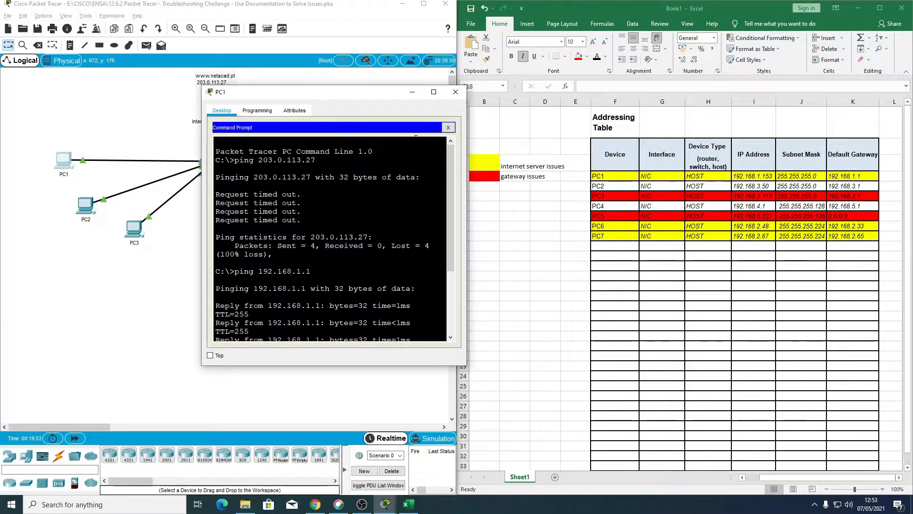
scroll(308, 305, "down", 4)
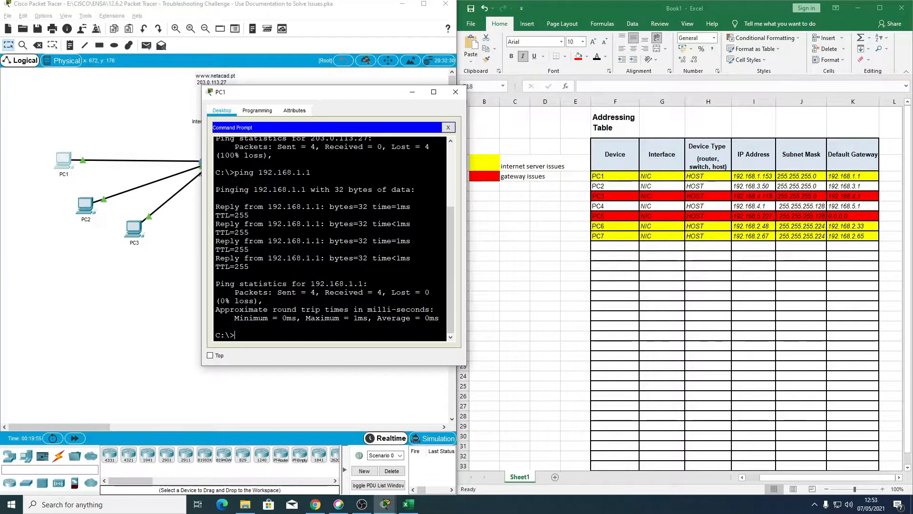
Step: Trace the route from PC1 to the Internet Server at 203.0.113.27, check the listed hops, and stop the trace
type("tracert 203.0.113.27")
key("Return")
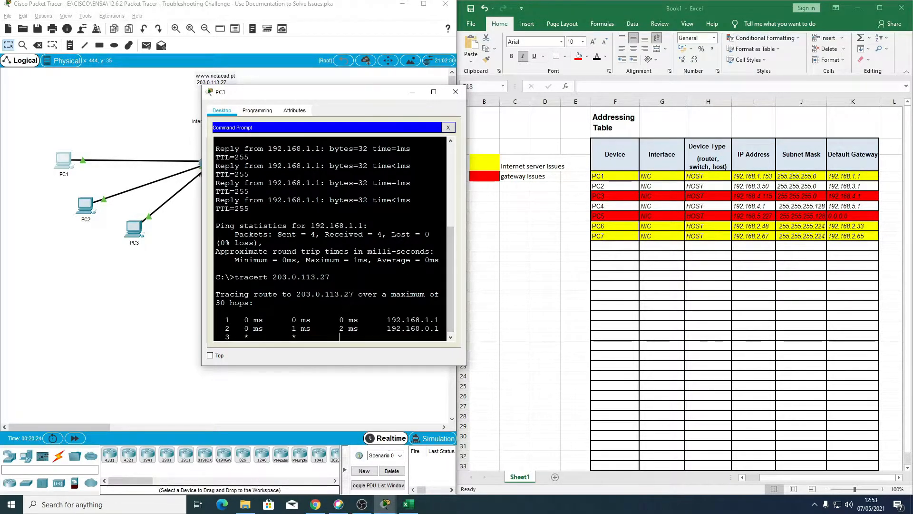
left_click_drag(387, 319, 435, 328)
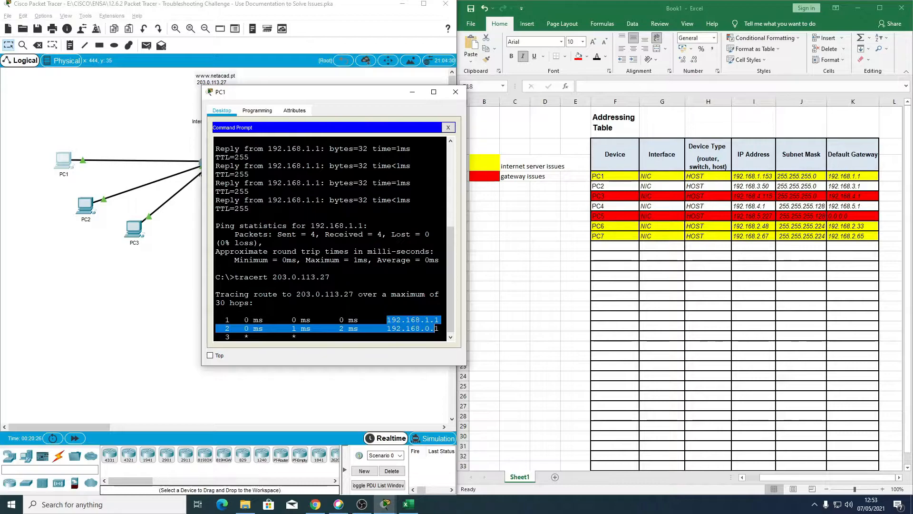
left_click(435, 328)
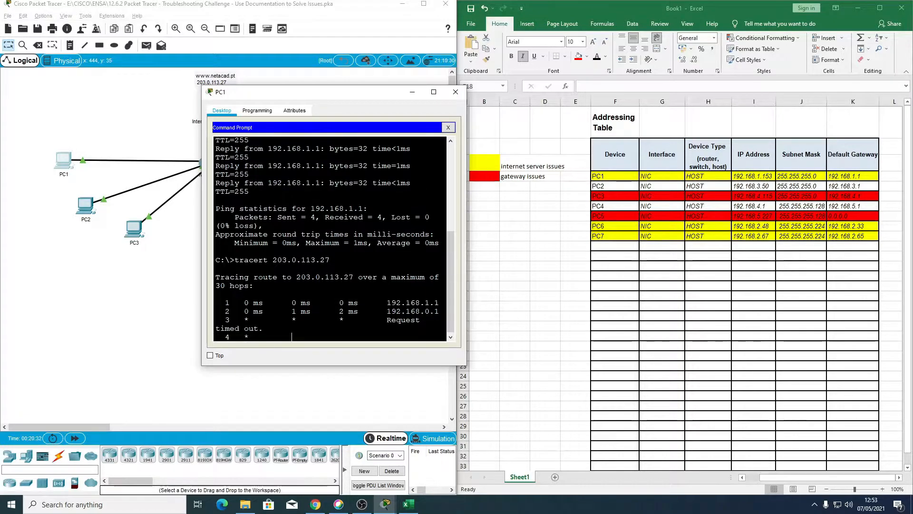
key("ctrl+c")
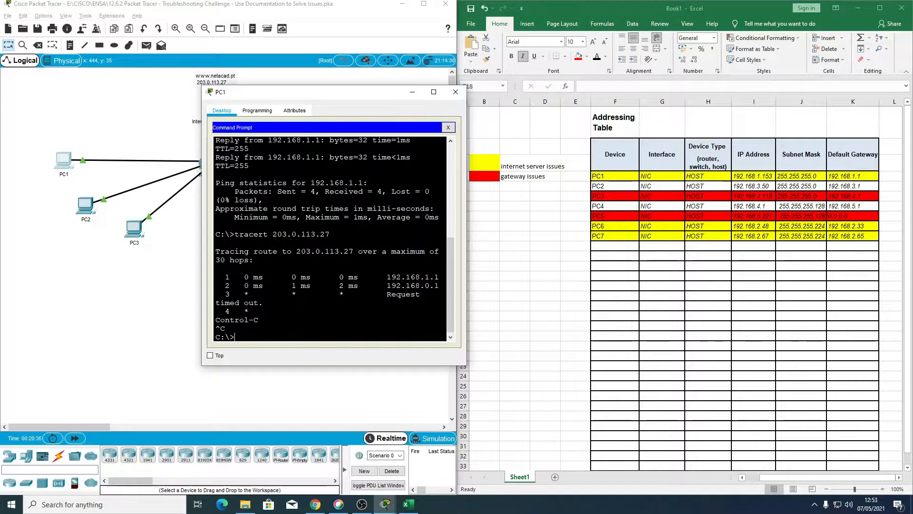
Step: Start a Telnet session from PC1 to its default gateway at 192.168.1.1
type("telnet 192.168.1.1")
key("Return")
Step: Look up the VTY password in the PT Activity instructions and enter it to log in to the gateway router
mouse_move(385, 504)
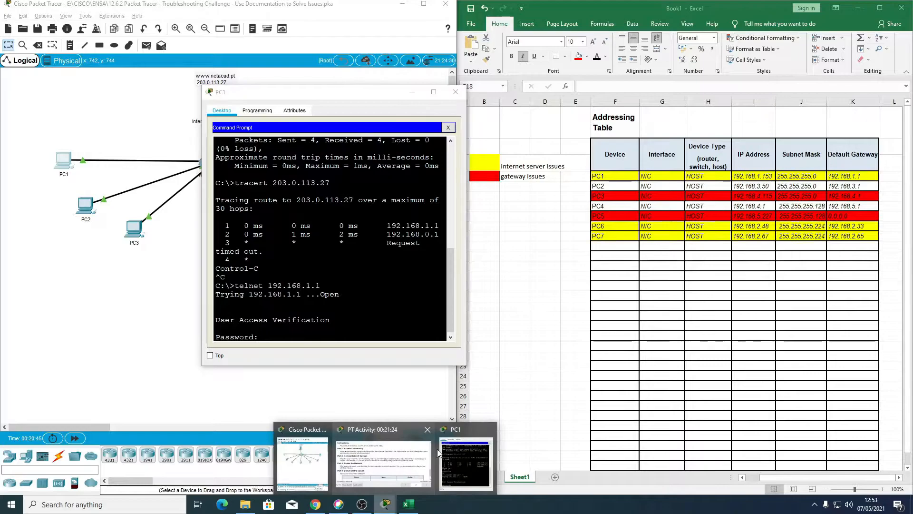
left_click(404, 463)
scroll(526, 191, "up", 2)
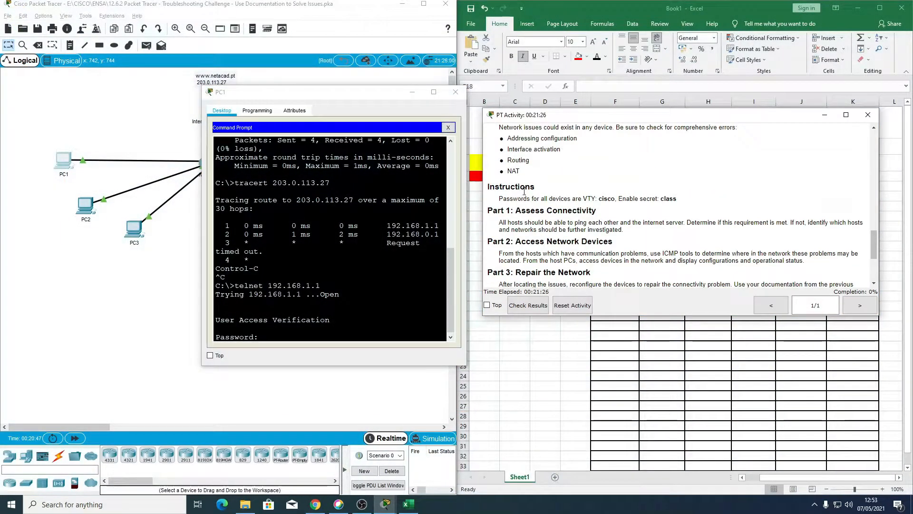
left_click_drag(583, 198, 615, 200)
left_click(263, 336)
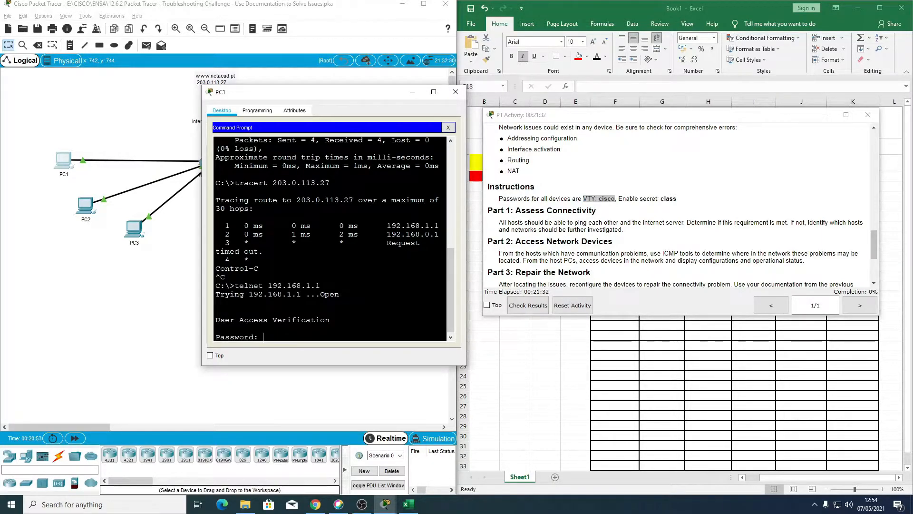
key("Return")
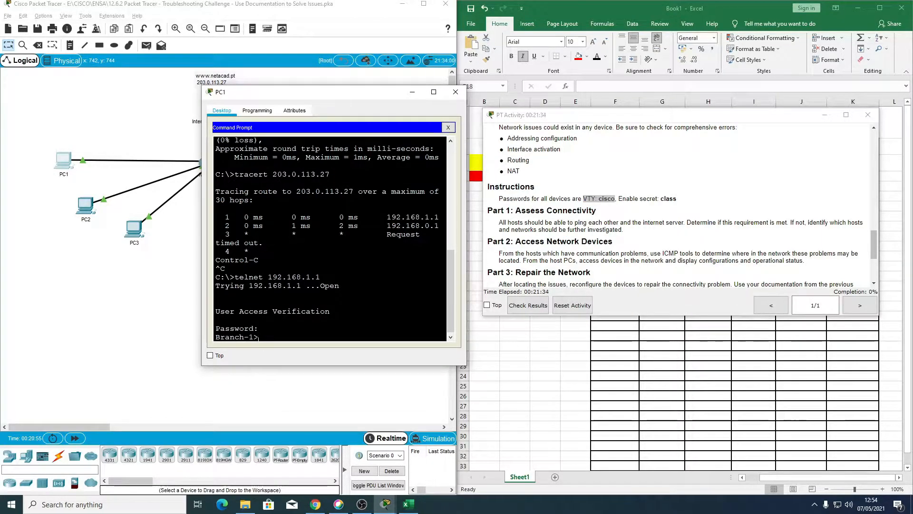
Step: Enter privileged EXEC mode on Branch-1 with the enable secret given in the instructions, and put the instructions away
mouse_move(660, 200)
left_mouse_down()
mouse_move(685, 200)
mouse_move(673, 200)
left_mouse_up()
type("na")
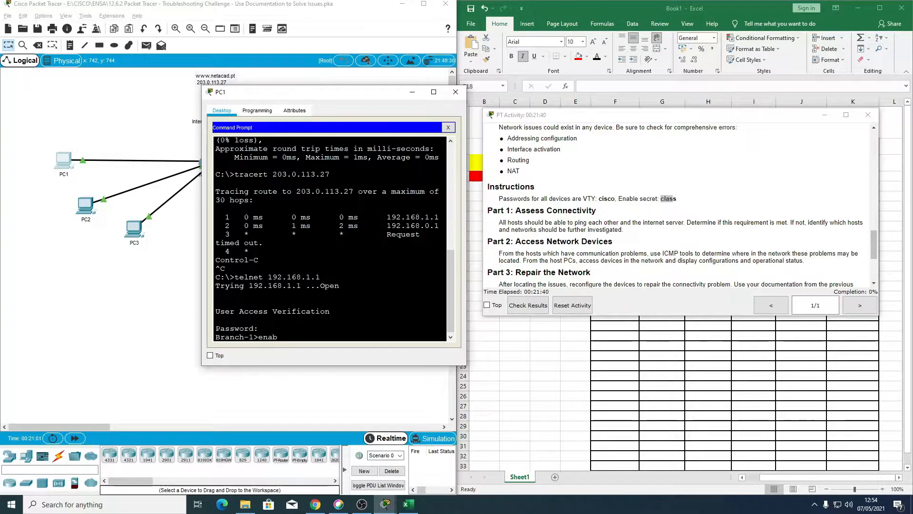
type("b")
key("Tab")
key("Return")
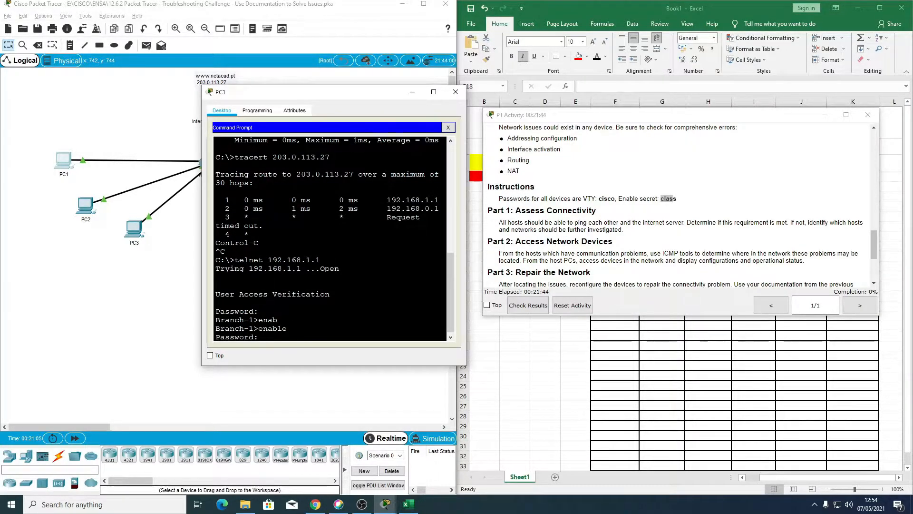
key("Return")
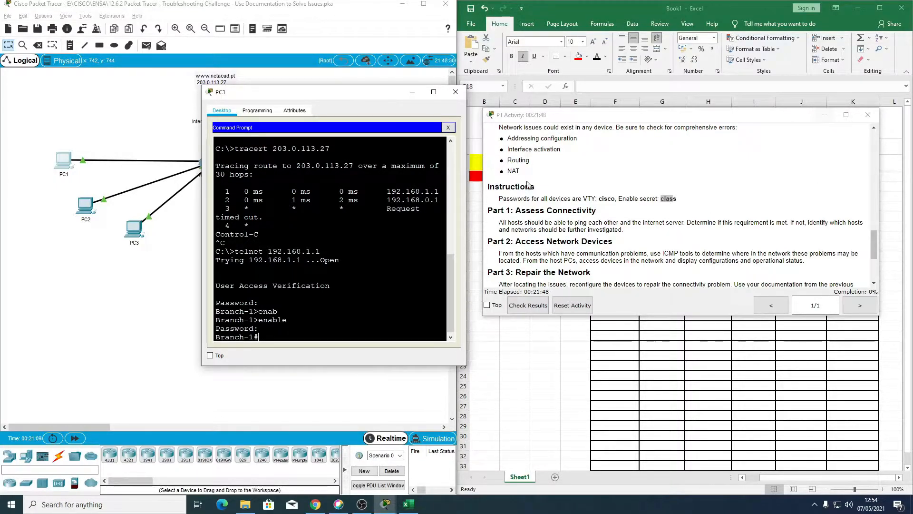
left_click(825, 115)
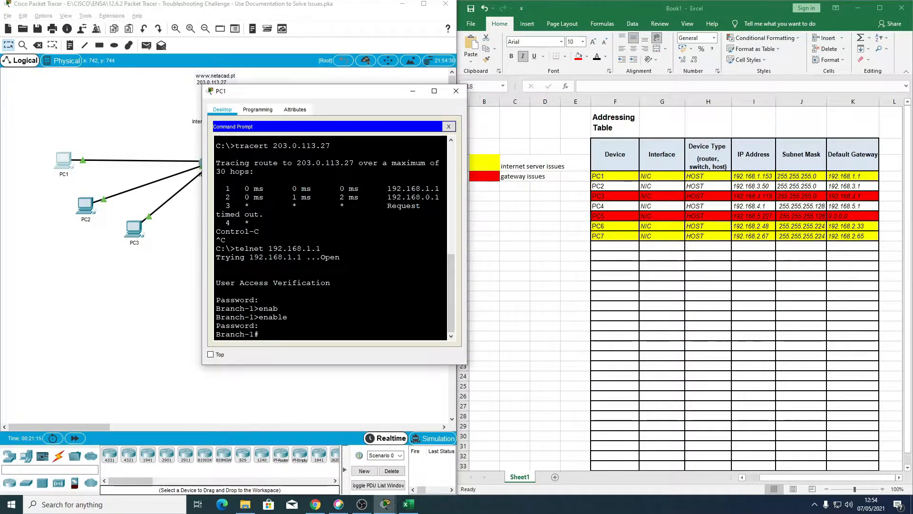
Step: Display the running configuration of Branch-1, paging on past the interface and OSPF sections
type("sh run")
key("Return")
key("space")
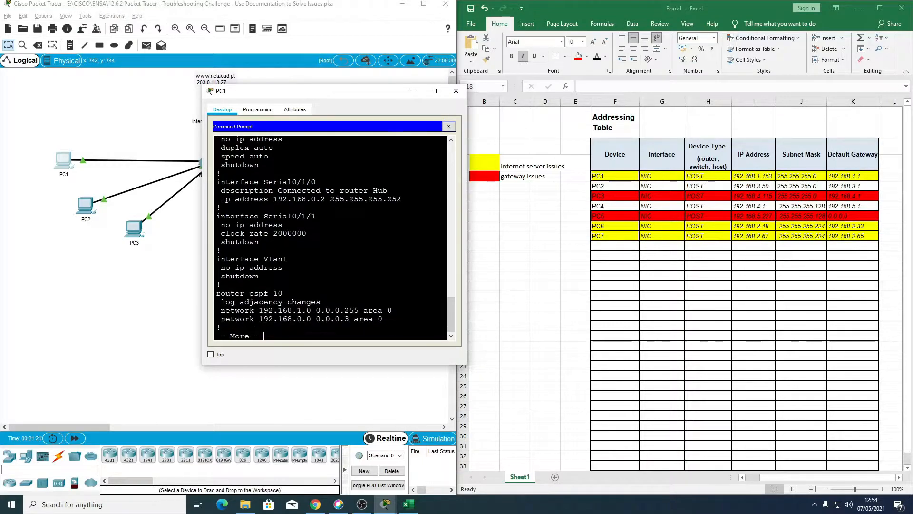
key("Return")
key("Return")
Step: Examine the GigabitEthernet0/0/0, Serial0/1/0 and OSPF settings in the Branch-1 running configuration
scroll(331, 238, "up", 2)
scroll(330, 237, "up", 2)
scroll(331, 238, "down", 1)
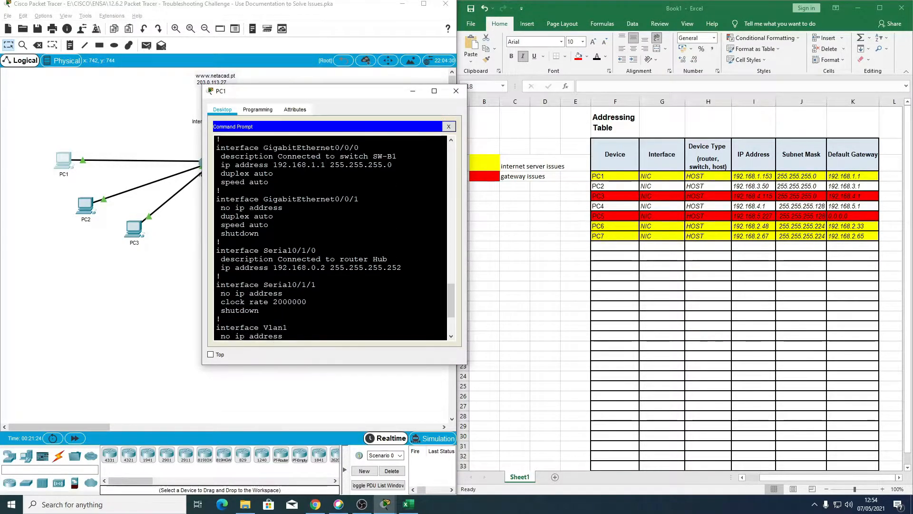
left_click_drag(216, 148, 402, 267)
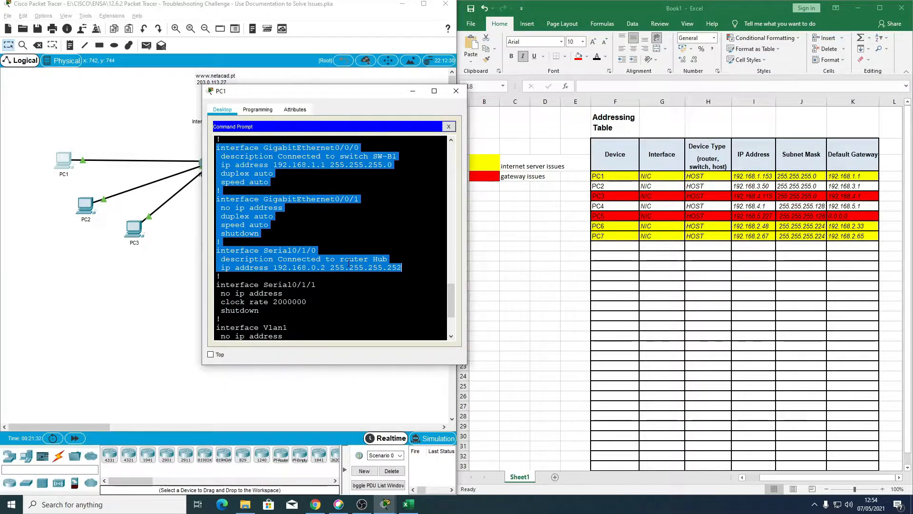
left_click(227, 156)
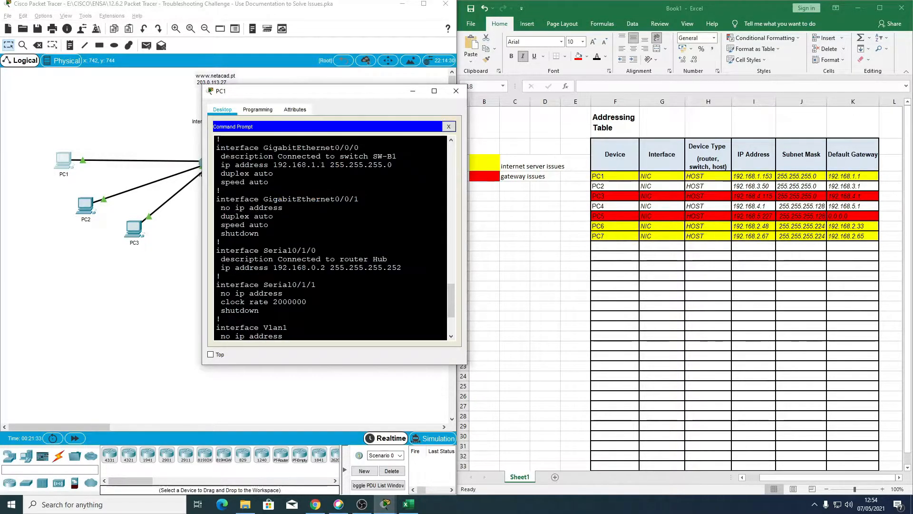
left_click_drag(217, 148, 269, 182)
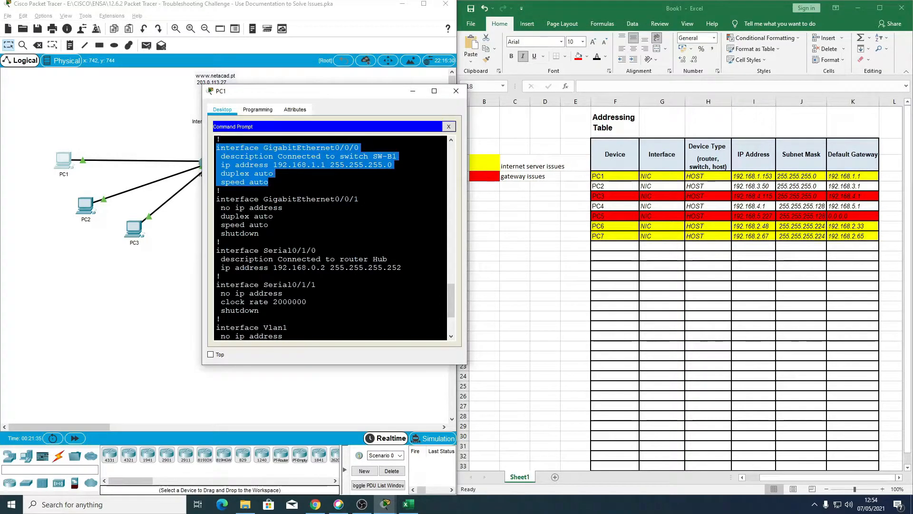
left_click_drag(216, 251, 219, 276)
scroll(219, 276, "down", 3)
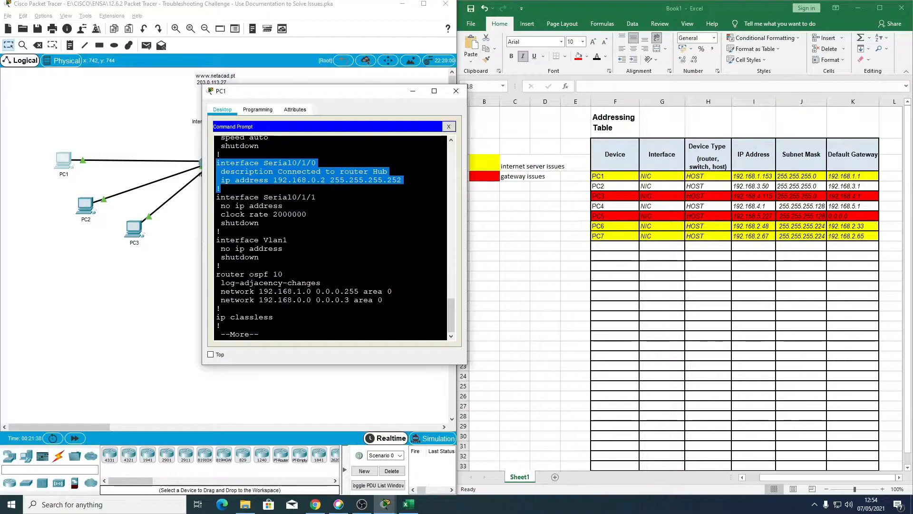
Step: Check the router's hostname in the configuration and enter "Branch-1" as the device in F11 of the Excel addressing table
scroll(330, 238, "up", 20)
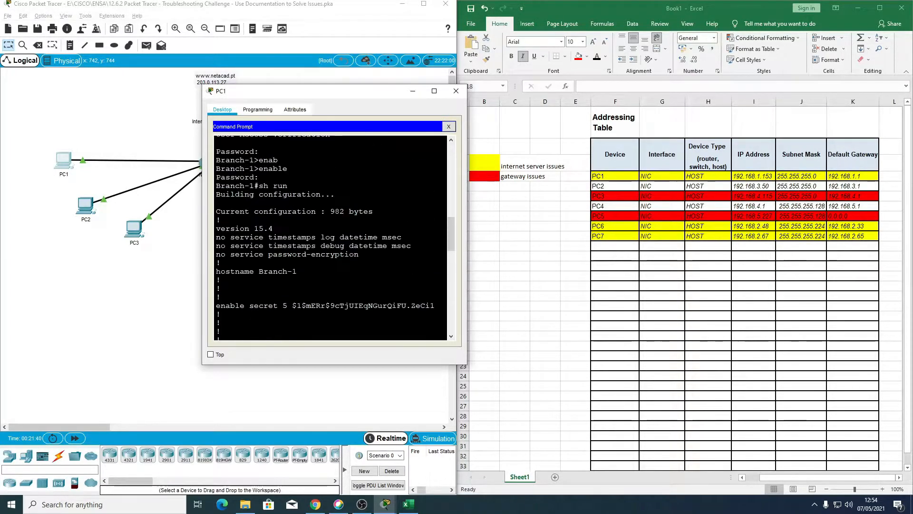
scroll(331, 238, "up", 1)
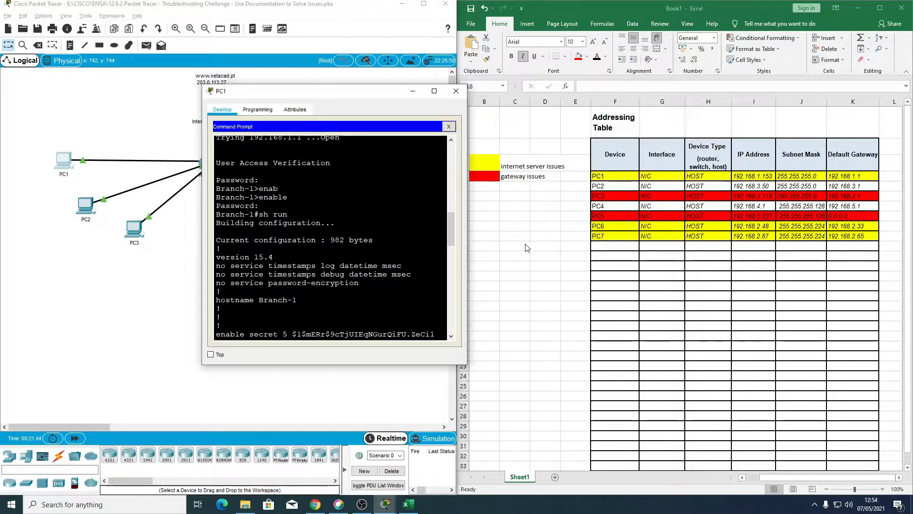
left_click(601, 247)
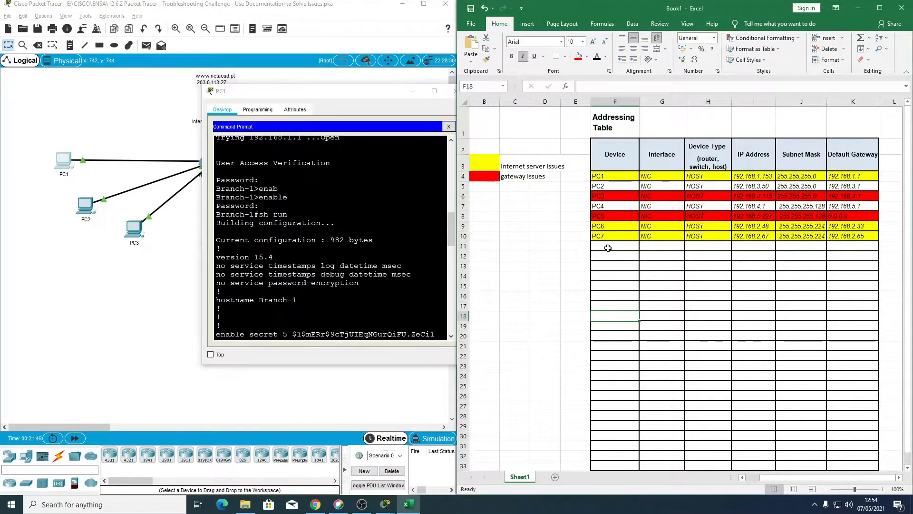
type("B")
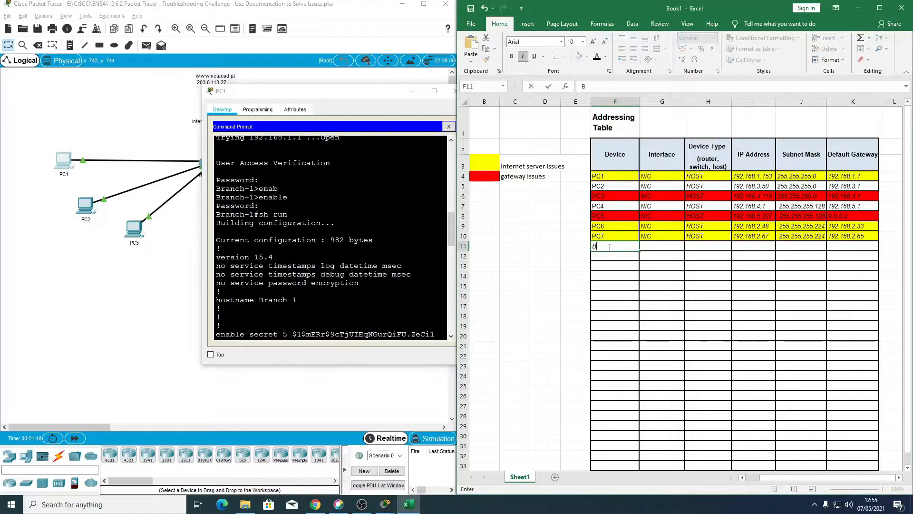
type("ranch-1")
key("Tab")
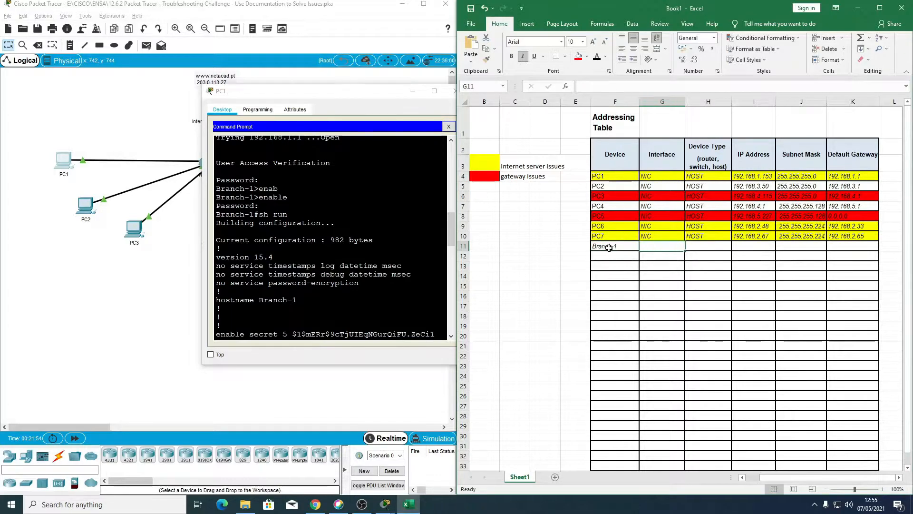
Step: Fill in the Branch-1 row with interface "S0/1/0" in G11 and device type "Router" in H11
scroll(330, 238, "down", 10)
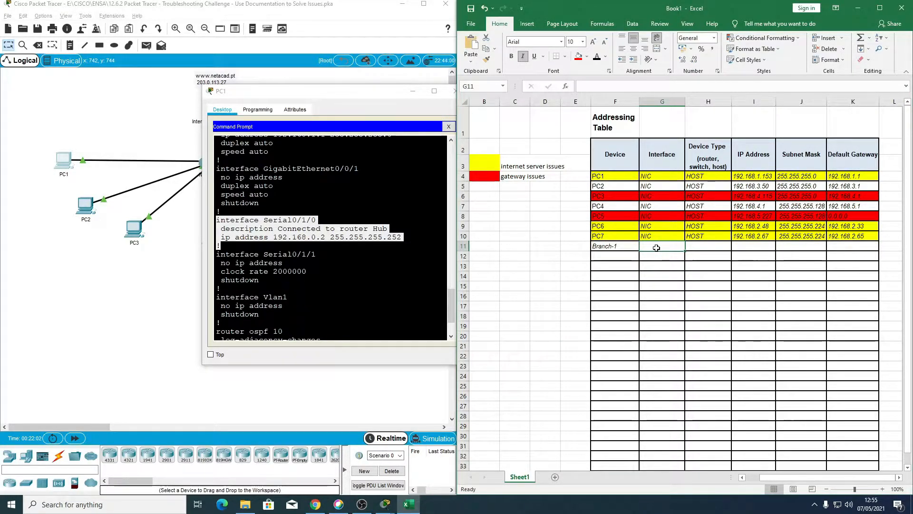
type("Interface")
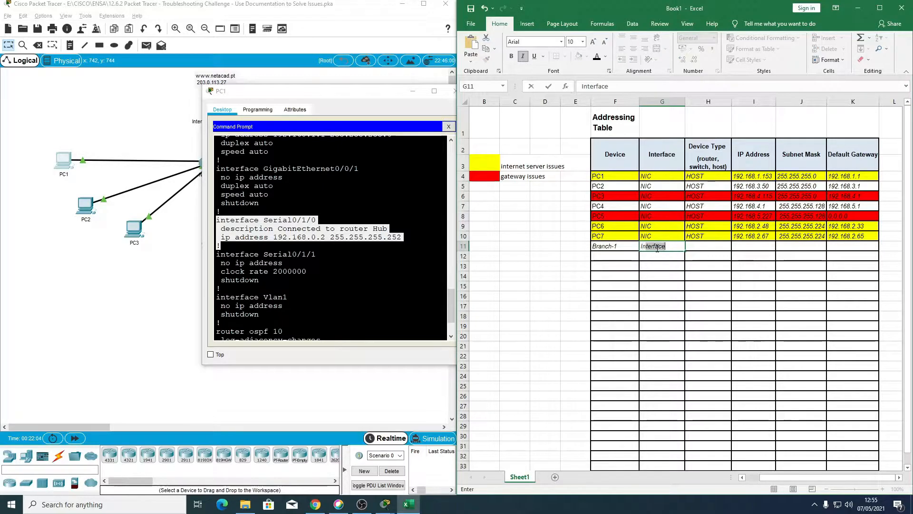
key("BackSpace")
key("BackSpace")
key("BackSpace")
key("BackSpace")
key("BackSpace")
type("S0/1/0")
key("Tab")
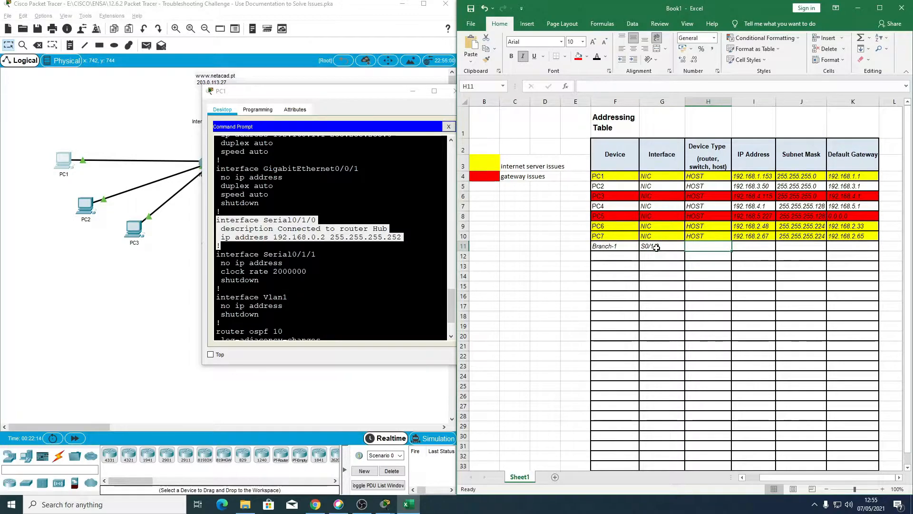
type("Ro")
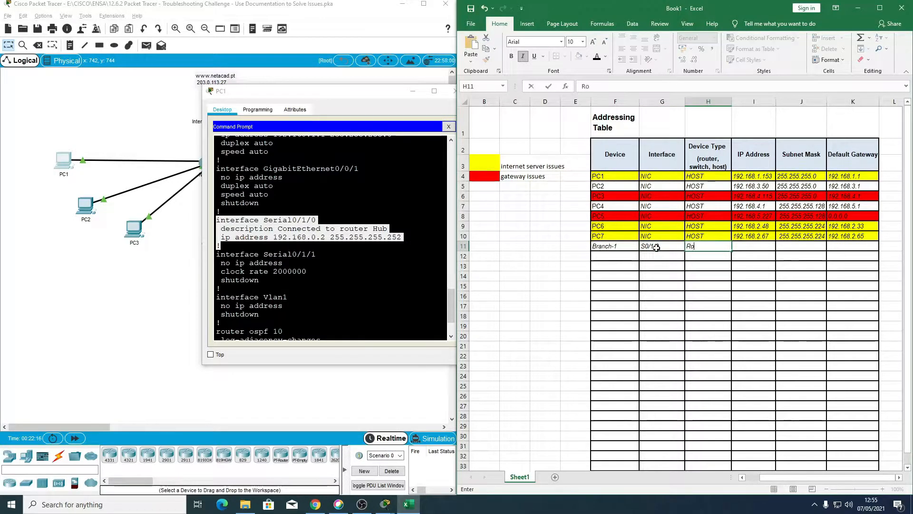
type("uter")
key("Tab")
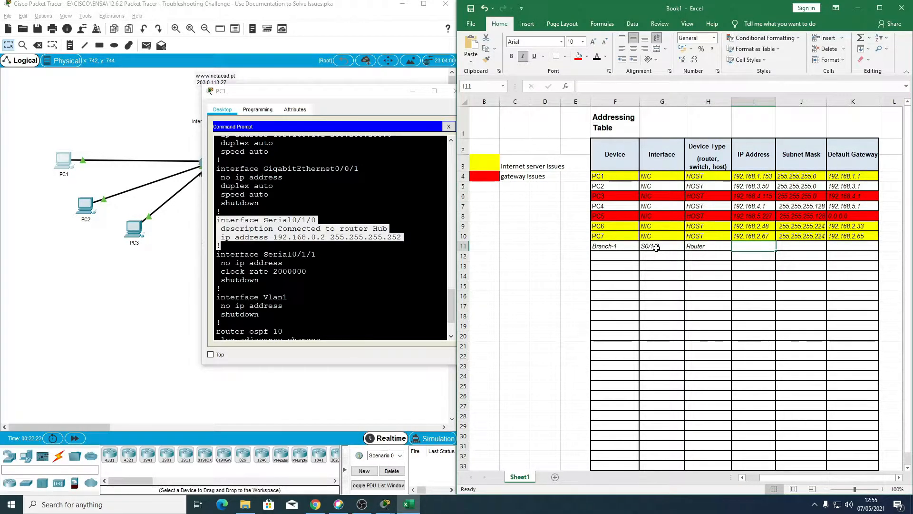
Step: Record the Serial0/1/0 IP address 192.168.0.2 in I11 and subnet mask 255.255.255.252 in J11
type("192.168.0.2")
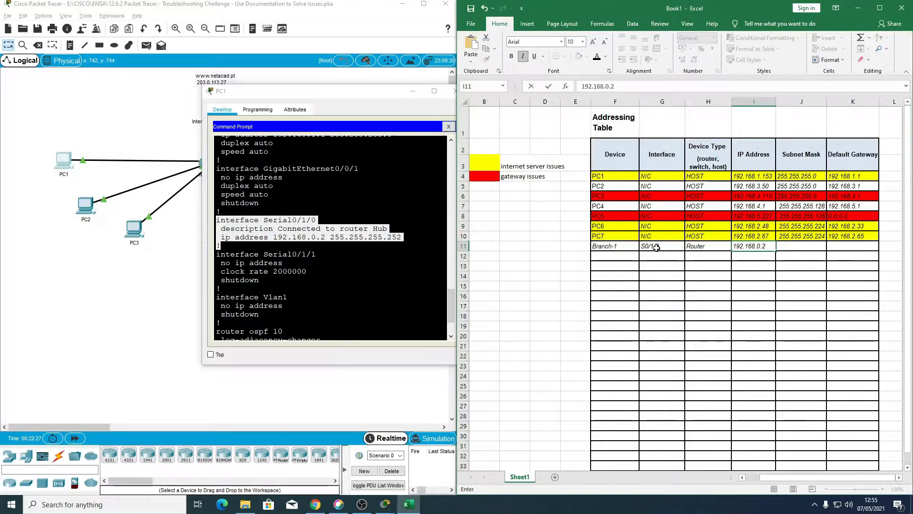
key("Tab")
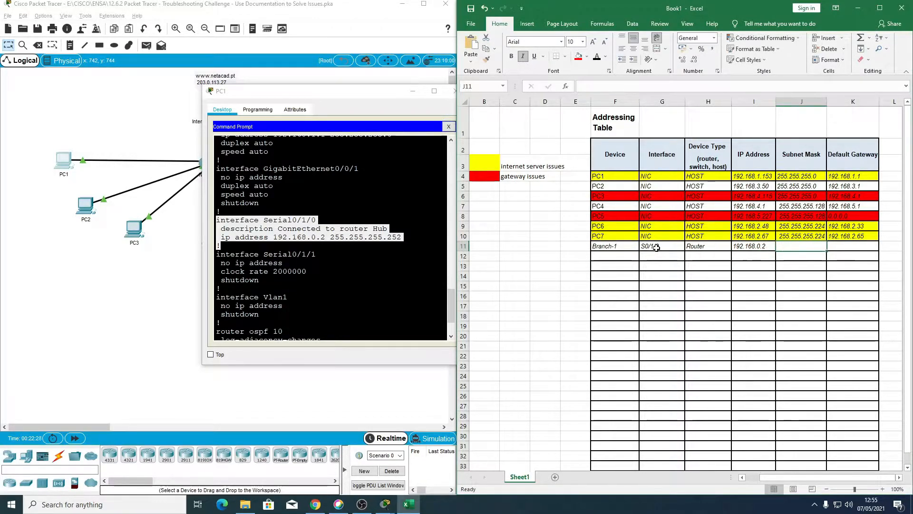
type("255.255.255.252")
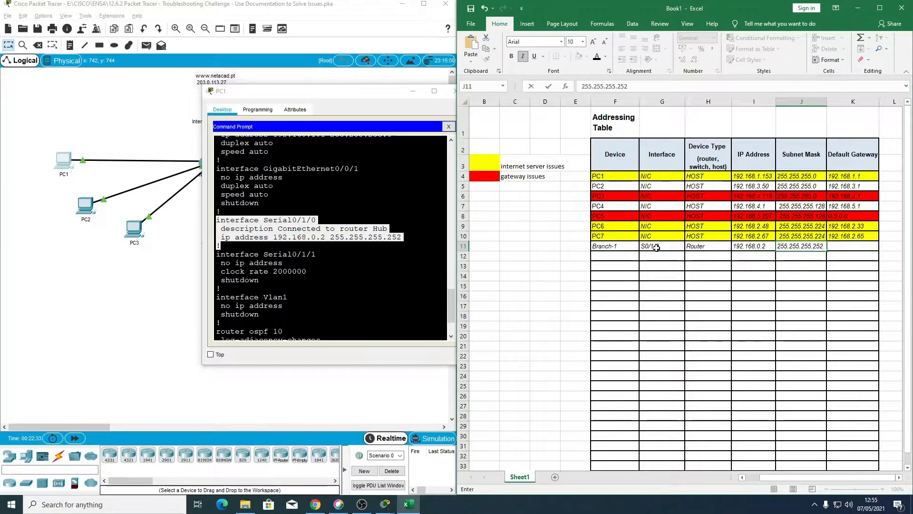
Step: Enter "Branch-1" as the device in F12 of the addressing table
key("Return")
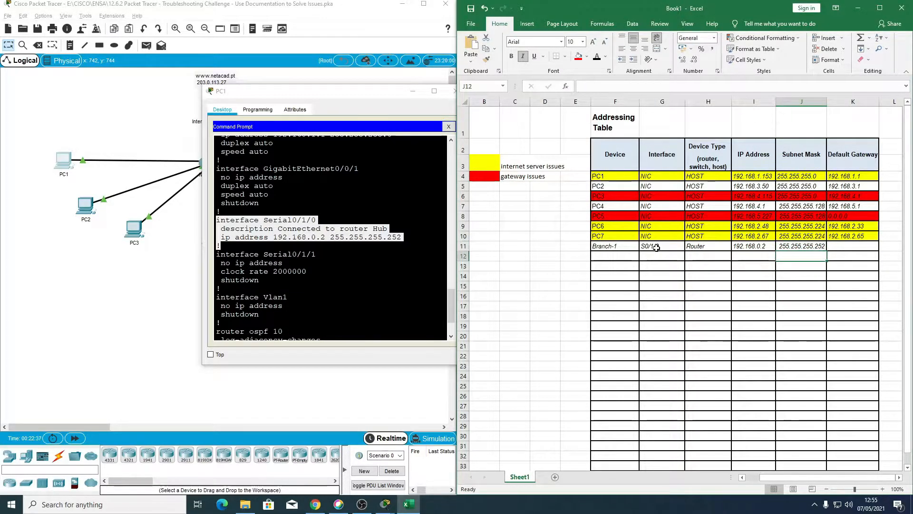
key("Left")
key("Left")
key("Left")
key("Left")
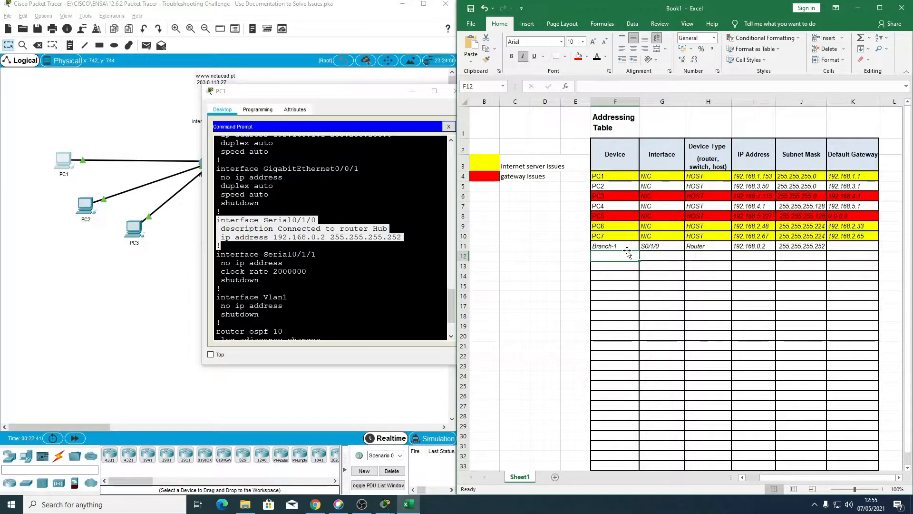
type("Branch-1")
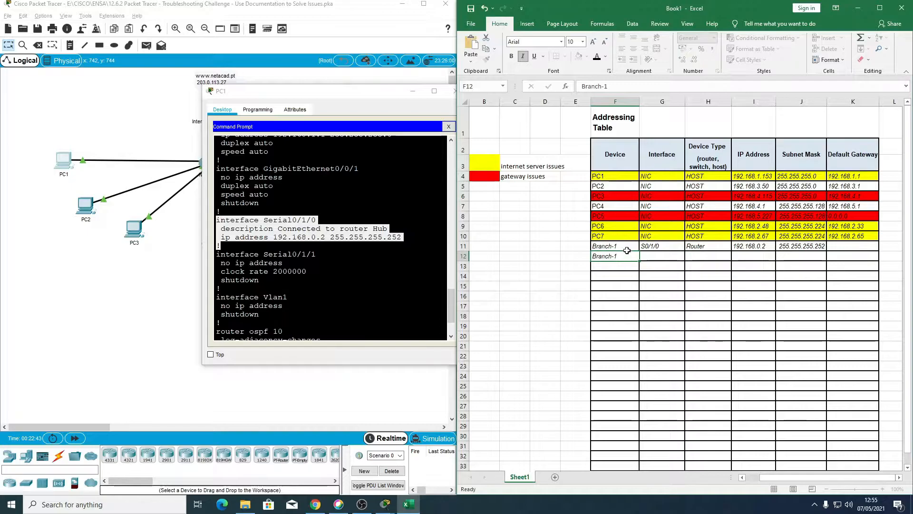
key("Tab")
Step: Locate and highlight the GigabitEthernet0/0/0 section in the Branch-1 running configuration
scroll(331, 238, "down", 2)
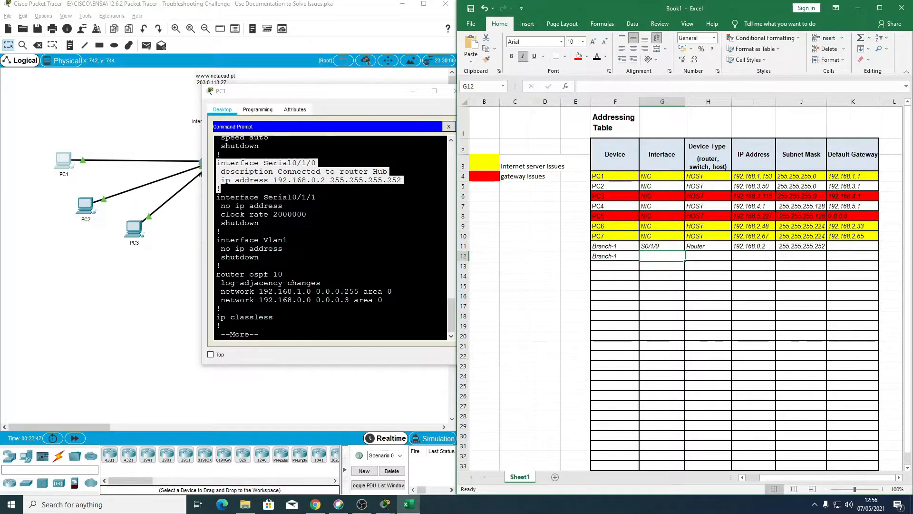
left_click_drag(217, 274, 236, 275)
left_click(236, 275)
scroll(285, 266, "up", 1)
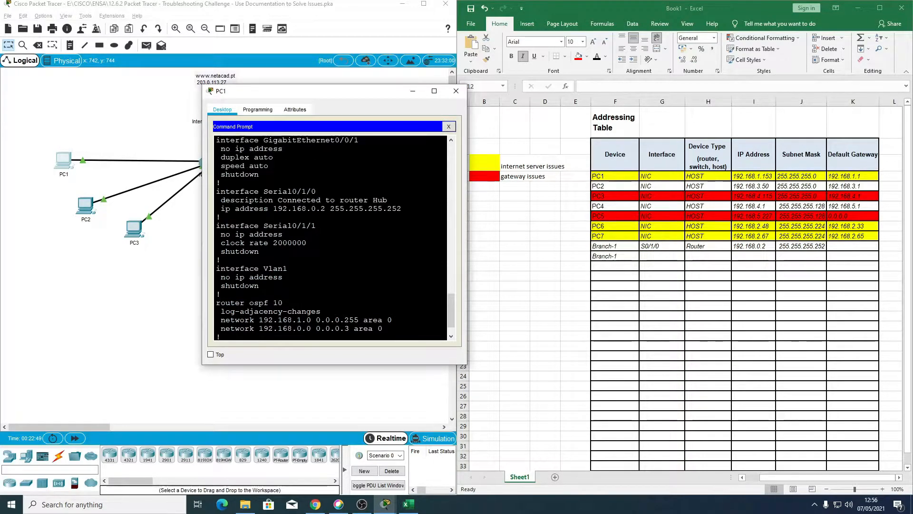
scroll(227, 229, "up", 1)
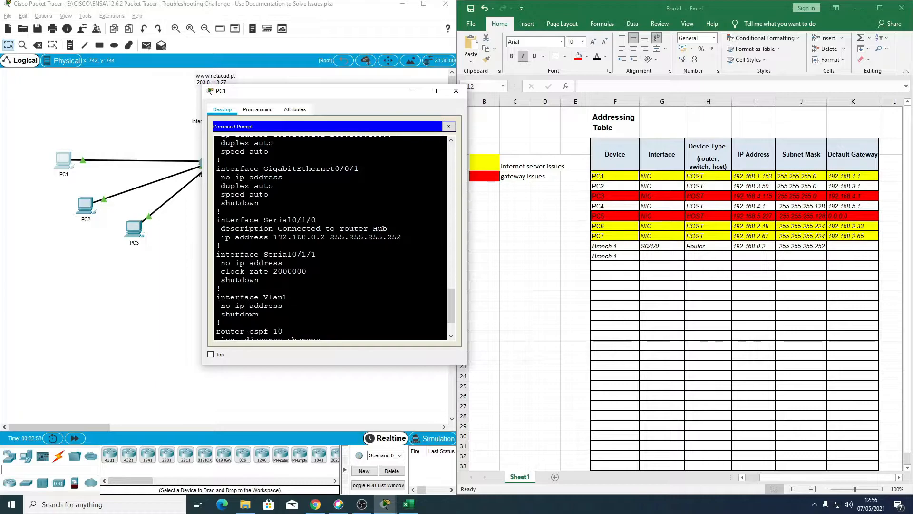
scroll(240, 339, "up", 2)
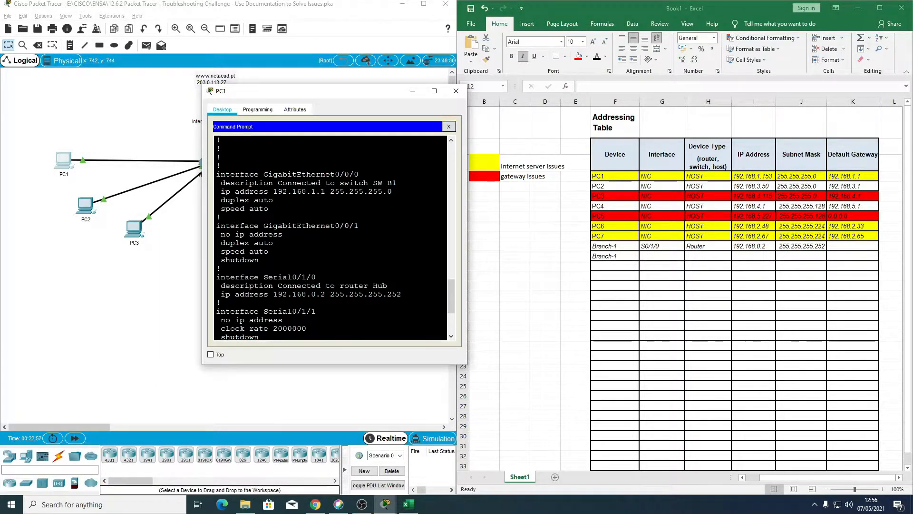
scroll(330, 238, "down", 1)
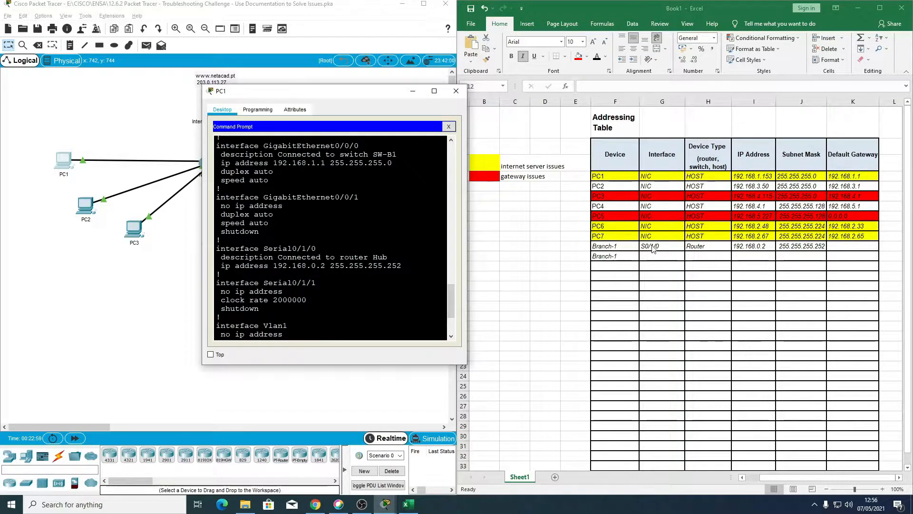
scroll(331, 238, "up", 1)
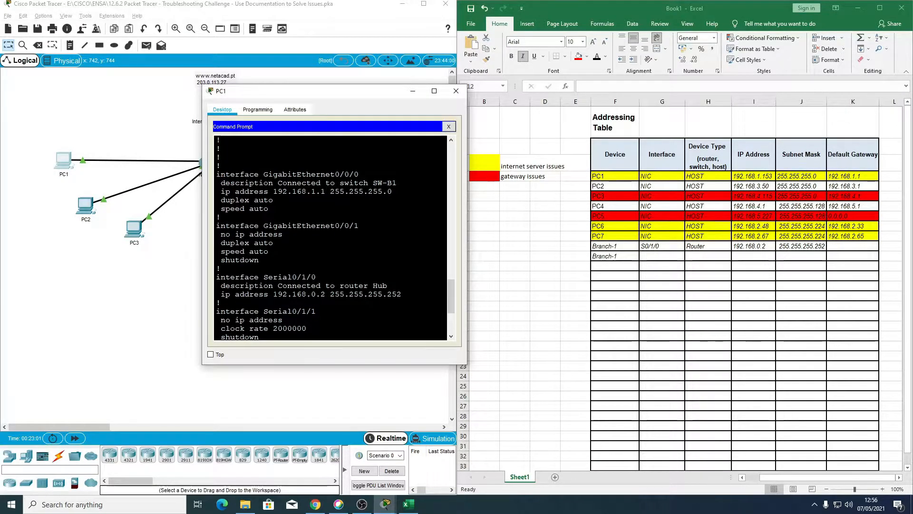
left_click_drag(217, 174, 269, 209)
Step: Fill in the second Branch-1 row with interface "G0/0/0" in G12 and device type "Router" in H12
left_click(653, 255)
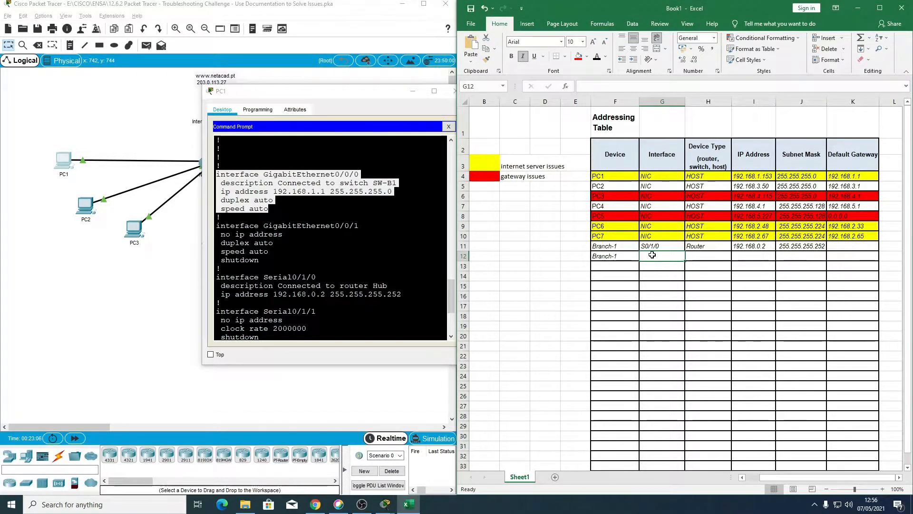
type("G0/0/0")
key("Tab")
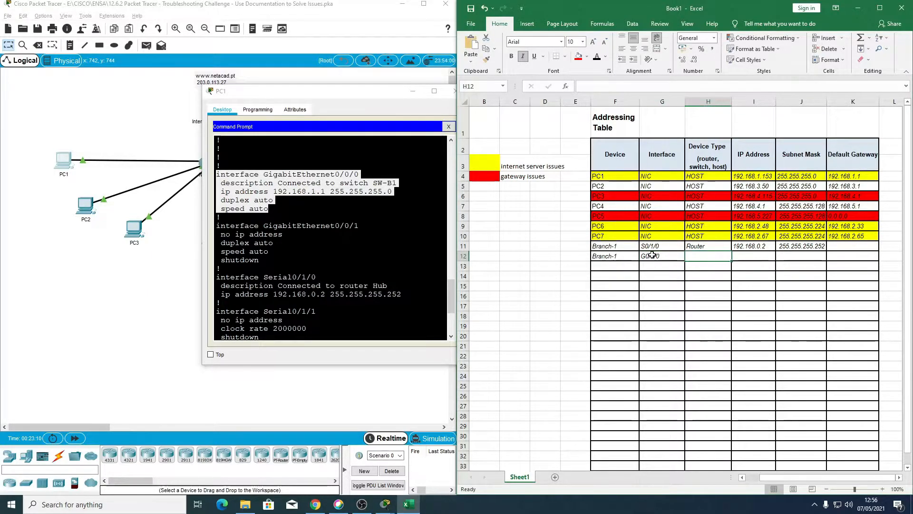
type("Router")
key("Tab")
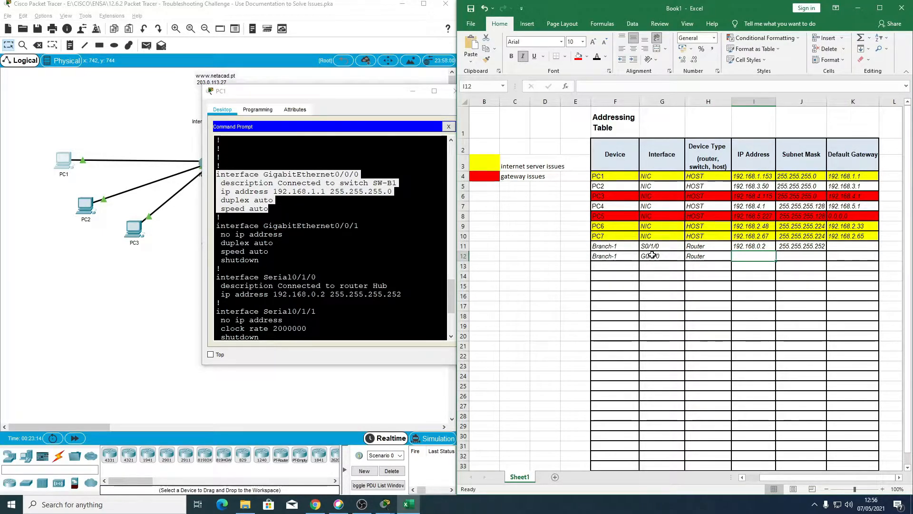
Step: Record the GigabitEthernet0/0/0 IP address 192.168.1.1 in I12
type("192.168/")
key("BackSpace")
type(".1.1")
key("Tab")
Step: Enter the subnet mask 255.255.255.0 for Branch-1 G0/0/0 in J12
type("2")
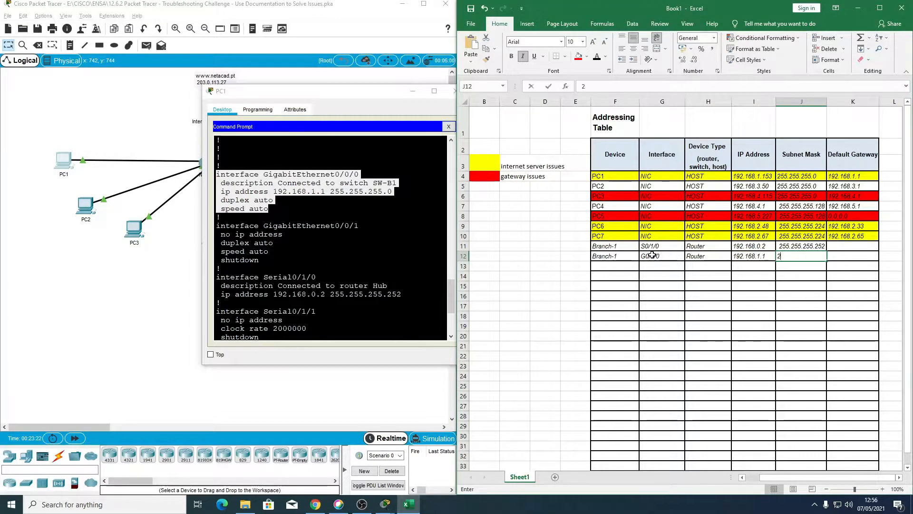
type("55.255.255.0")
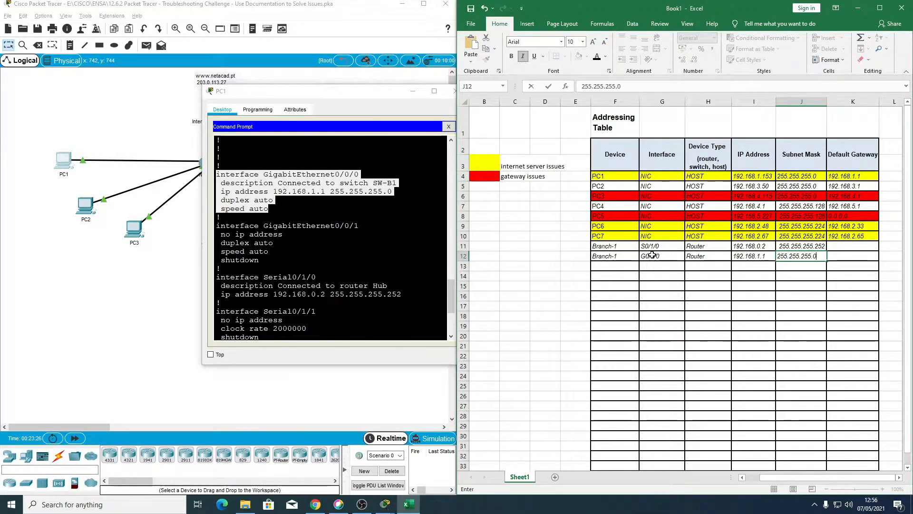
key("Return")
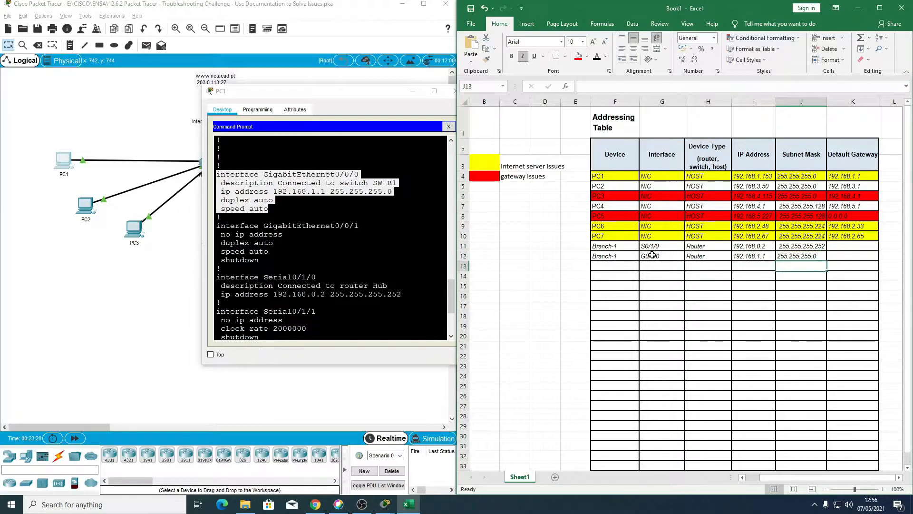
key("Left")
key("Left")
key("Left")
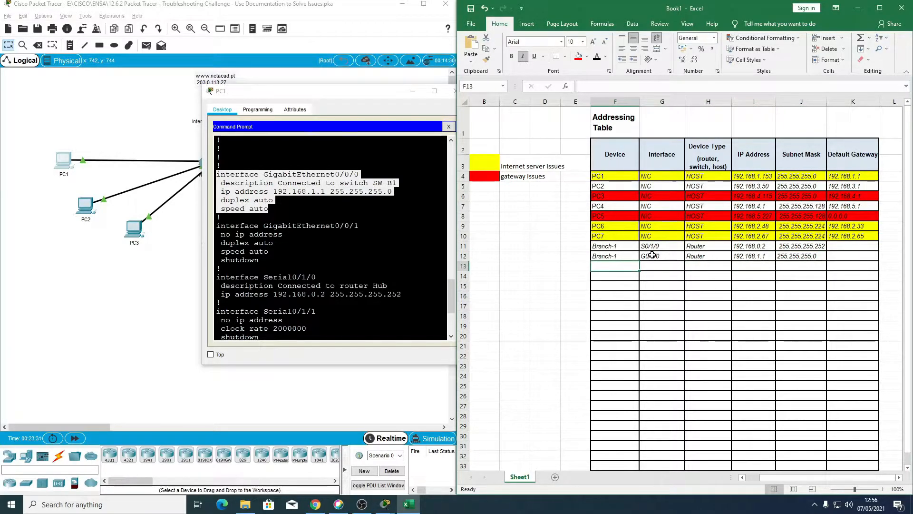
Step: Stop the running configuration listing in PC1's Command Prompt and exit the Telnet session to Branch-1
scroll(331, 238, "down", 4)
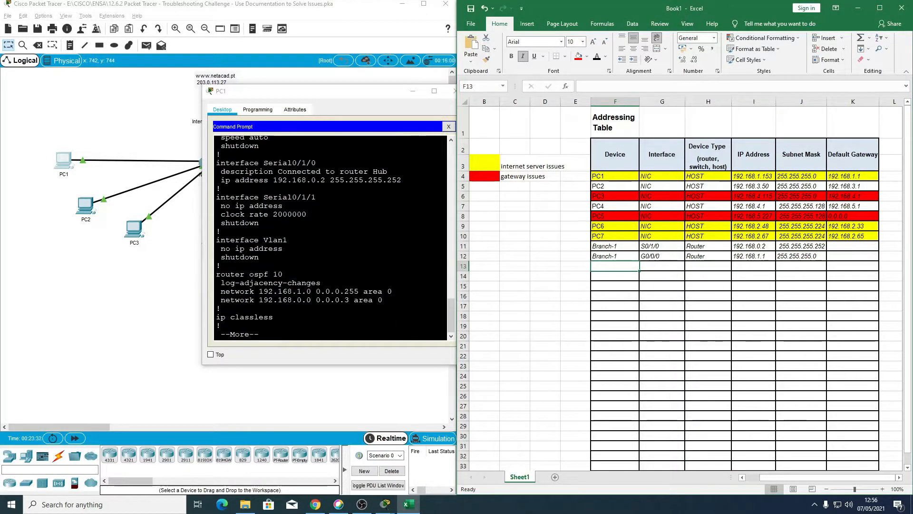
left_click(331, 238)
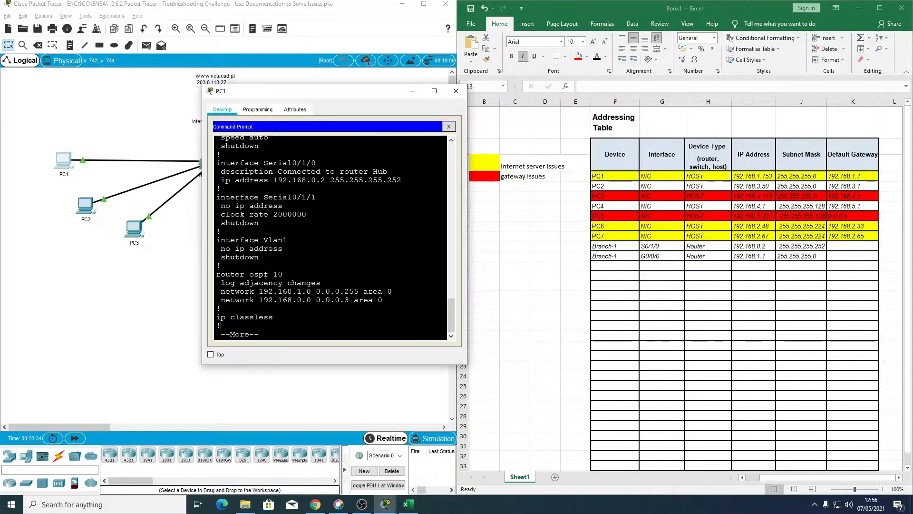
key("ctrl+c")
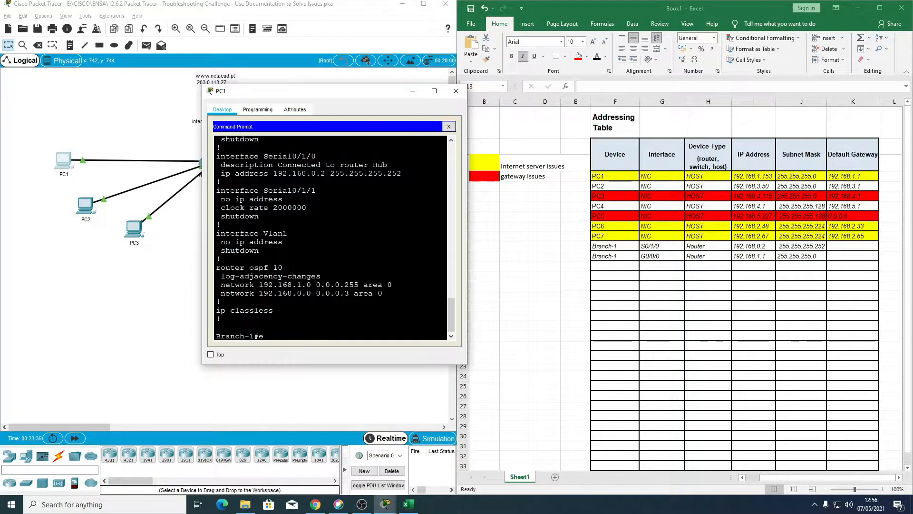
type("ex")
key("Return")
Step: Trace the route from PC1 to 203.0.113.27 again and abort it after the second hop
key("Up")
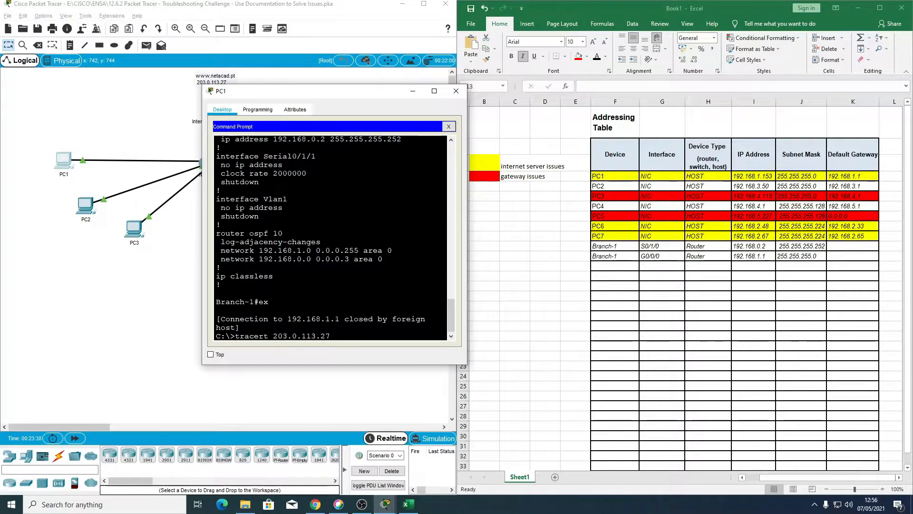
key("Return")
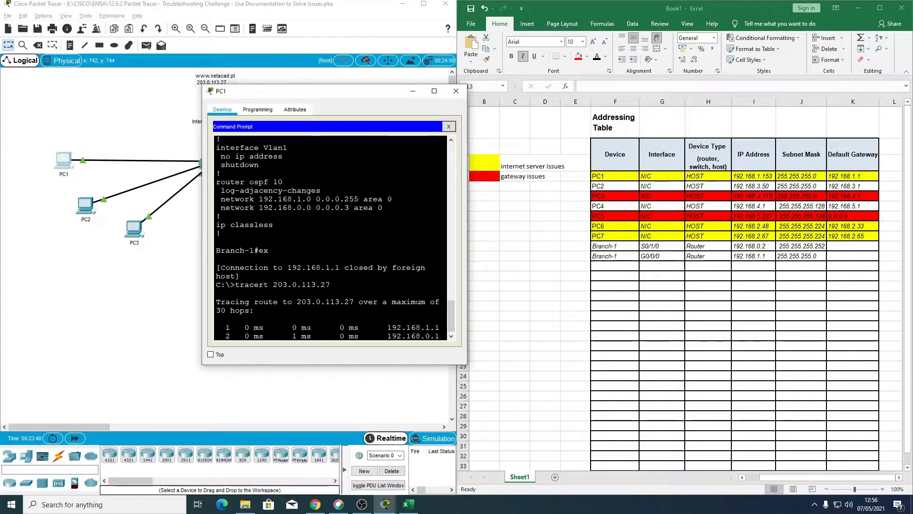
key("ctrl+c")
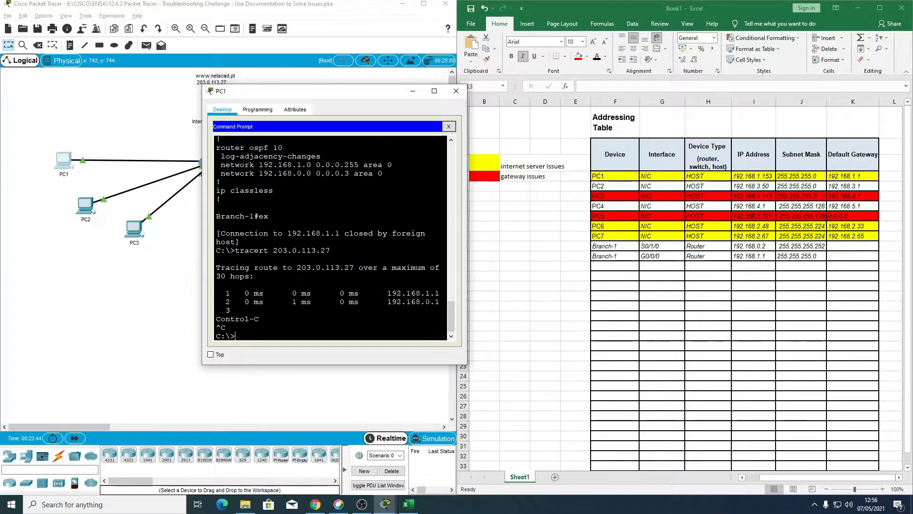
Step: Open a Telnet session from PC1 to 192.168.0.1 and log in with the access password
type("telnet 192.168.0.1")
key("Return")
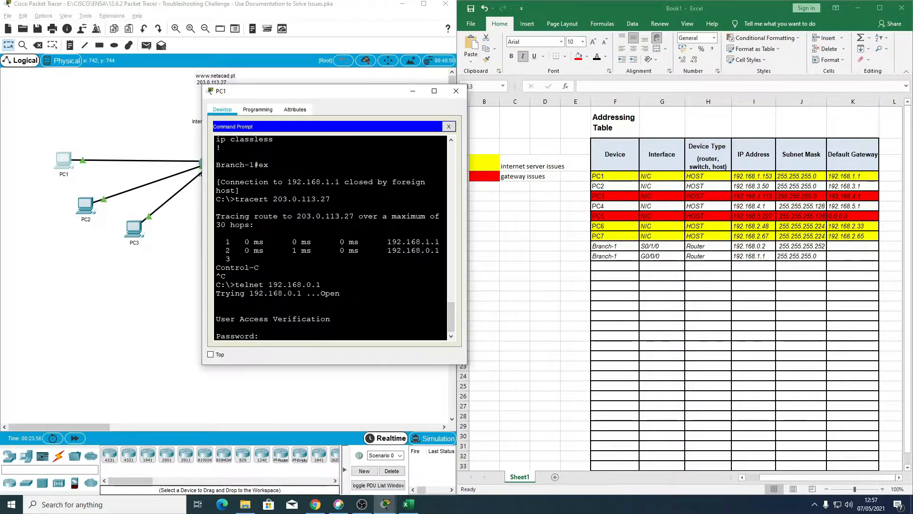
key("Return")
Step: Enter privileged EXEC mode on the Hub router with the enable password
type("e")
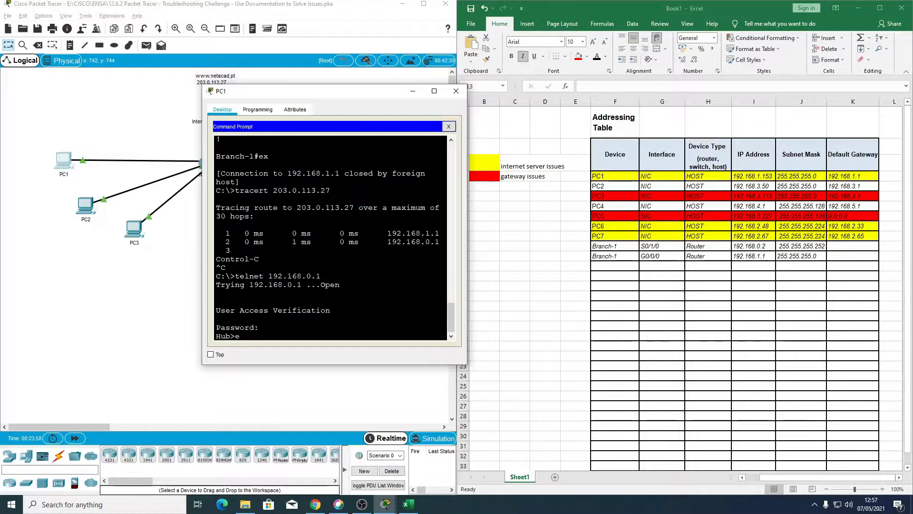
type("n")
key("Return")
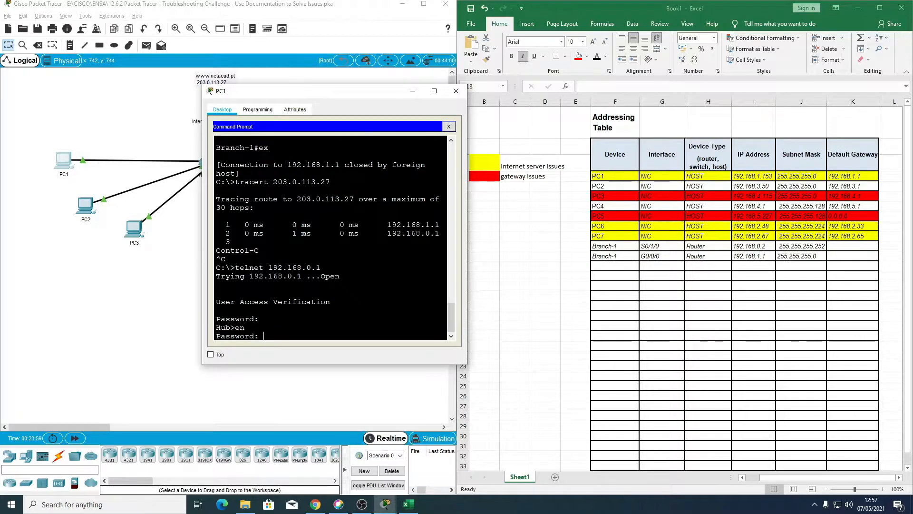
key("Return")
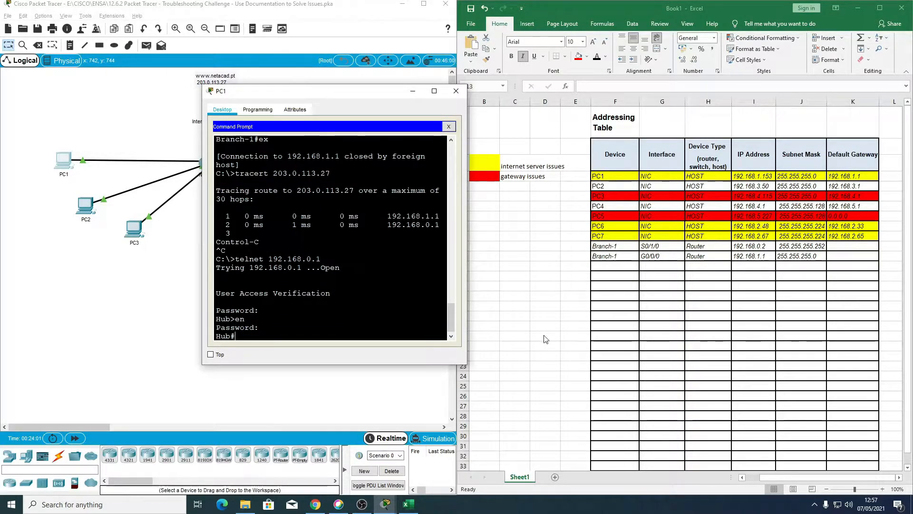
Step: Enter "Hub" as the device in F13 of the addressing table
left_click(622, 268)
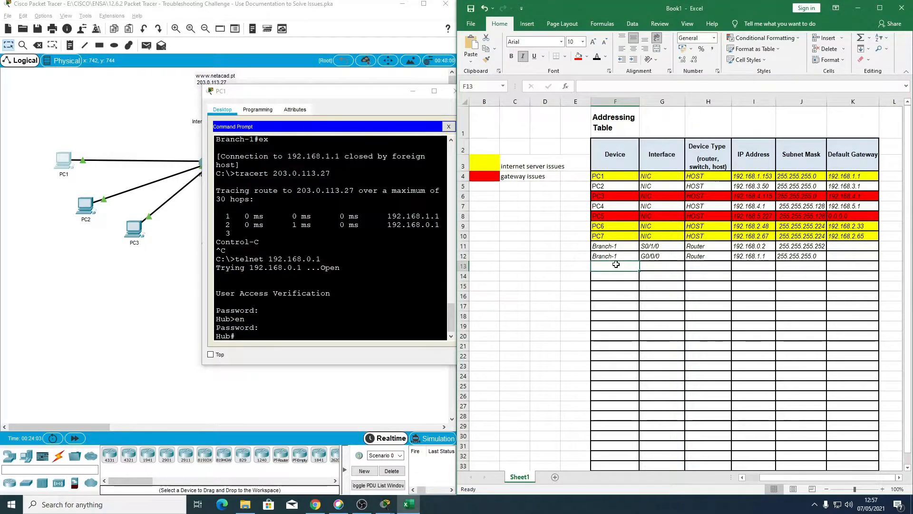
type("H")
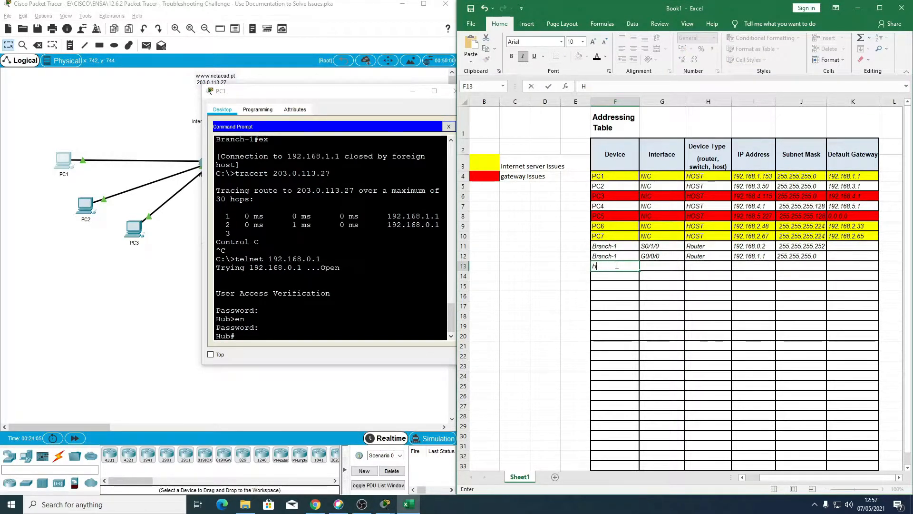
type("Uub")
key("Tab")
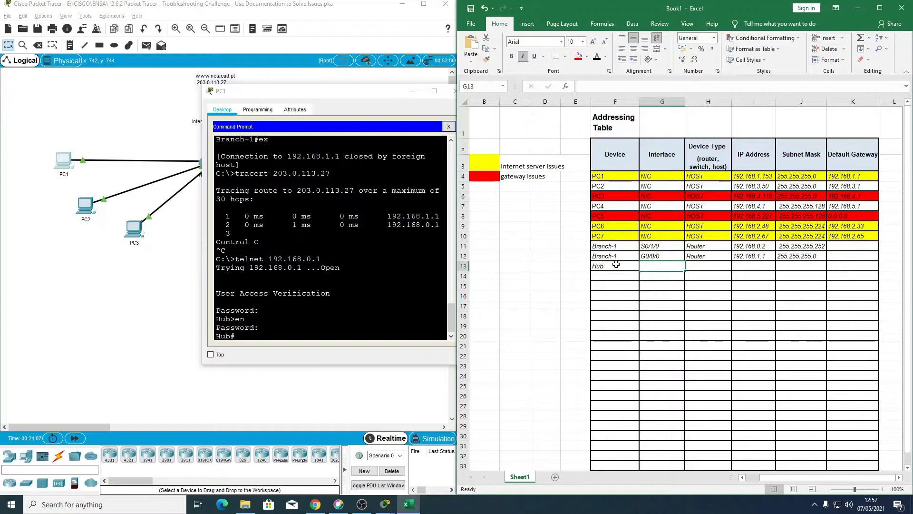
Step: Display the Hub router's running configuration with "sh run" in PC1's Telnet session
left_click(337, 342)
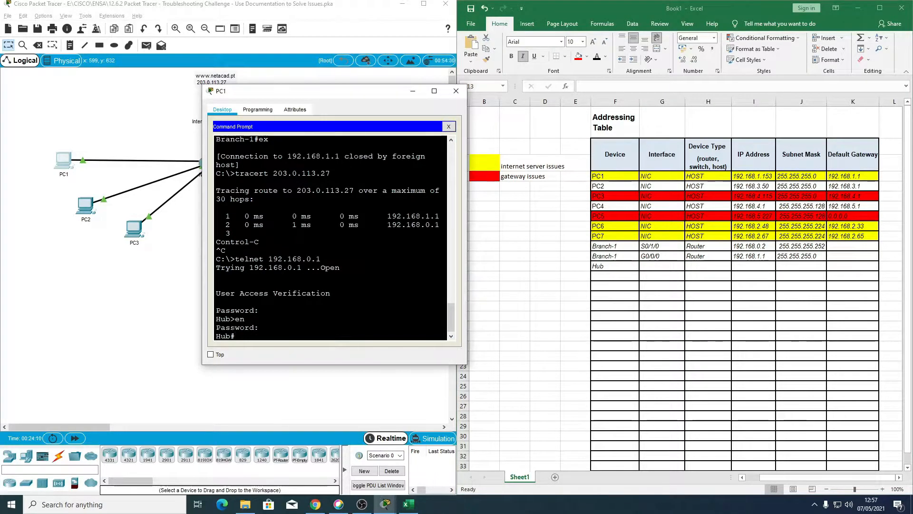
type("sh eu")
key("BackSpace")
key("BackSpace")
type("run")
key("Return")
key("Return")
key("Return")
key("Return")
key("Return")
key("Return")
key("Return")
key("Return")
key("Return")
key("Return")
key("Return")
key("Return")
key("Return")
key("Return")
key("Return")
key("Return")
key("Return")
key("Return")
key("Return")
key("Return")
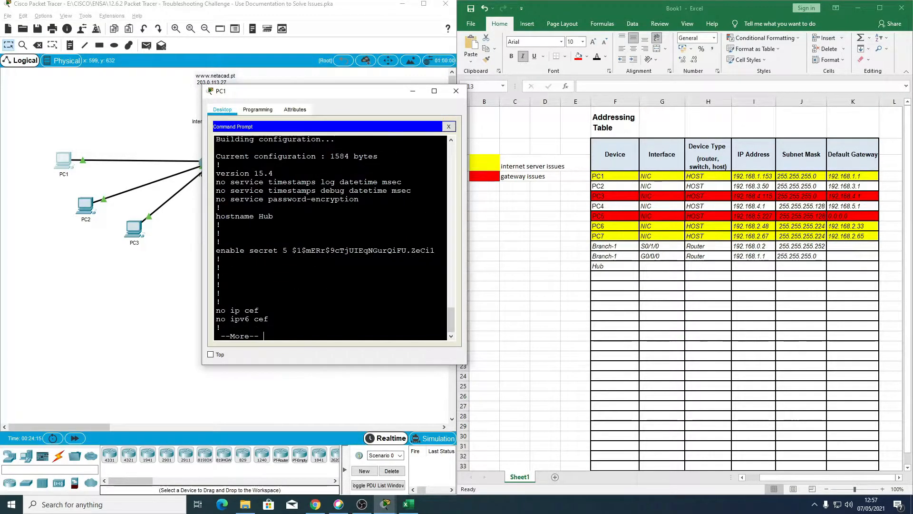
Step: Page through the Hub router's running configuration and examine the addressing of its GigabitEthernet and Serial interfaces
key("Return")
key("Return")
key("Return")
key("Return")
key("Return")
key("Return")
key("Return")
key("Return")
key("Return")
key("Return")
key("Return")
key("Return")
key("Return")
key("Return")
key("Return")
key("Return")
key("Return")
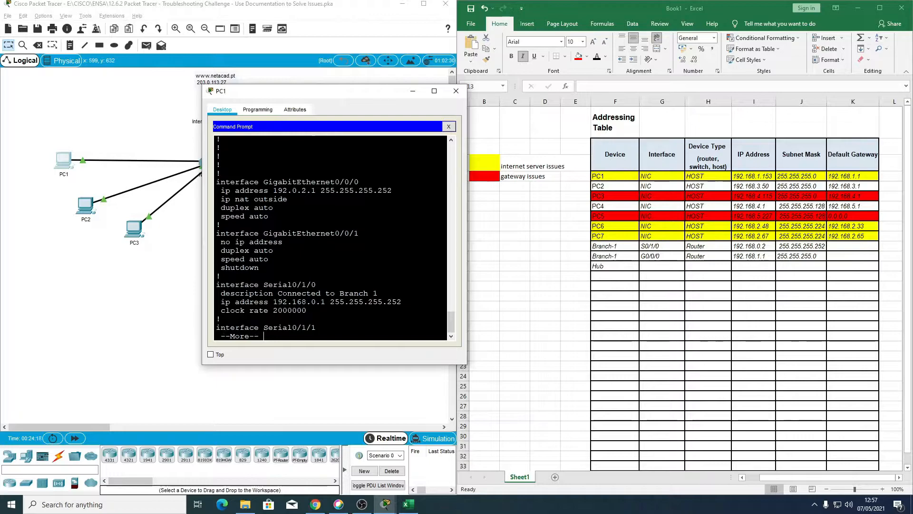
key("Return")
key("Return")
key("Return")
key("Return")
key("Return")
key("Return")
key("Return")
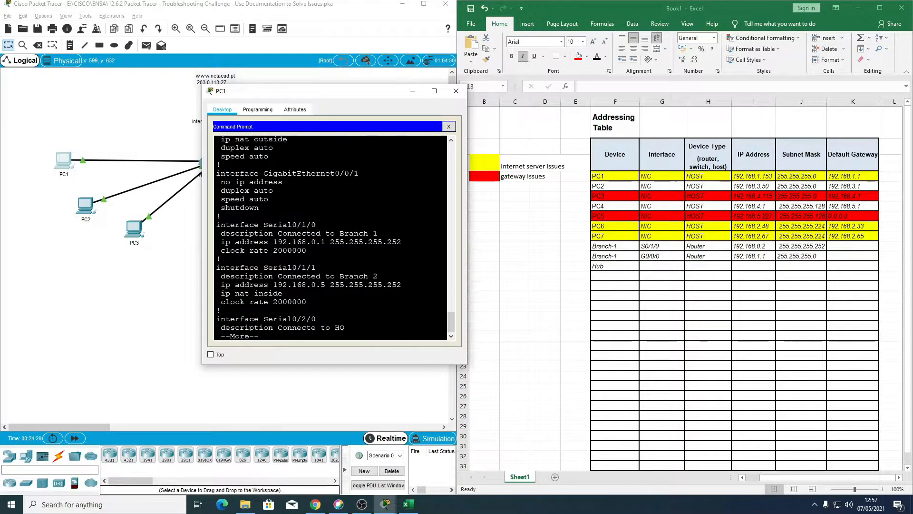
key("Return")
key("Return")
key("Return")
key("Return")
key("Return")
key("Return")
key("Return")
key("Return")
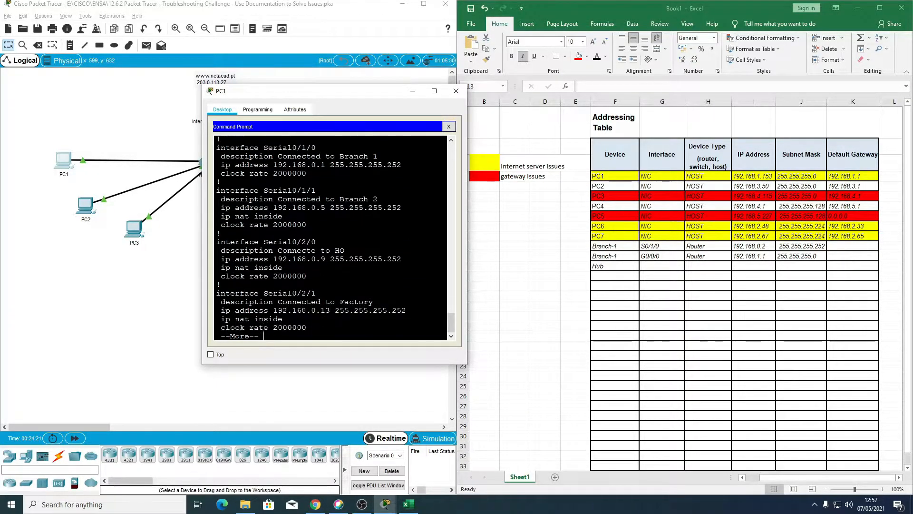
key("Return")
key("Return")
key("Return")
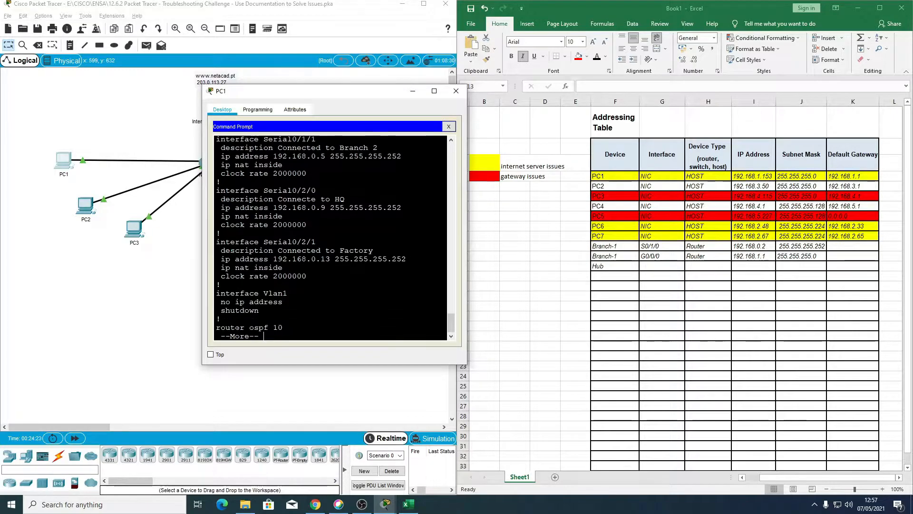
scroll(330, 238, "up", 1)
scroll(330, 237, "up", 7)
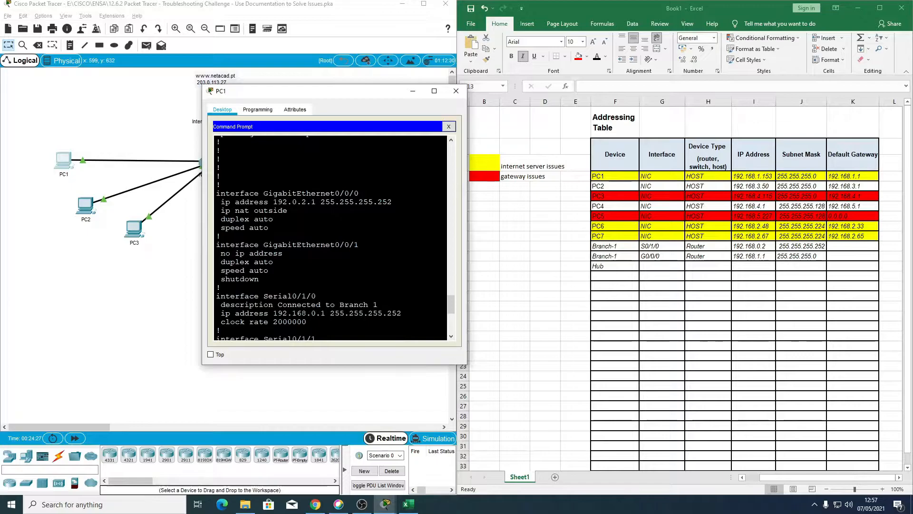
scroll(330, 238, "down", 1)
Step: Enter G0/0/0 as the interface and Router as the device type for the Hub entry in row 13
left_click_drag(217, 164, 268, 200)
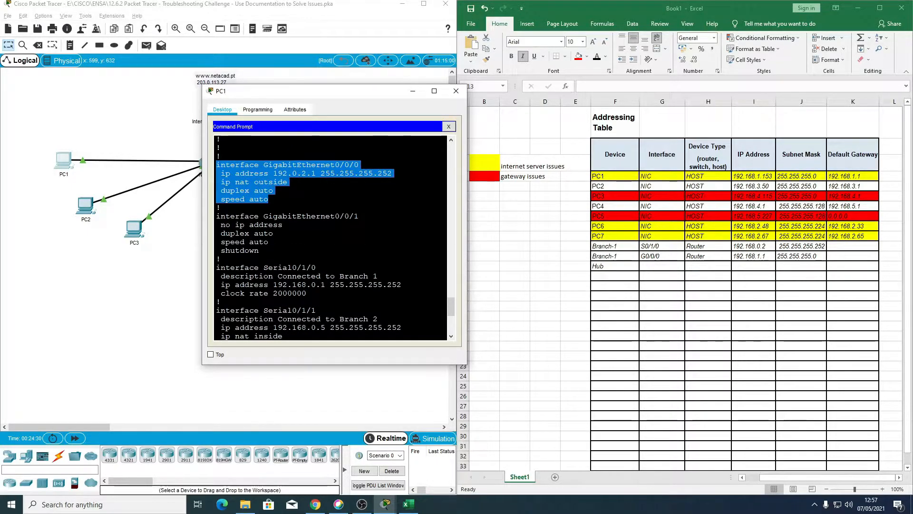
left_click(658, 267)
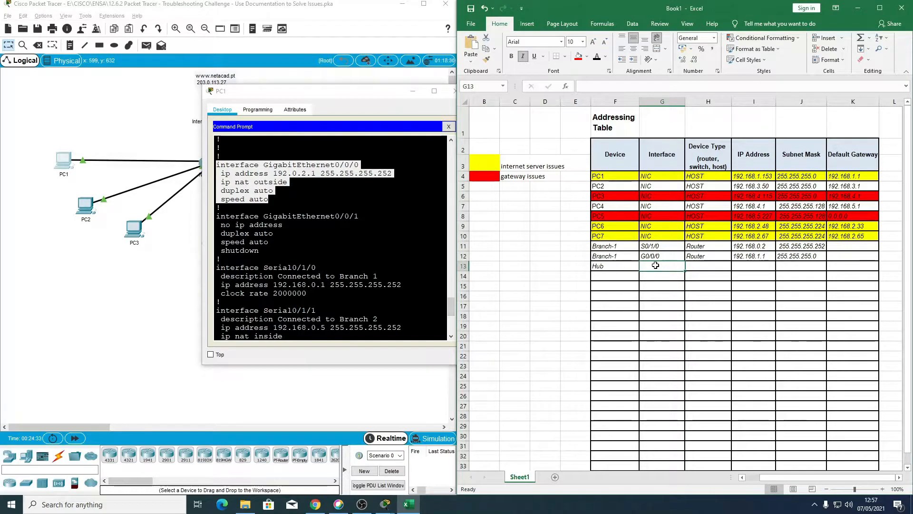
type("G0/0/0")
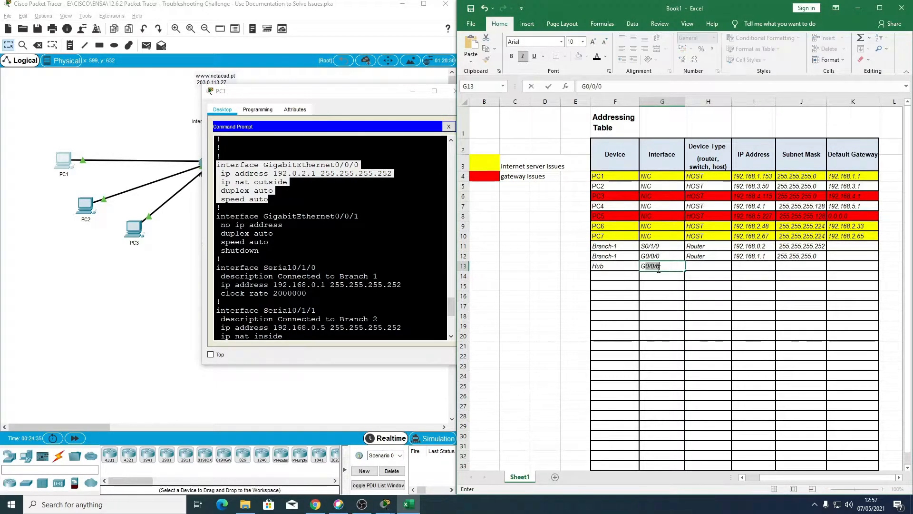
key("Tab")
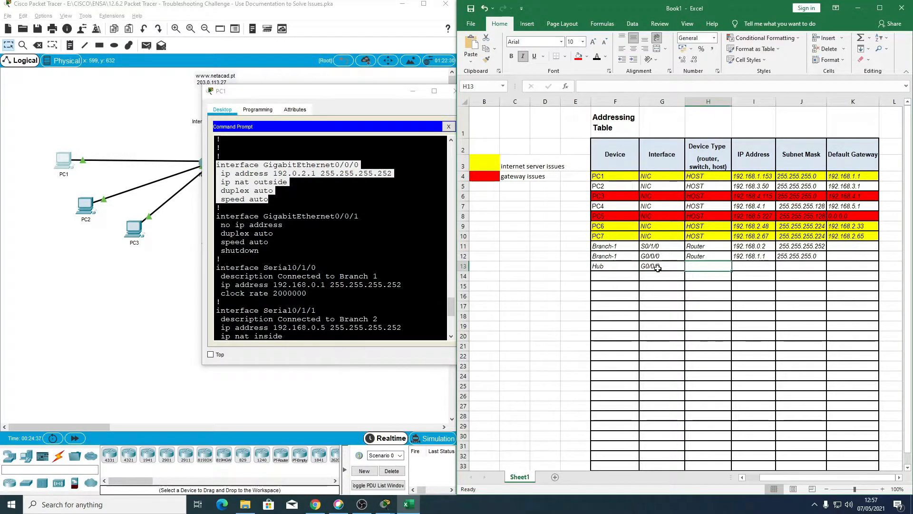
type("Router")
key("Tab")
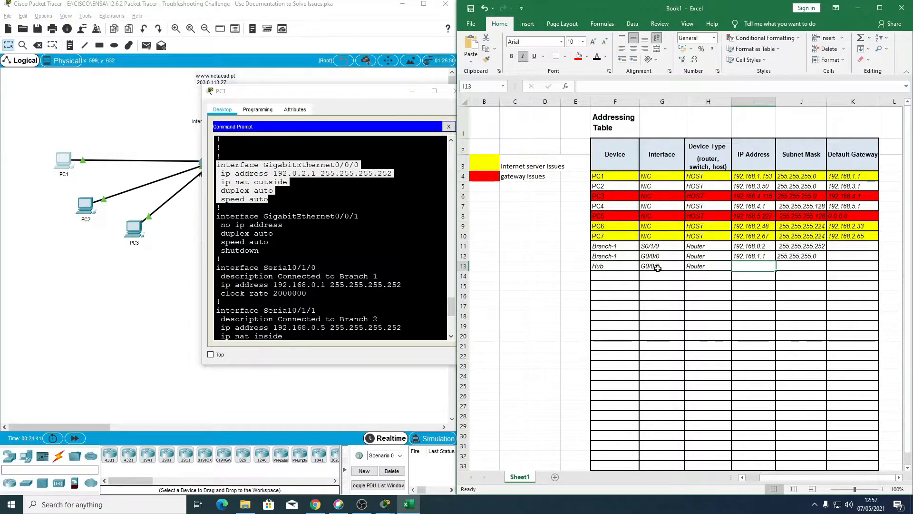
Step: Enter IP address 192.0.2.1 and subnet mask 255.255.255.252 for Hub's G0/0/0 in row 13
type("192.168.")
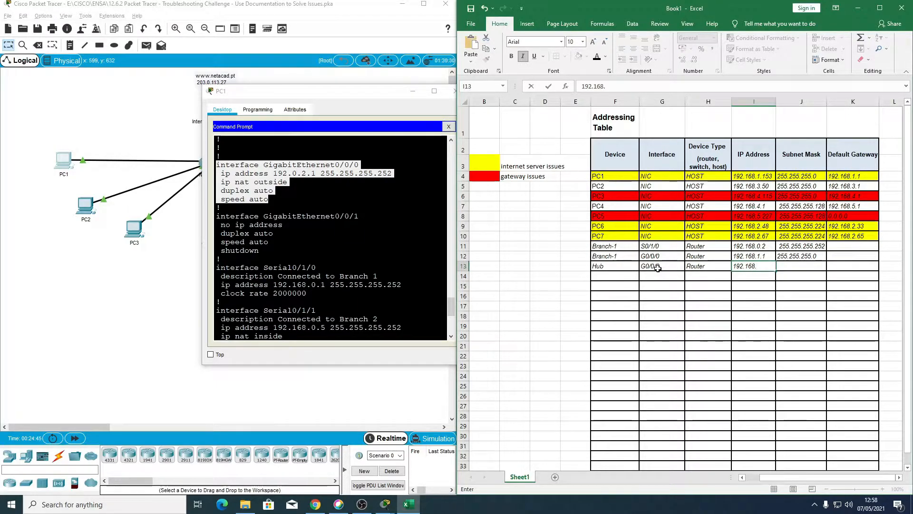
key("BackSpace")
key("BackSpace")
key("BackSpace")
type("0.2.1")
key("Tab")
type("255.255.255")
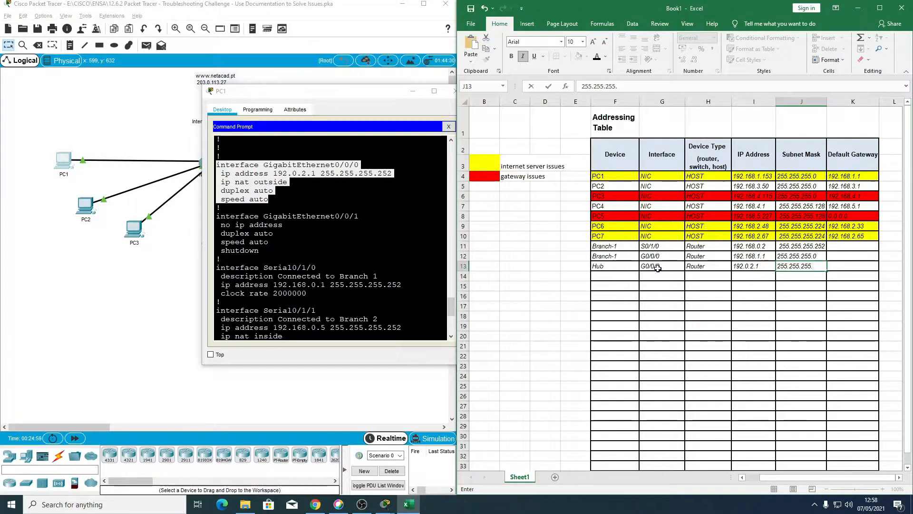
type(".2")
key("Return")
Step: Fill the device name "Hub" from F13 down into F14 of the addressing table
key("Left")
key("Left")
key("Left")
key("Left")
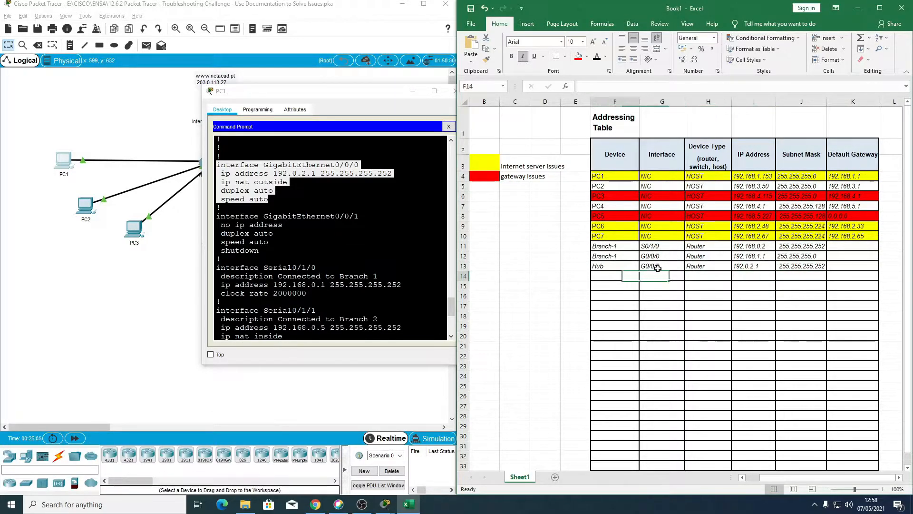
left_click(607, 266)
left_click_drag(638, 271, 637, 280)
Step: Enter S0/1/0 as the interface and Router as the device type for the Hub entry in row 14
left_click(658, 277)
scroll(330, 238, "down", 1)
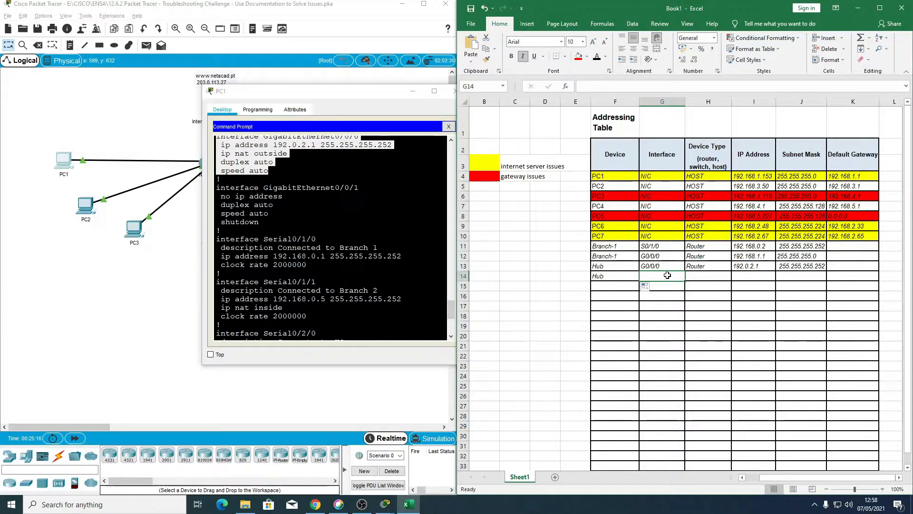
type("s0/1/0")
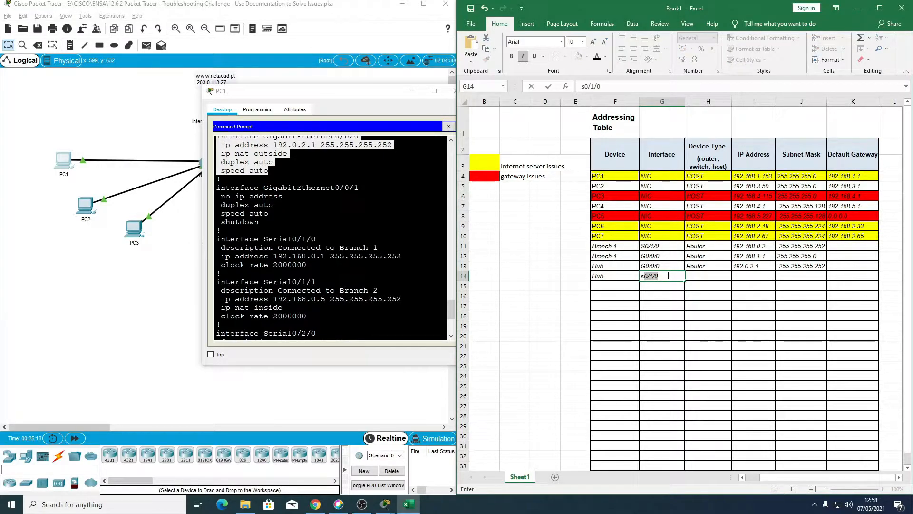
key("Tab")
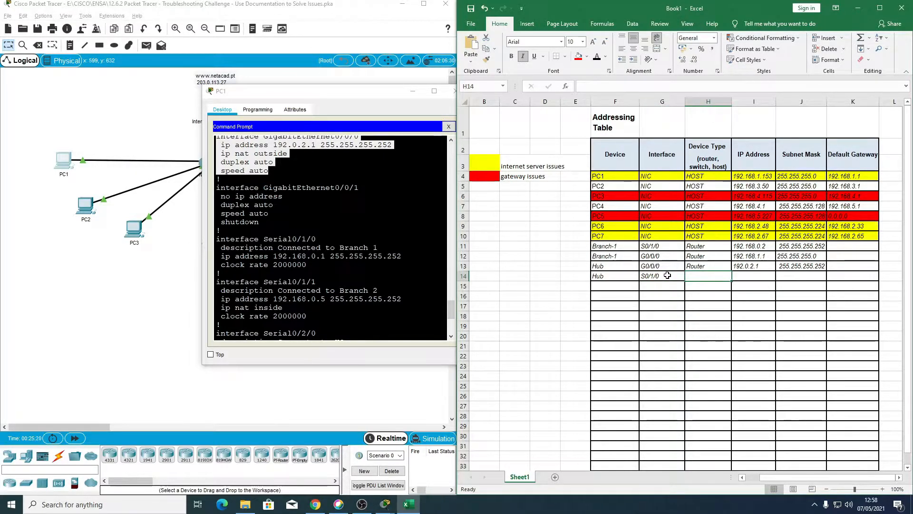
type("router")
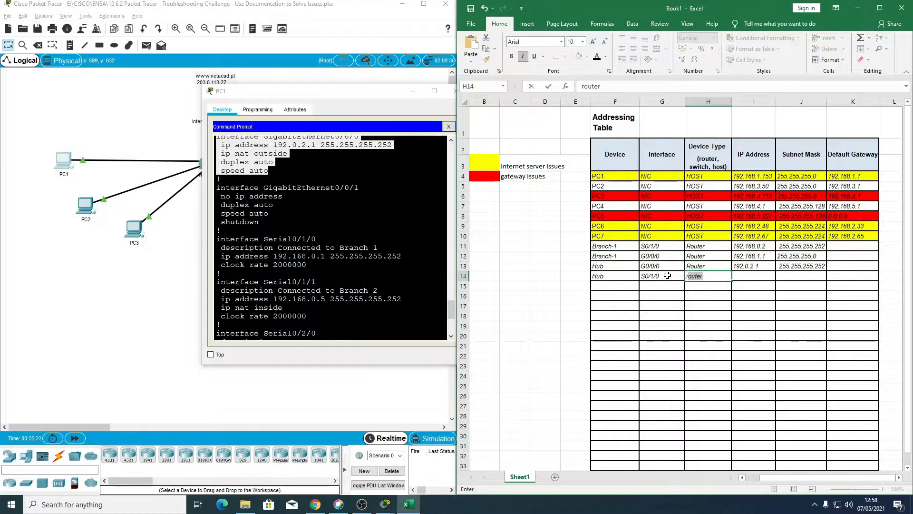
key("Tab")
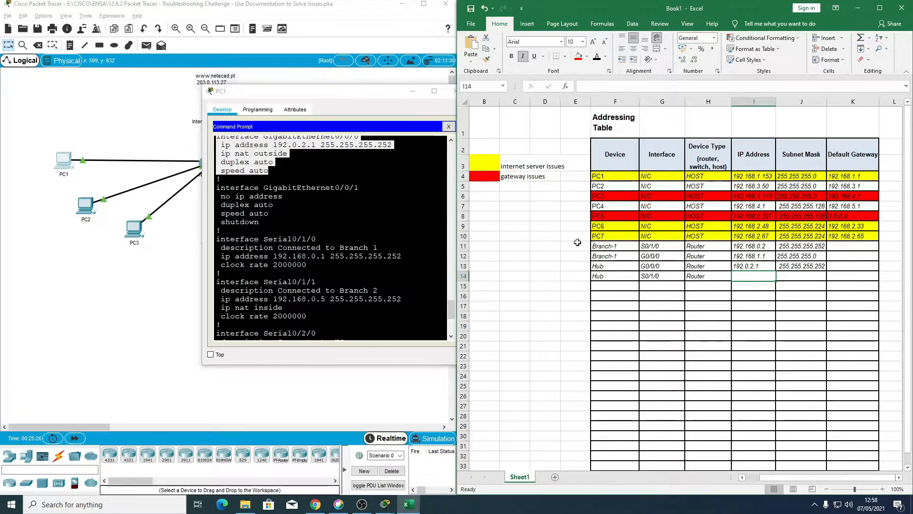
Step: Enter IP address 192.168.0.1 and subnet mask 255.255.255.252 for Hub's S0/1/0 in row 14
left_click_drag(216, 238, 306, 265)
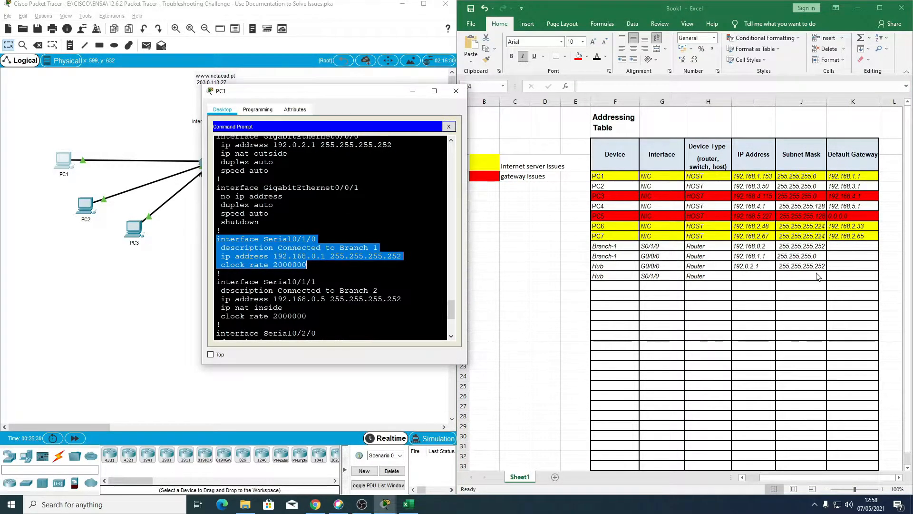
left_click(750, 277)
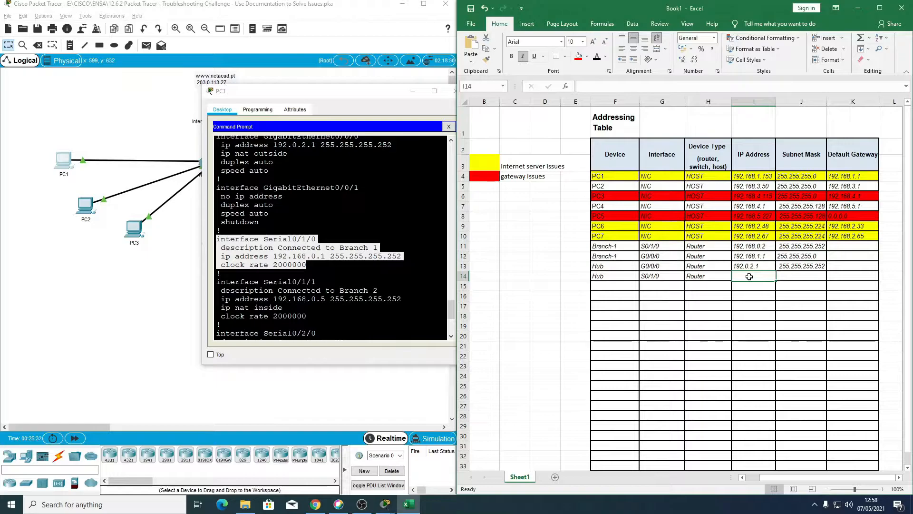
type("192.")
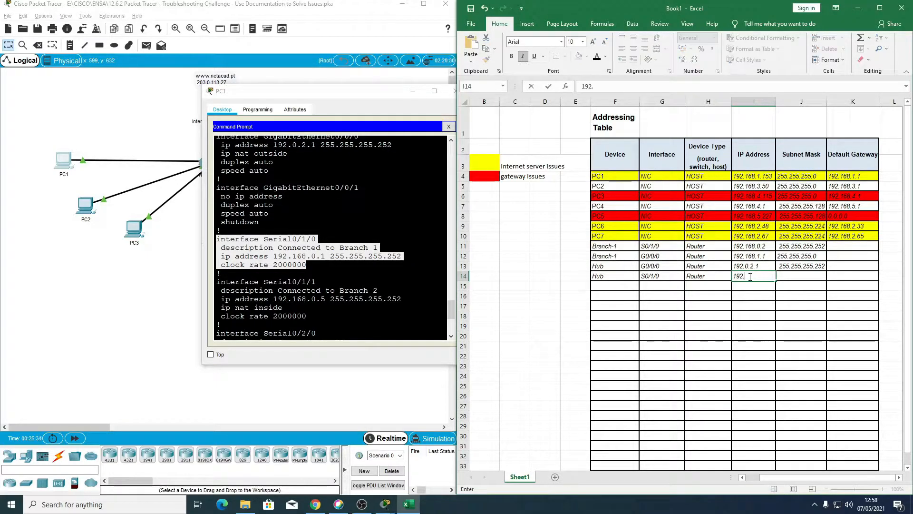
type("168.0.1")
left_click(800, 277)
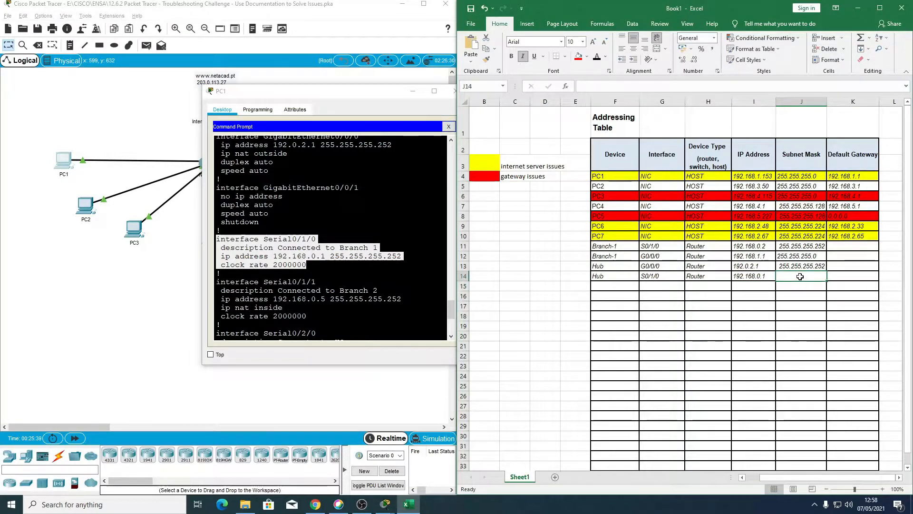
type("255.255.255.")
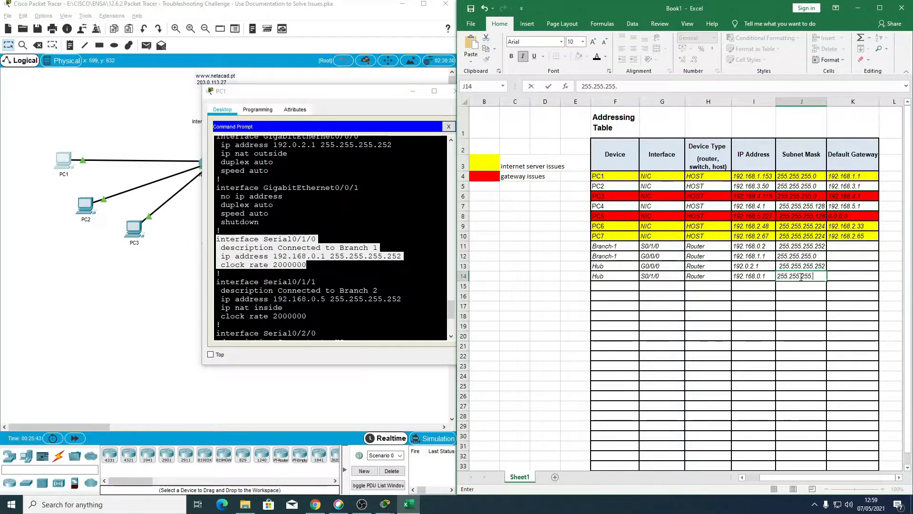
type("252")
key("Return")
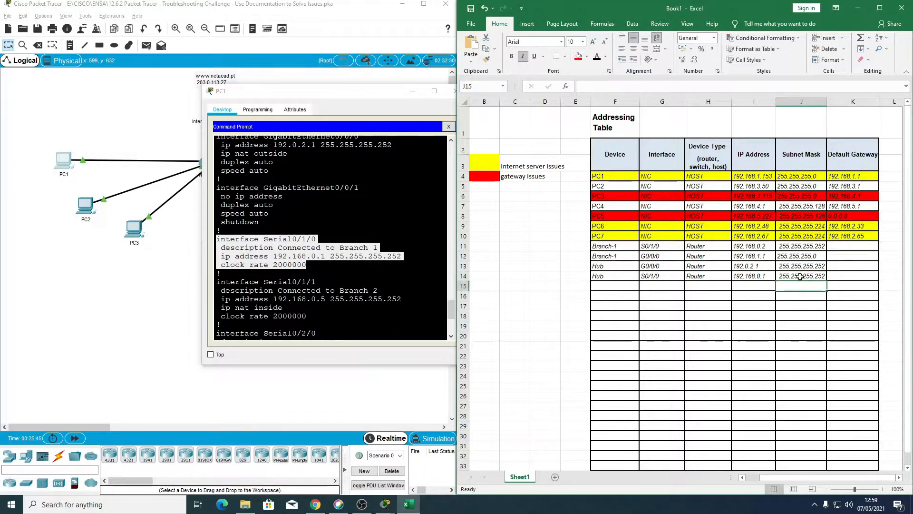
Step: Shade the Hub S0/1/0 entry (F14:J14) and the Branch-1 S0/1/0 entry (F11:J11) green
left_click(608, 276)
left_click_drag(640, 275, 812, 277)
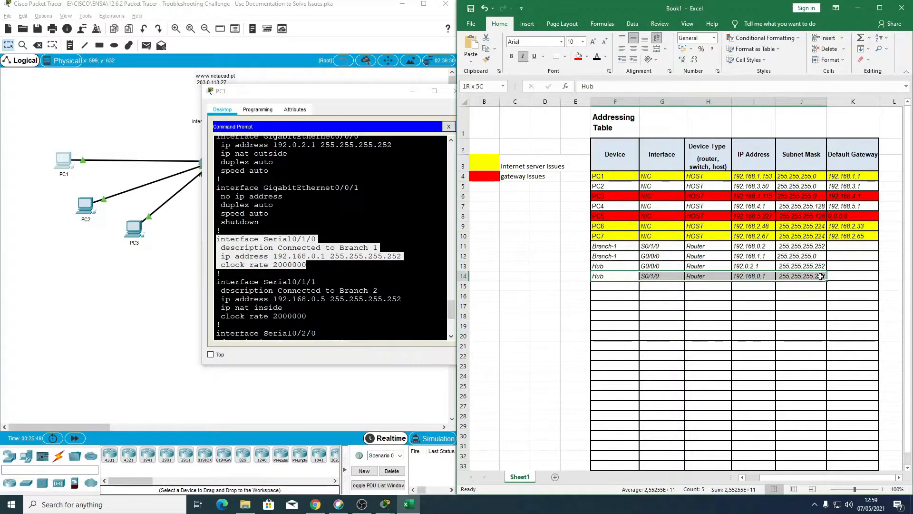
left_click(606, 57)
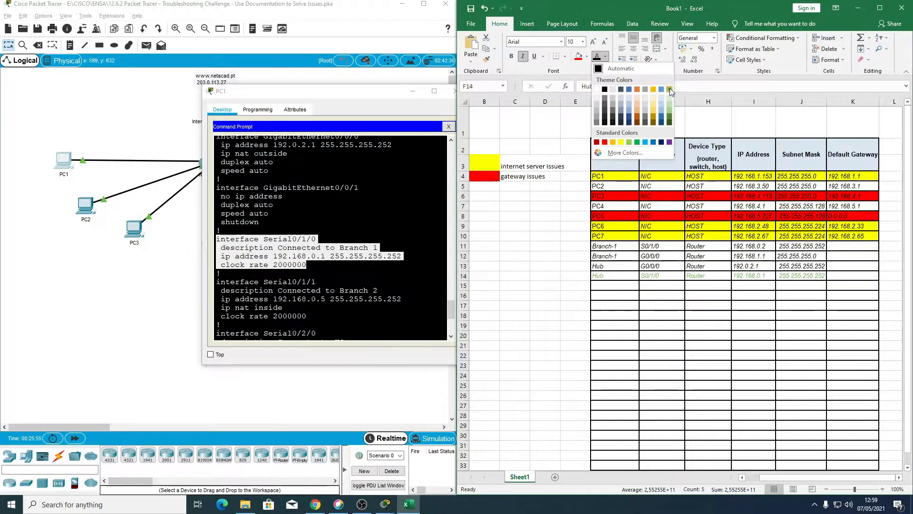
left_click(636, 70)
left_click(588, 58)
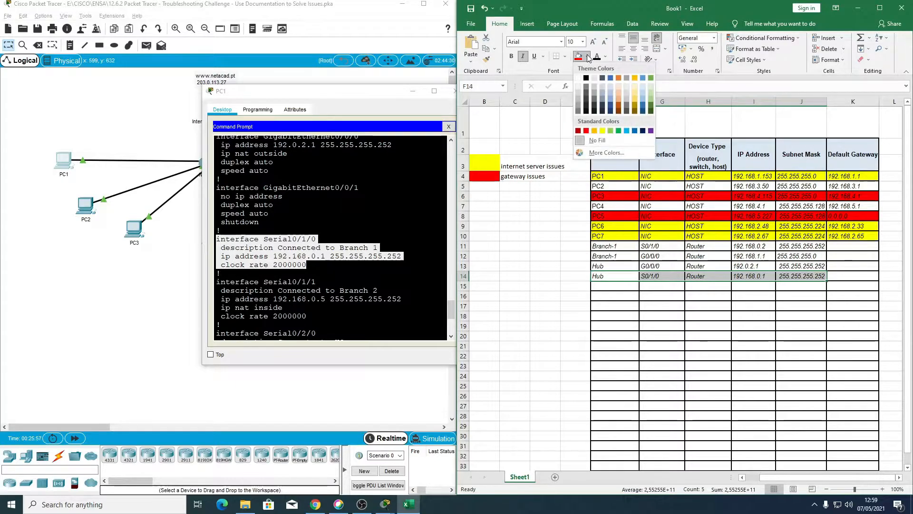
left_click(650, 76)
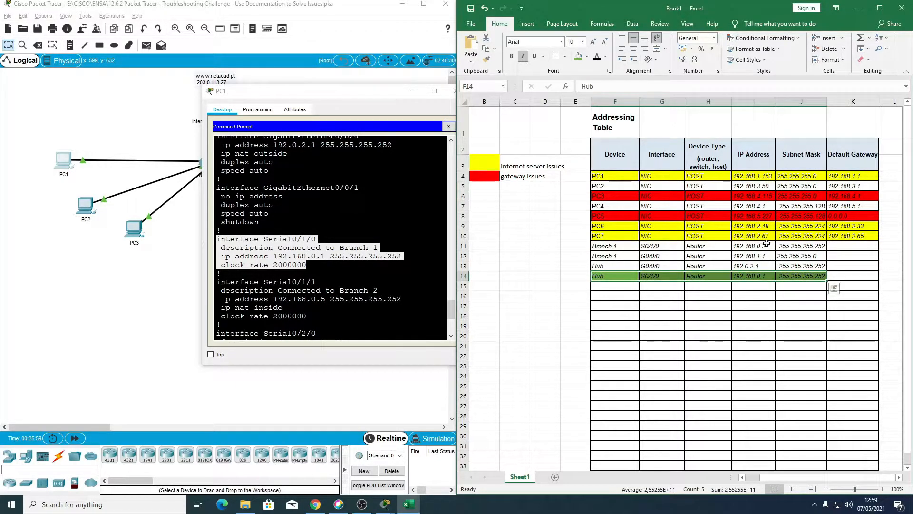
left_click_drag(818, 243, 628, 249)
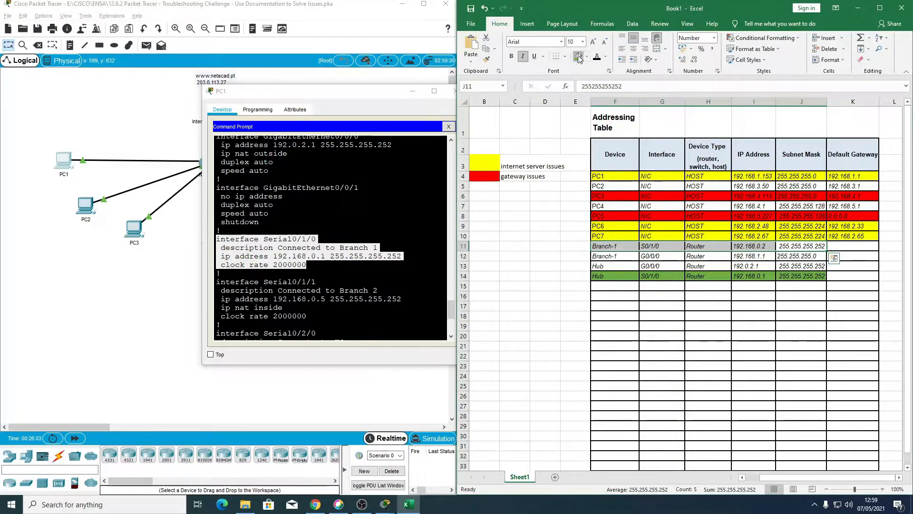
left_click(578, 56)
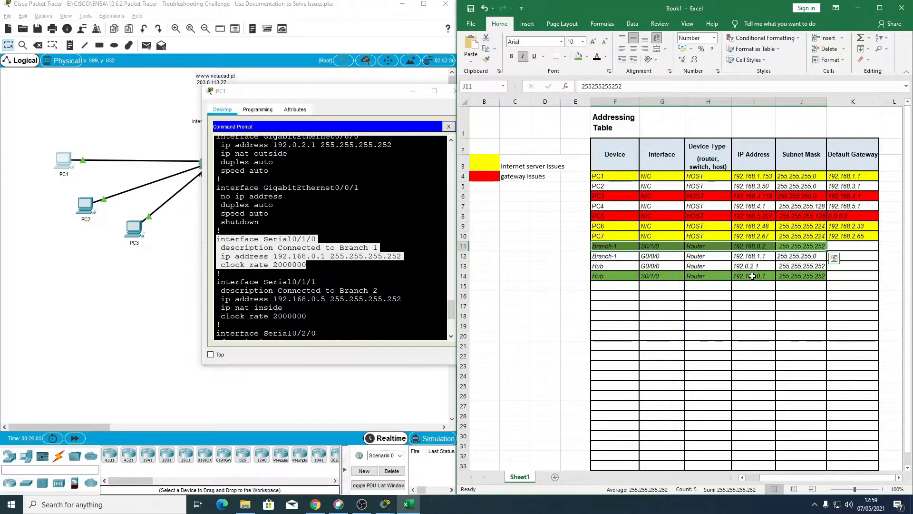
left_click(753, 292)
left_click(751, 276)
left_click(749, 247)
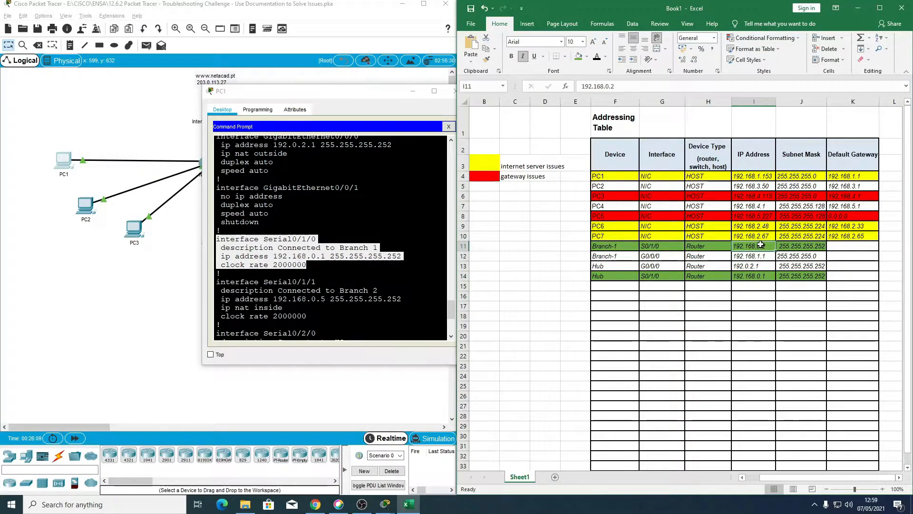
left_click(751, 276)
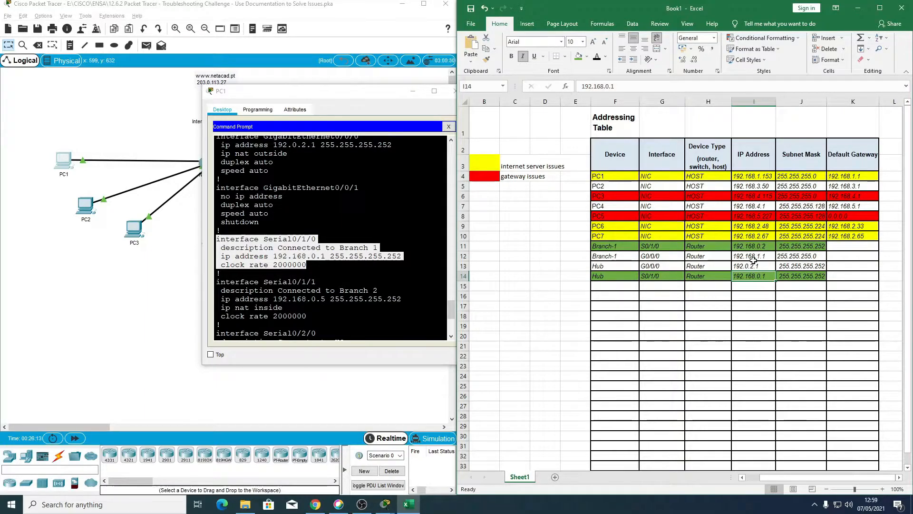
Step: Highlight the Serial0/1/1 block in the Hub configuration output and enter Hub as the device in F15
left_click(603, 287)
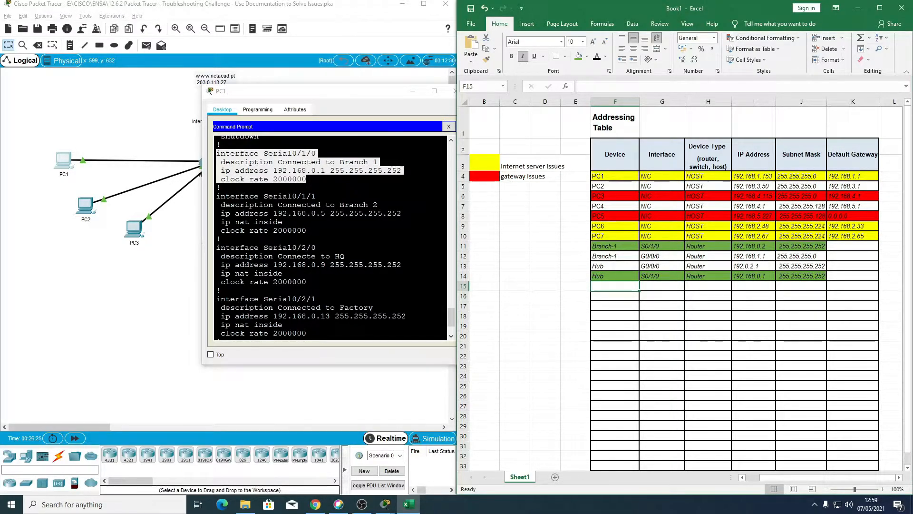
scroll(251, 136, "down", 1)
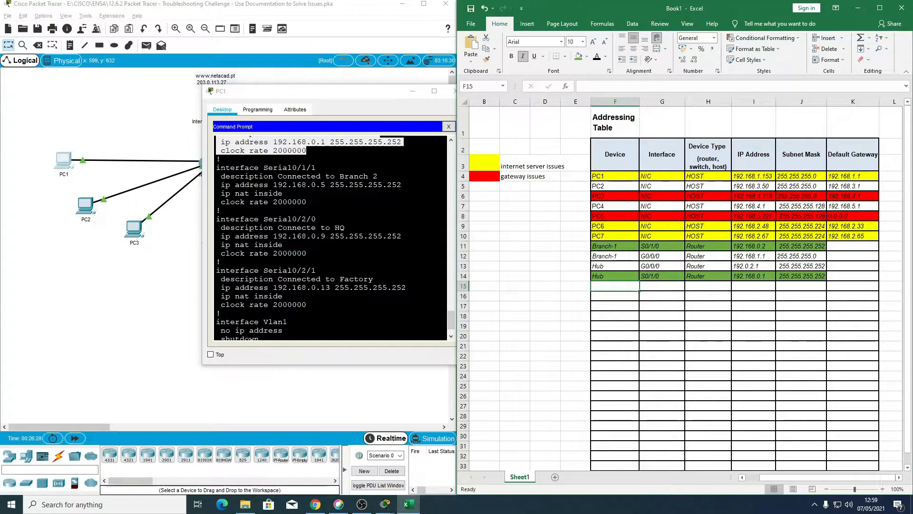
left_click_drag(217, 167, 283, 193)
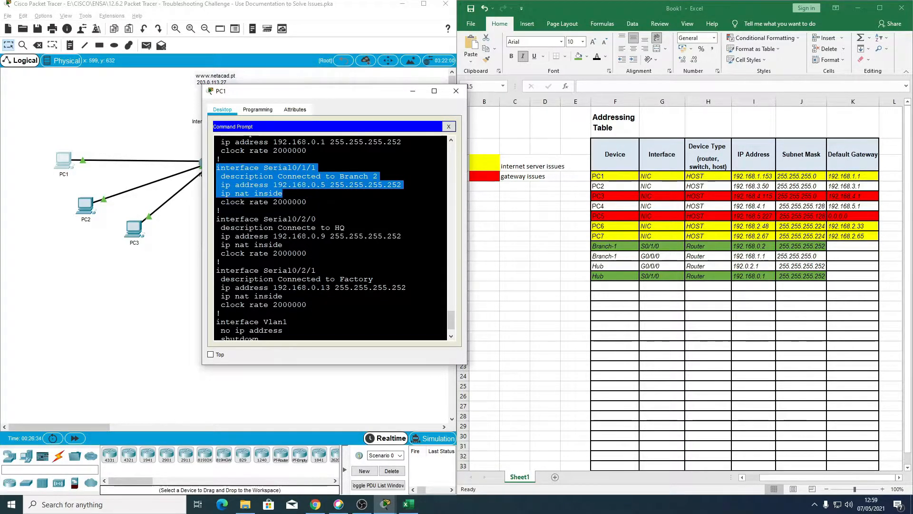
left_click(618, 288)
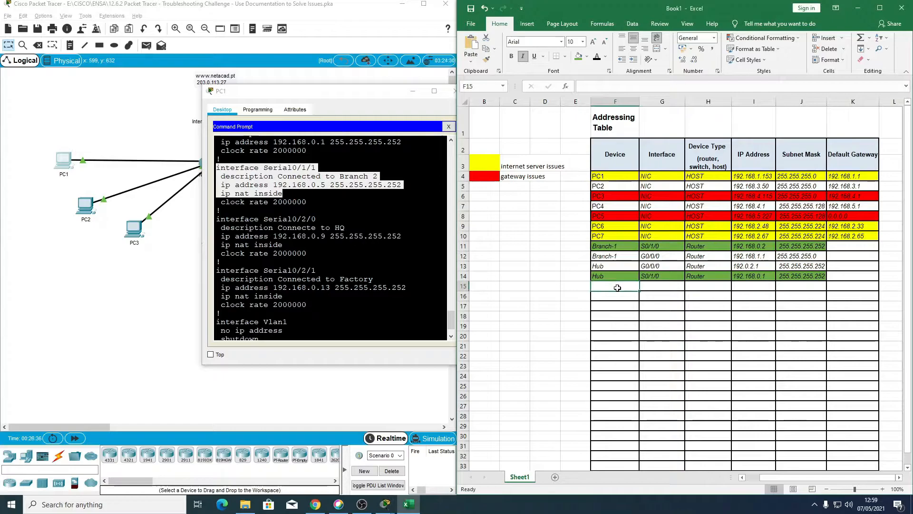
type("Hub")
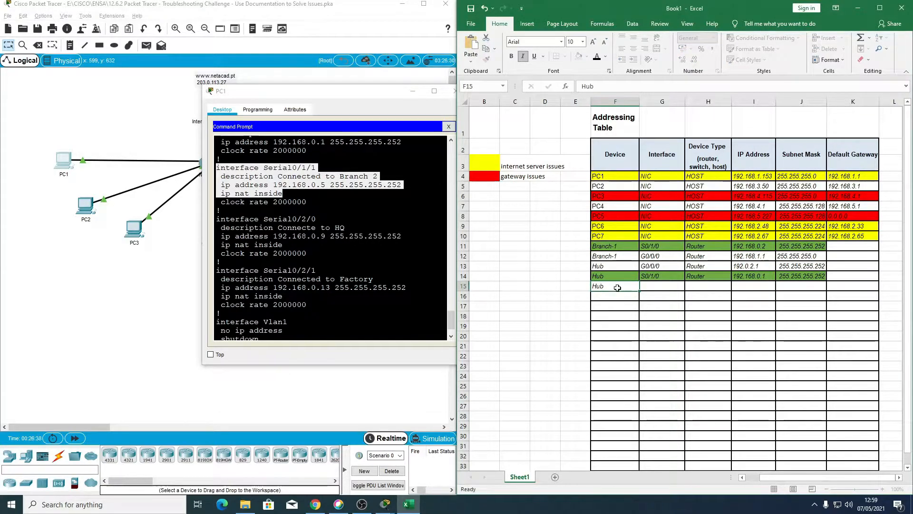
key("Tab")
Step: Enter S0/1/1 as the interface and Router as the device type for the Hub entry in row 15
type("s0/1/0")
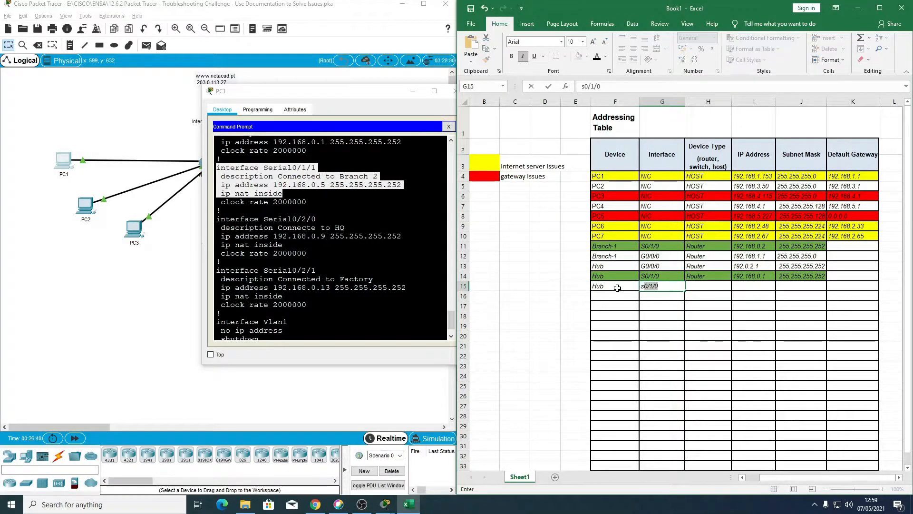
key("BackSpace")
key("BackSpace")
type("S0/1/11")
key("Tab")
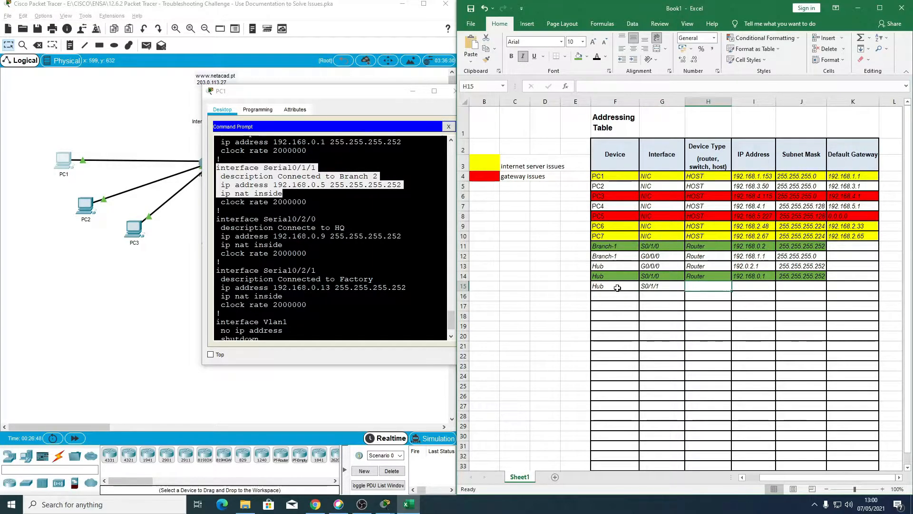
type("Router")
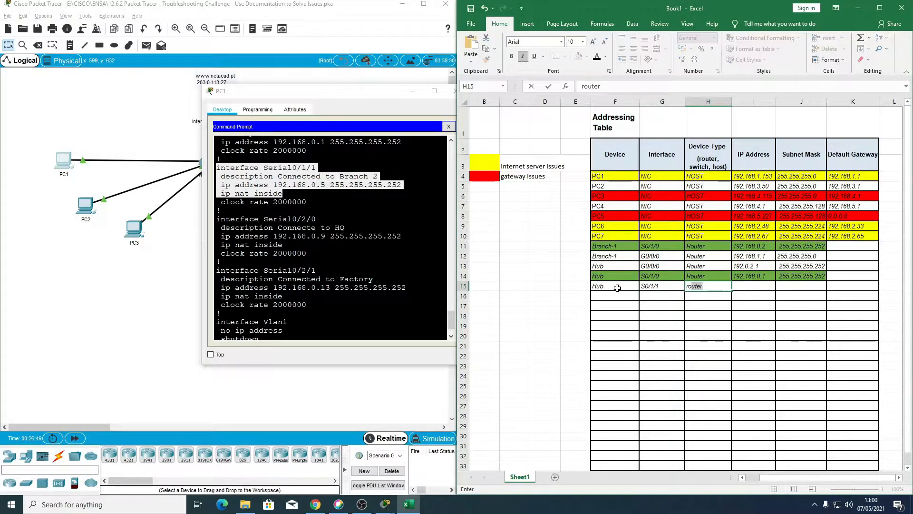
key("Tab")
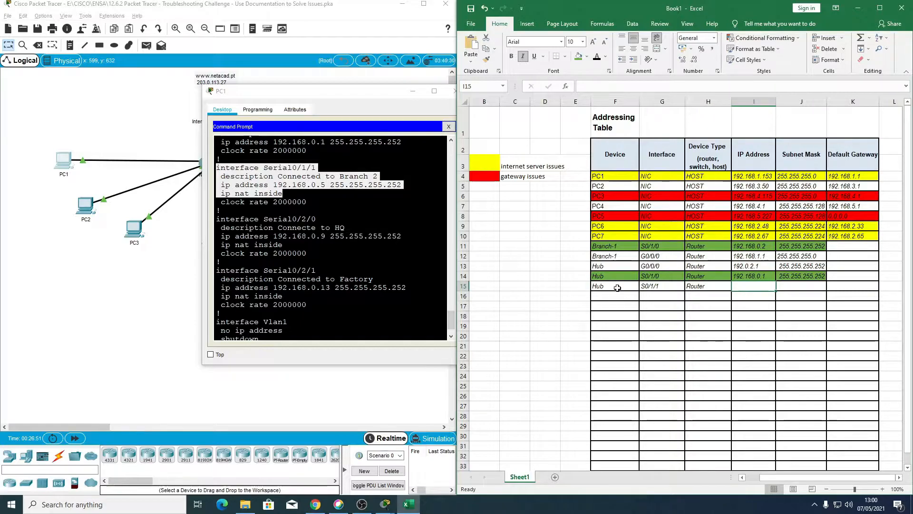
Step: Enter IP address 192.168.0.5 and subnet mask 255.255.255.252 for Hub's S0/1/1 in row 15
type("192.16")
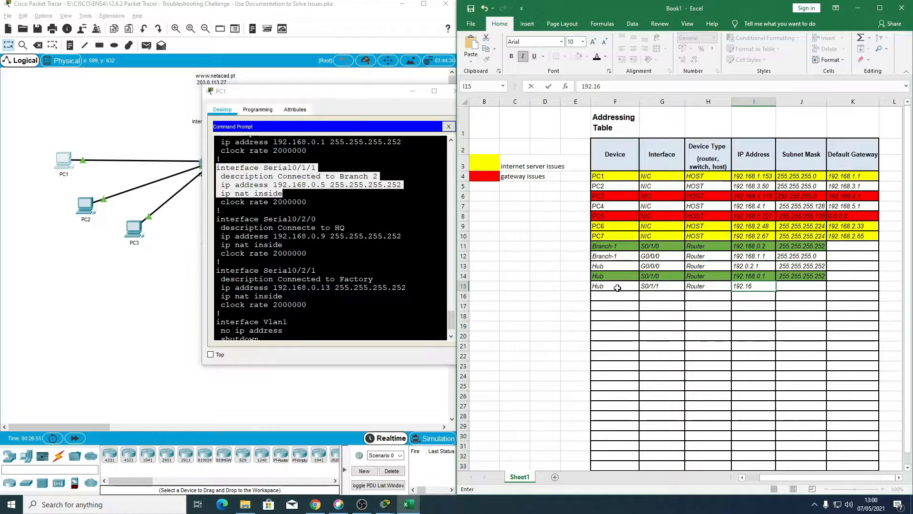
type("8.0.5")
key("Tab")
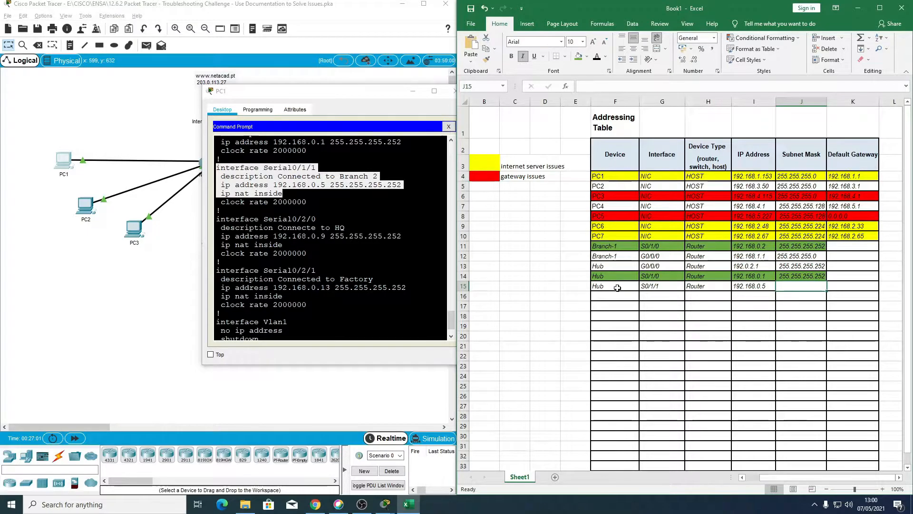
type("255.255.255.252")
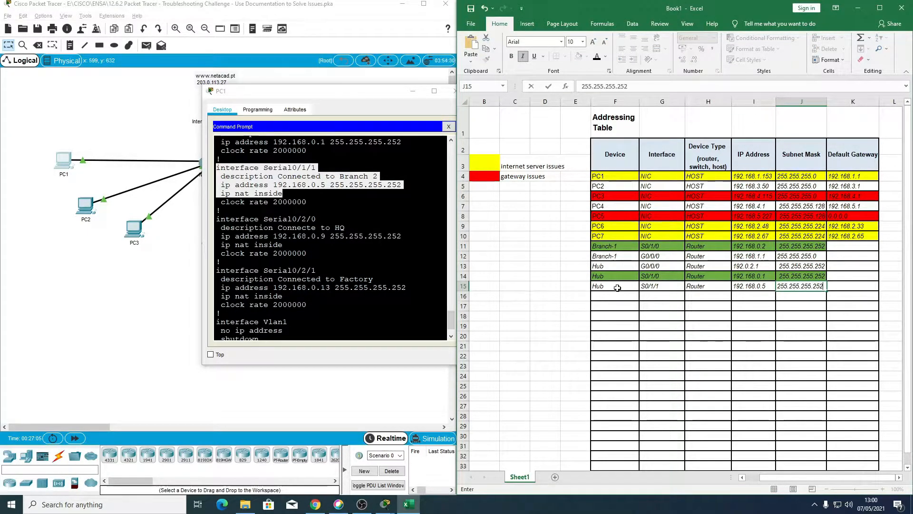
key("Return")
Step: Label the Hub S0/1/1 entry with its connected site, Branch 2, in E15 beside the table
key("Left")
key("Left")
key("Up")
key("Right")
key("Left")
key("Down")
key("Left")
key("Left")
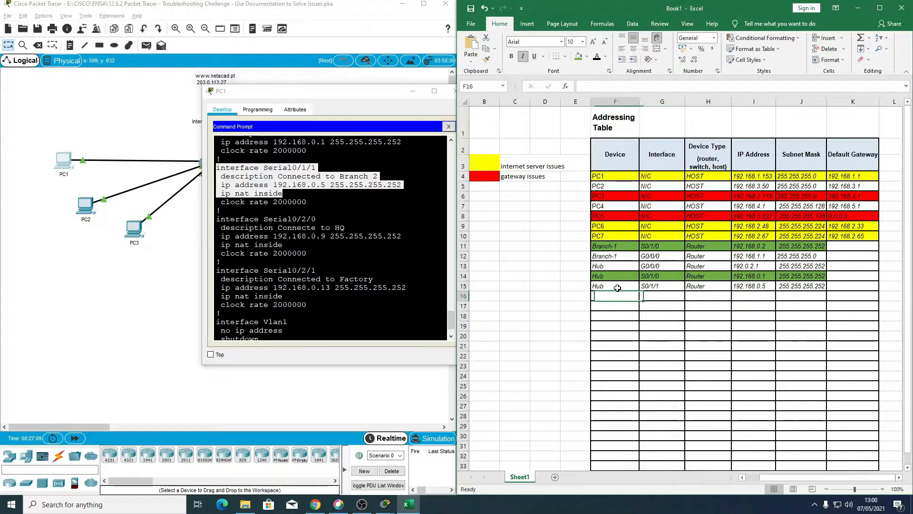
key("Up")
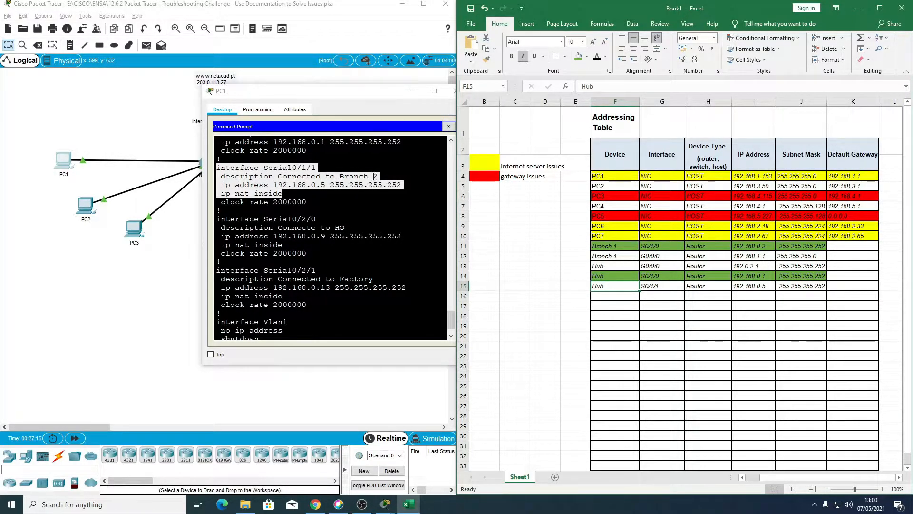
left_click(570, 287)
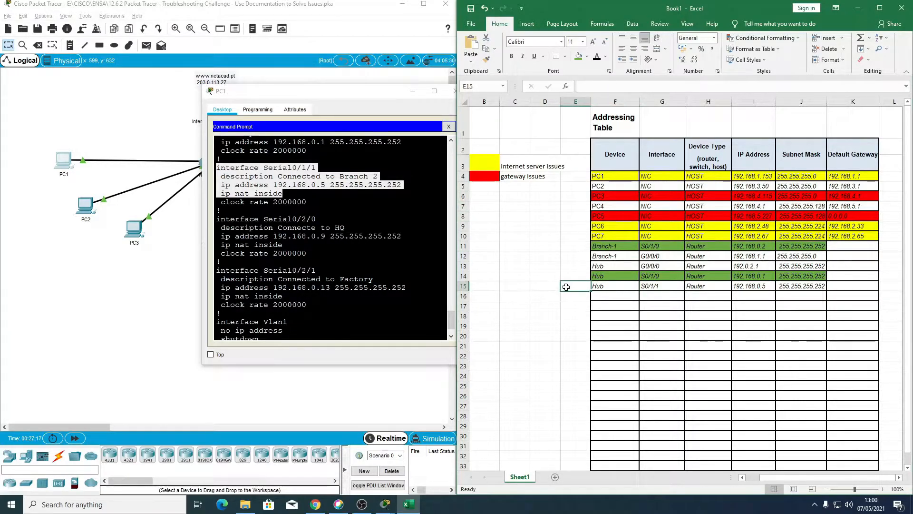
type("B")
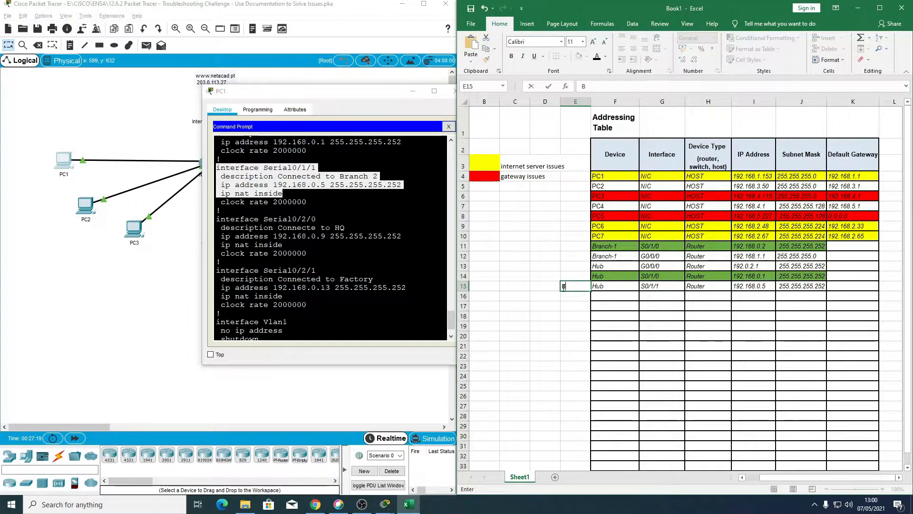
type("ranch 2")
key("Return")
key("Right")
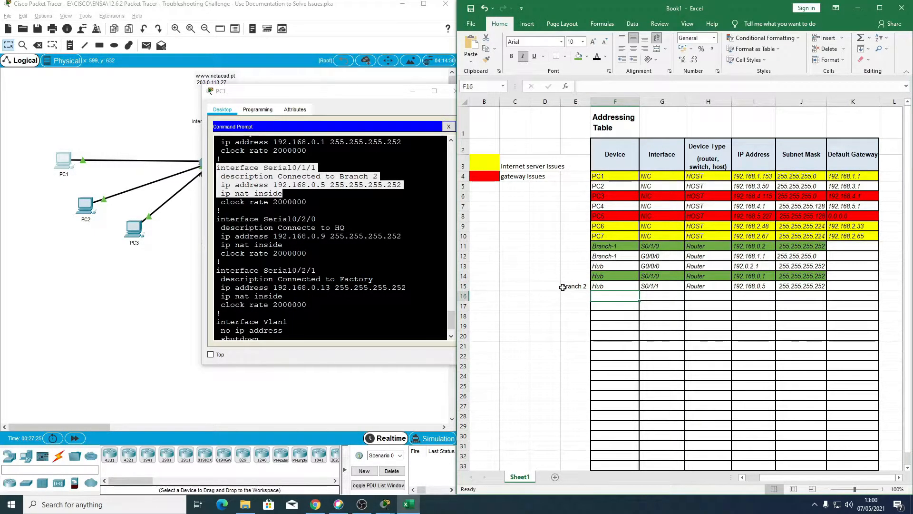
Step: Highlight the Serial0/2/0 block in the Hub configuration output and enter Hub as the device in F16
left_click(352, 267)
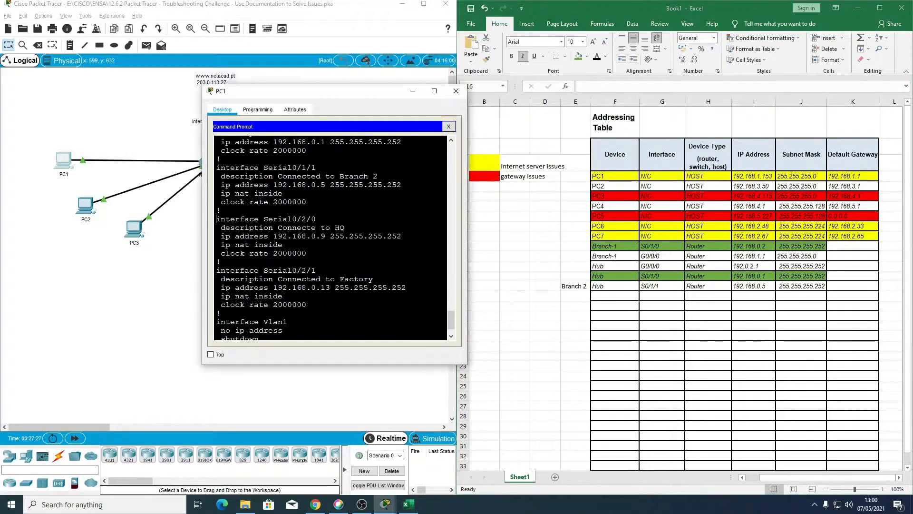
scroll(352, 266, "down", 1)
scroll(236, 206, "down", 1)
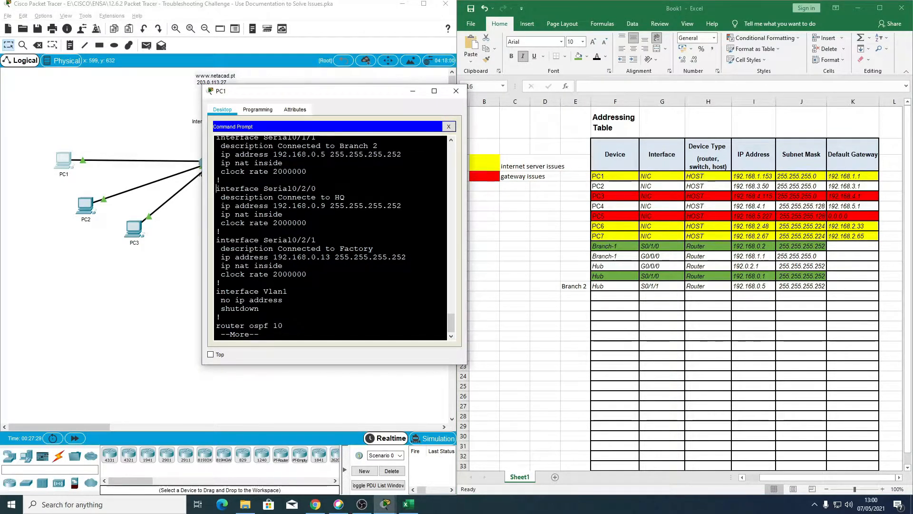
left_click_drag(216, 188, 307, 222)
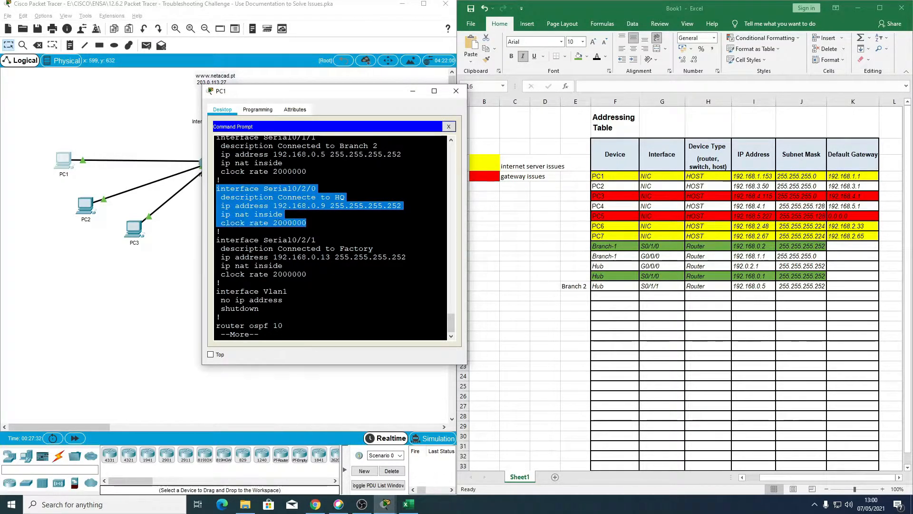
left_click(306, 223)
left_click_drag(216, 188, 307, 222)
left_click(611, 296)
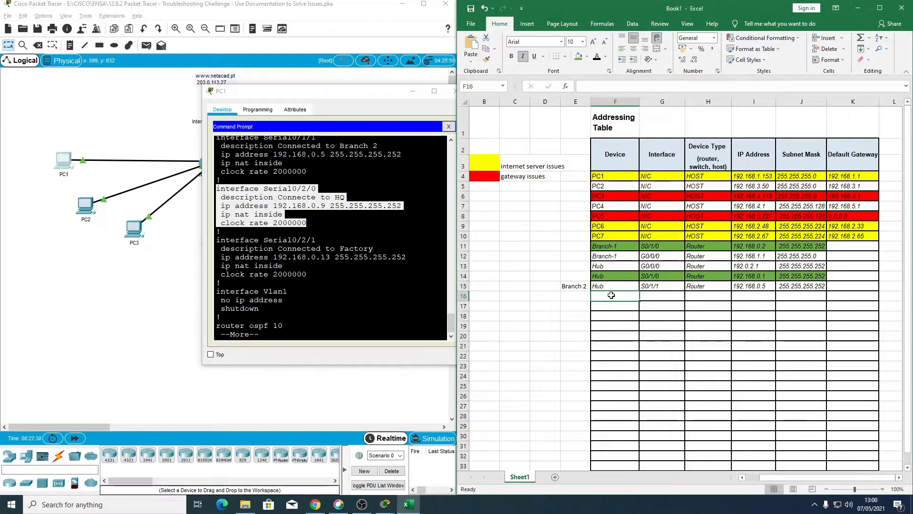
type("Hub")
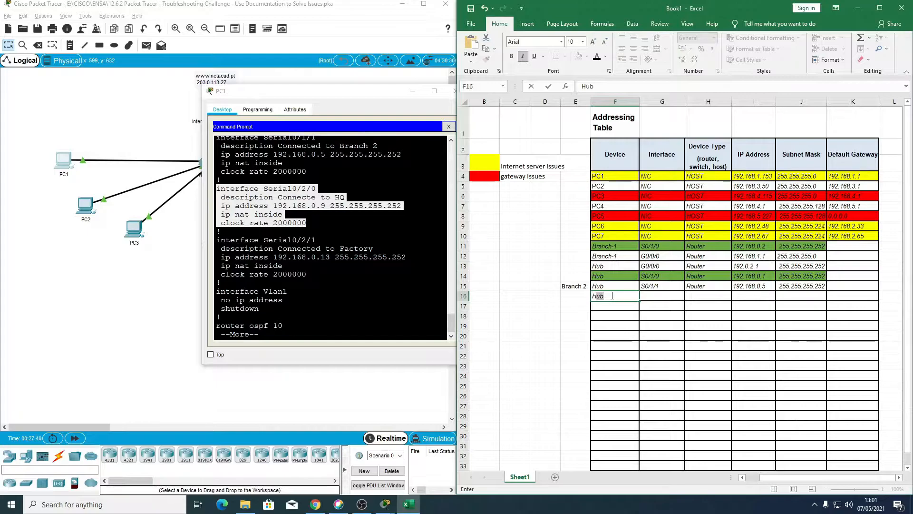
key("Tab")
Step: Enter S0/2/0 as the interface and Router as the device type for the Hub entry in row 16
type("S0/2")
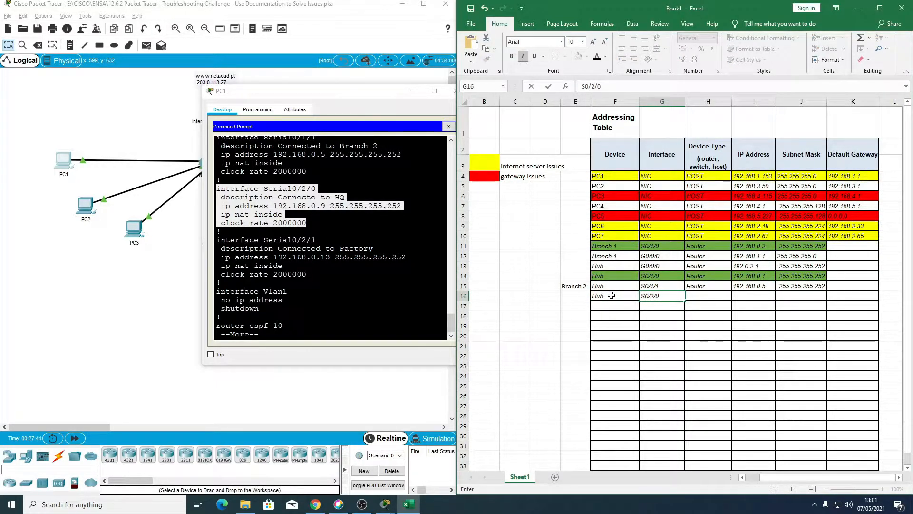
key("Tab")
type("Router")
key("Tab")
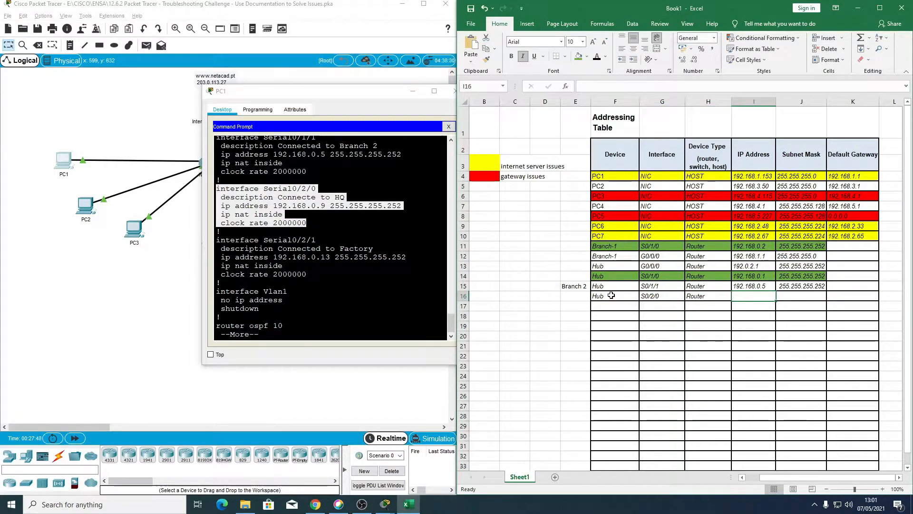
Step: Enter IP address 192.168.0.9 and subnet mask 255.255.255.252 for Hub's S0/2/0 in row 16
type("192.168.0.9")
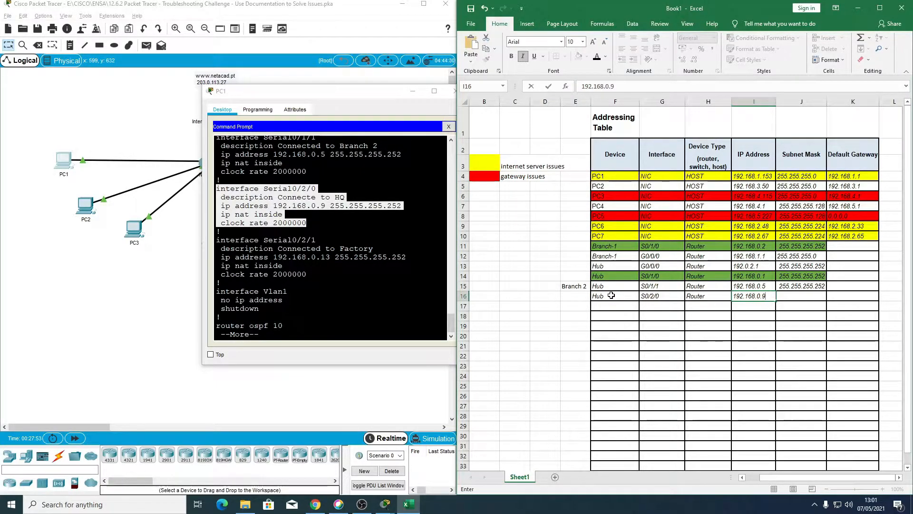
key("Tab")
type("255.255.255.252")
key("Return")
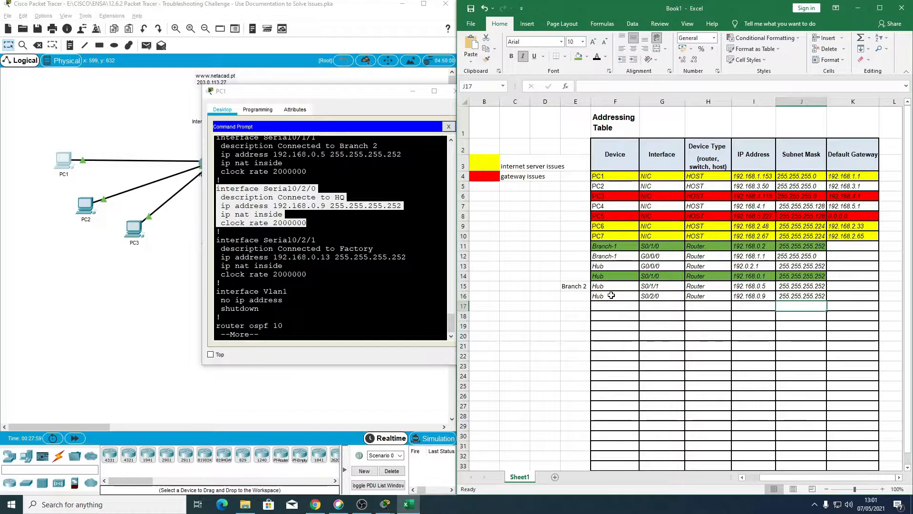
Step: Label the Hub S0/2/0 entry with its connected site, HQ, in E16 beside the table
key("Left")
key("Left")
key("Left")
key("Left")
key("Up")
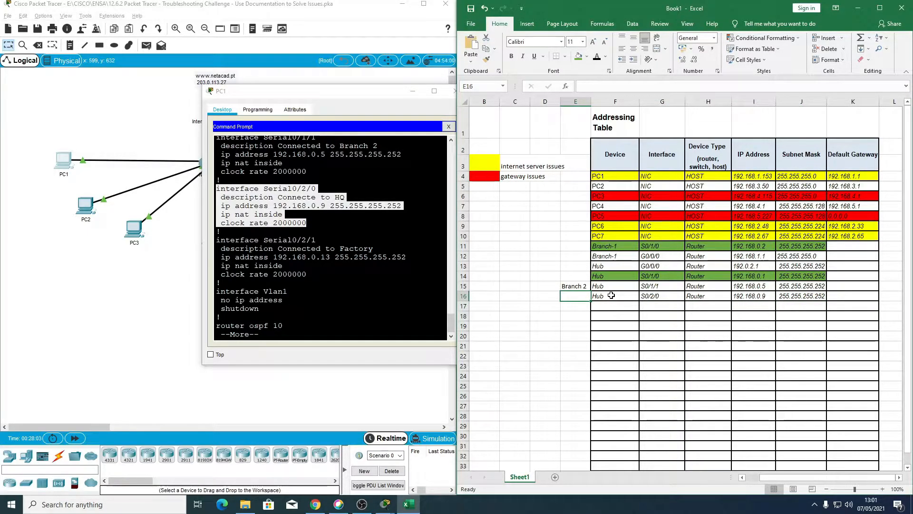
type("HQ")
key("Return")
key("Right")
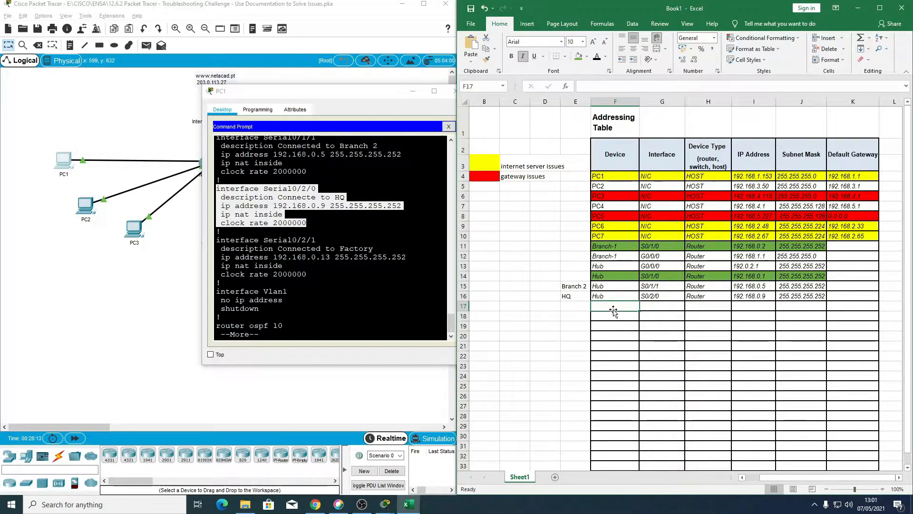
Step: Add a Hub entry in row 17 with interface S0/2/1 and device type Router
type("Hub")
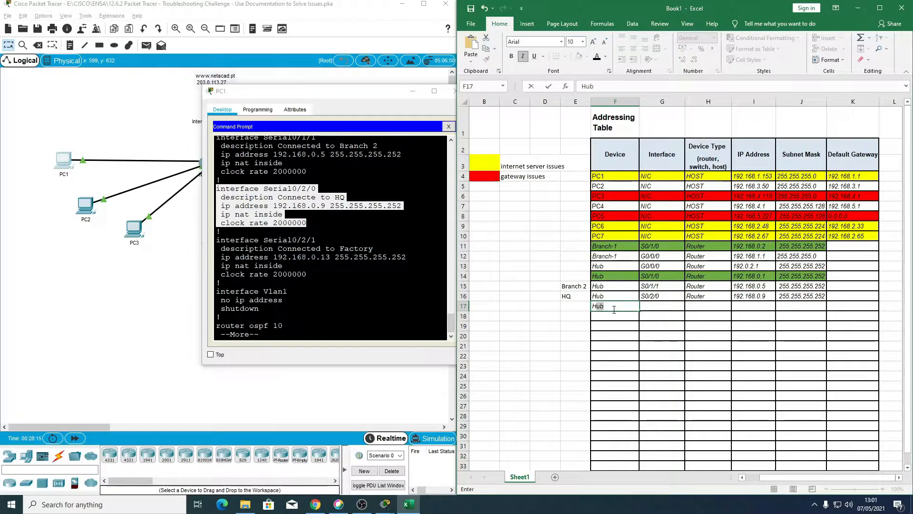
key("Tab")
type("S")
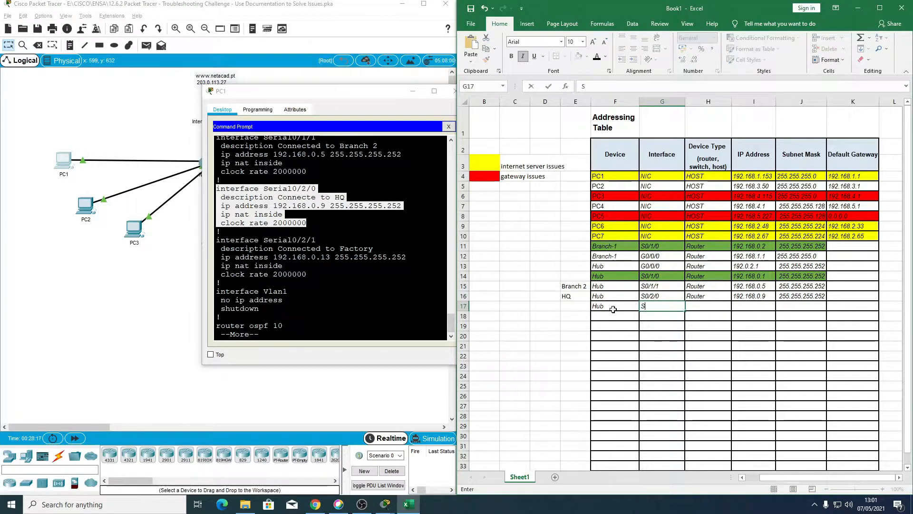
type("-")
key("BackSpace")
type("0/2/1")
key("Tab")
type("Router")
key("Tab")
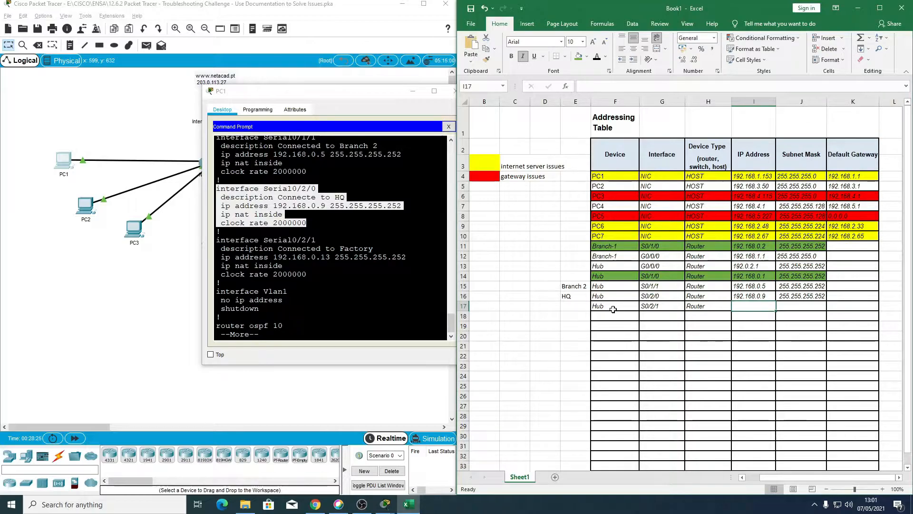
Step: Enter IP address 192.168.0.13 and subnet mask 255.255.255.252 for Hub's S0/2/1 in row 17
type("19")
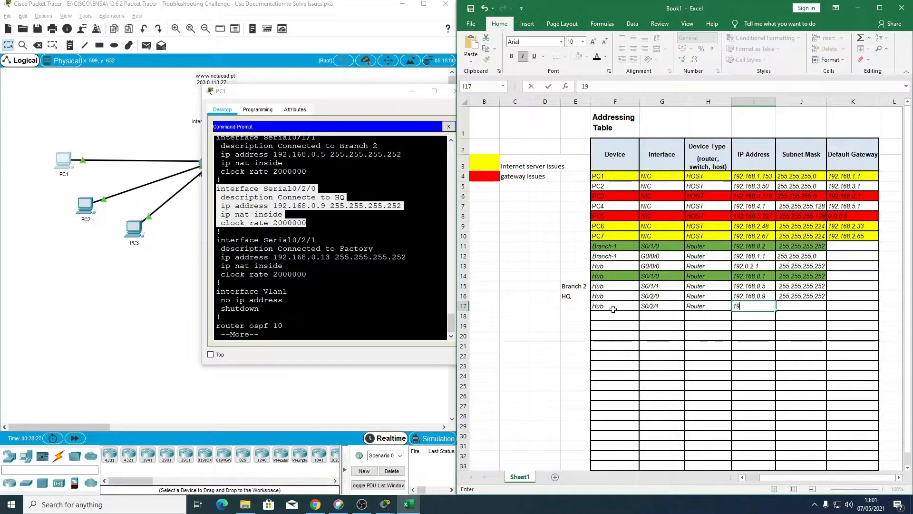
type("2.168.0.134")
key("Tab")
type("255.255.255.25")
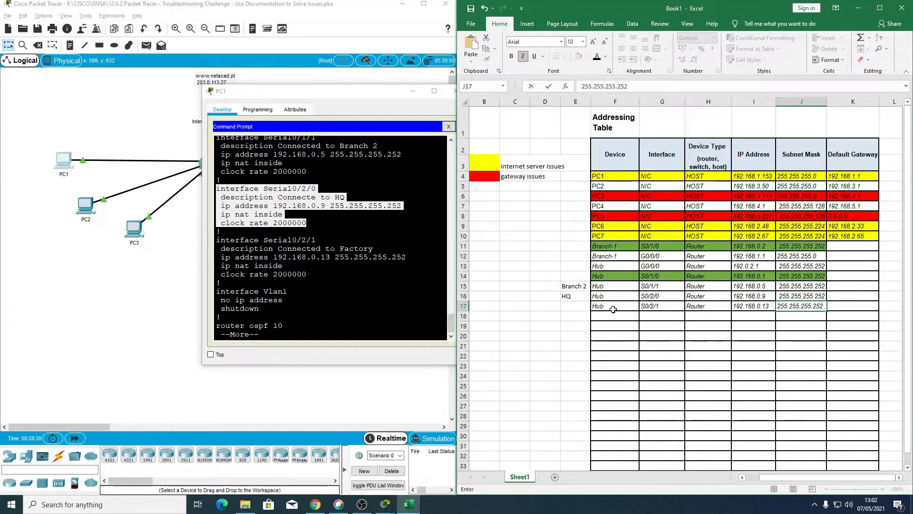
type("2")
key("Return")
Step: Label the Hub S0/2/1 entry with its connected site, Factory, in E17 beside the table
key("Left")
key("Left")
key("Left")
key("Left")
key("Left")
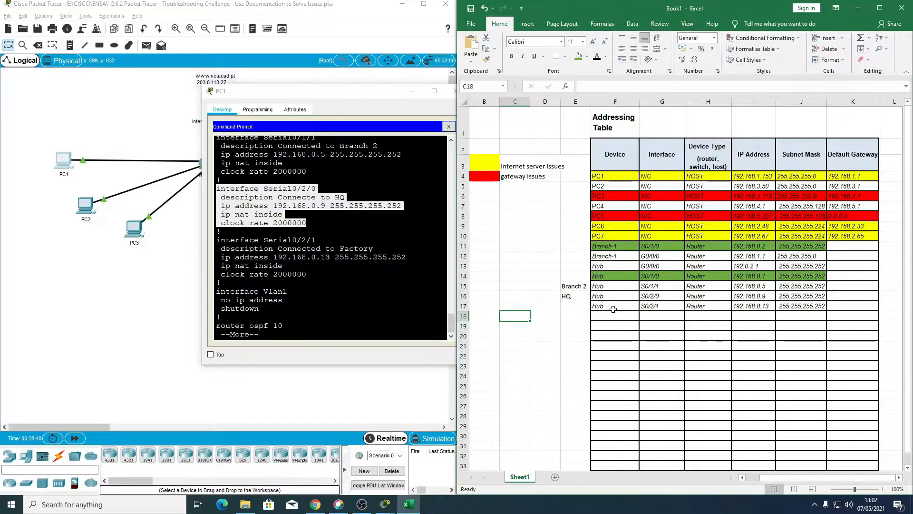
key("Right")
key("Up")
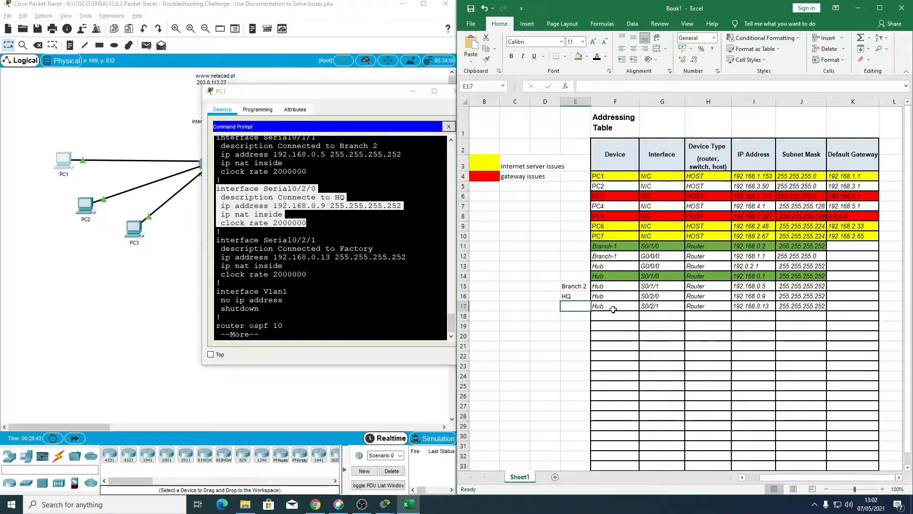
type("Factor")
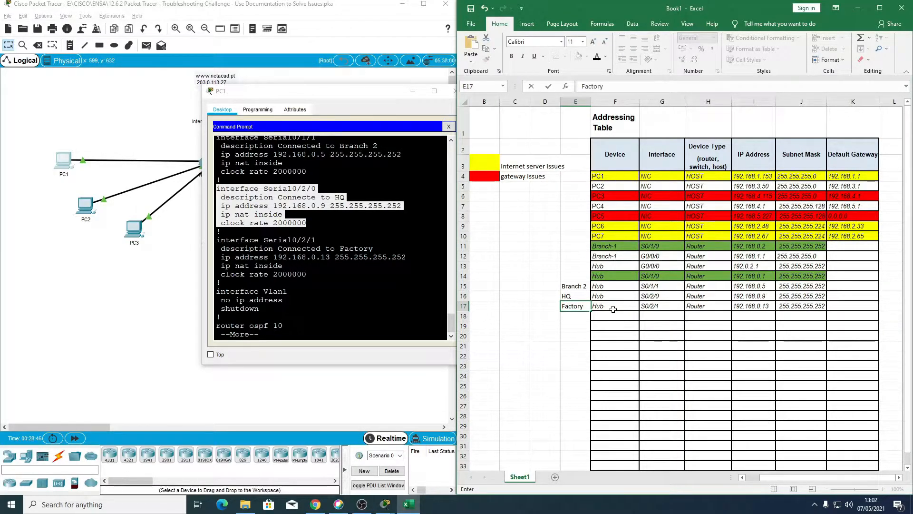
type("y")
key("Return")
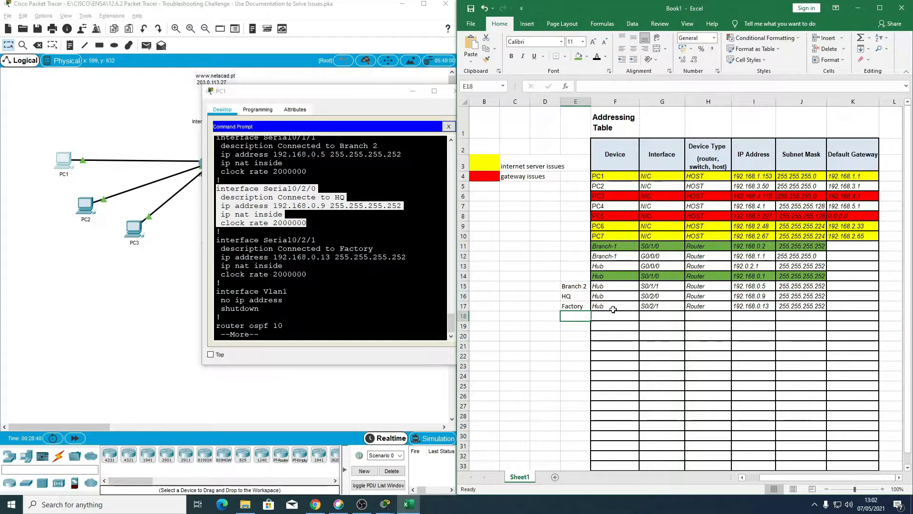
Step: Page through the rest of the Hub router's running configuration, examining its OSPF, NAT, static route and access-list settings
left_click(260, 309)
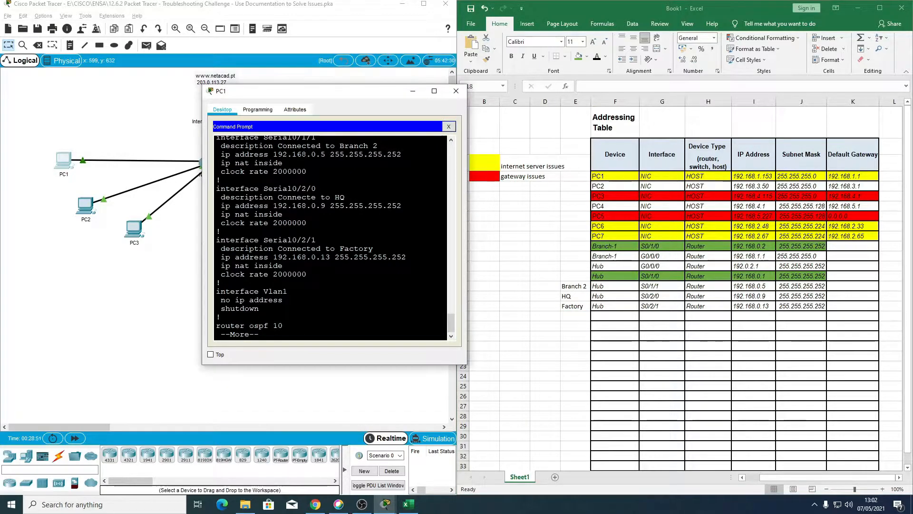
key("Return")
key("Return")
key("Return")
key("Return")
key("Return")
key("Return")
key("Return")
key("Return")
key("Return")
key("Return")
key("Return")
key("Return")
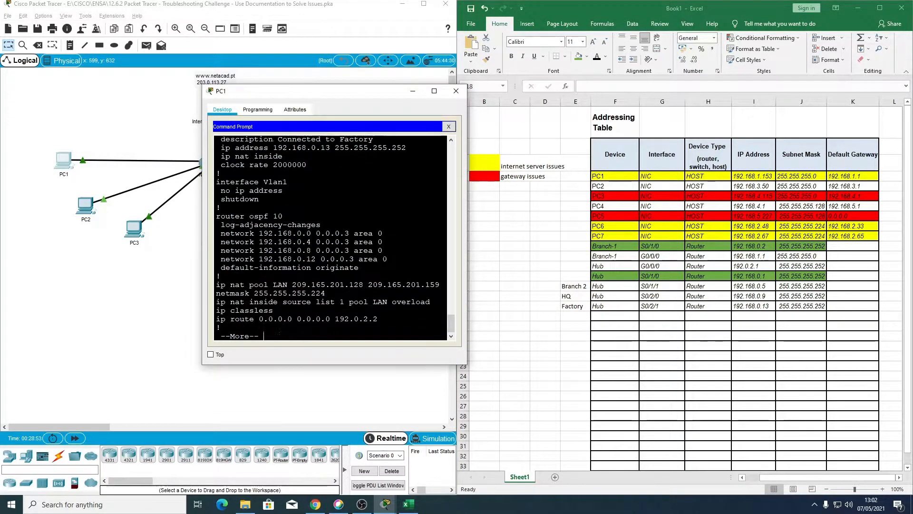
key("Return")
key("Return")
key("Return")
key("Return")
key("Return")
key("Return")
key("Return")
key("Return")
key("Return")
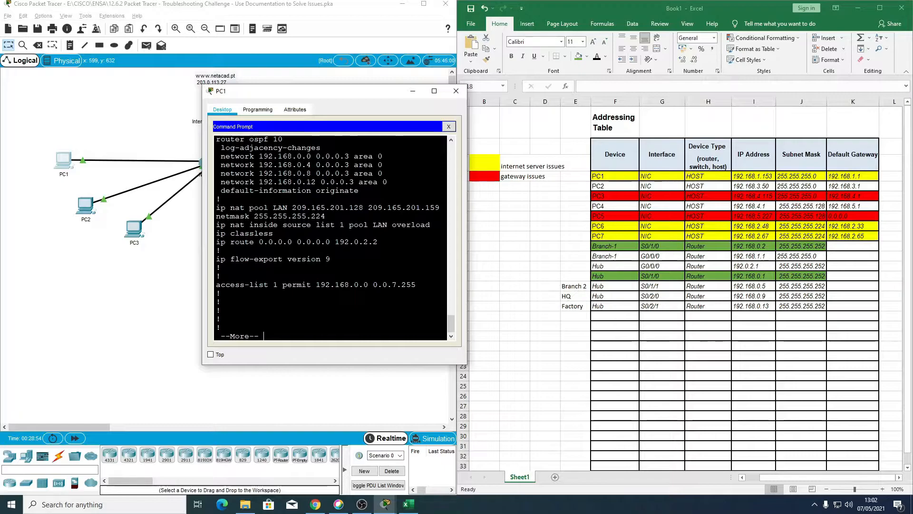
Step: Close PC1's window and open the Command Prompt on PC2
left_click(456, 92)
left_click(233, 334)
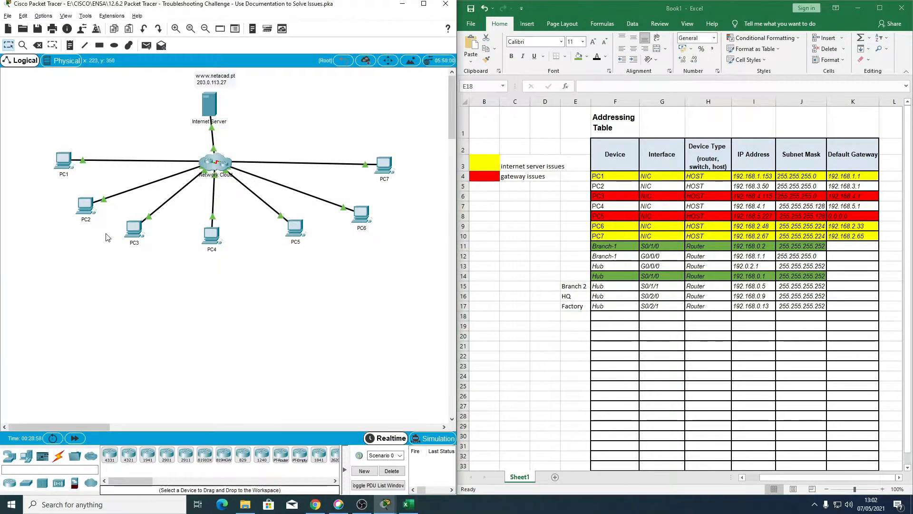
double_click(85, 206)
left_click_drag(475, 108, 336, 88)
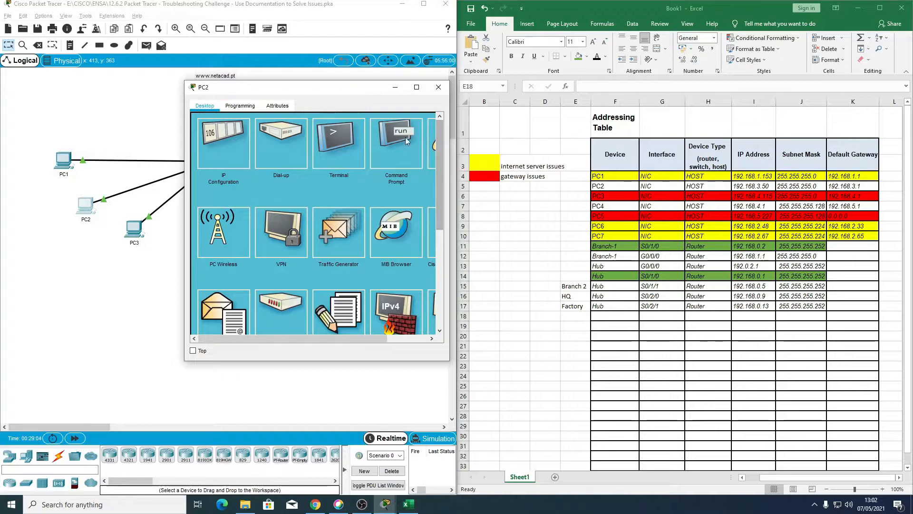
left_click_drag(348, 340, 390, 340)
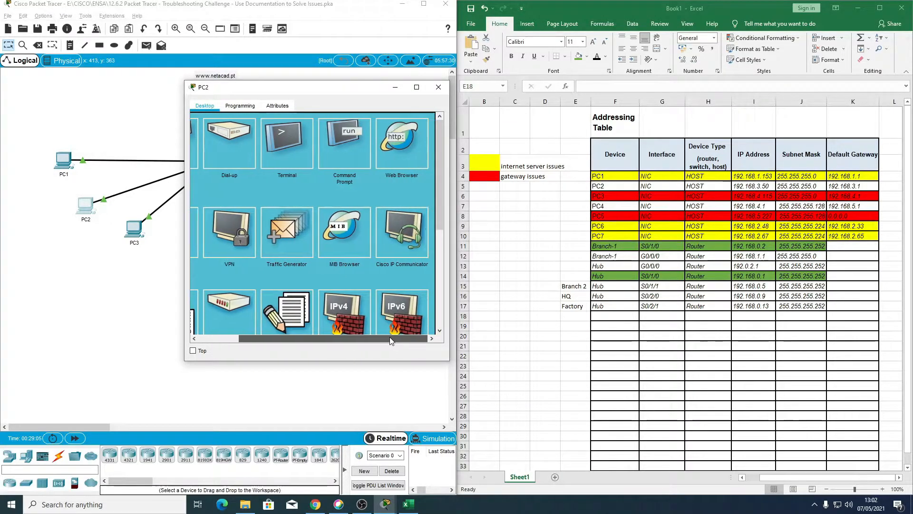
left_click(356, 138)
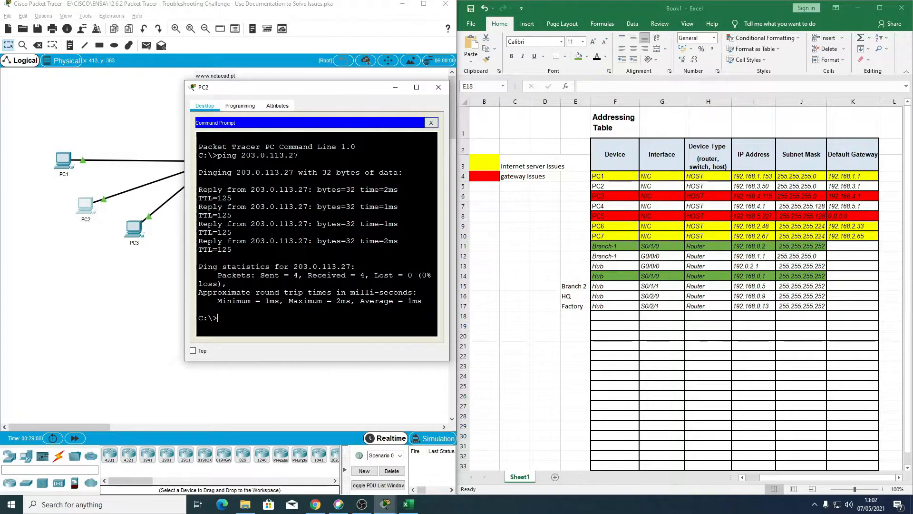
Step: Trace the route from PC2 to the internet server at 203.0.113.27 with tracert
type("trac")
type("e")
type("ro")
type("ut")
key("BackSpace")
key("BackSpace")
key("BackSpace")
key("BackSpace")
key("BackSpace")
type("rt")
left_click_drag(295, 87, 297, 120)
type("204")
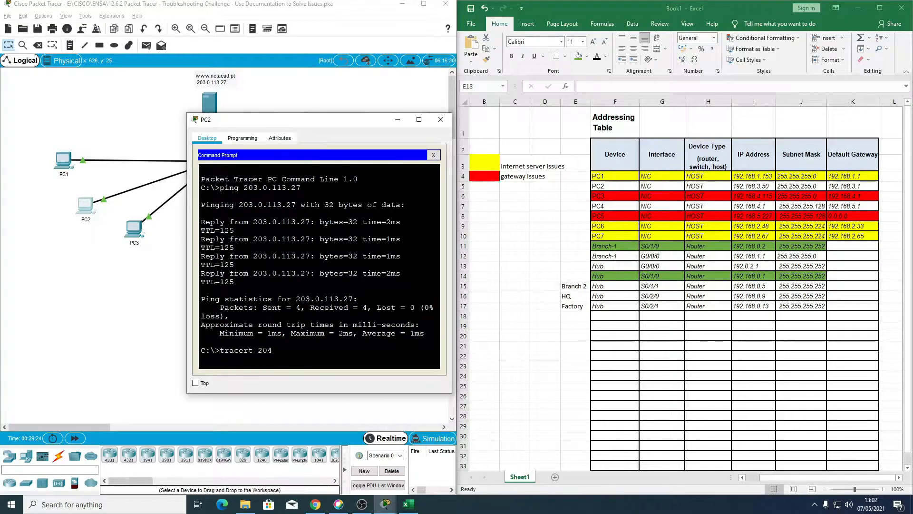
key("BackSpace")
type("3.0.113.2")
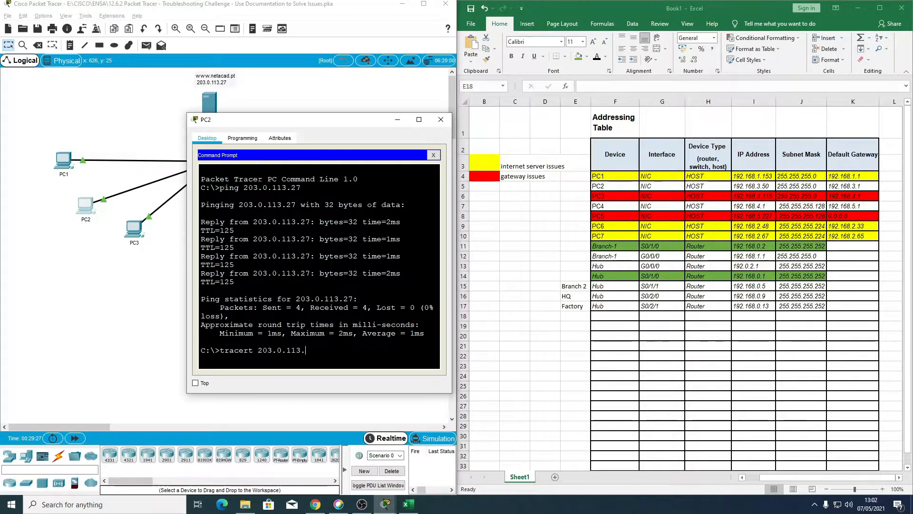
type("7")
key("Return")
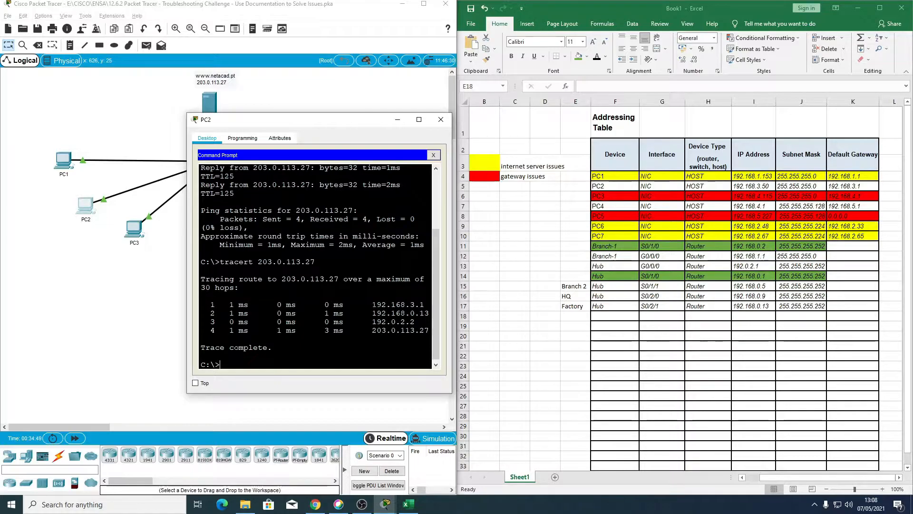
Step: Open a Telnet session from PC2 to the first hop of the trace, 192.168.3.1
left_click(221, 363)
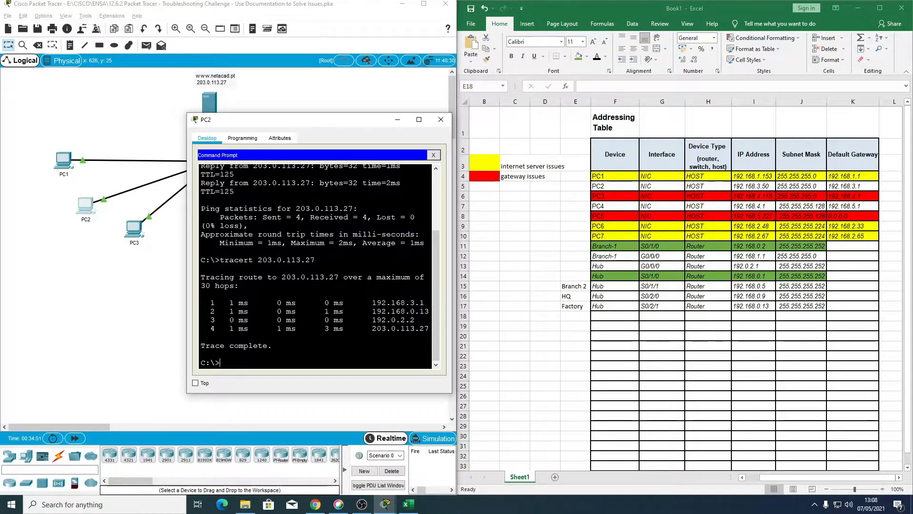
left_click_drag(372, 302, 425, 302)
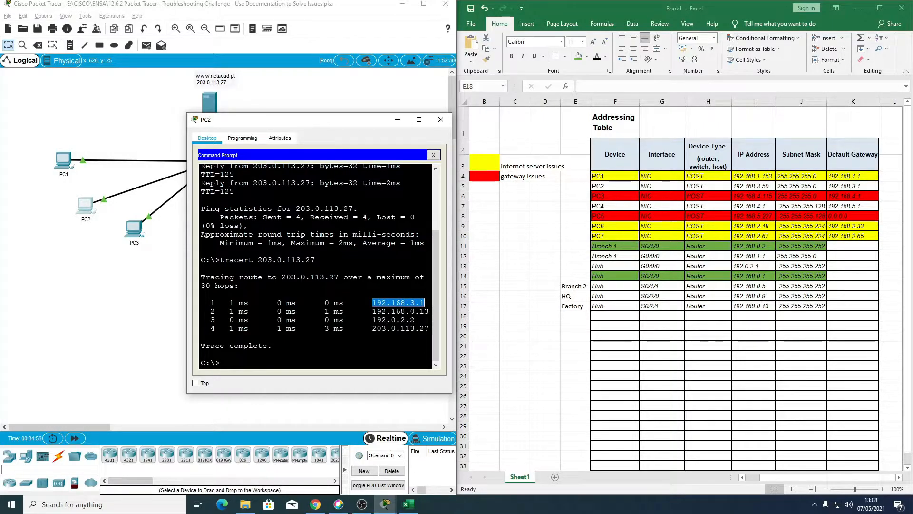
left_click(303, 369)
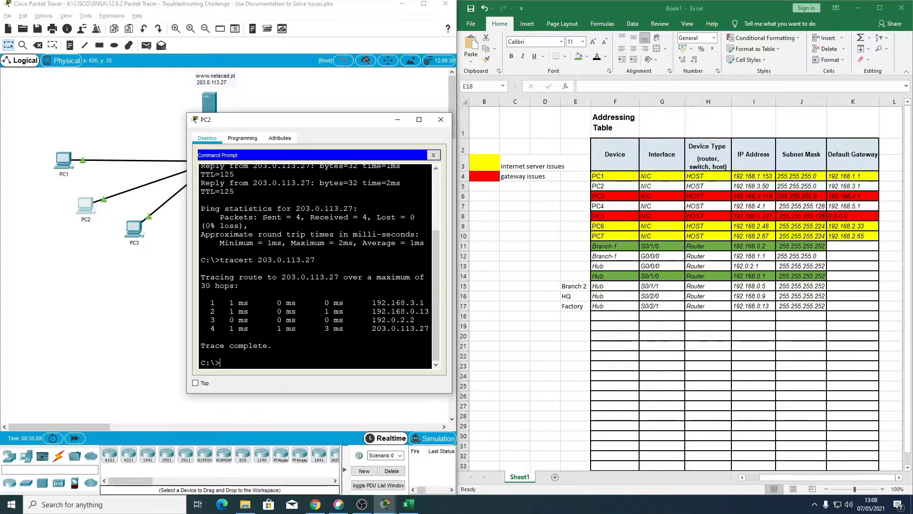
type("telnet 192.168.3.1")
key("Return")
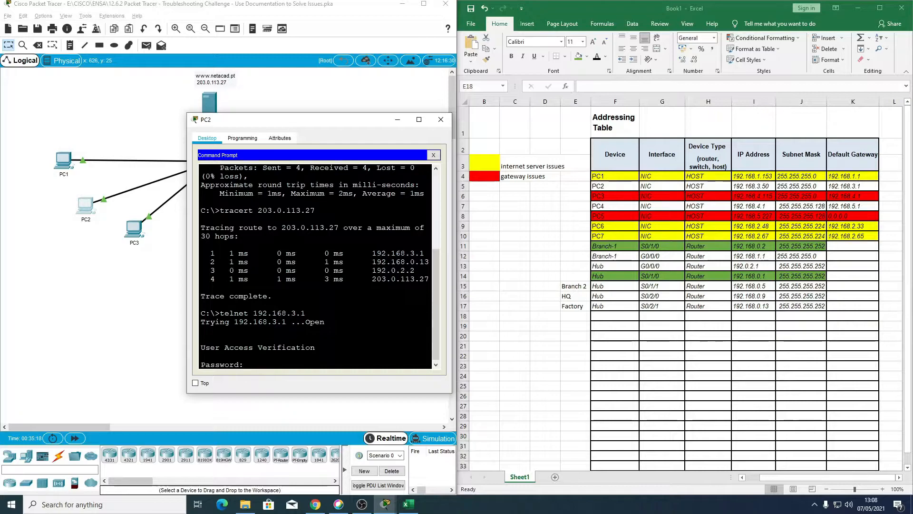
Step: Log in to the Factory router with the Telnet password and enter privileged EXEC mode with the enable password
key("Return")
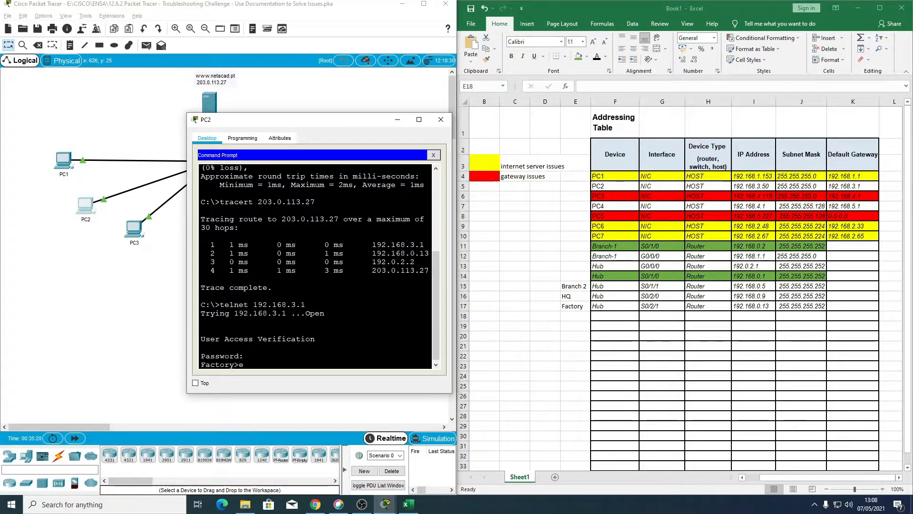
type("en")
key("Return")
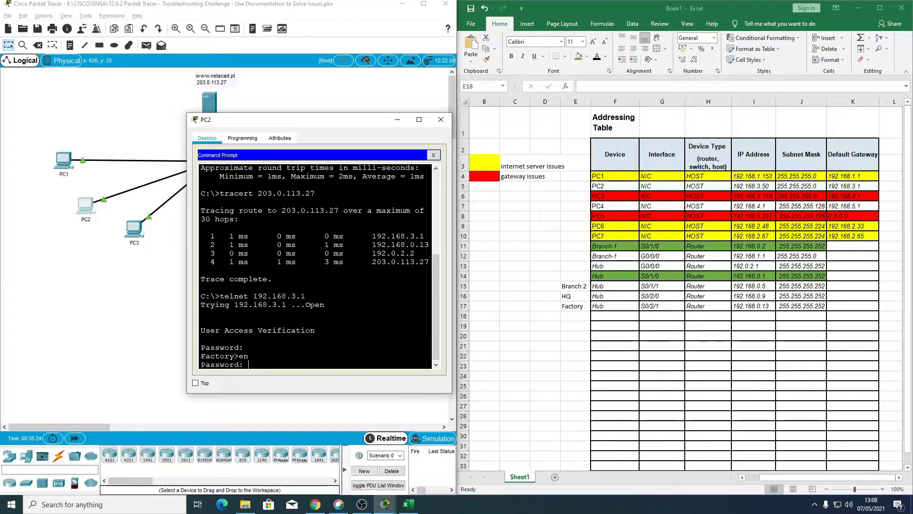
key("Return")
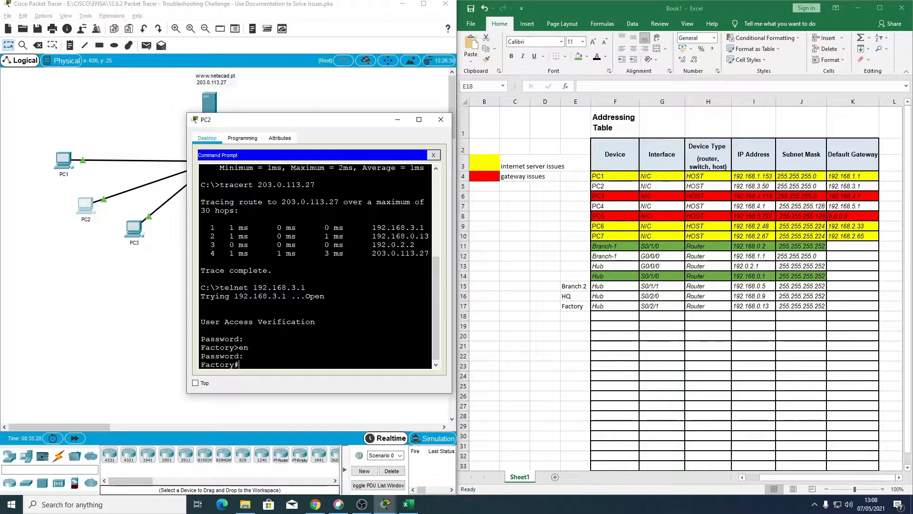
Step: Enter Factory as the device name in F18 of the Excel addressing table
double_click(608, 314)
left_click(608, 314)
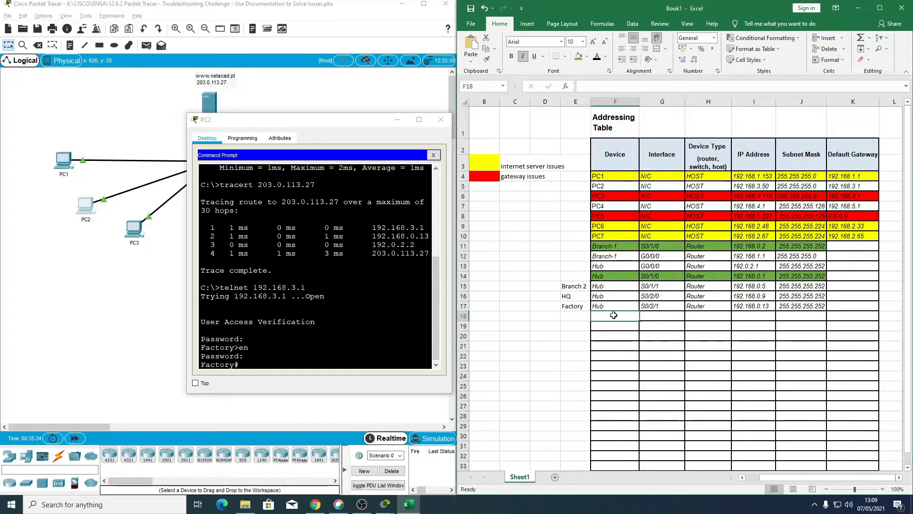
type("Factory")
left_click(614, 316)
key("Tab")
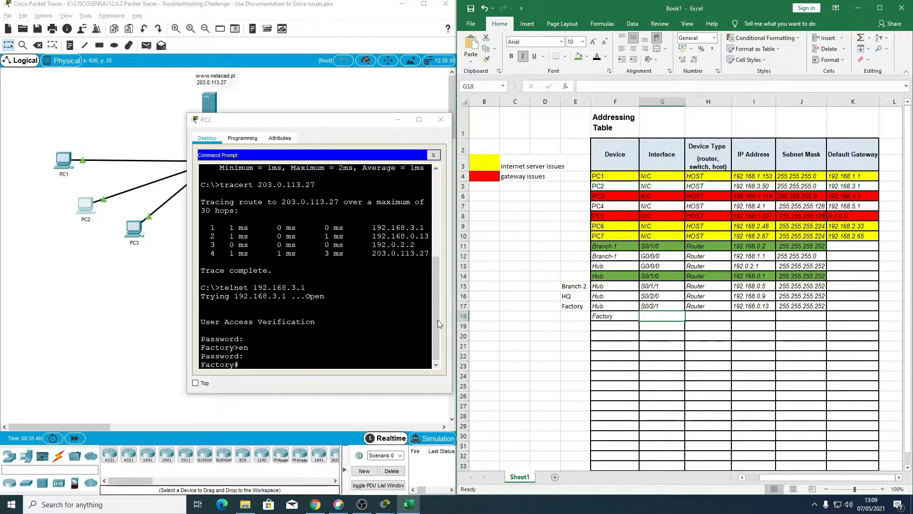
Step: Display the Factory router's running configuration with sh run and examine its interface, address and OSPF settings
left_click(361, 328)
type("sh")
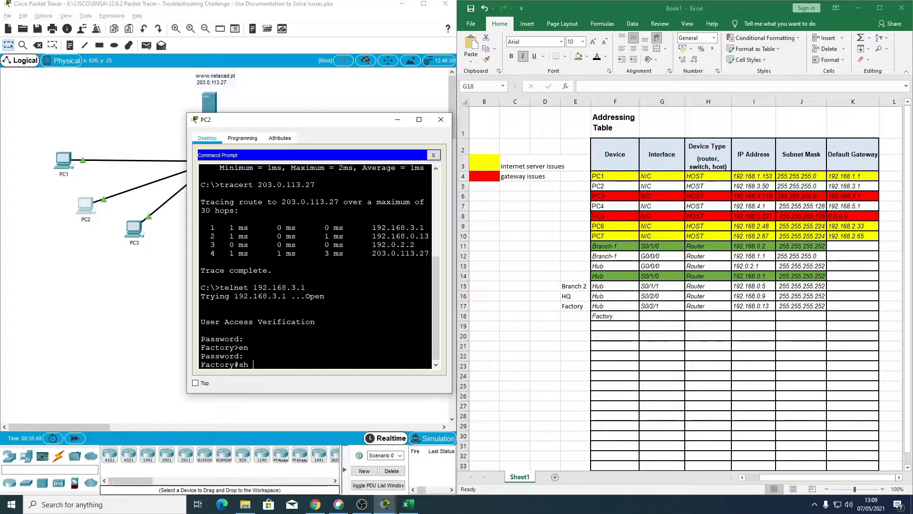
type("run")
key("Return")
key("space")
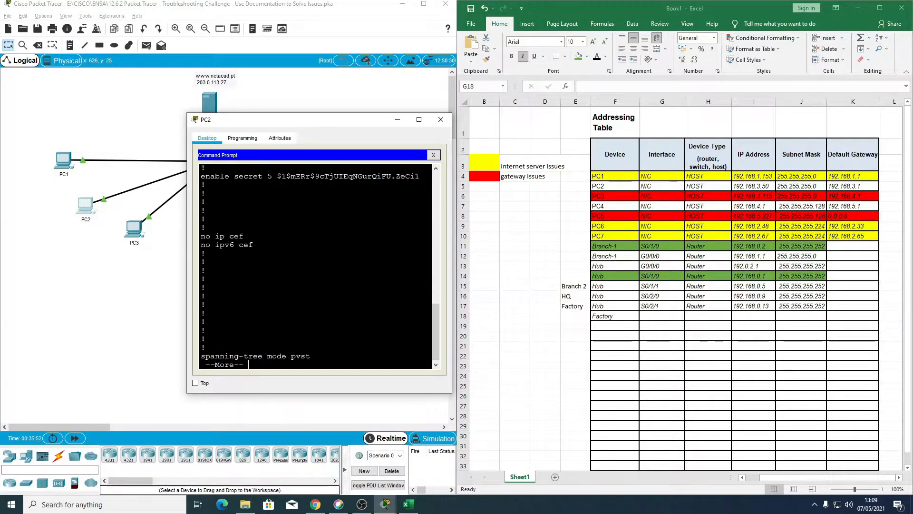
key("Return")
key("Return")
key("Return")
key("Return")
key("Return")
key("Return")
key("Return")
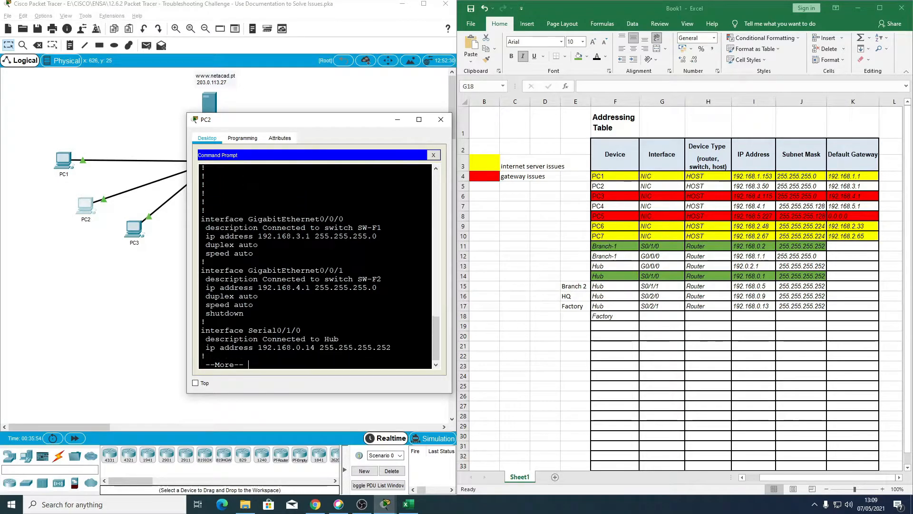
key("Return")
key("Return")
key("Return")
key("Return")
key("Return")
key("Return")
key("Return")
key("Return")
key("Return")
key("Return")
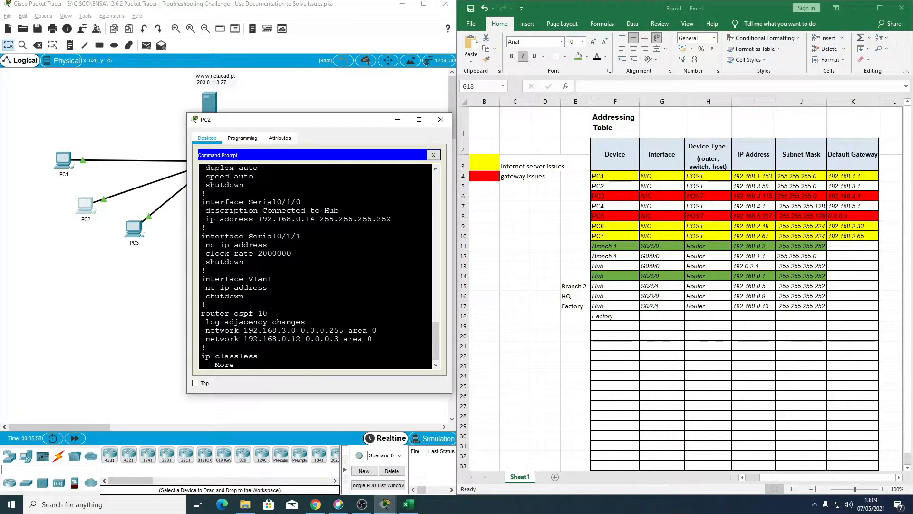
scroll(313, 266, "up", 6)
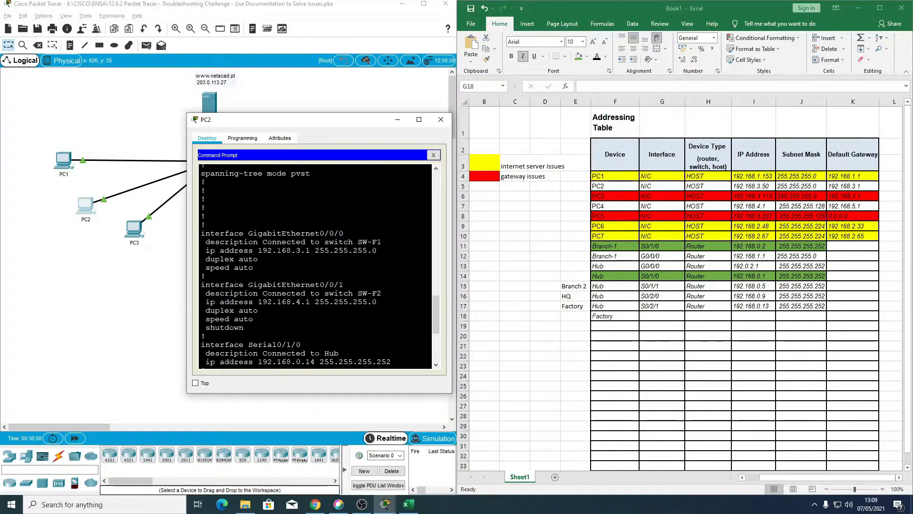
scroll(314, 266, "down", 1)
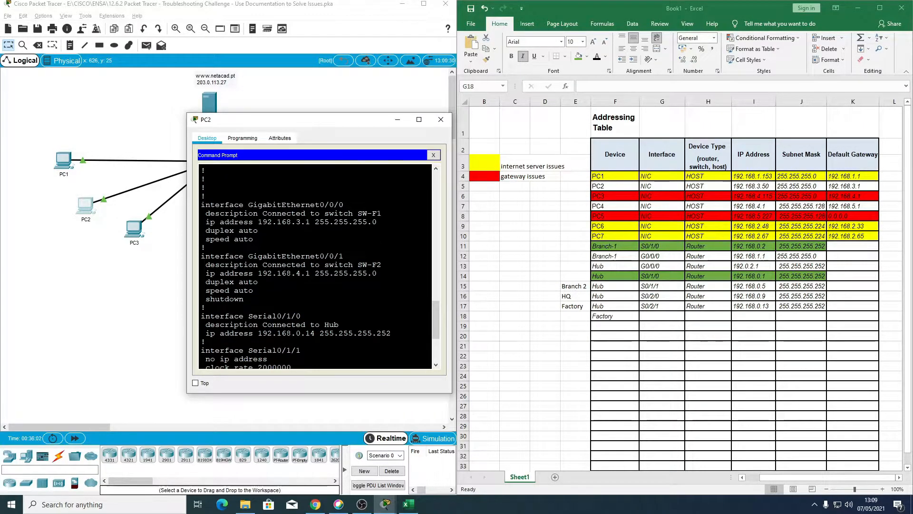
scroll(314, 267, "down", 1)
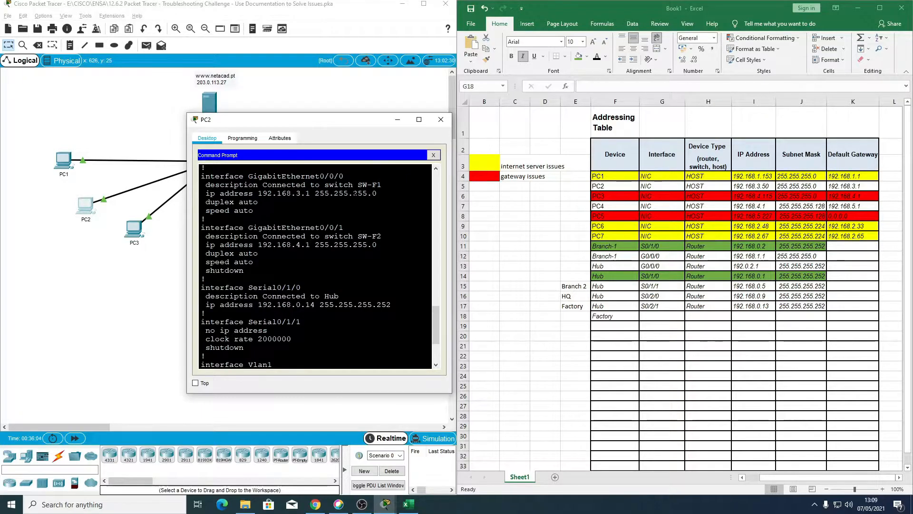
Step: Enter interface G0/0/0 and device type Router for the Factory entry in row 18 of the Excel table
left_click(651, 317)
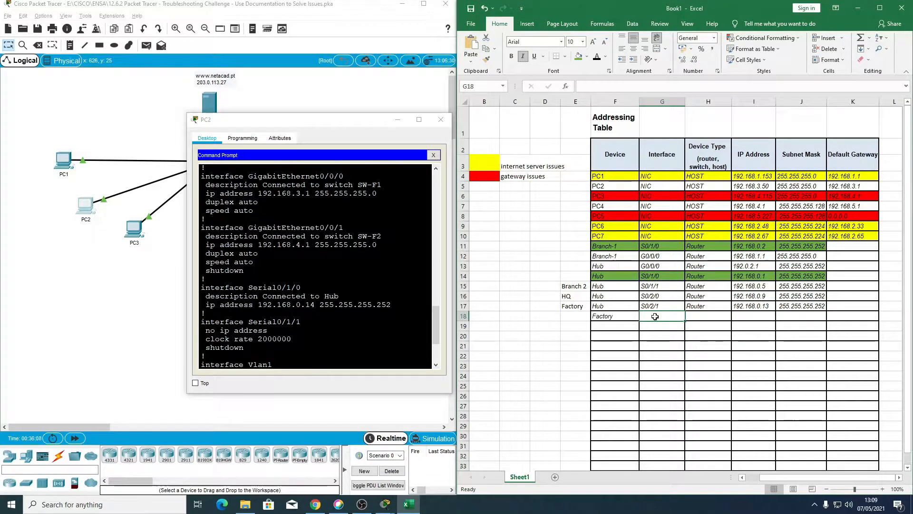
type("G0/0/0")
key("Tab")
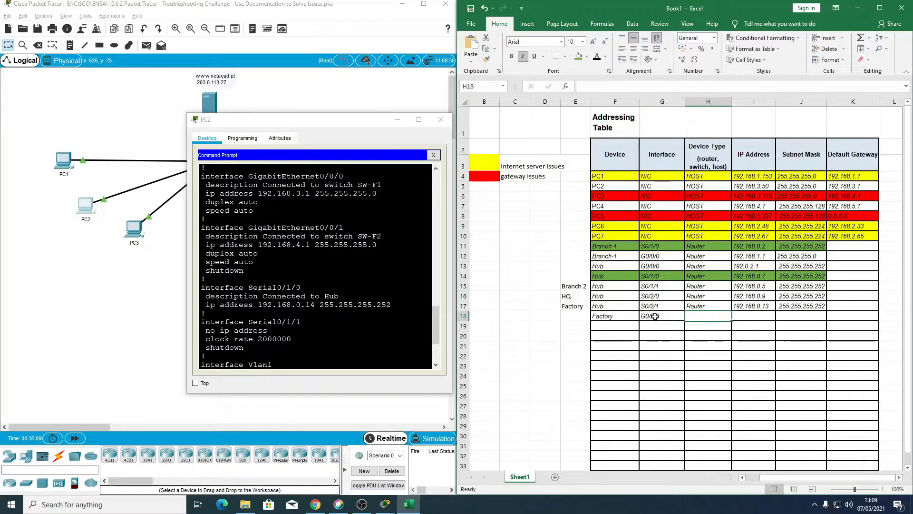
type("Router")
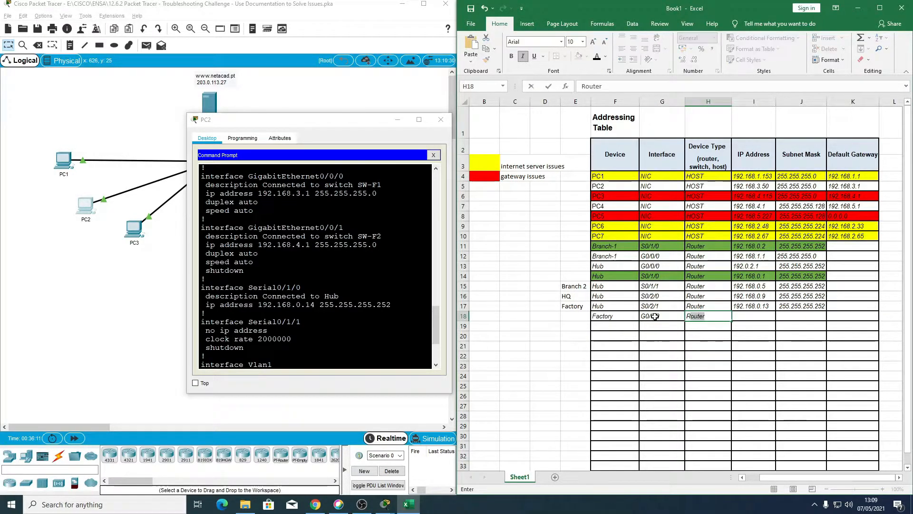
key("Tab")
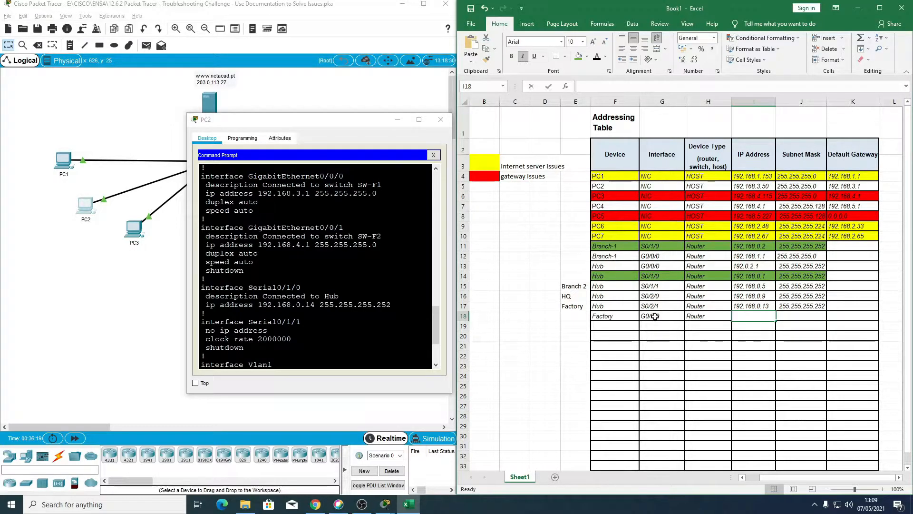
Step: Enter IP address 192.168.3.1 for Factory's G0/0/0 in row 18
type("192.167")
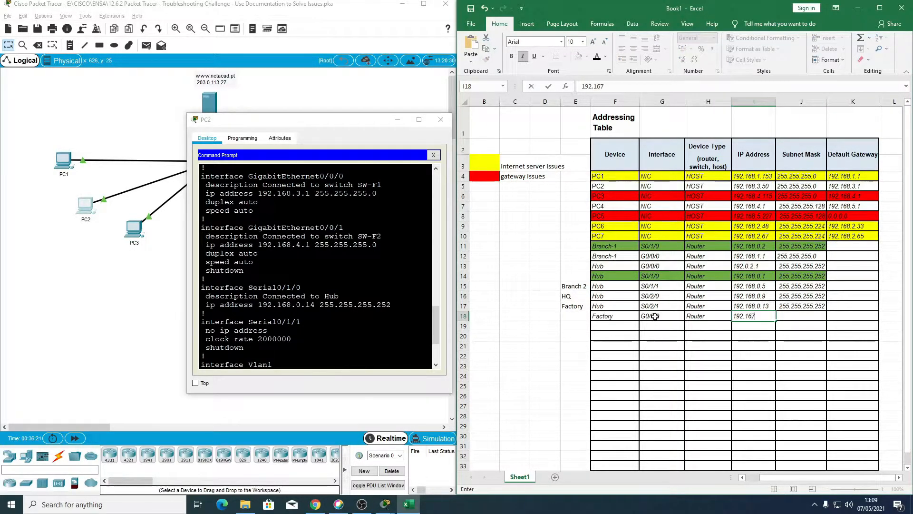
key("BackSpace")
type("8.3.1")
key("Tab")
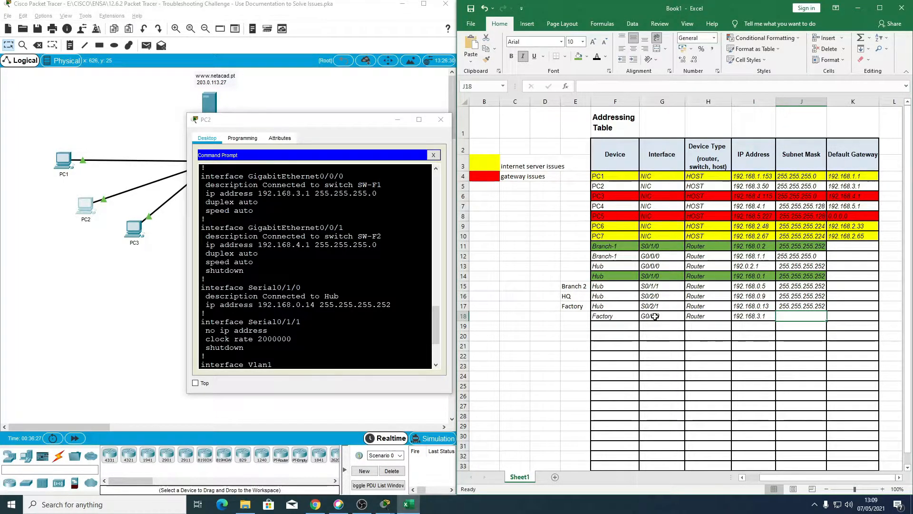
Step: Enter subnet mask 255.255.255.0 for Factory's G0/0/0 in row 18 of the addressing table
type("255.255.255.0")
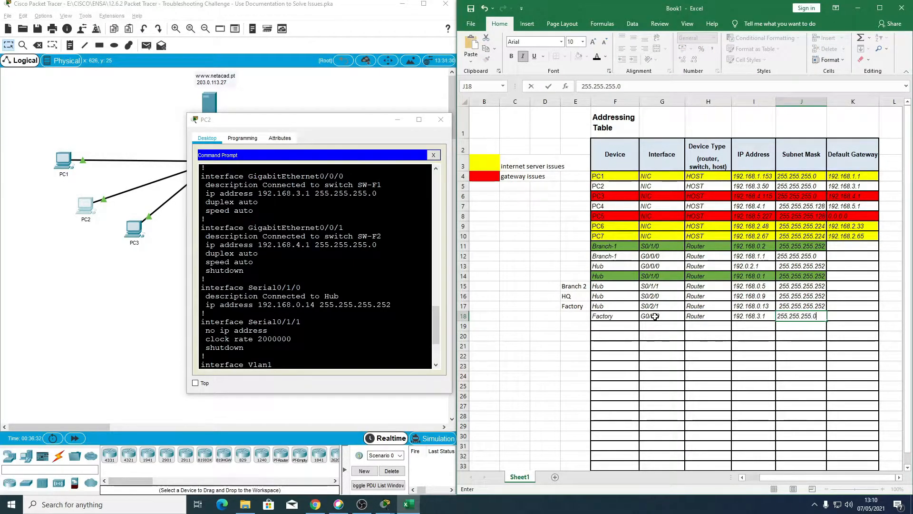
key("Return")
key("Left")
key("Up")
key("Right")
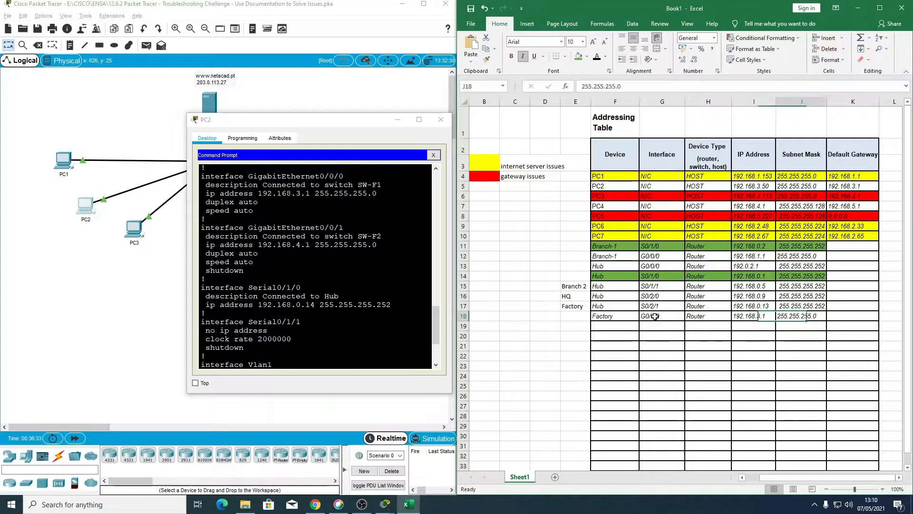
key("Left")
key("Right")
key("Left")
key("Down")
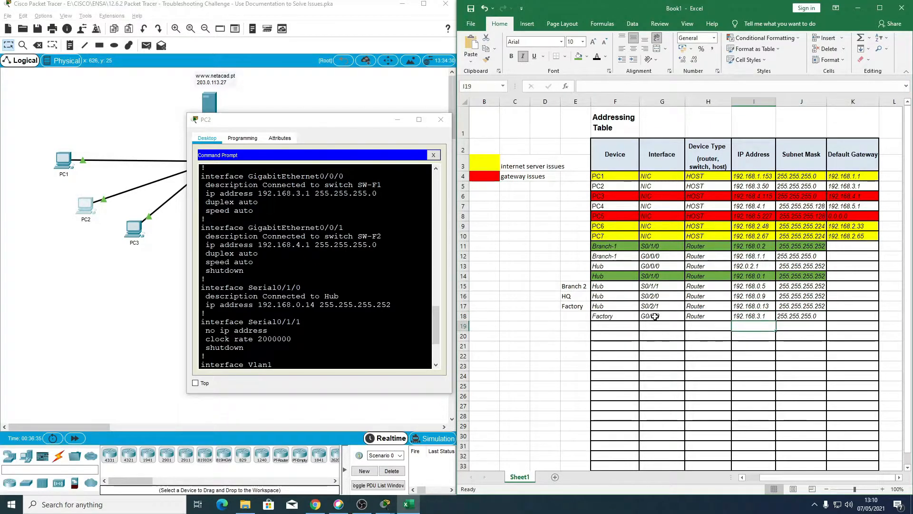
Step: Fill the Factory device name from F18 down through F21
key("Left")
key("Left")
key("Left")
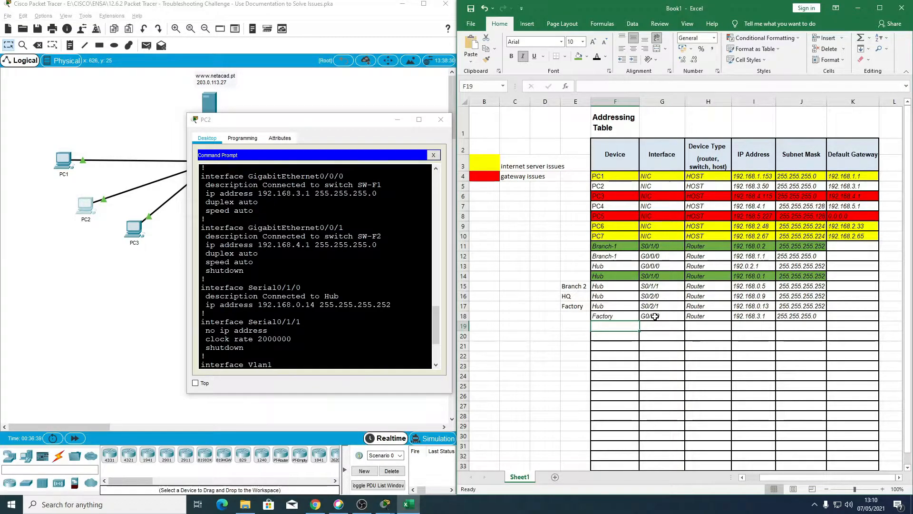
left_click(618, 318)
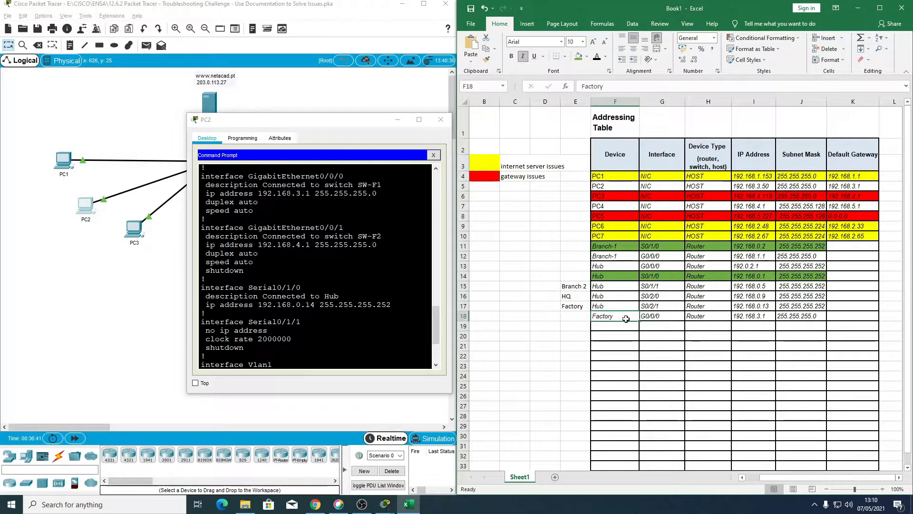
left_click_drag(639, 321, 638, 351)
Step: Enter interface G0/0/1 and device type Router for the Factory entry in row 19
left_click(656, 326)
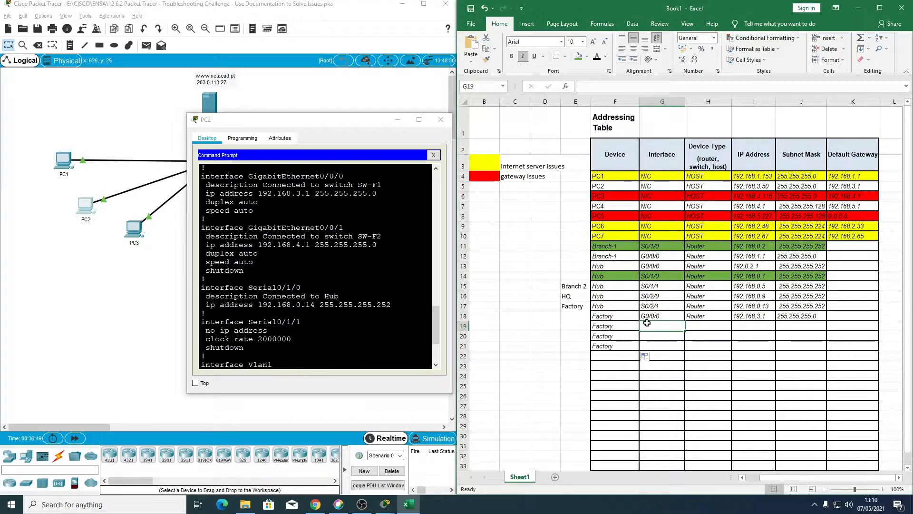
type("g0/0/0")
key("BackSpace")
key("BackSpace")
key("BackSpace")
key("BackSpace")
key("BackSpace")
type("G0/0/1")
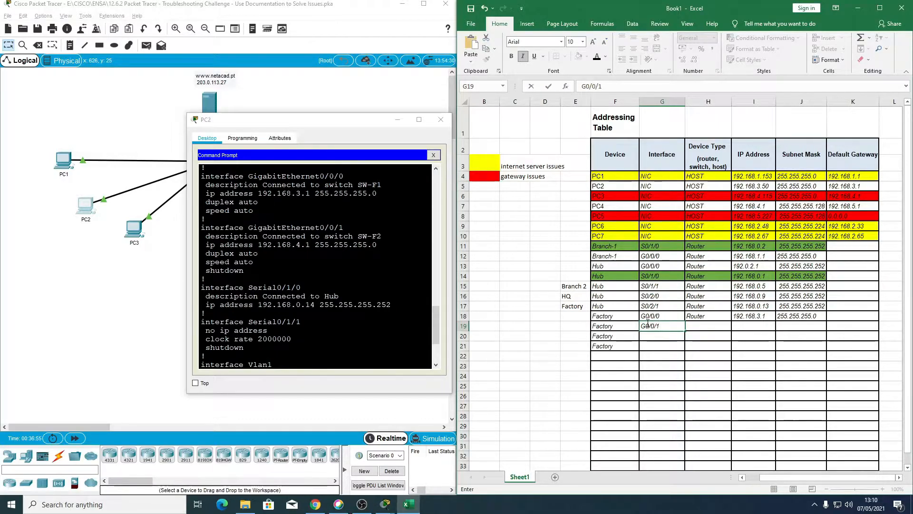
key("Tab")
type("Router")
key("Tab")
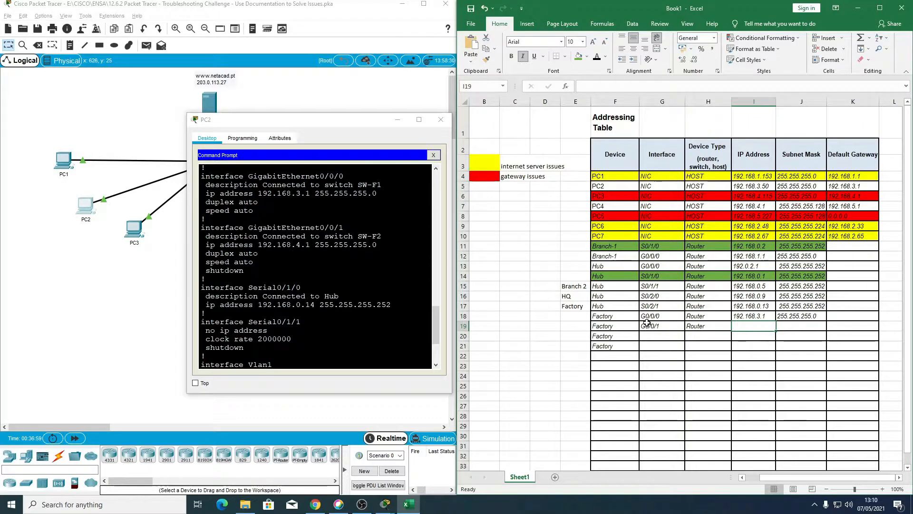
Step: Enter IP address 192.168.4.1 and subnet mask 255.255.255.0 for Factory's G0/0/1 in row 19
type("192.")
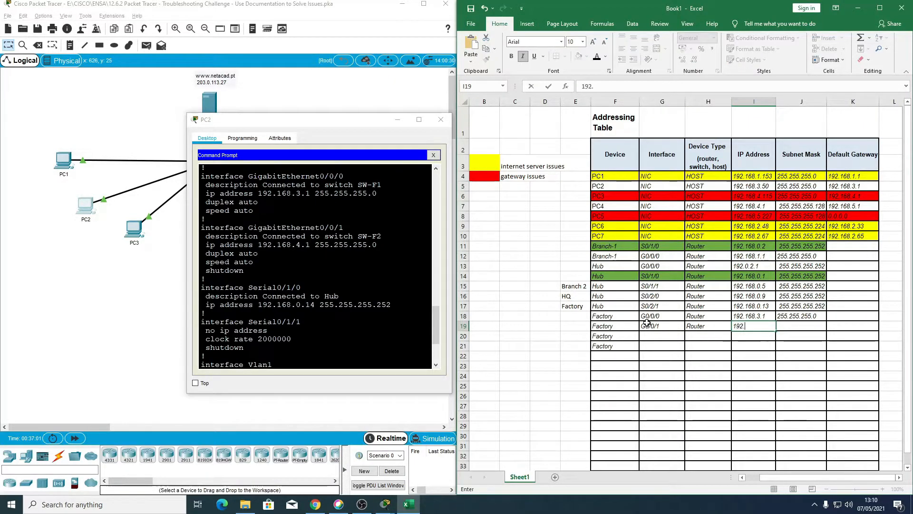
type("168.4.1")
key("Tab")
type("2")
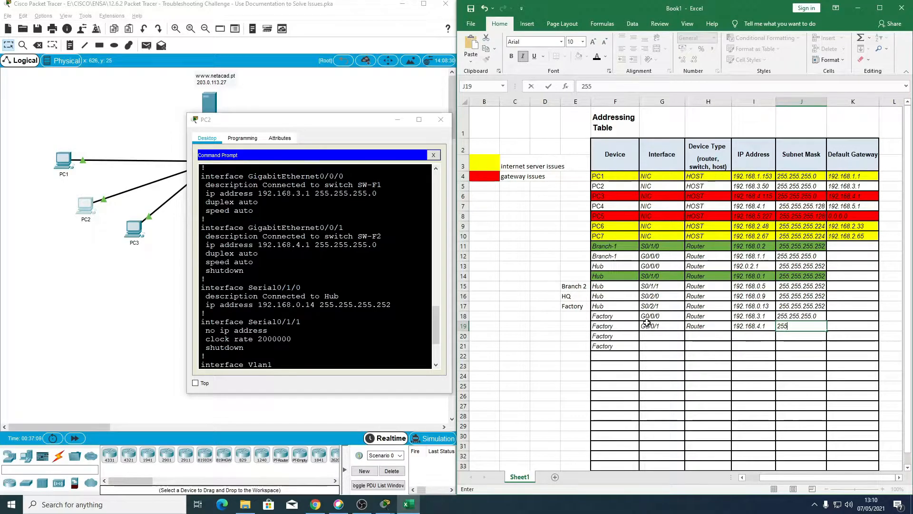
type("55.255.255.0")
key("Return")
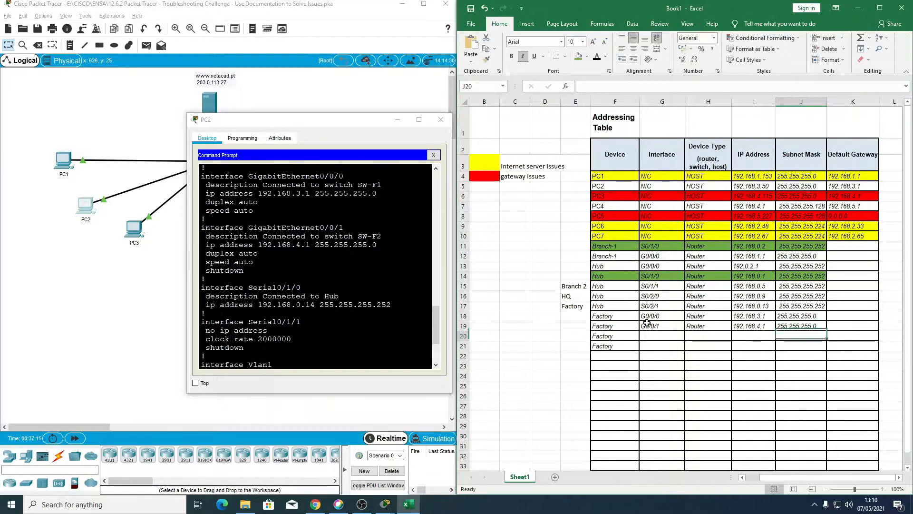
Step: Locate Serial0/1/0 in the Factory router's configuration and record interface S0/1/0 with device type Router in row 20
key("Tab")
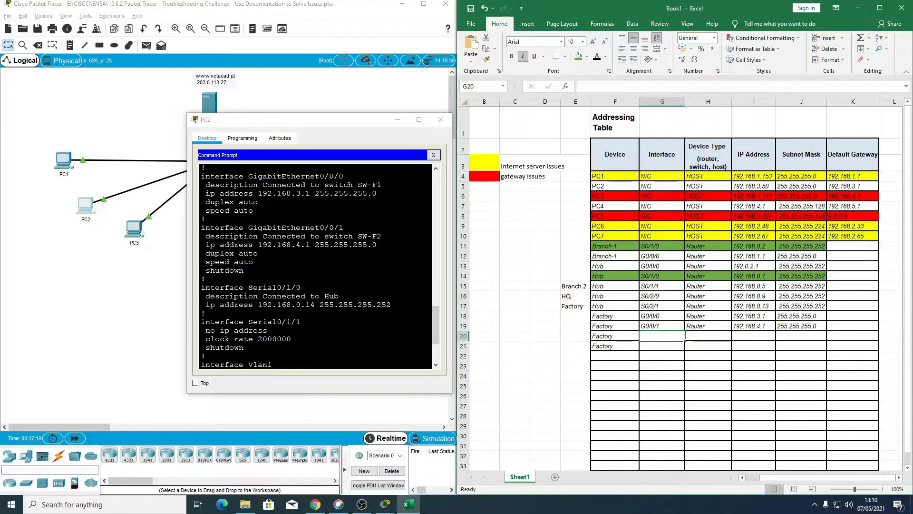
scroll(315, 267, "down", 1)
scroll(315, 267, "up", 1)
scroll(315, 267, "down", 2)
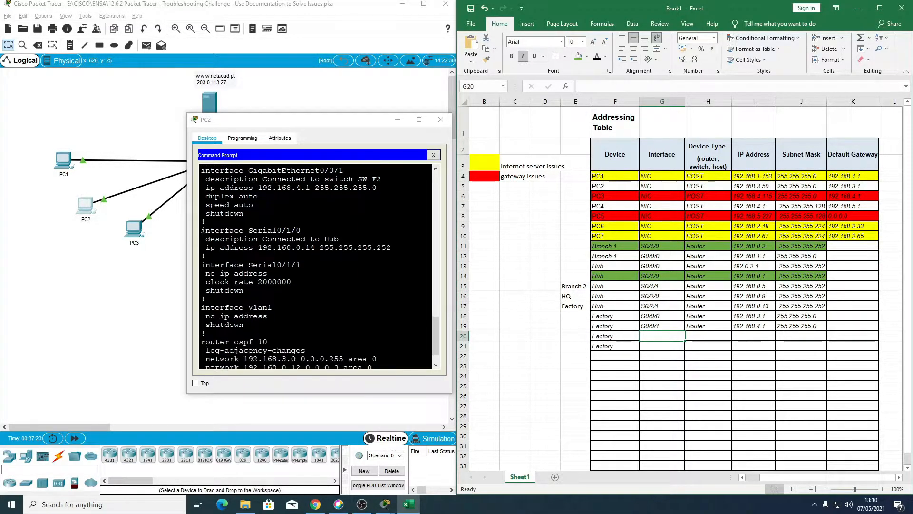
left_click_drag(201, 231, 216, 231)
left_click_drag(338, 239, 391, 248)
left_click(659, 336)
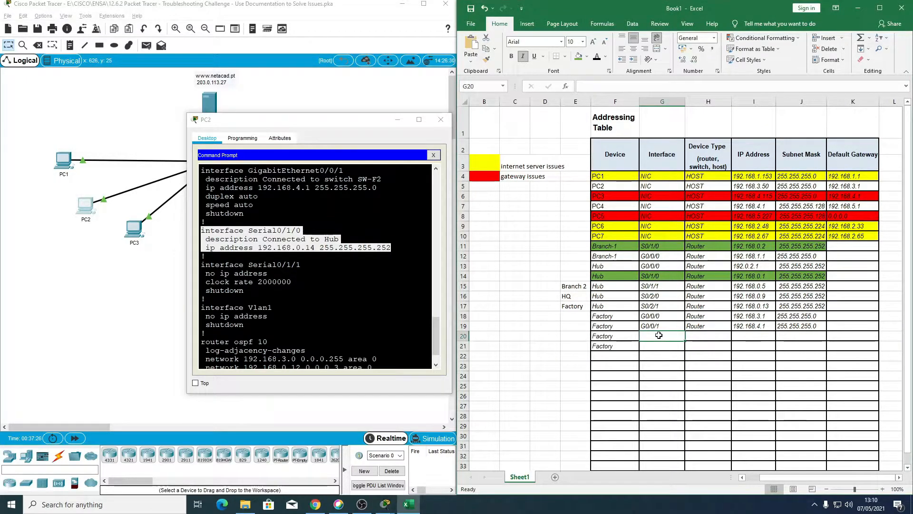
double_click(660, 336)
type("S")
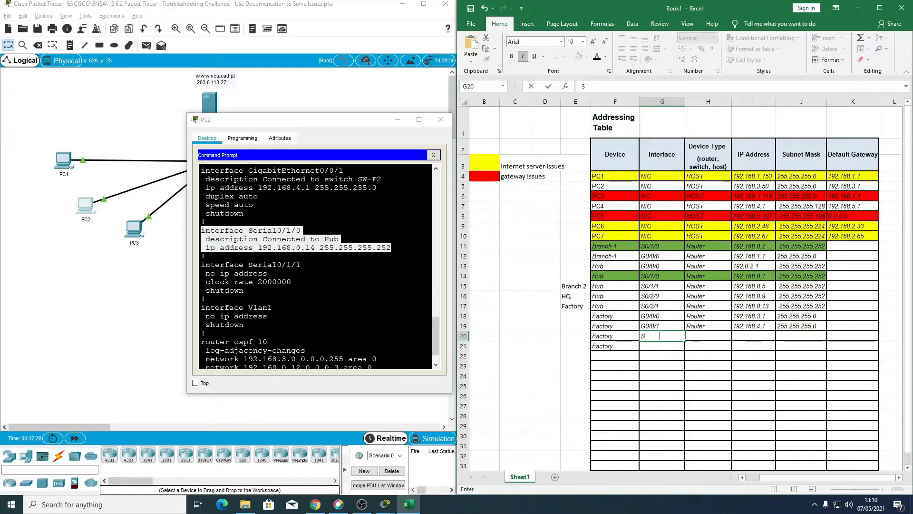
type("0/1/0")
key("Tab")
type("Router")
key("Tab")
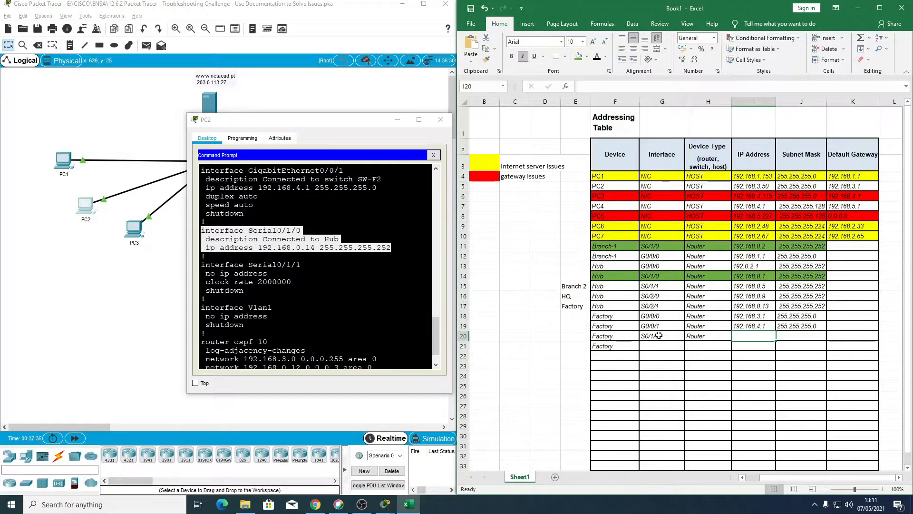
Step: Enter IP address 192.168.0.14 and subnet mask 255.255.255.252 for Factory's S0/1/0 in row 20
type("192.168")
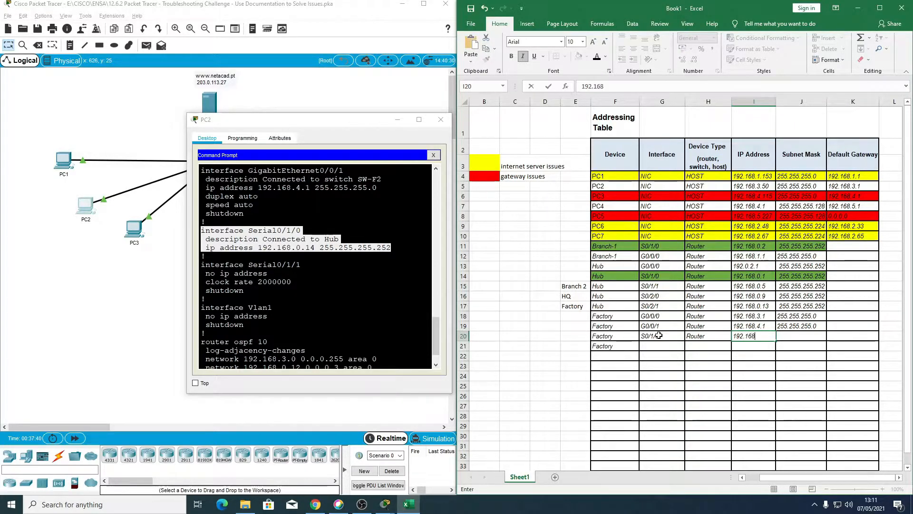
type(".0.14")
key("Tab")
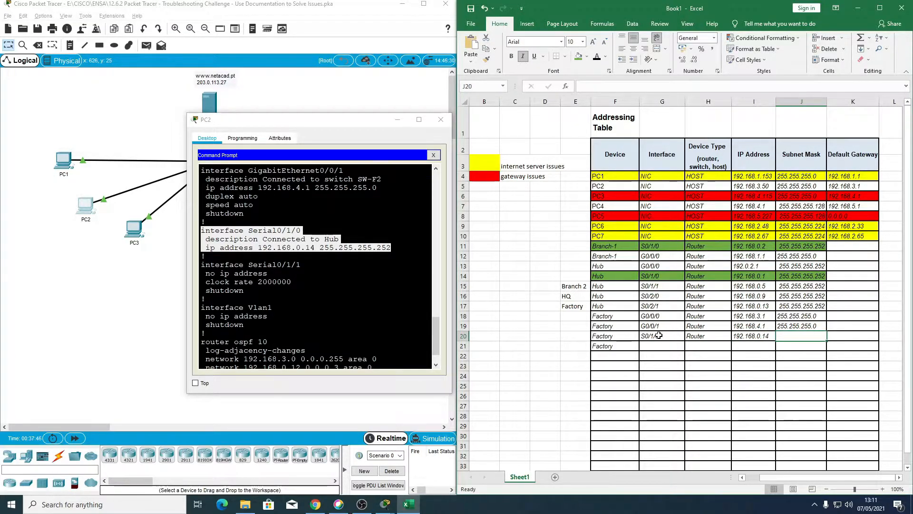
type("255.255.255.252")
key("Return")
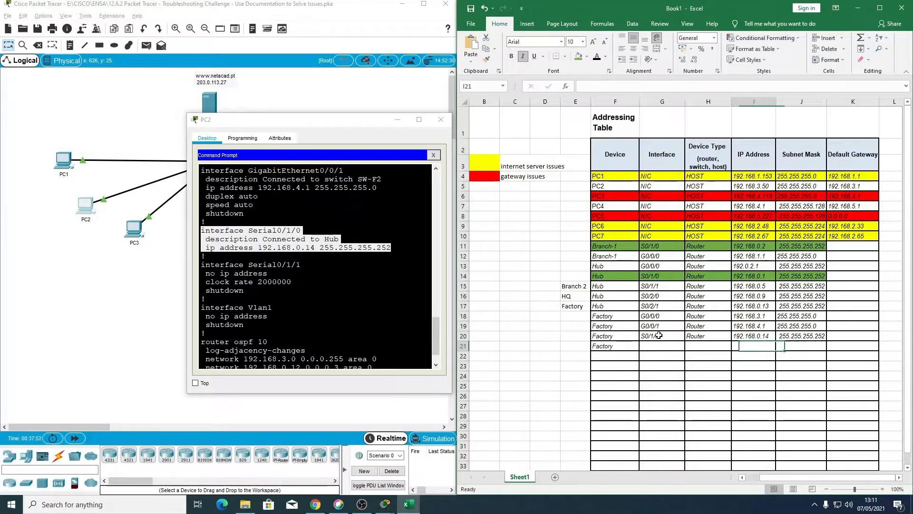
Step: Clear the surplus Factory device name from F21
key("Delete")
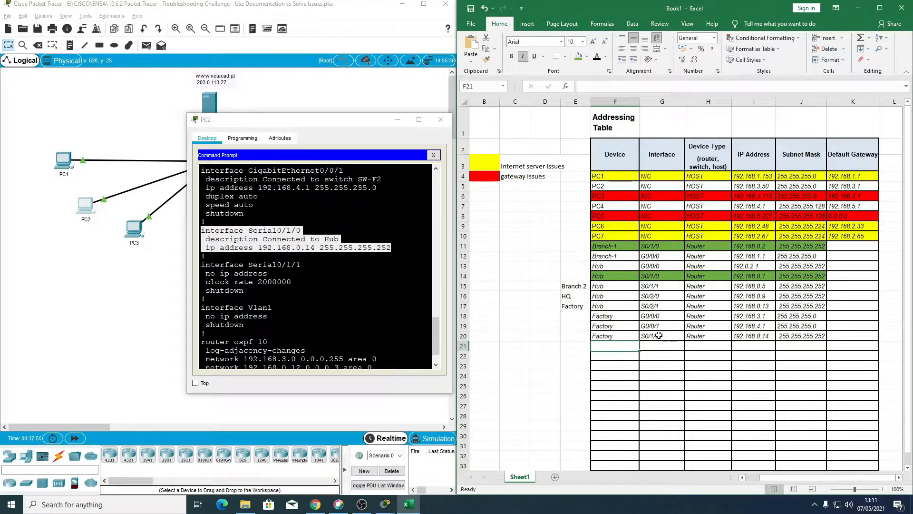
left_click(580, 308)
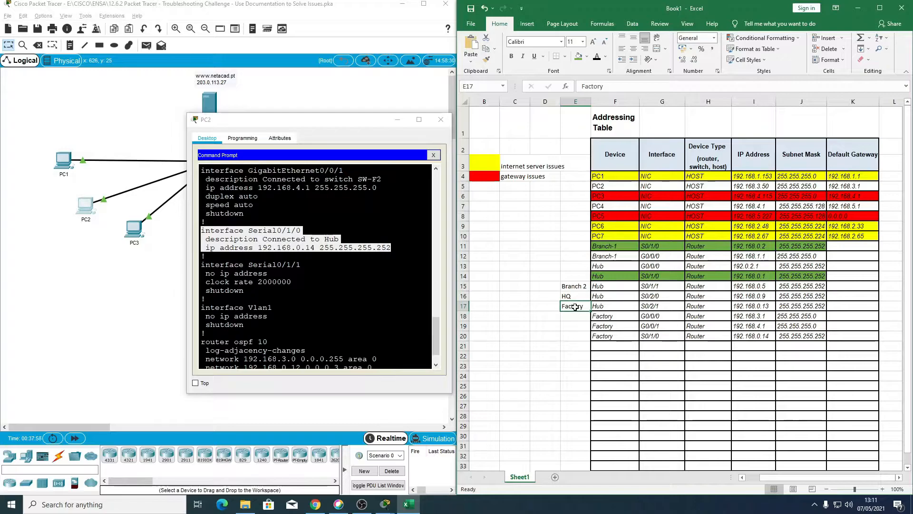
left_click(576, 336)
Step: Fill the linked Hub S0/2/1 and Factory S0/1/0 entries, F17:J17 and F20:J20, with light blue
left_click_drag(607, 306, 804, 307)
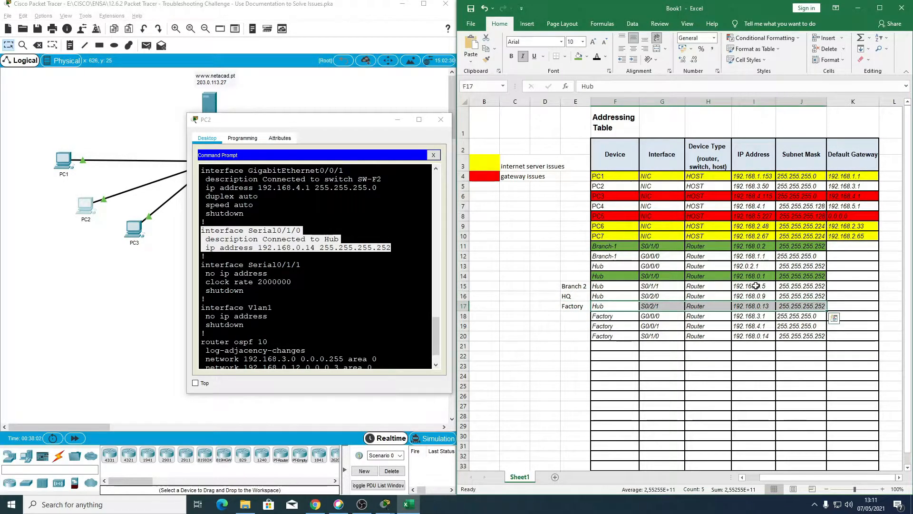
left_click(586, 56)
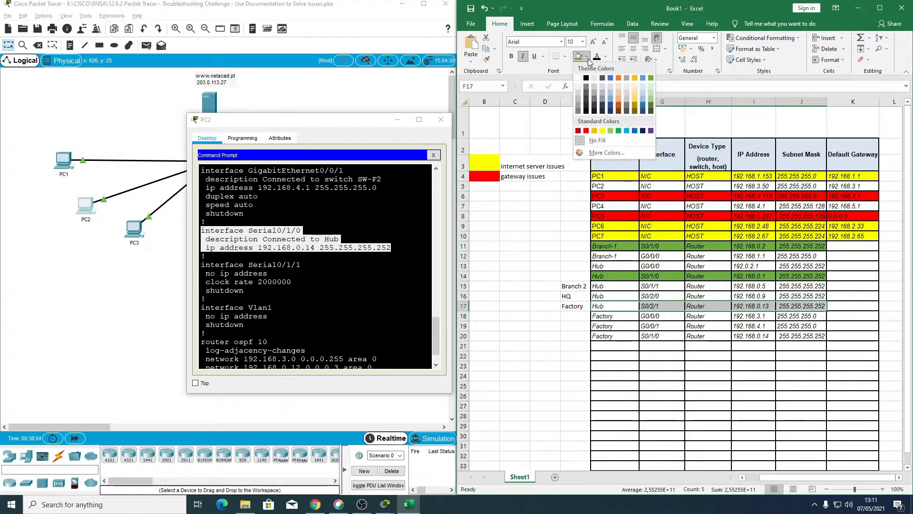
left_click(627, 130)
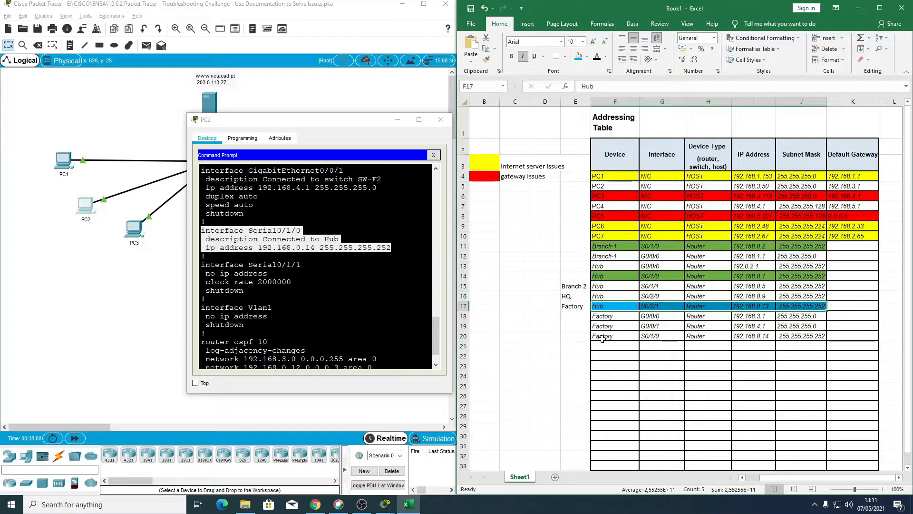
left_click_drag(598, 337, 802, 337)
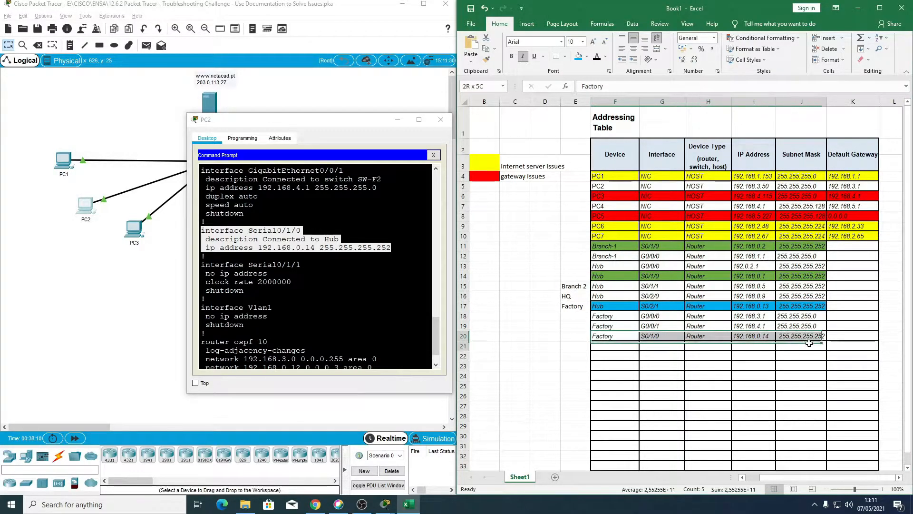
left_click(579, 56)
Step: Review the Hub rows' link labels and addresses against the Factory entries in the addressing table
left_click_drag(571, 317, 571, 284)
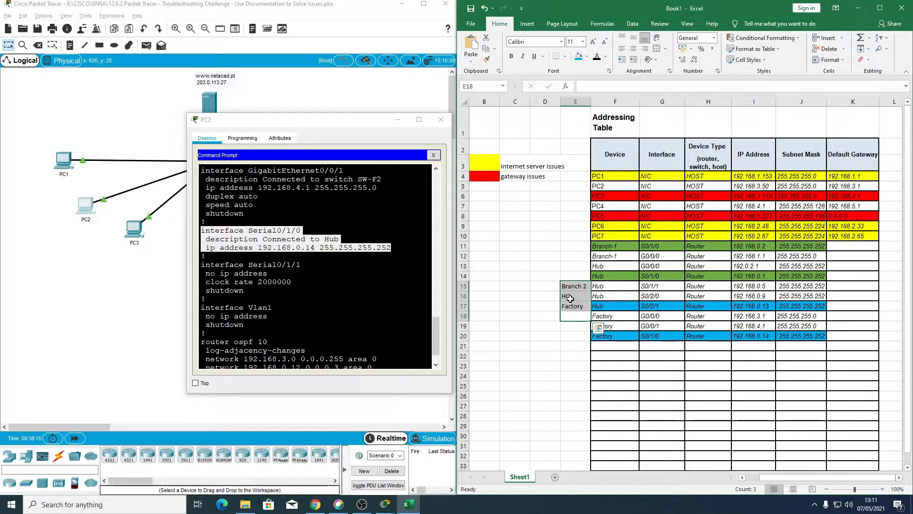
left_click(566, 356)
left_click(574, 307)
left_click(566, 332)
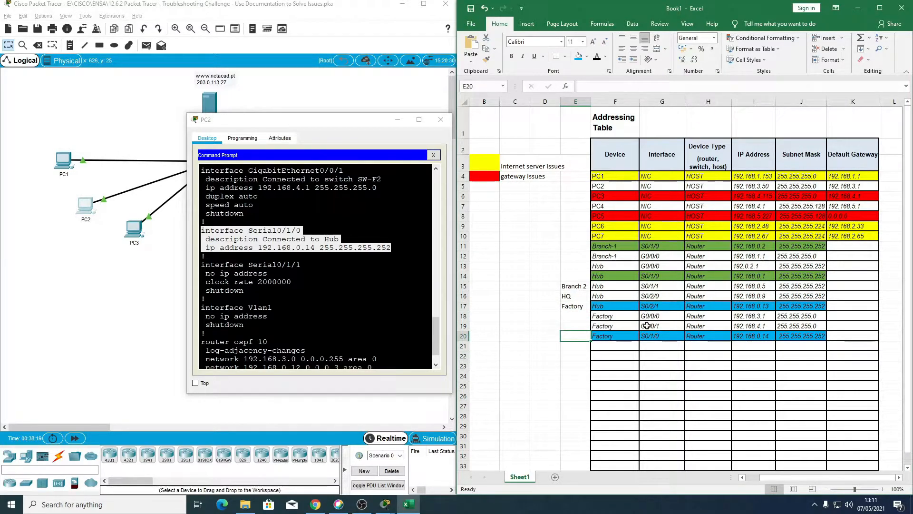
left_click(612, 316)
left_click(608, 286)
left_click(608, 295)
left_click(754, 295)
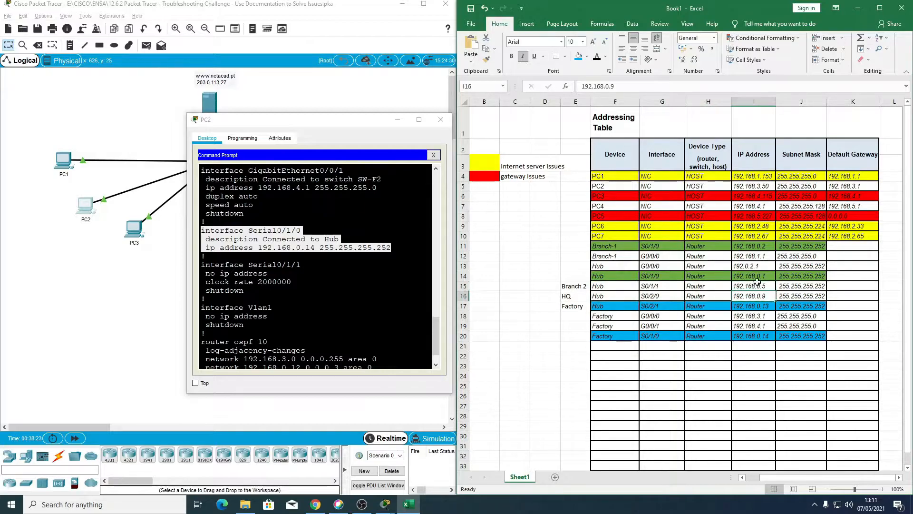
Step: Label the Branch-1 G0/0/0 row with PC 1 in E12
left_click(618, 257)
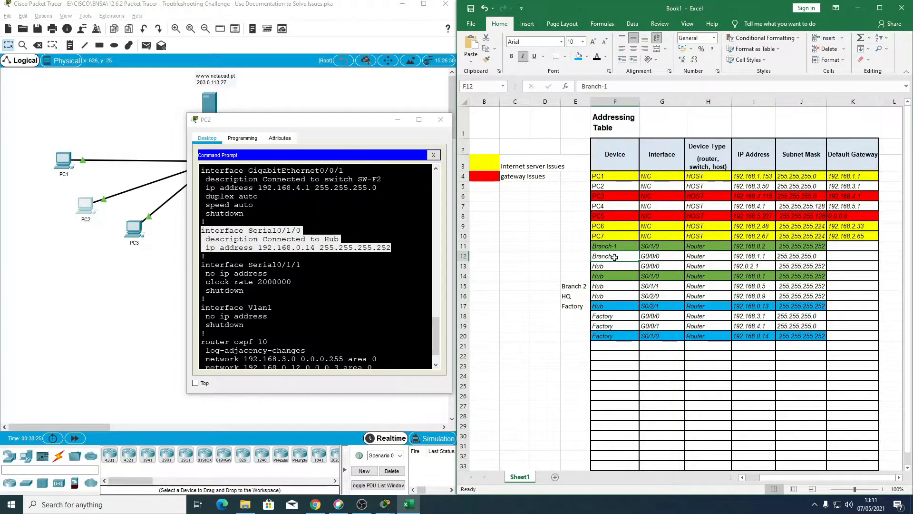
left_click(576, 257)
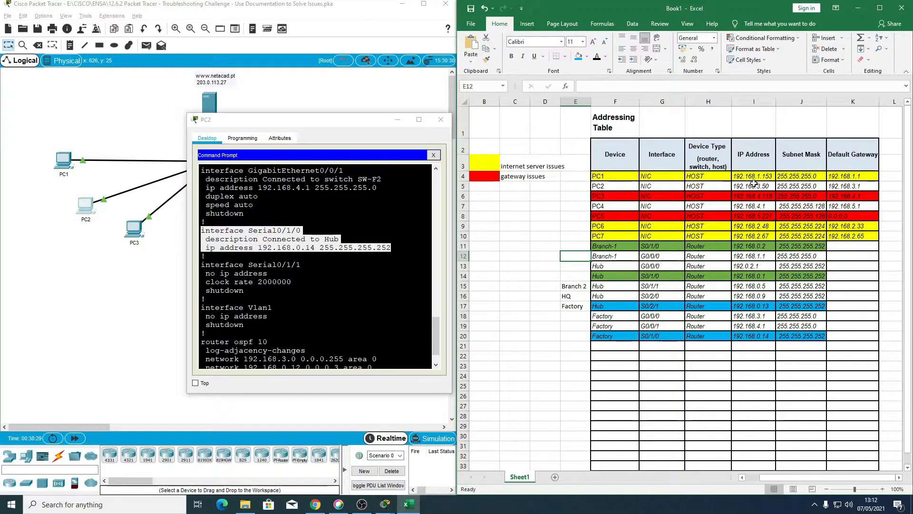
type("PC 1")
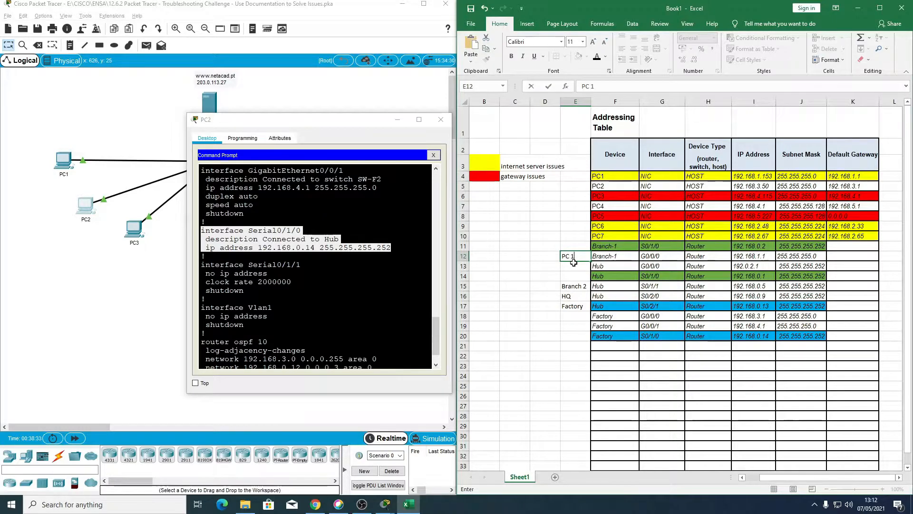
key("Return")
Step: Compare the Factory router's LAN addresses with the PCs' IP addresses and default gateways in the addressing table
key("Right")
key("Down")
key("Down")
key("Down")
key("Down")
key("Down")
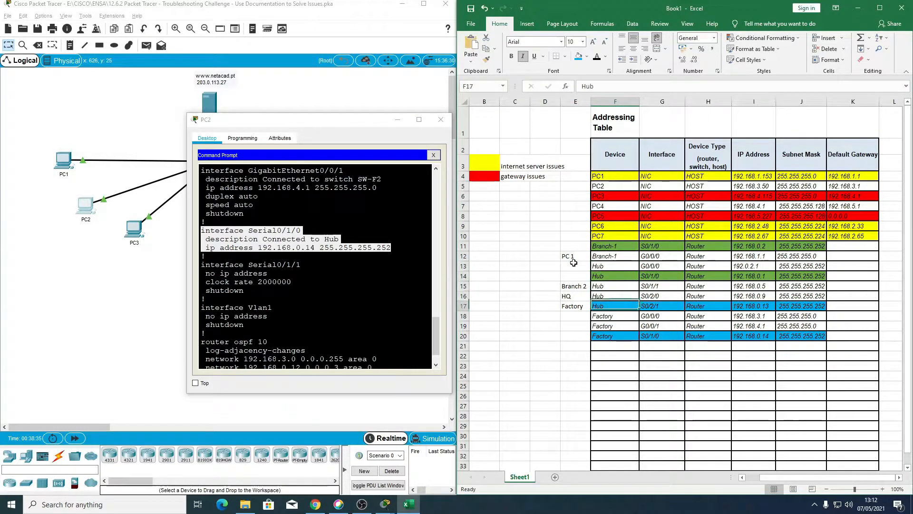
key("Right")
key("Right")
key("Right")
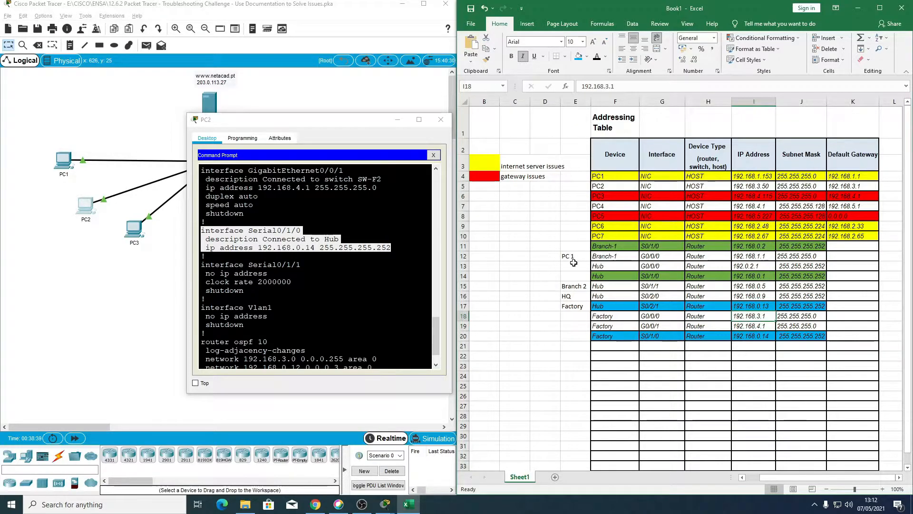
left_click(758, 208)
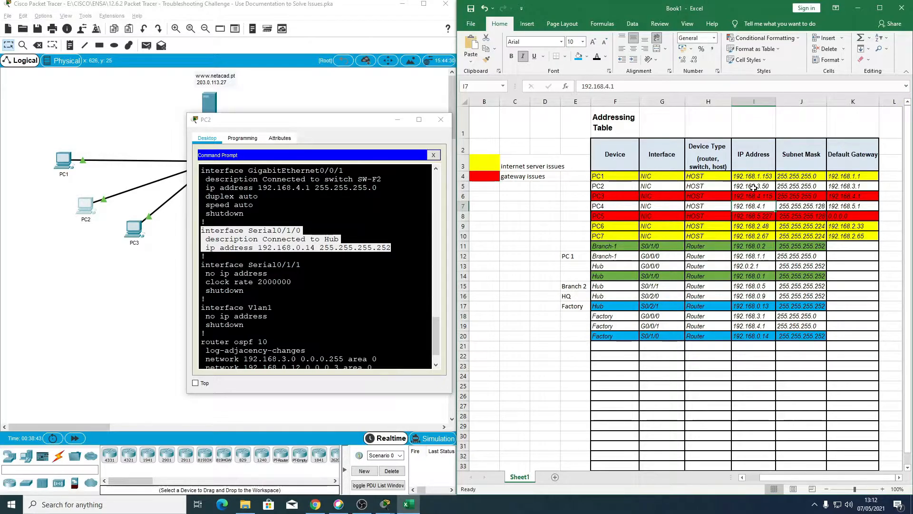
left_click(754, 197)
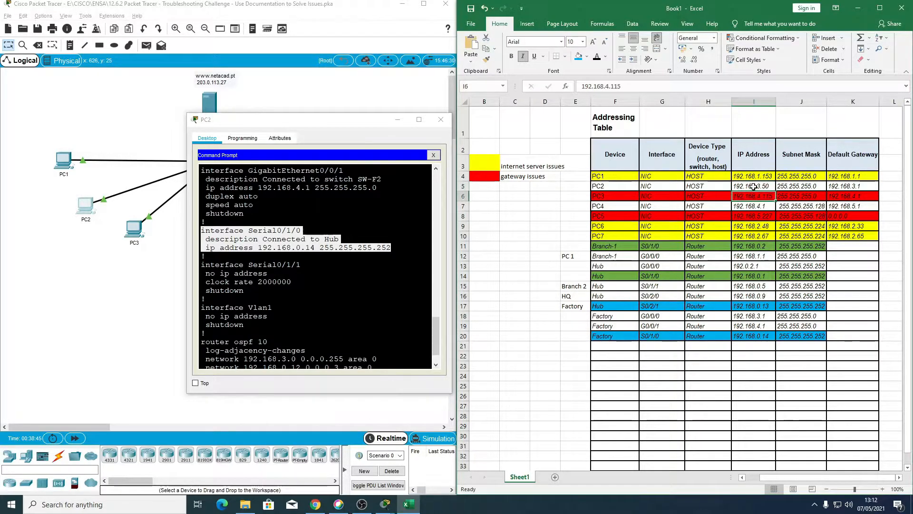
left_click(854, 186)
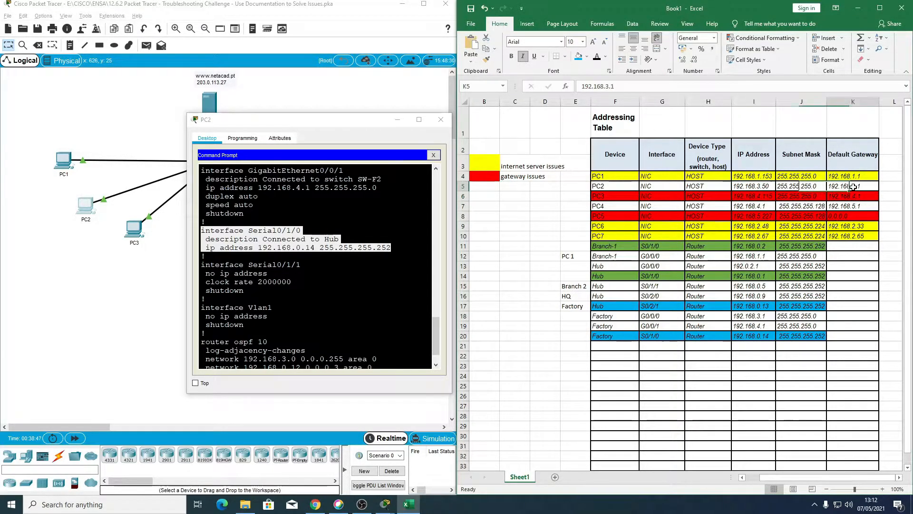
Step: Label the Factory G0/0/0 row with PC 2 in E18 and the Factory G0/0/1 row with PC 3 in E19
left_click_drag(755, 316, 757, 326)
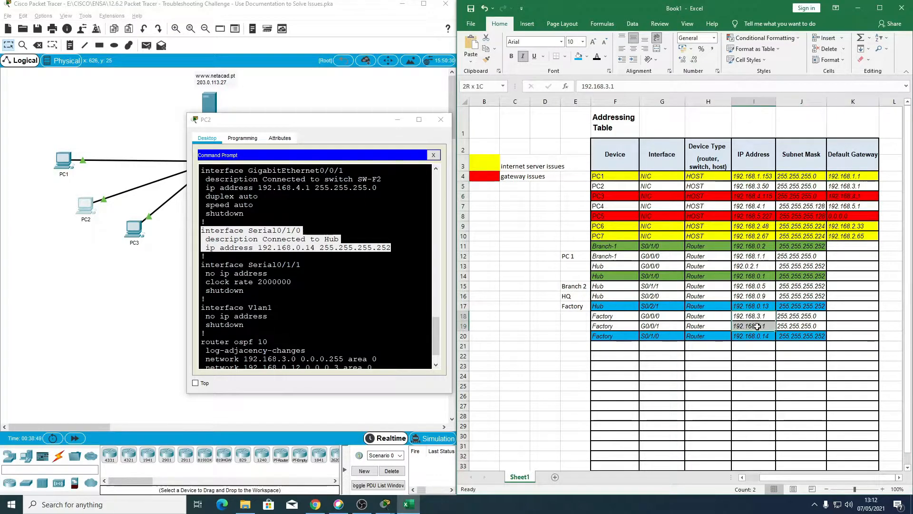
left_click(573, 315)
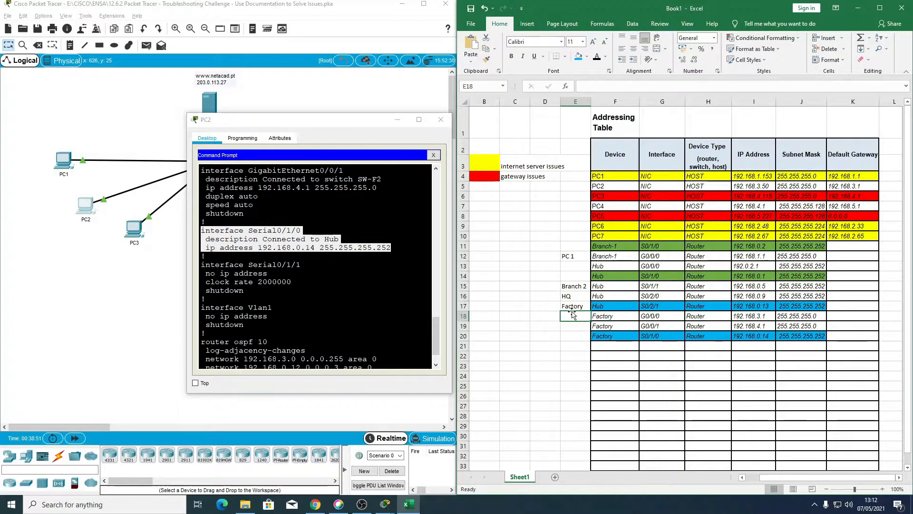
type("PC 1")
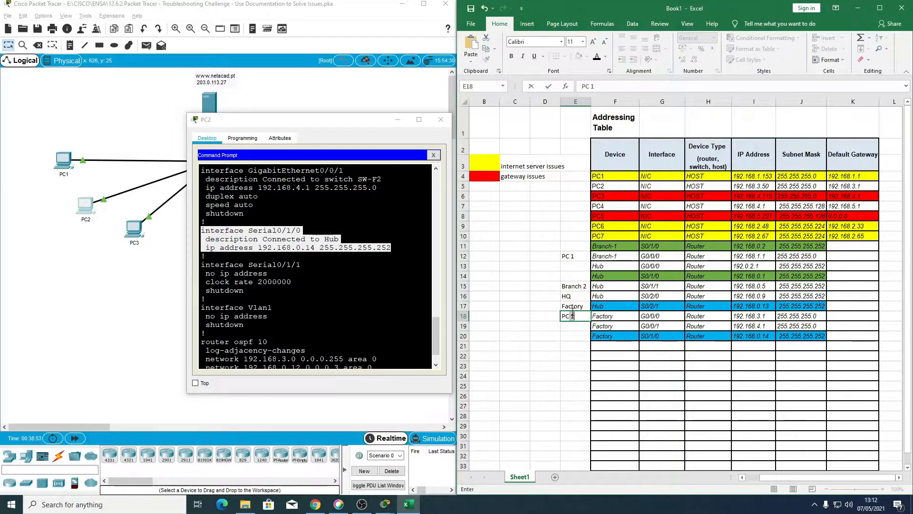
key("BackSpace")
type("2")
key("Return")
type("PC 3")
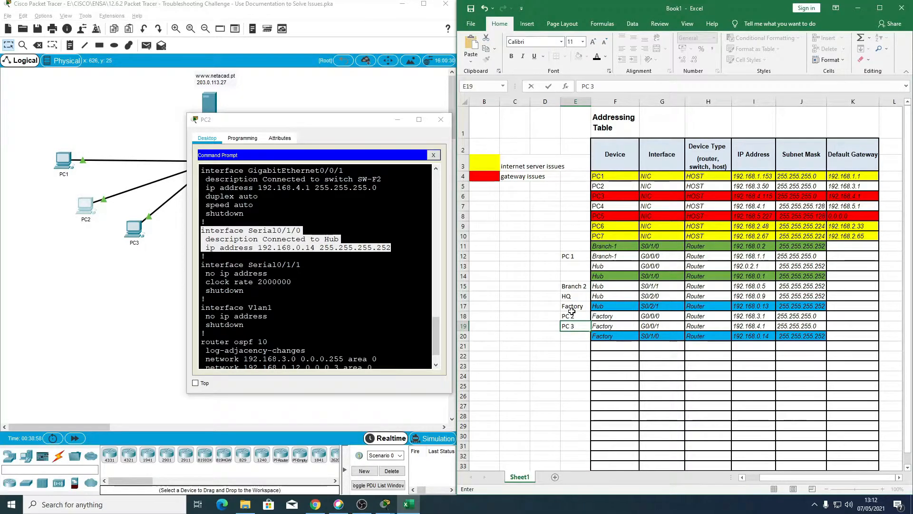
key("Return")
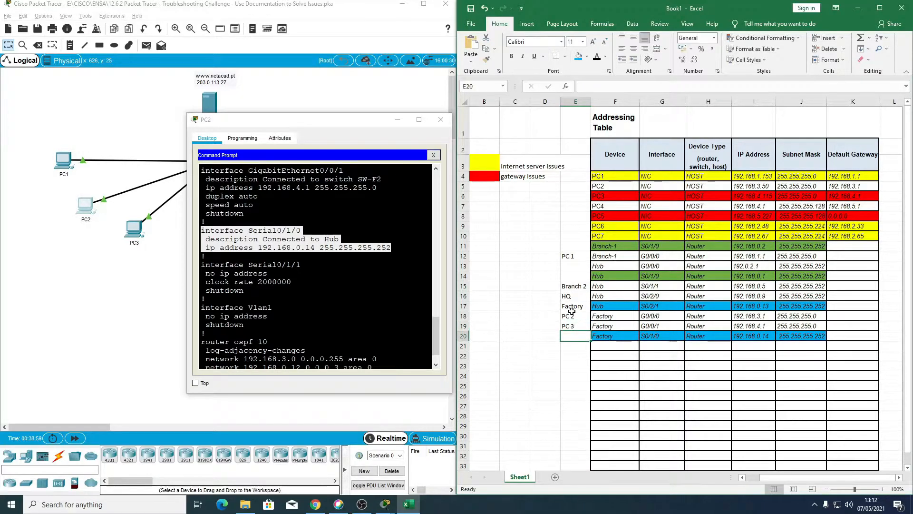
Step: Switch to PC2's Command Prompt in Packet Tracer, quit the Factory configuration listing and exit the Telnet session
scroll(699, 340, "down", 2)
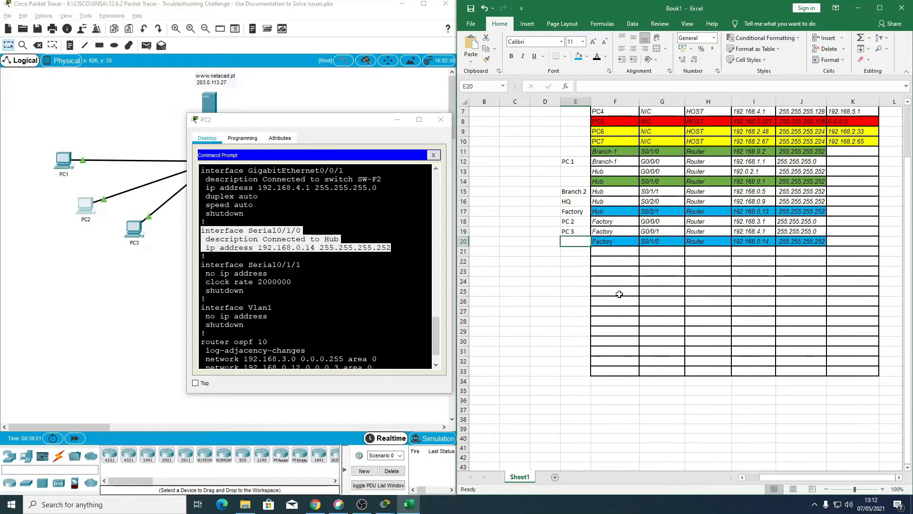
left_click(609, 254)
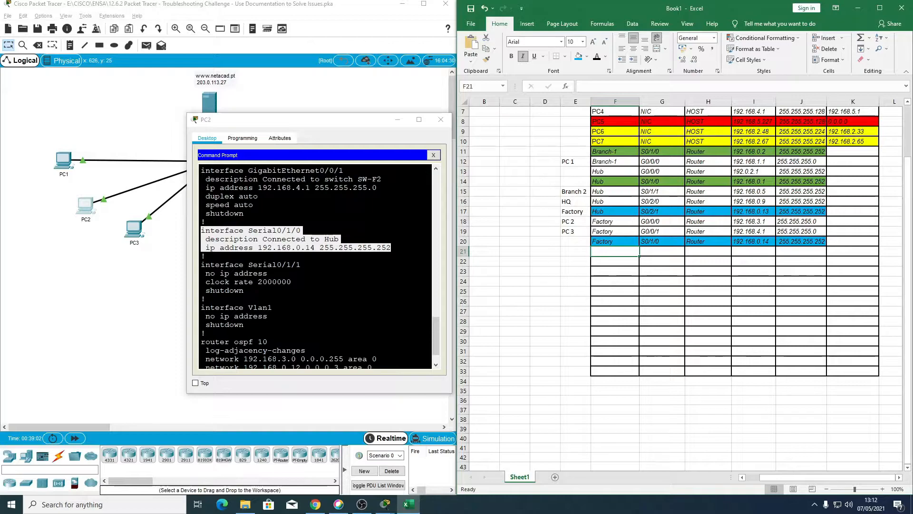
scroll(313, 285, "down", 1)
scroll(314, 286, "up", 1)
scroll(313, 285, "down", 1)
left_click(295, 352)
left_click(205, 345)
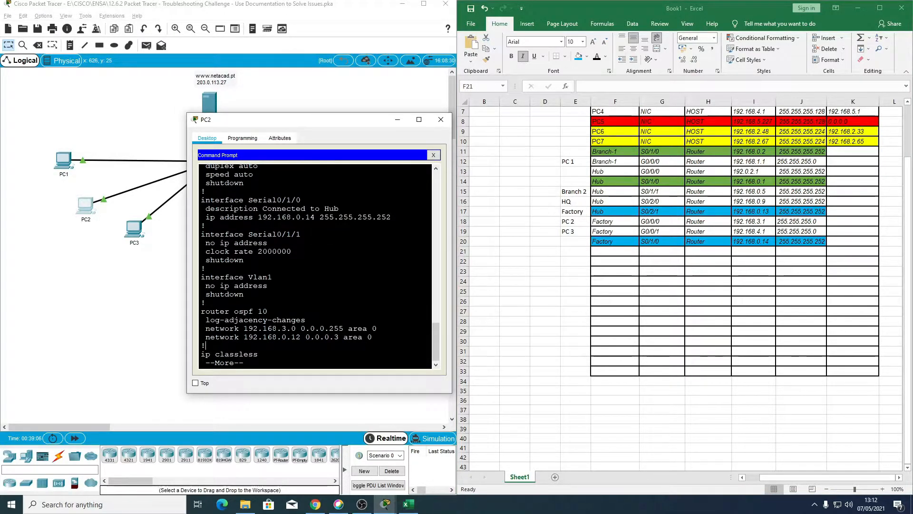
key("q")
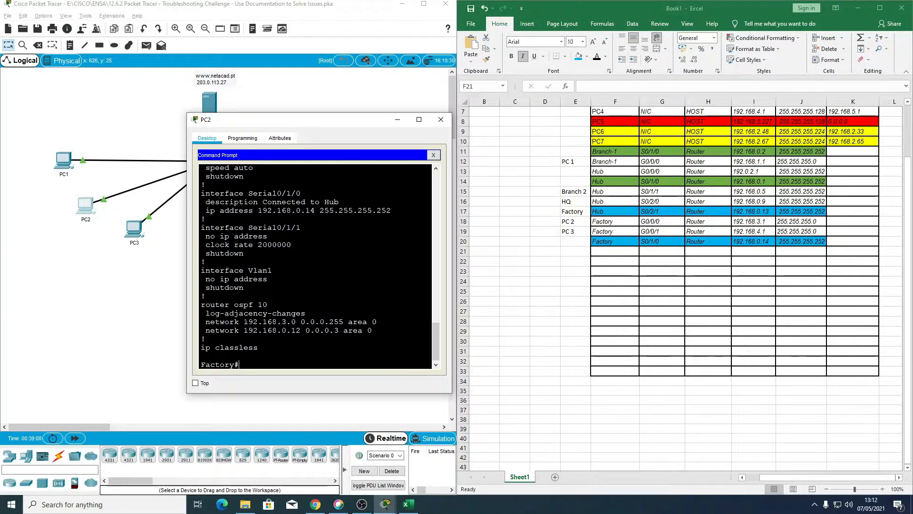
type("EXIT")
key("Return")
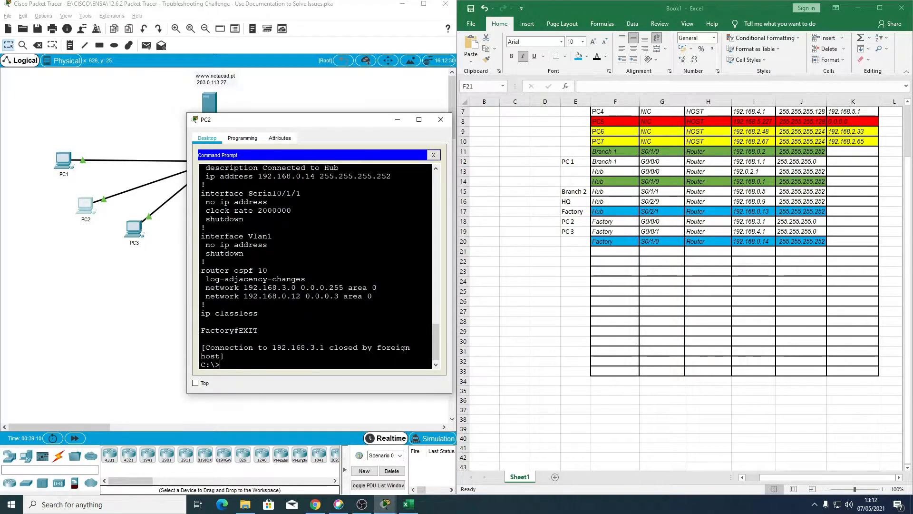
Step: Trace the route from PC2 to the web server at 203.0.113.27
key("Up")
key("Up")
key("Return")
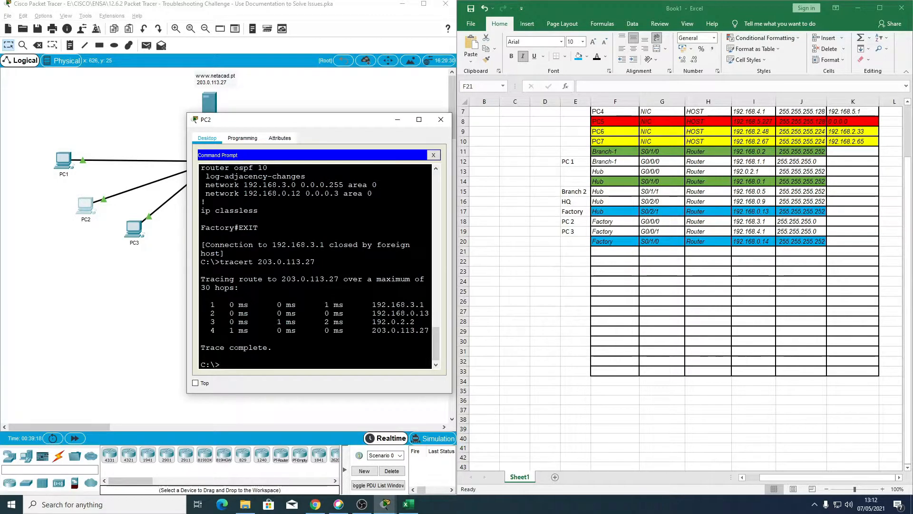
Step: Open a Telnet connection from PC2 to the Hub router at 192.168.0.13
type("telnet 192.168.0.13")
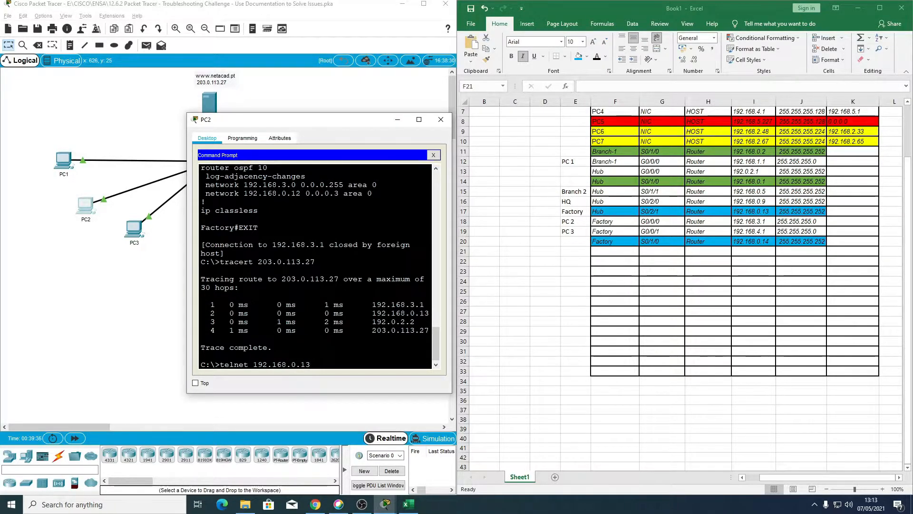
Step: Log in to the Hub router's Telnet session with the access password
key("Return")
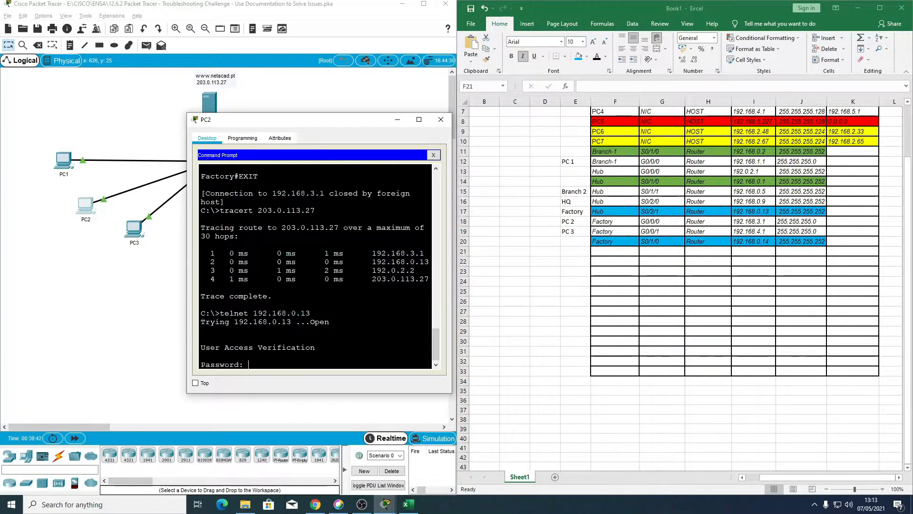
key("Return")
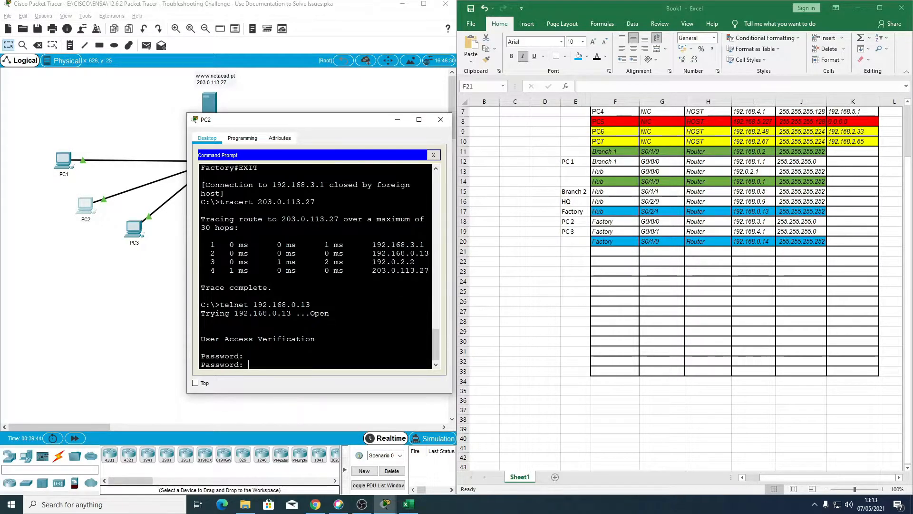
key("Return")
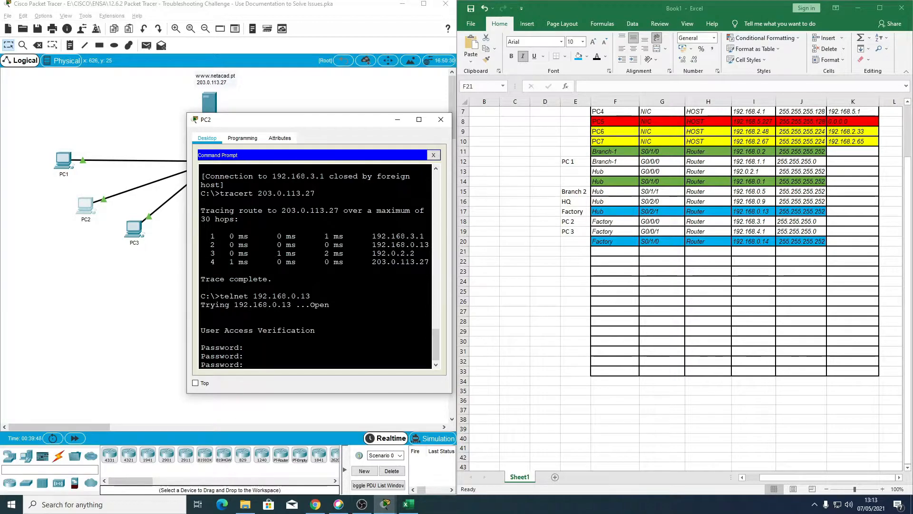
key("Return")
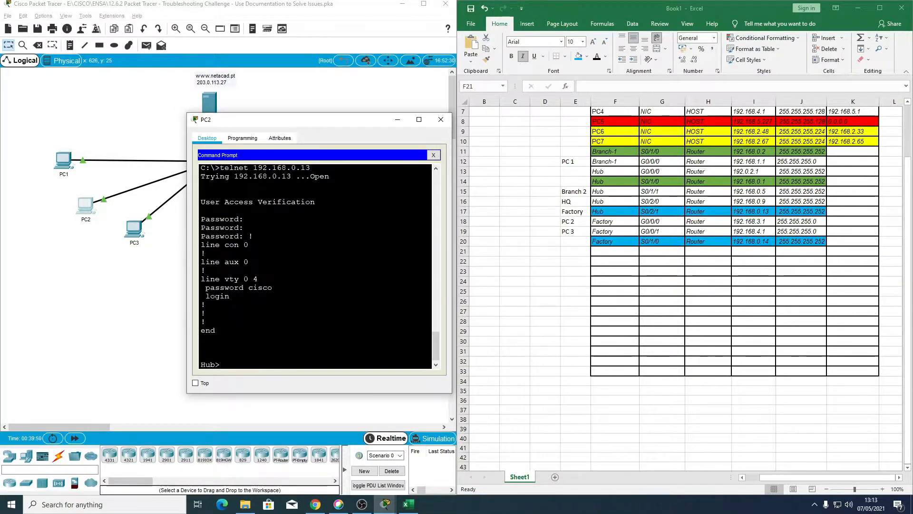
key("Return")
key("Return")
key("Return")
key("Return")
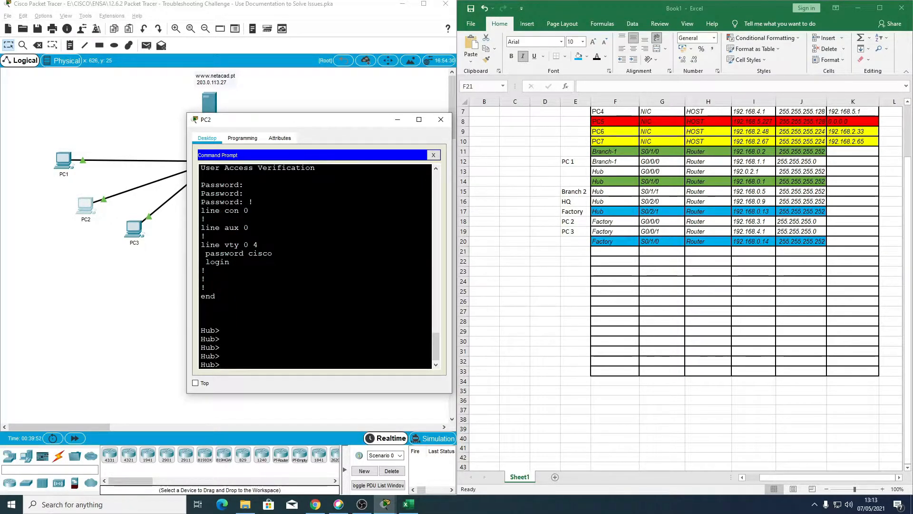
scroll(316, 266, "up", 10)
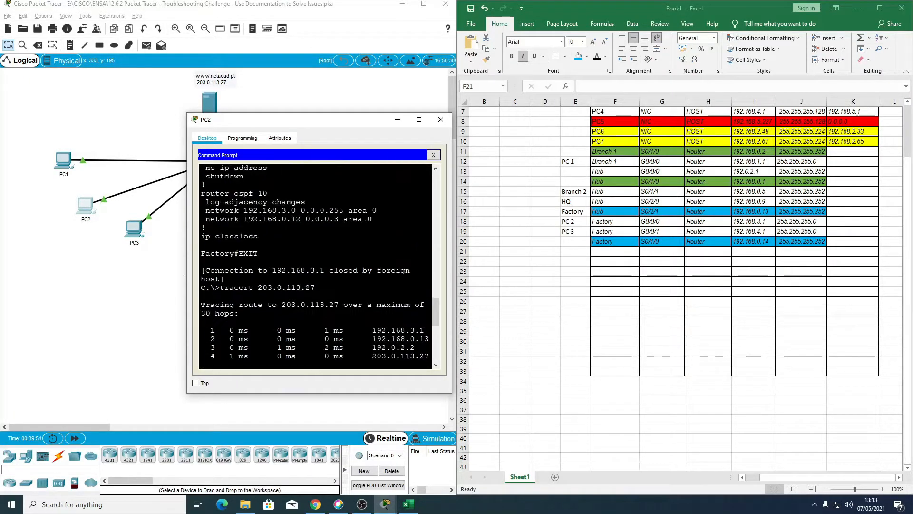
scroll(316, 267, "down", 10)
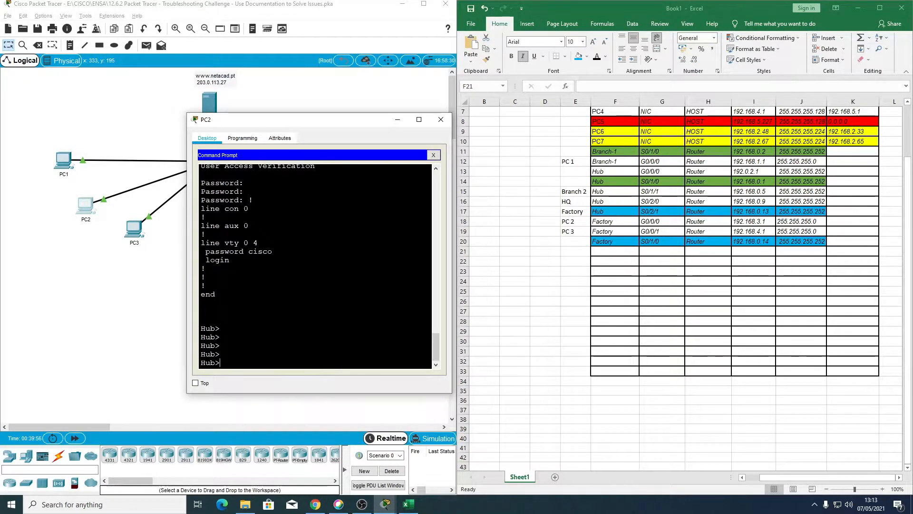
key("Return")
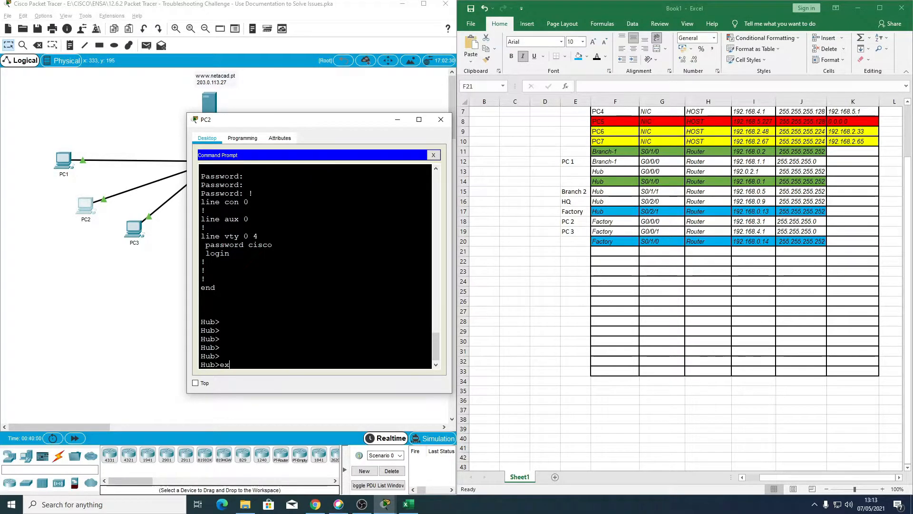
Step: Enter privileged mode on the Hub router with the enable password, and exit the Telnet session
key("BackSpace")
key("BackSpace")
type("en")
key("Return")
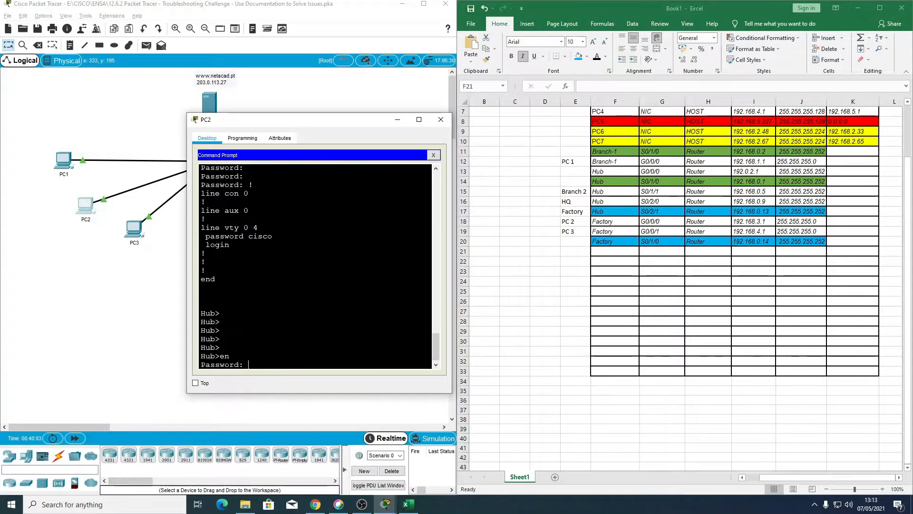
type("class")
key("Return")
type("ex")
key("Return")
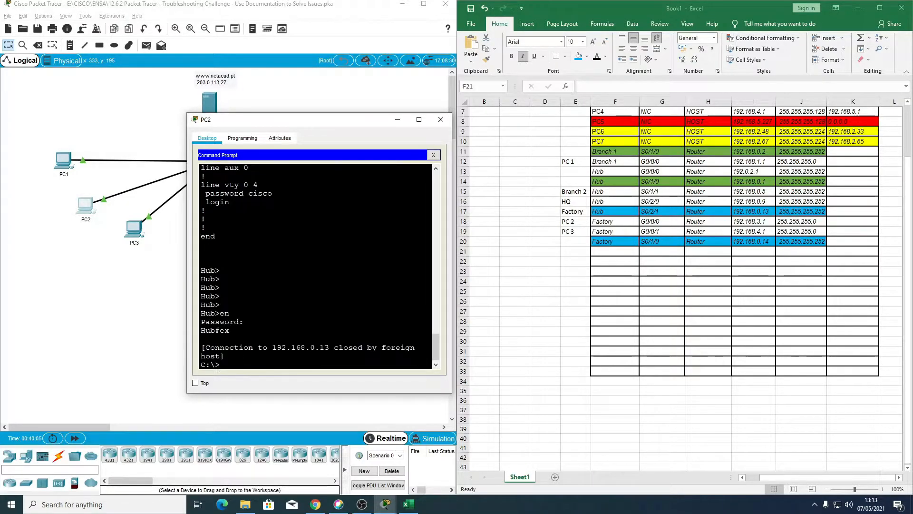
Step: Reconnect from PC2 to 192.168.0.13 over Telnet and enter privileged mode, supplying the access and enable passwords
key("Up")
key("Return")
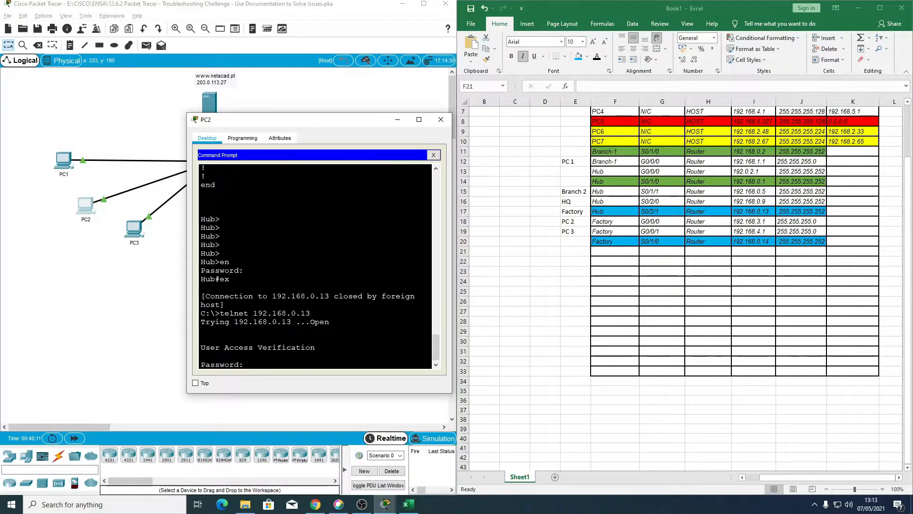
key("Return")
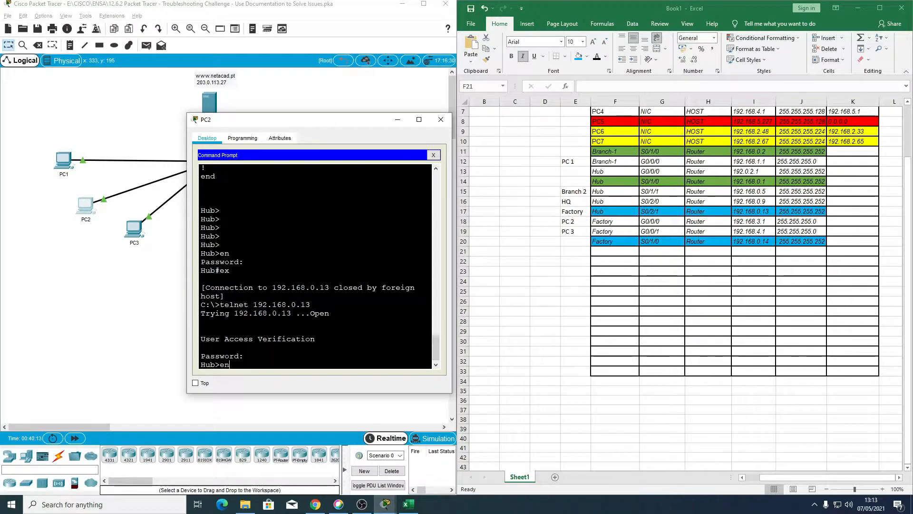
type("en")
key("Return")
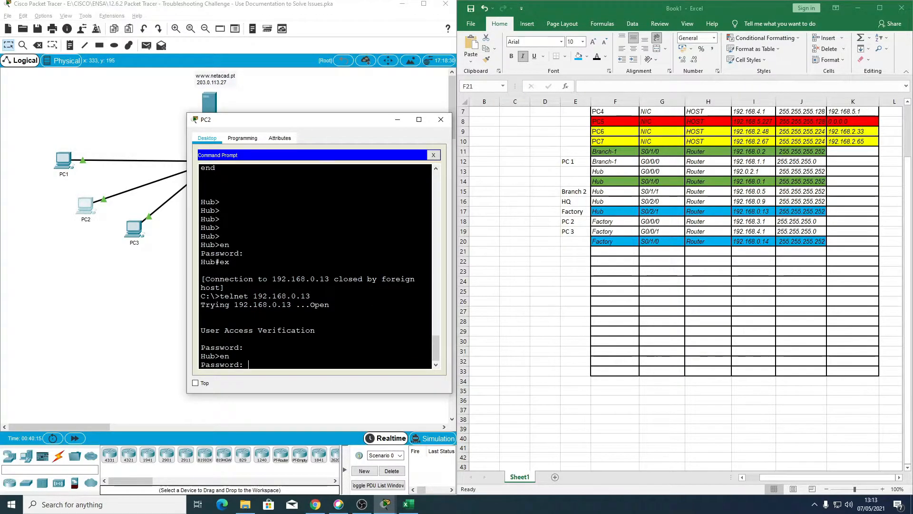
key("Return")
Step: Display the Hub router's running configuration and compare its interfaces with the Hub S0/2/1 row in the Excel addressing table
type("sj")
key("BackSpace")
type("h run")
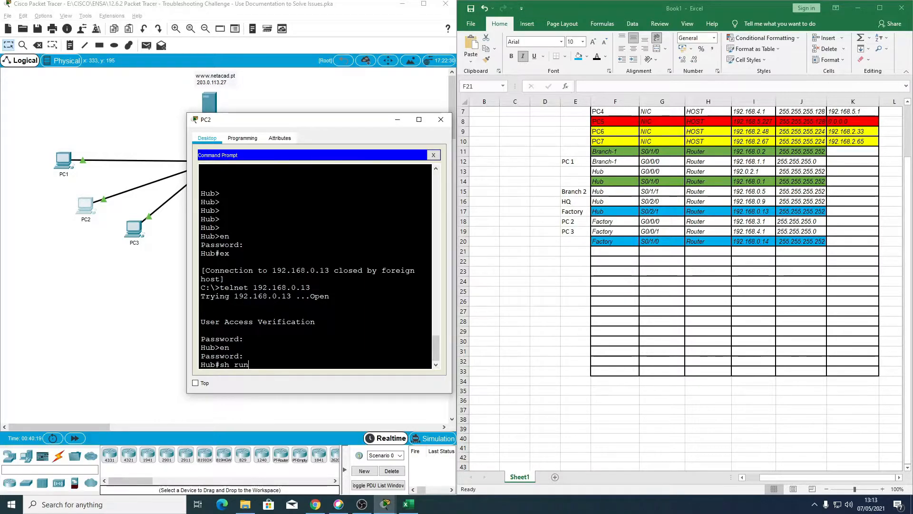
key("Return")
key("space")
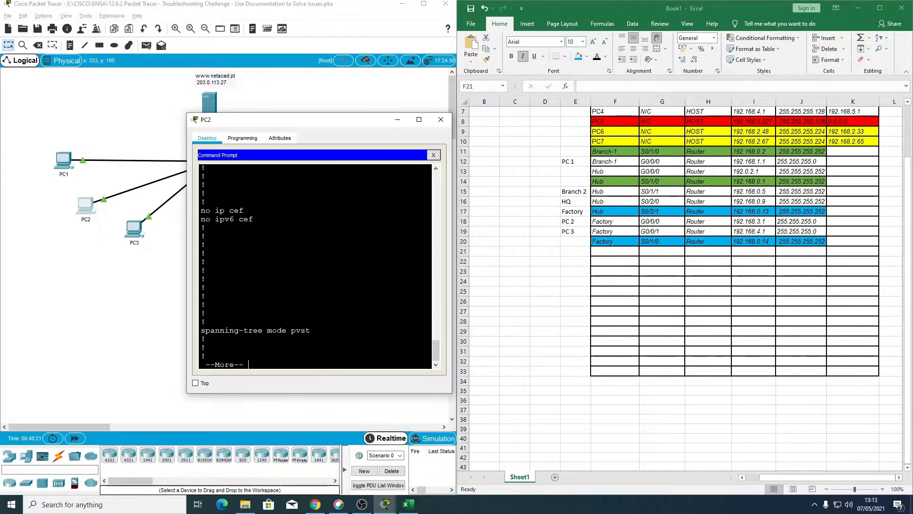
key("space")
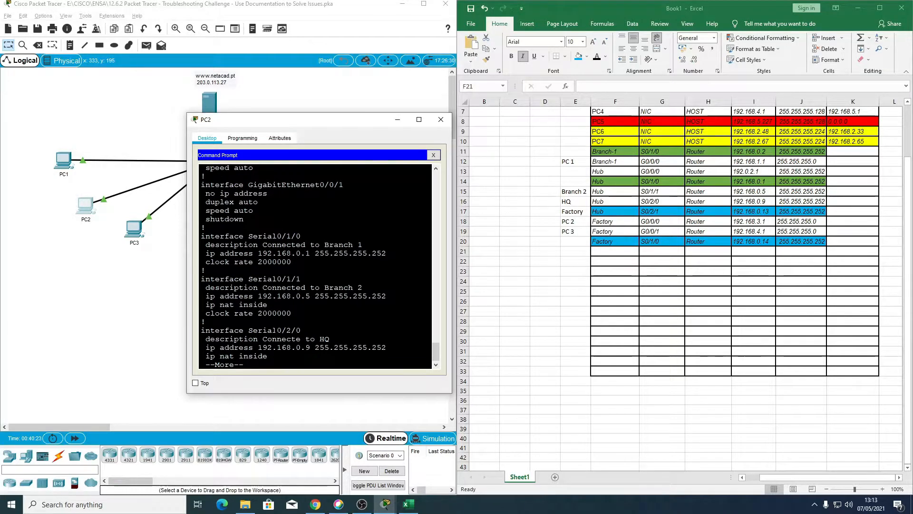
key("Return")
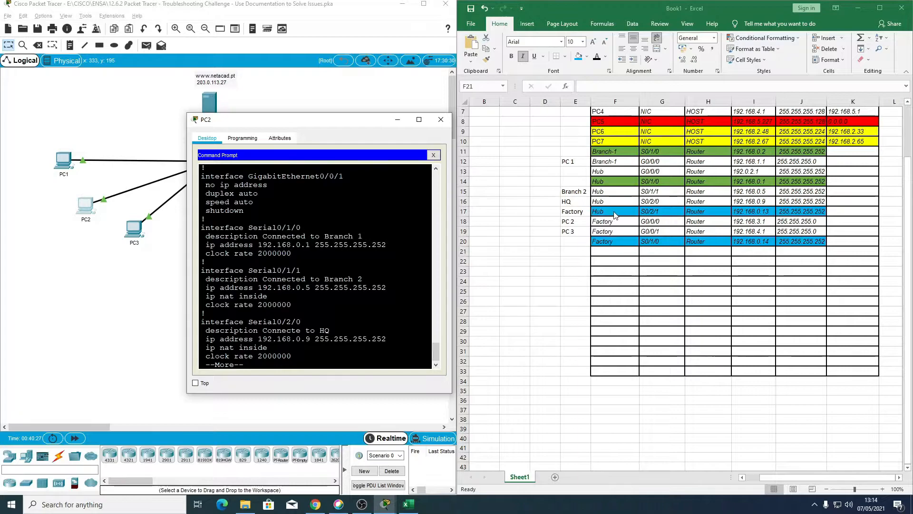
left_click(638, 211)
left_click(750, 212)
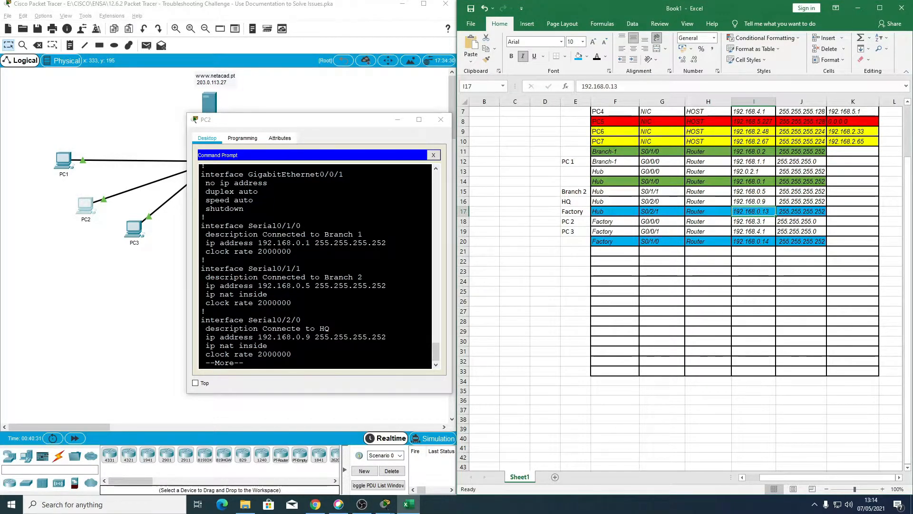
key("alt+Tab")
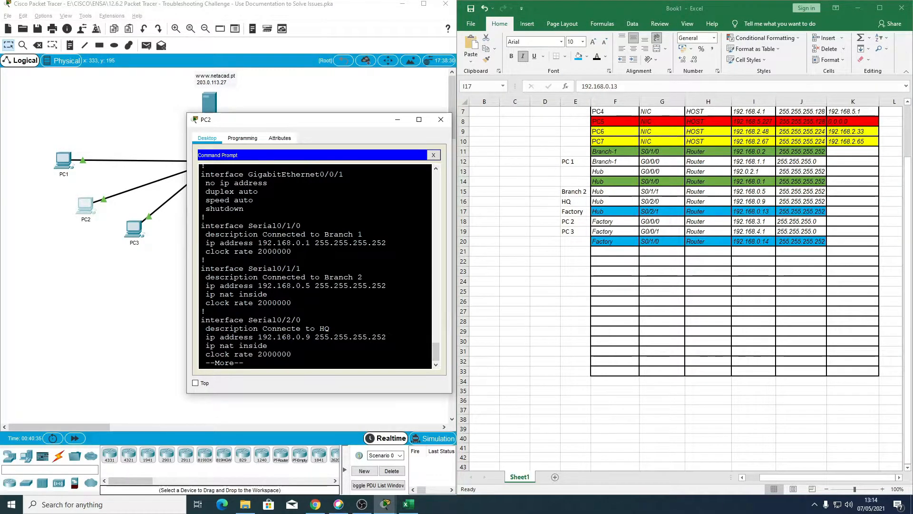
Step: Quit the Hub configuration listing in PC2's Command Prompt and exit the Telnet session
key("backslash")
type("\\\\")
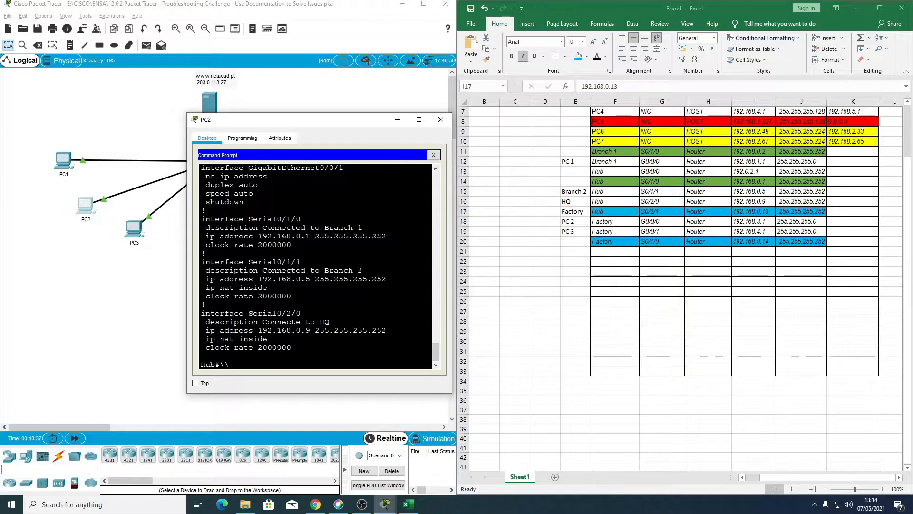
type("exit")
key("Return")
Step: Trace the route from PC2 to 203.0.113.27 again and highlight the third hop's address
key("Up")
key("Up")
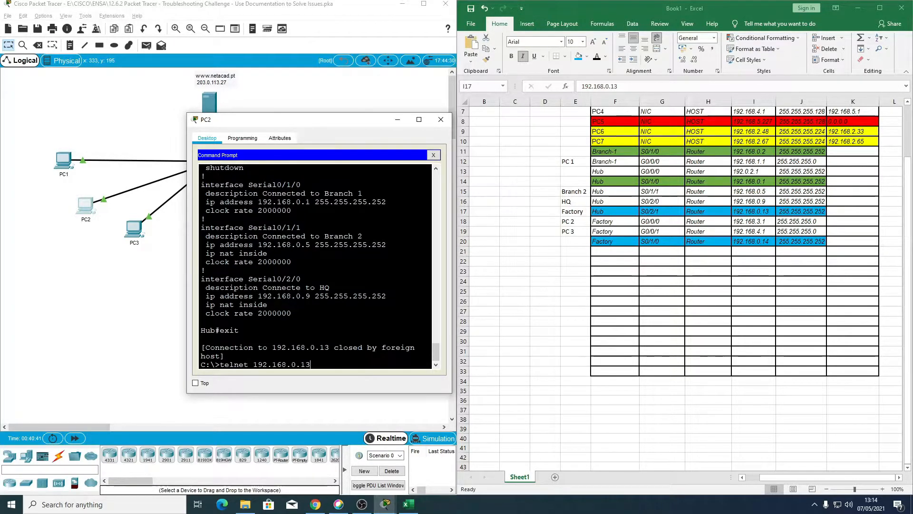
key("Return")
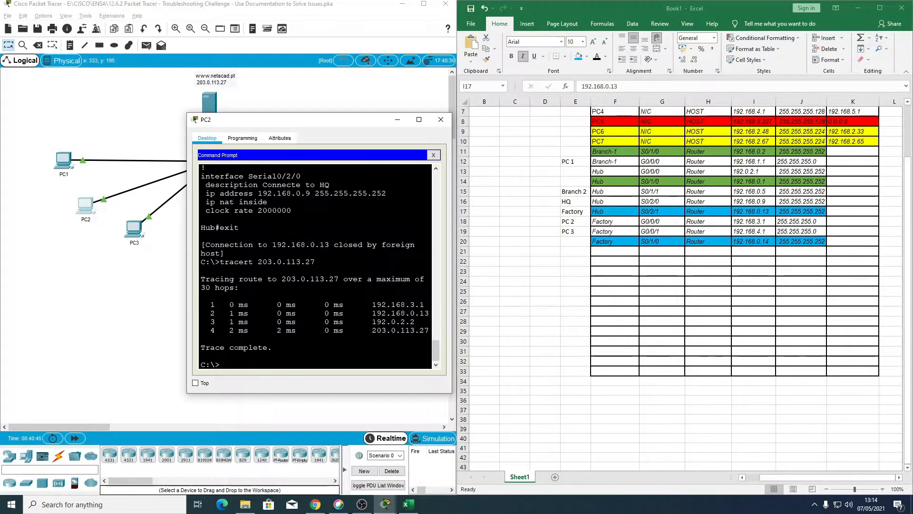
left_click_drag(372, 320, 415, 322)
Step: Open a Telnet connection from PC2 to the third hop at 192.0.2.2
left_click(298, 370)
type("telnet 192.168.0.2.2")
key("Return")
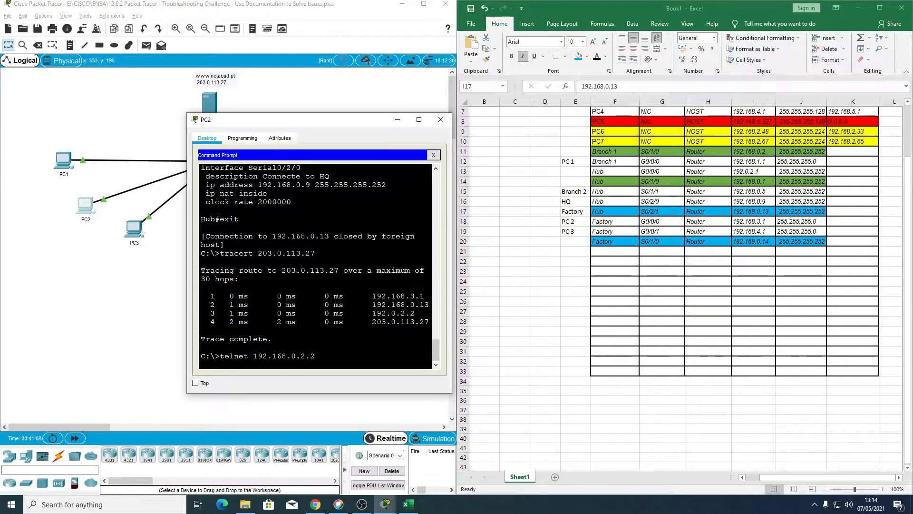
key("Up")
key("Left")
key("Left")
key("Left")
key("Left")
key("Left")
key("Left")
key("BackSpace")
key("BackSpace")
key("BackSpace")
key("BackSpace")
key("Return")
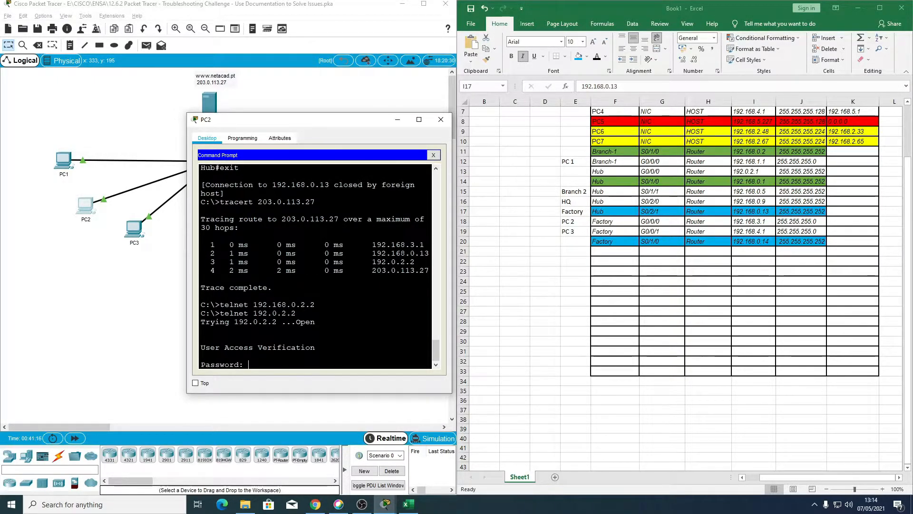
Step: Log in to the router at 192.0.2.2 with the access password and enter privileged mode with the enable password
key("Return")
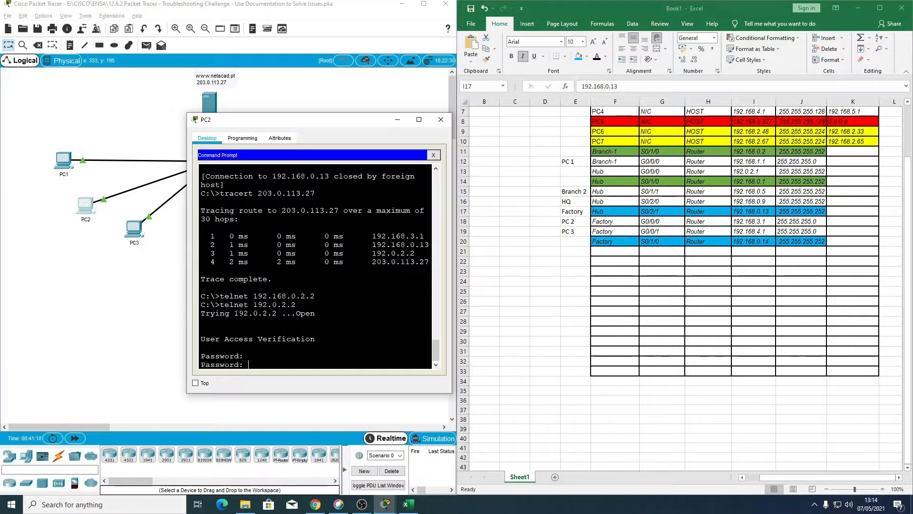
key("Return")
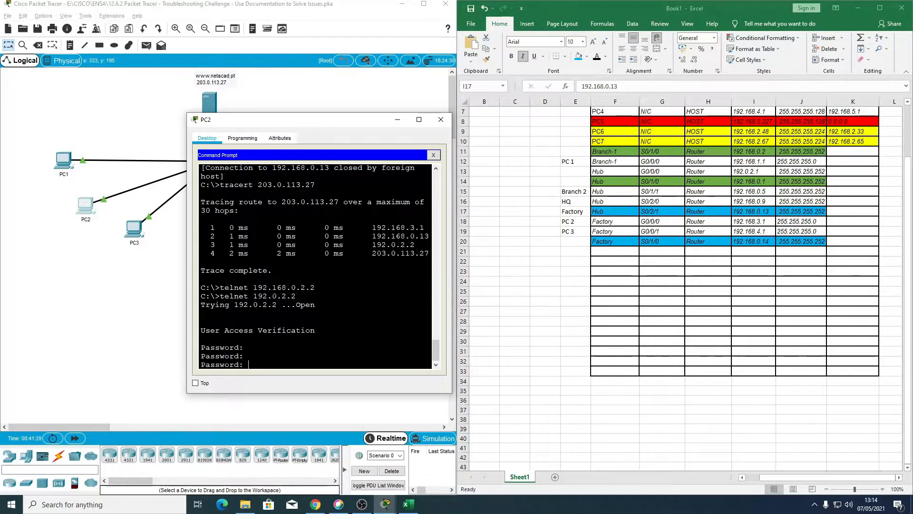
key("Return")
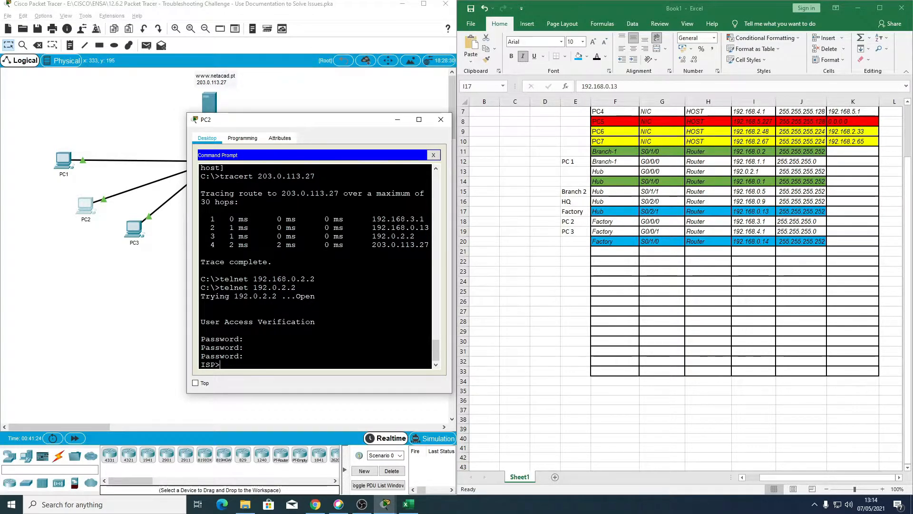
type("en")
key("Return")
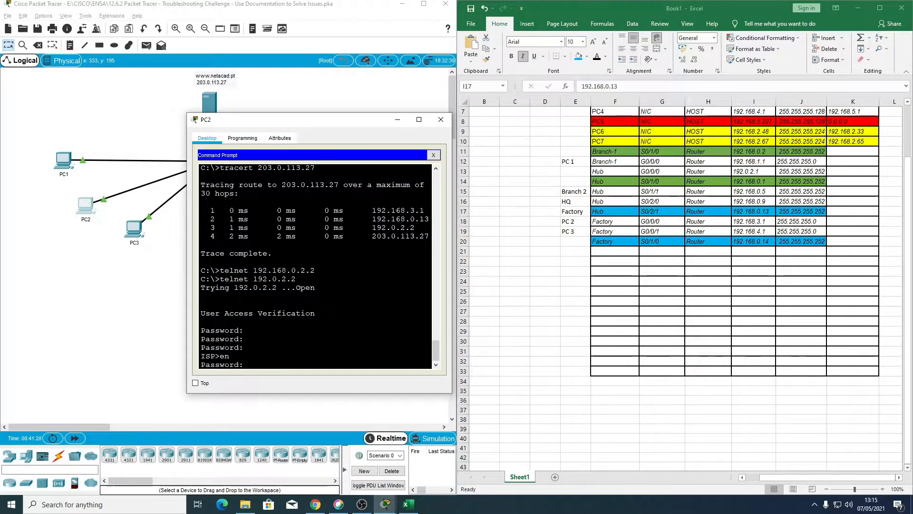
key("Return")
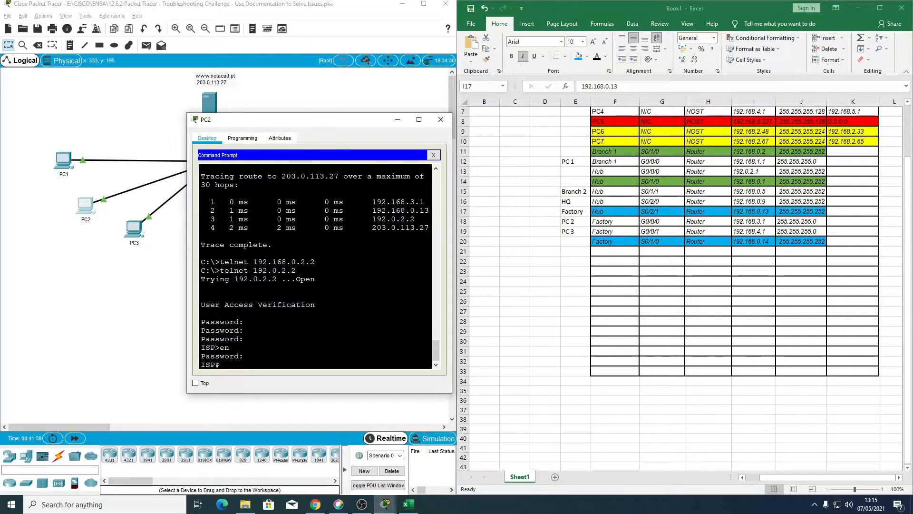
Step: Display the ISP router's running configuration and page through its interfaces and static route
type("sh")
type(" wu")
key("BackSpace")
key("BackSpace")
type("ru")
key("Return")
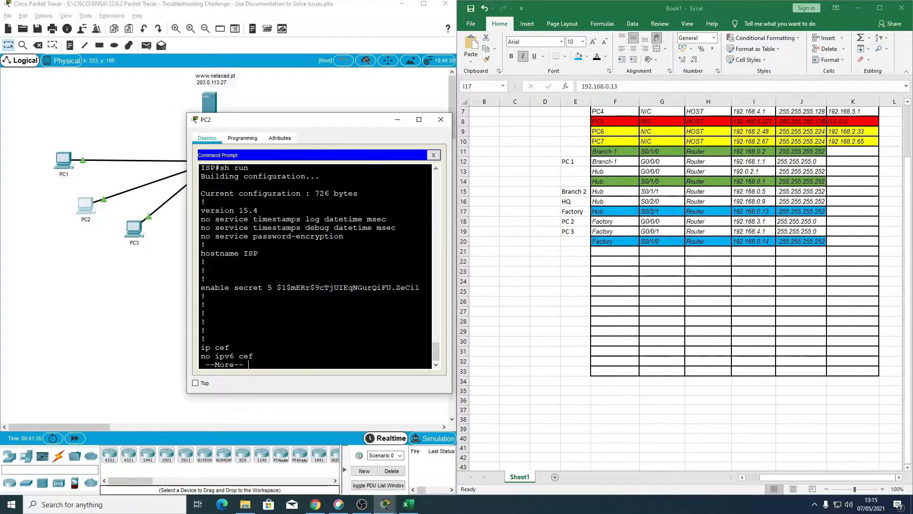
key("space")
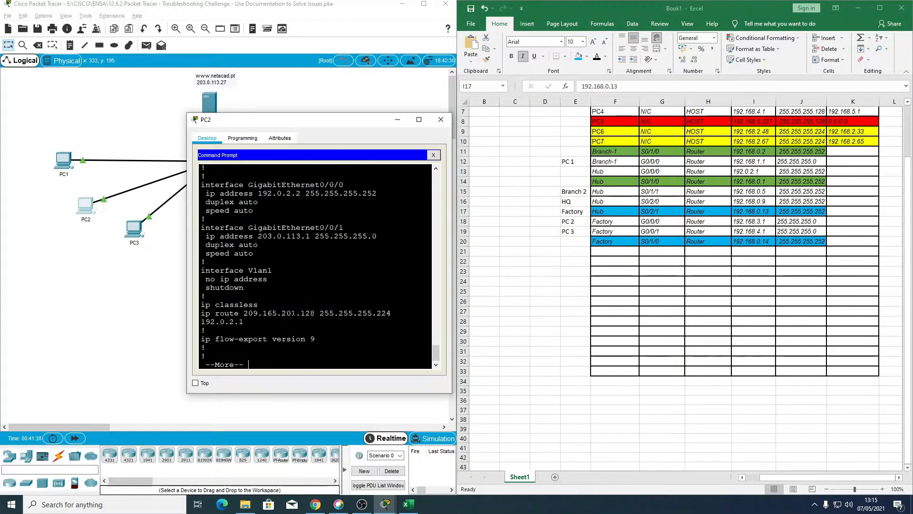
key("Return")
key("Return")
key("Return")
key("Return")
key("Return")
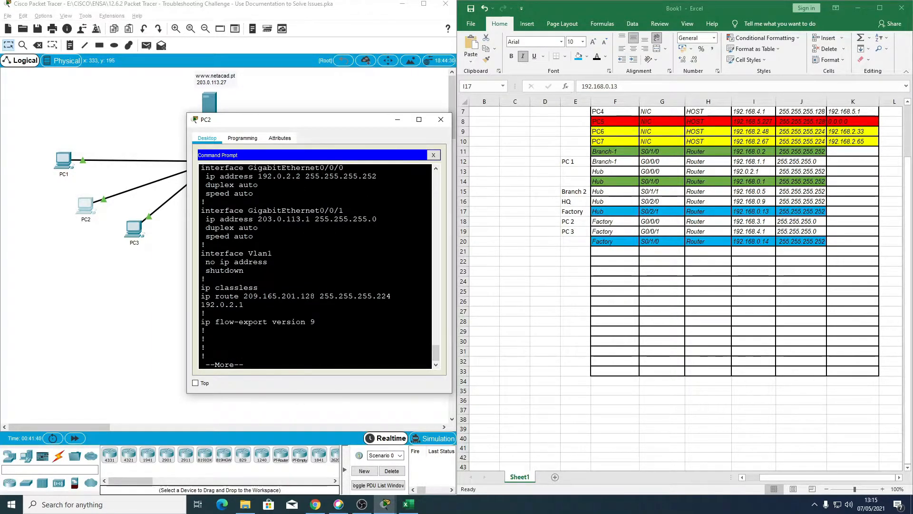
Step: Examine the ISP router's two GigabitEthernet interface blocks and highlight the GigabitEthernet0/0/0 block
scroll(317, 266, "up", 2)
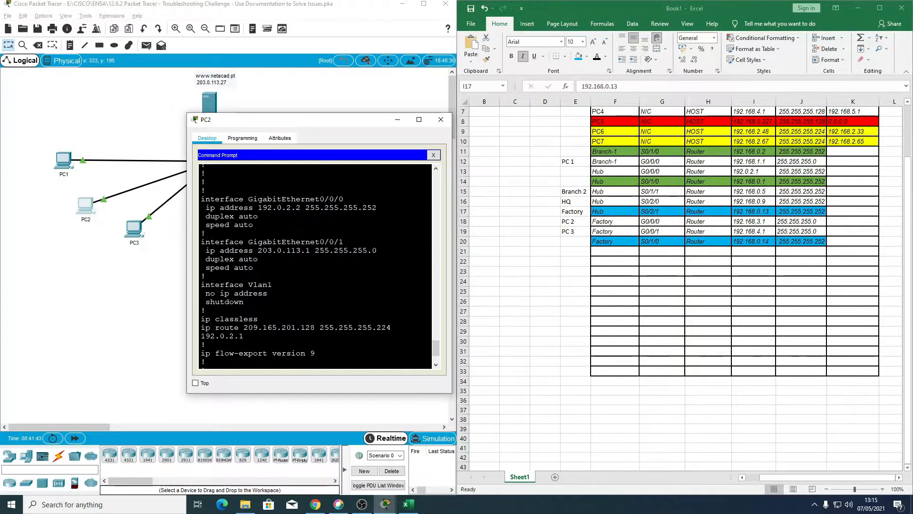
scroll(198, 233, "up", 1)
scroll(198, 233, "down", 1)
scroll(315, 266, "down", 1)
scroll(315, 266, "up", 1)
left_click_drag(202, 199, 254, 268)
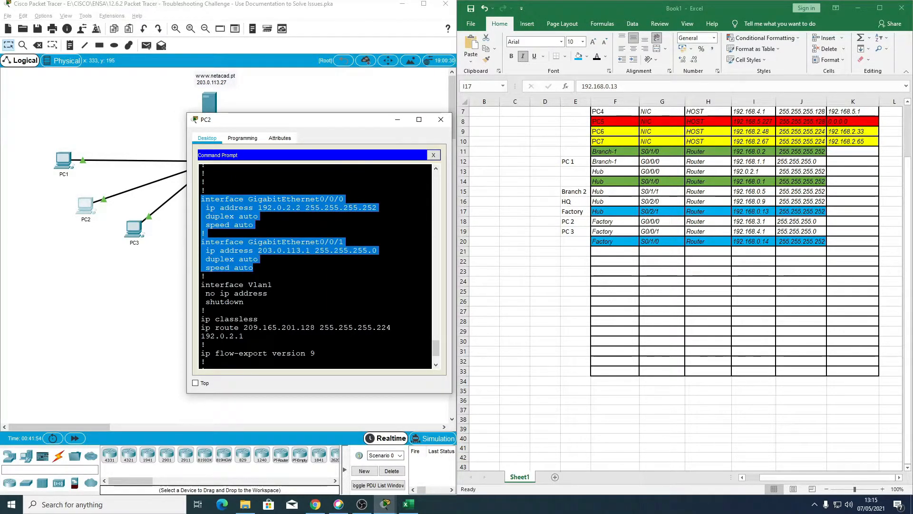
left_click_drag(253, 268, 254, 224)
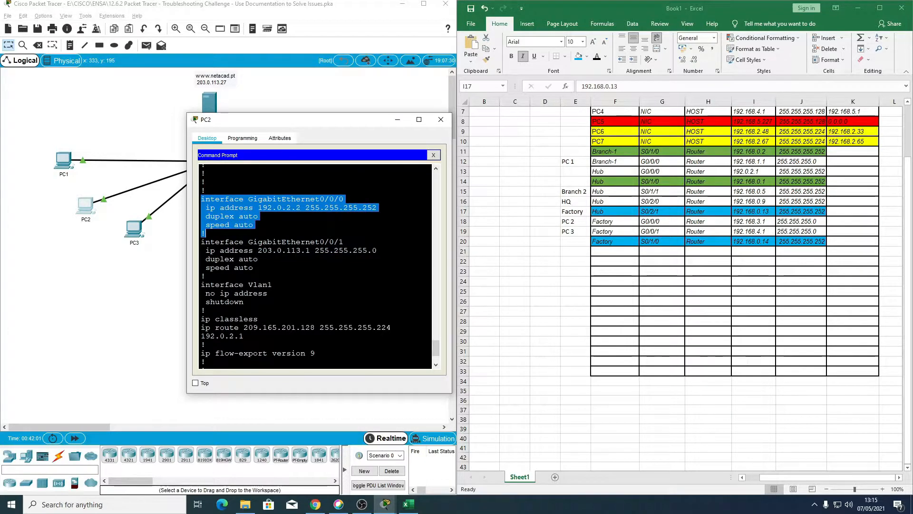
Step: Start a new addressing table row in row 21 with device ISP, interface G0/0/0 and device type Router
left_click(618, 249)
left_click(615, 250)
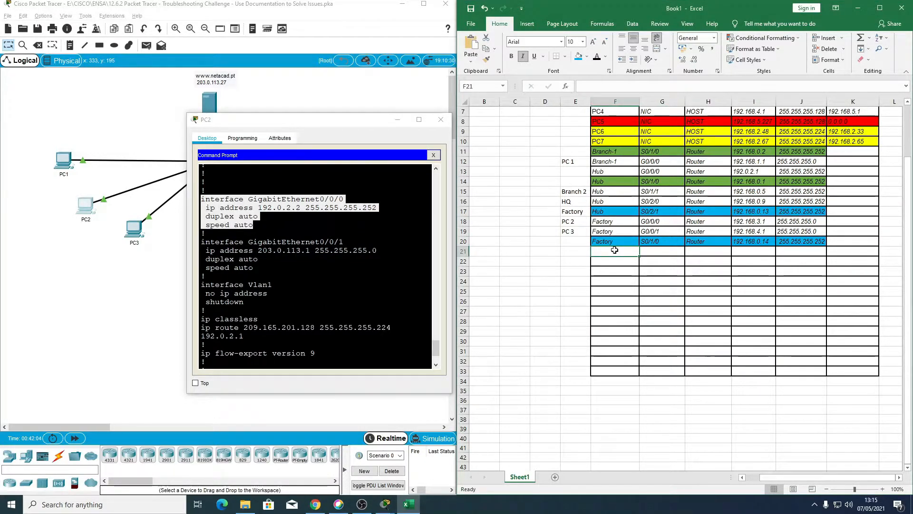
type("ISP")
key("Tab")
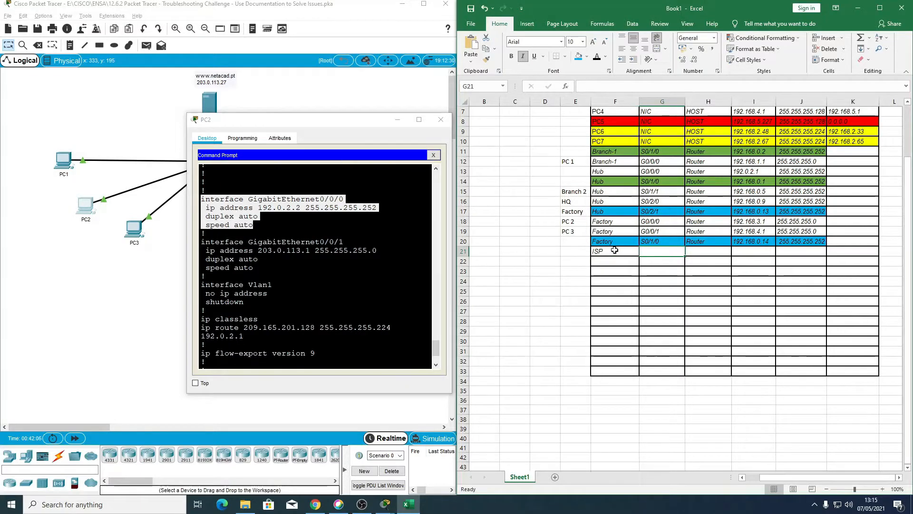
type("G0/0/0")
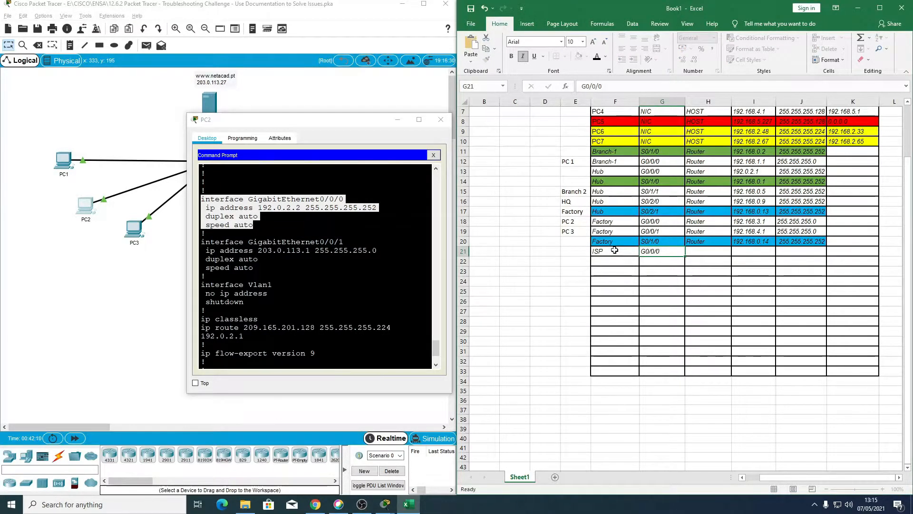
key("Tab")
type("R")
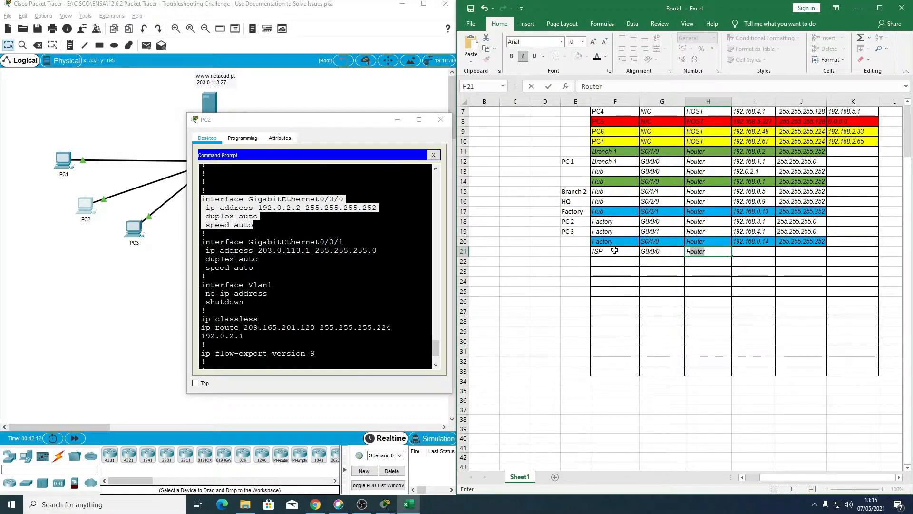
key("Tab")
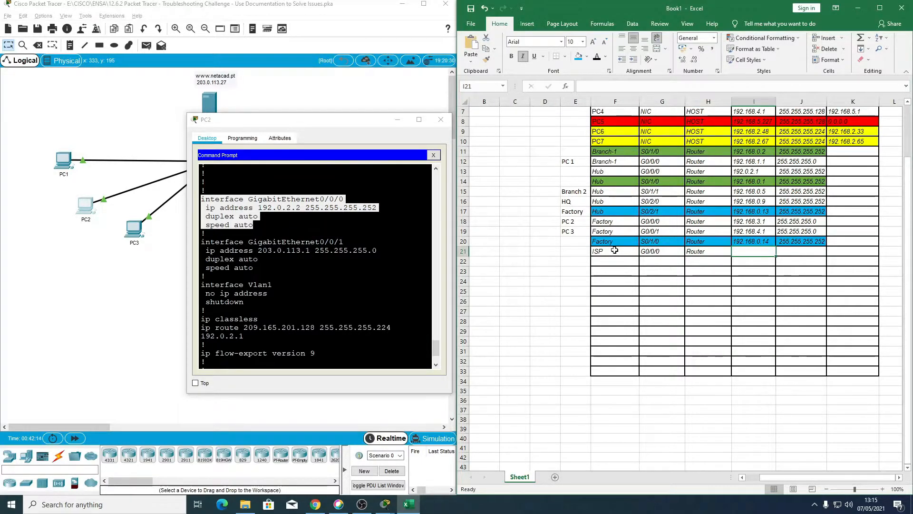
Step: Enter IP address 192.0.2.2 and subnet mask 255.255.255.252 for the ISP G0/0/0 row
type("192.16")
type("8")
type(".0.")
key("BackSpace")
key("BackSpace")
key("BackSpace")
type("0.2w")
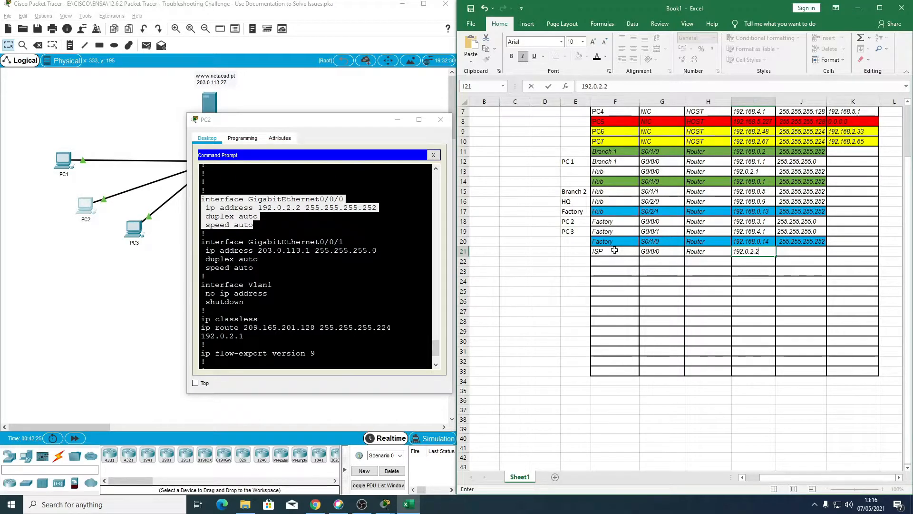
key("Tab")
type("255.255.255.25")
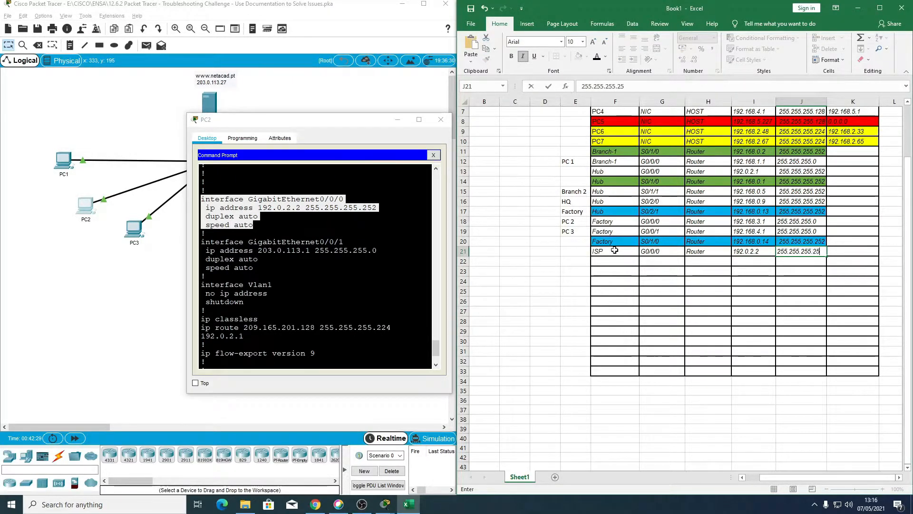
type("2")
key("Return")
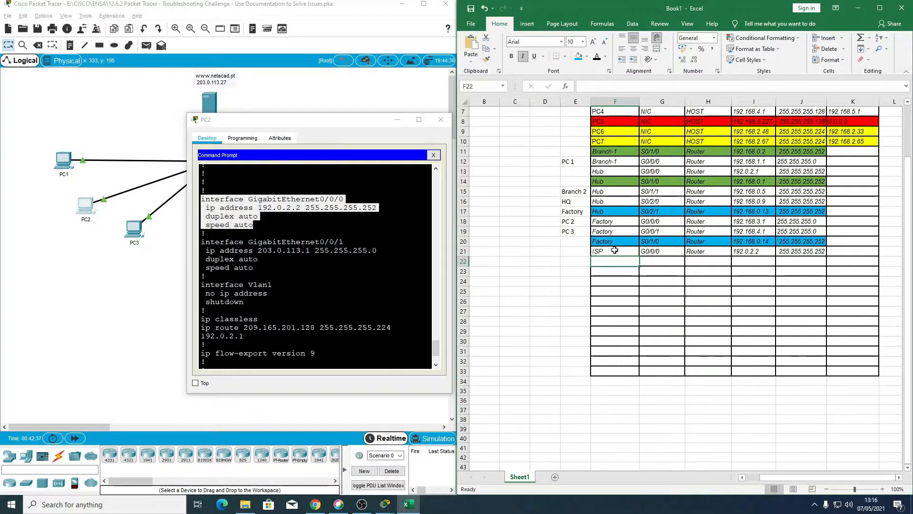
Step: Copy the ISP device name down to row 22 and enter interface G0/0/1 with device type Router
left_click(614, 250)
left_click_drag(638, 259, 639, 267)
left_click(654, 261)
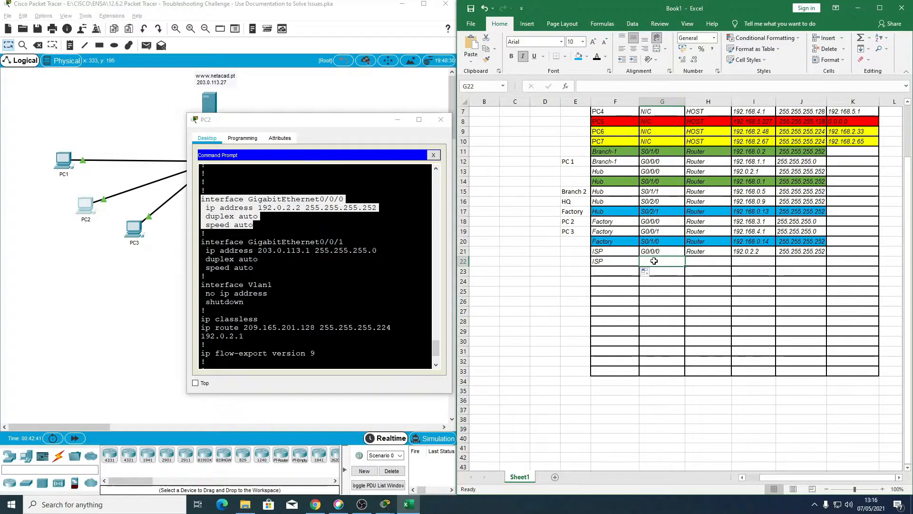
type("G0/")
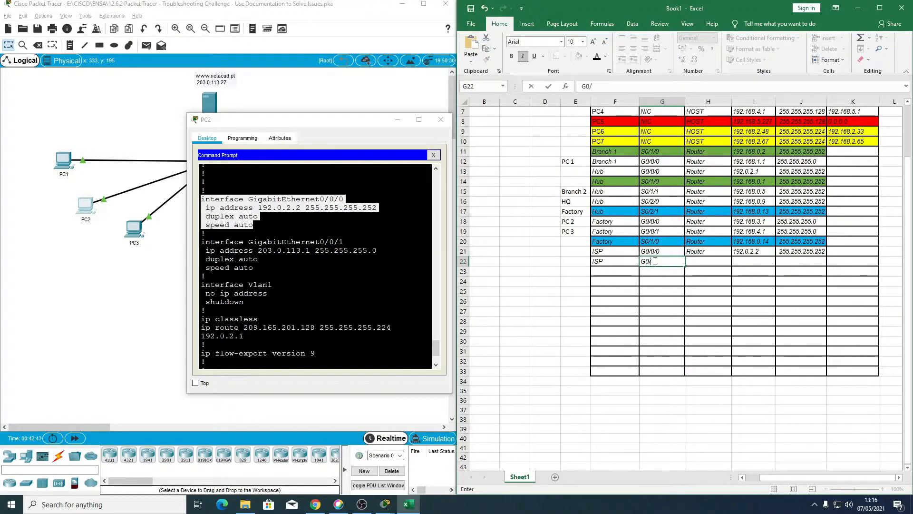
type("0/1")
key("Tab")
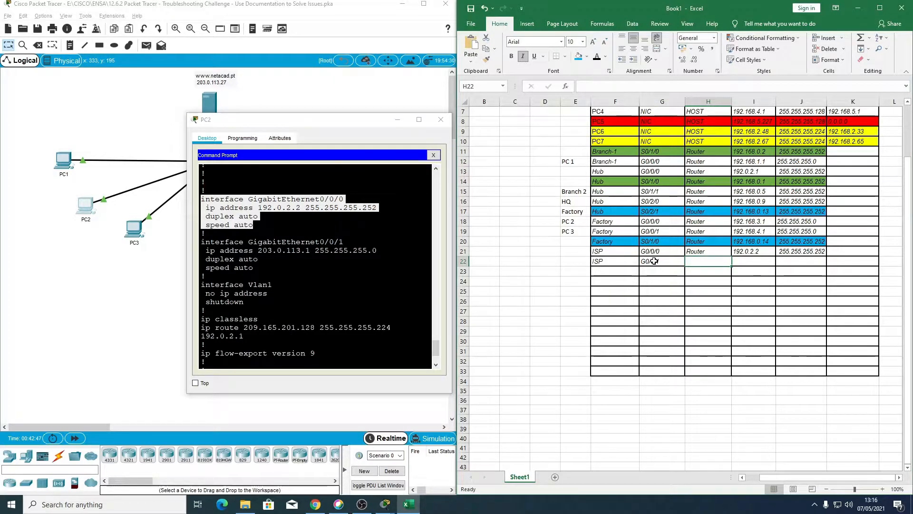
type("Router")
key("Tab")
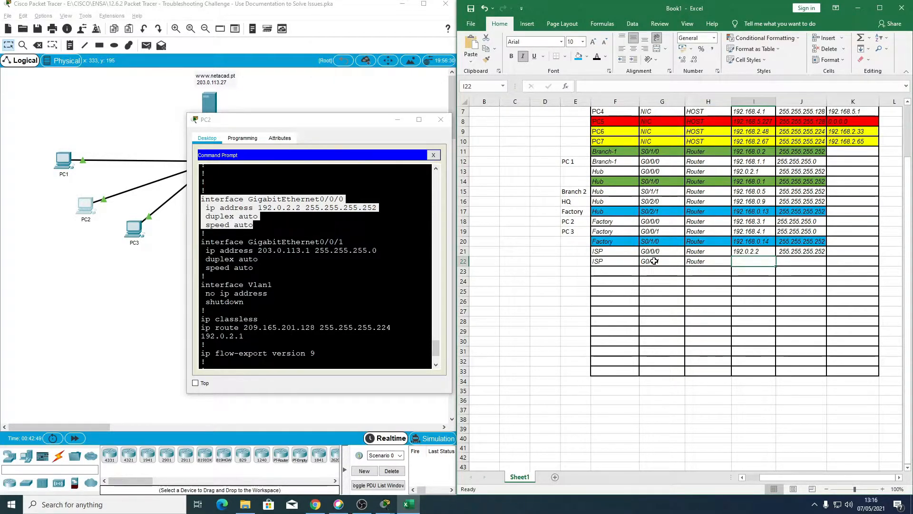
Step: Enter IP address 203.0.113.1 and subnet mask 255.255.255.0 for the ISP G0/0/1 row
type("203.0.113.1")
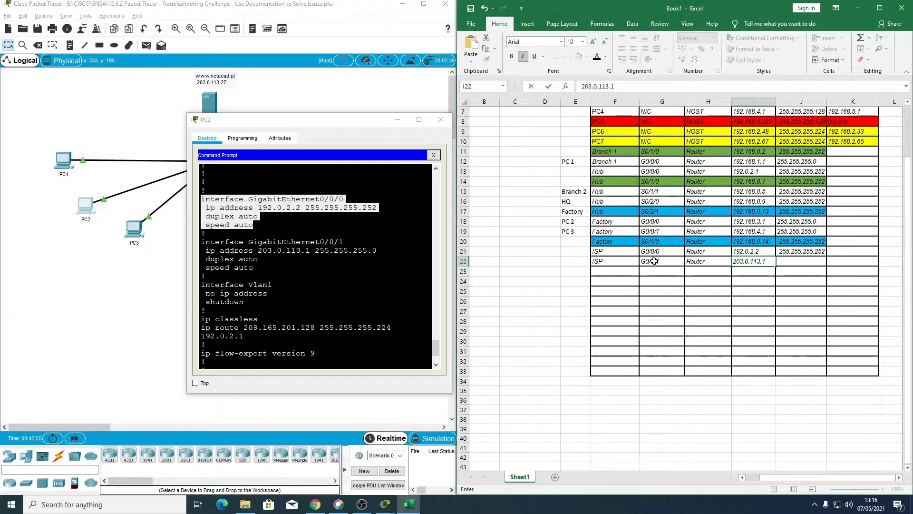
key("Tab")
type("25")
key("BackSpace")
type("5.255.255.0")
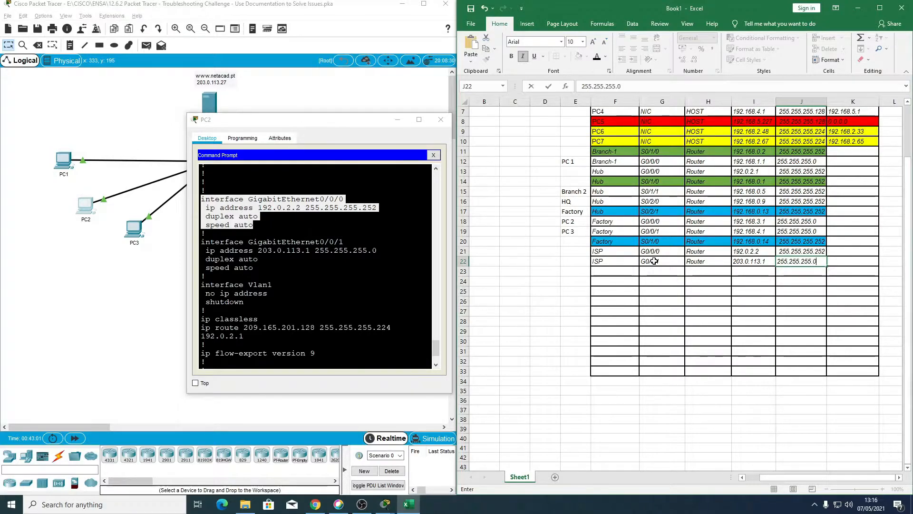
Step: Label the ISP G0/0/1 row "To server" in cell E22
left_click(573, 261)
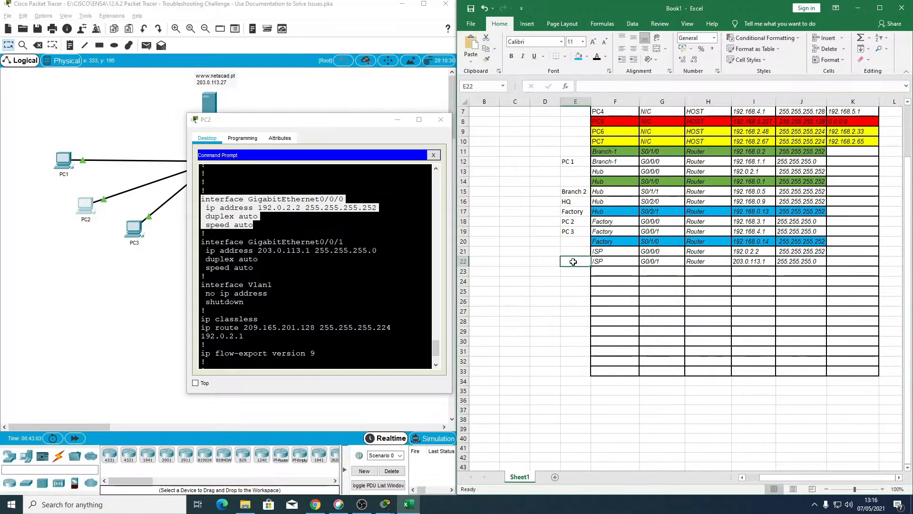
type("Ser")
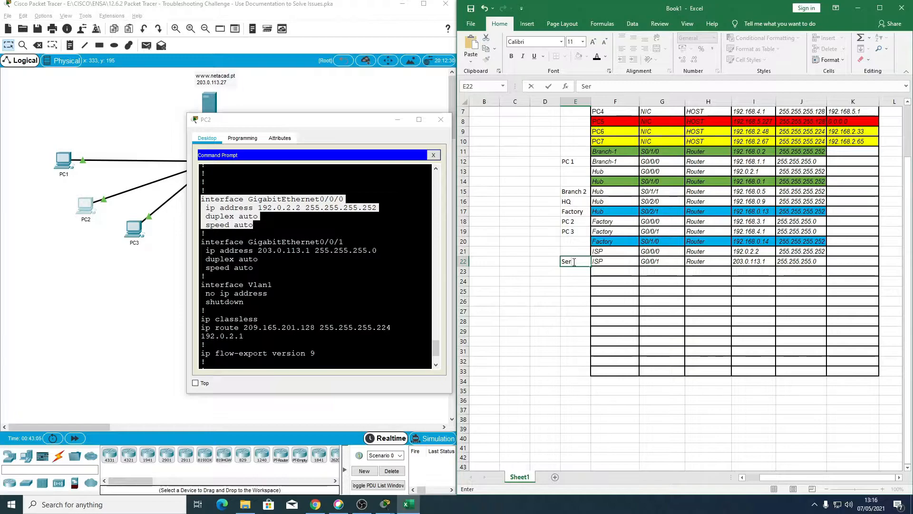
type("ver")
key("BackSpace")
key("BackSpace")
key("BackSpace")
key("BackSpace")
key("BackSpace")
key("BackSpace")
type("To Server")
key("Return")
Step: Page through the rest of the ISP router's running configuration in PC2's Command Prompt, down to the console and vty line settings
scroll(333, 271, "down", 3)
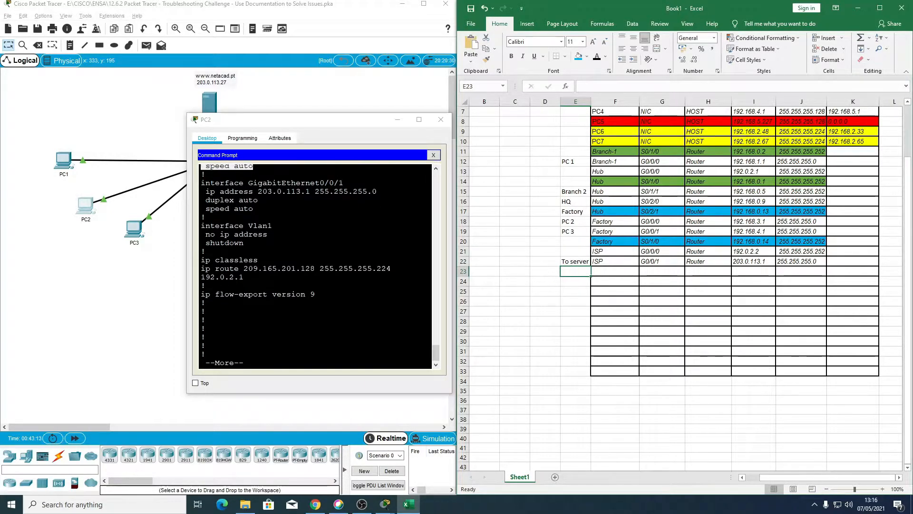
left_click(205, 345)
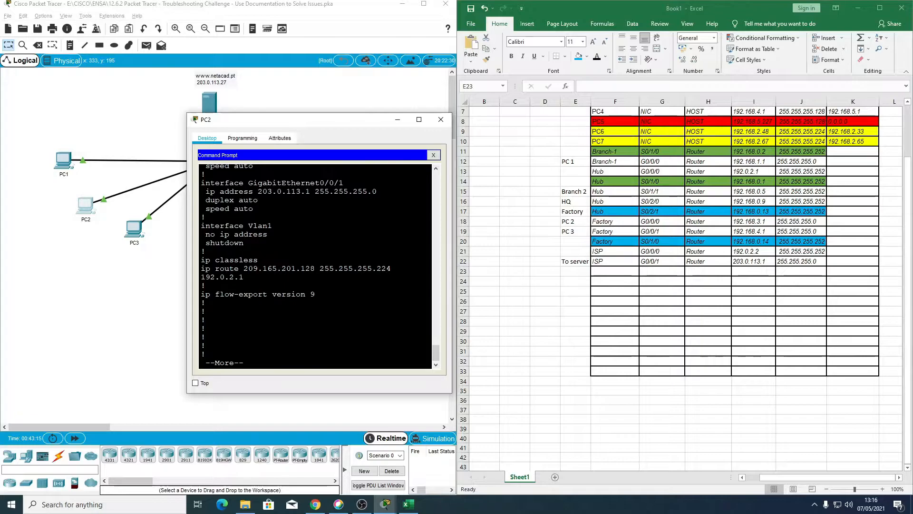
key("Return")
key("Return")
key("Return")
key("Return")
key("Return")
key("Return")
key("Return")
key("Return")
key("Return")
key("Return")
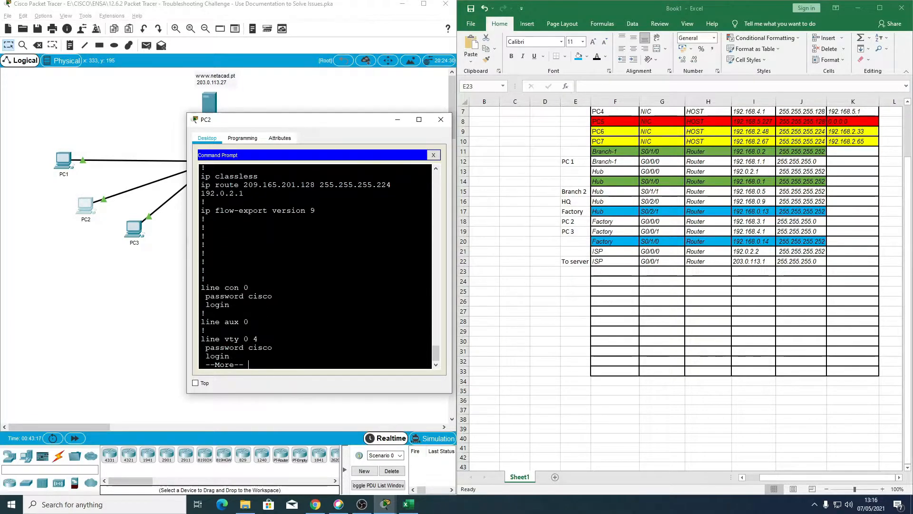
Step: In the Excel table, shade the ISP G0/0/0 row and the Hub G0/0/0 row with the same light orange fill to mark their shared link
left_click(750, 253)
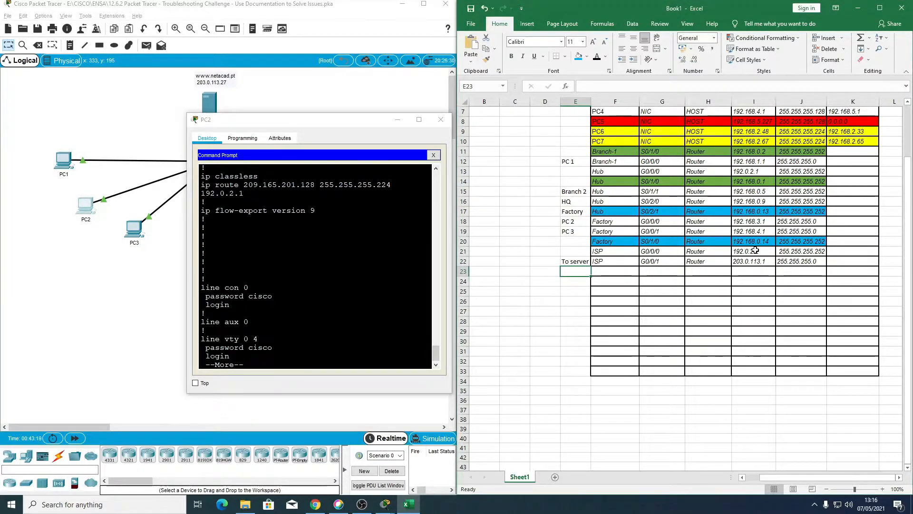
left_click(755, 251)
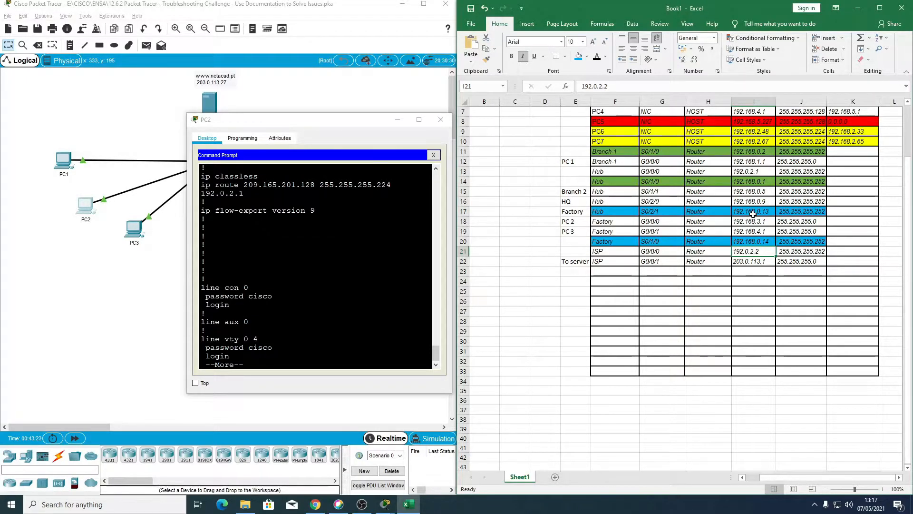
left_click(750, 171)
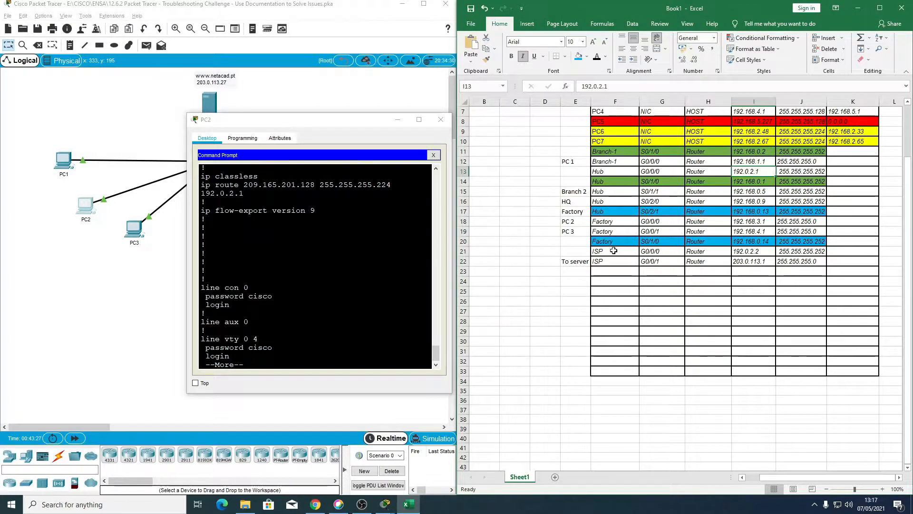
left_click_drag(599, 171, 783, 172)
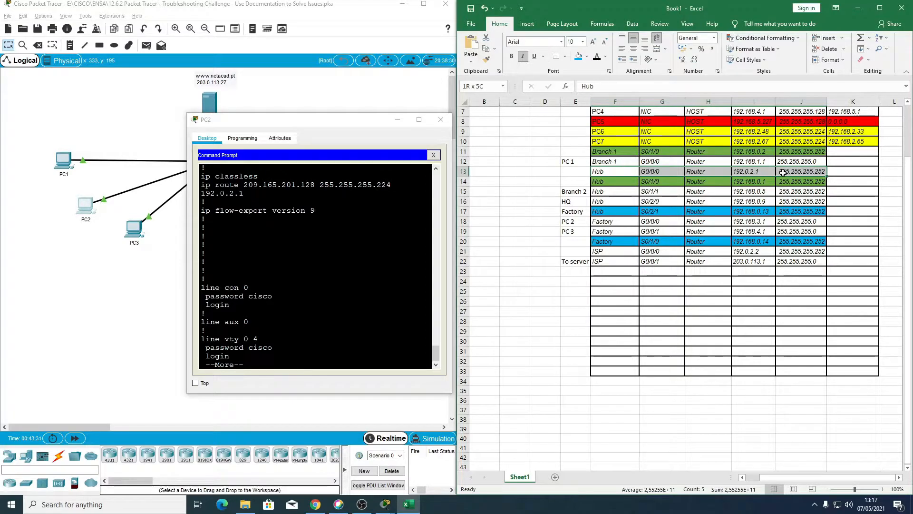
left_click_drag(612, 251, 802, 252)
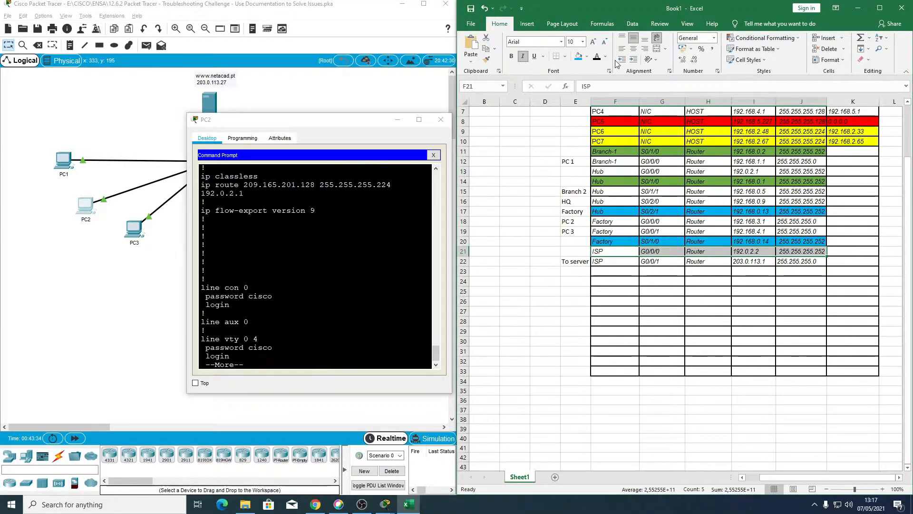
left_click(587, 57)
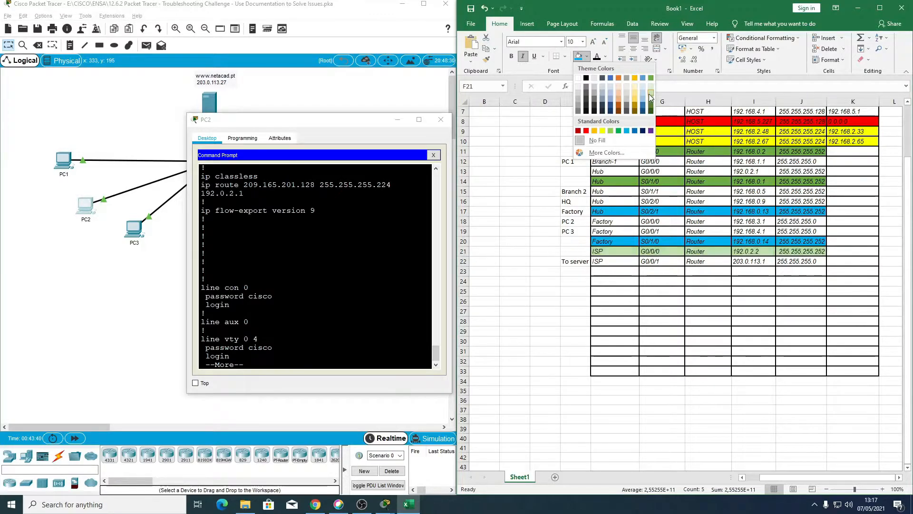
left_click(620, 87)
left_click_drag(600, 171, 818, 171)
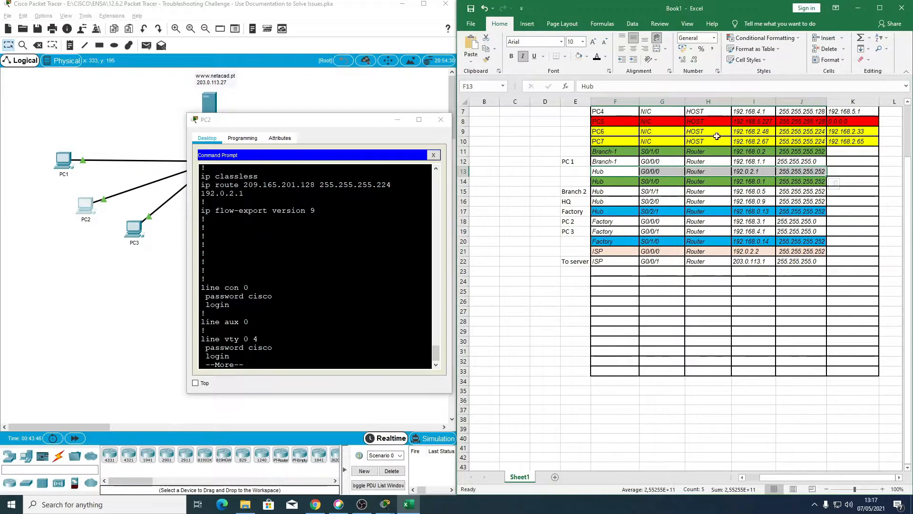
left_click(578, 58)
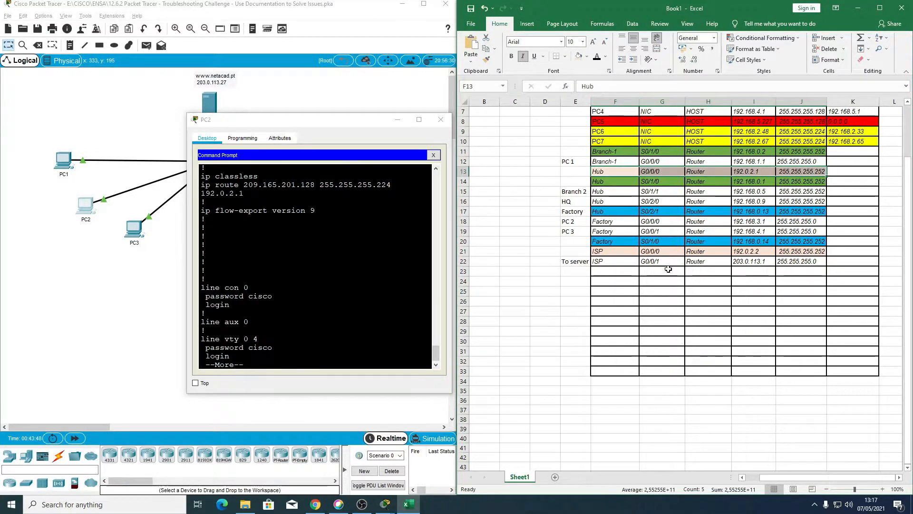
Step: Label the ISP G0/0/0 row "to hub" in cell E21
left_click(663, 299)
scroll(664, 298, "down", 1)
scroll(663, 298, "up", 3)
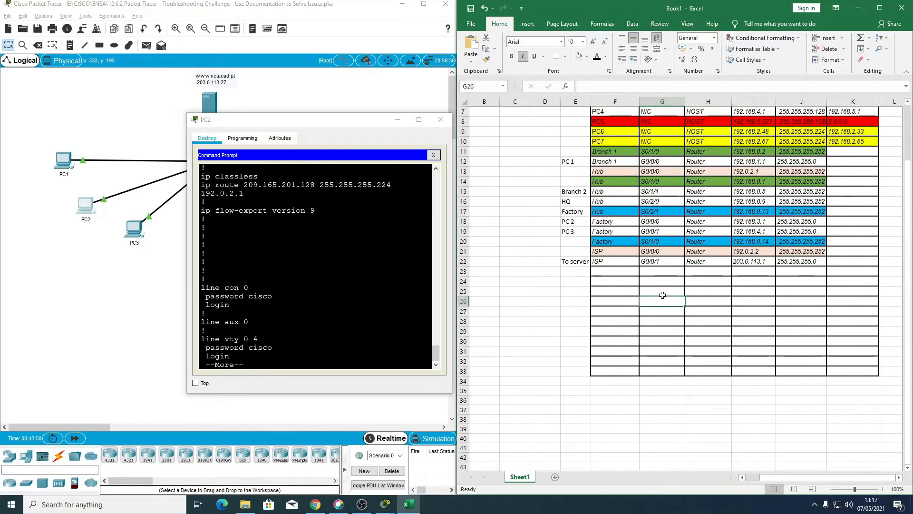
scroll(662, 295, "down", 2)
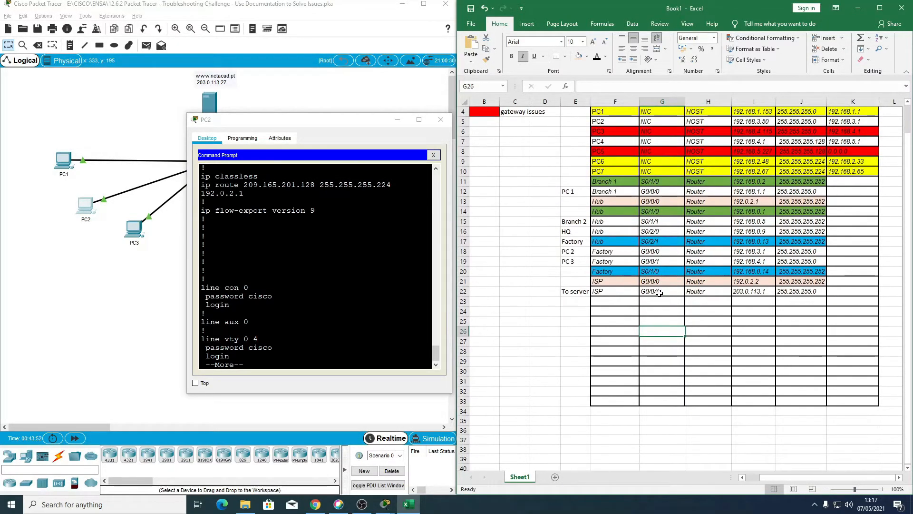
scroll(662, 296, "up", 2)
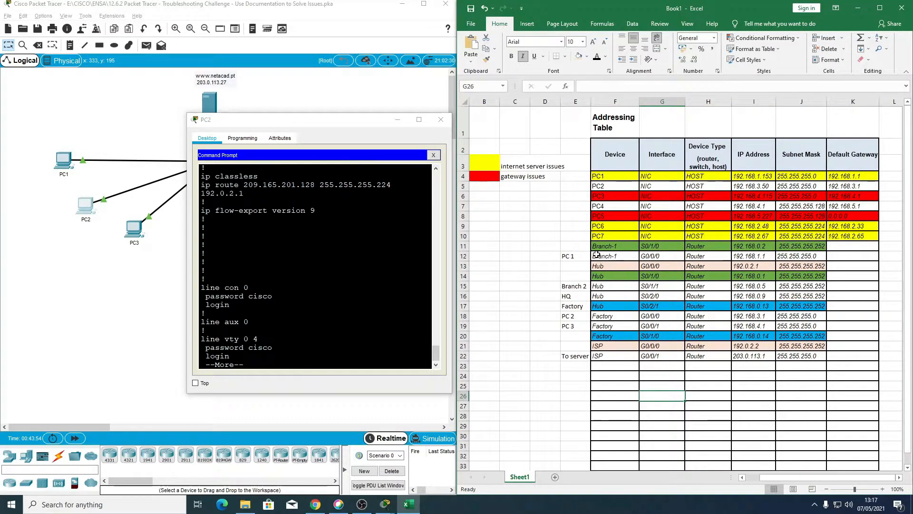
scroll(589, 314, "down", 1)
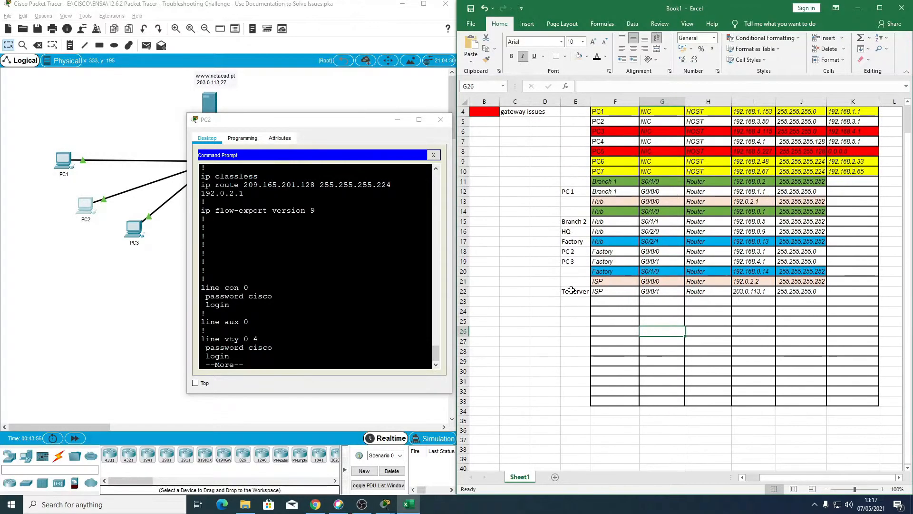
left_click(571, 285)
type("to ")
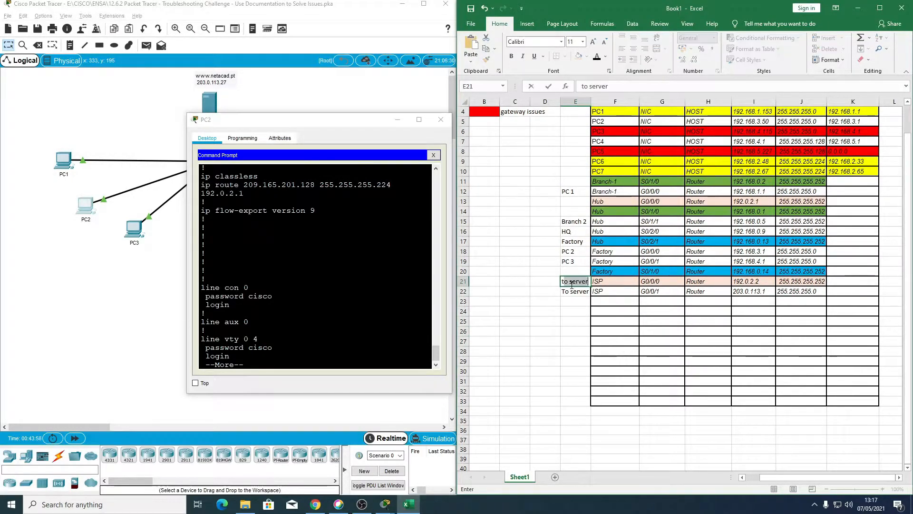
type("h")
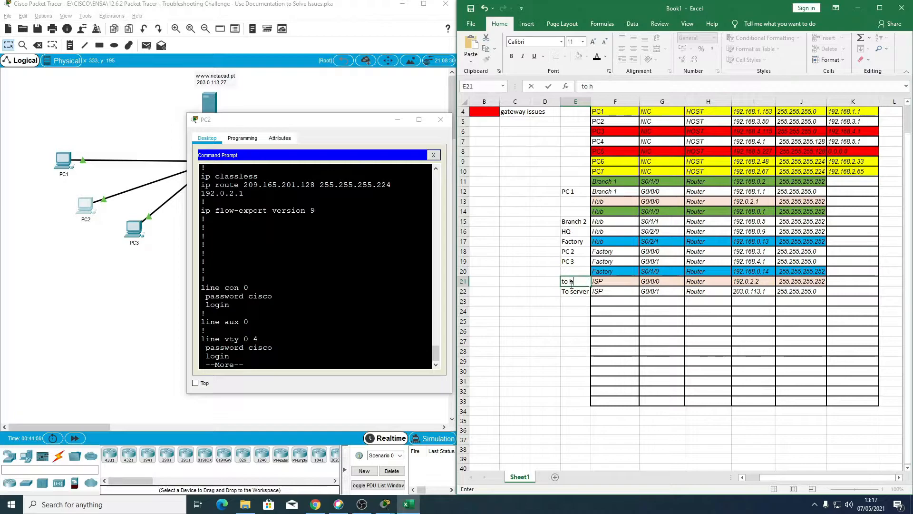
type("ub")
Step: Label the Hub S0/1/0 row "to isp" in cell E14
key("Up")
key("Up")
key("Up")
key("Up")
key("Up")
key("Up")
key("Up")
key("Up")
key("Up")
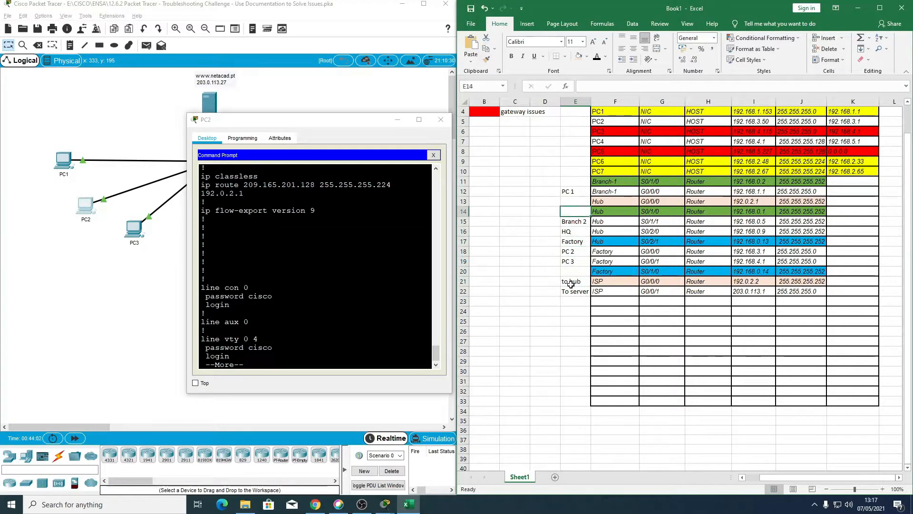
key("Down")
key("Down")
type("t")
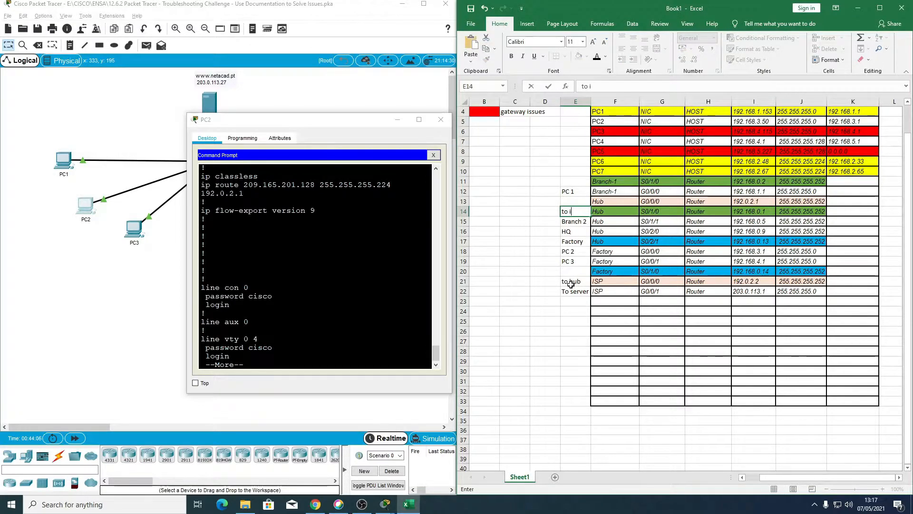
key("Down")
key("Down")
key("Down")
key("Down")
key("Down")
key("Down")
key("Down")
key("Down")
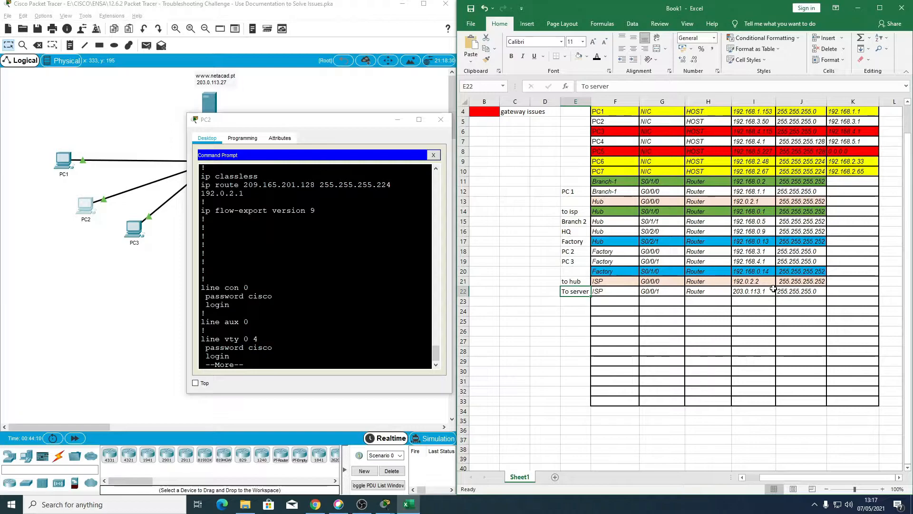
Step: Leave the Excel table and close PC2's window in Packet Tracer to uncover the topology
left_click(621, 305)
left_click(310, 369)
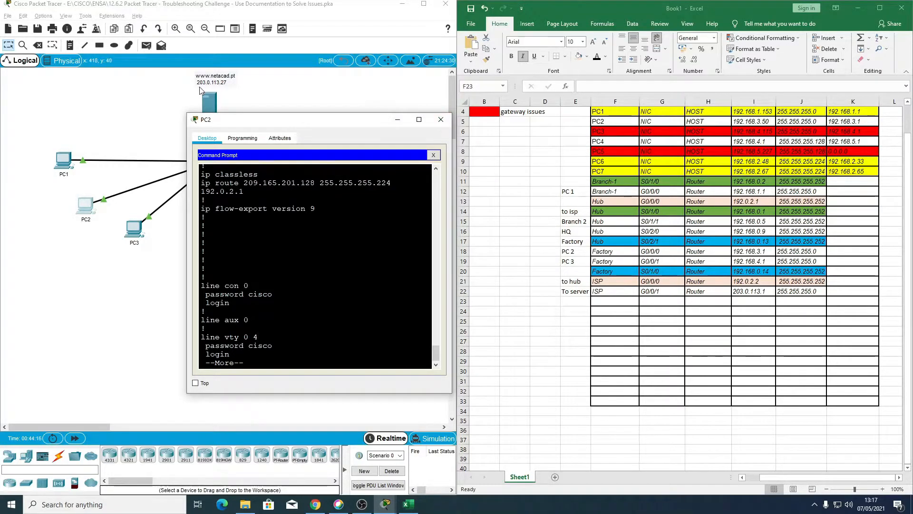
left_click_drag(217, 122, 234, 155)
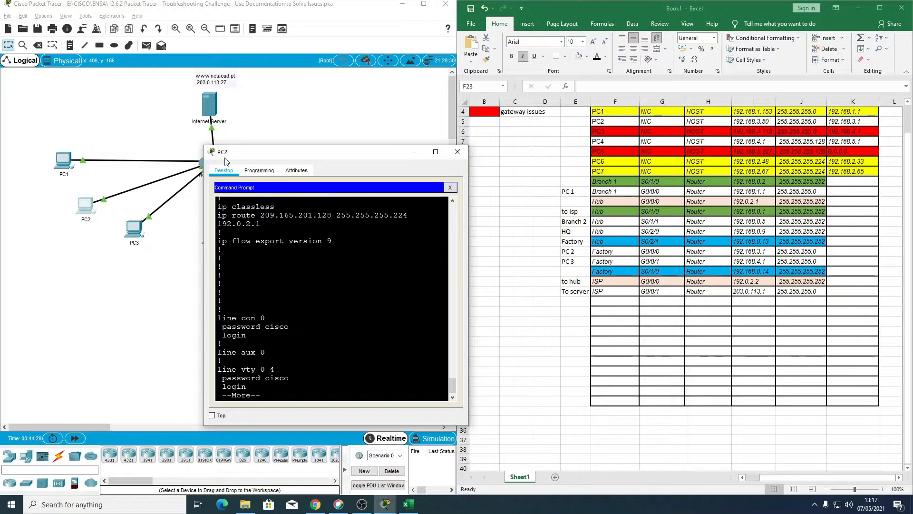
left_click(457, 152)
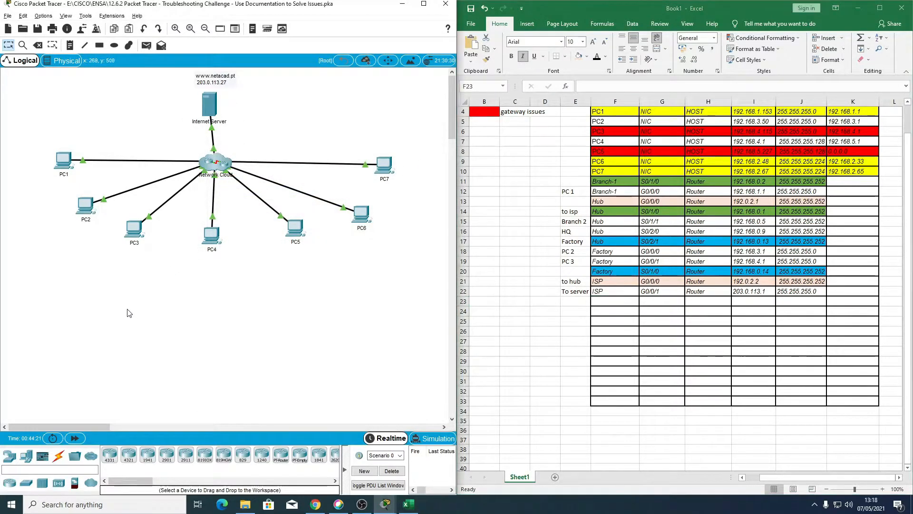
Step: Run tracert to 203.0.113.27 from PC3's Command Prompt and close the PC3 window
left_click(134, 228)
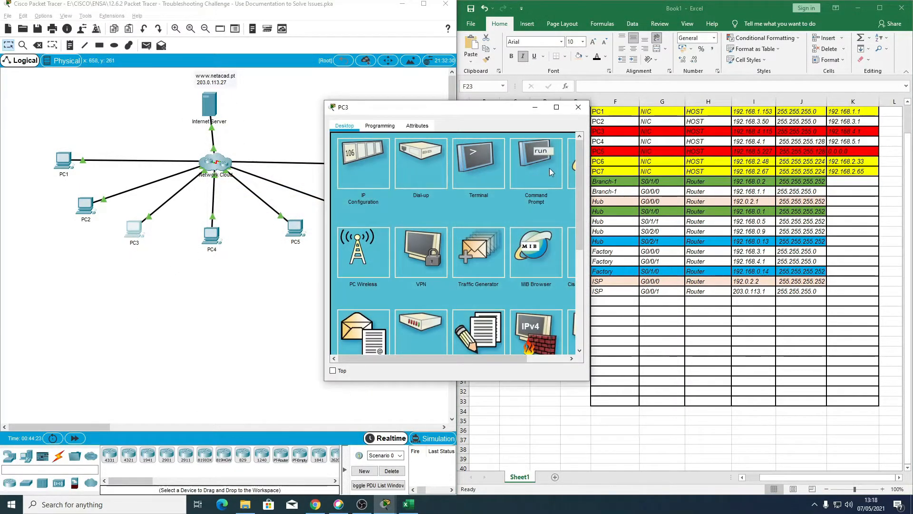
left_click(537, 166)
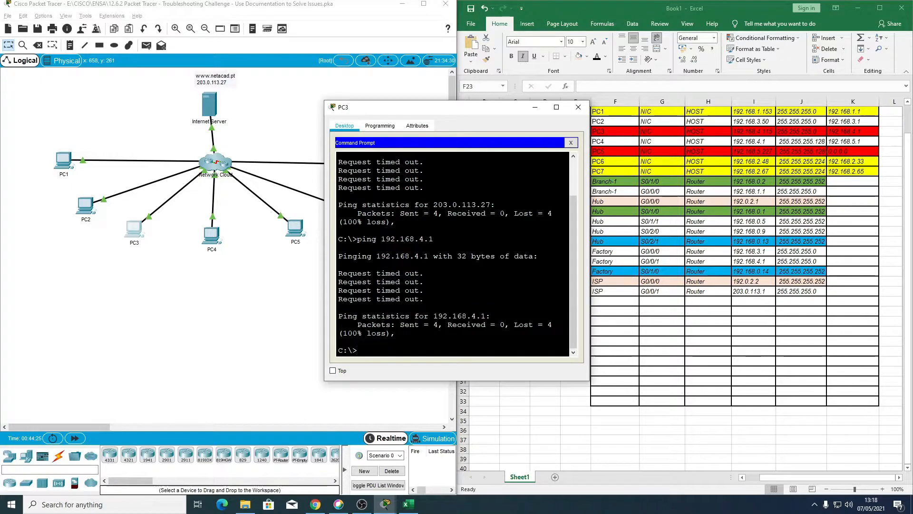
key("Up")
key("Up")
key("Down")
key("Up")
key("BackSpace")
key("BackSpace")
key("BackSpace")
key("BackSpace")
type("tracert")
key("Return")
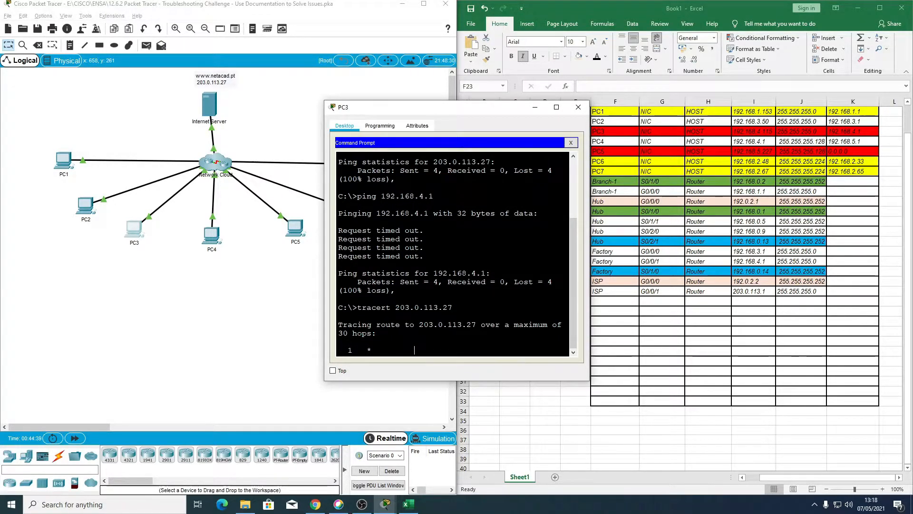
left_click(579, 112)
Step: Trace the route from PC4 to the Internet Server with tracert 203.0.113.27 in its Command Prompt
scroll(734, 276, "up", 1)
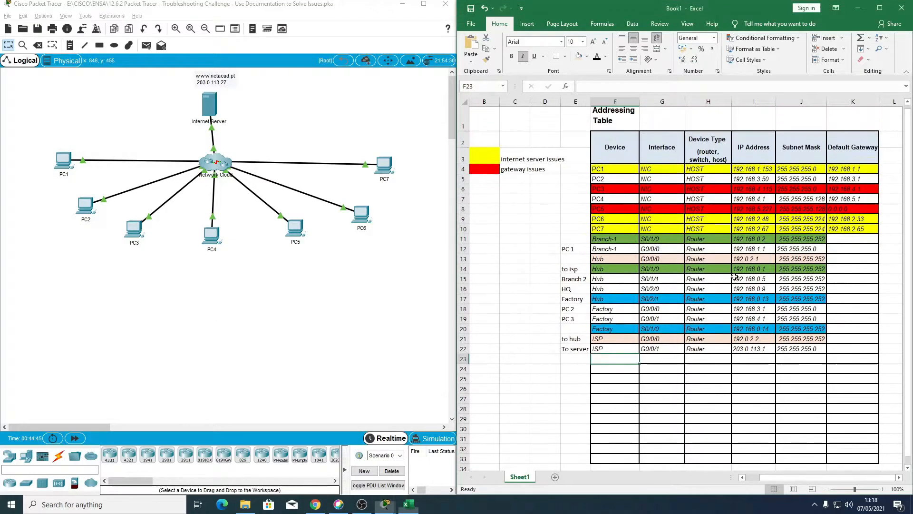
left_click(208, 289)
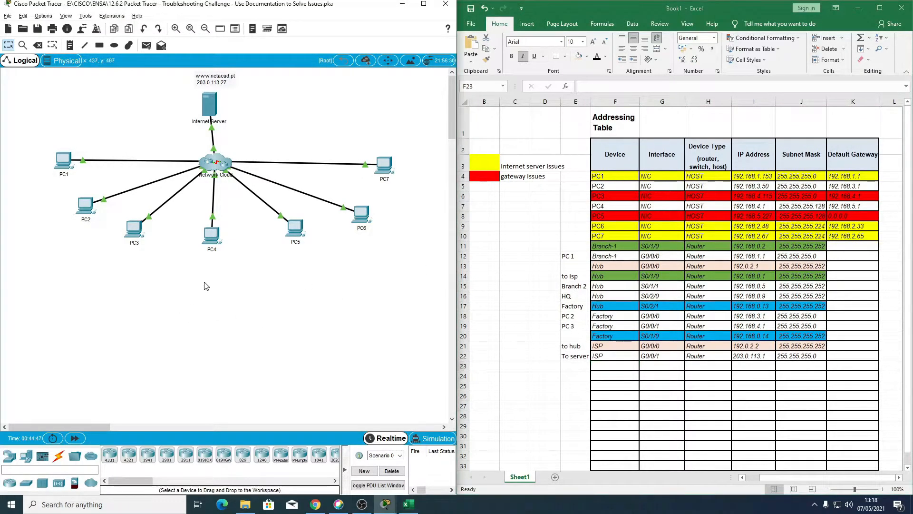
double_click(212, 236)
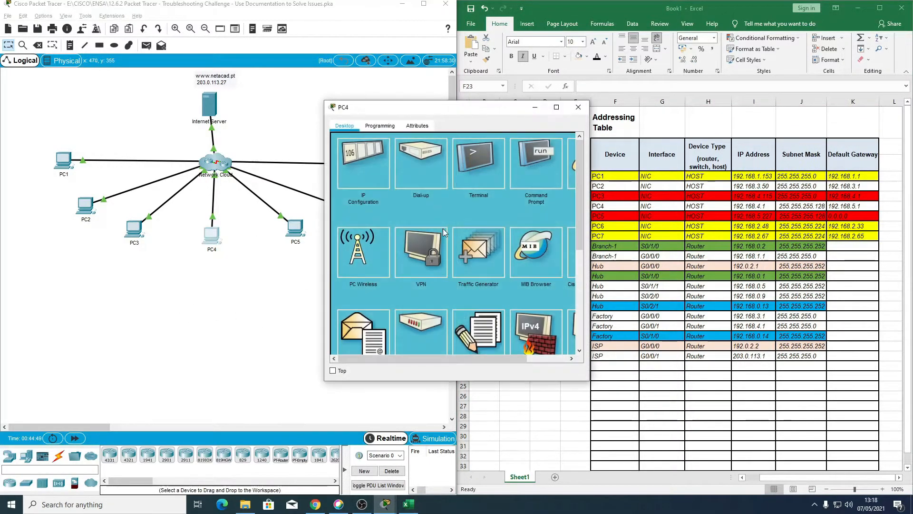
left_click(531, 159)
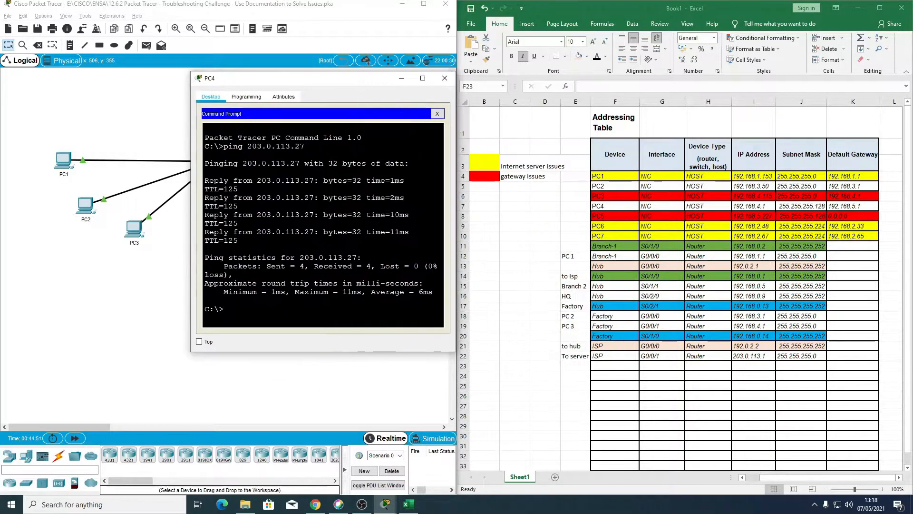
key("Up")
key("Left")
key("Left")
key("Left")
key("Left")
key("Left")
key("Left")
key("Left")
key("Left")
key("Left")
key("Left")
key("BackSpace")
key("BackSpace")
key("BackSpace")
key("BackSpace")
type("tracert")
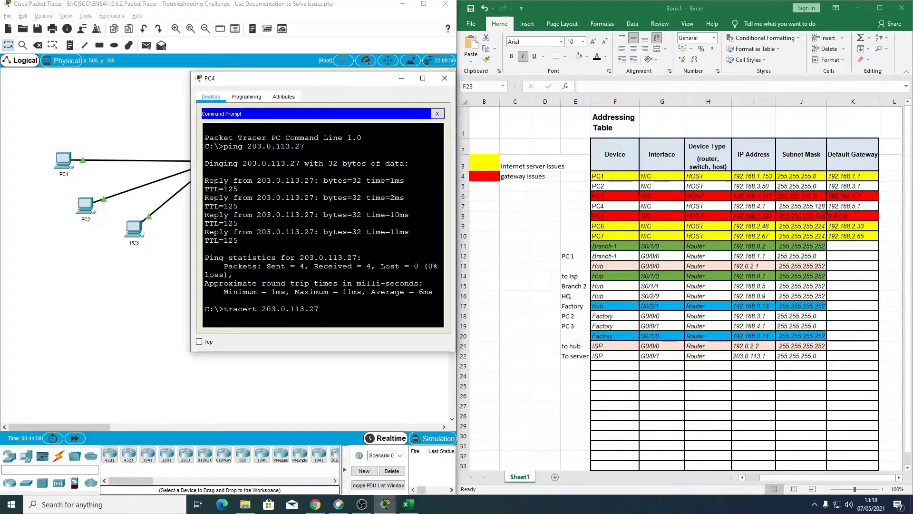
key("Return")
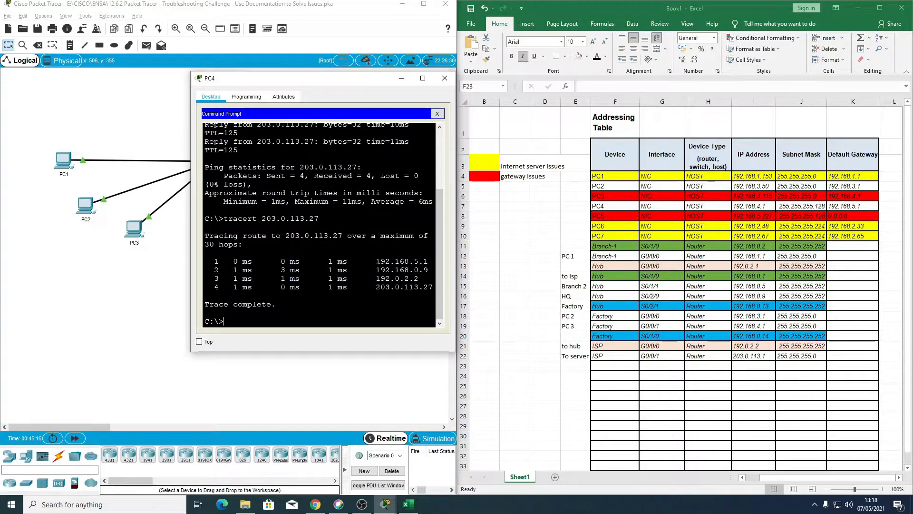
Step: Compare the hop addresses in PC4's trace output with the router IP addresses in the Excel addressing table
left_click_drag(376, 261, 418, 278)
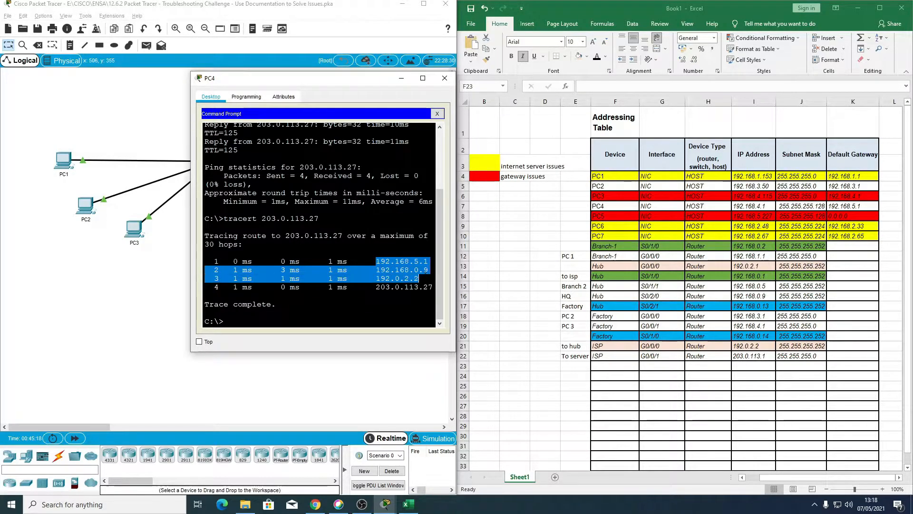
left_click(418, 280)
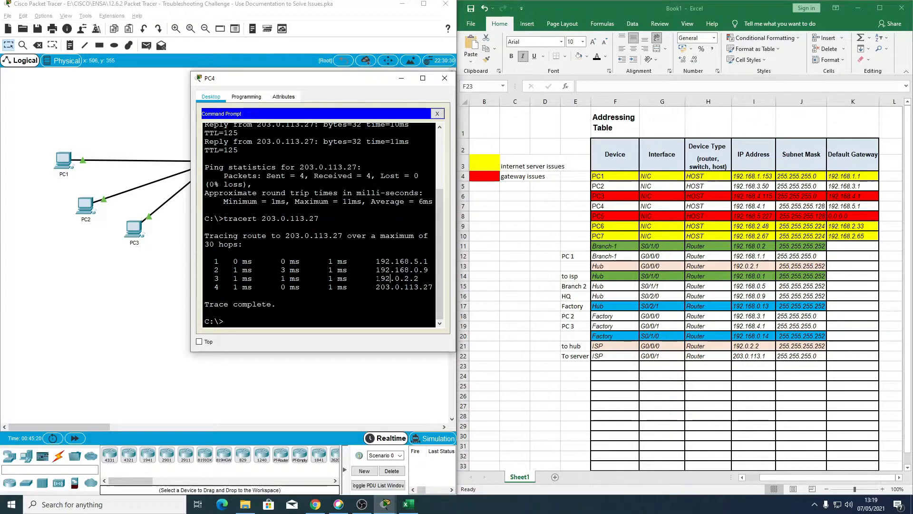
left_click_drag(376, 278, 419, 278)
key("alt+Tab")
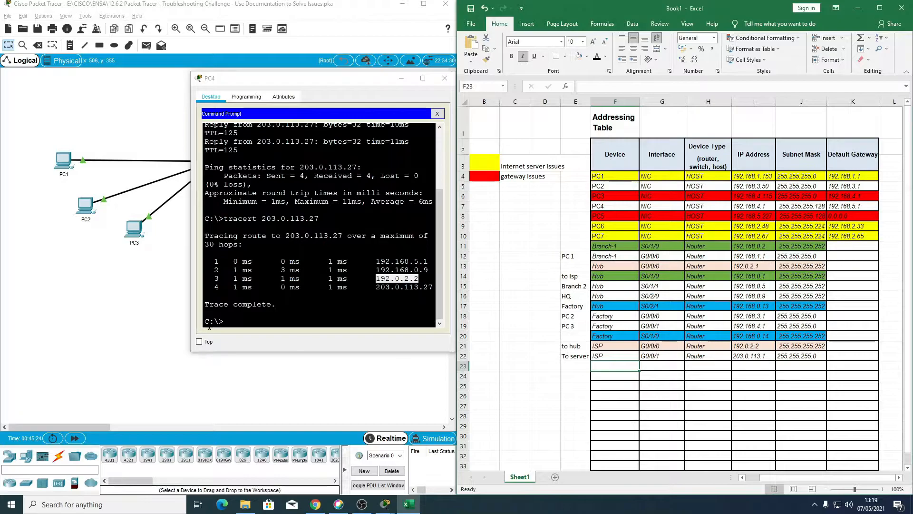
left_click(380, 286)
left_click_drag(376, 287, 433, 287)
left_click(276, 304)
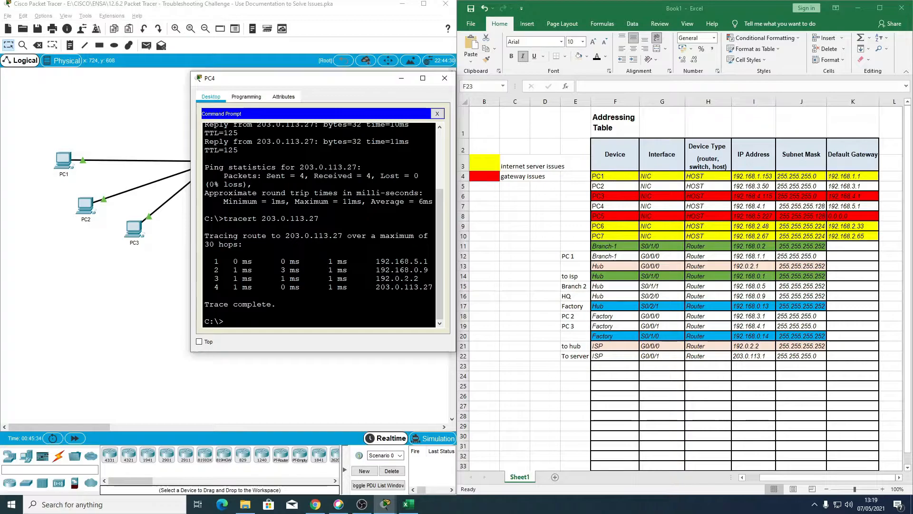
left_click_drag(376, 262, 429, 270)
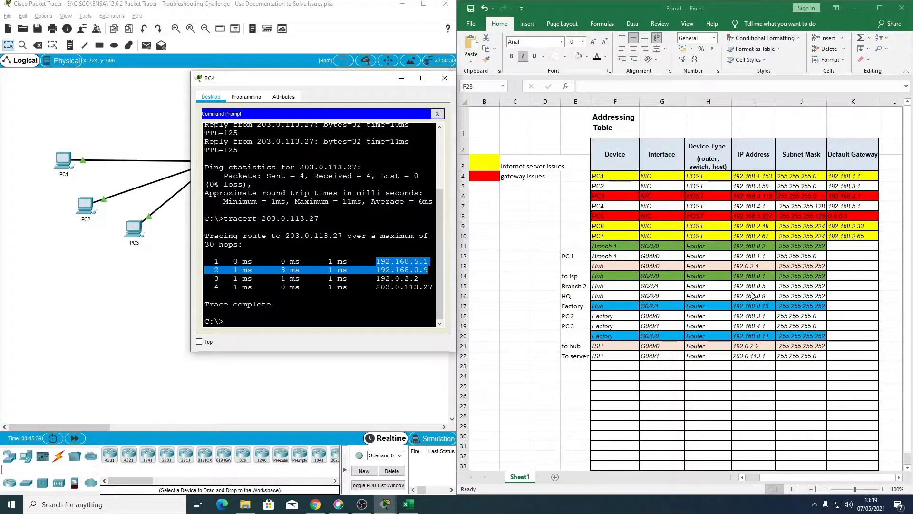
left_click(380, 262)
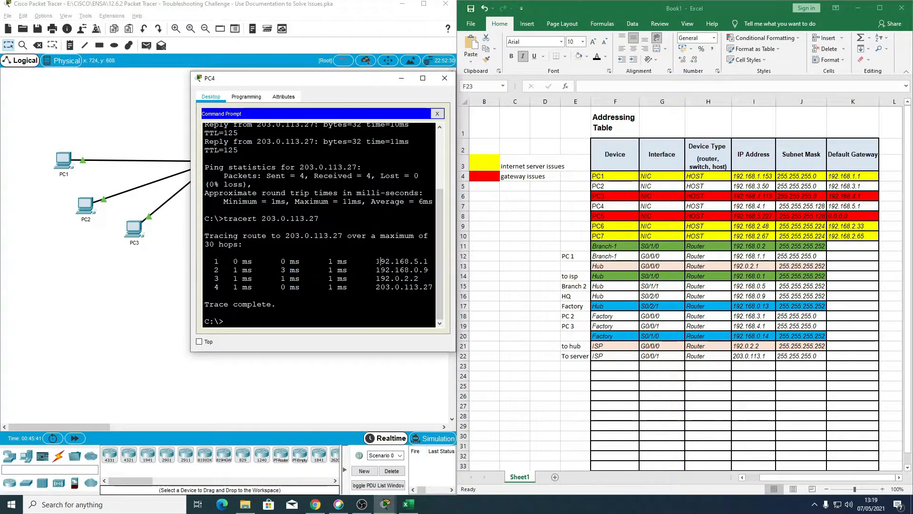
left_click_drag(377, 261, 429, 262)
left_click(379, 269)
Step: Open a Telnet session from PC4's Command Prompt to its gateway at 192.168.5.1
type("telb")
type("net")
type(" 192.1")
type("68")
type(".")
type("6.1")
key("Return")
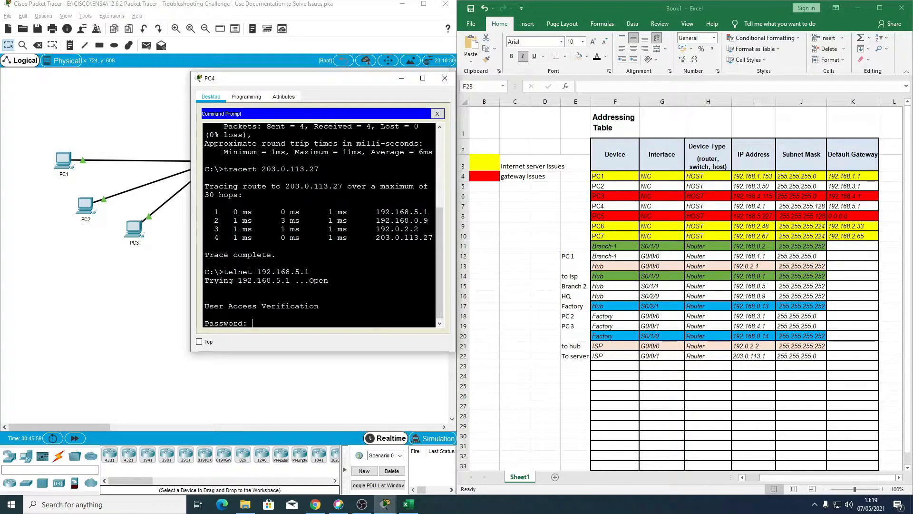
Step: Log in to the HQ router with the access password and enter privileged mode with the enable password
key("Return")
type("en")
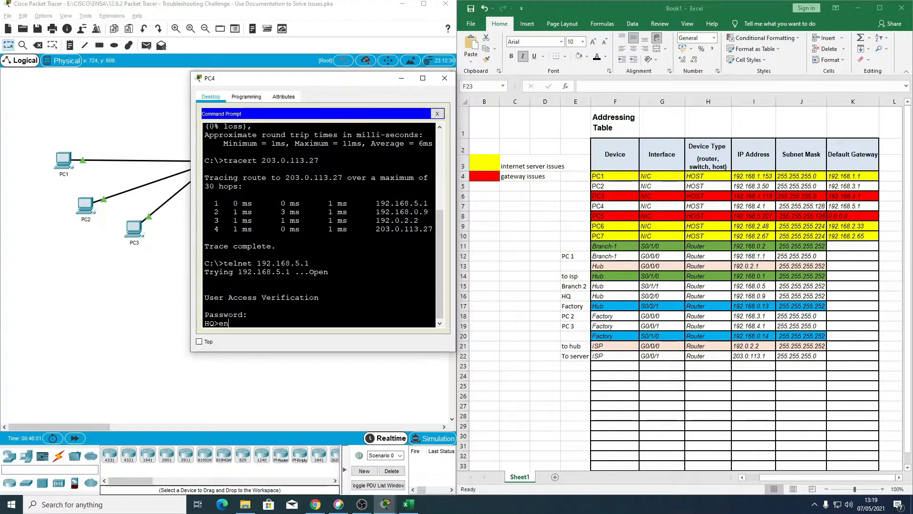
key("Return")
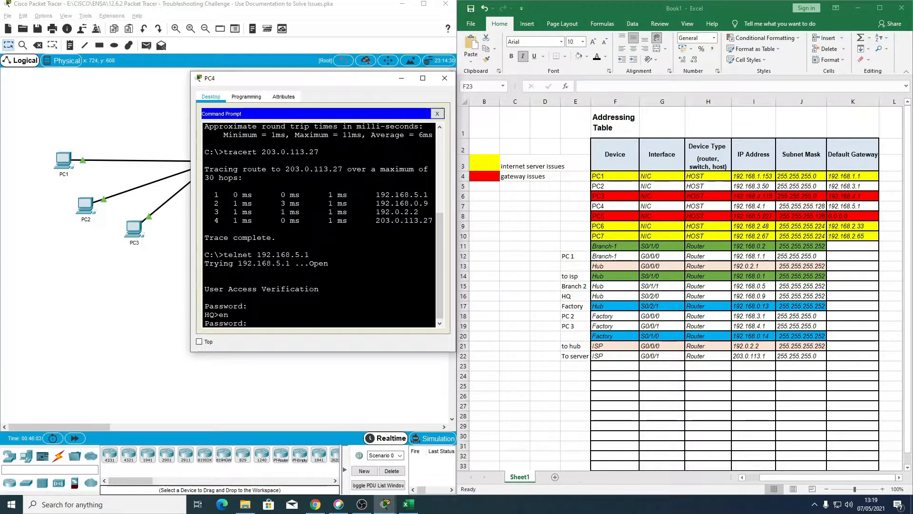
key("Return")
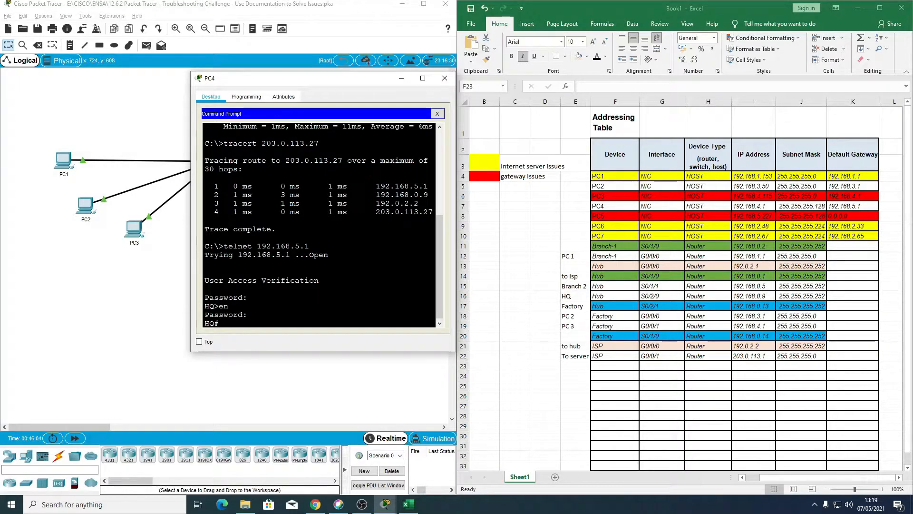
Step: In the Excel addressing table, enter HQ as the device in cell F23
left_click(605, 368)
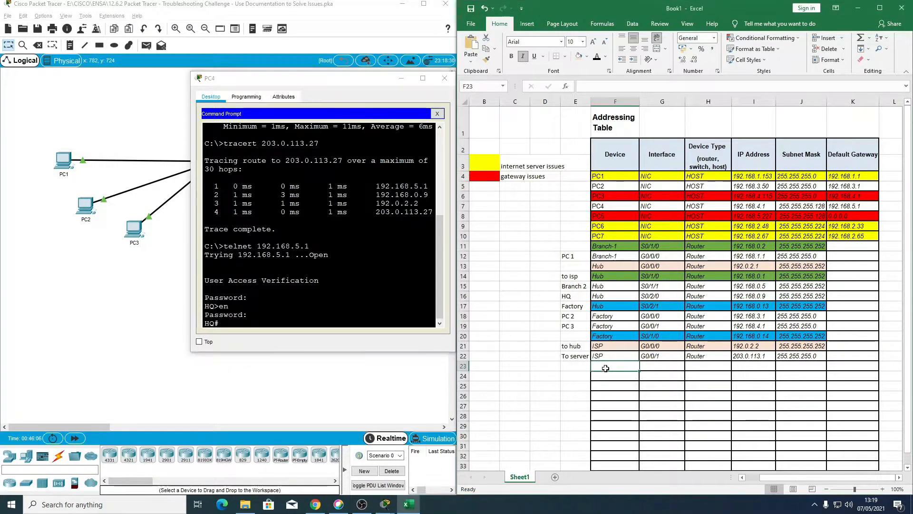
type("HQ")
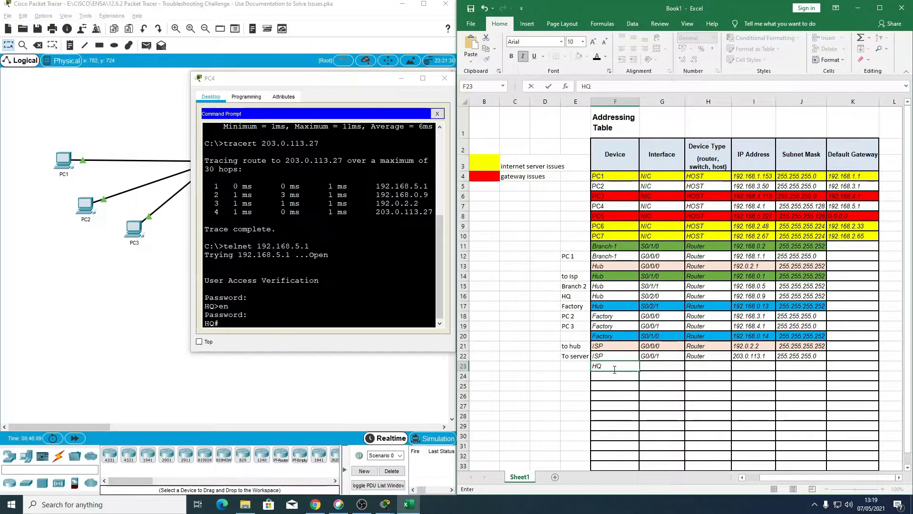
key("Tab")
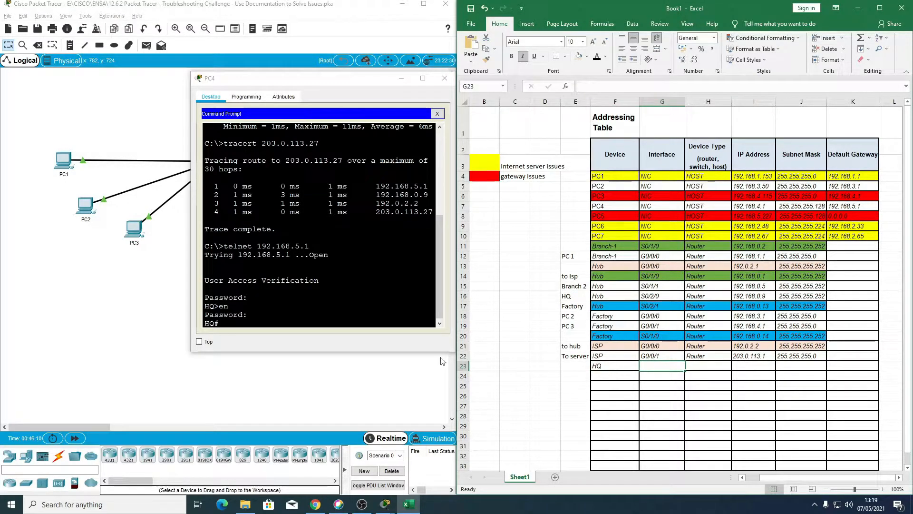
Step: Display the HQ router's running configuration in PC4's Command Prompt and examine its GigabitEthernet subinterface and serial interface addresses
left_click(252, 314)
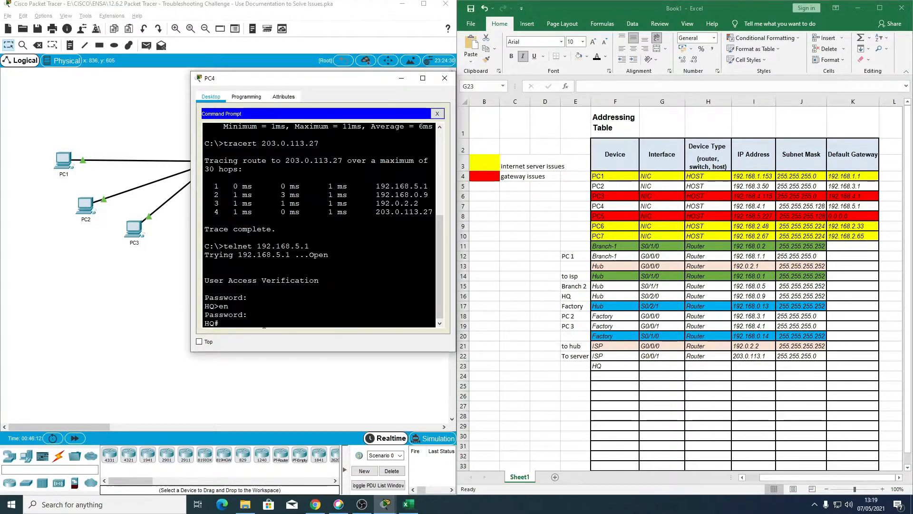
type("sh run")
key("Return")
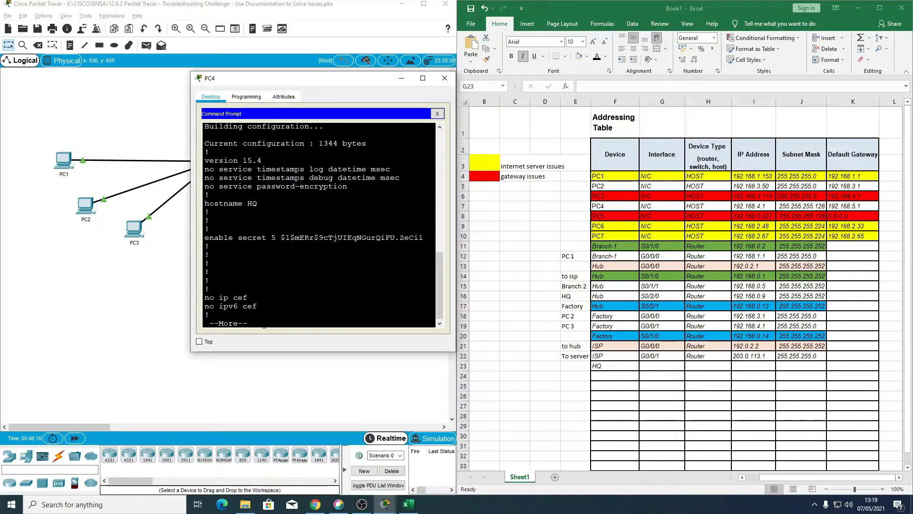
key("space")
key("space")
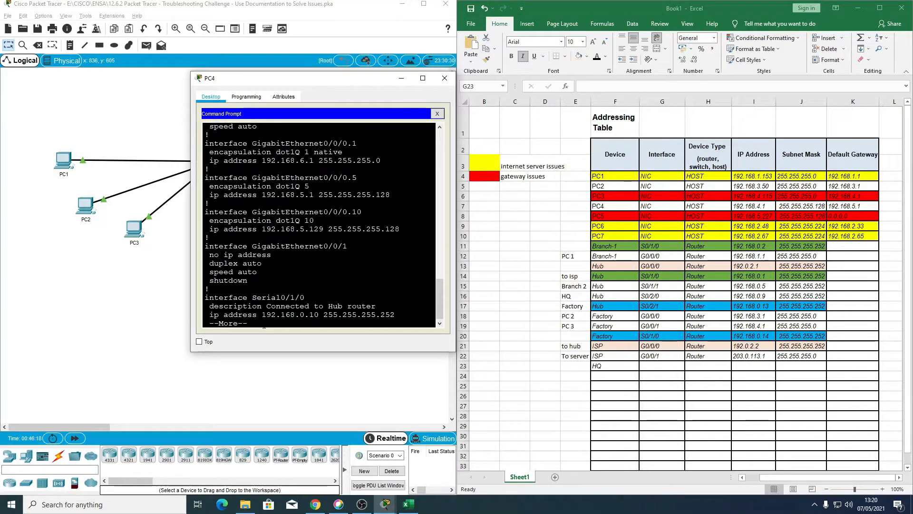
key("Return")
key("Return")
key("Return")
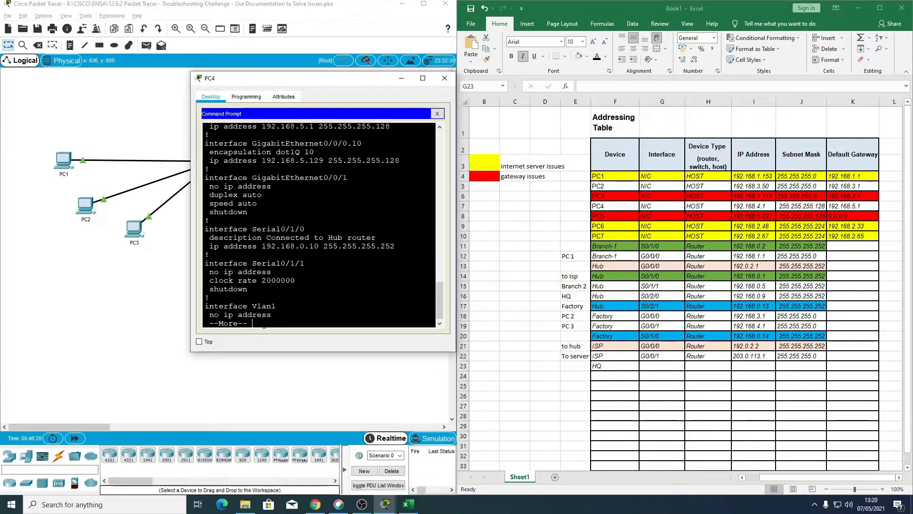
scroll(263, 325, "up", 3)
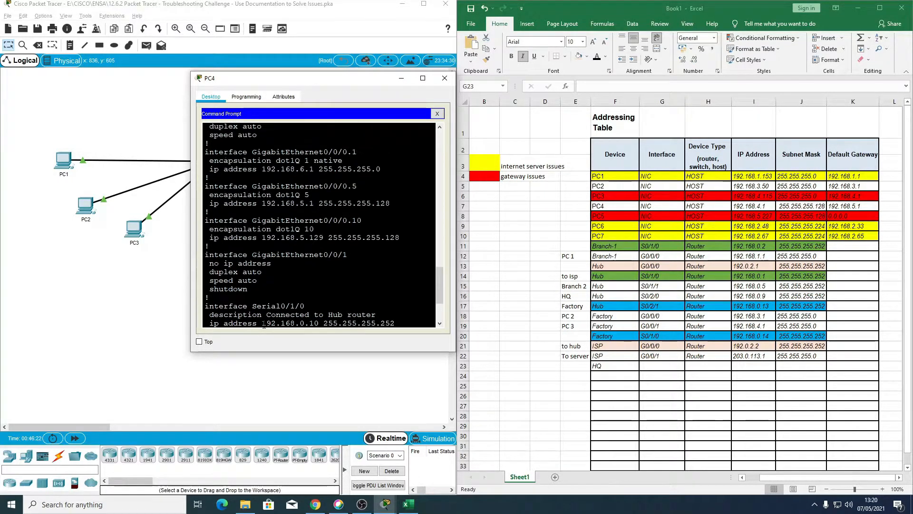
scroll(319, 225, "up", 3)
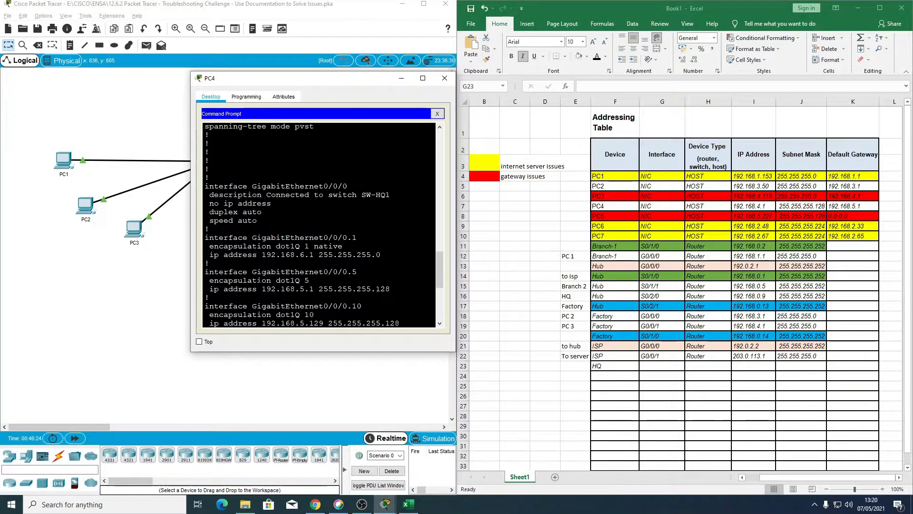
scroll(318, 224, "down", 1)
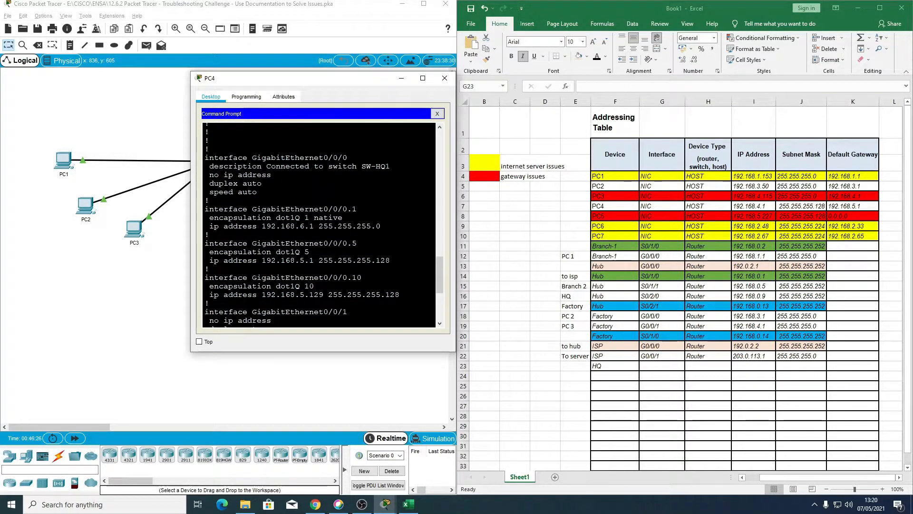
Step: Review the GigabitEthernet0/0/0 interface and its .1, .5 and .10 subinterfaces in the HQ router's running configuration
scroll(319, 224, "down", 1)
scroll(319, 224, "up", 2)
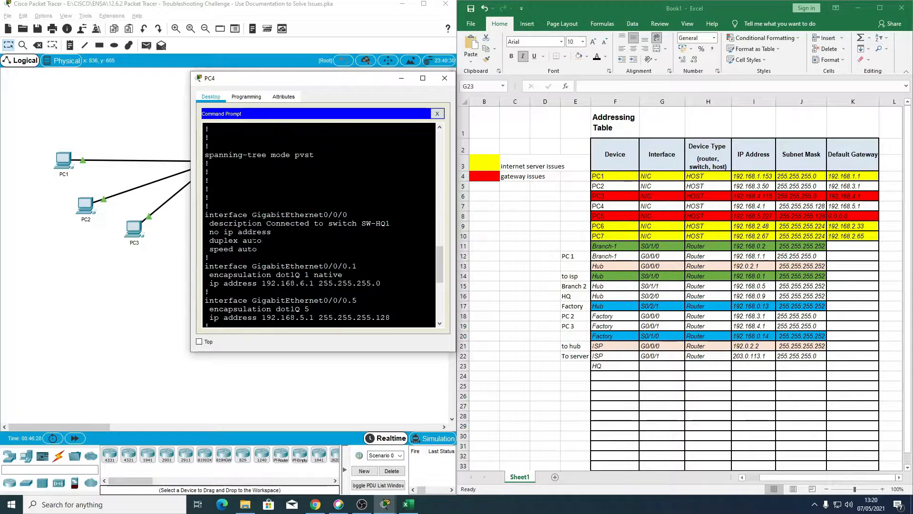
scroll(319, 224, "up", 1)
scroll(319, 224, "down", 1)
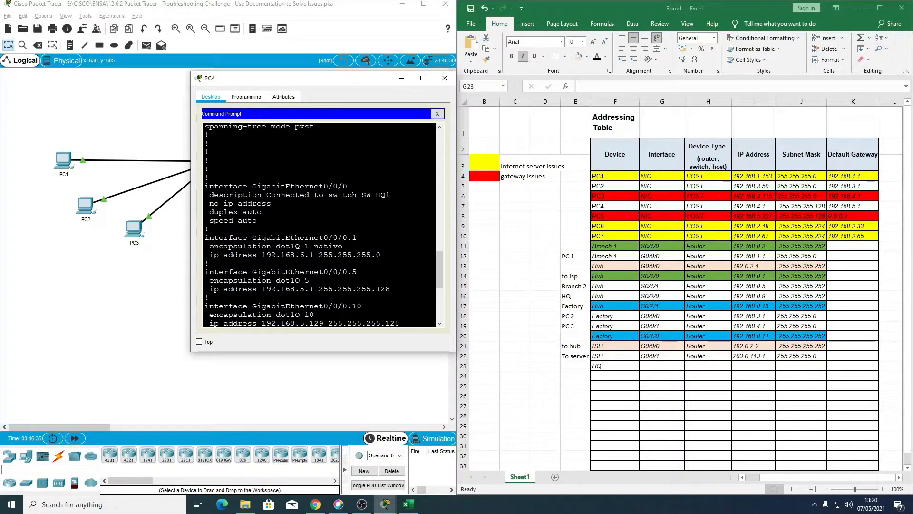
scroll(319, 224, "down", 1)
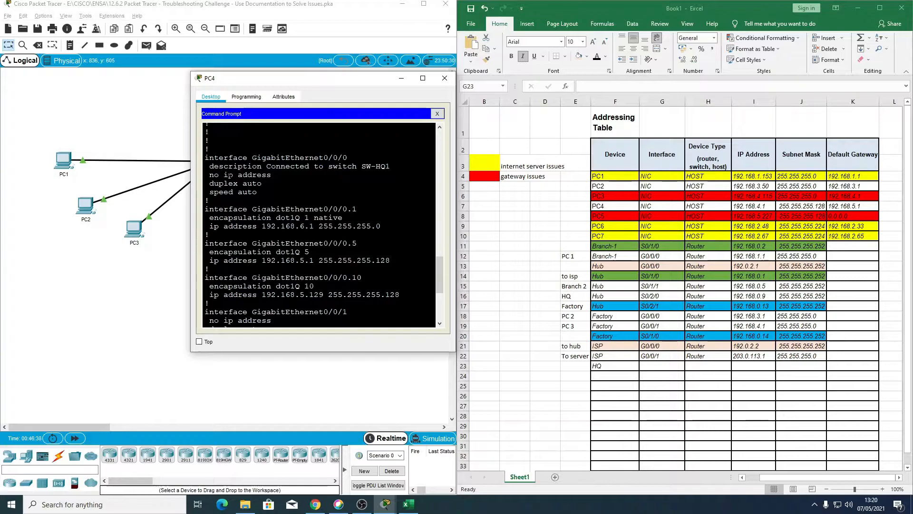
left_click_drag(205, 175, 272, 175)
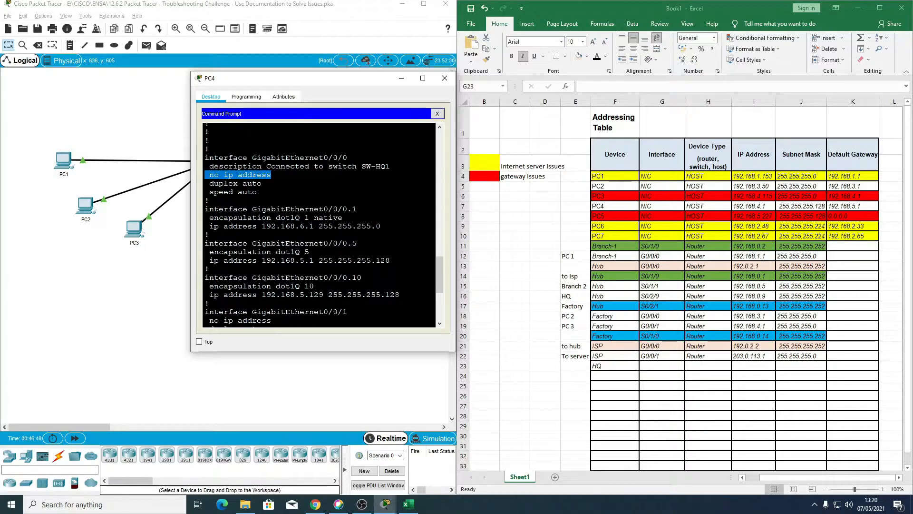
scroll(318, 224, "down", 2)
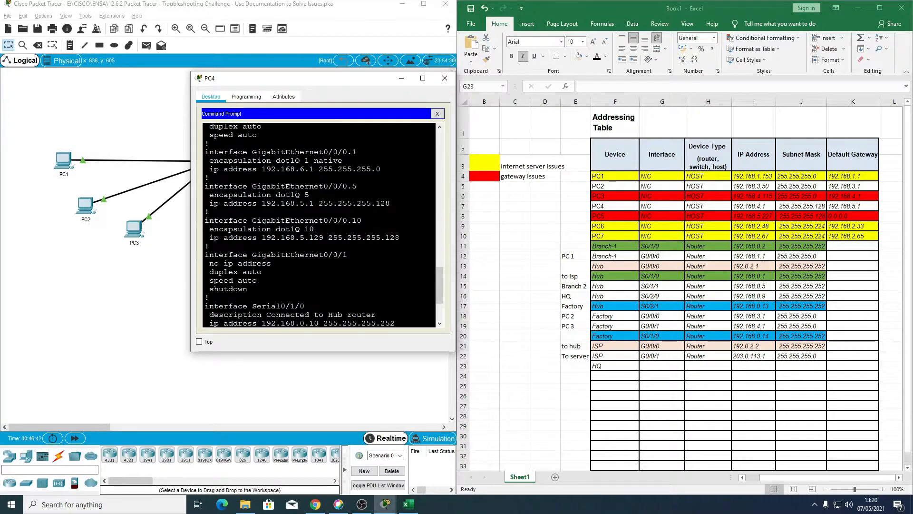
left_click_drag(205, 151, 400, 238)
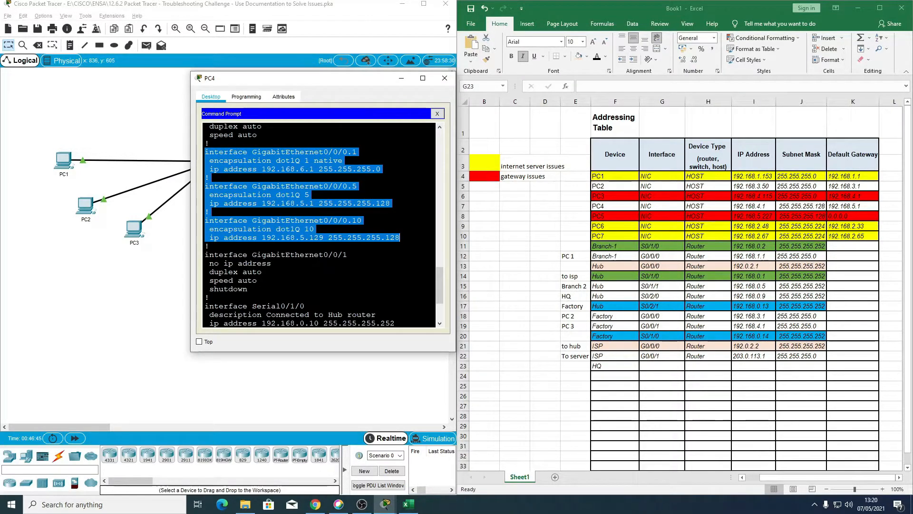
scroll(319, 225, "down", 1)
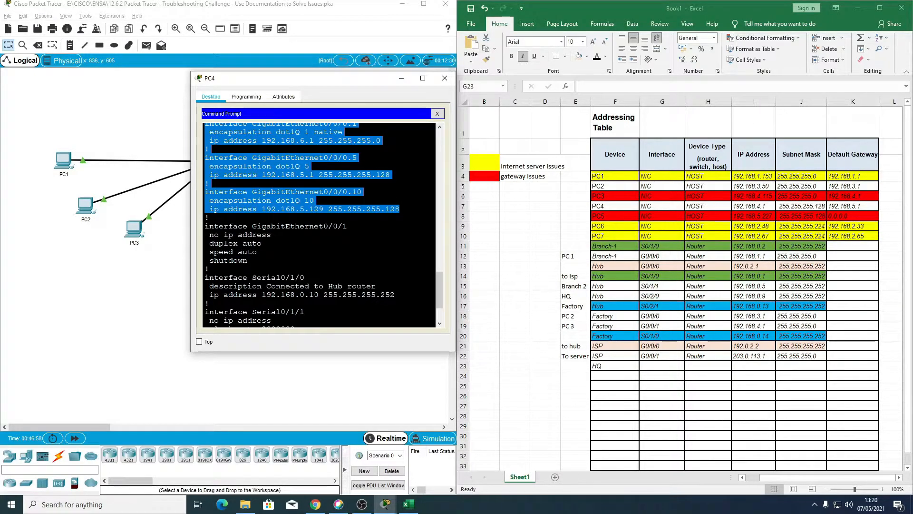
scroll(319, 224, "up", 2)
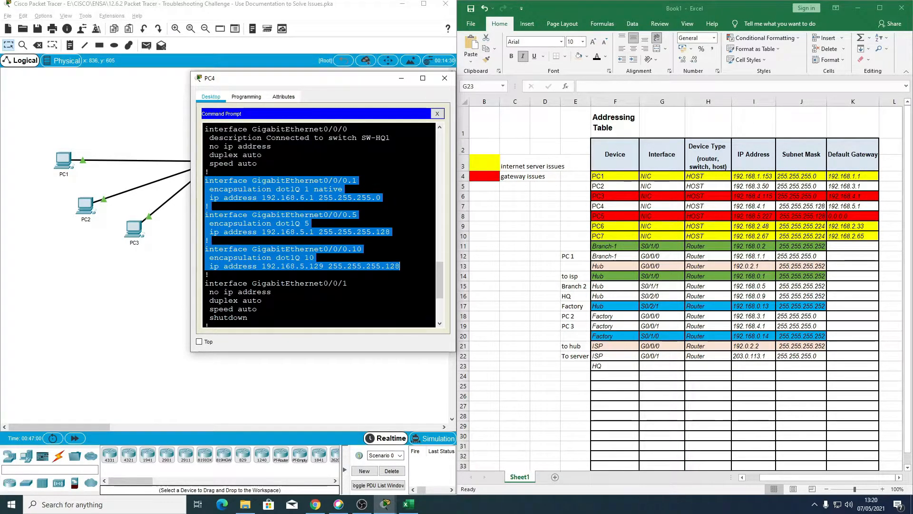
scroll(319, 224, "down", 1)
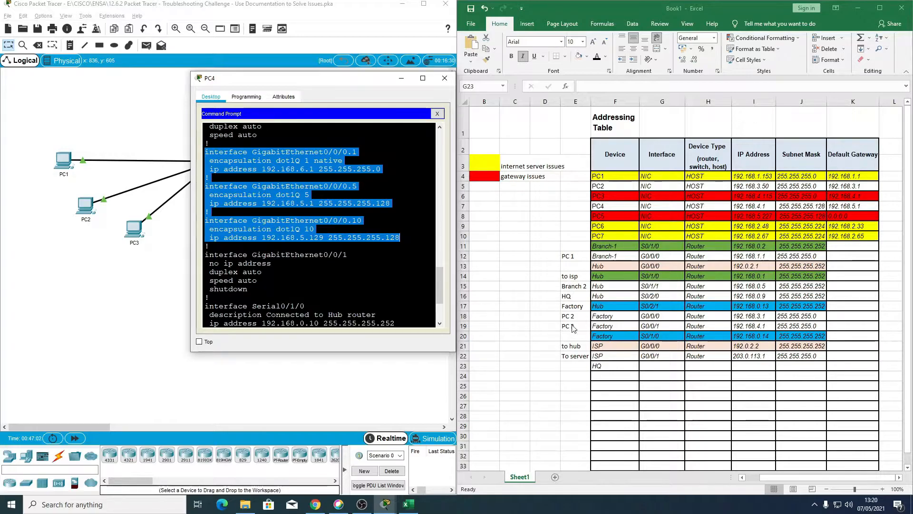
Step: Copy the HQ device name from cell F23 down to F24 and F25 in the Excel addressing table
left_click(617, 366)
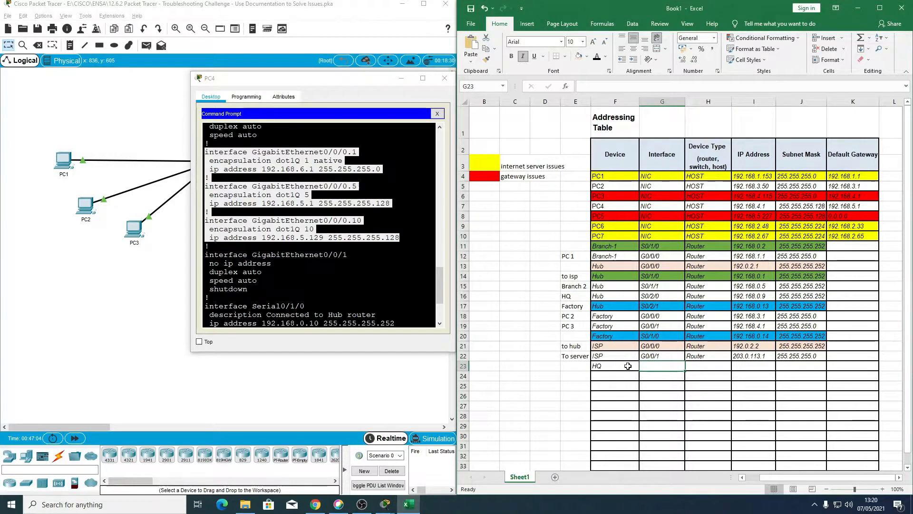
left_click(627, 366)
left_click_drag(640, 371, 640, 387)
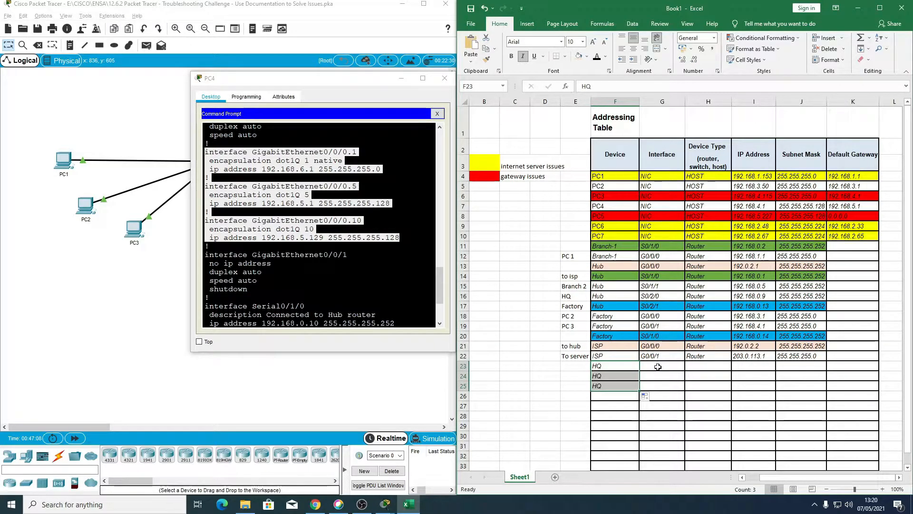
Step: In row 23 of the addressing table, enter G0/0/0.1 as the interface and Router as the device type
left_click(657, 367)
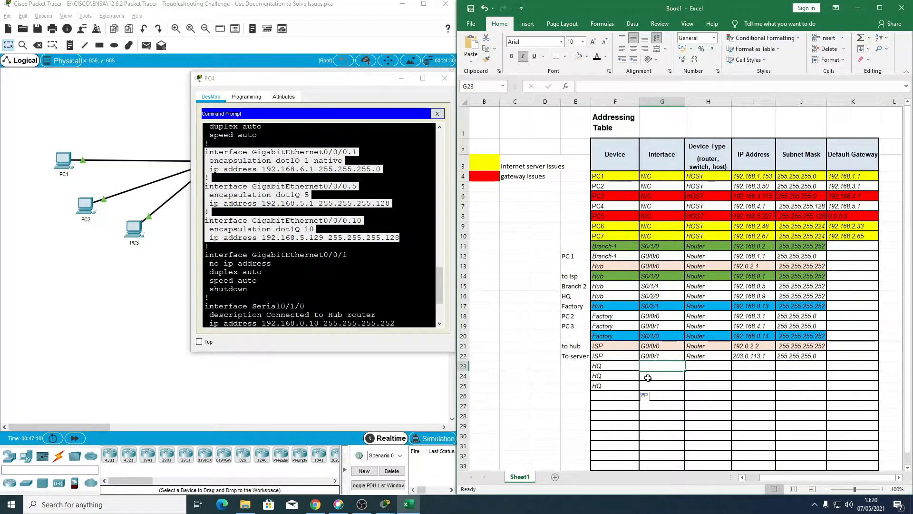
type("G0/0")
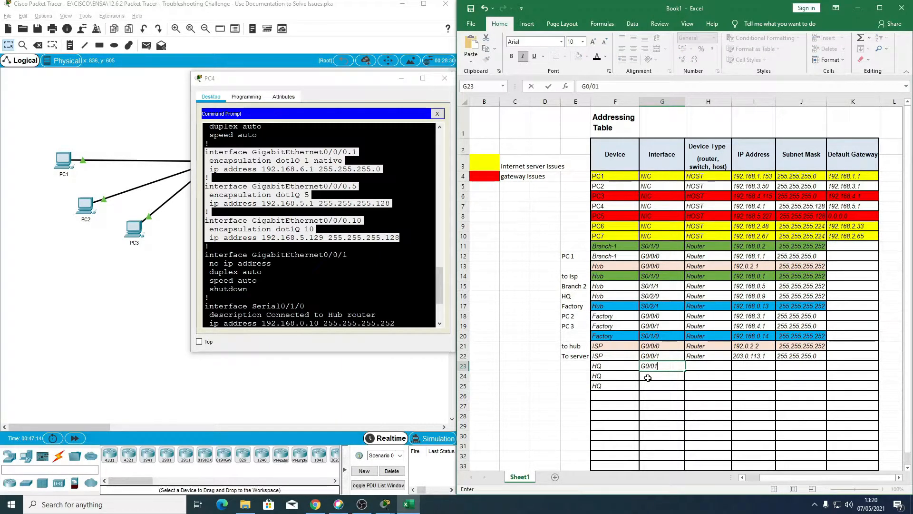
type("/0.")
key("Tab")
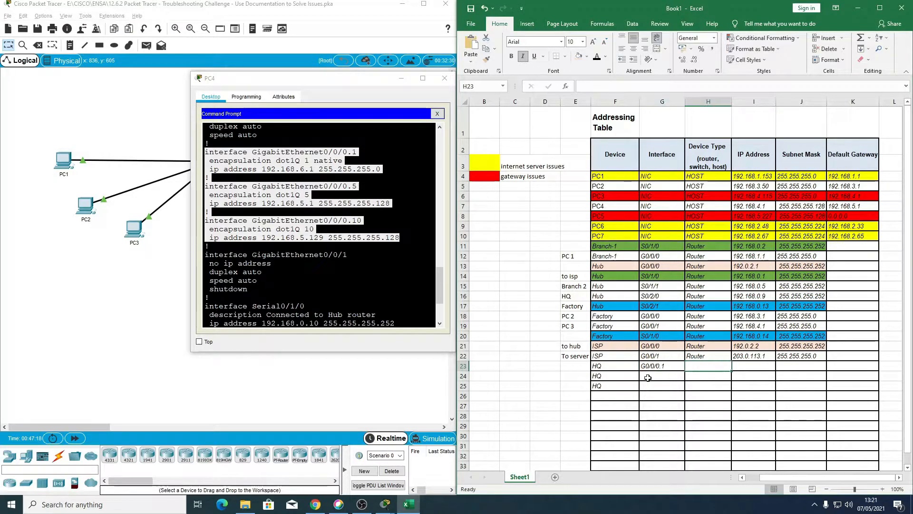
type("Router")
key("Tab")
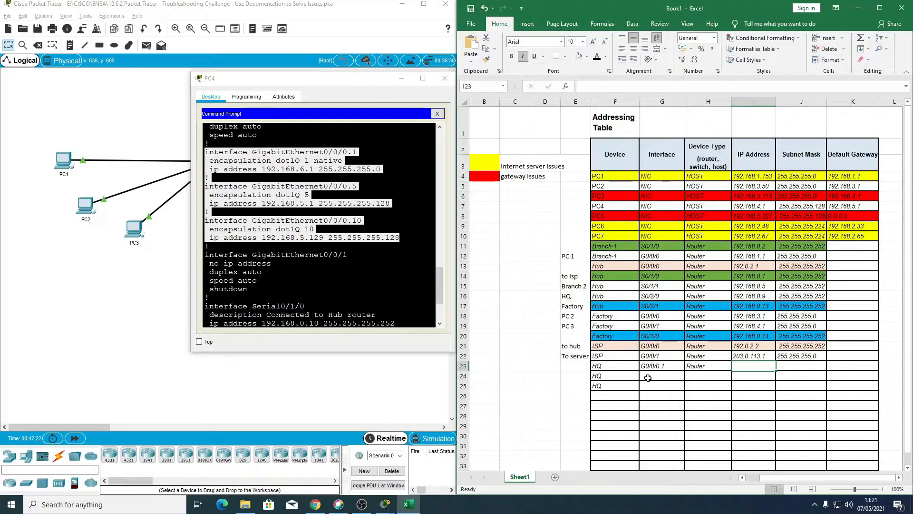
Step: Complete row 23 with the IP address 192.168.6.1 and the subnet mask 255.255.255.0
type("192.168")
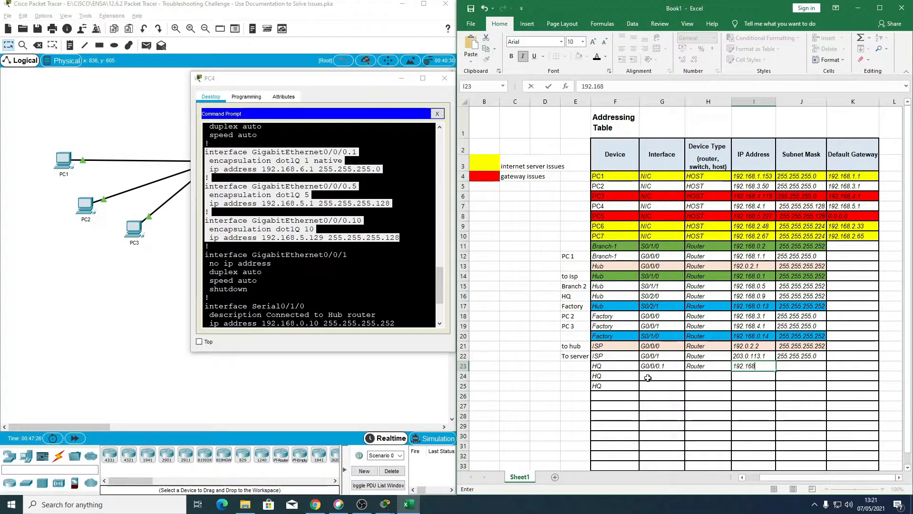
type(".6.1")
key("Tab")
type("255.255.255.0")
key("Return")
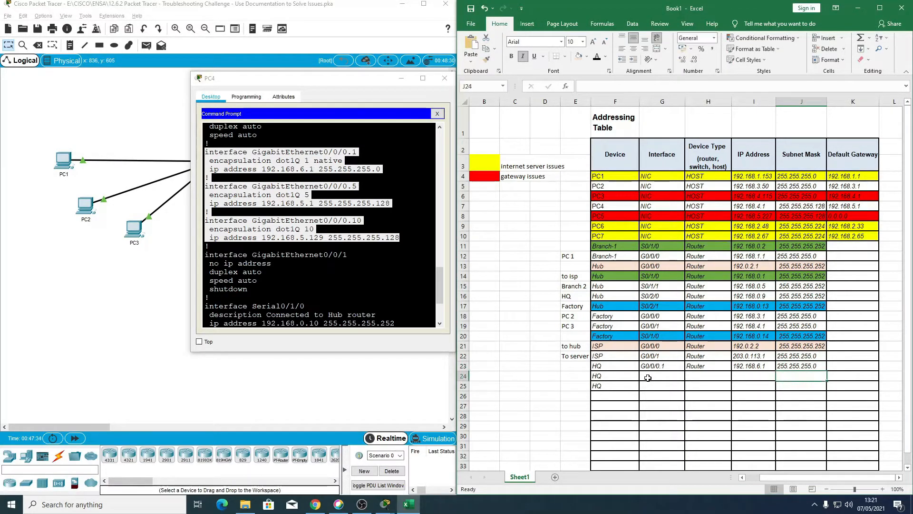
Step: In row 24, enter G0/0/0.5 as the HQ interface and Router as the device type
left_click(648, 377)
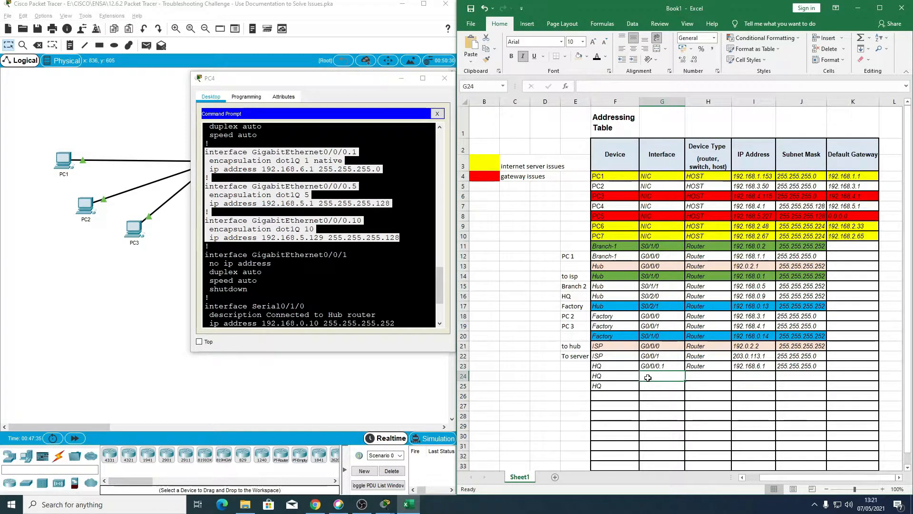
type("G")
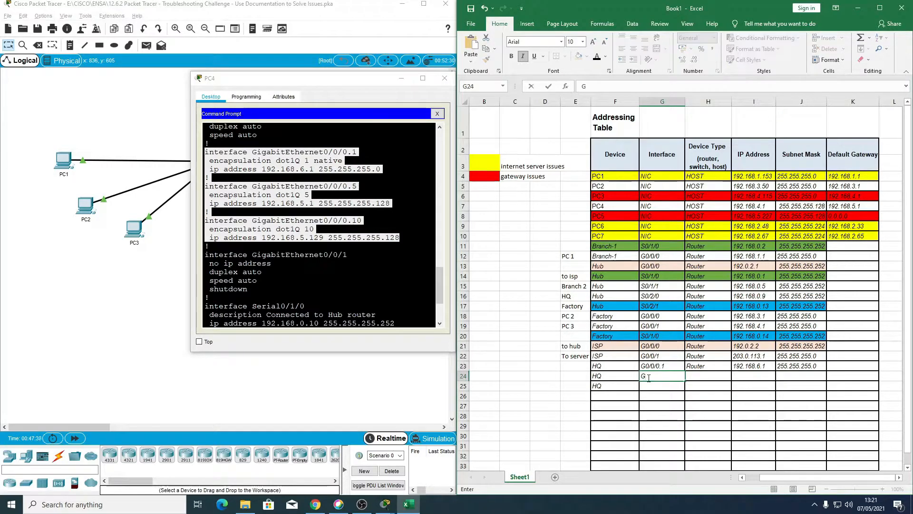
type("0/0/0.5")
key("Tab")
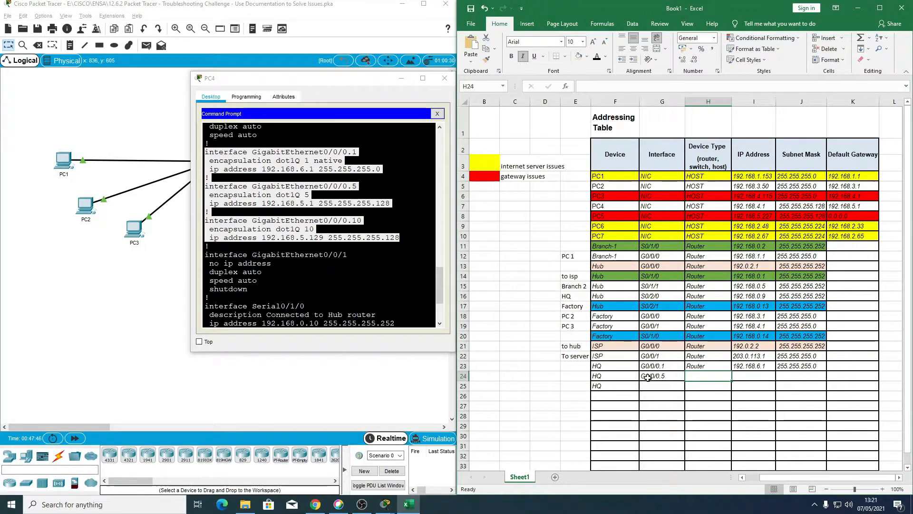
type("R")
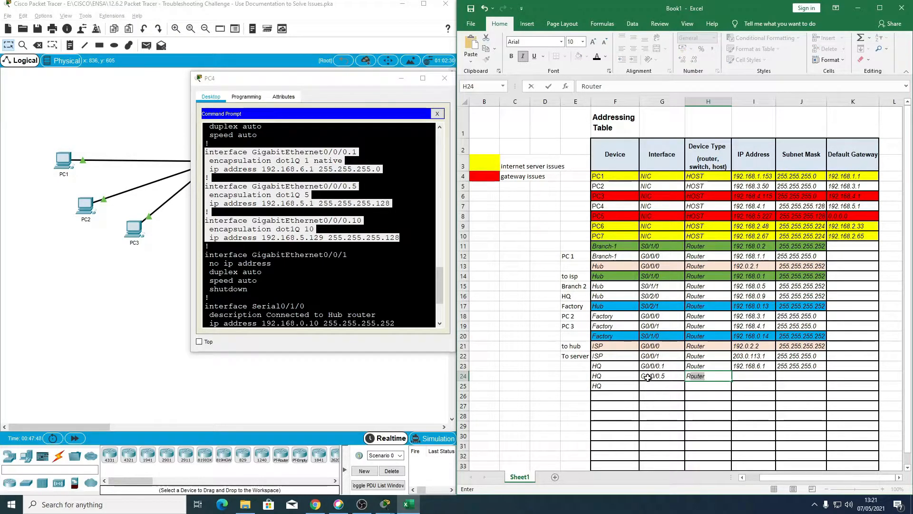
key("Tab")
Step: Complete row 24 with the IP address 192.168.5.1 and the subnet mask 255.255.255.128
type("1")
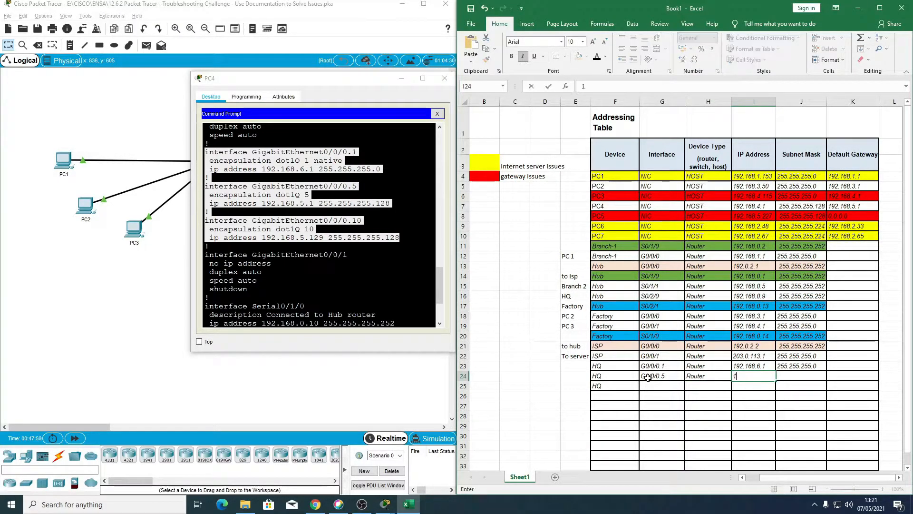
type("92.168.5.1")
key("Tab")
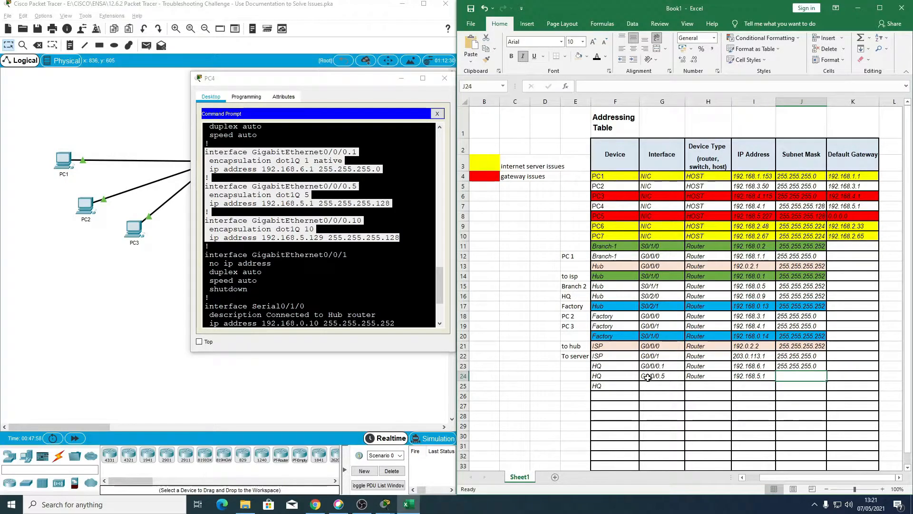
type("2")
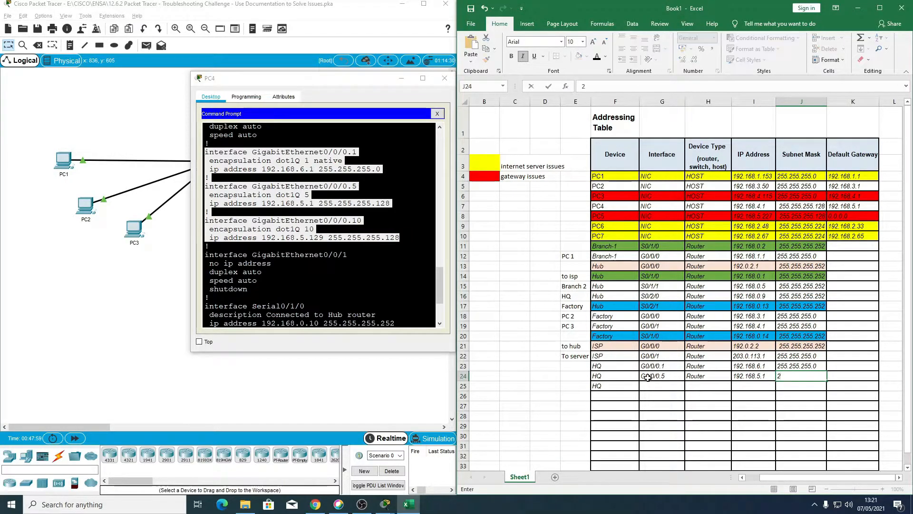
type("55.255.255.255.12")
key("Return")
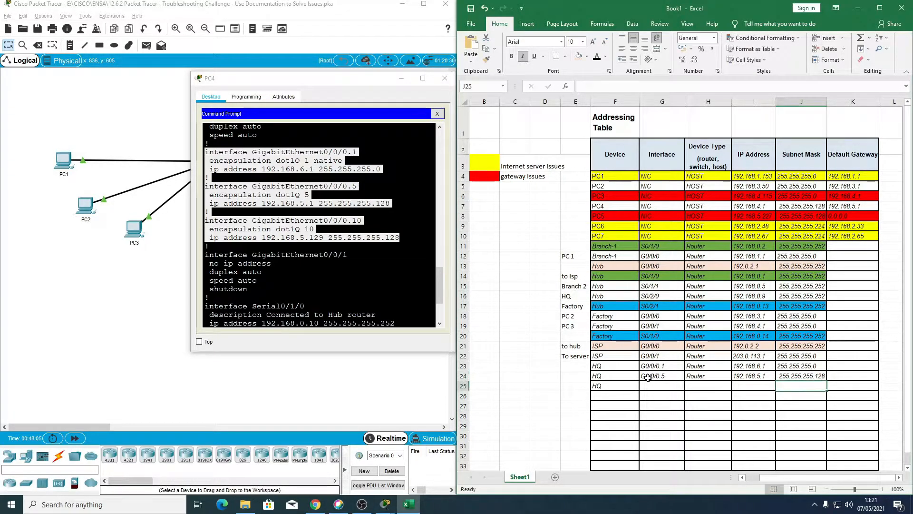
Step: In row 25, enter G0/0/0.10 as the HQ interface and Router as the device type
key("Tab")
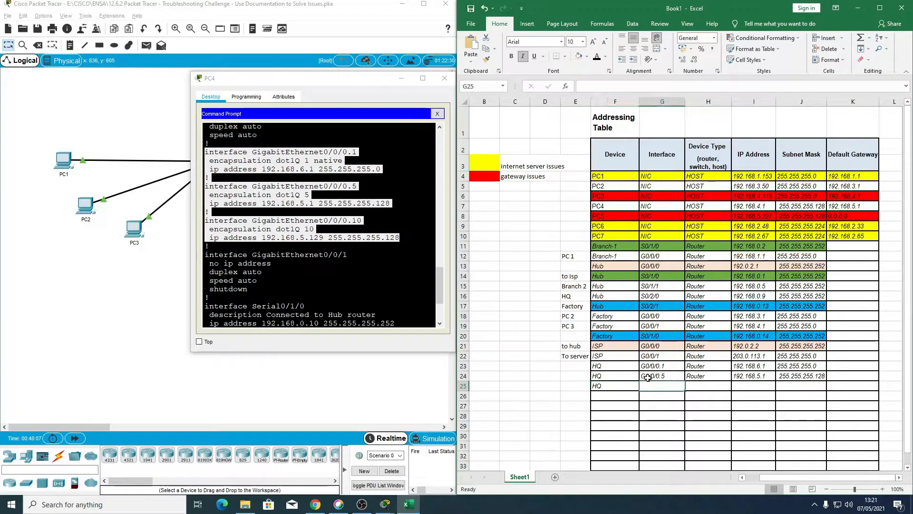
type("G")
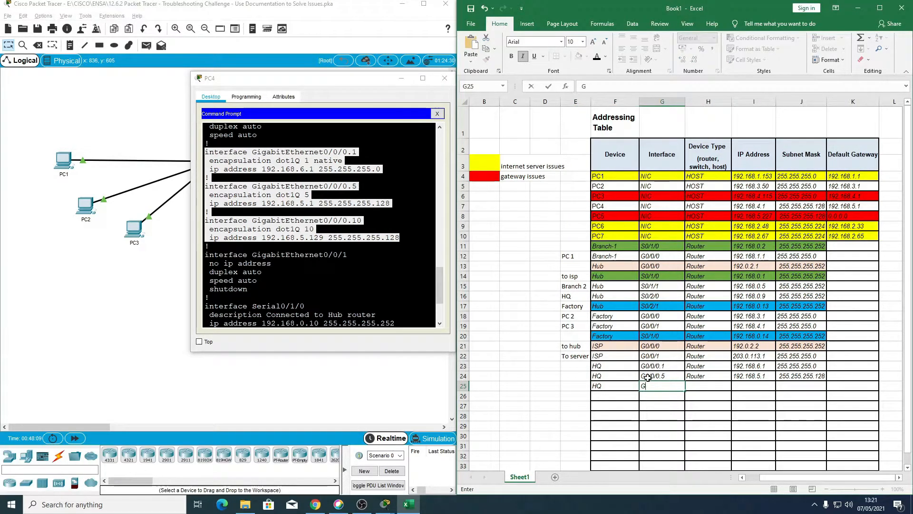
type("0/0/0.10")
key("Tab")
type("Router")
key("Tab")
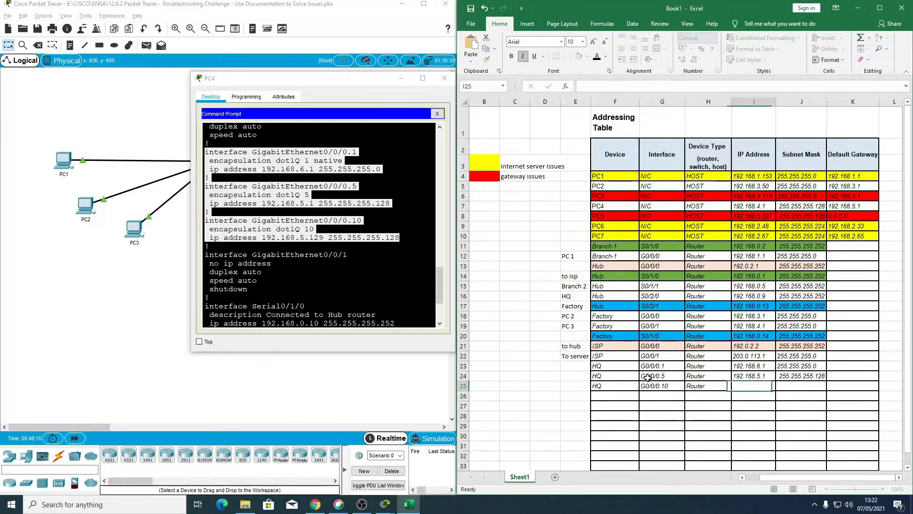
Step: Complete row 25 with the IP address 192.168.5.129 and the subnet mask 255.255.255.128
type("192.168.")
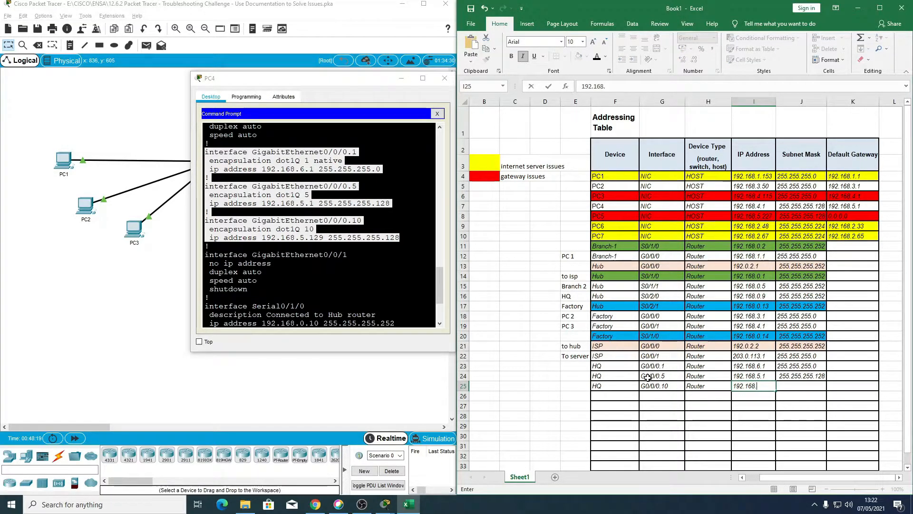
type("5.129")
key("Tab")
type("2")
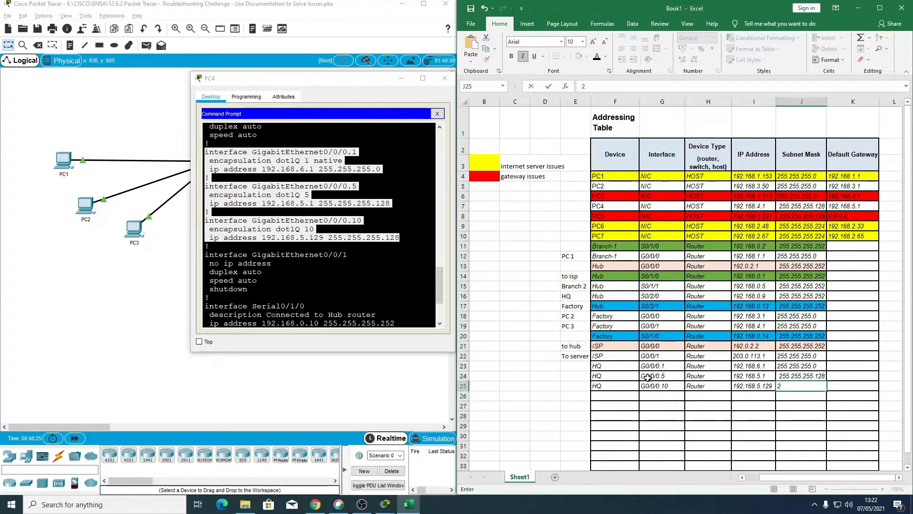
type("55.255")
type(".255.255")
type("8")
key("Return")
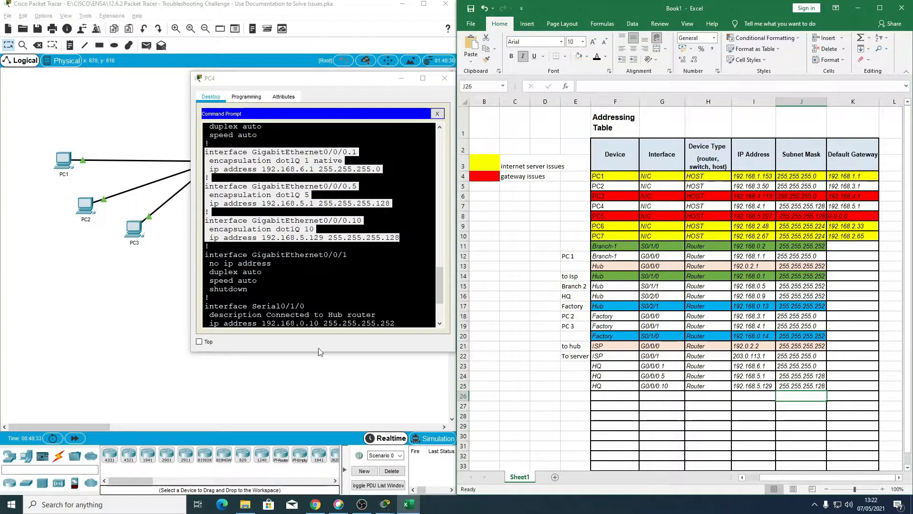
Step: Check HQ's Serial0/1/0 configuration against the Hub's S0/2/0 row, and copy the HQ device name down into cell F26
scroll(319, 224, "down", 3)
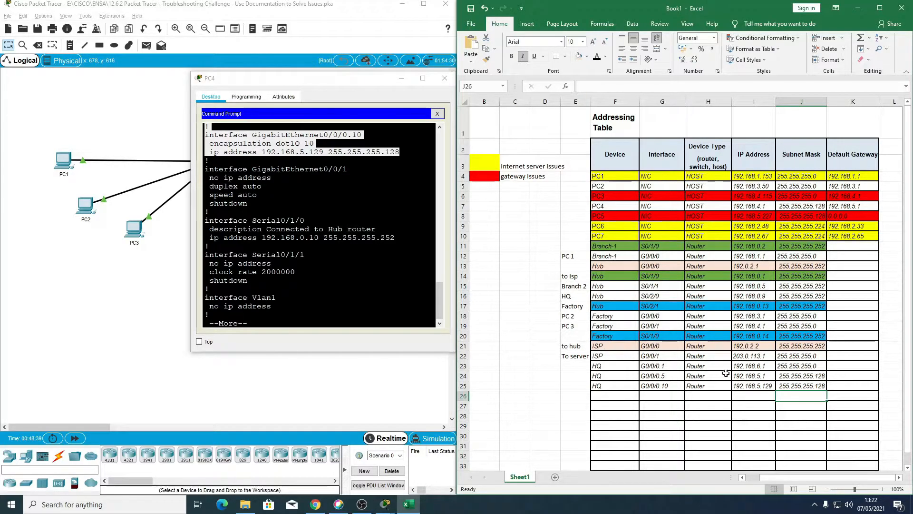
scroll(319, 225, "down", 1)
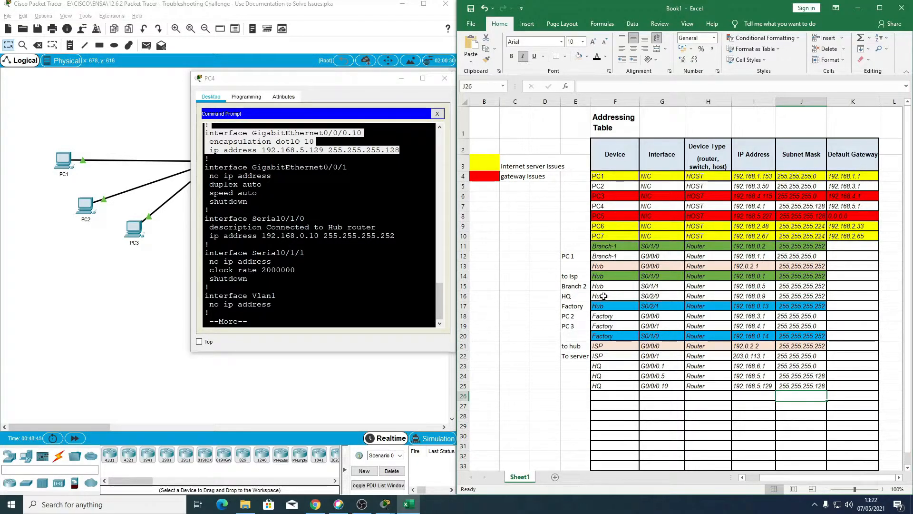
left_click(623, 295)
left_click(646, 295)
left_click_drag(687, 296, 790, 295)
left_click(617, 398)
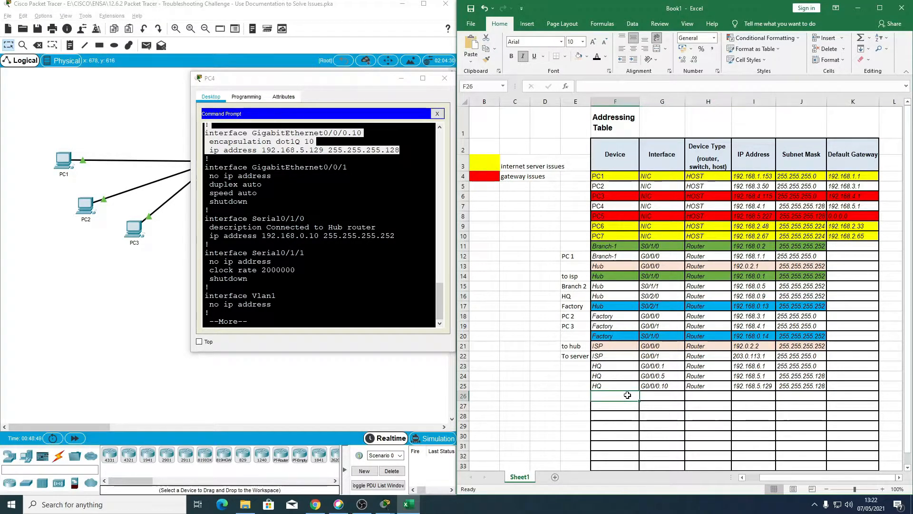
left_click(618, 386)
left_click(643, 389)
left_click(635, 388)
left_click_drag(638, 390, 637, 400)
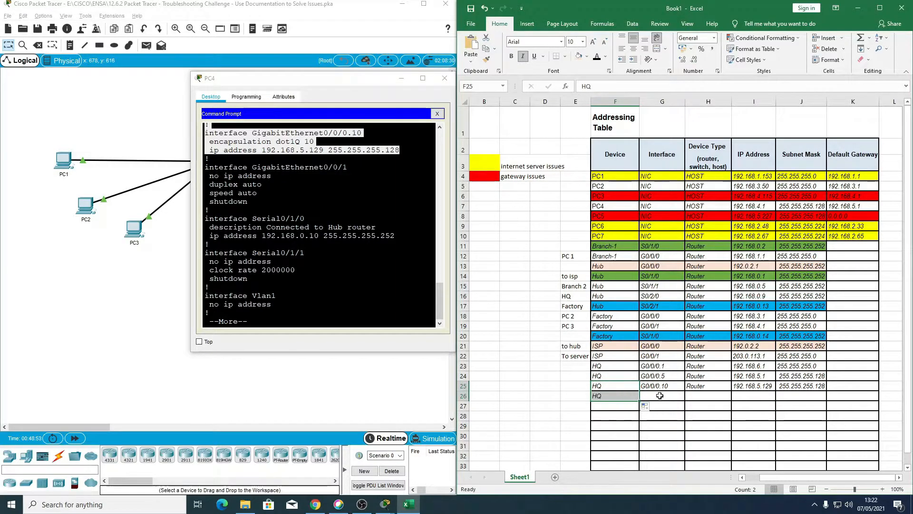
Step: In row 26, enter S0/1/0 as the HQ interface and Router as the device type
left_click(658, 395)
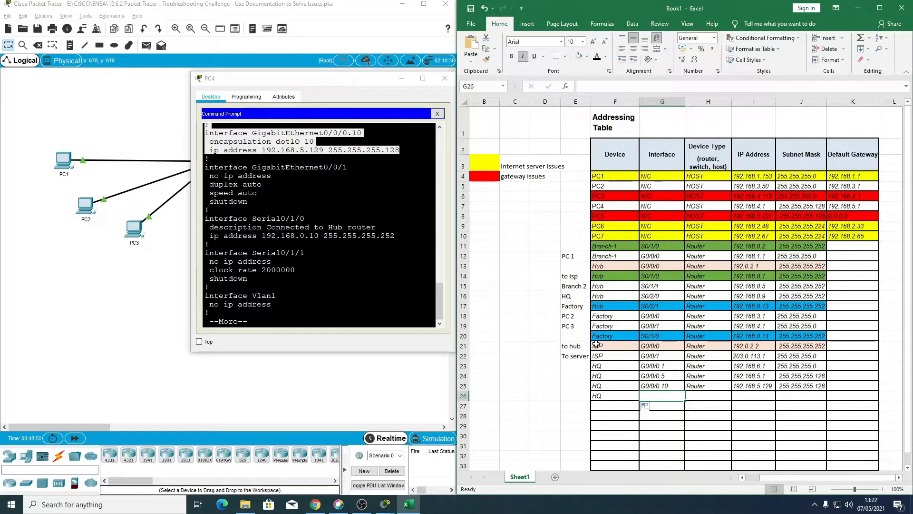
type("S0/1/0")
key("Tab")
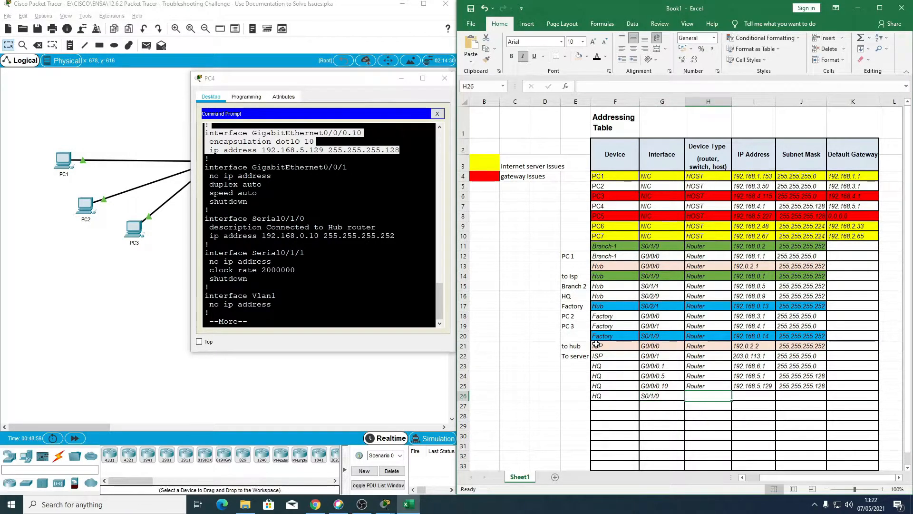
type("Router")
key("Tab")
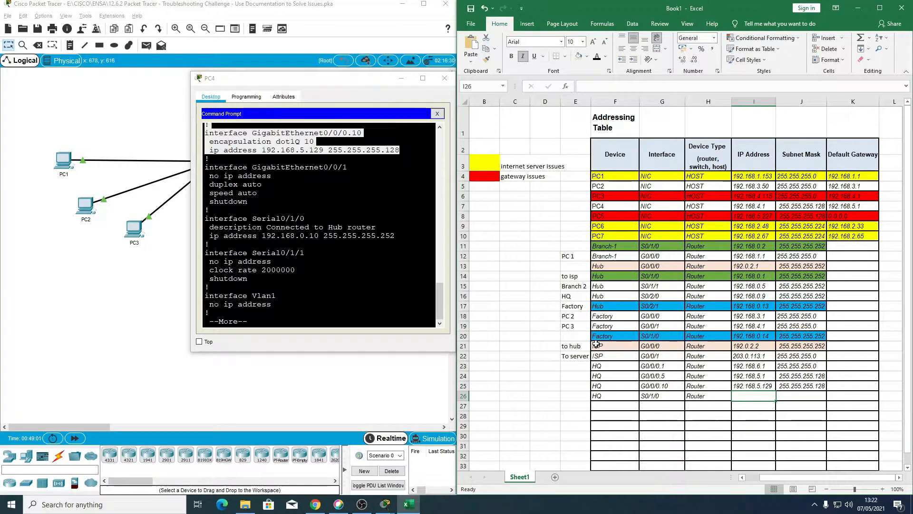
Step: Complete row 26 with the IP address 192.168.0.10 and the subnet mask 255.255.255.252
type("192.168.0.10")
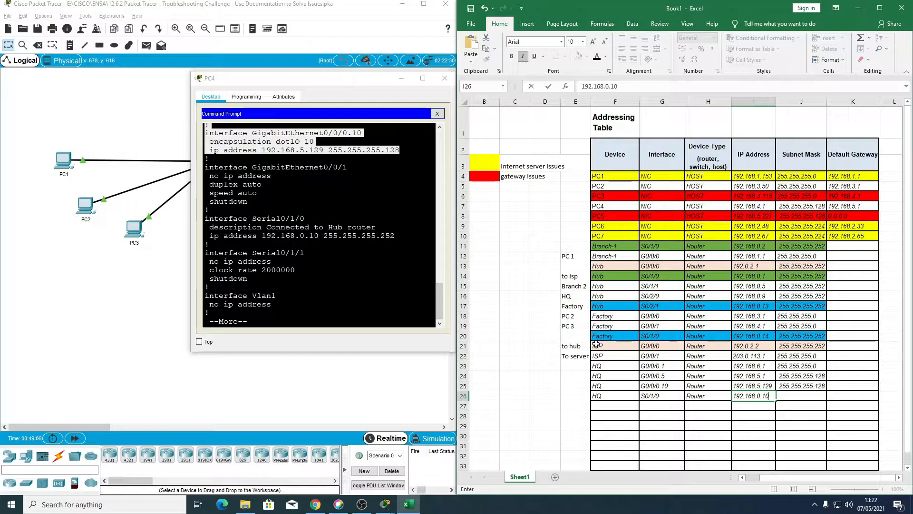
key("Tab")
type("255.255.255.")
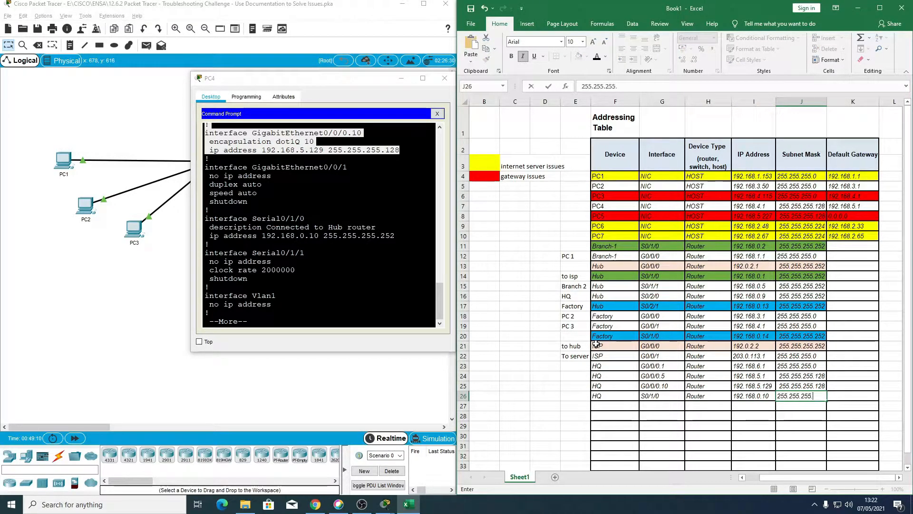
type("252")
key("Return")
Step: Fill the HQ S0/1/0 row and the Hub S0/2/0 row with the same muted blue to mark them as one link
left_click_drag(606, 397, 802, 395)
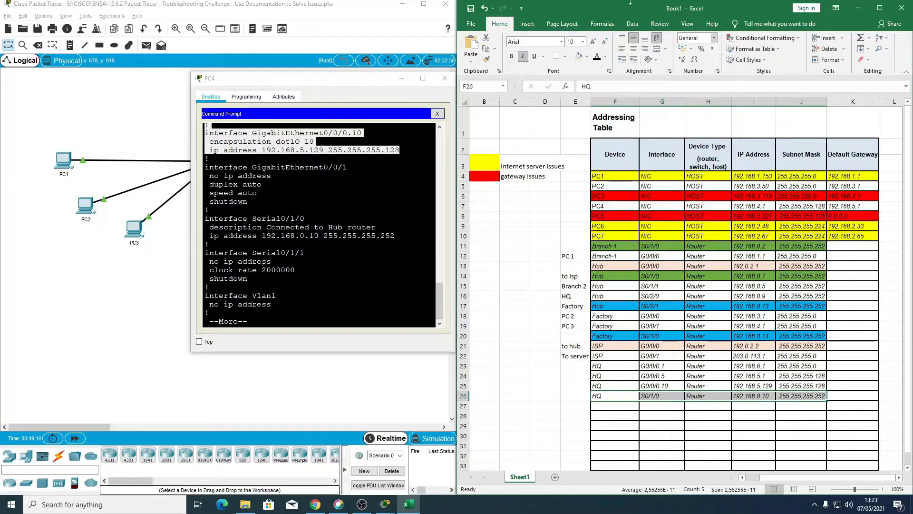
left_click(587, 57)
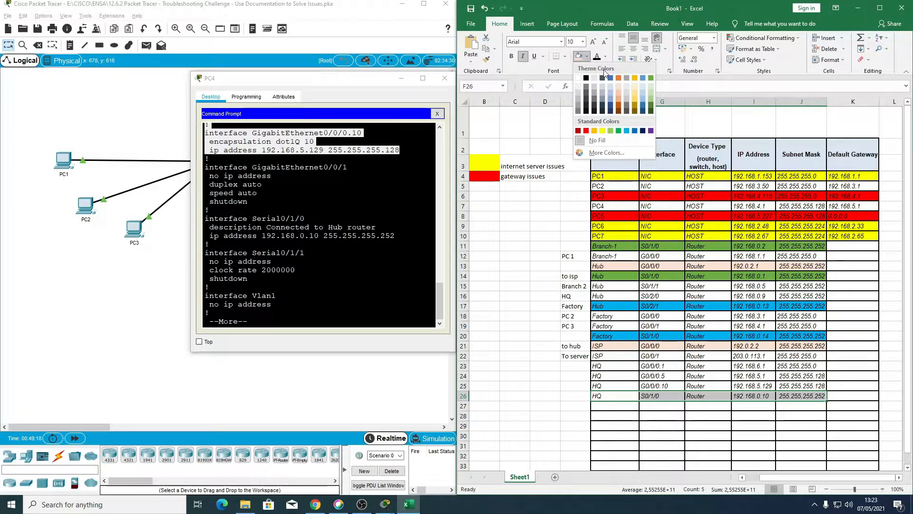
left_click(610, 97)
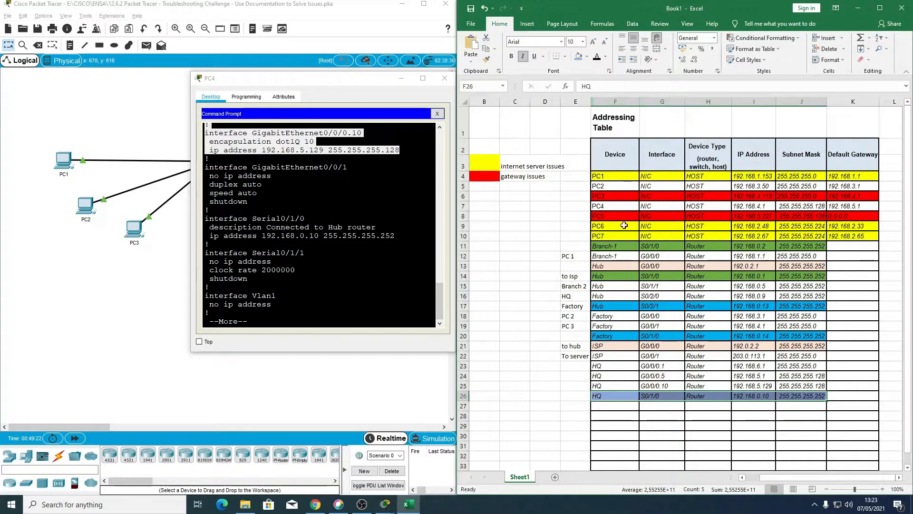
left_click_drag(605, 296, 809, 296)
left_click(578, 57)
left_click(663, 376)
scroll(663, 376, "down", 1)
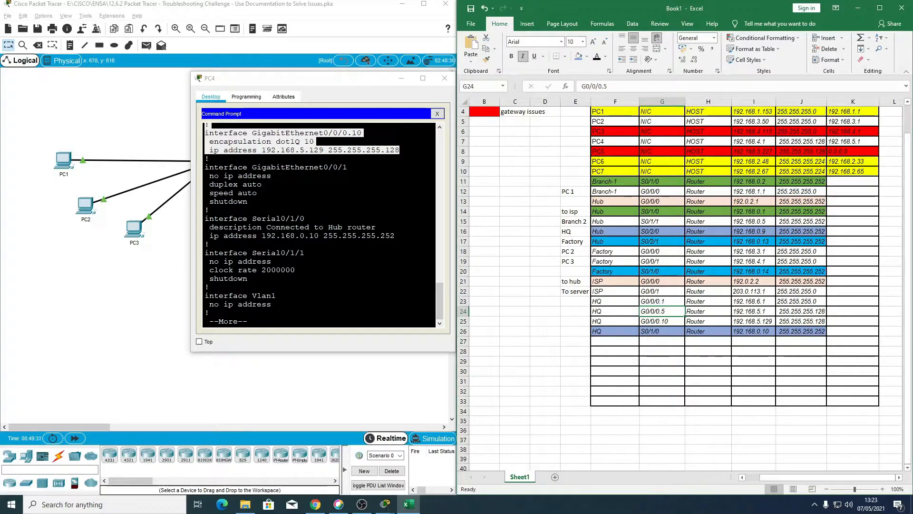
Step: Page through the rest of HQ's running configuration, including the router ospf 10 networks
left_click(273, 295)
key("Return")
key("Return")
key("Return")
key("Return")
key("Return")
key("Return")
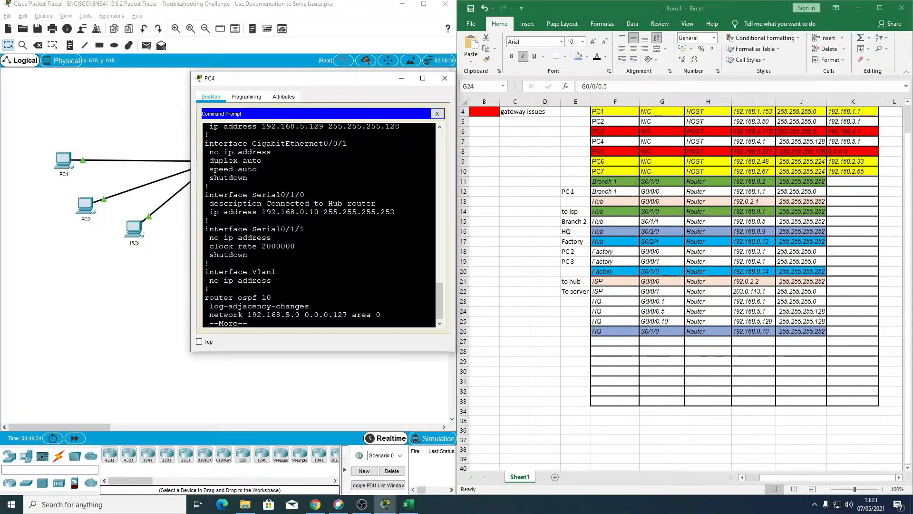
key("Return")
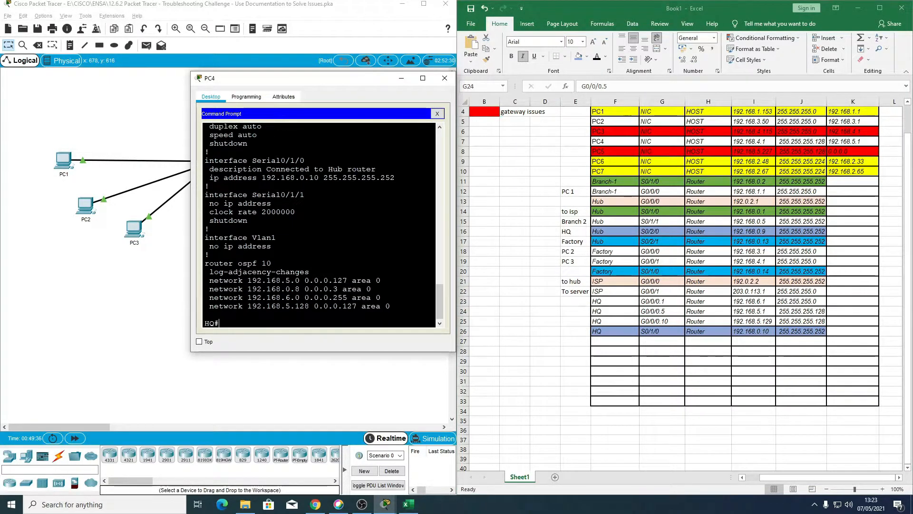
Step: Exit HQ's Telnet session, trace the route from PC4 to 203.0.113.27 and examine the first hops
type("ex")
key("Return")
key("Up")
key("Up")
key("Return")
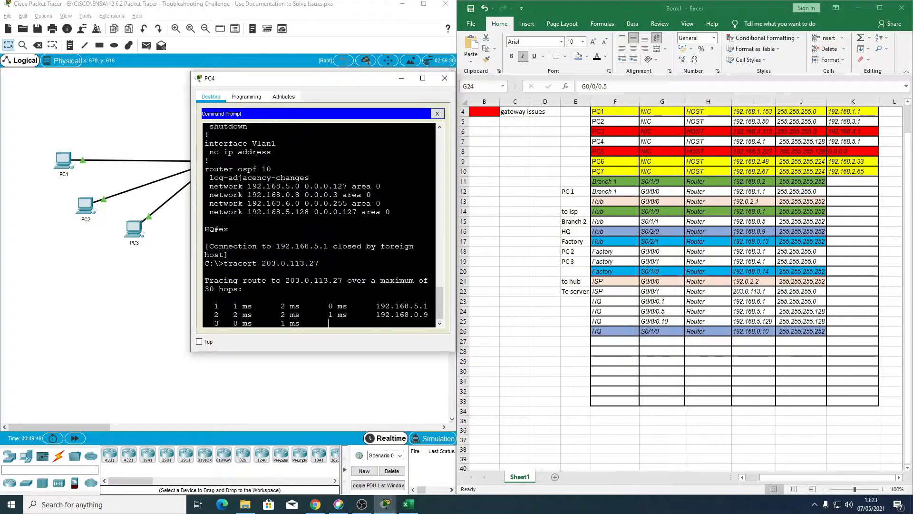
left_click_drag(376, 271, 429, 271)
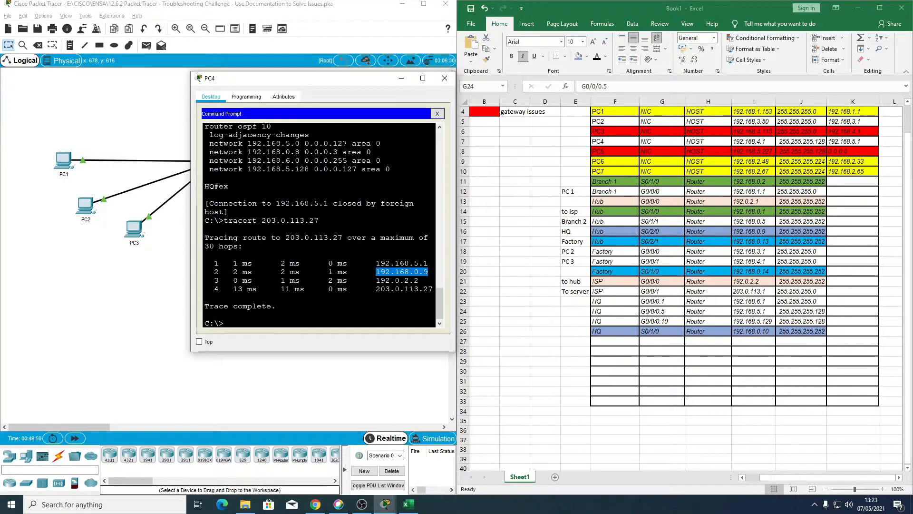
left_click_drag(376, 257, 413, 272)
left_click(411, 272)
left_click(432, 272)
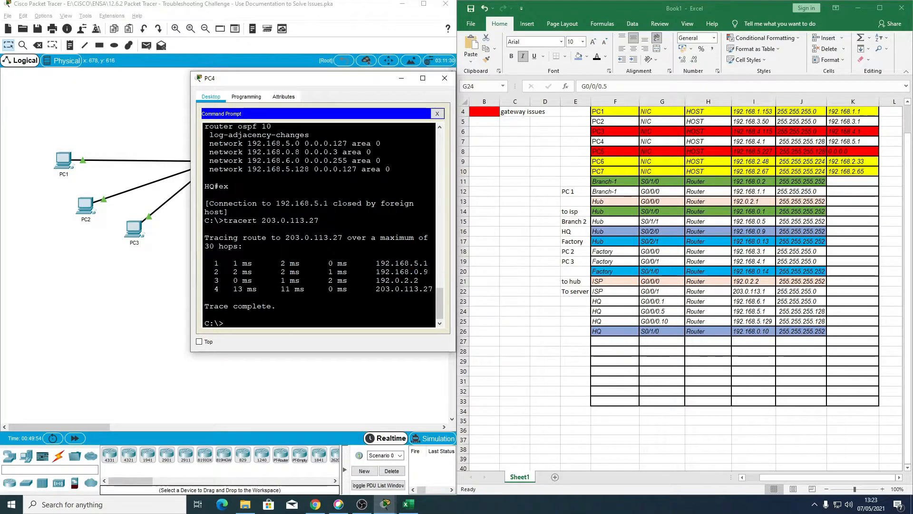
left_click(446, 76)
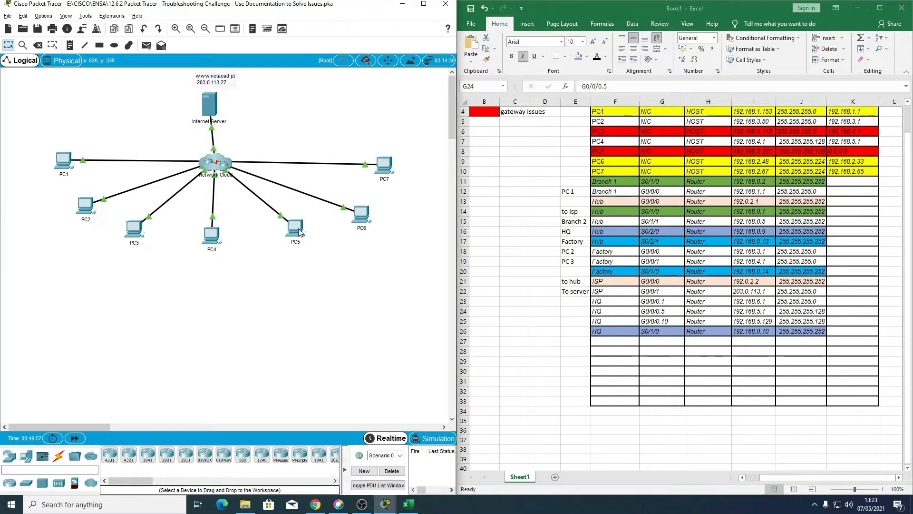
Step: Try tracing the route from PC5's command prompt to 203.0.113.27
left_click(294, 228)
left_click(536, 161)
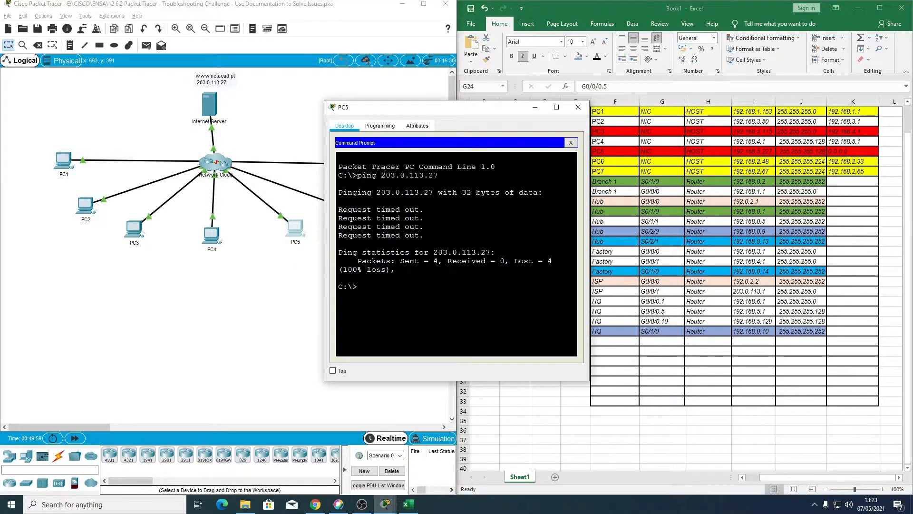
key("Up")
key("Home")
key("Delete")
key("Delete")
key("Delete")
key("Delete")
type("tracert")
key("Return")
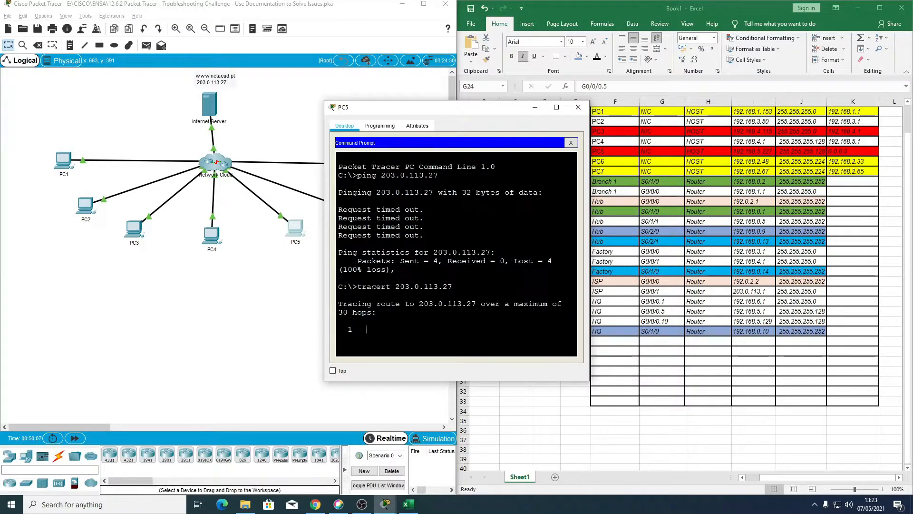
left_click(578, 107)
Step: Trace the route from PC6 to 192.168.2.33 and look for that hop's address in the addressing table
left_click(361, 215)
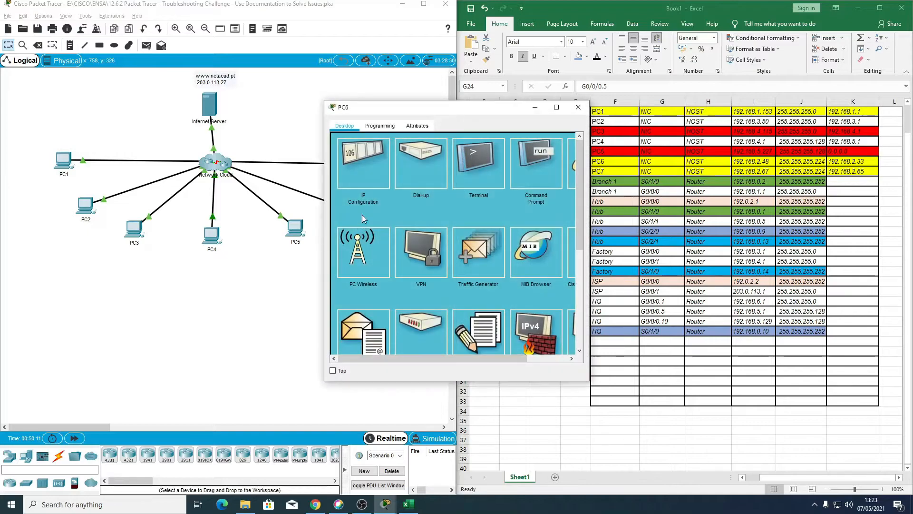
left_click(536, 162)
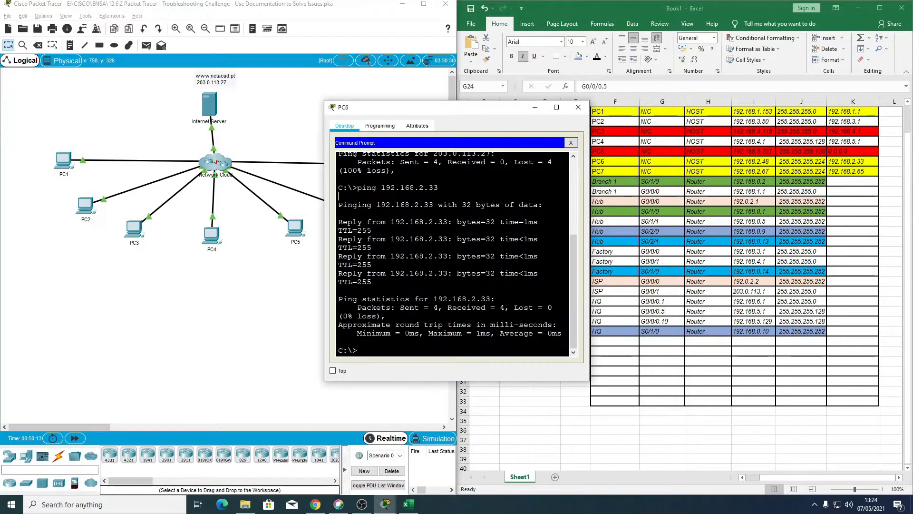
key("Up")
key("Left")
key("Left")
key("Left")
key("Left")
key("Left")
key("Left")
key("Left")
key("Left")
key("Left")
key("Left")
key("Left")
key("Left")
key("Left")
key("BackSpace")
key("BackSpace")
key("BackSpace")
key("BackSpace")
type("tracert")
key("Return")
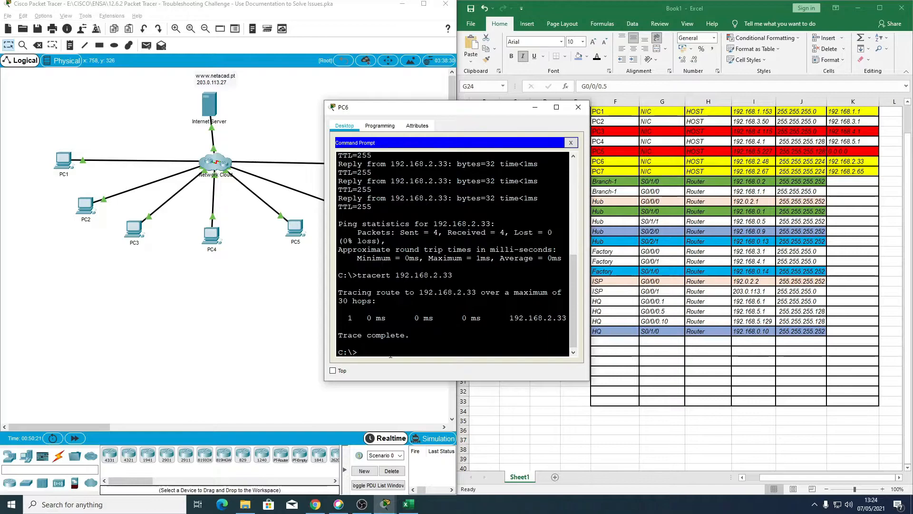
left_click_drag(510, 318, 569, 322)
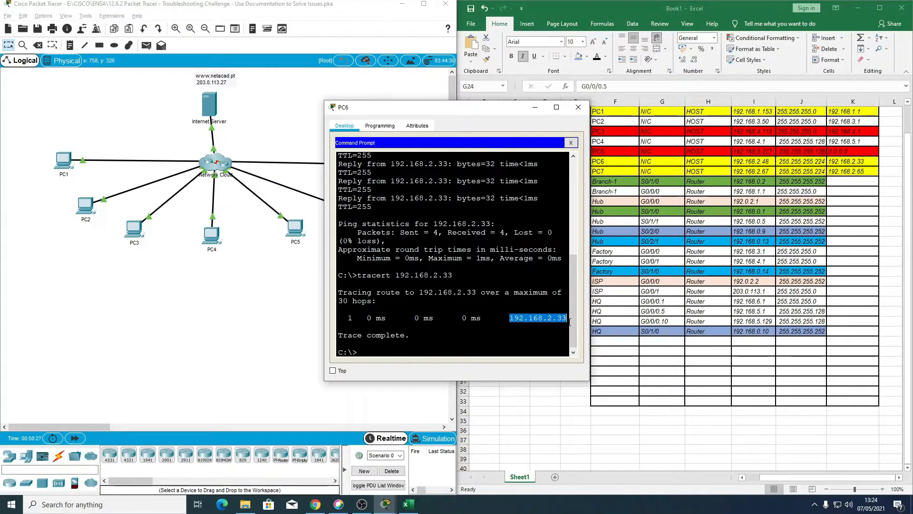
scroll(702, 295, "up", 2)
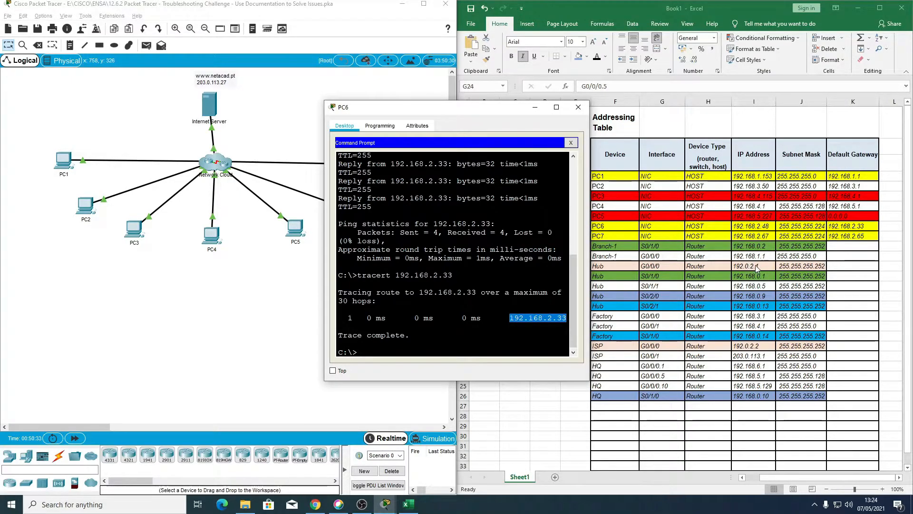
scroll(757, 276, "down", 3)
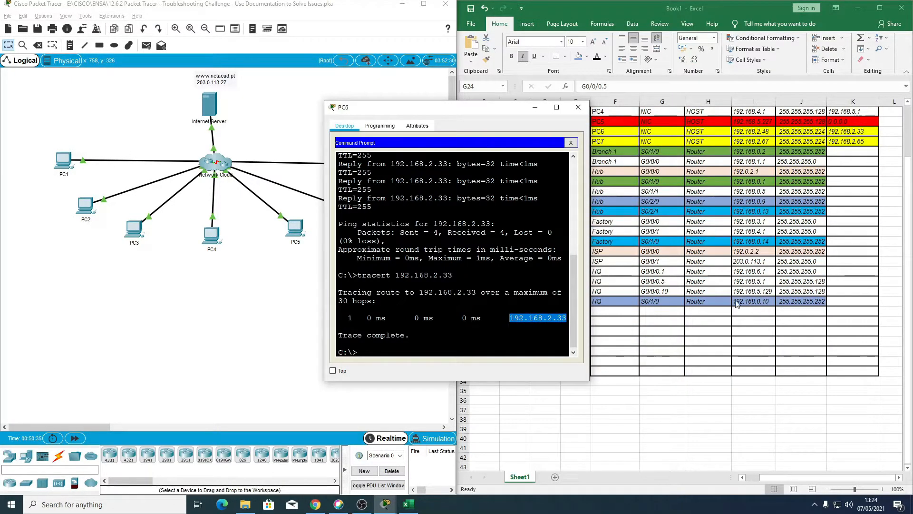
Step: Telnet from PC6 to 192.168.2.33 and enter privileged mode on Branch-2, supplying the access and enable passwords
left_click(456, 340)
type("telnet")
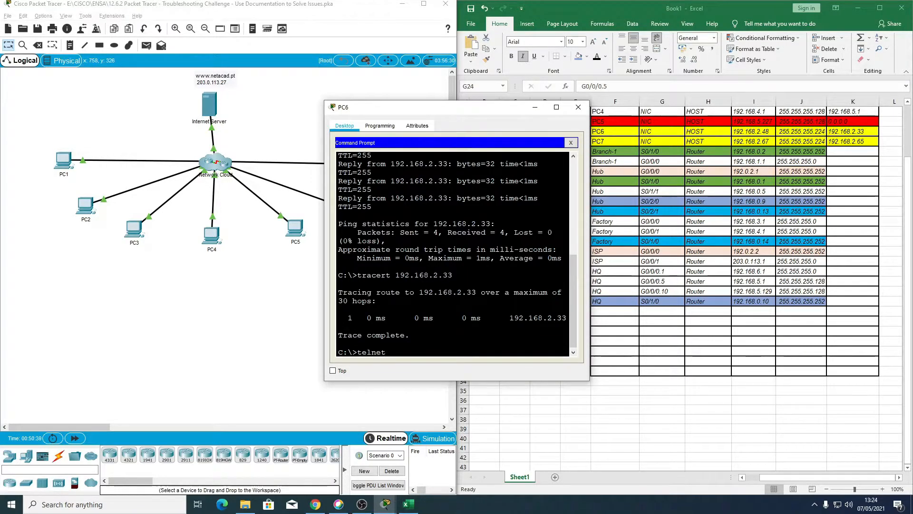
type(" 192.168.2.33")
key("Return")
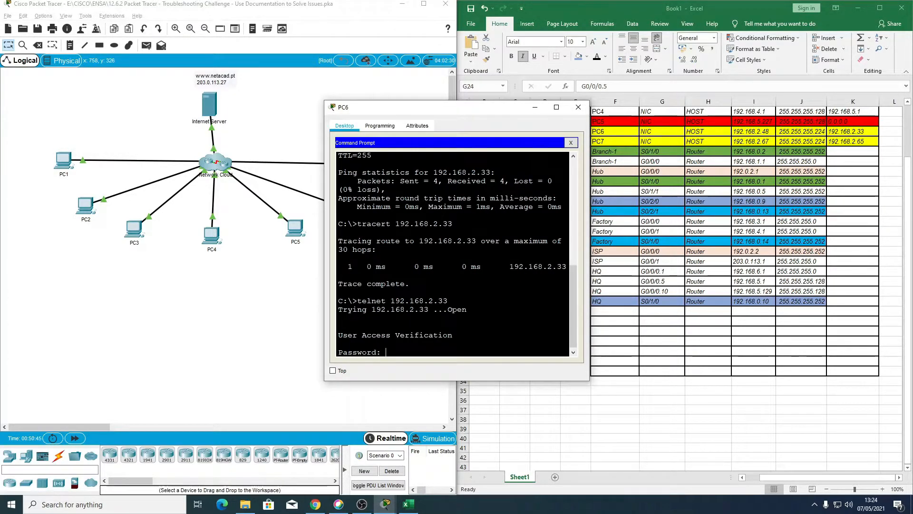
key("Return")
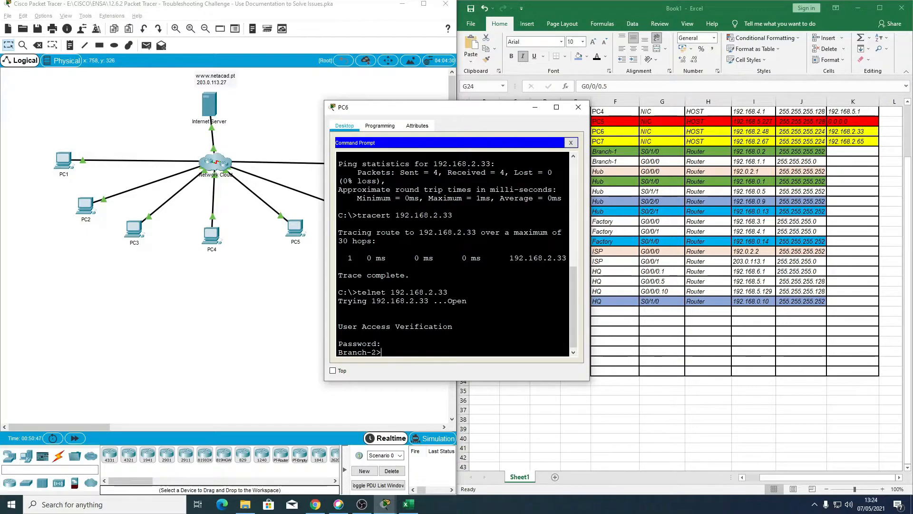
type("en")
key("Return")
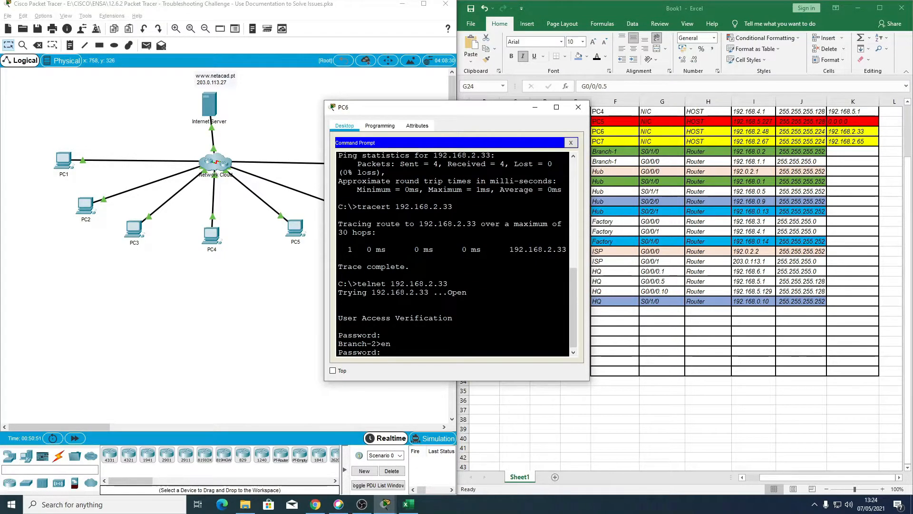
key("Return")
Step: Show Branch-2's running configuration and page down to its router ospf 10 section, keeping the Excel table's row labels uncovered
left_click_drag(482, 113, 392, 128)
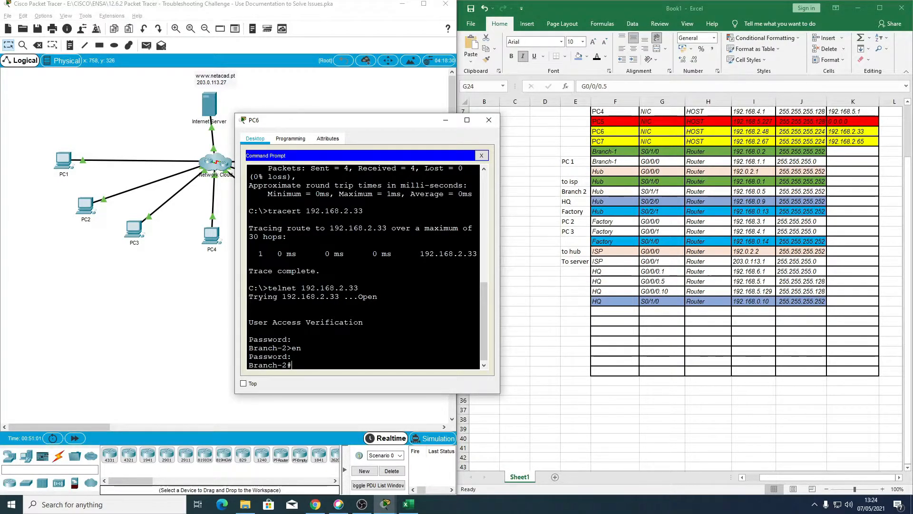
type("sh rum")
key("BackSpace")
type("n")
key("Return")
key("space")
key("Return")
key("Return")
key("Return")
key("Return")
key("Return")
key("Return")
key("Return")
key("Return")
key("Return")
key("Return")
key("Return")
key("Return")
key("Return")
key("Return")
key("Return")
key("Return")
key("Return")
key("Return")
key("Return")
key("Return")
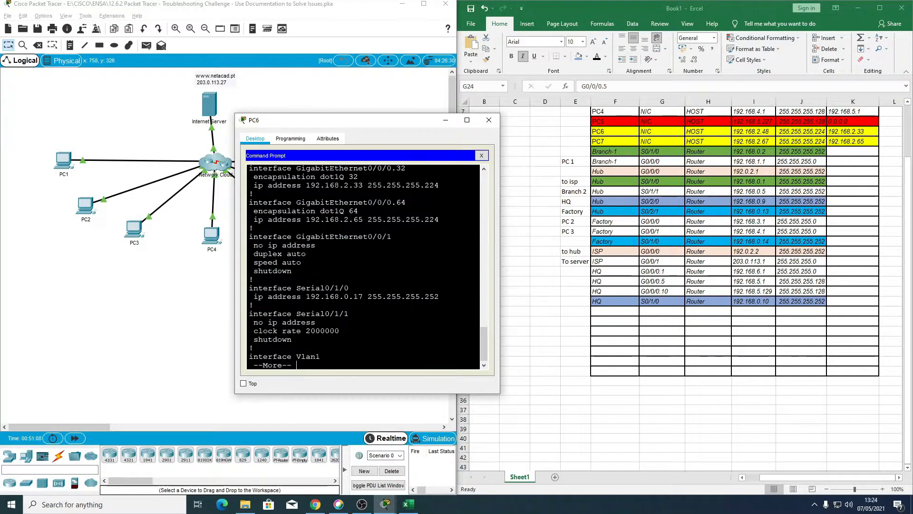
key("Return")
key("Return")
key("Return")
key("Return")
key("Return")
key("Return")
key("Return")
key("Return")
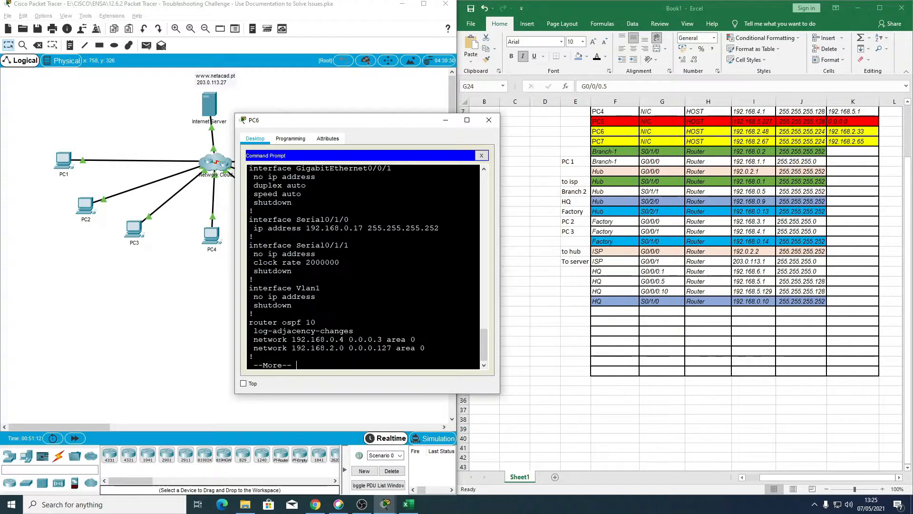
Step: Go back to Branch-2's GigabitEthernet0/0/0.1, 0/0/0.32 and 0/0/0.64 subinterfaces and highlight their configuration
scroll(364, 267, "up", 8)
scroll(354, 300, "down", 1)
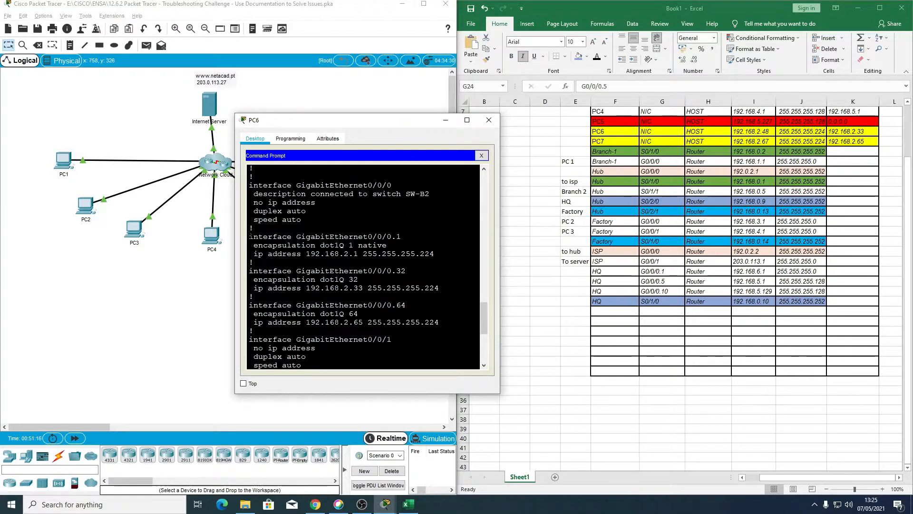
left_click_drag(249, 237, 439, 323)
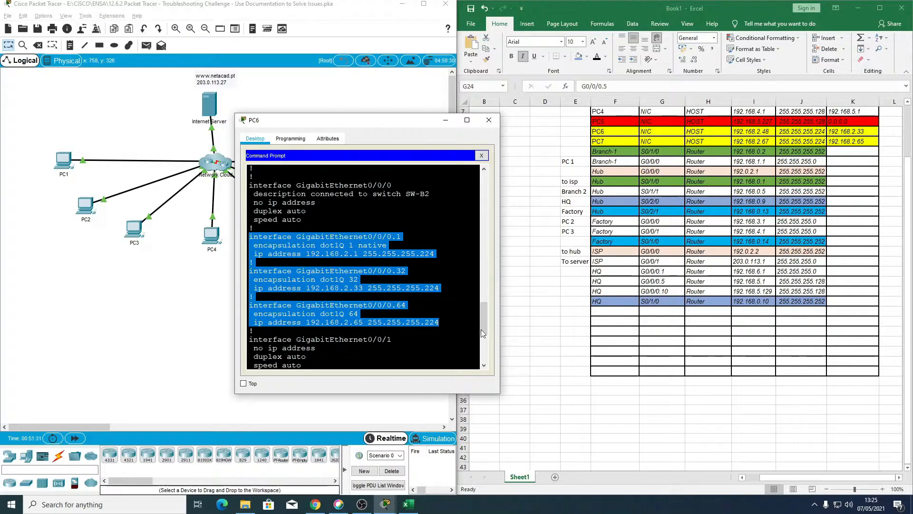
Step: Enter Branch-2 as the device in row 27 of the addressing table
left_click(600, 313)
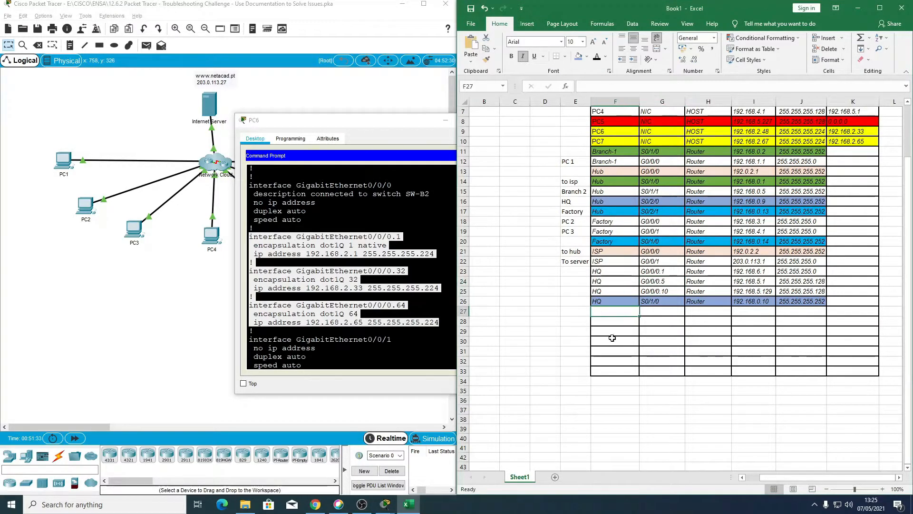
type("Br")
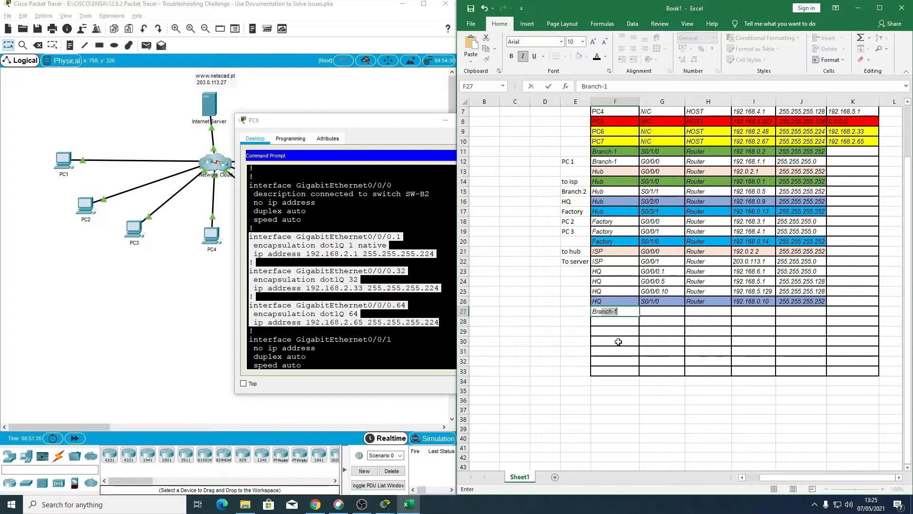
type("anch-2")
key("Tab")
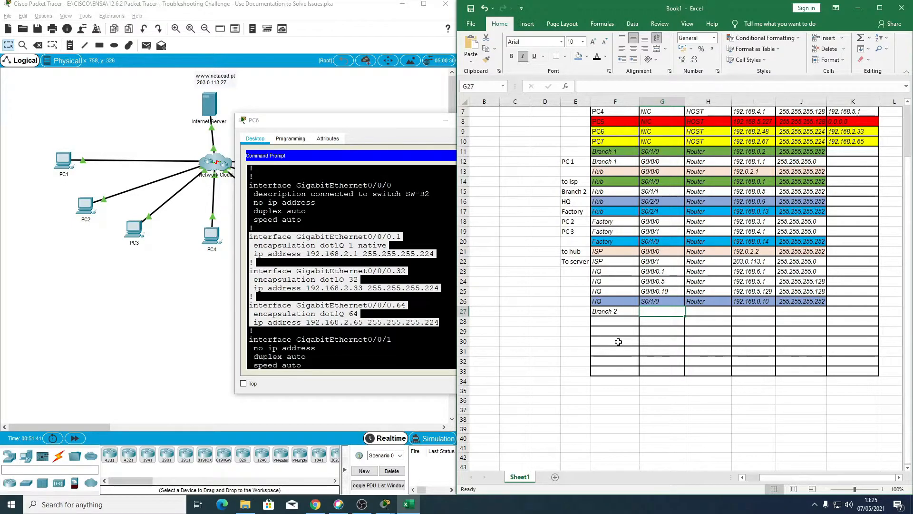
Step: Enter G0/0/0.1 as the interface and Router as the device type for Branch-2 in row 27
type("G0/0/0.1")
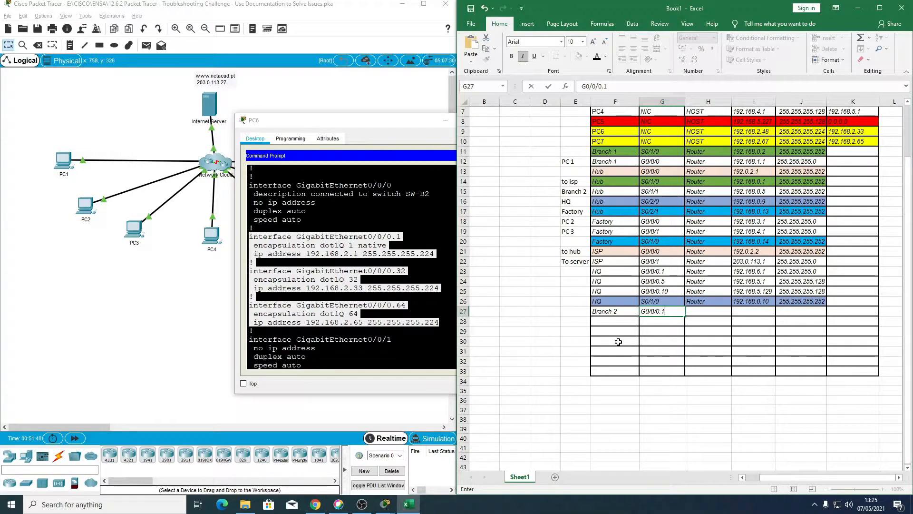
key("Tab")
type("d")
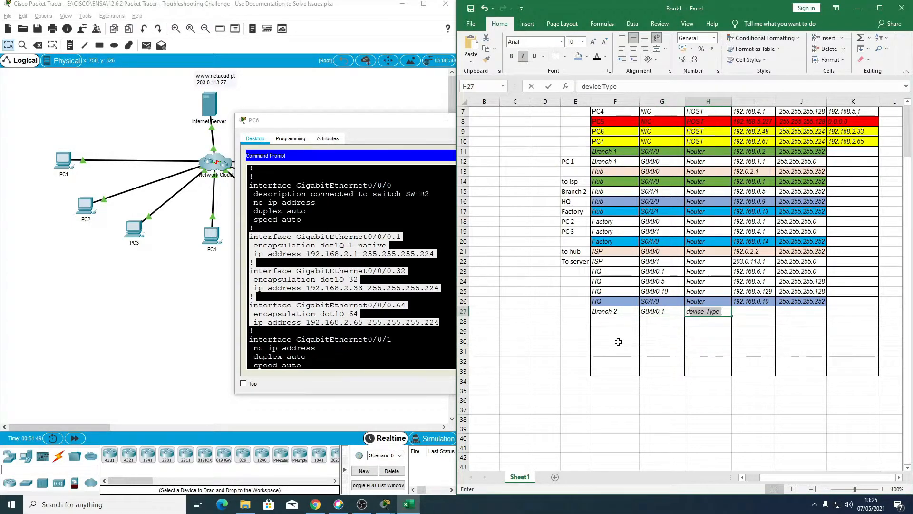
key("BackSpace")
key("BackSpace")
type("r")
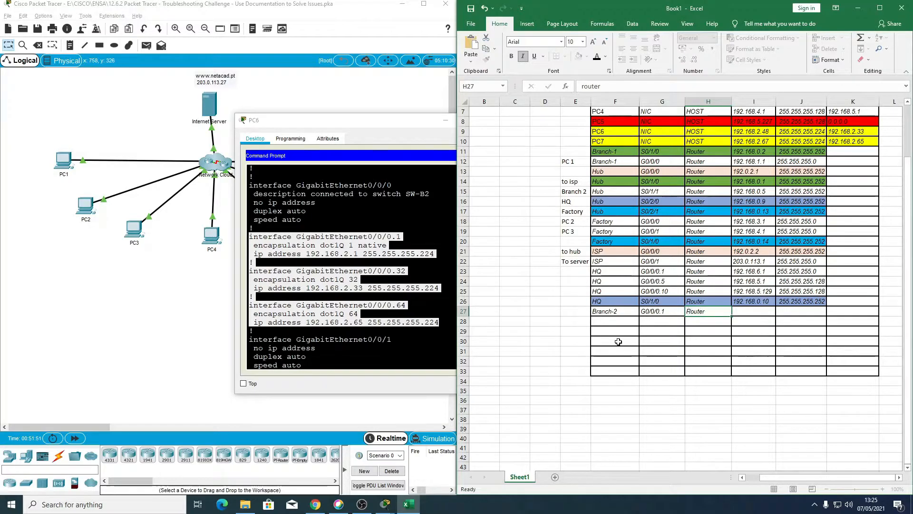
Step: Complete row 27 with IP address 192.168.2.1 and subnet mask 255.255.255.224
key("Tab")
type("1")
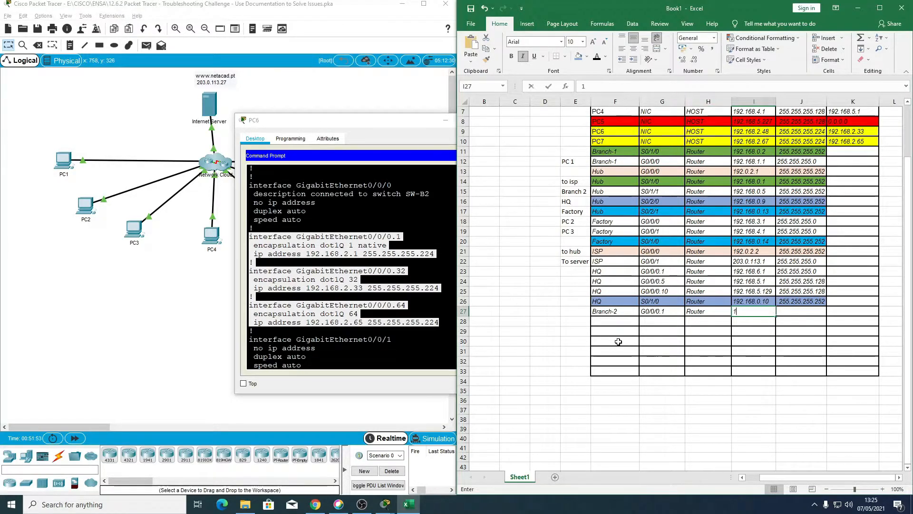
type("92.168")
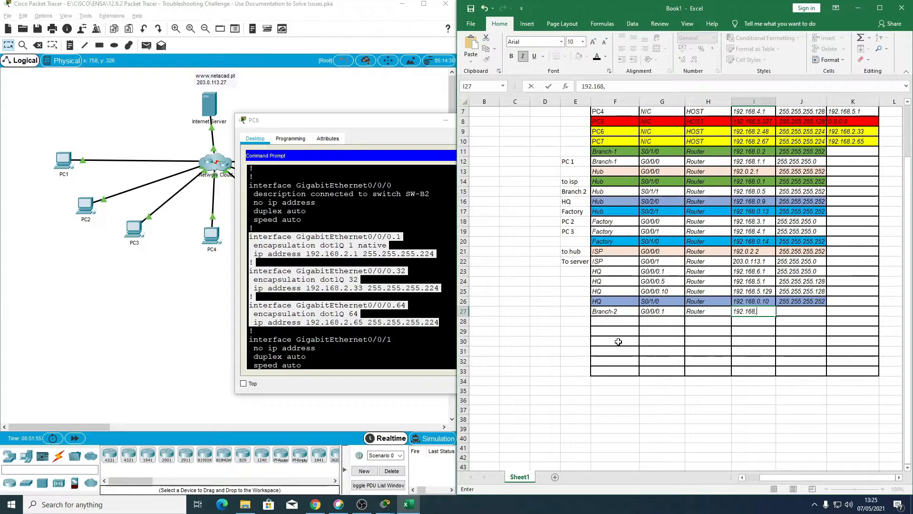
type(".2.1")
key("Tab")
type("255")
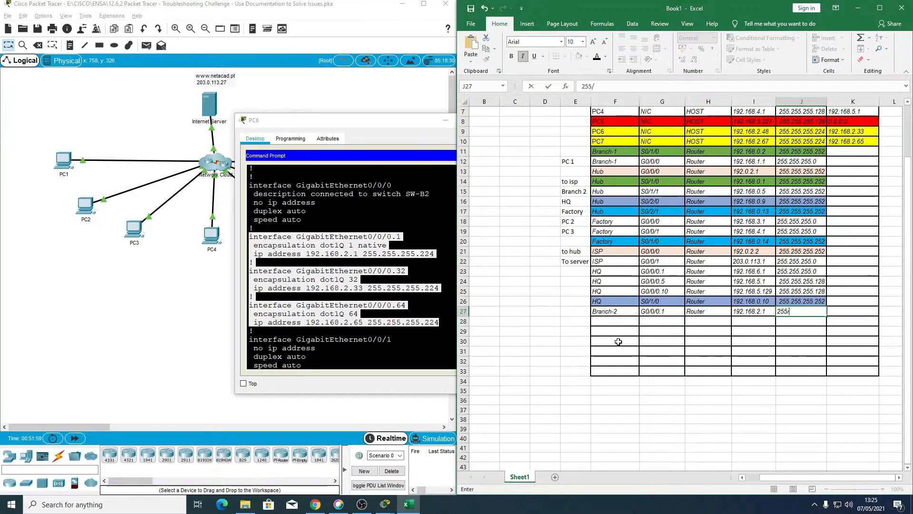
type("7")
key("BackSpace")
key("BackSpace")
key("BackSpace")
type(".255.255.224")
key("Return")
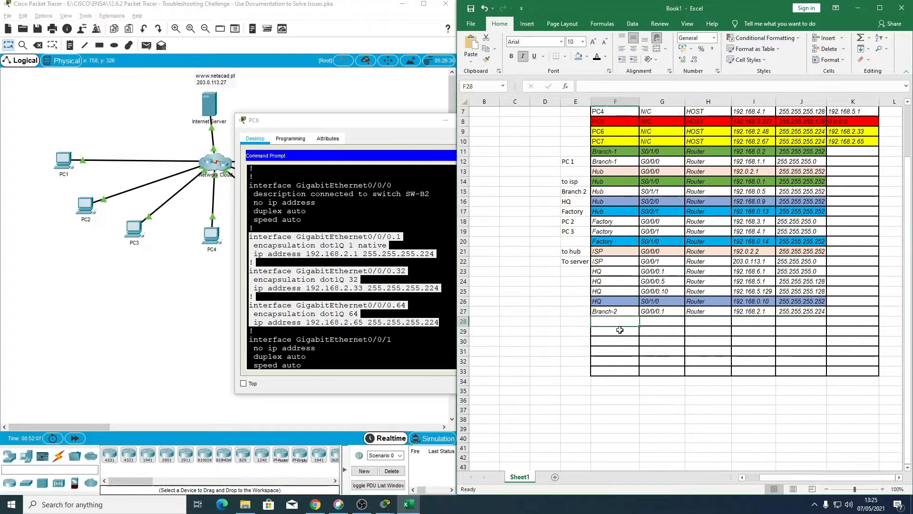
left_click(632, 316)
left_click_drag(641, 320, 640, 326)
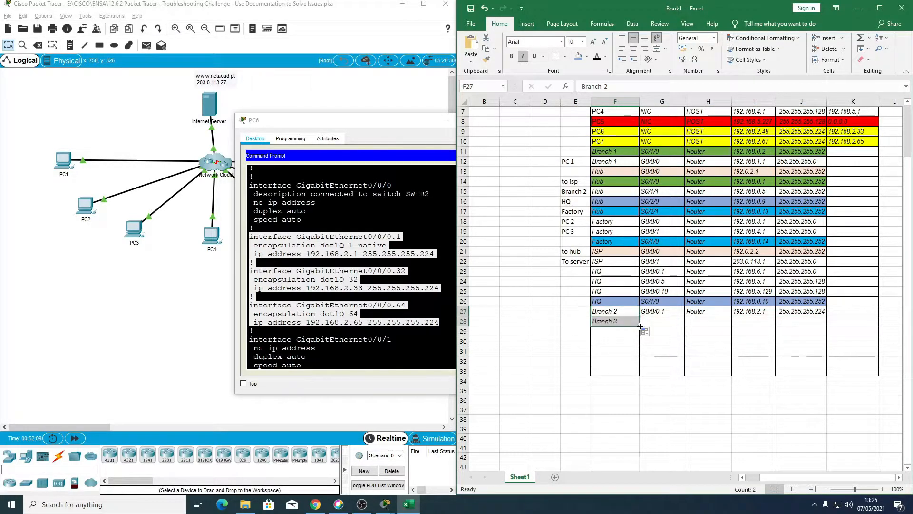
key("ctrl+z")
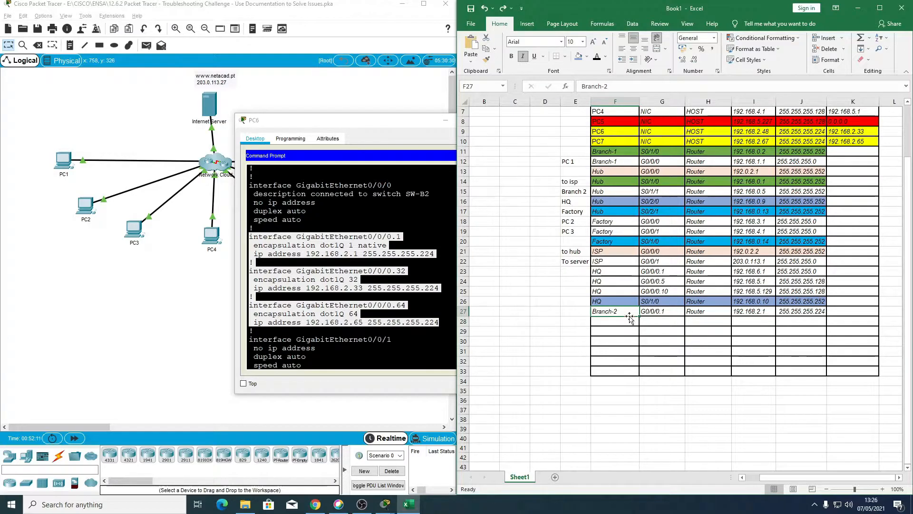
Step: Copy the Branch-2 device name from row 27 into rows 28 and 29
key("ctrl+c")
left_click(621, 322)
key("ctrl+v")
left_click(624, 313)
left_click(625, 321)
left_click_drag(627, 312, 638, 335)
Step: Enter G0/0/0.32 as the interface and Router as the device type in row 28
left_click(669, 324)
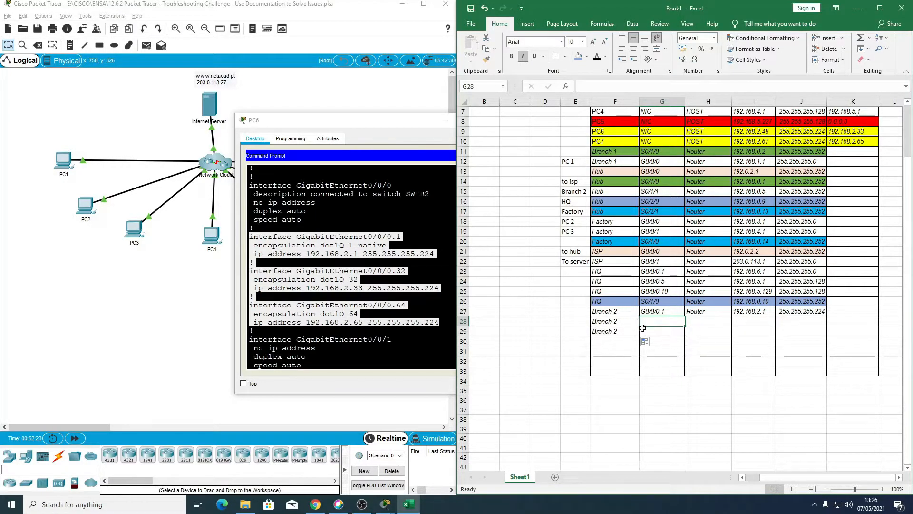
type("G")
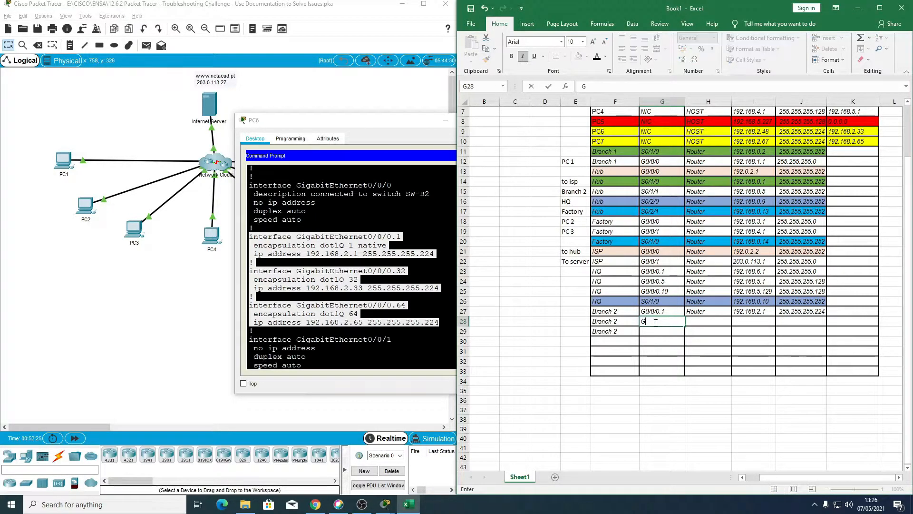
type("0/0/0.32")
key("Tab")
type("Router")
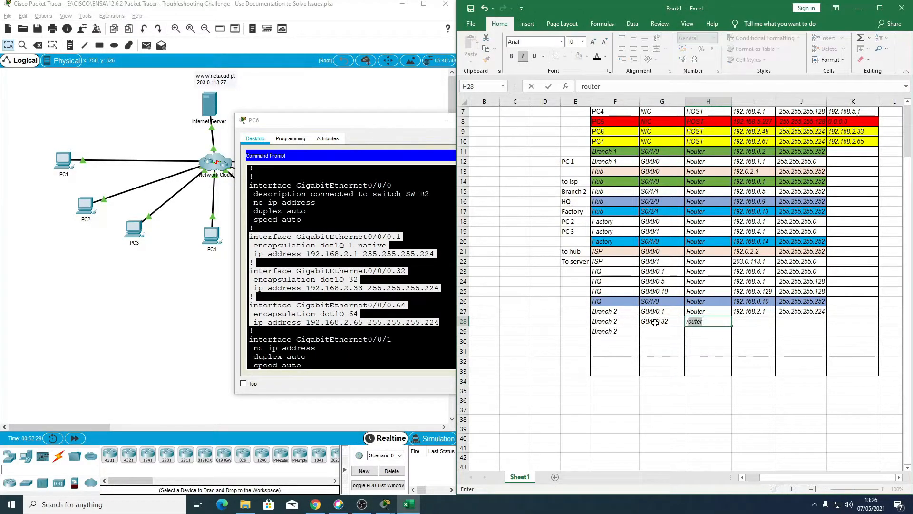
key("Tab")
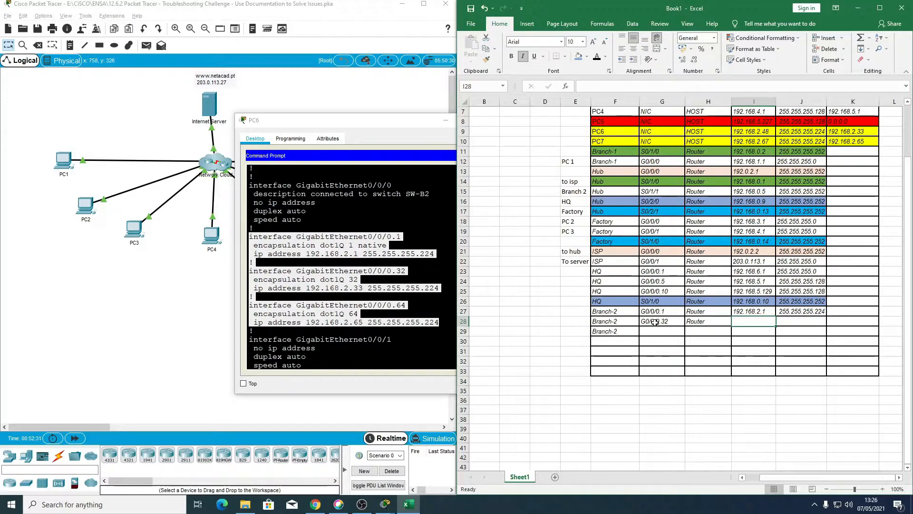
Step: Complete row 28 with IP address 192.168.2.33 and subnet mask 255.255.255.224
type("192.168")
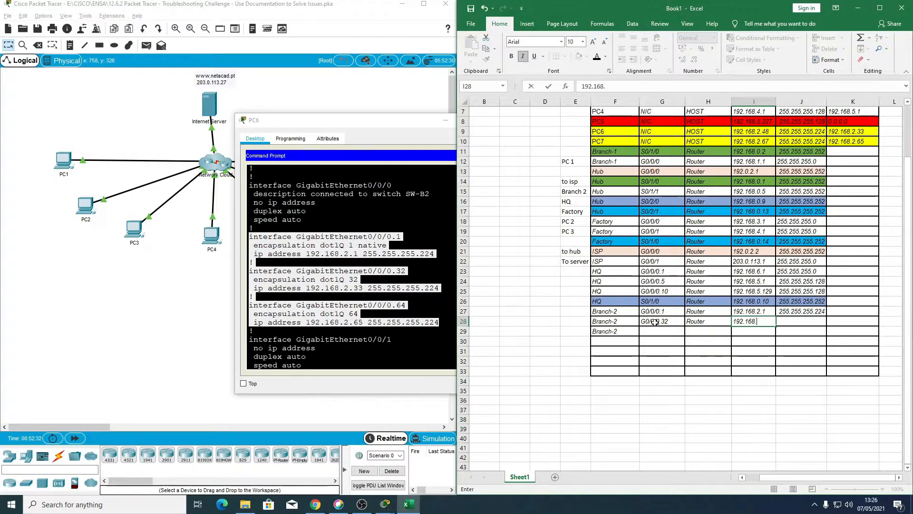
type(".2.33")
key("Tab")
type("255.255")
key("BackSpace")
key("BackSpace")
type(".255.224")
key("Return")
Step: Enter G0/0/0.64 as the interface for Branch-2 in row 29
key("Left")
key("Left")
key("Left")
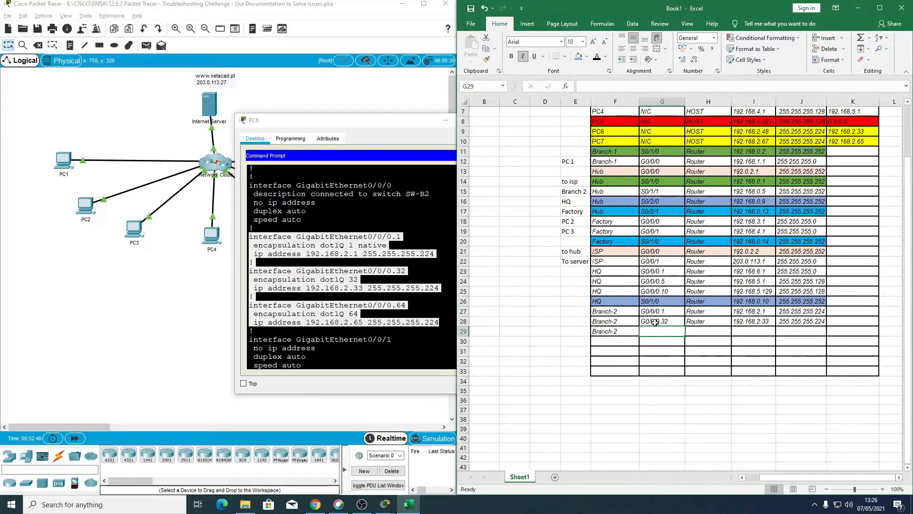
type("G/0")
key("BackSpace")
key("BackSpace")
type("0/0/0")
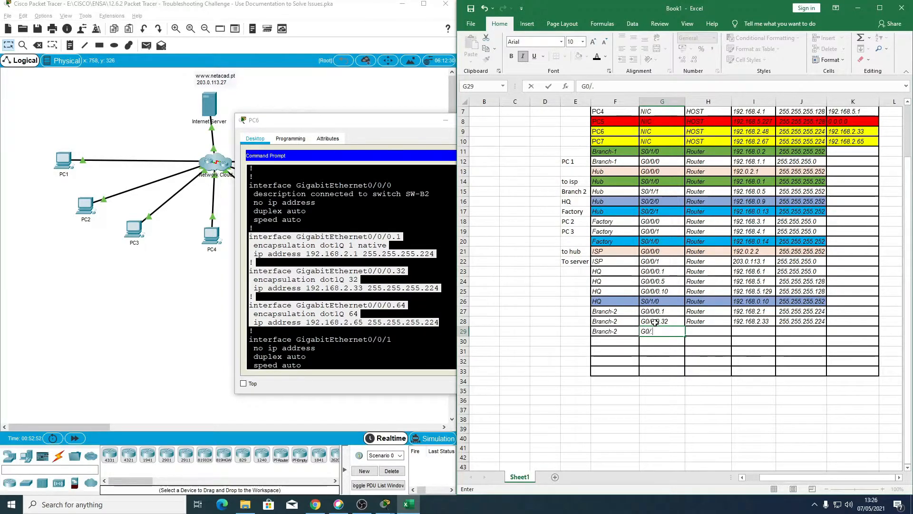
type(".64")
key("Tab")
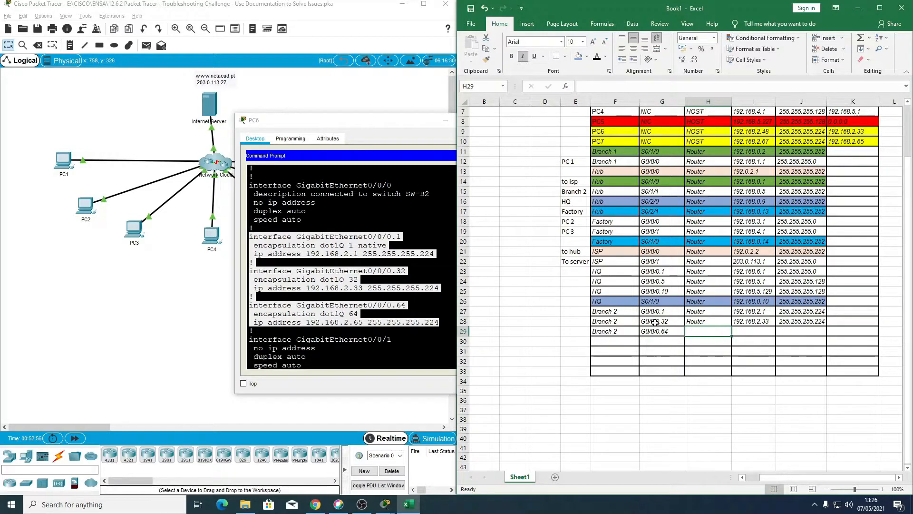
Step: Set the device type in row 29 to Router
type("fd")
key("Tab")
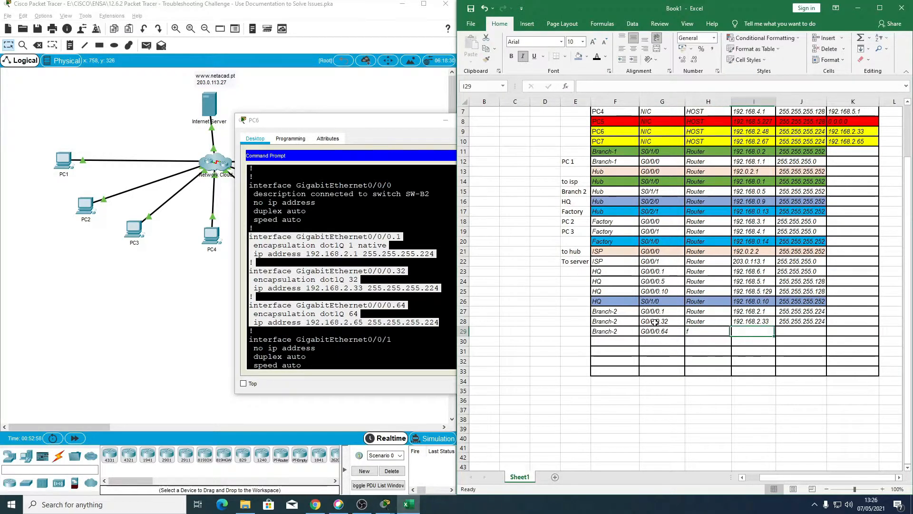
key("Left")
type("Router")
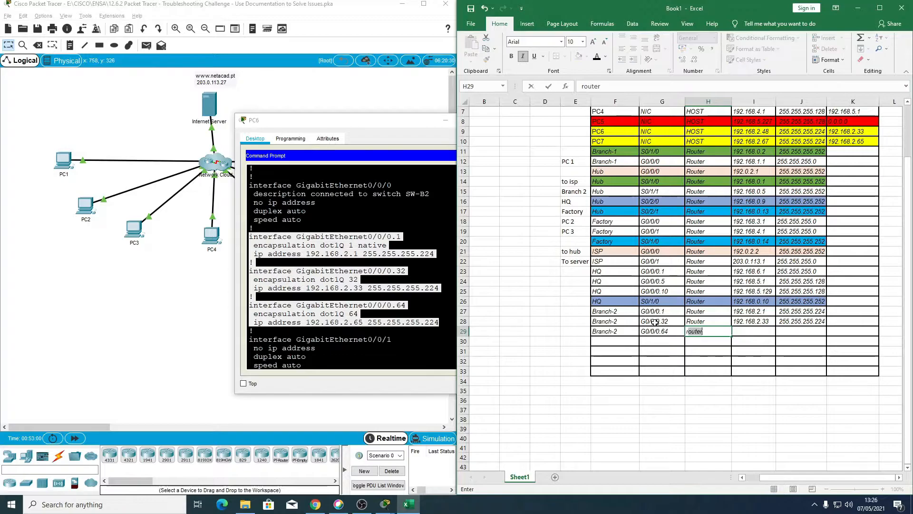
key("Tab")
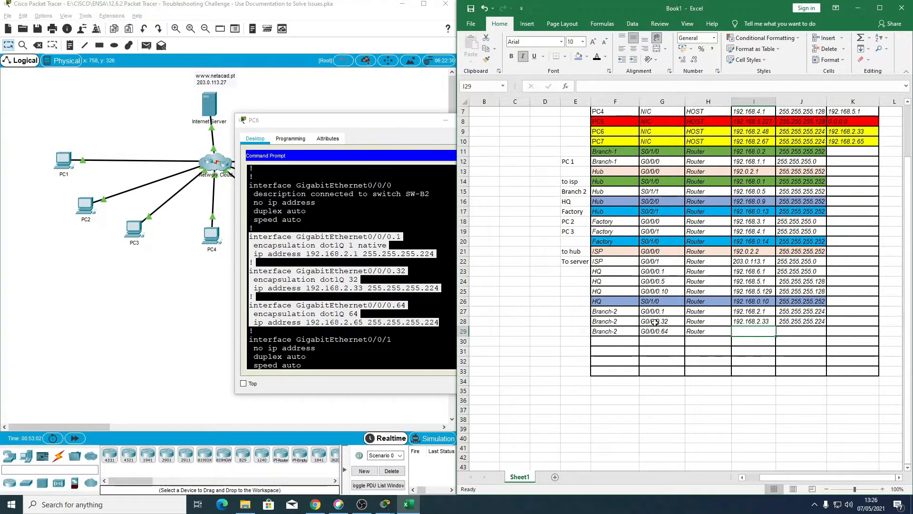
Step: Complete row 29 with IP address 192.168.2.65 and subnet mask 255.255.255.224
type("1992.168")
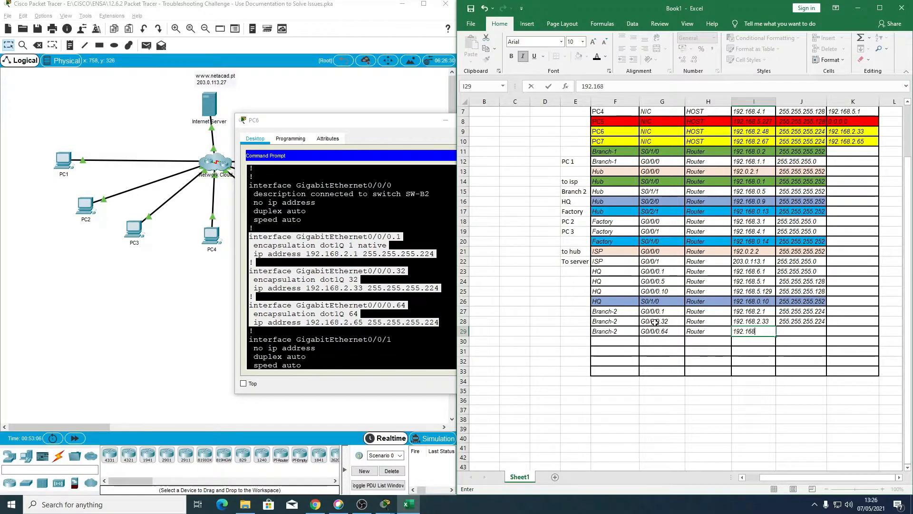
type(".2.65")
key("Tab")
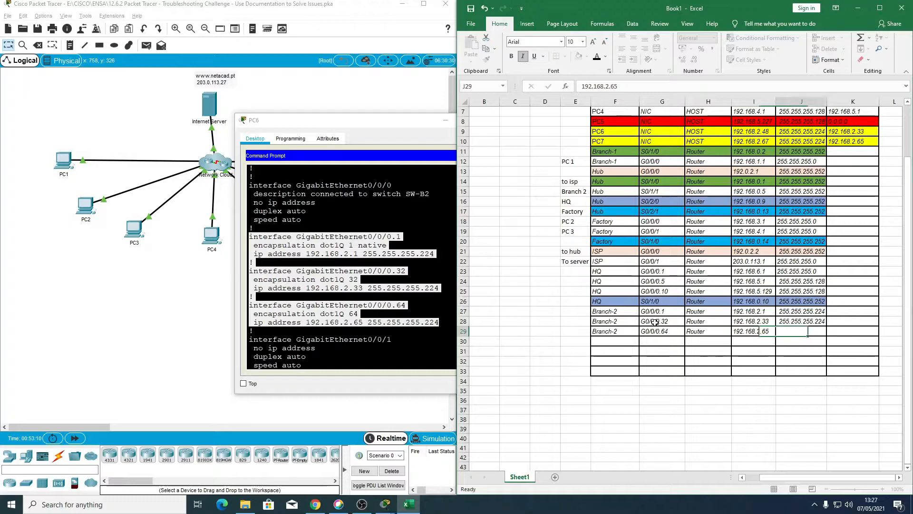
type("255.255.255.22")
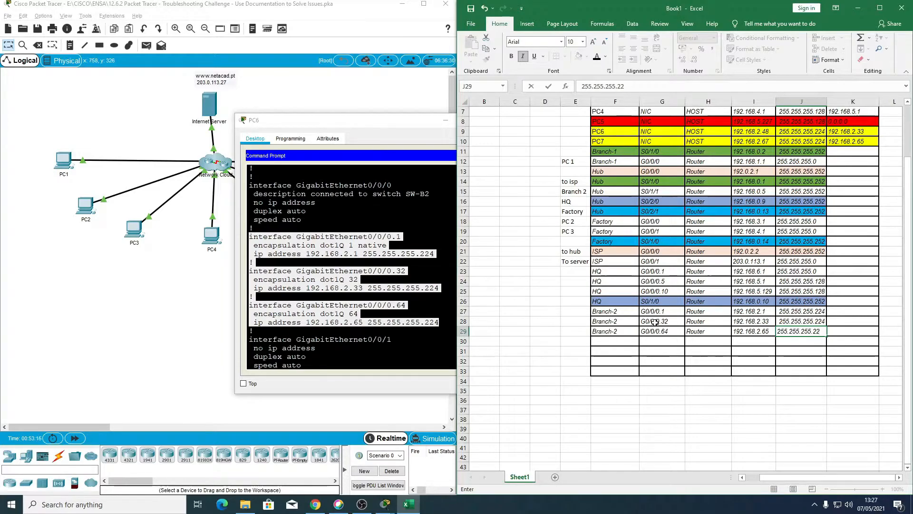
type("4")
key("Return")
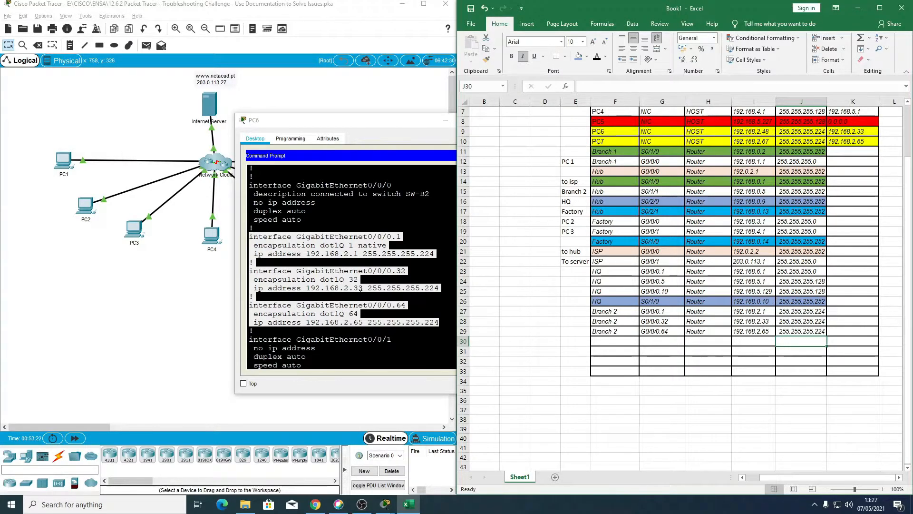
Step: Find Branch-2's Serial0/1/0 configuration in PC6's command prompt and extend the Branch-2 device name into row 30 of the table
scroll(360, 293, "up", 2)
scroll(360, 293, "down", 3)
scroll(360, 293, "down", 3)
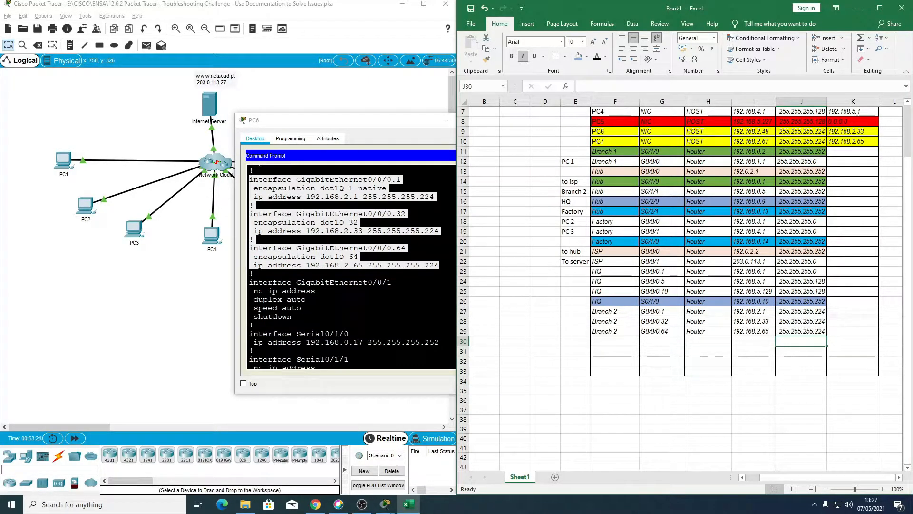
scroll(352, 267, "down", 3)
scroll(352, 266, "down", 3)
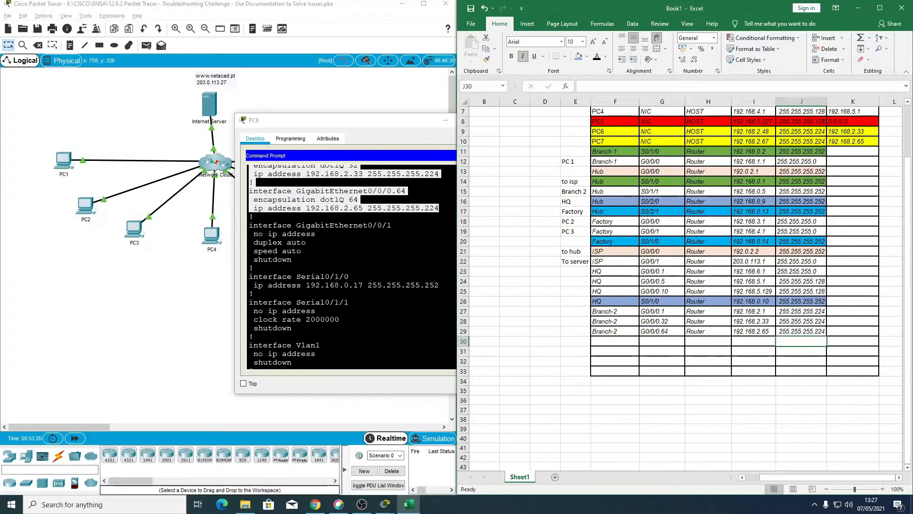
scroll(352, 266, "down", 3)
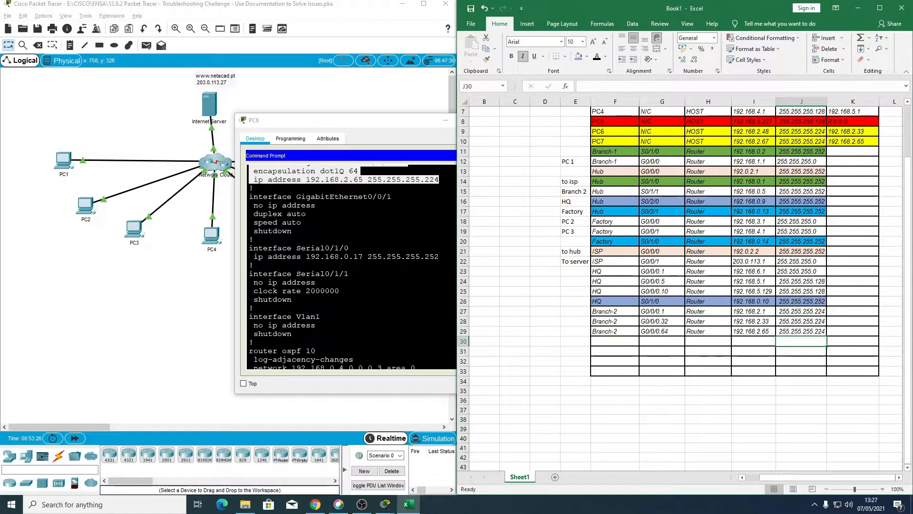
left_click(617, 341)
left_click(619, 332)
left_click_drag(617, 322, 631, 342)
Step: Enter S0/1/0 as the interface and Router as the device type in row 30
left_click(654, 342)
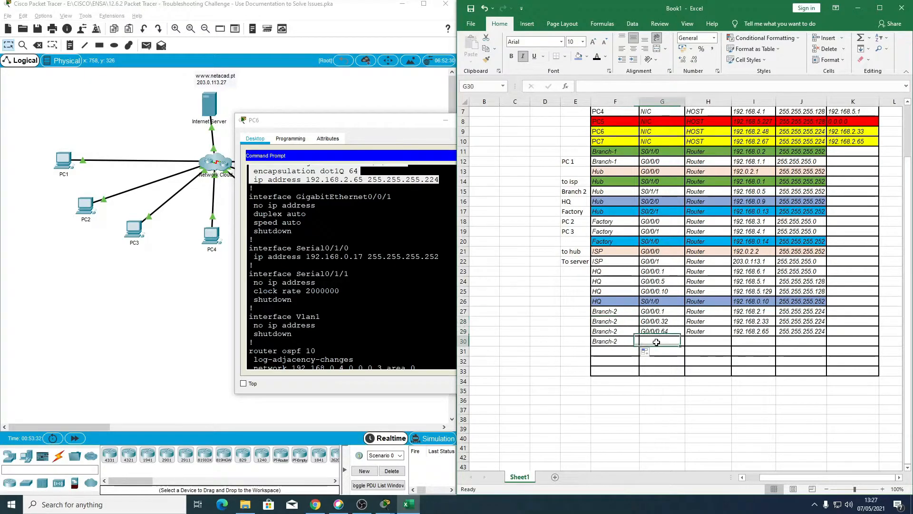
type("S")
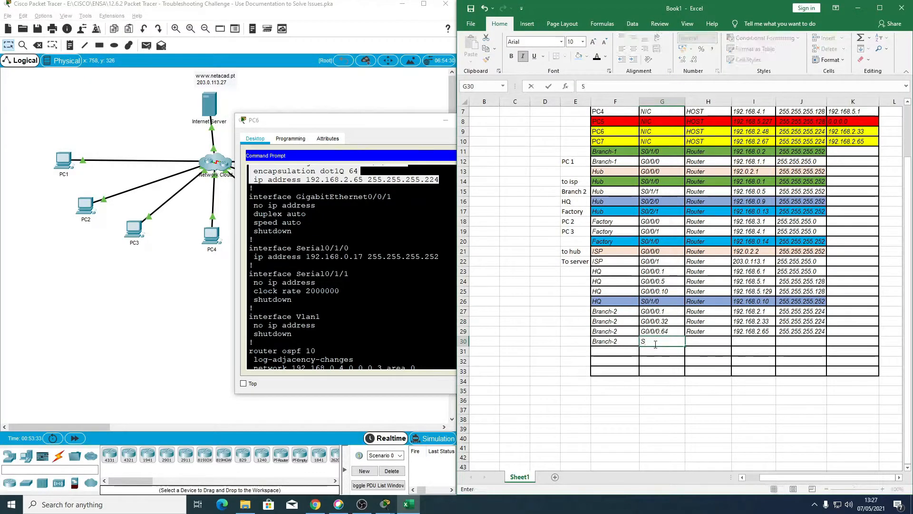
type("0/1")
left_click(701, 340)
type("d")
key("BackSpace")
key("BackSpace")
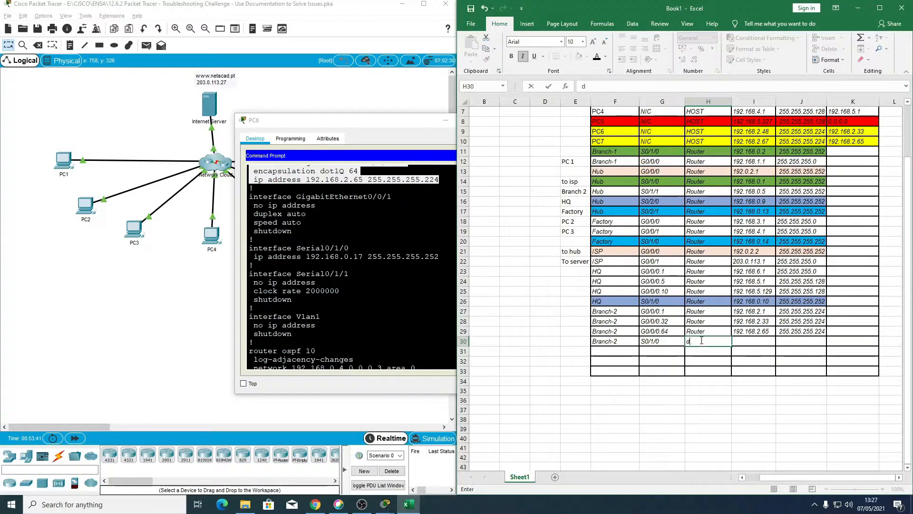
key("Tab")
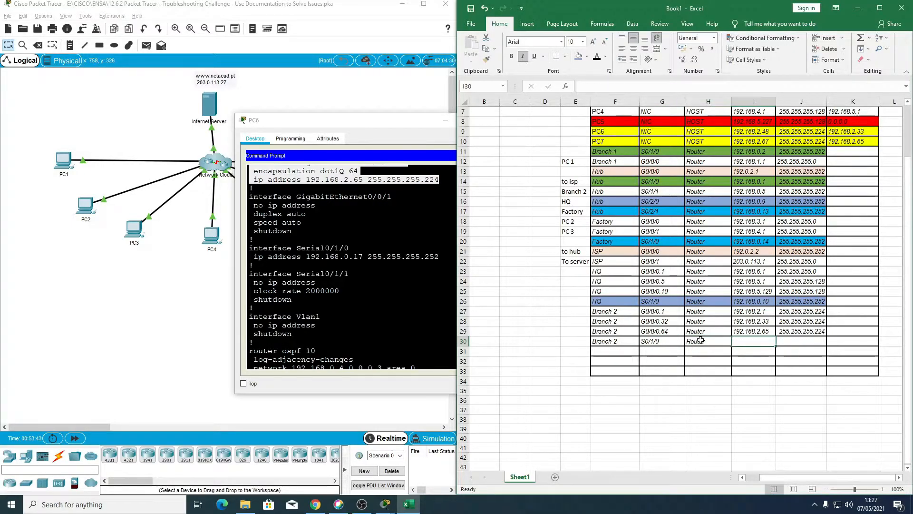
Step: Complete row 30 with IP address 192.168.0.17 and subnet mask 255.255.255.252
type("192")
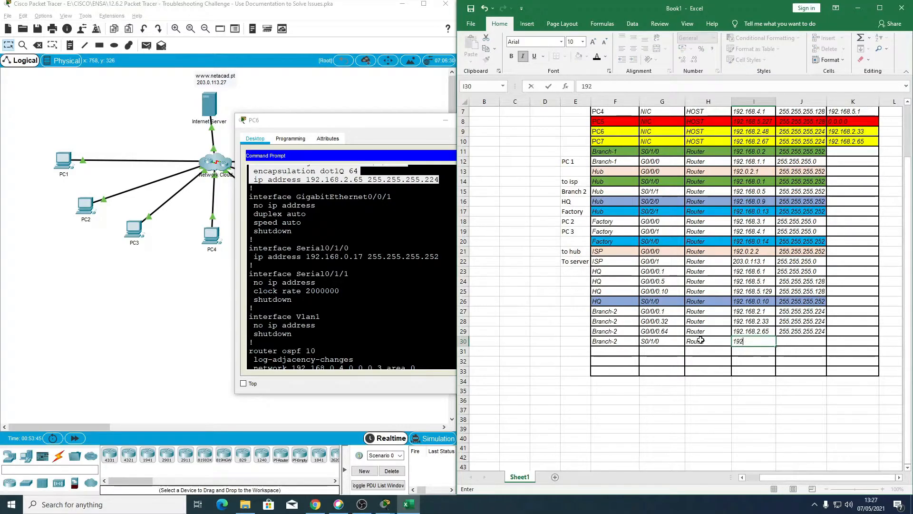
type(".16")
key("BackSpace")
type("168")
type("17")
key("Tab")
type("2")
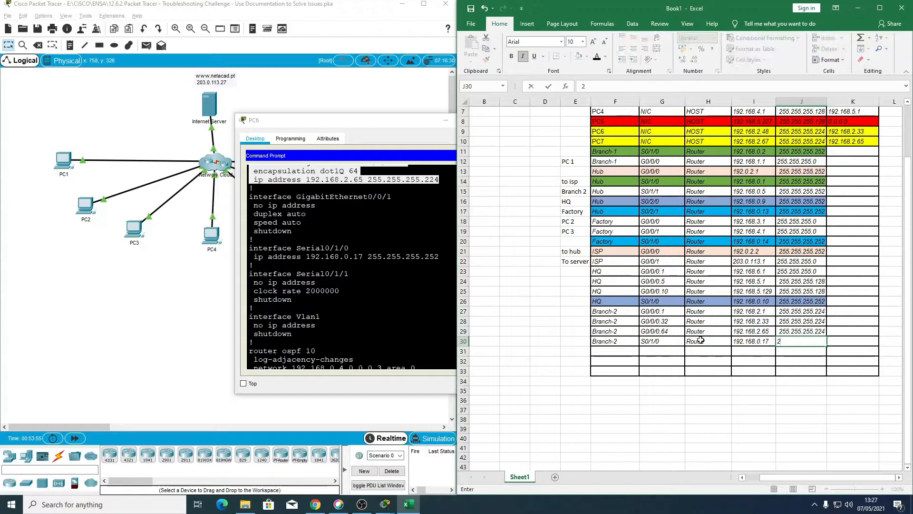
type("55.255.255.252")
key("Return")
Step: Shade the Branch-2 S0/1/0 entry in row 30 and the Hub S0/1/1 entry in row 15 with the same gold fill
left_click_drag(618, 341, 803, 343)
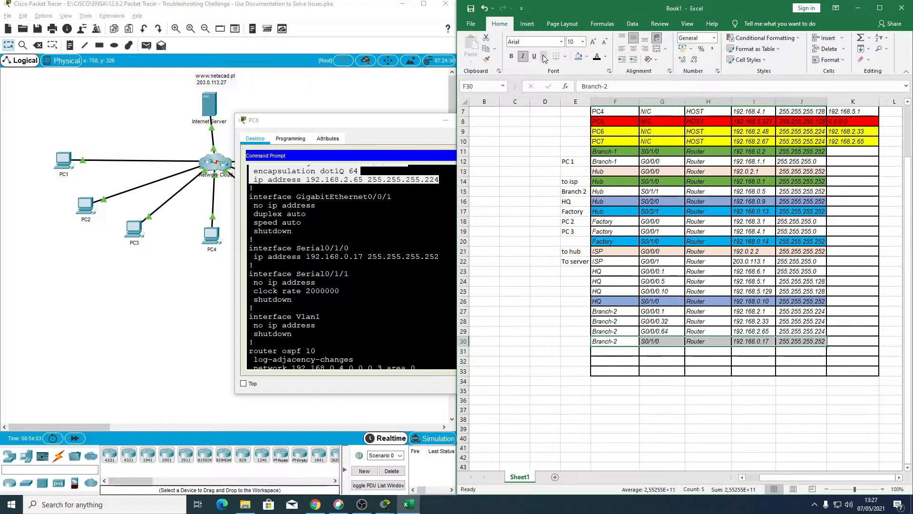
left_click(587, 57)
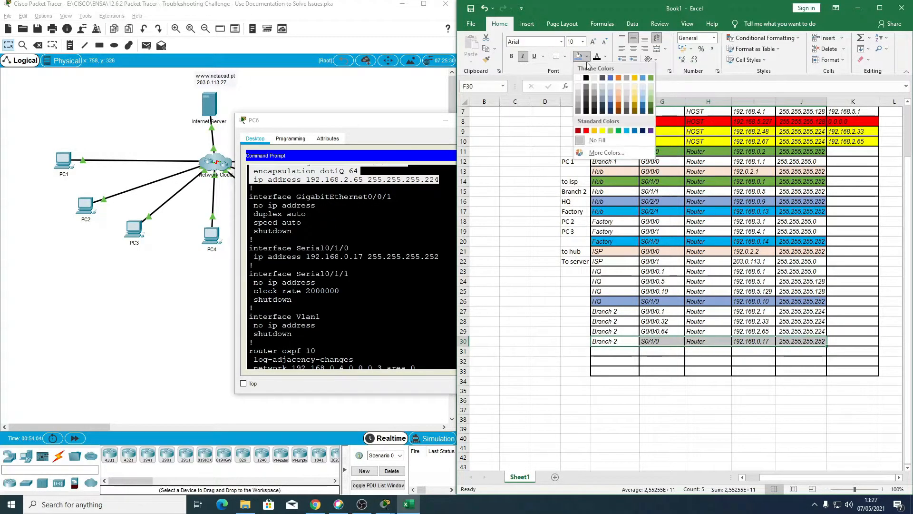
left_click(637, 97)
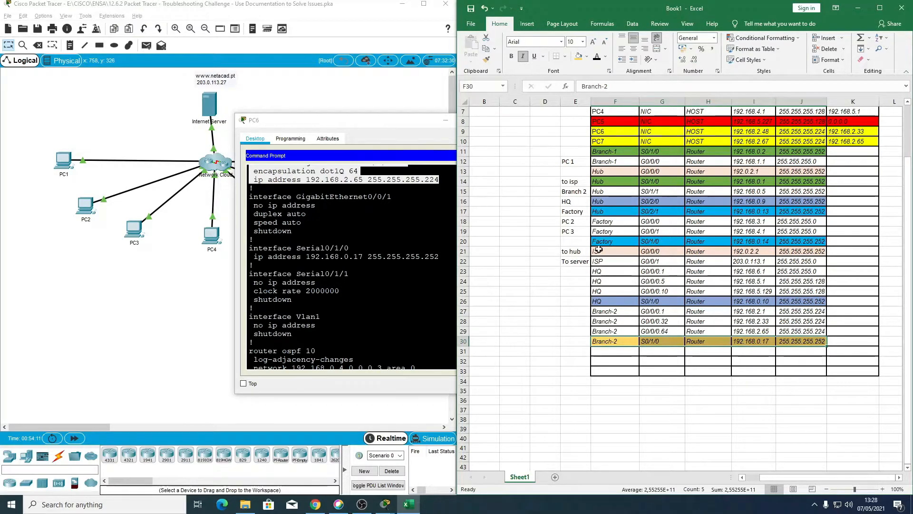
left_click_drag(599, 193, 804, 193)
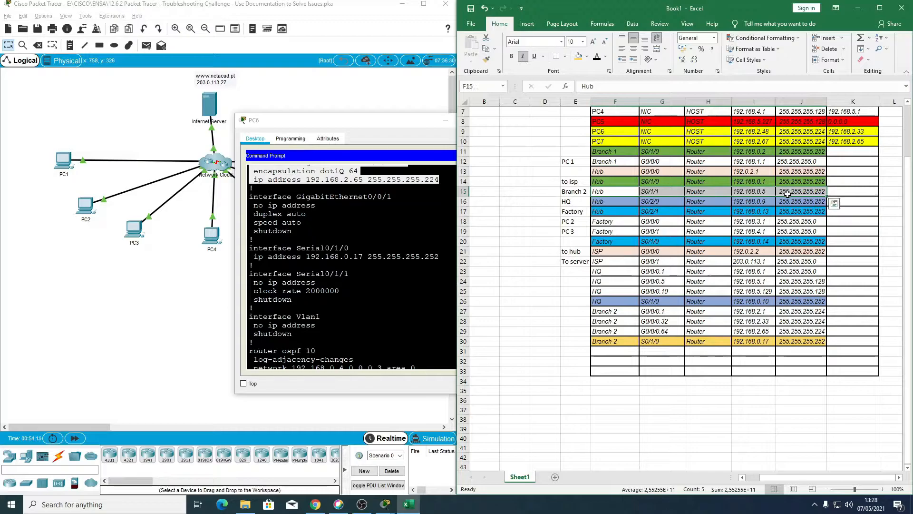
left_click(578, 56)
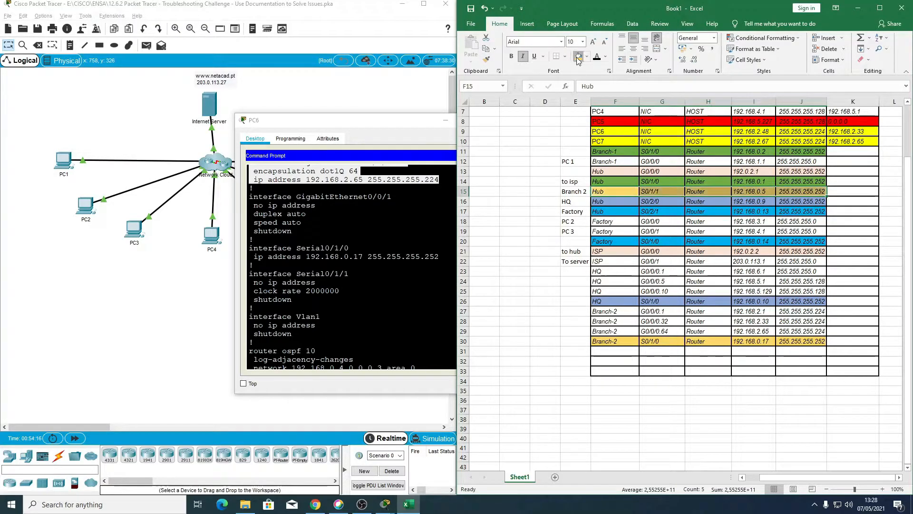
left_click(709, 251)
scroll(690, 354, "down", 3)
scroll(690, 354, "up", 3)
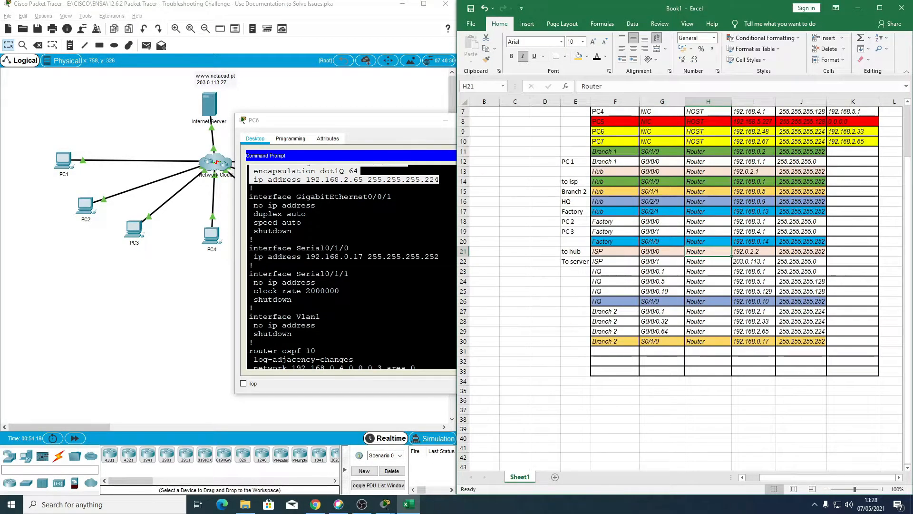
Step: Examine the OSPF networks at the end of Branch-2's configuration, close PC6, and look over the addressing table
left_click_drag(379, 128, 257, 115)
scroll(285, 258, "down", 2)
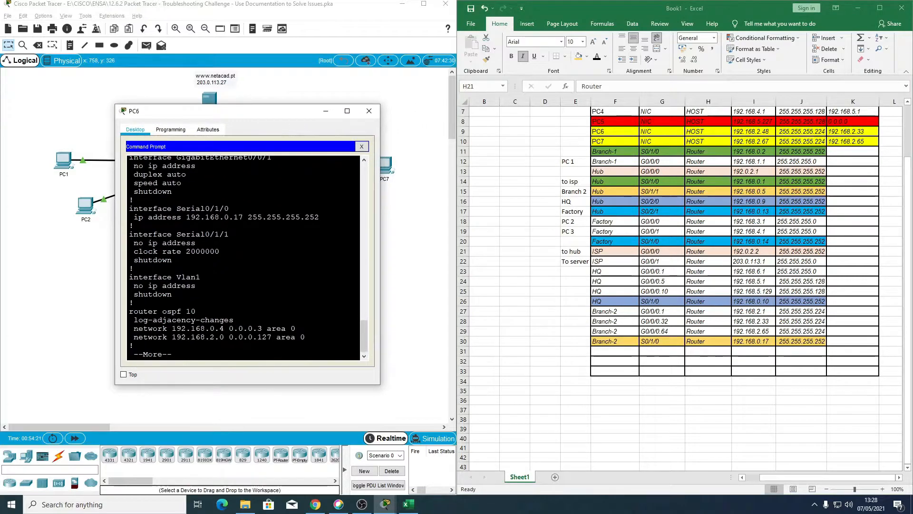
left_click(369, 110)
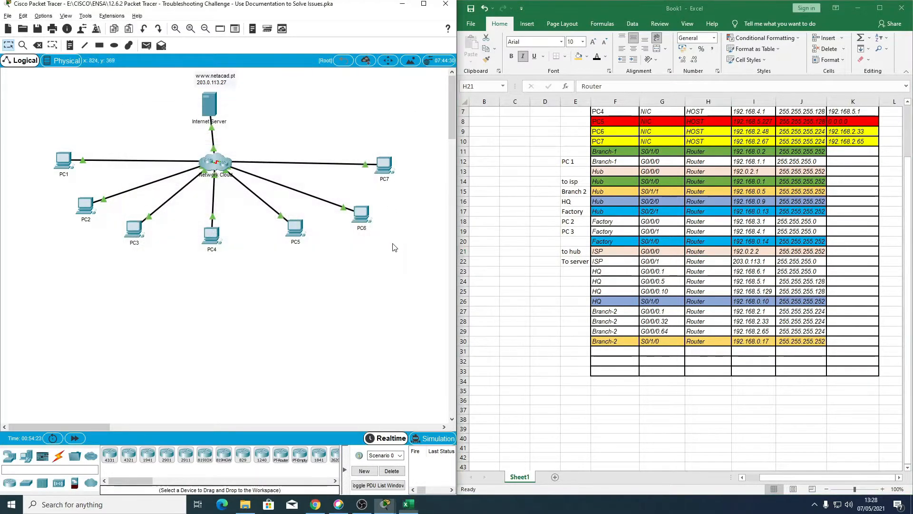
scroll(561, 339, "up", 2)
scroll(561, 338, "down", 1)
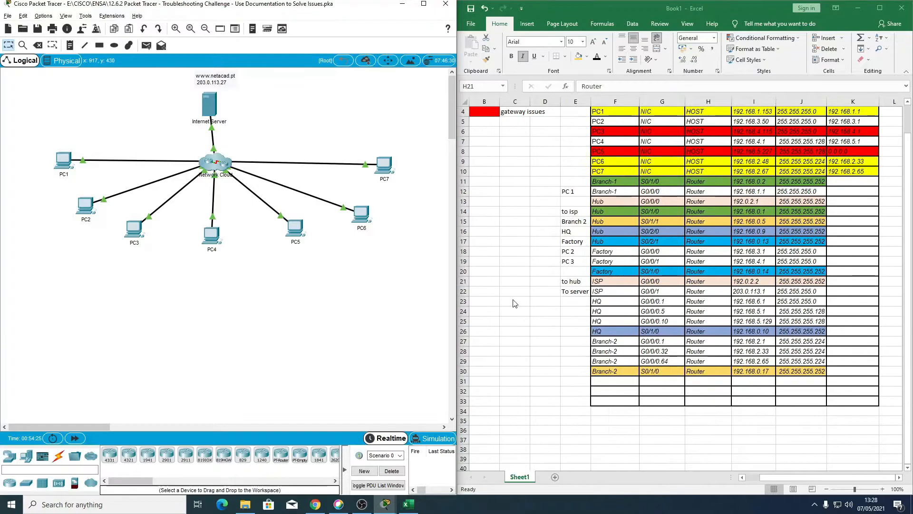
scroll(617, 331, "up", 1)
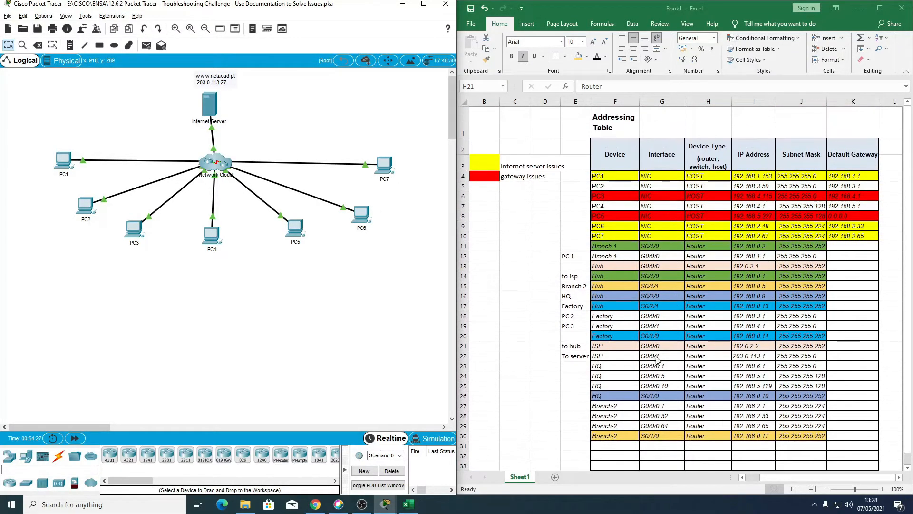
scroll(617, 331, "down", 1)
Step: Trace the route from PC7 to the internet server at 203.0.113.27, interrupt the trace, and close PC7
left_click(385, 164)
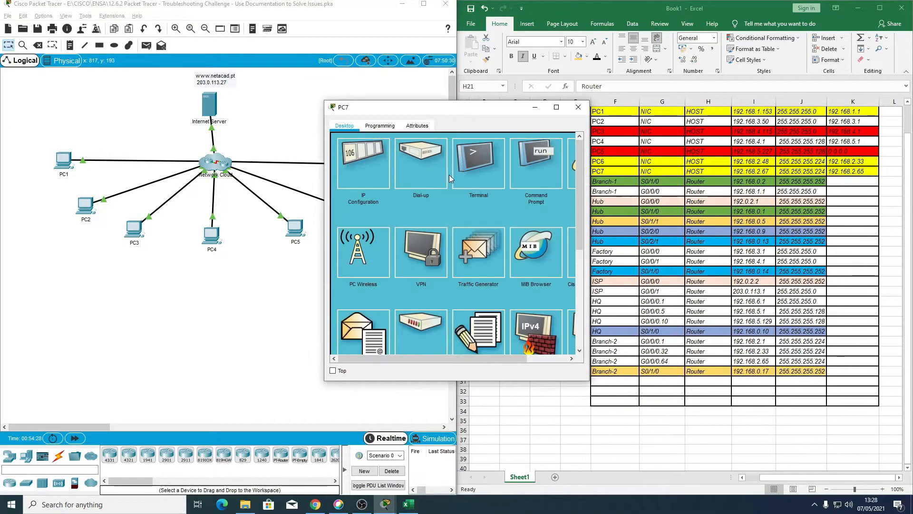
key("Up")
key("Left")
key("Left")
key("Left")
key("Up")
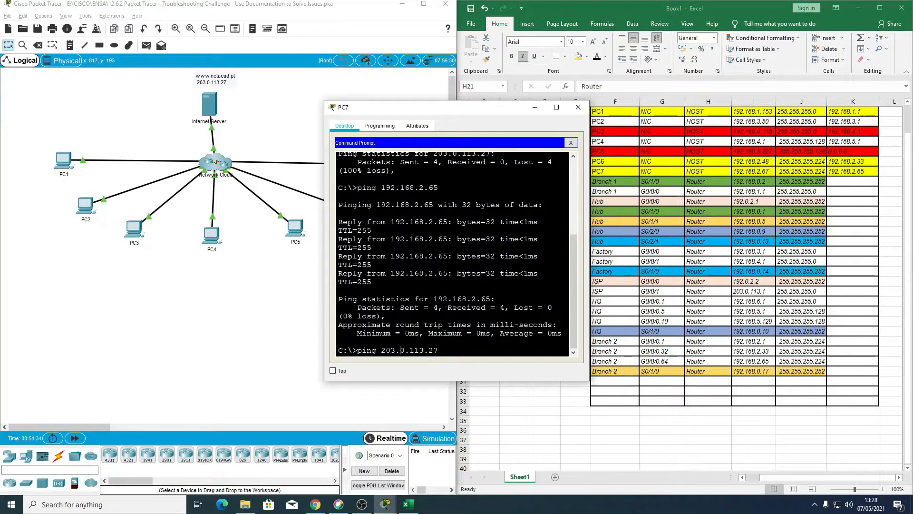
key("BackSpace")
key("BackSpace")
key("BackSpace")
key("BackSpace")
type("tracert")
key("Return")
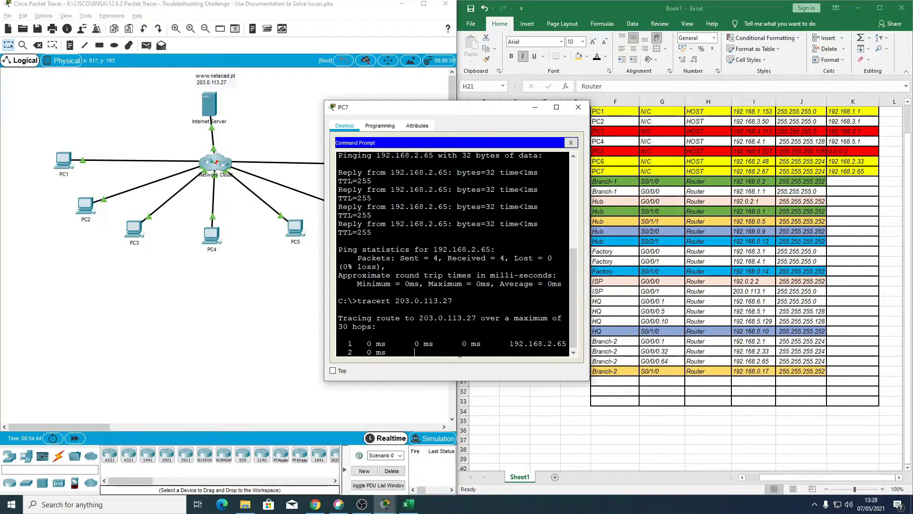
key("ctrl+c")
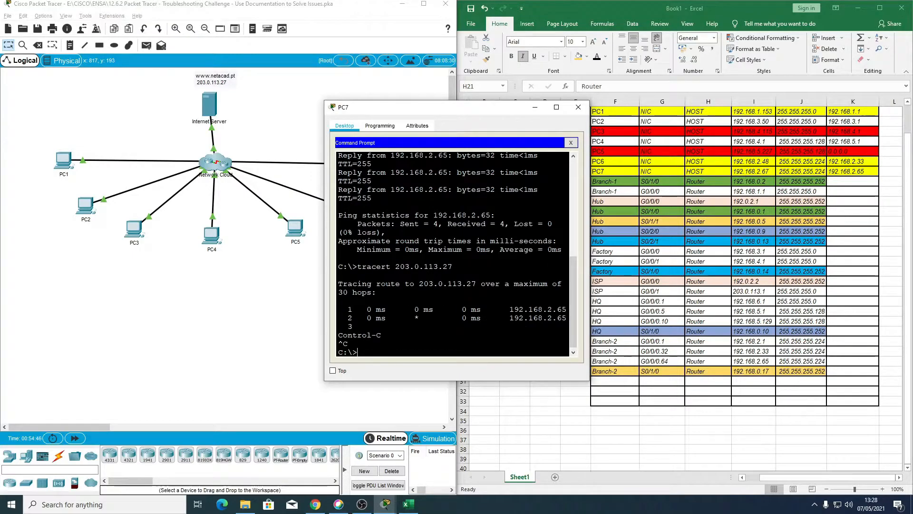
left_click(578, 107)
Step: Label the Branch-2 G0/0/0.32 row as PC 6 and the G0/0/0.64 row as PC 7 in column E
scroll(624, 331, "up", 1)
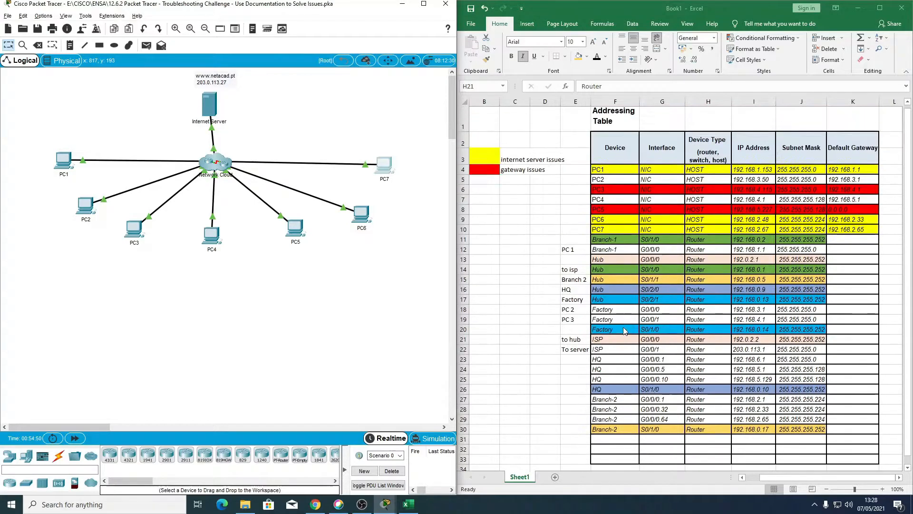
scroll(605, 354, "down", 2)
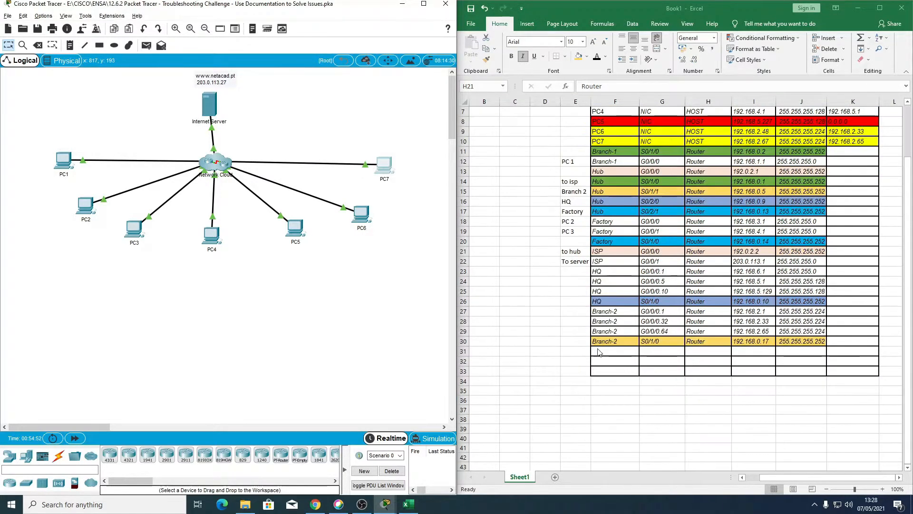
left_click(575, 323)
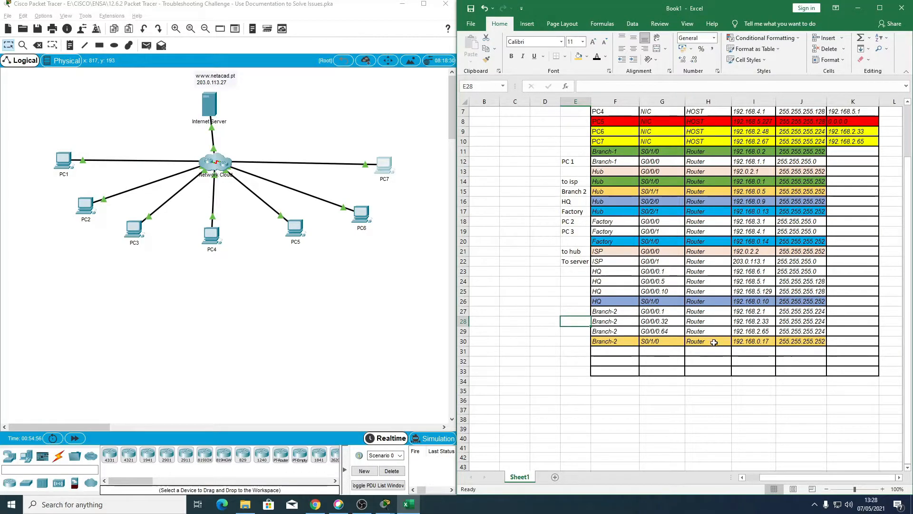
scroll(735, 340, "up", 2)
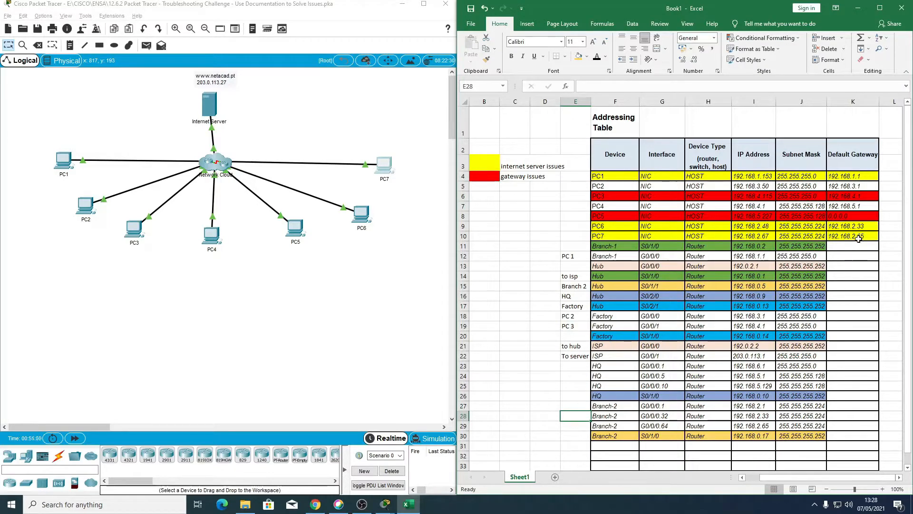
scroll(854, 243, "down", 2)
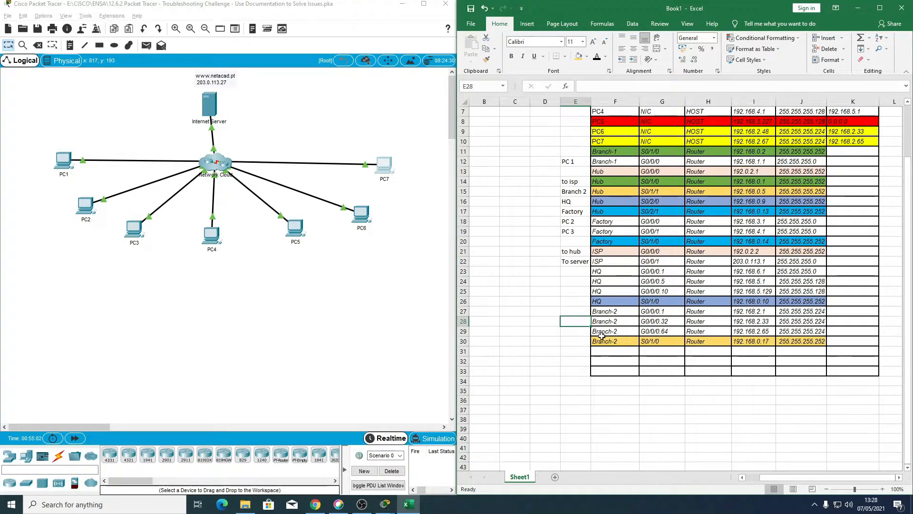
type("PC")
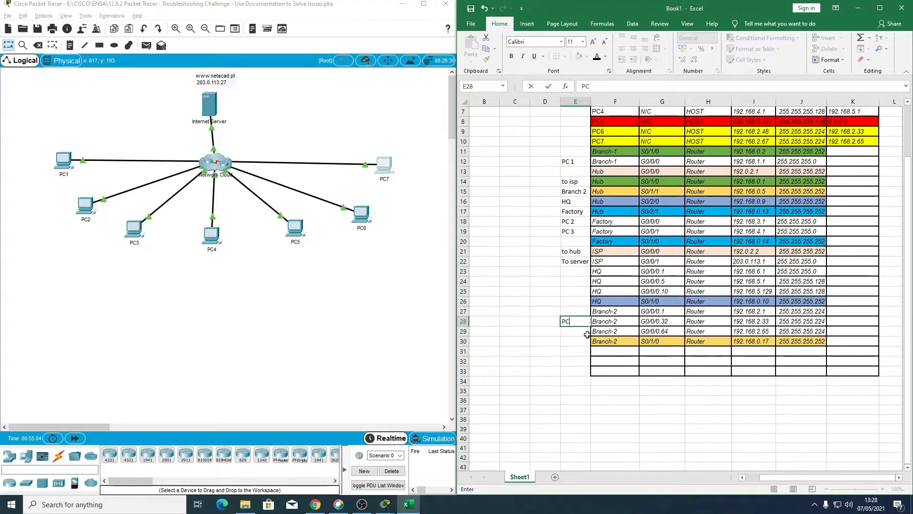
type(" 6")
key("Return")
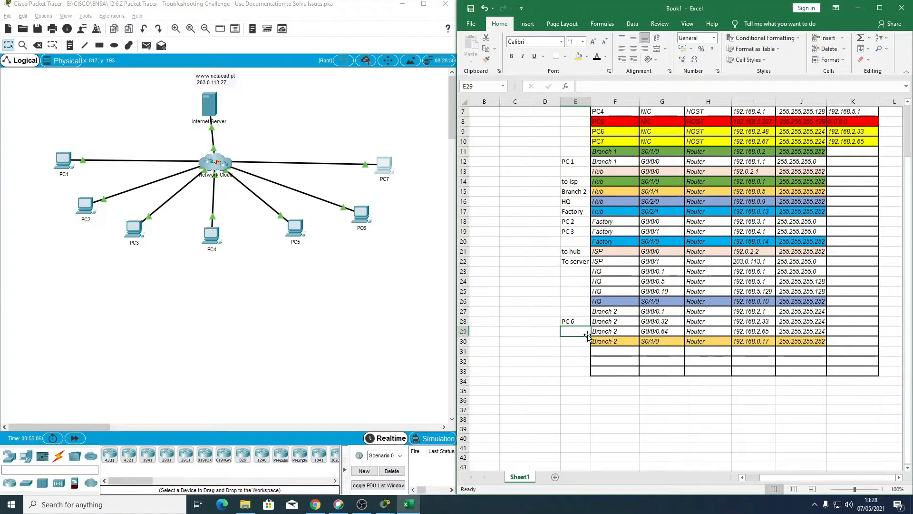
type("PC 7")
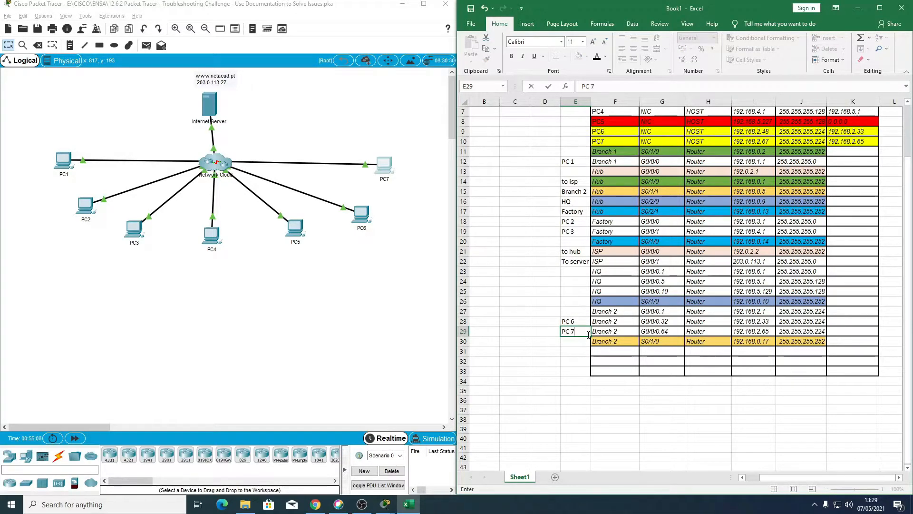
key("Return")
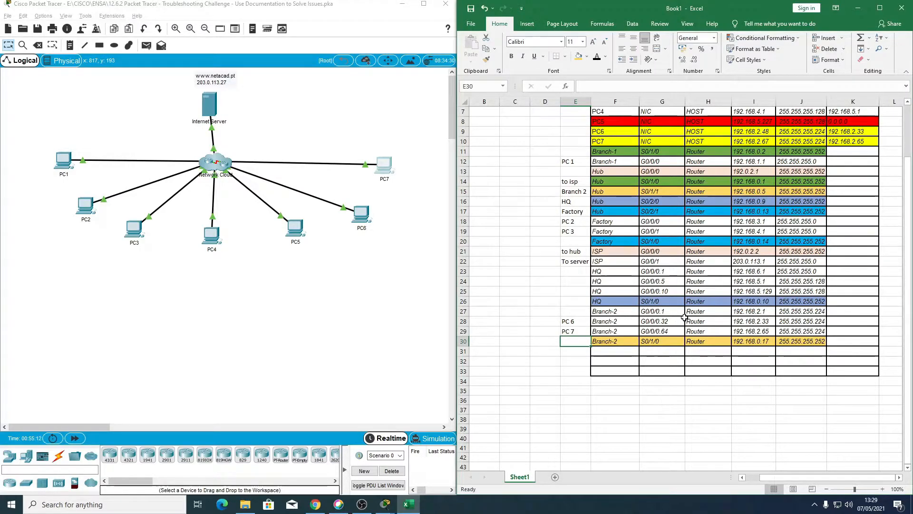
Step: Set the worksheet zoom to 110% and look over the whole addressing table
scroll(691, 317, "up", 1)
scroll(576, 351, "up", 1)
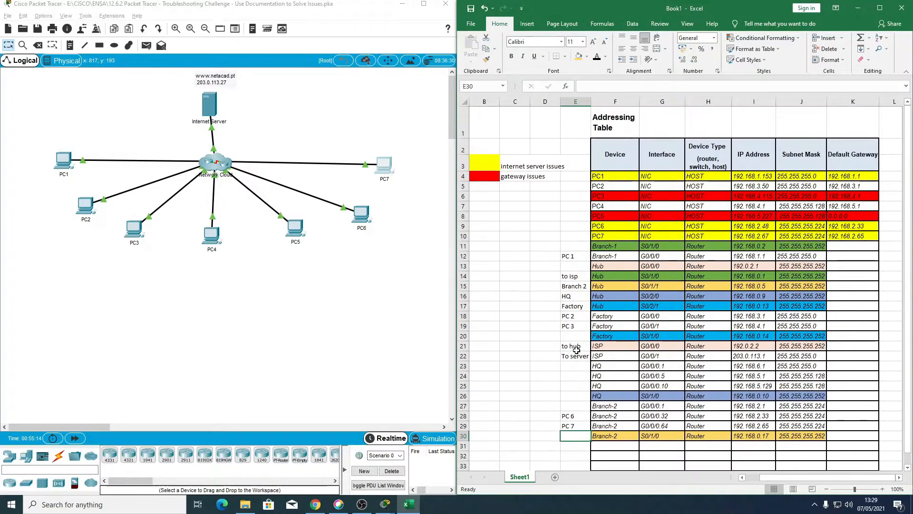
scroll(694, 361, "down", 1)
scroll(673, 350, "up", 1)
scroll(675, 333, "down", 1)
scroll(679, 314, "up", 1)
left_click(882, 489)
left_click(883, 489)
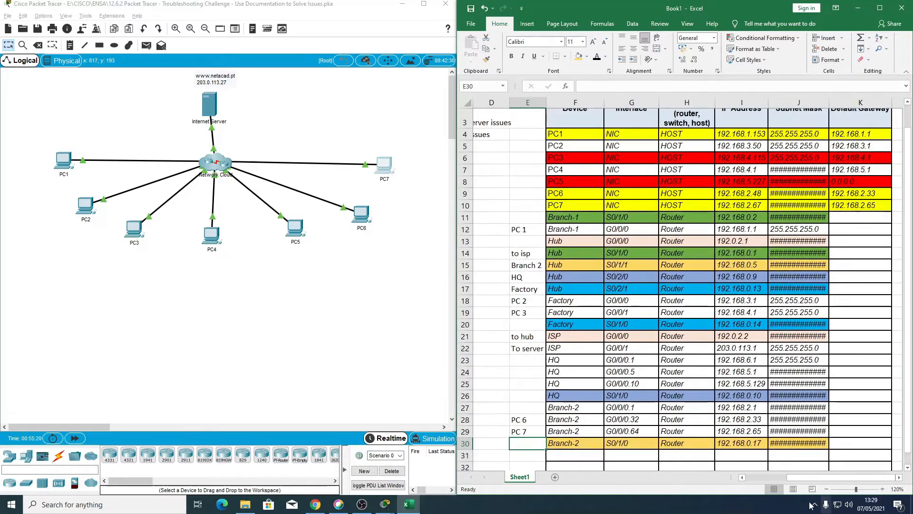
scroll(781, 390, "up", 1)
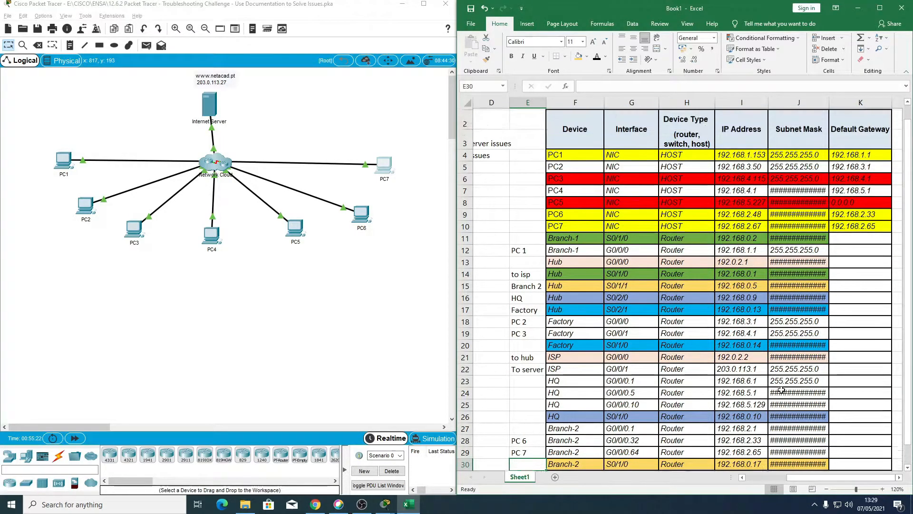
scroll(782, 390, "down", 1)
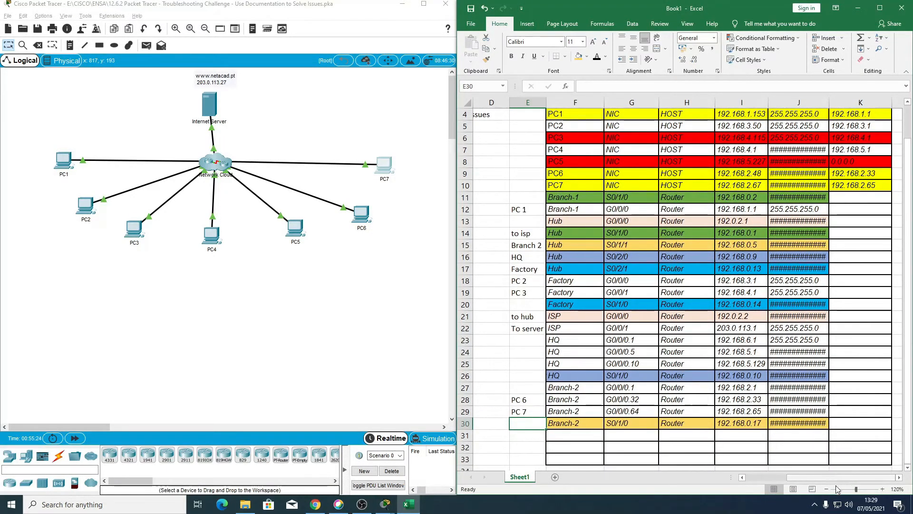
left_click(826, 489)
scroll(758, 415, "up", 1)
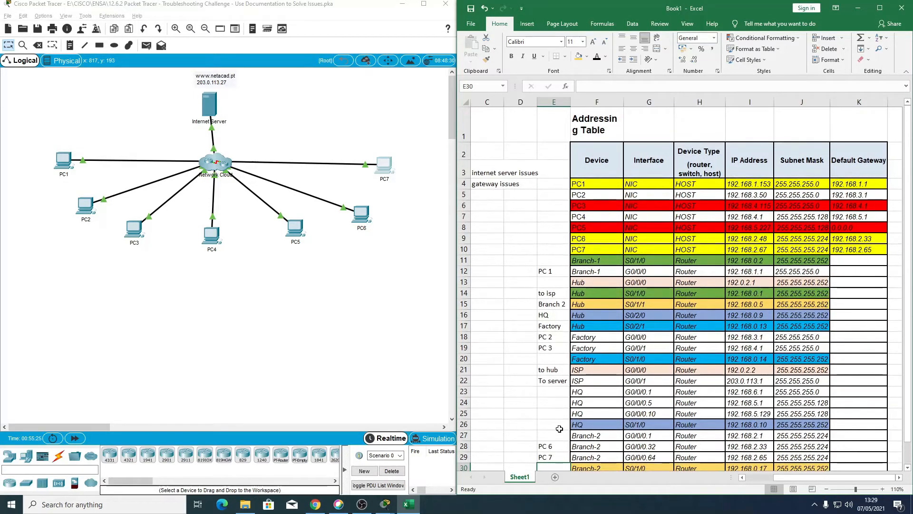
scroll(557, 430, "down", 1)
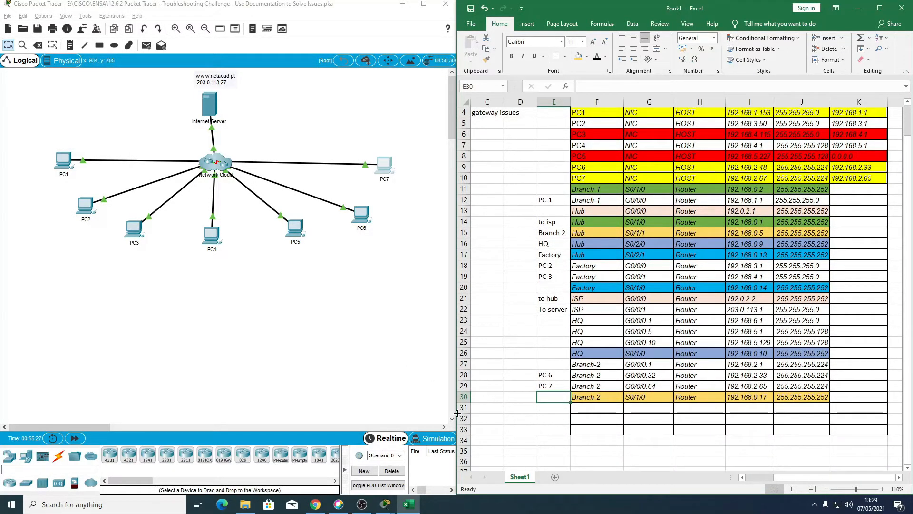
Step: Open the PT Activity instructions and read the requirements for repairing the network and documenting the issues
mouse_move(385, 504)
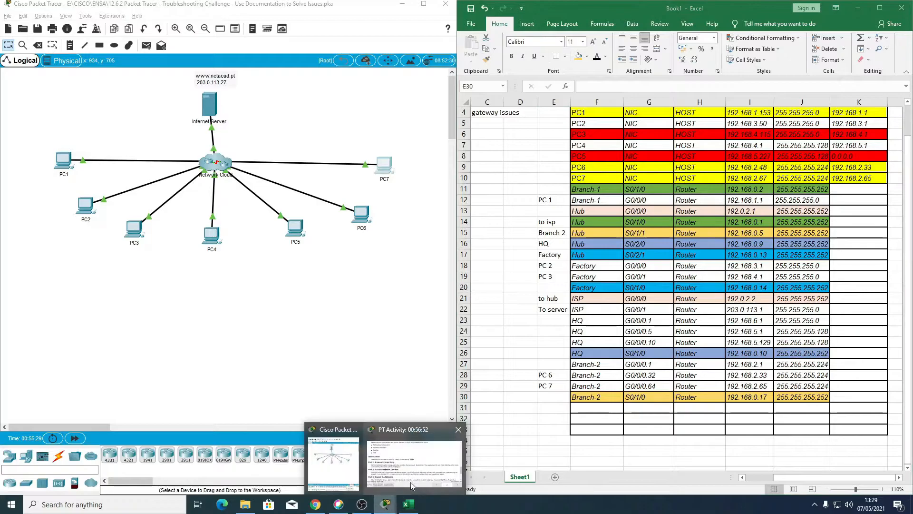
left_click(418, 477)
scroll(541, 233, "down", 1)
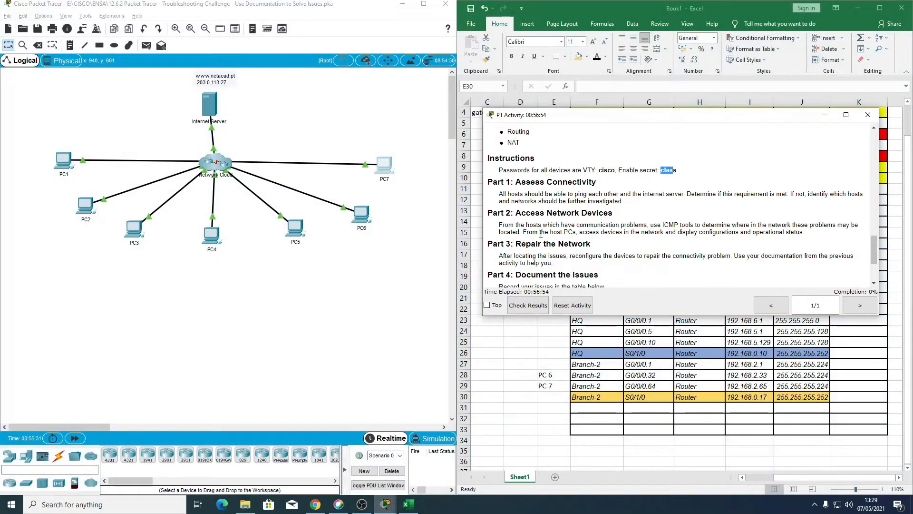
scroll(541, 233, "down", 1)
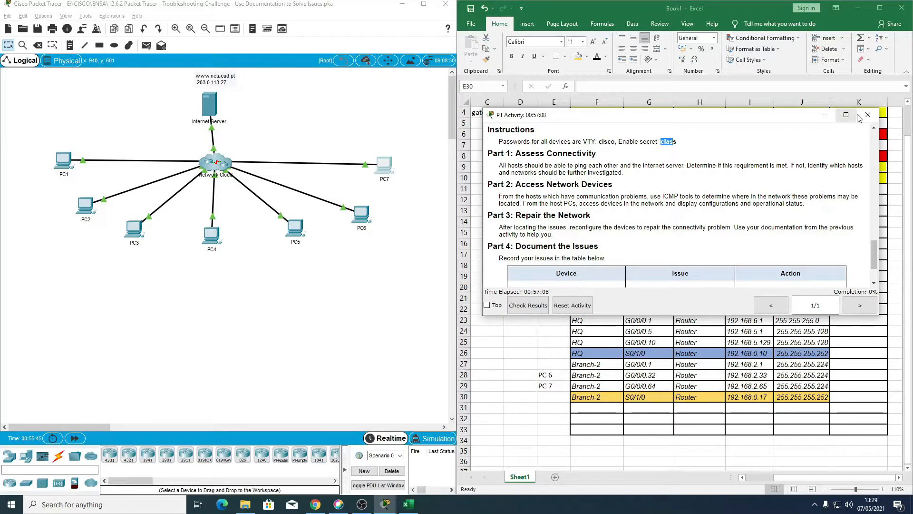
Step: Minimise the activity instructions and check PC1's row in the addressing table
left_click(825, 115)
scroll(719, 186, "up", 1)
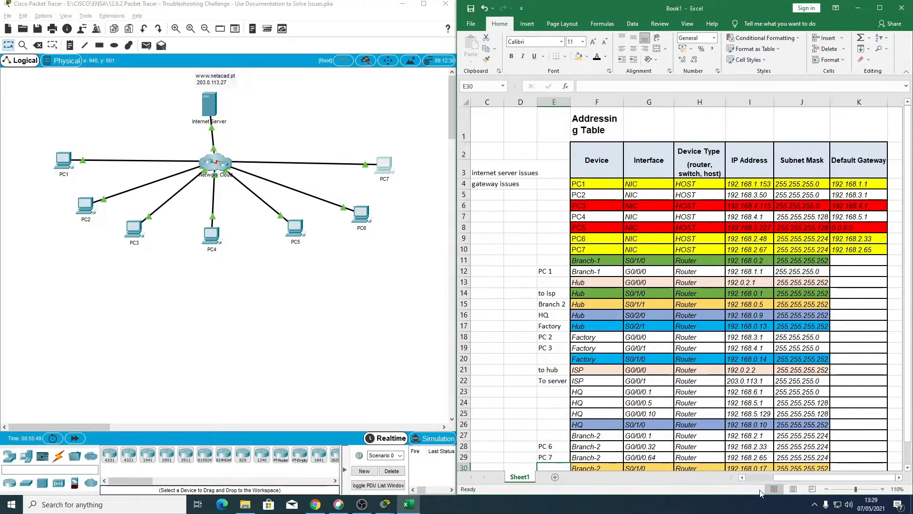
mouse_move(788, 478)
left_mouse_down()
mouse_move(779, 481)
mouse_move(789, 481)
left_mouse_up()
left_click_drag(601, 184, 860, 186)
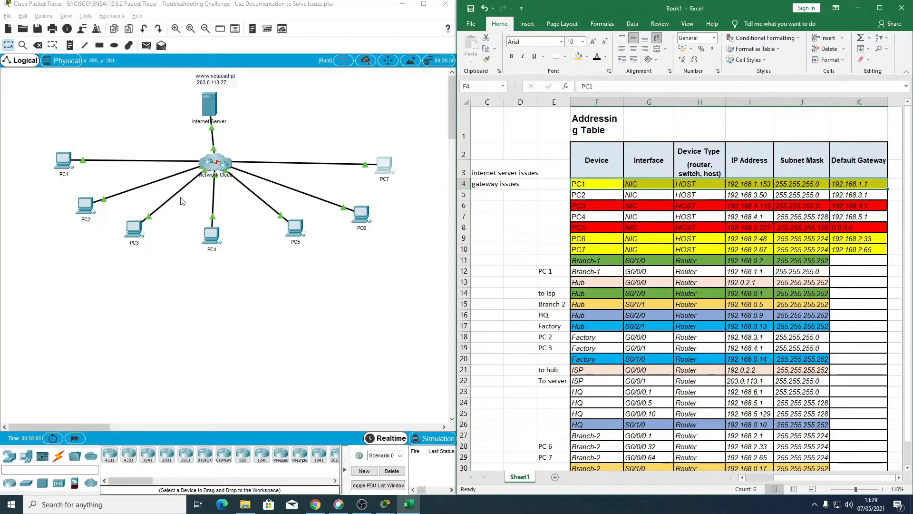
Step: Open PC1's command prompt and start a telnet session to its gateway at 192.168.1.1
left_click(65, 169)
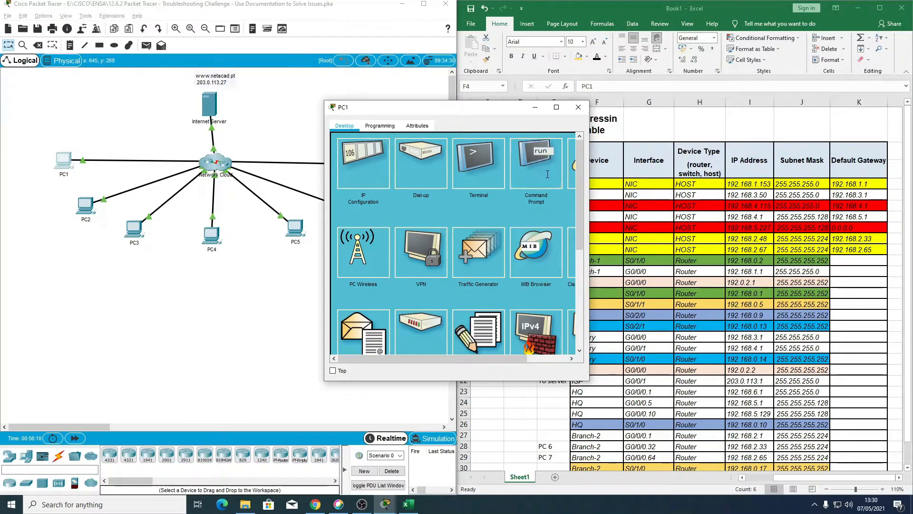
left_click(536, 162)
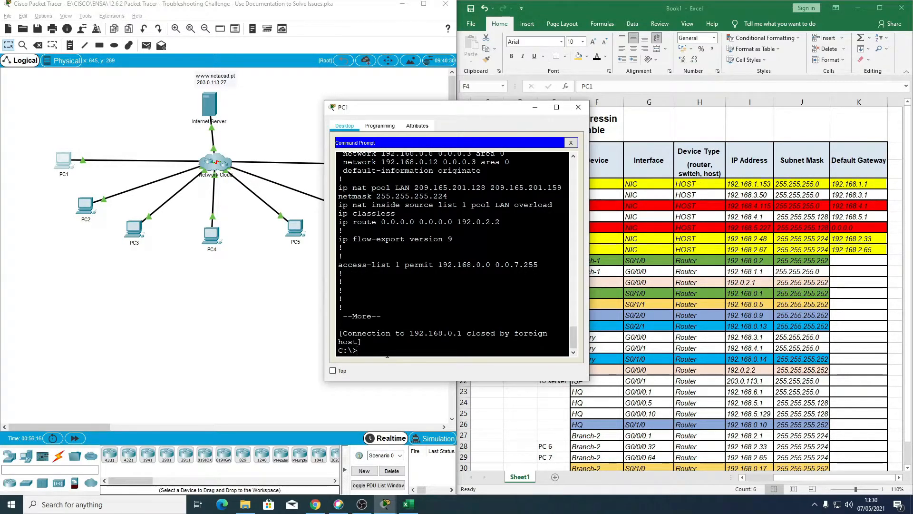
type("telnet")
left_click_drag(405, 110, 338, 115)
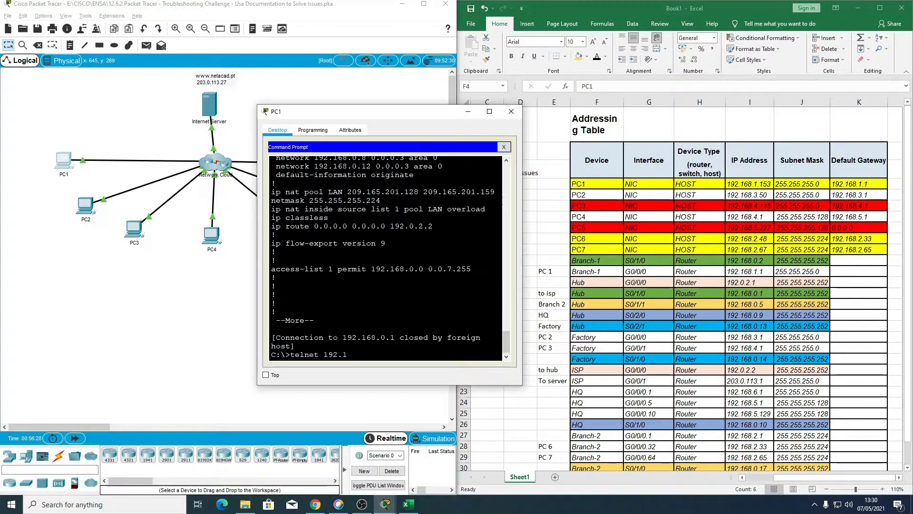
type("1.1")
key("Return")
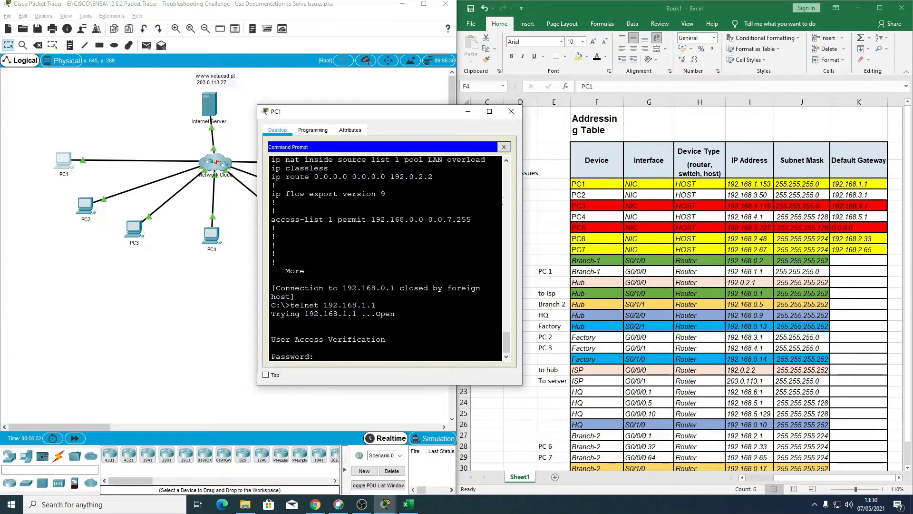
Step: Log in to Branch-1 with the VTY password and enter privileged mode with the enable secret
key("Return")
type("en")
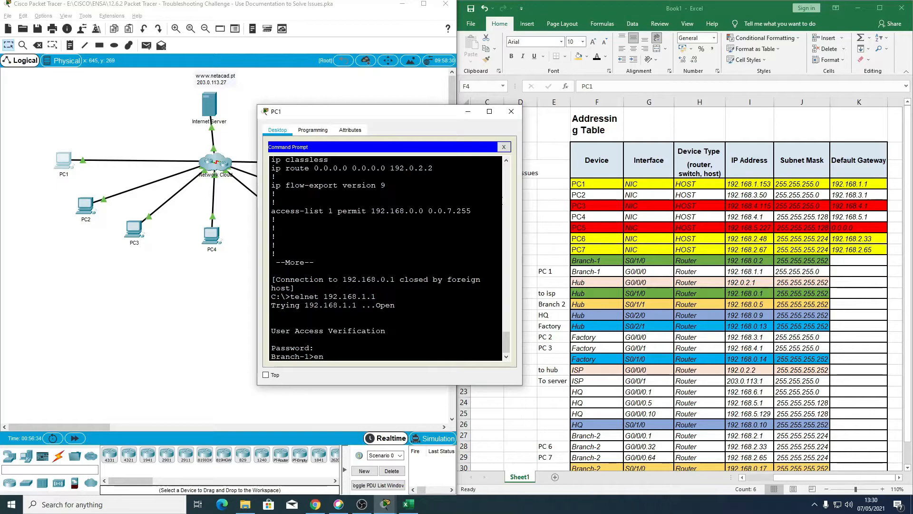
key("Return")
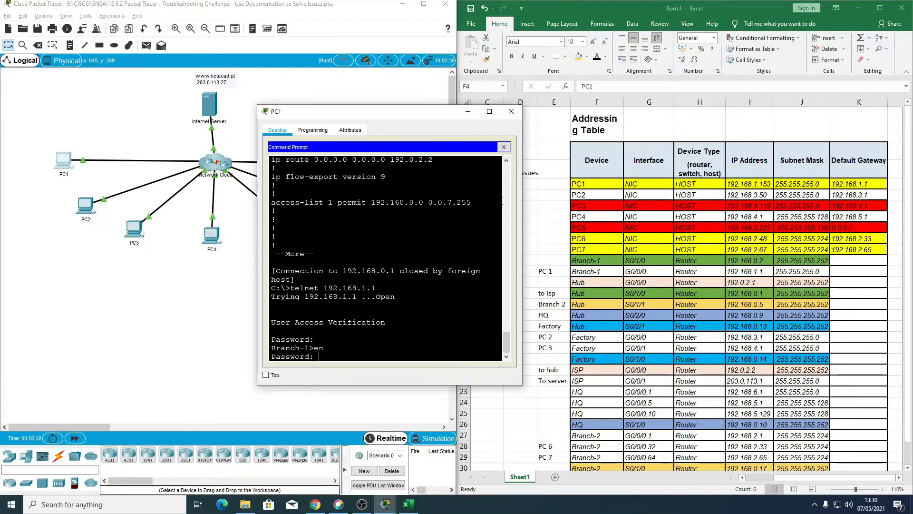
key("Return")
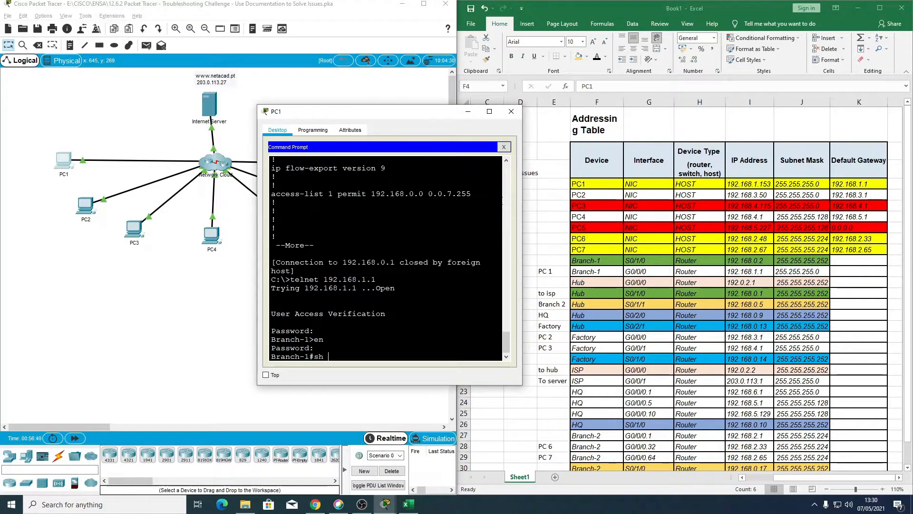
Step: Display Branch-1's running configuration with sh run and page through to its end
type("sh run")
key("Return")
key("Return")
key("Return")
key("Return")
key("Return")
key("Return")
key("Return")
key("Return")
key("Return")
key("Return")
key("Return")
key("Return")
key("Return")
key("Return")
key("Return")
key("Return")
key("Return")
key("Return")
key("Return")
key("Return")
key("Return")
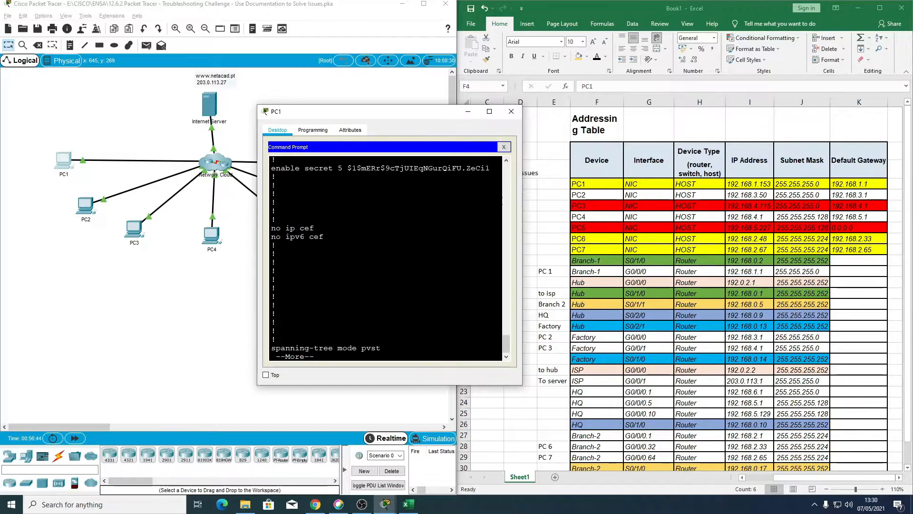
key("Return")
key("Return")
key("Return")
key("Return")
key("Return")
key("Return")
key("Return")
key("Return")
key("Return")
key("Return")
key("Return")
key("Return")
key("Return")
key("Return")
key("Return")
key("Return")
key("Return")
key("Return")
key("Return")
key("Return")
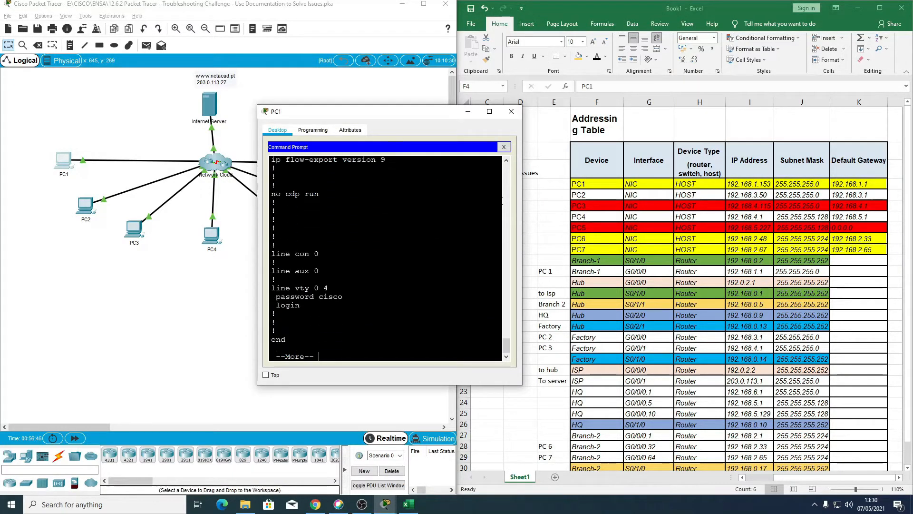
Step: Examine the interface addressing, shutdown settings and OSPF network statements in Branch-1's running configuration
scroll(385, 256, "up", 15)
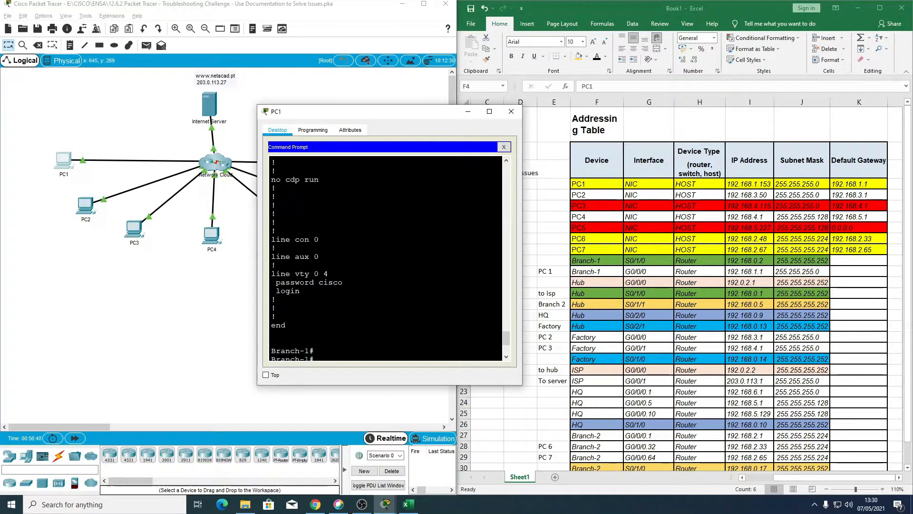
scroll(386, 257, "up", 5)
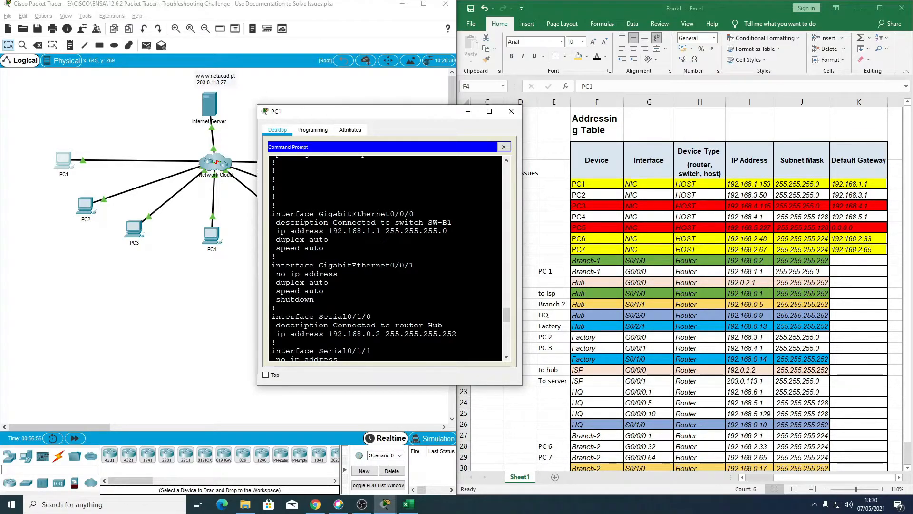
scroll(386, 257, "down", 1)
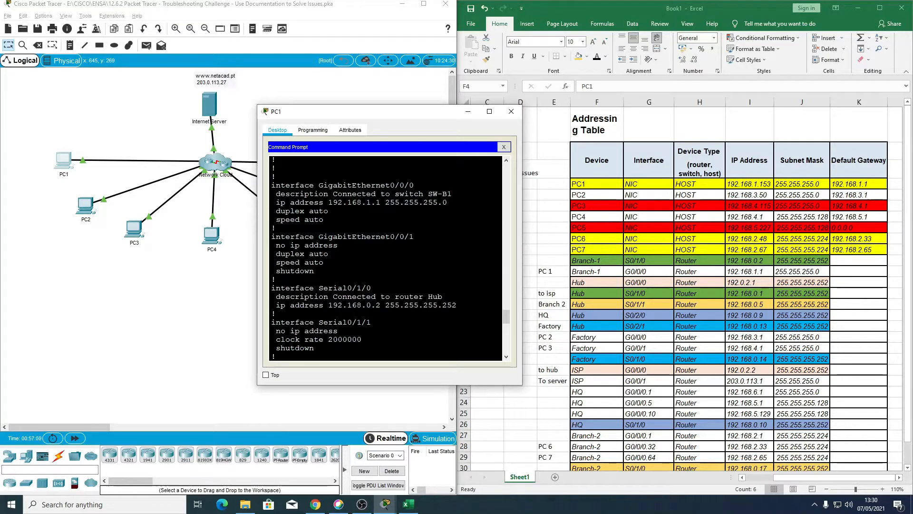
scroll(386, 257, "down", 1)
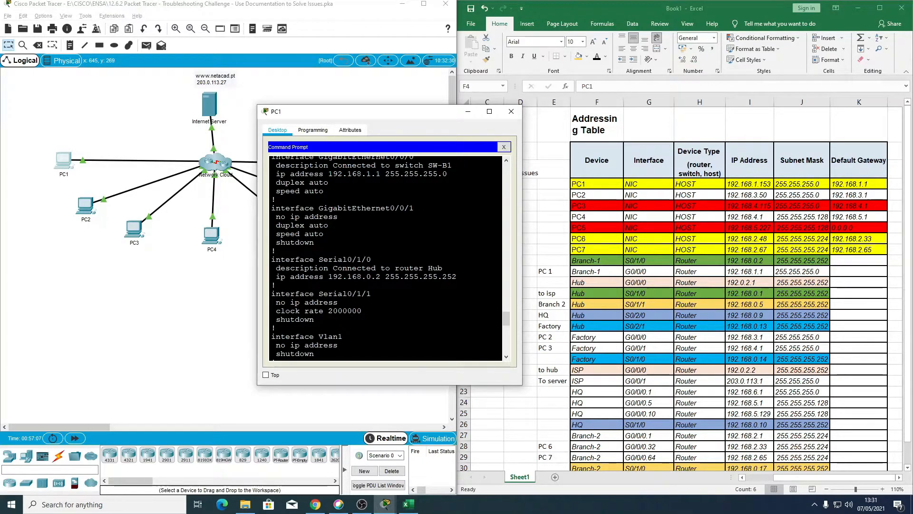
scroll(385, 257, "down", 1)
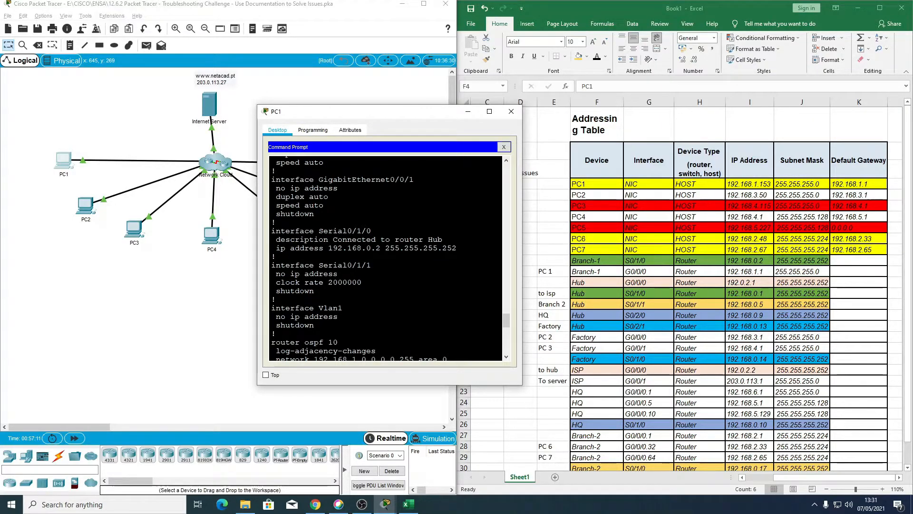
scroll(385, 257, "down", 1)
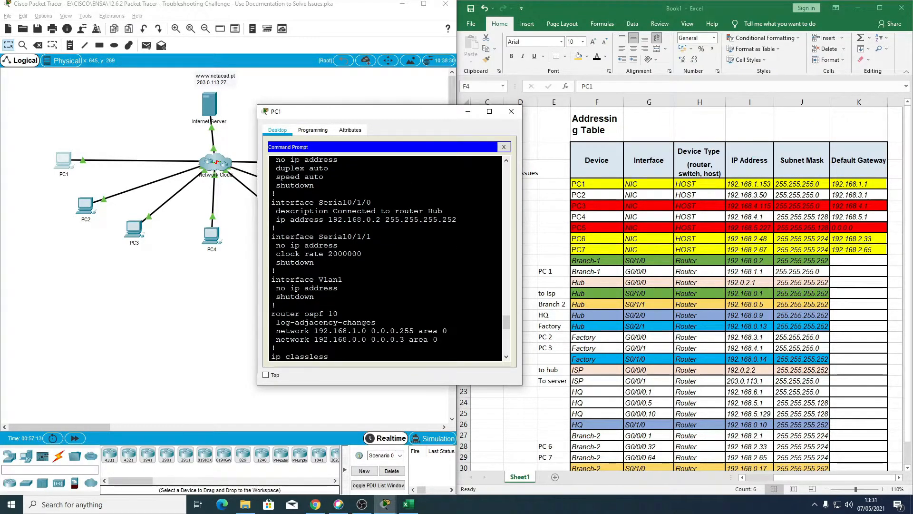
scroll(316, 225, "down", 5)
scroll(315, 225, "up", 1)
scroll(316, 225, "up", 3)
scroll(316, 225, "up", 2)
scroll(315, 225, "down", 14)
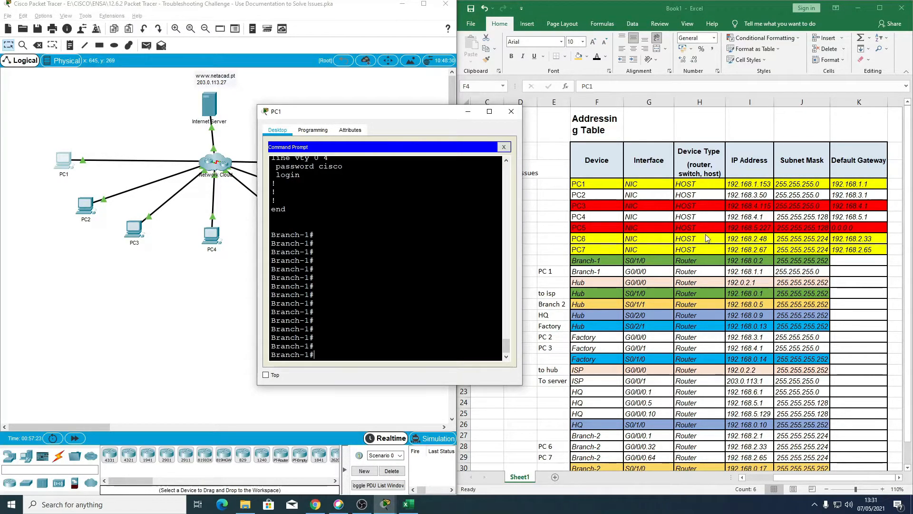
Step: Look up Branch-1's S0/1/0 address in the addressing table and telnet to 192.168.0.2 from the Branch-1 session
scroll(609, 362, "down", 2)
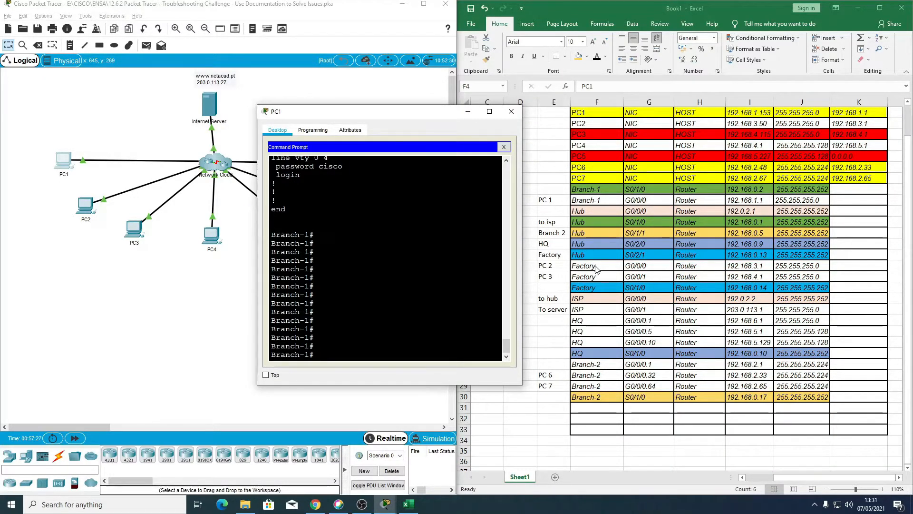
left_click(594, 194)
left_click_drag(581, 189, 765, 198)
left_click(749, 190)
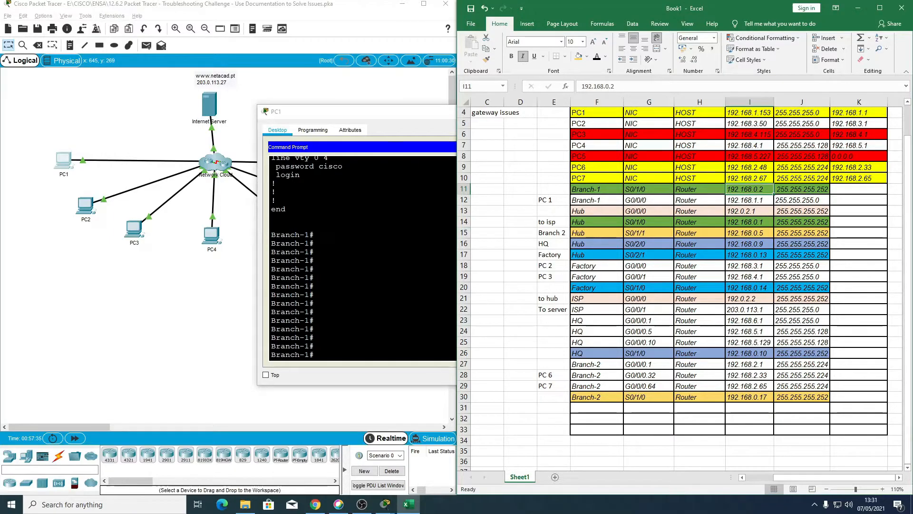
left_click(375, 276)
type("te")
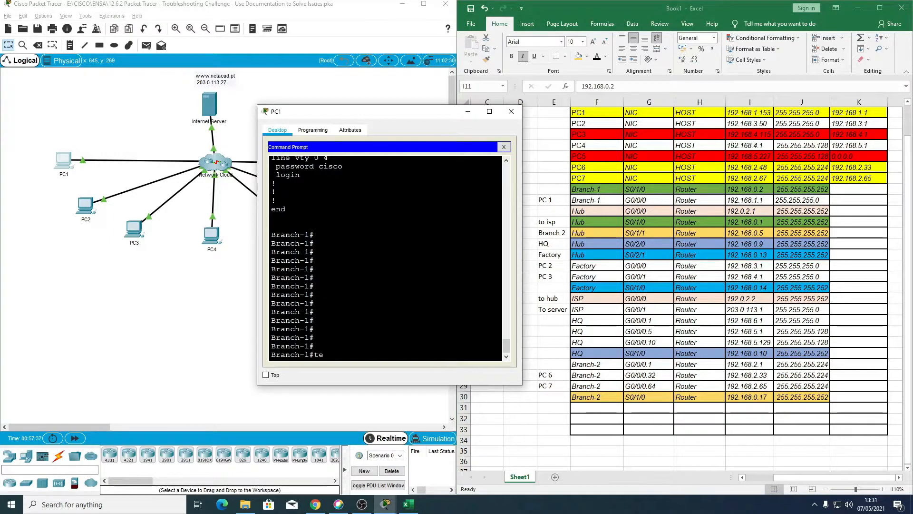
type("lnet 192.168.0.2")
key("Return")
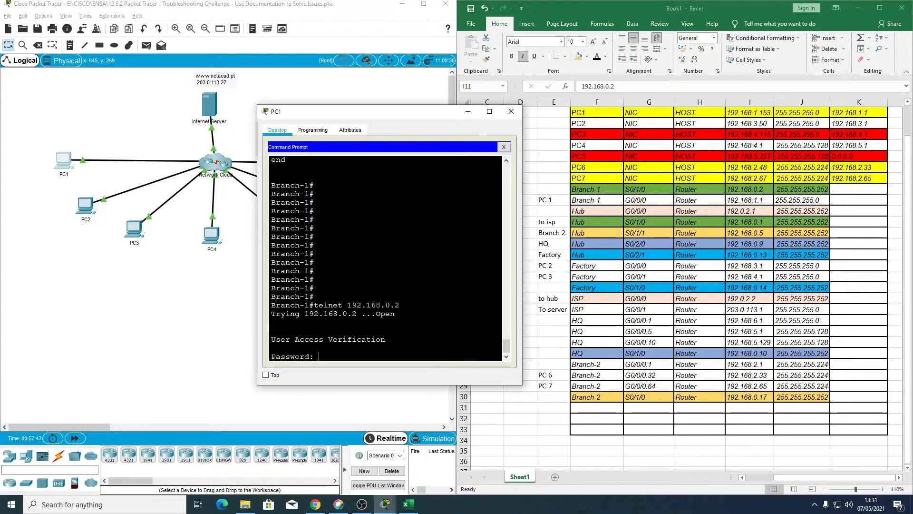
Step: Authenticate the 192.168.0.2 session with the VTY password and enter privileged mode with the enable secret
key("Return")
type("en")
key("Return")
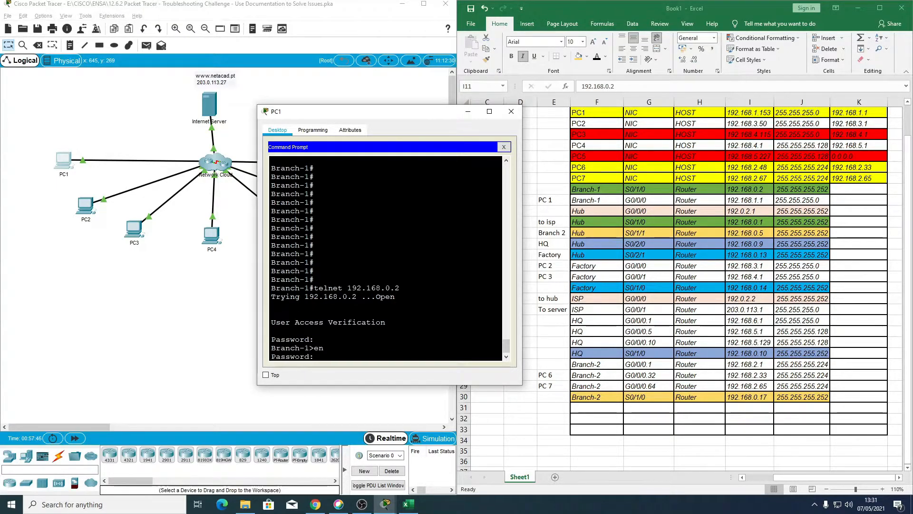
key("Return")
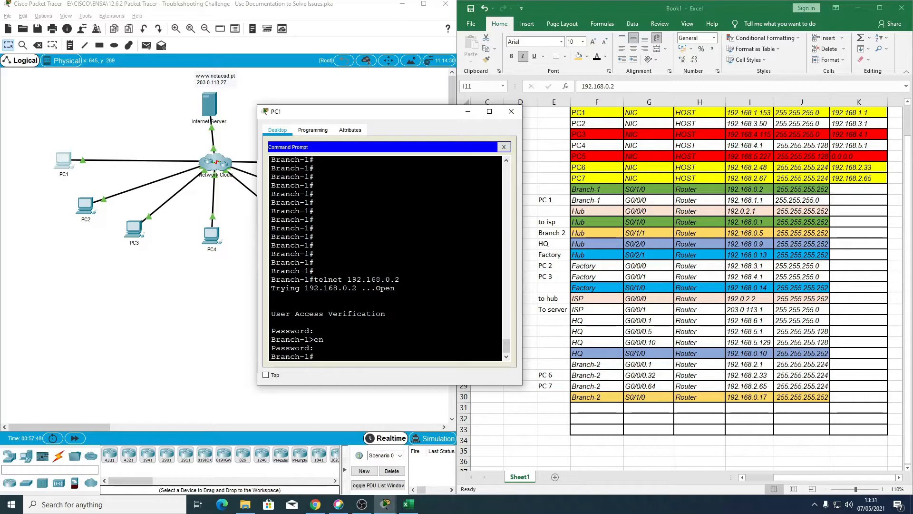
Step: Display the running configuration in the 192.168.0.2 session with sh run and page through all of it
type("sh rumn")
key("BackSpace")
key("BackSpace")
type("n")
key("Return")
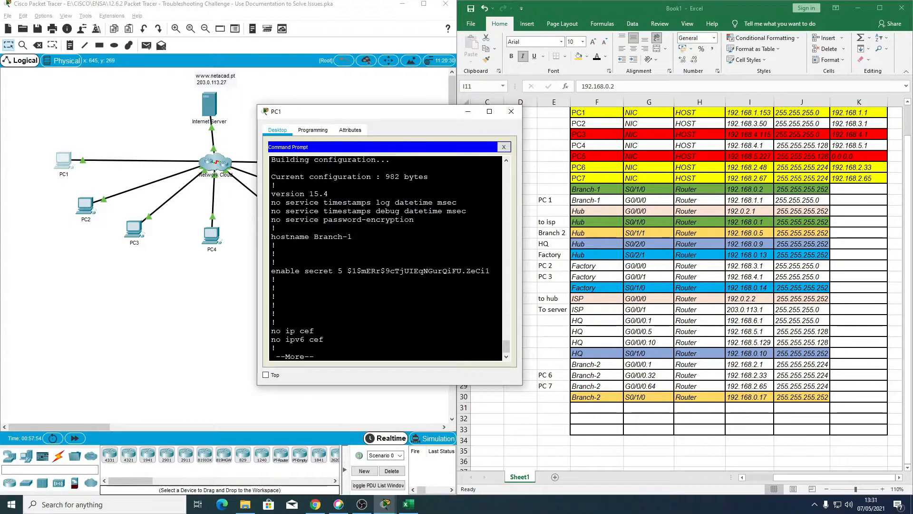
key("space")
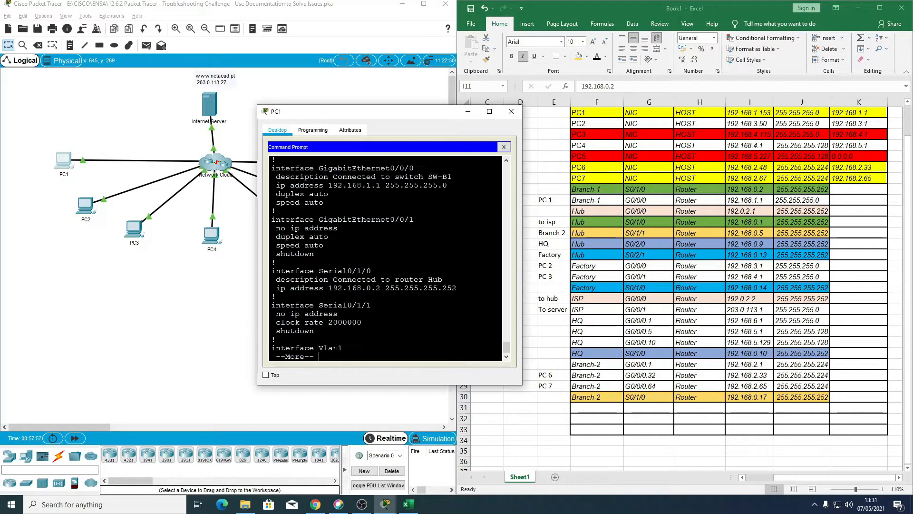
key("space")
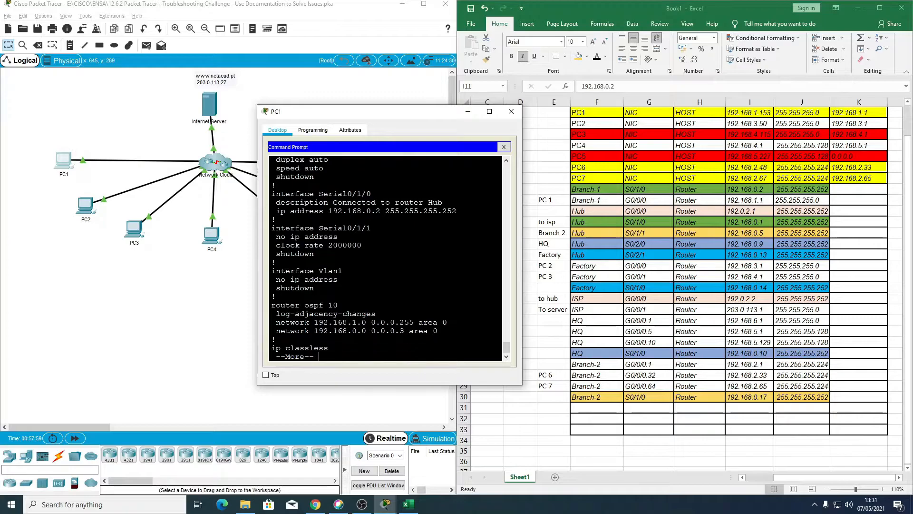
key("space")
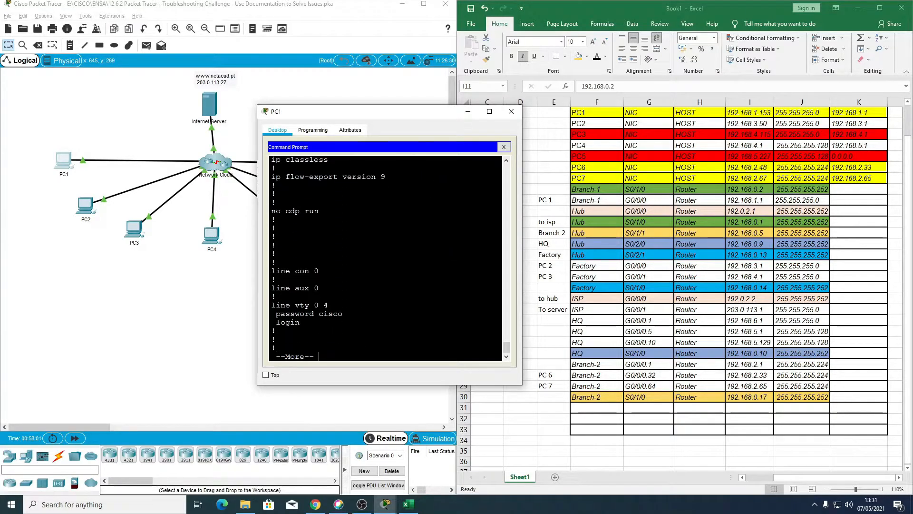
key("Return")
key("Return")
Step: Recheck the GigabitEthernet and Serial interfaces and the OSPF 10 networks in the configuration output from the 192.168.0.2 session
scroll(385, 257, "up", 20)
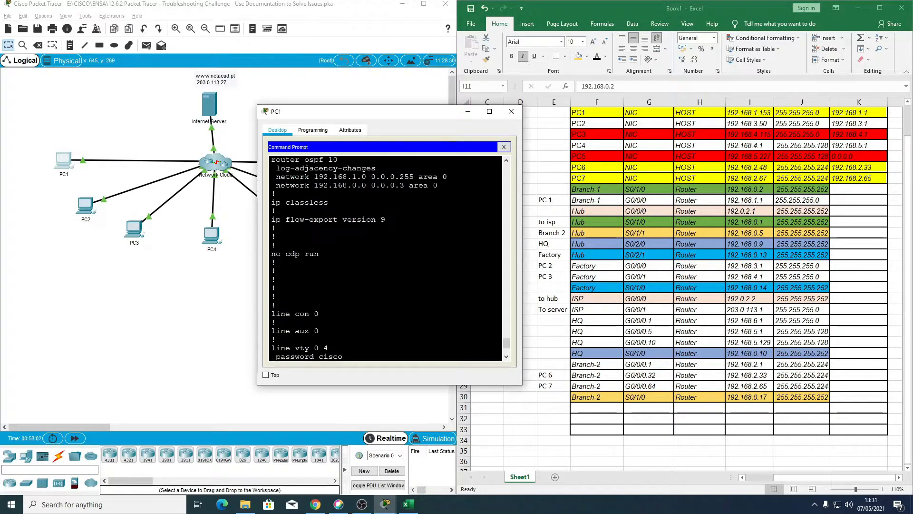
scroll(385, 257, "down", 1)
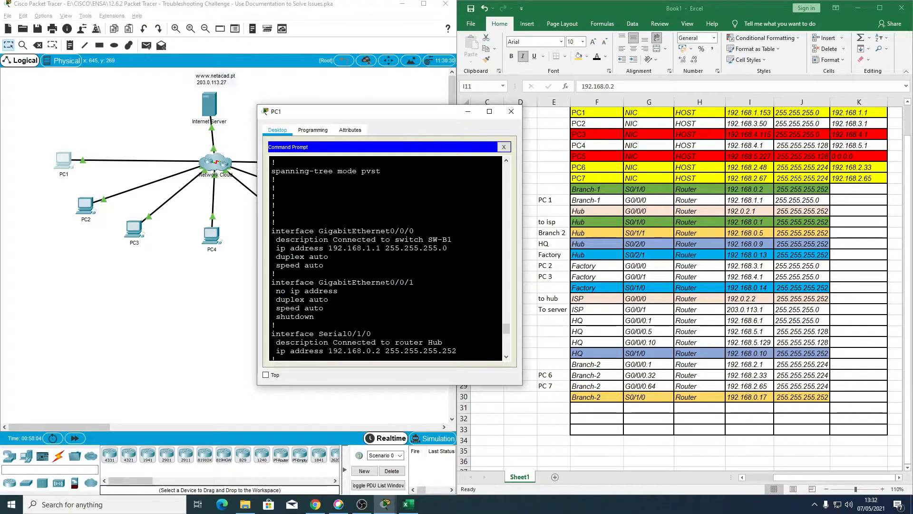
scroll(385, 257, "down", 1)
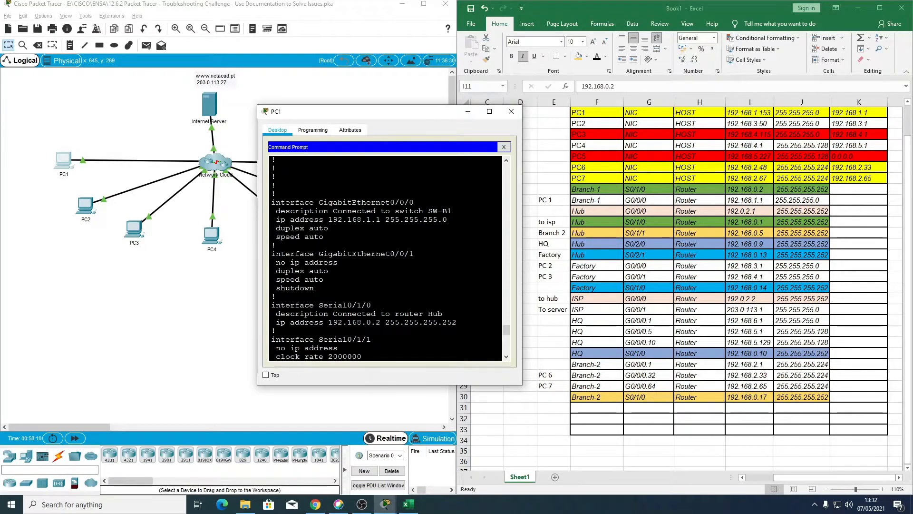
scroll(385, 257, "down", 1)
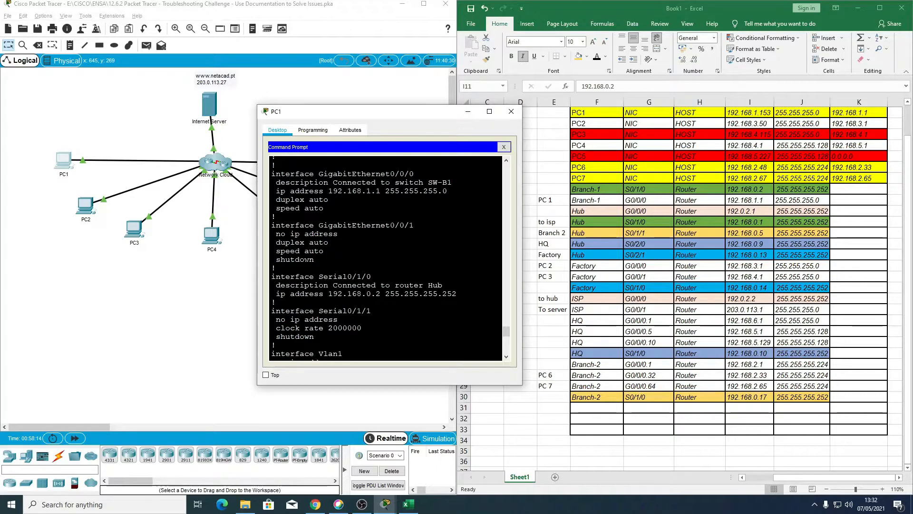
scroll(385, 257, "down", 1)
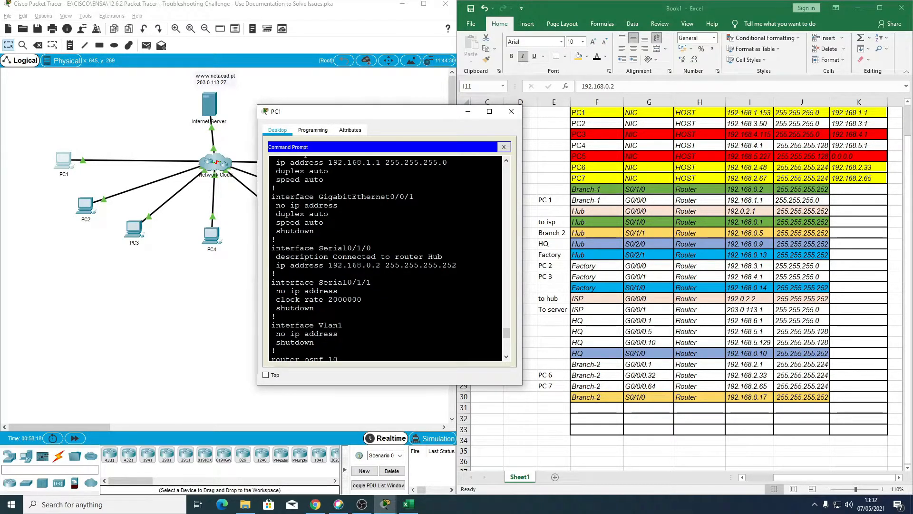
scroll(385, 256, "down", 1)
scroll(386, 257, "down", 1)
scroll(385, 257, "down", 1)
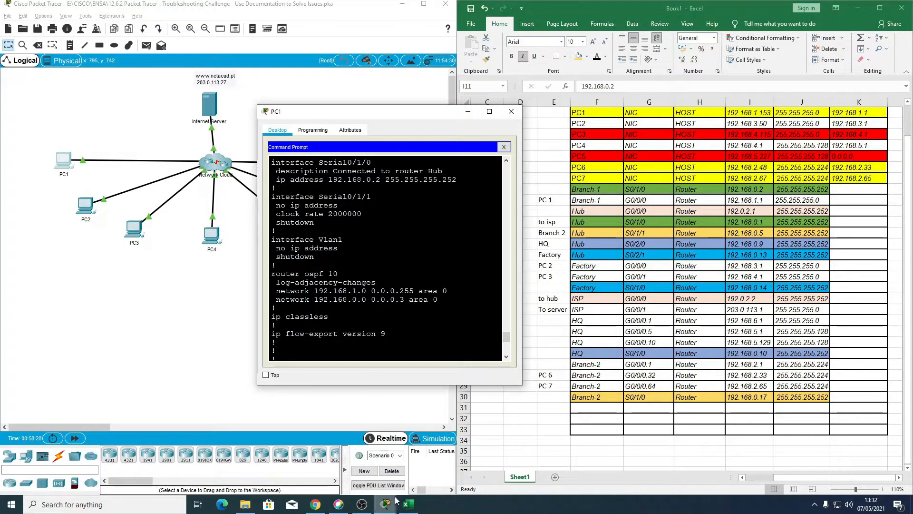
Step: Reopen the PT Activity instructions and read the Background / Scenario list of possible network issues
mouse_move(397, 503)
left_click(399, 461)
scroll(541, 238, "up", 5)
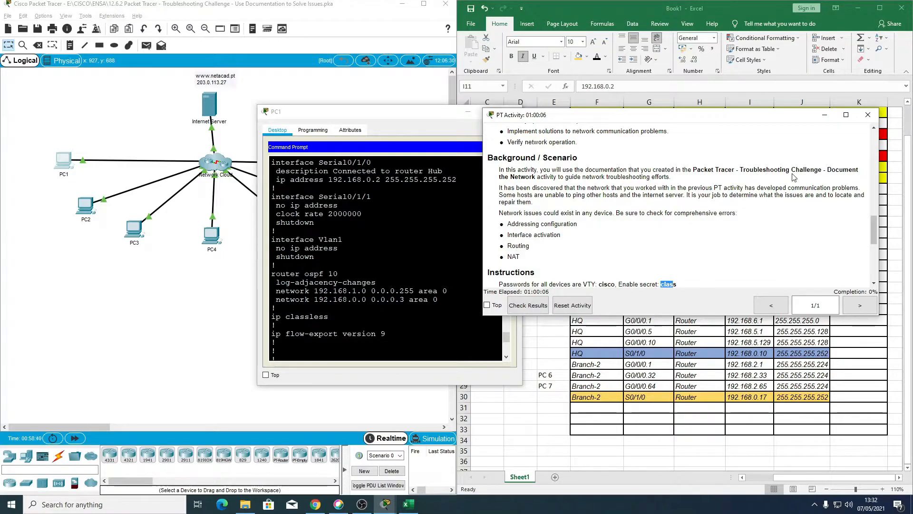
Step: Put the activity instructions away and recheck the Serial0/1/0 section of Branch-1's running configuration in PC1's Command Prompt
left_click(825, 114)
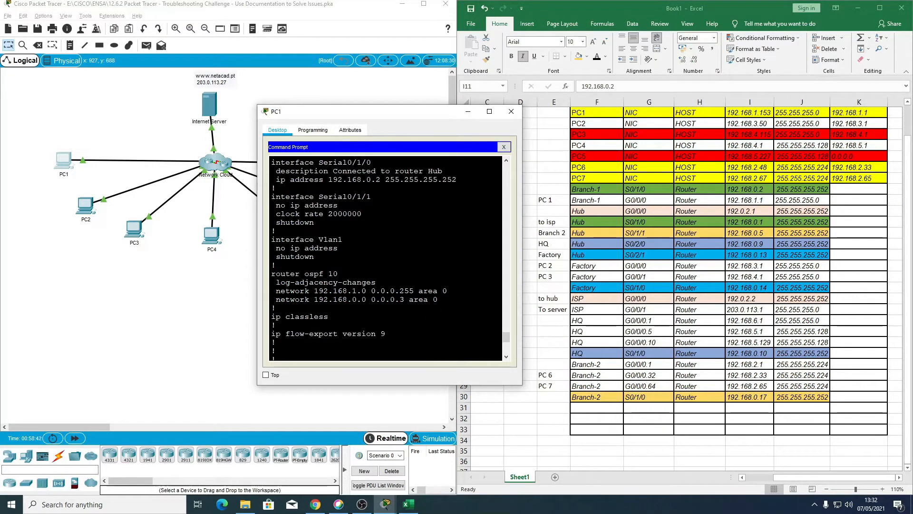
scroll(385, 257, "up", 1)
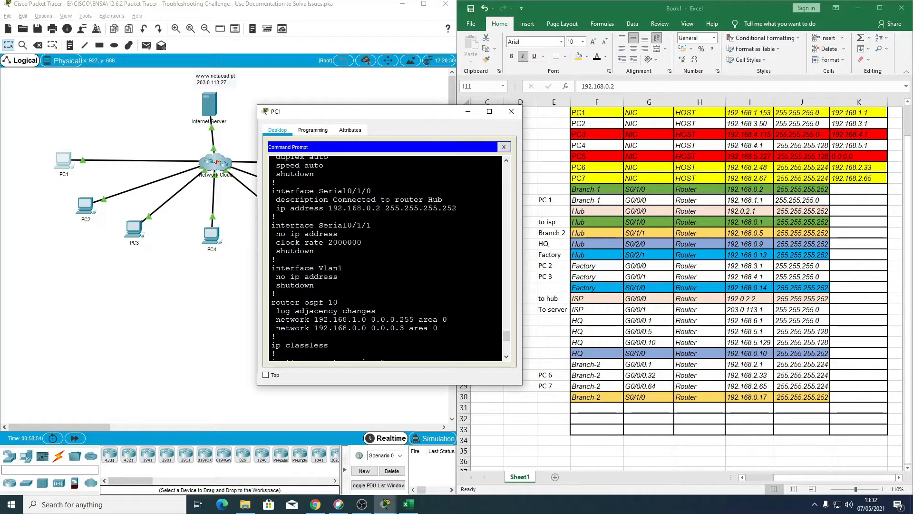
scroll(385, 258, "up", 1)
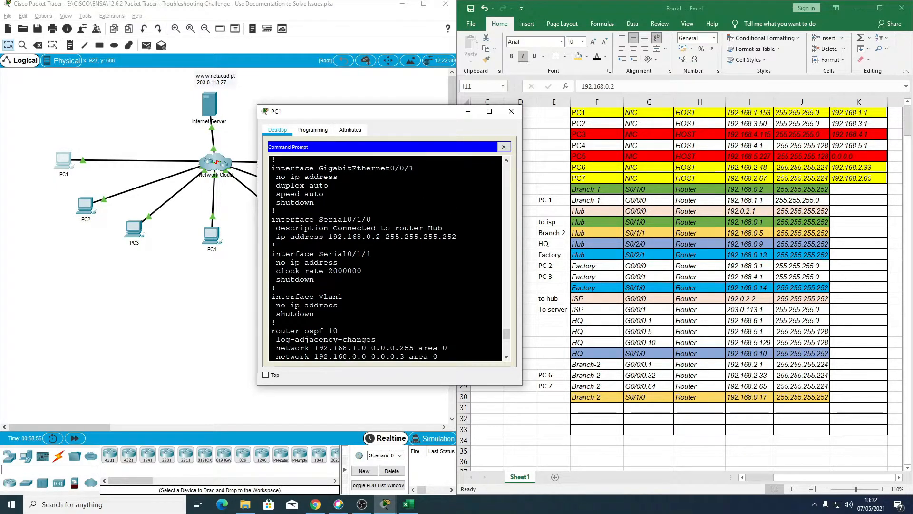
left_click_drag(272, 220, 457, 237)
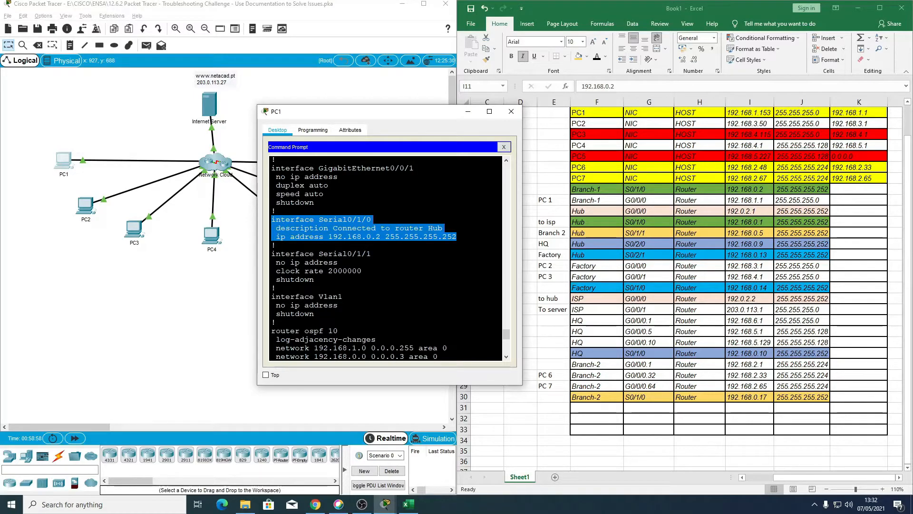
left_click(303, 234)
scroll(300, 236, "down", 8)
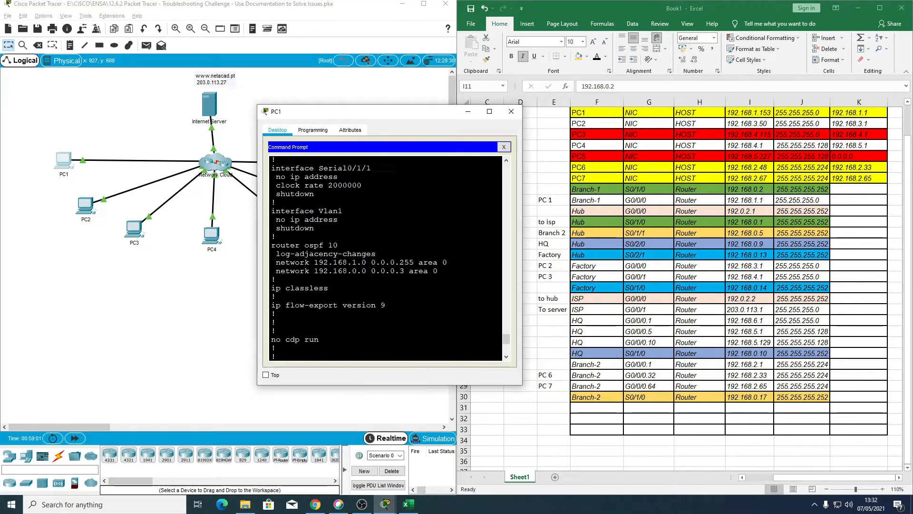
Step: Try to make Branch-1's Serial0/1/0 a NAT inside interface, using conf t, int s0/1/0 and ip nat inside
type("conf t")
key("Return")
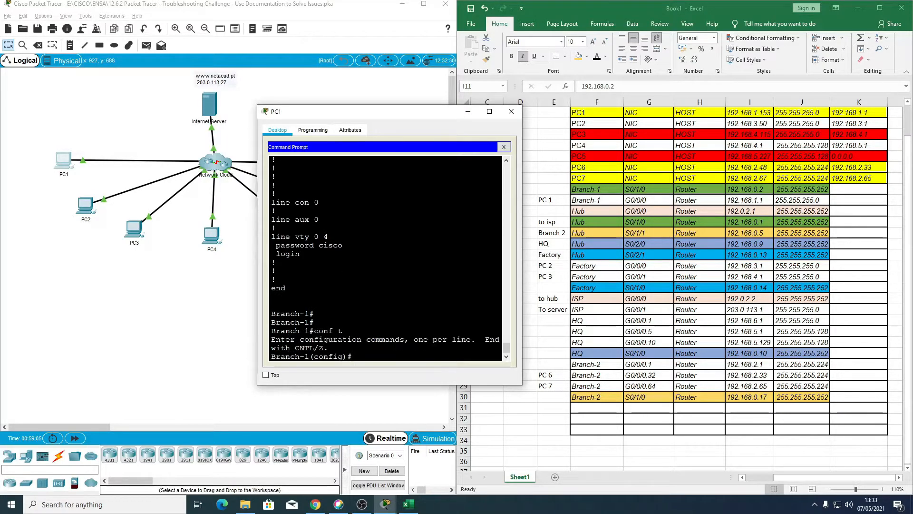
type("int s0/1/0")
key("Return")
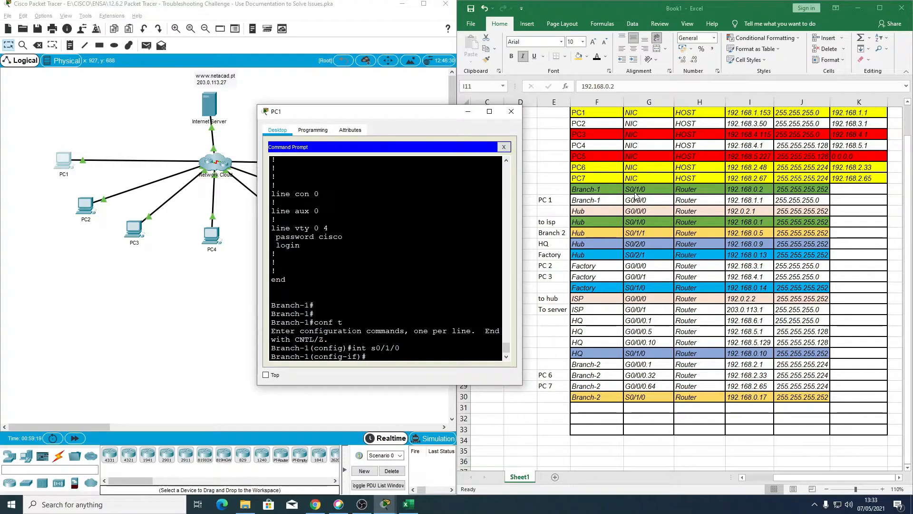
type("ip nat ins")
key("Tab")
key("Return")
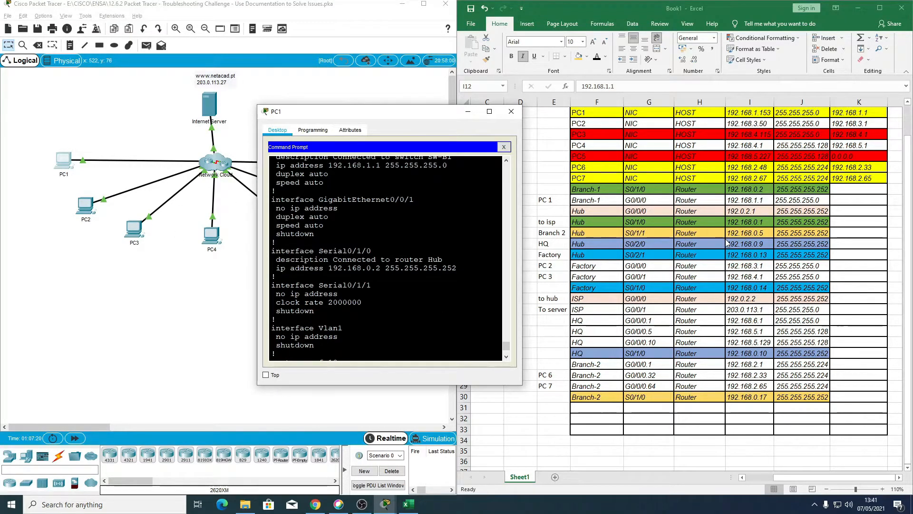
Step: Look up the Hub's S0/1/0 address in the Excel addressing table and telnet from Branch-1 to 192.168.0.1
left_click(757, 224)
left_click(752, 221)
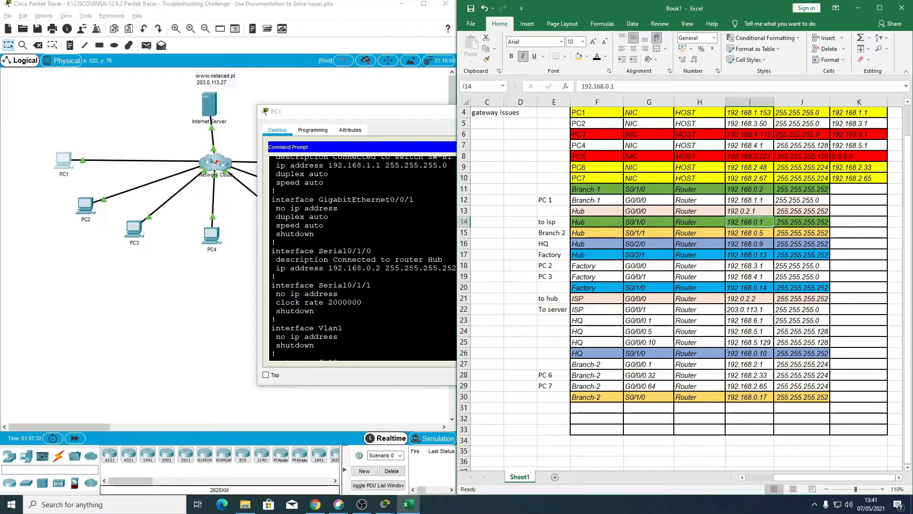
scroll(371, 295, "down", 3)
left_click(350, 333)
key("Return")
key("Return")
key("Return")
key("Return")
key("Return")
key("Return")
key("Return")
key("Return")
key("Return")
key("Return")
key("Return")
key("Return")
key("Return")
key("Return")
key("Return")
key("Return")
key("Return")
key("Return")
key("Return")
key("Return")
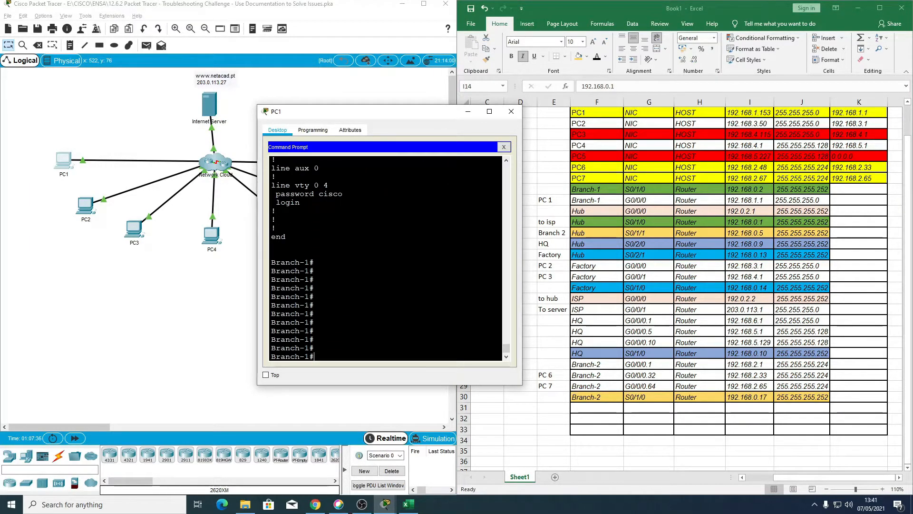
type("telnet 192.168.0.1")
key("Return")
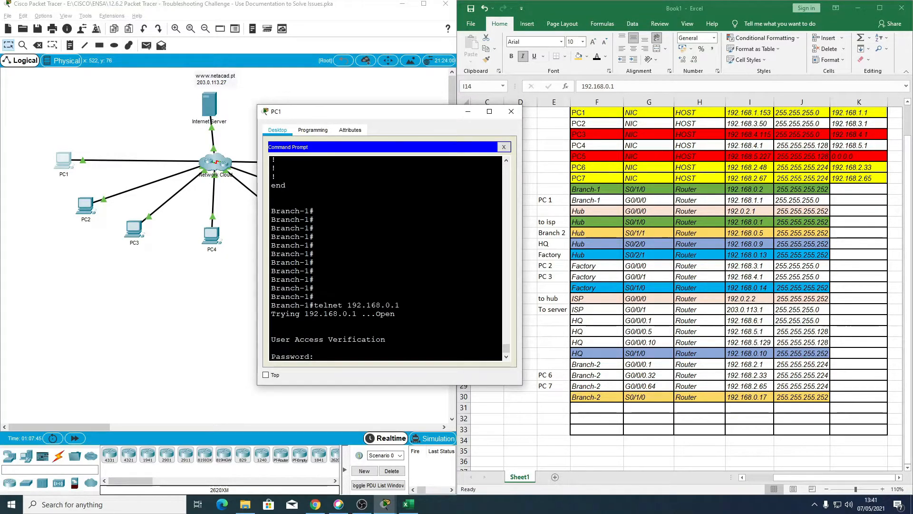
Step: Authenticate the Hub Telnet session with the VTY password and enter privileged mode with the enable secret
key("Return")
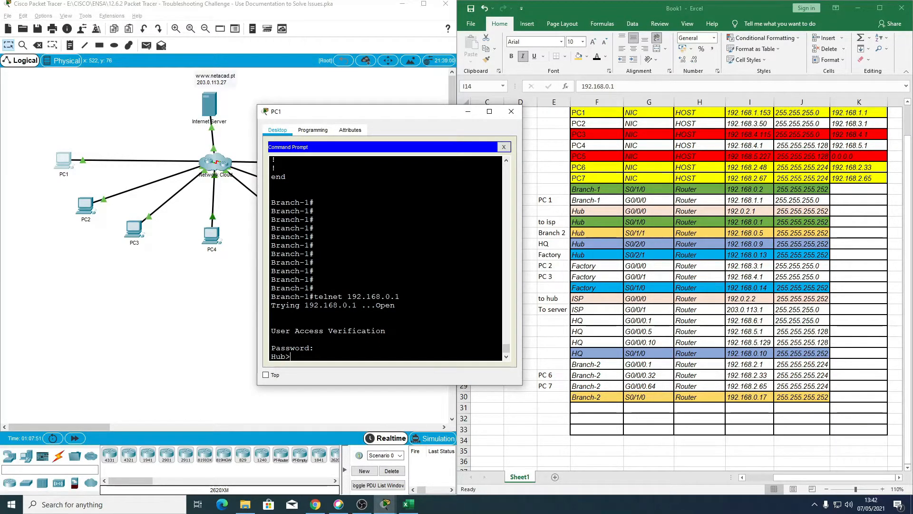
type("en\\")
key("Return")
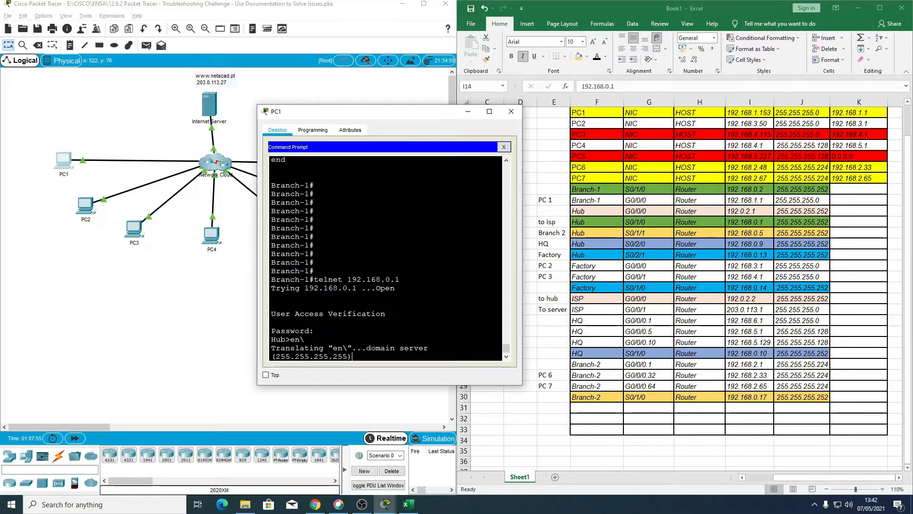
left_click_drag(349, 112, 597, 117)
left_click(73, 438)
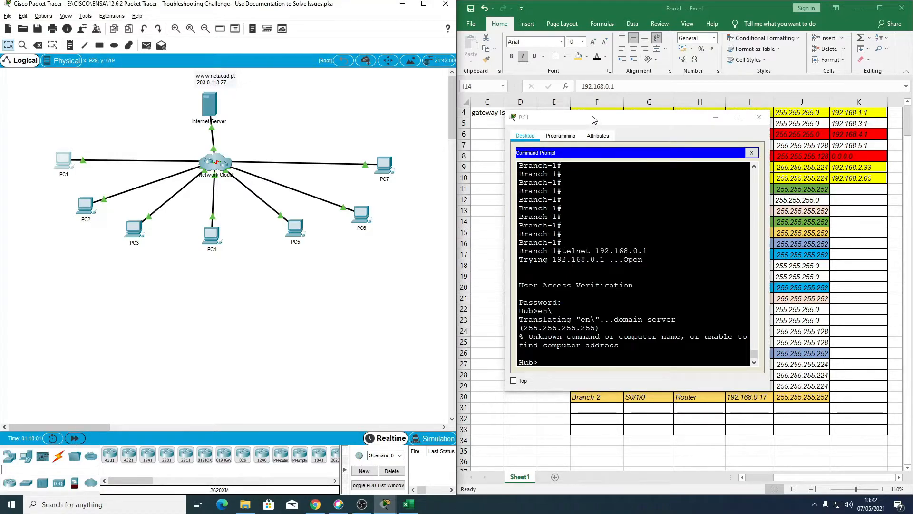
left_click_drag(592, 120, 297, 79)
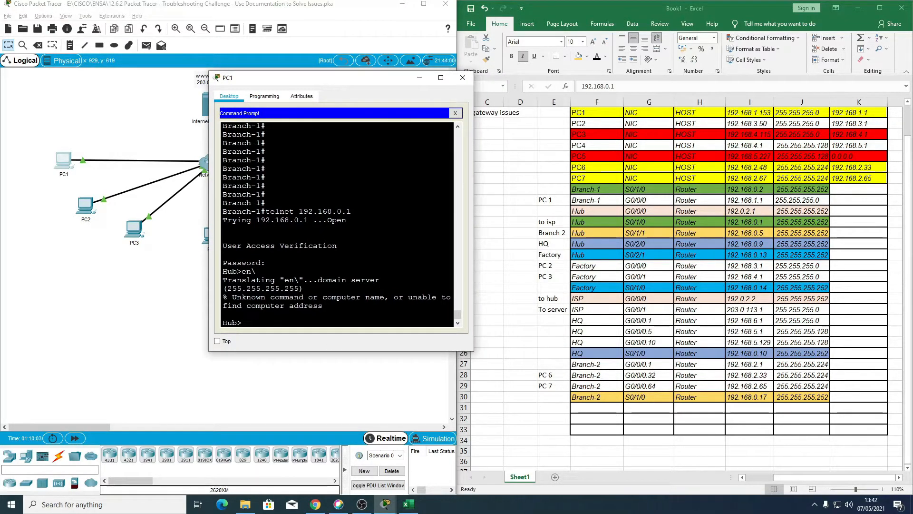
type("en")
key("Tab")
key("Return")
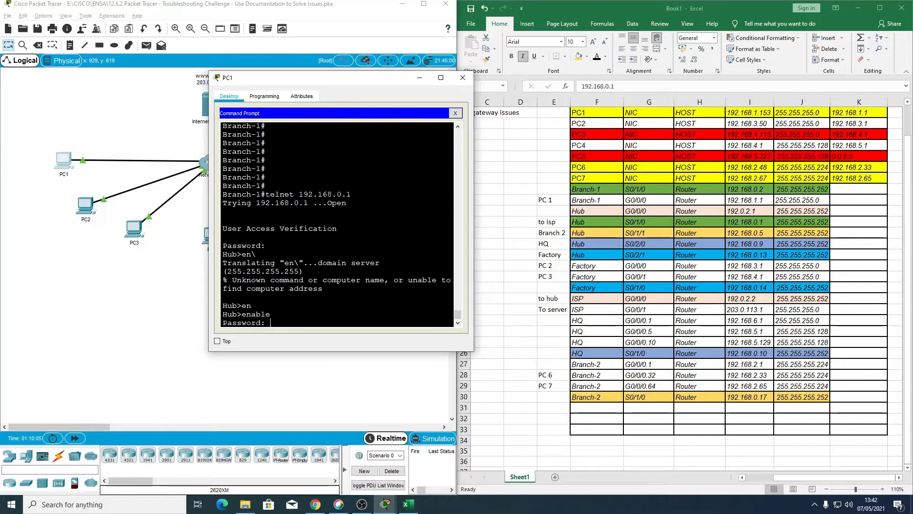
key("Return")
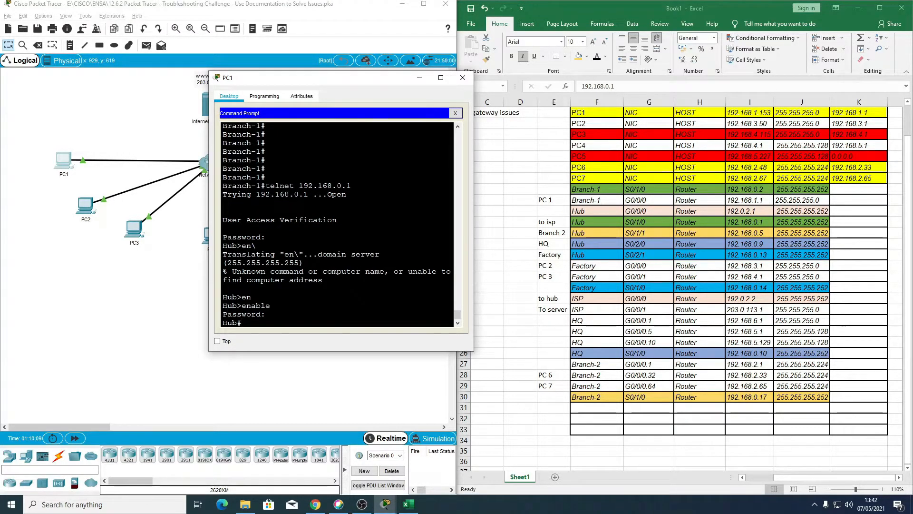
Step: Display the Hub's running configuration with the show run command and page down to its router ospf 10 section
type("sh ru")
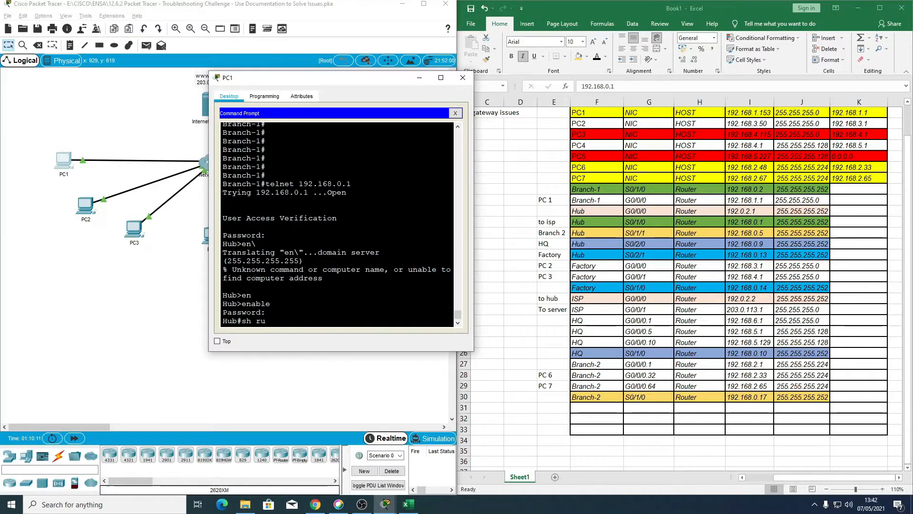
key("Return")
key("Return")
key("Return")
key("Return")
key("Return")
key("Return")
key("Return")
key("Return")
key("Return")
key("Return")
key("Return")
key("Return")
key("Return")
key("Return")
key("Return")
key("Return")
key("Return")
key("Return")
key("Return")
key("Return")
key("Return")
key("Return")
key("Return")
key("Return")
key("Return")
key("Return")
key("Return")
key("Return")
key("Return")
key("Return")
key("Return")
key("Return")
key("Return")
key("Return")
key("Return")
key("Return")
key("Return")
key("Return")
key("Return")
key("Return")
key("Return")
key("Return")
key("Return")
key("Return")
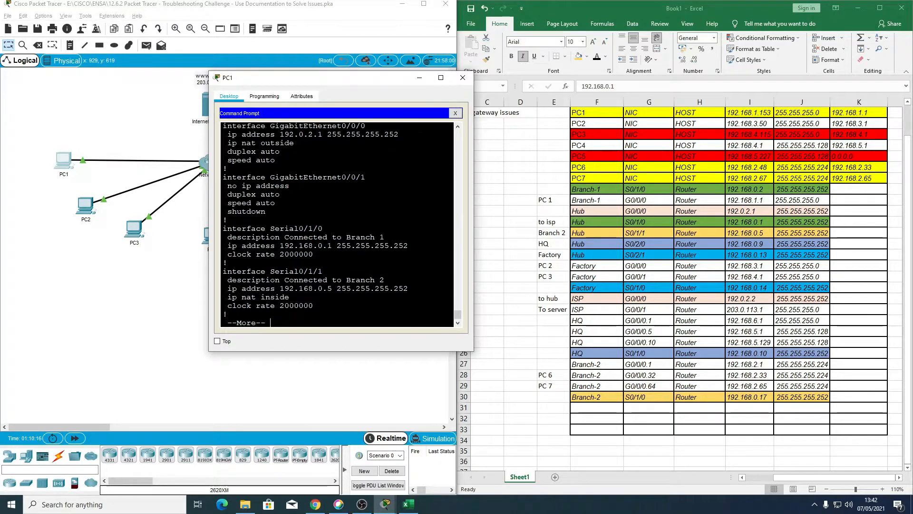
key("Return")
key("Return")
key("Return")
key("Return")
key("Return")
key("Return")
key("Return")
key("Return")
key("Return")
key("Return")
key("Return")
key("Return")
key("Return")
key("Return")
key("Return")
key("Return")
key("Return")
key("Return")
key("Return")
key("Return")
key("Return")
key("Return")
key("Return")
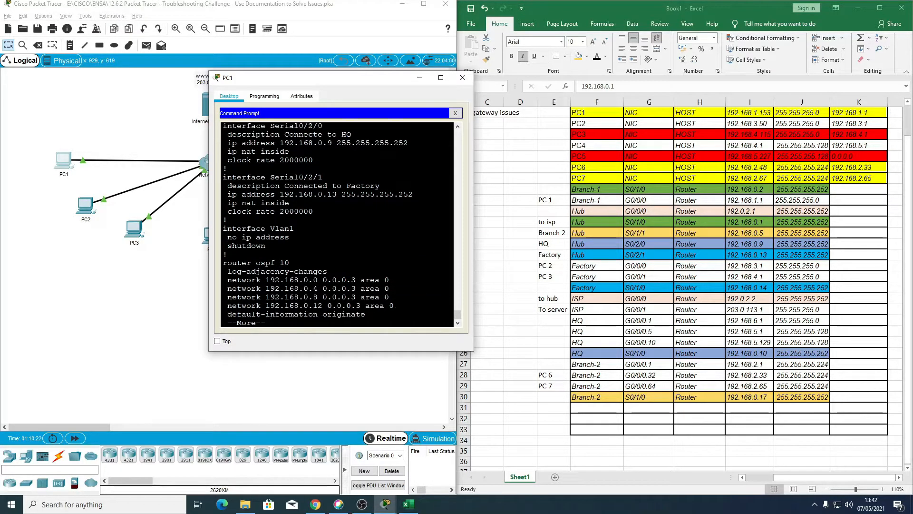
Step: Compare the IP address and NAT settings of the Hub's GigabitEthernet0/0/0 and Serial interfaces in the running configuration
scroll(337, 224, "up", 5)
scroll(336, 223, "up", 4)
scroll(337, 223, "up", 1)
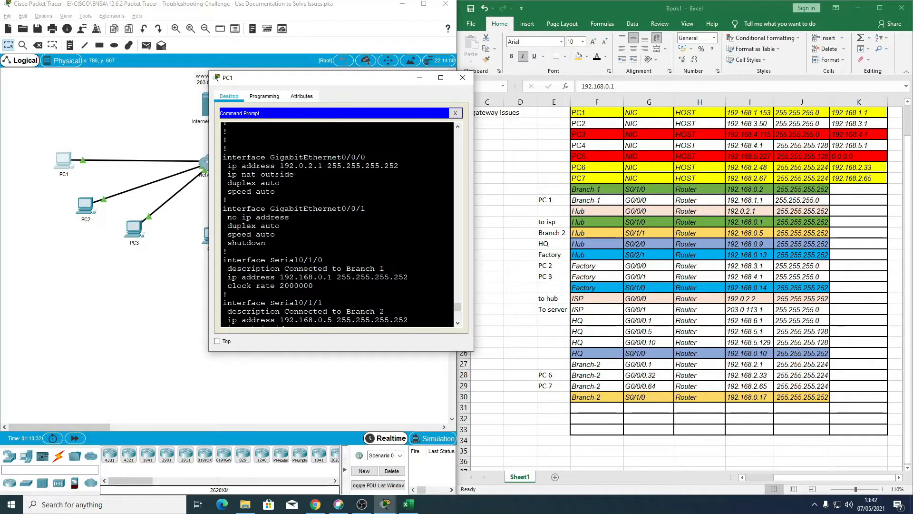
scroll(337, 225, "down", 1)
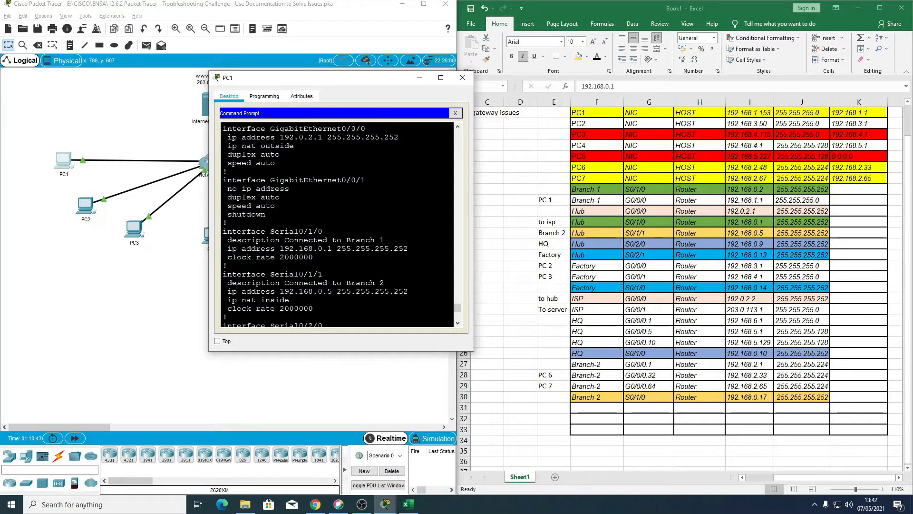
scroll(338, 224, "down", 1)
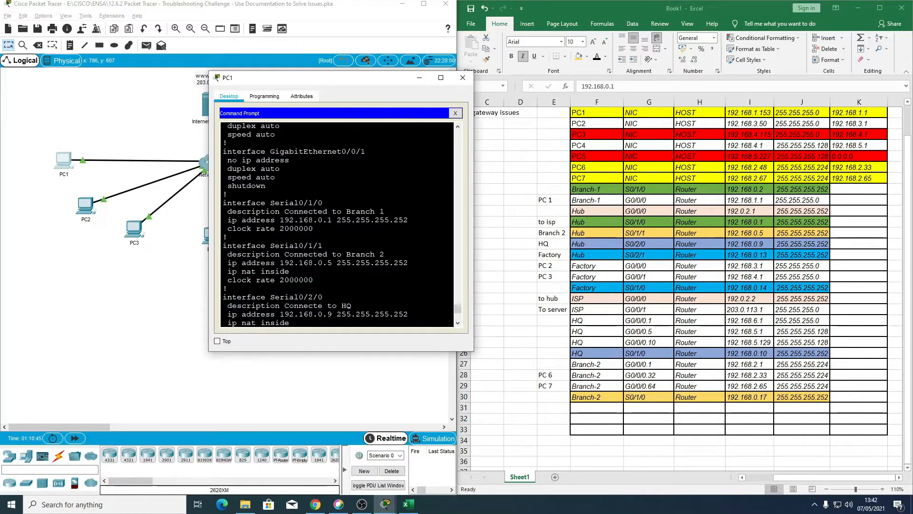
scroll(338, 224, "down", 1)
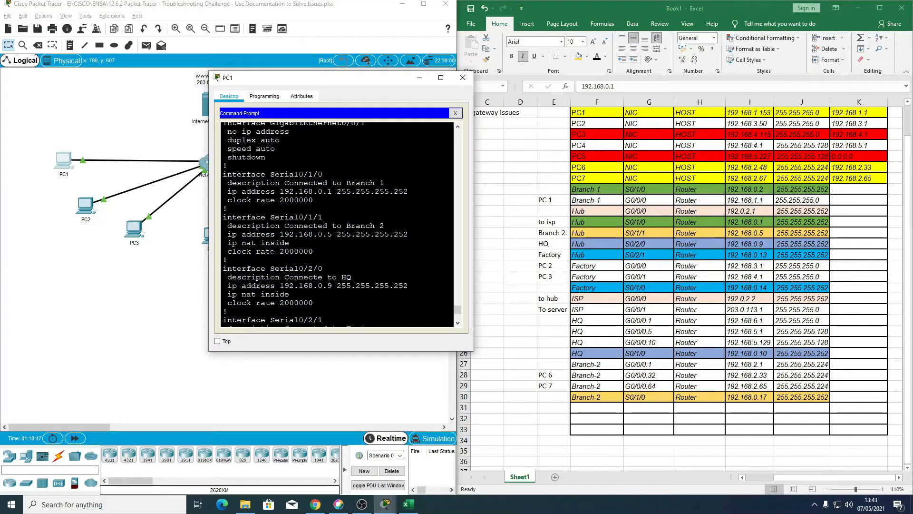
scroll(337, 223, "down", 1)
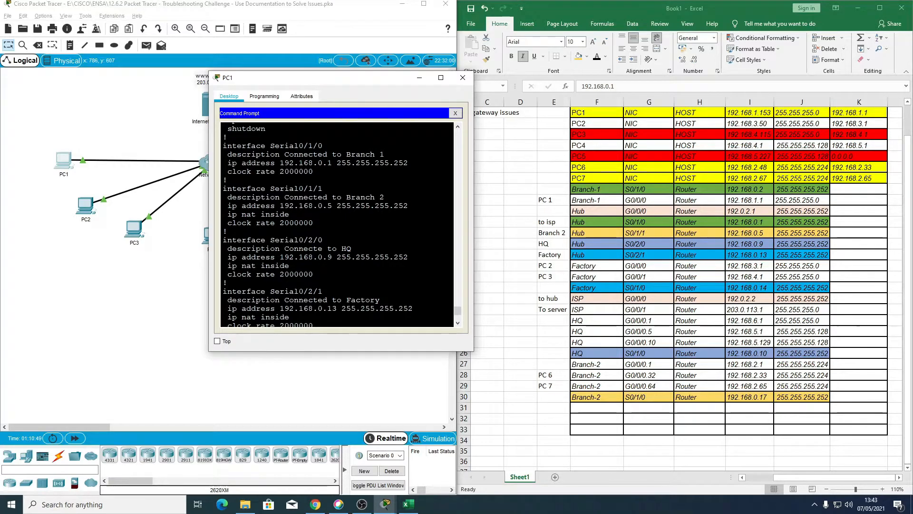
left_click_drag(231, 266, 286, 289)
scroll(287, 265, "down", 1)
scroll(285, 288, "up", 1)
scroll(337, 224, "up", 2)
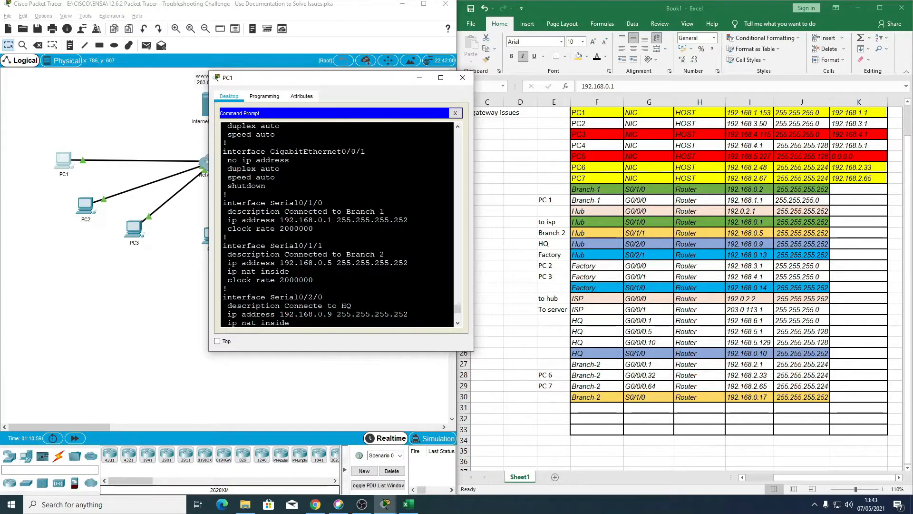
left_click_drag(223, 220, 399, 220)
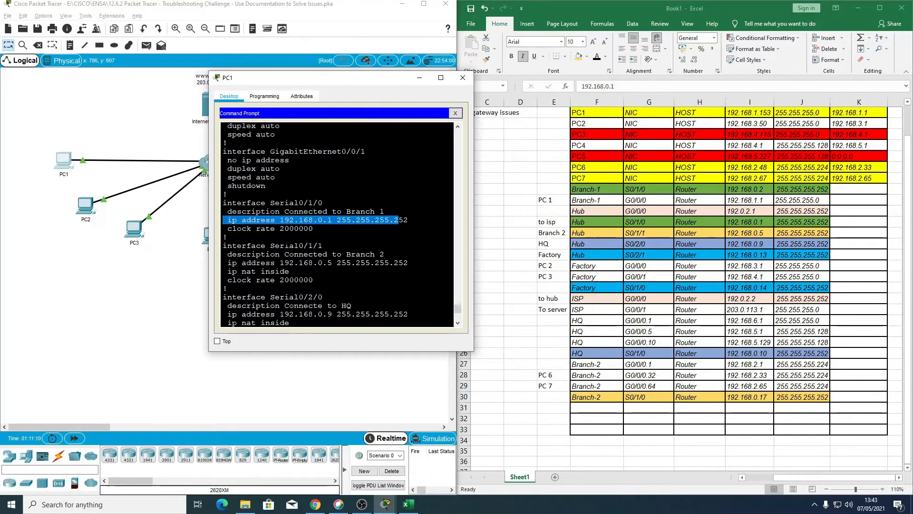
left_click(399, 219)
scroll(227, 209, "down", 1)
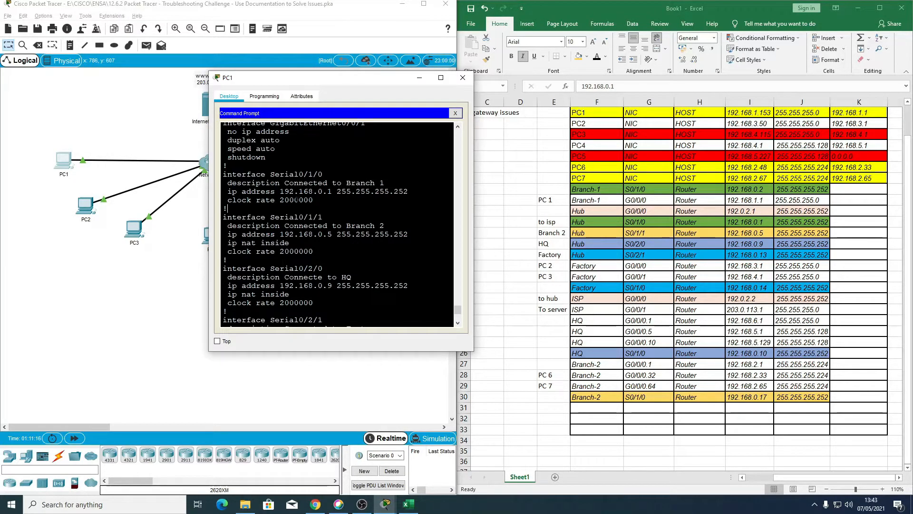
scroll(336, 224, "down", 6)
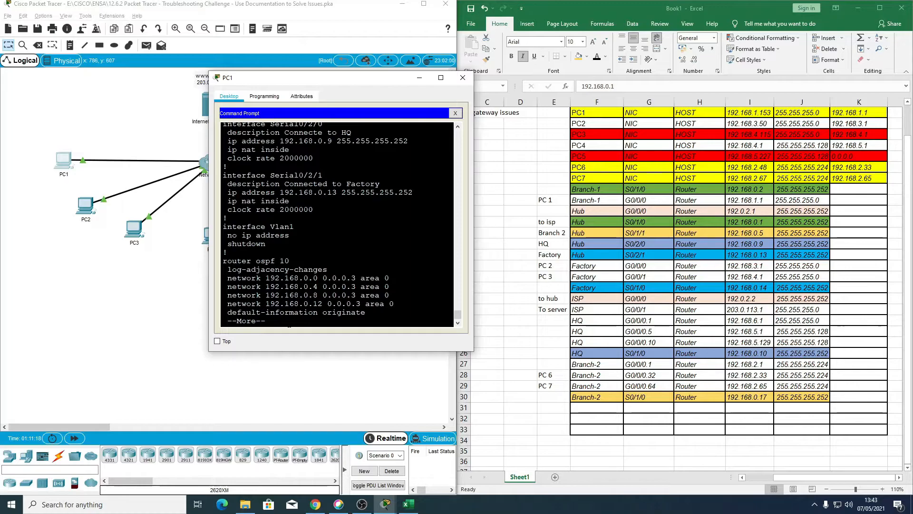
Step: Page through the rest of the Hub's running configuration, covering the NAT pool, default route, access list and line settings
key("Return")
key("Return")
key("Return")
key("Return")
key("Return")
key("Return")
key("Return")
key("Return")
key("Return")
key("Return")
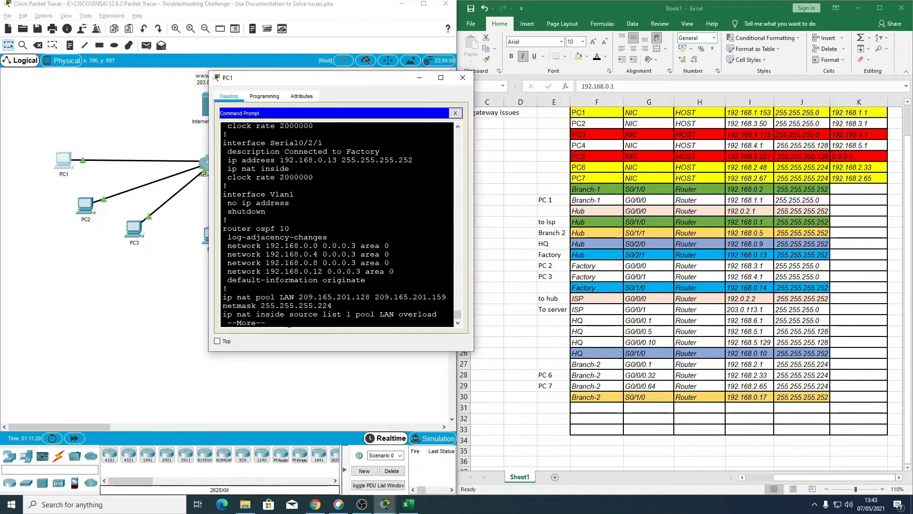
key("Return")
key("Return")
key("Return")
key("Return")
key("Return")
key("Return")
key("Return")
key("Return")
key("Return")
key("Return")
key("Return")
key("Return")
key("Return")
key("Return")
key("Return")
key("Return")
key("Return")
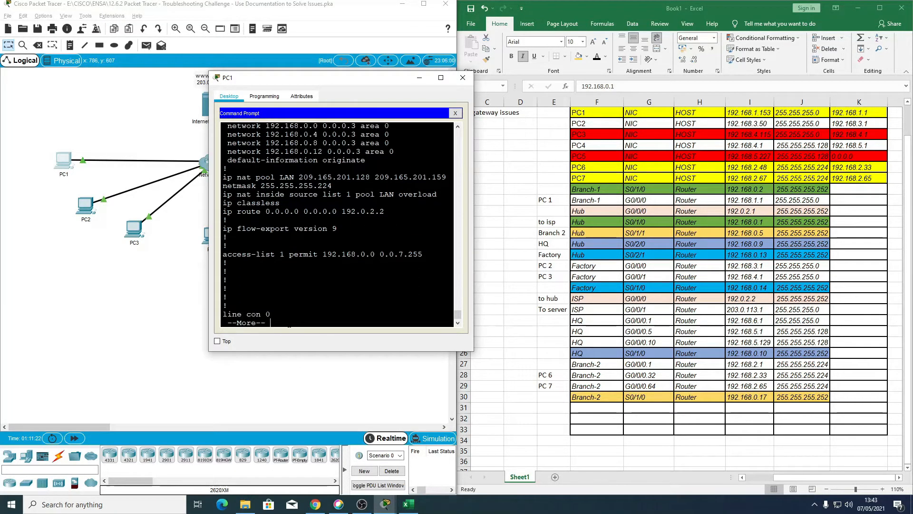
key("Return")
key("Return")
key("Return")
key("Return")
key("Return")
key("Return")
key("Return")
key("Return")
key("Return")
key("Return")
key("Return")
key("Return")
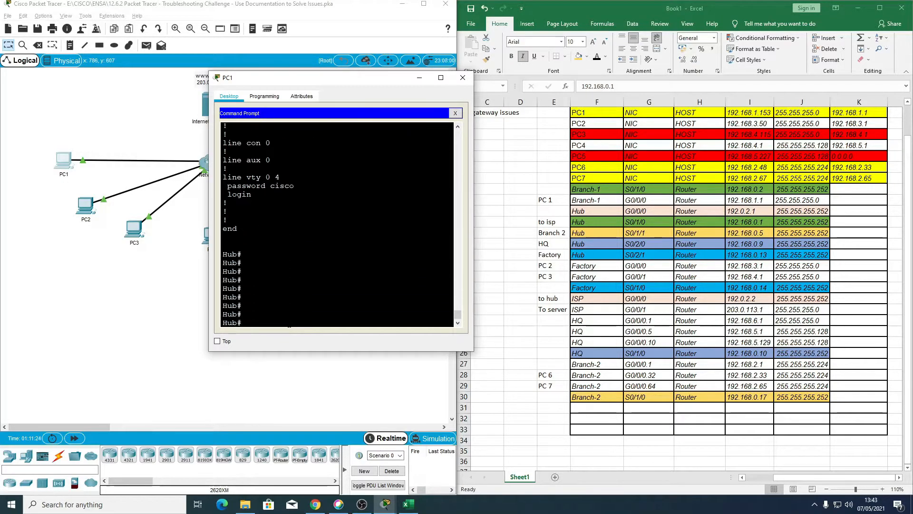
Step: Enter interface configuration mode for Serial0/1/0 on the Hub router
type("conf t")
key("Return")
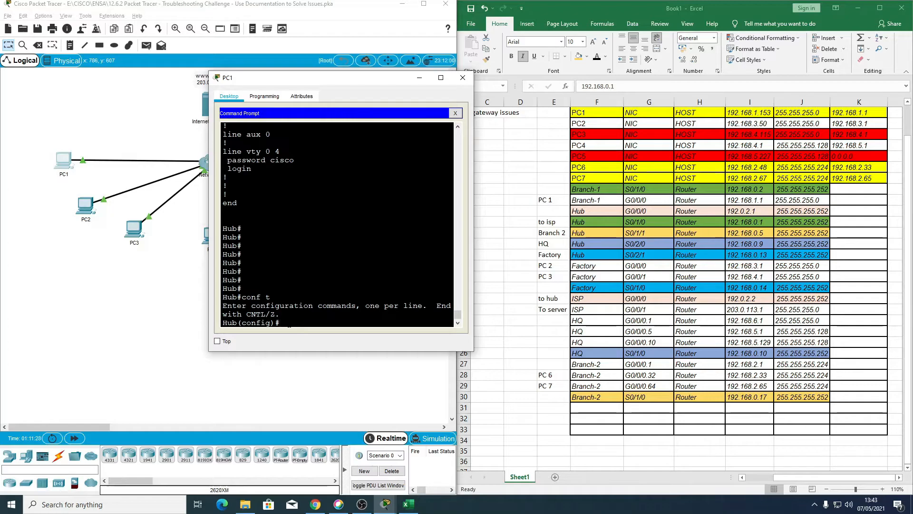
type("int s0/1/0")
key("Return")
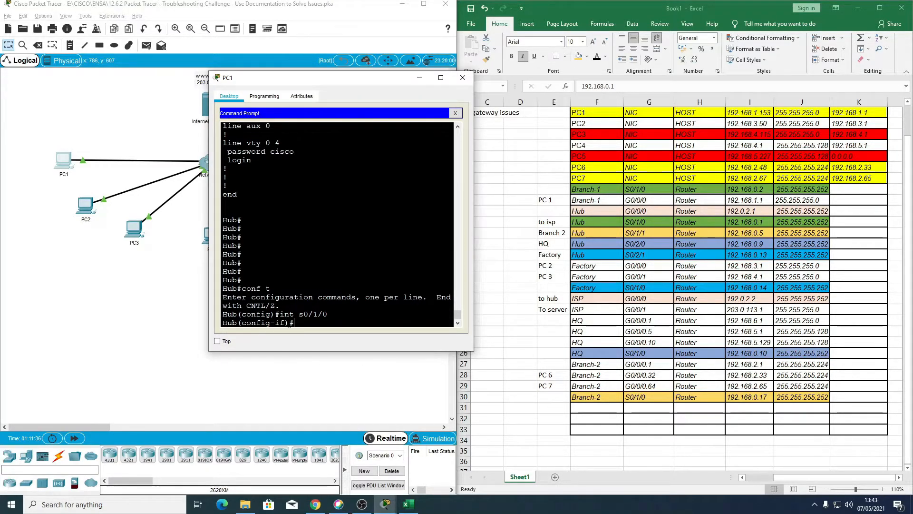
Step: Mark the Hub's Serial0/1/0 as a NAT inside interface with the ip nat inside command
type("ip b")
key("BackSpace")
type("=")
key("BackSpace")
type("p nat insi")
key("Tab")
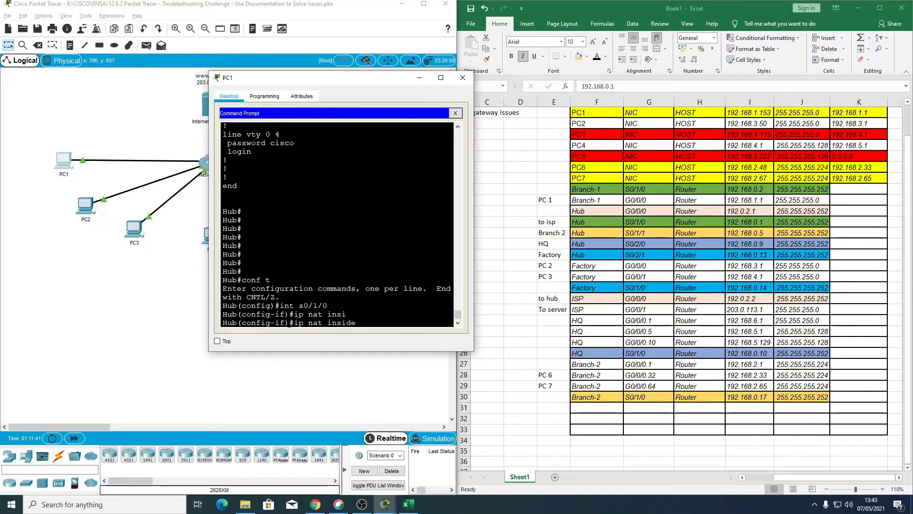
key("Return")
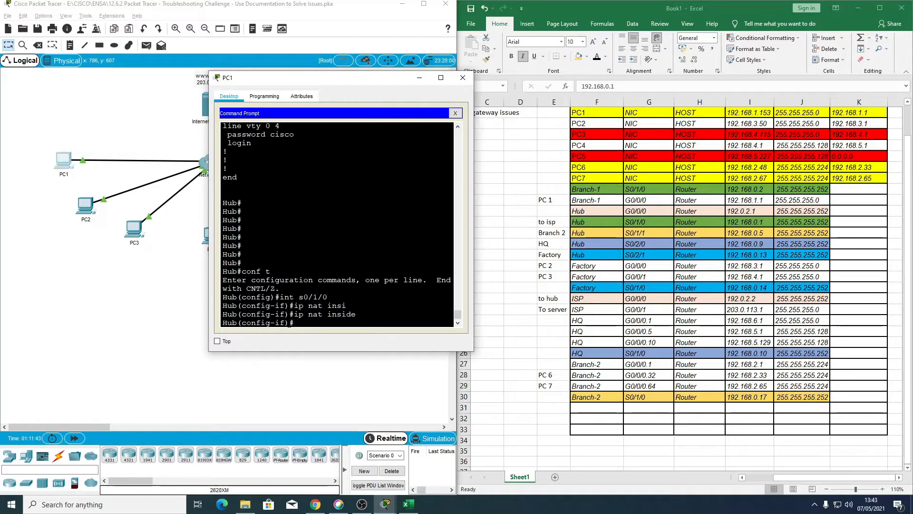
Step: Check the completion percentage in the PT Activity instructions and minimize them again
mouse_move(386, 503)
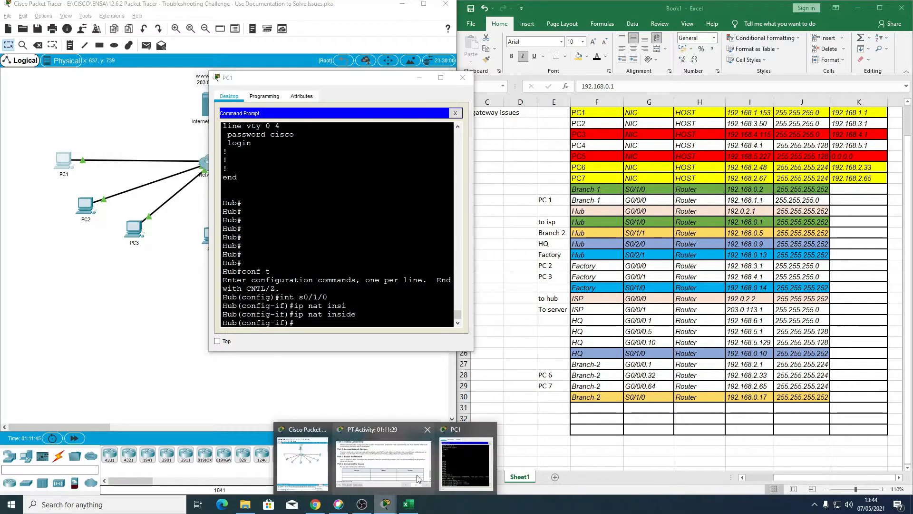
left_click(419, 478)
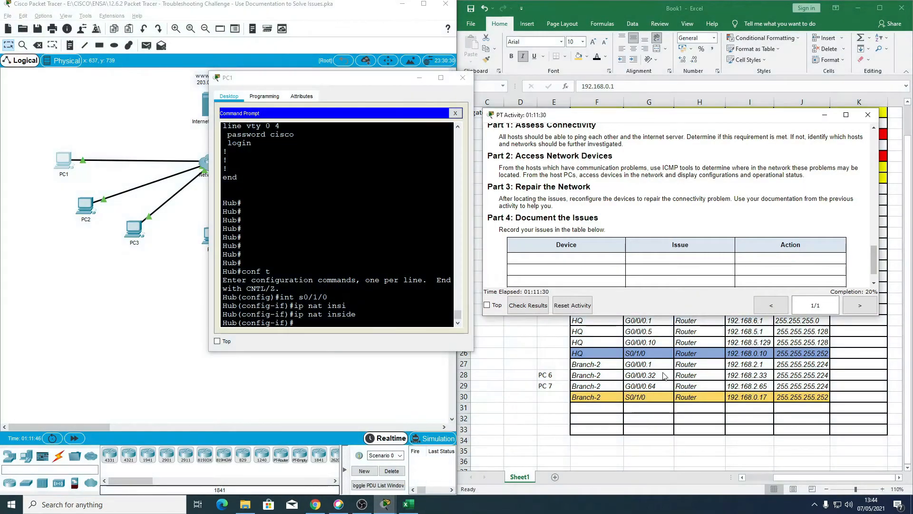
left_click(825, 114)
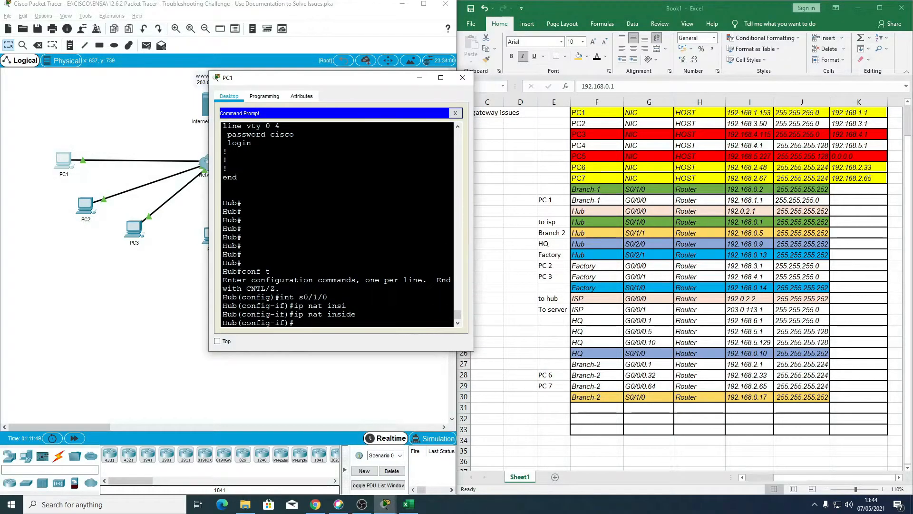
Step: Leave interface and global configuration on the Hub, returning to its privileged prompt
type("exit")
key("Return")
type("exio")
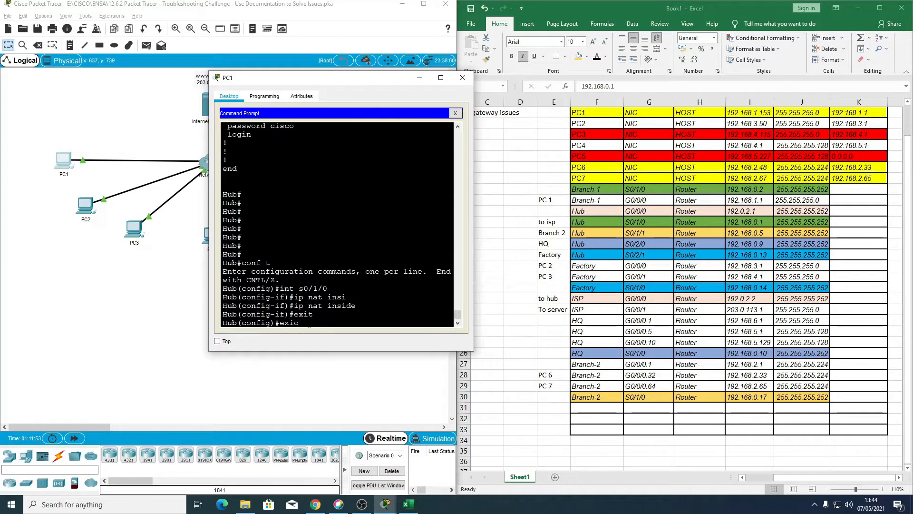
key("BackSpace")
key("BackSpace")
key("BackSpace")
key("BackSpace")
key("ctrl+z")
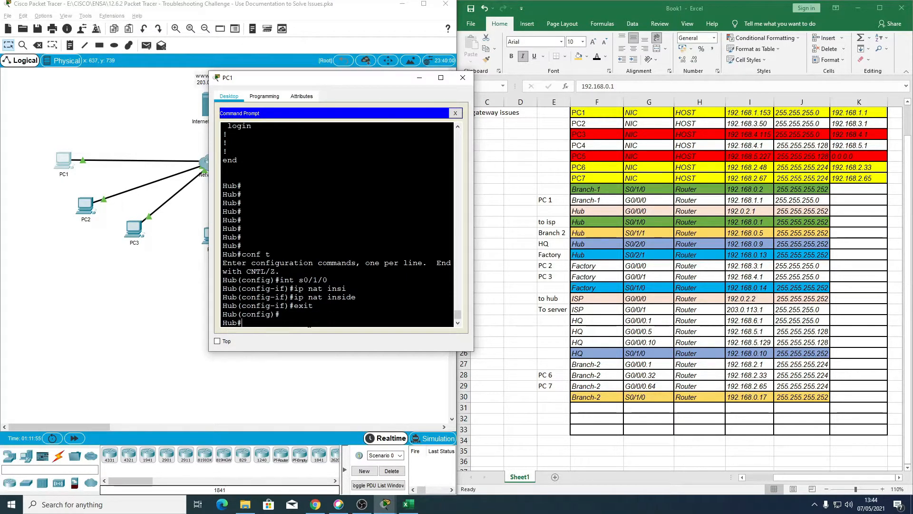
Step: Close the nested Telnet sessions to the Hub and Branch-1, back to PC1's own prompt
type("exit")
key("Return")
type("exit")
key("Return")
type("exit")
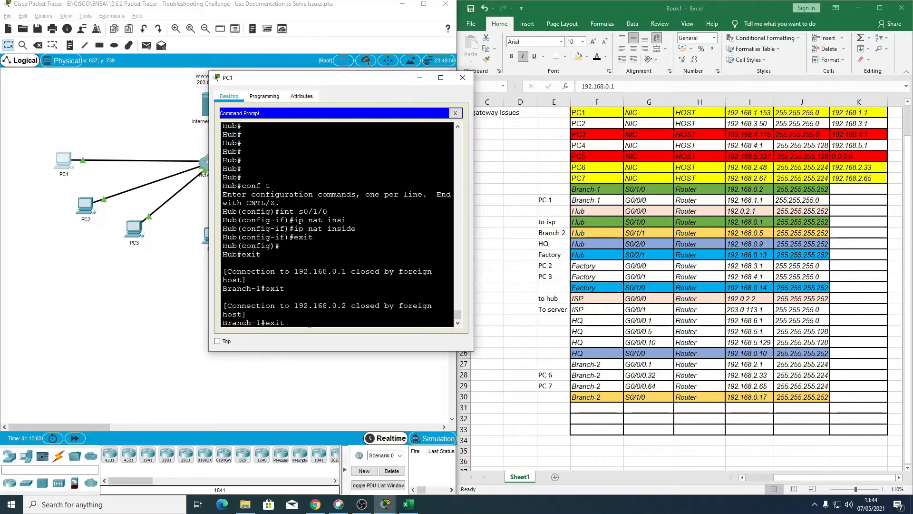
key("Return")
Step: Ping the internet server at 203.0.113.27 from PC1 and close the PC1 window
type("ping 192.168.1.1")
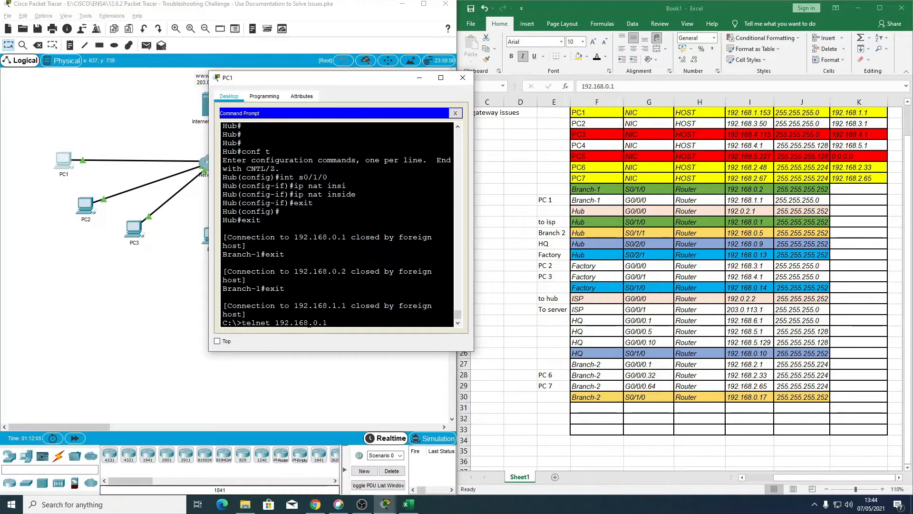
key("Up")
key("Return")
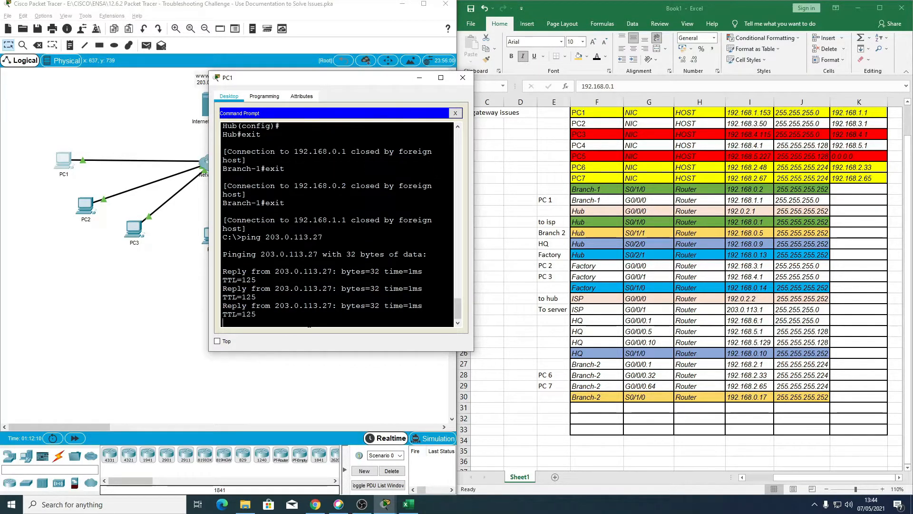
scroll(685, 285, "up", 2)
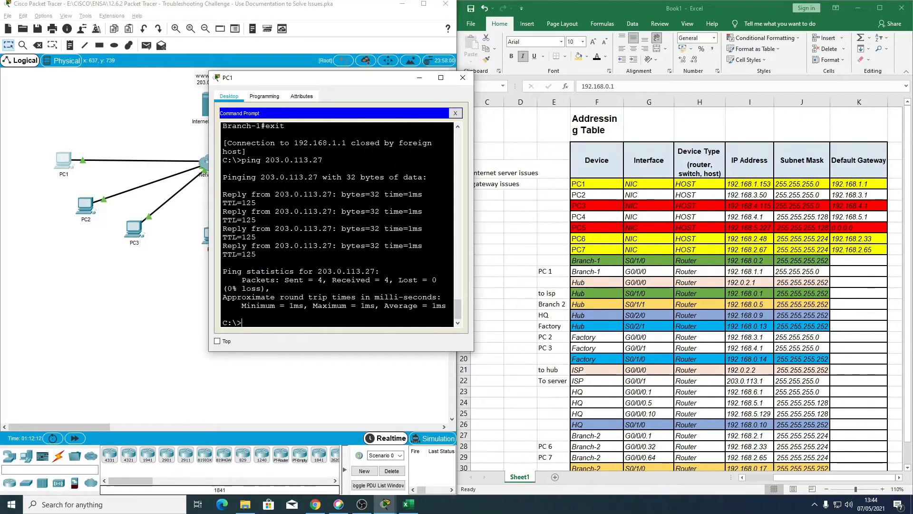
left_click(462, 79)
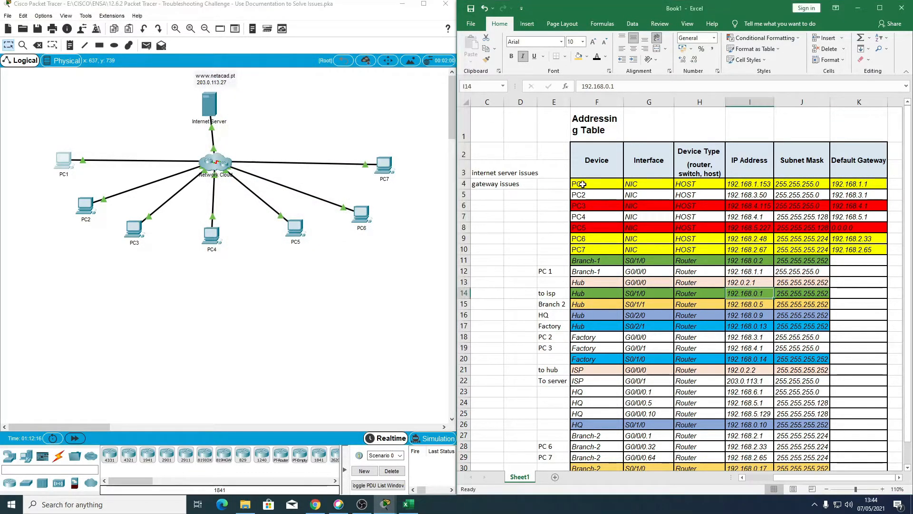
Step: Fill the PC1 row of the addressing table, from Device to Default Gateway, with light green
left_click_drag(580, 184, 856, 184)
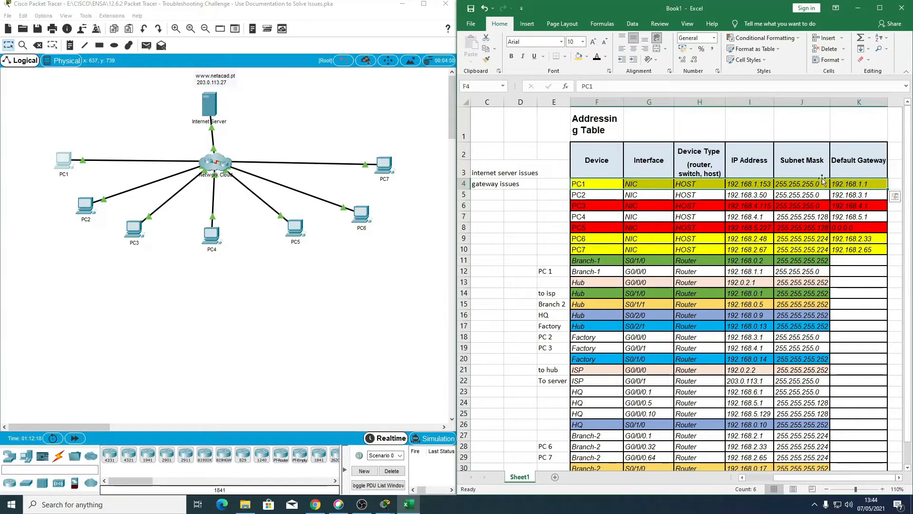
left_click(587, 56)
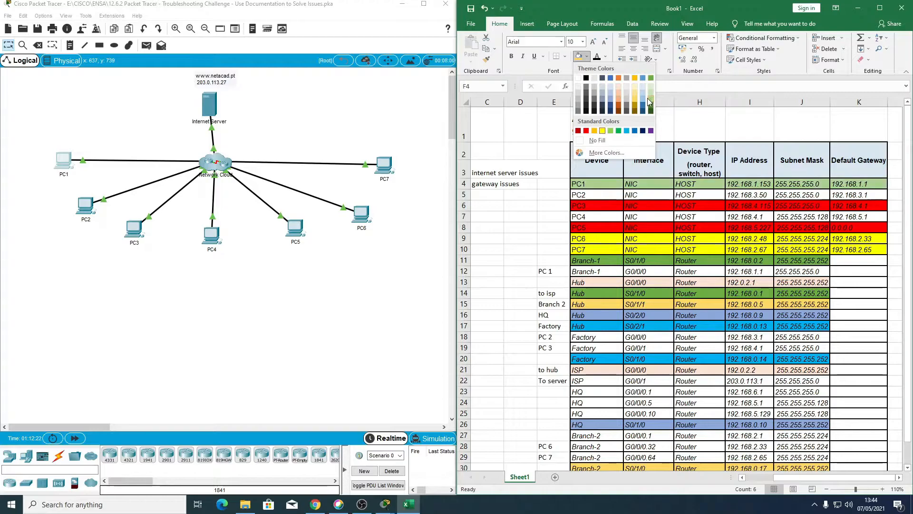
left_click(612, 133)
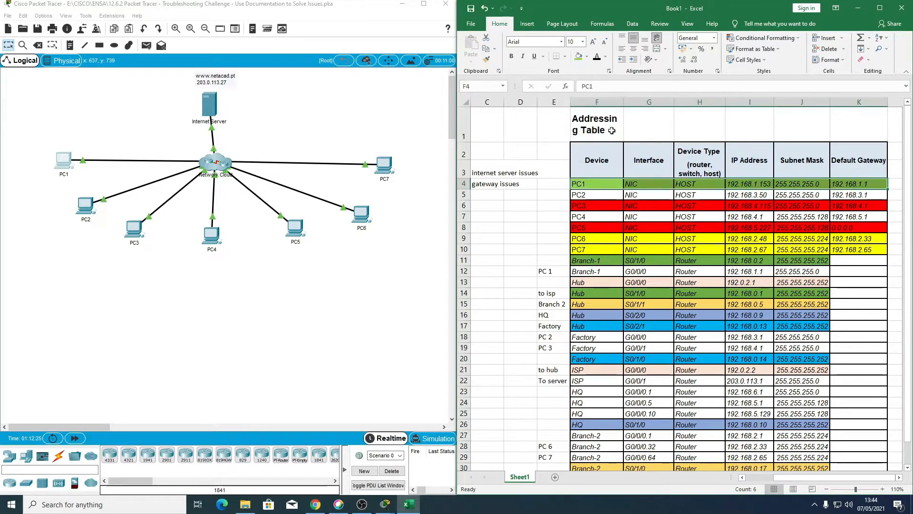
left_click(503, 259)
Step: Compare the PC3 and PC4 addresses in the addressing table with the Factory router's G0/0/0 and G0/0/1 rows
scroll(504, 259, "down", 1)
scroll(504, 259, "down", 1)
scroll(503, 259, "up", 2)
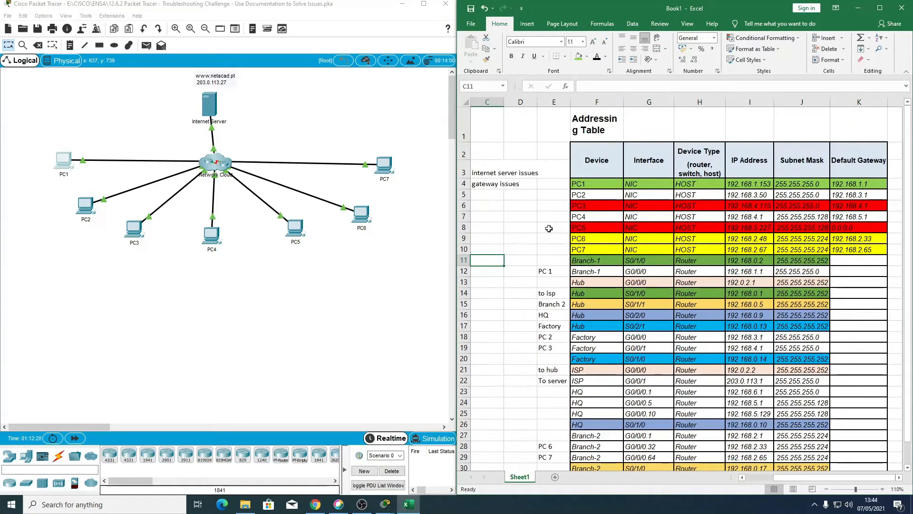
left_click_drag(581, 210, 863, 213)
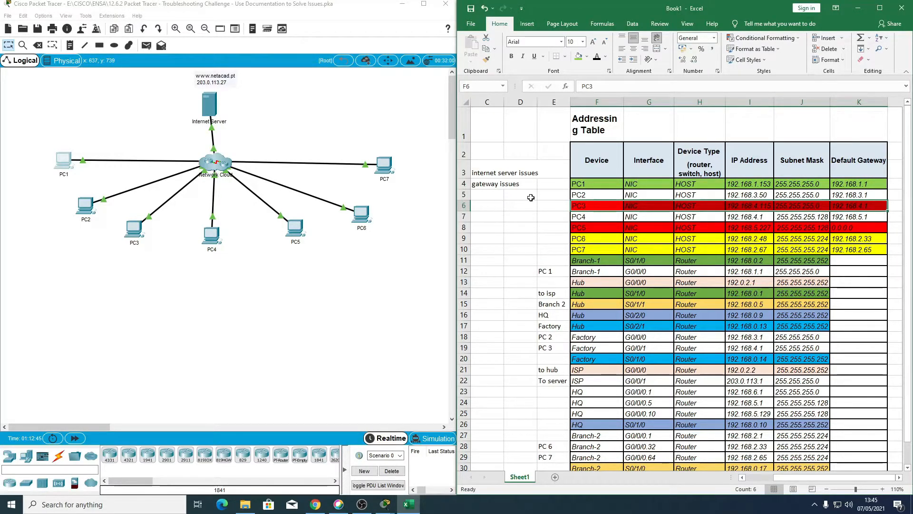
left_click(760, 217)
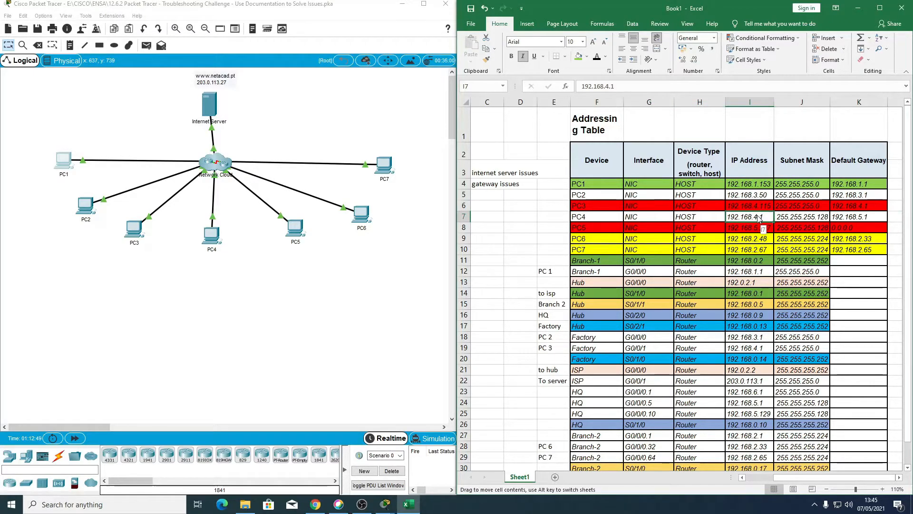
left_click(757, 206)
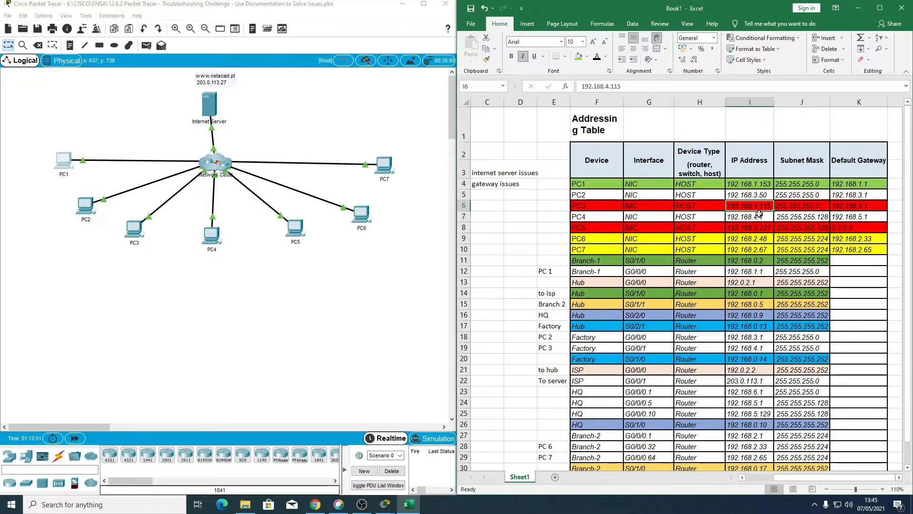
scroll(551, 376, "down", 2)
scroll(546, 323, "up", 2)
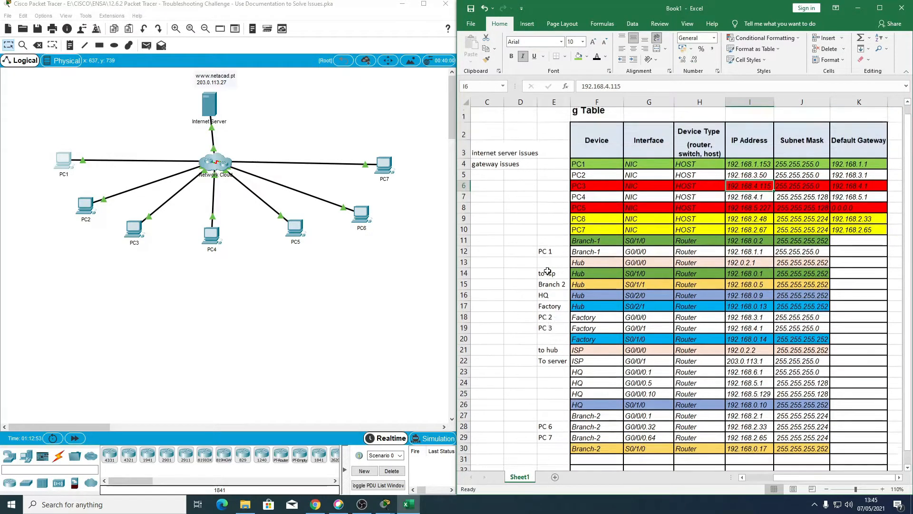
left_click_drag(545, 337, 788, 350)
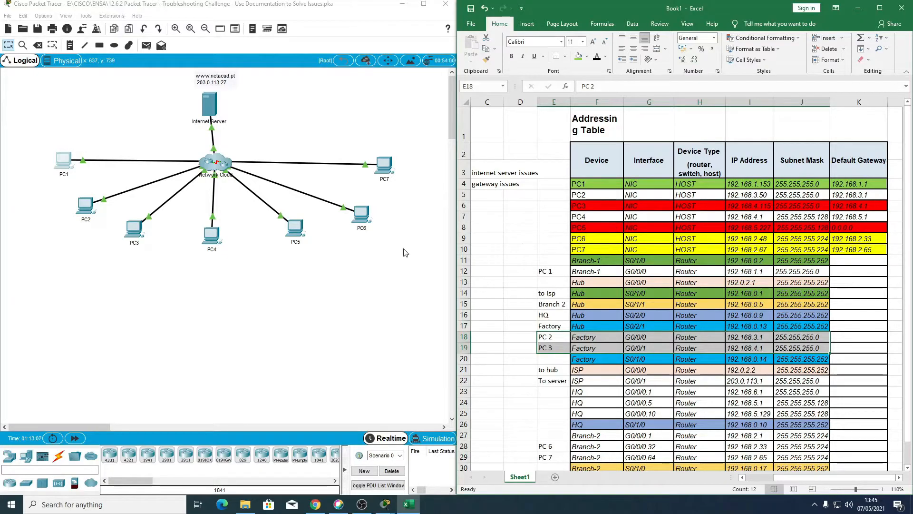
Step: Open the Command Prompt on PC2 and Telnet to the Factory router at 192.168.3.1
left_click(151, 269)
left_click(86, 213)
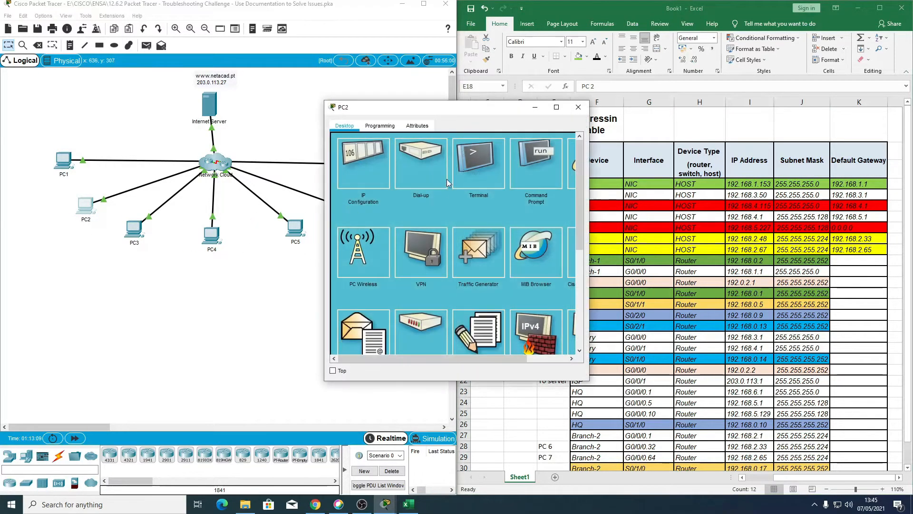
left_click(528, 161)
left_click_drag(476, 113, 404, 75)
scroll(388, 284, "down", 20)
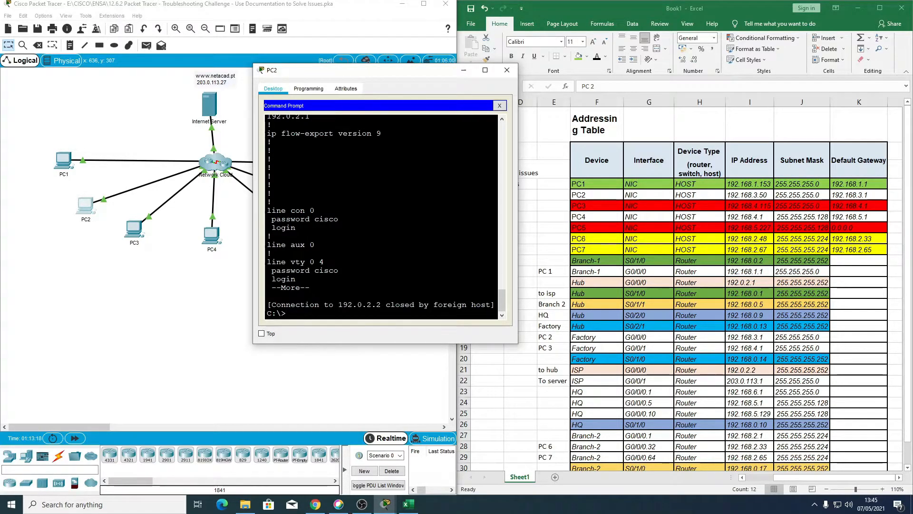
type("telnet 192.168.3.1")
key("Return")
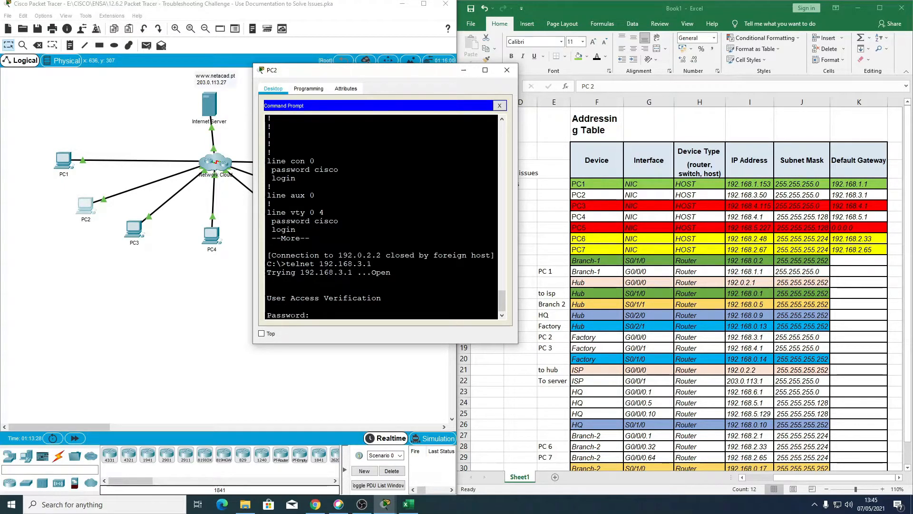
Step: Authenticate the Factory Telnet session with the VTY password and enter privileged mode with the enable secret
key("Return")
type("en")
key("Return")
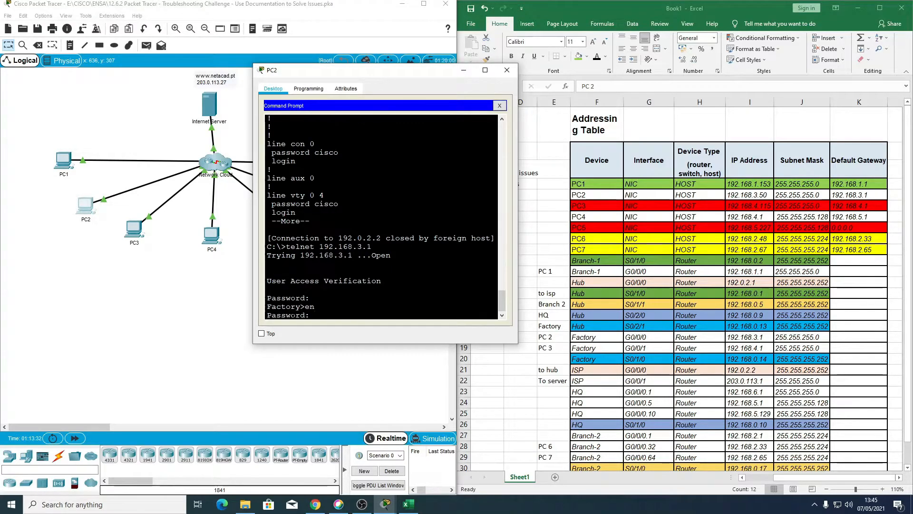
key("Return")
type("conf t")
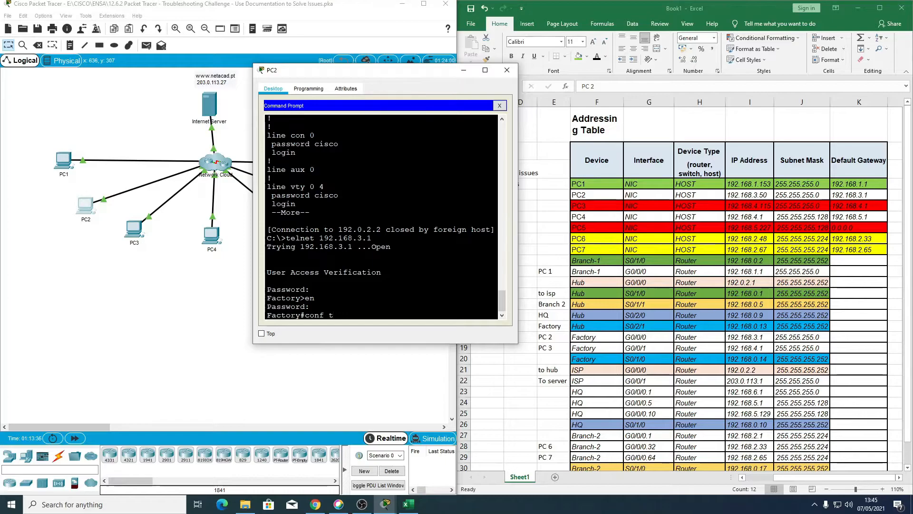
key("BackSpace")
key("BackSpace")
key("BackSpace")
key("BackSpace")
Step: Display the Factory router's interface summary with sh ip int br and widen the PC2 window for readable columns
type("sh ip int br")
key("Return")
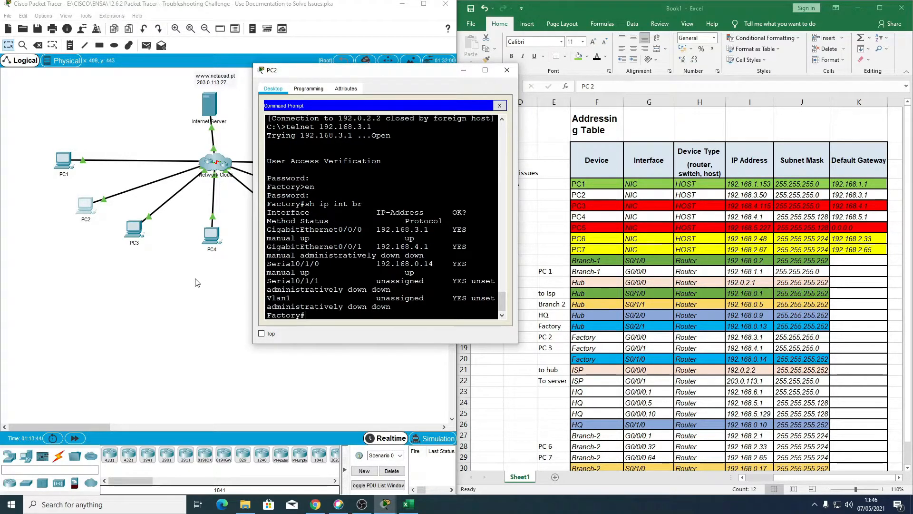
left_click_drag(253, 247, 32, 232)
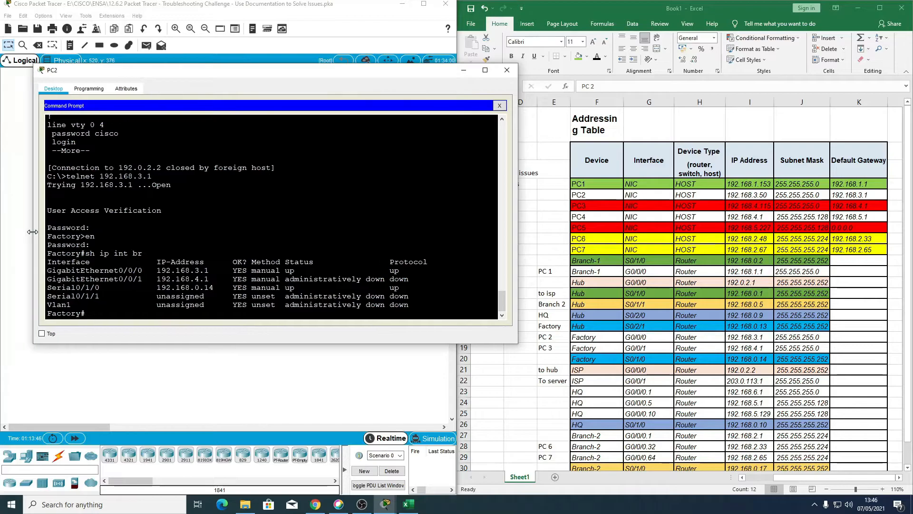
left_click_drag(278, 75, 361, 64)
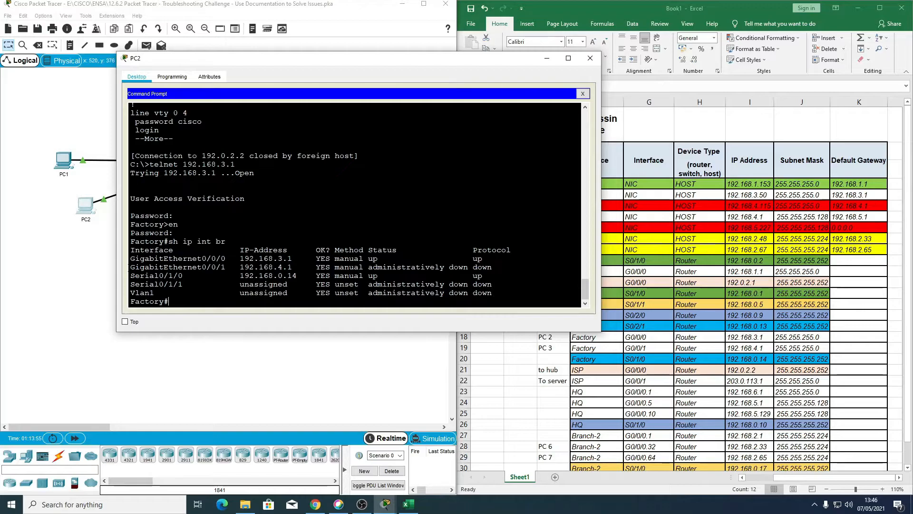
Step: Examine the IP address, status and protocol of GigabitEthernet0/0/1 in the Factory interface summary
left_click_drag(130, 267, 292, 266)
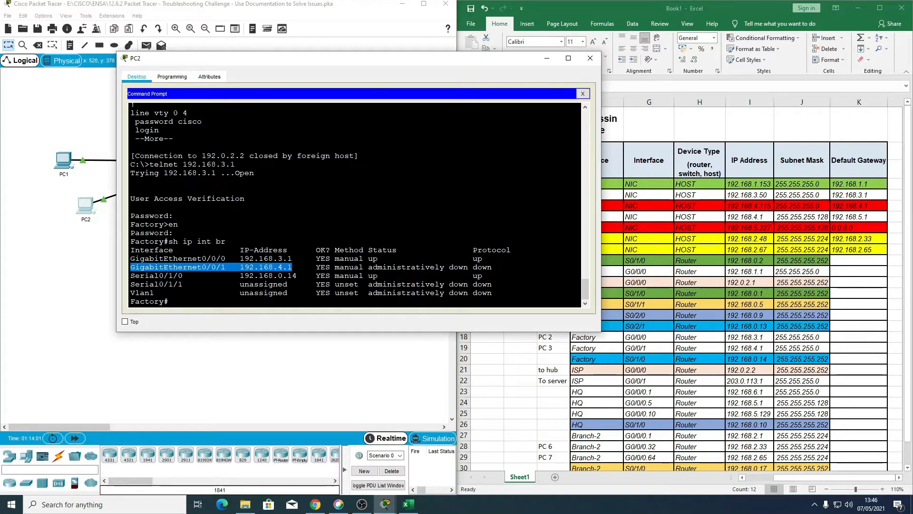
left_click_drag(312, 267, 496, 267)
left_click(473, 267)
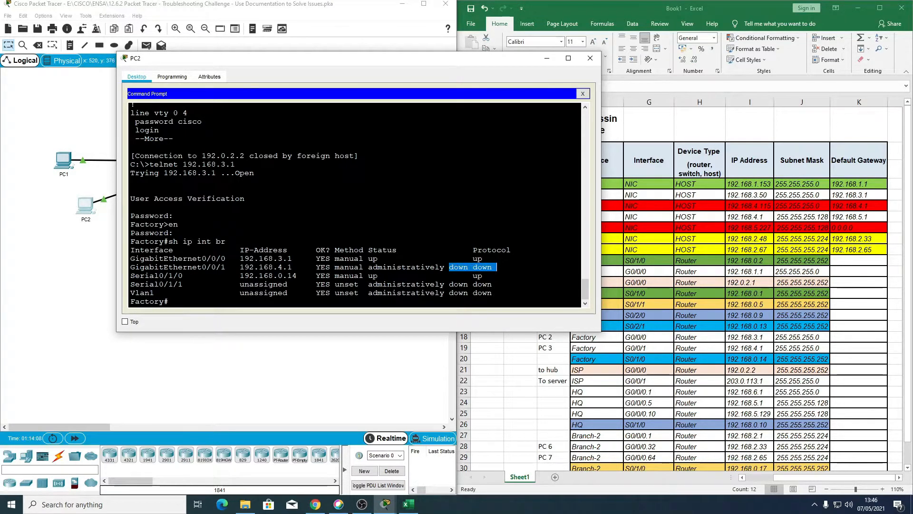
left_click_drag(236, 268, 496, 267)
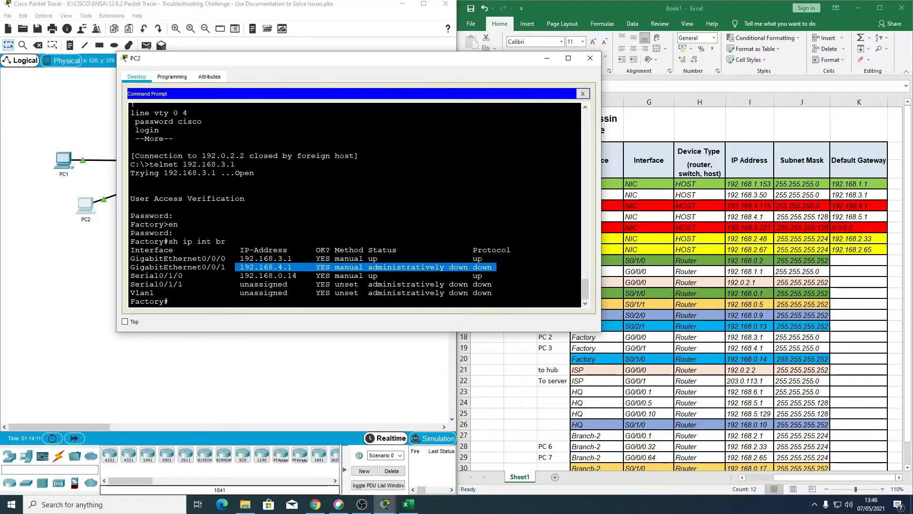
Step: Enable GigabitEthernet0/0/1 on the Factory router with conf t, int g0/0/1 and no sh
left_click(283, 306)
type("con")
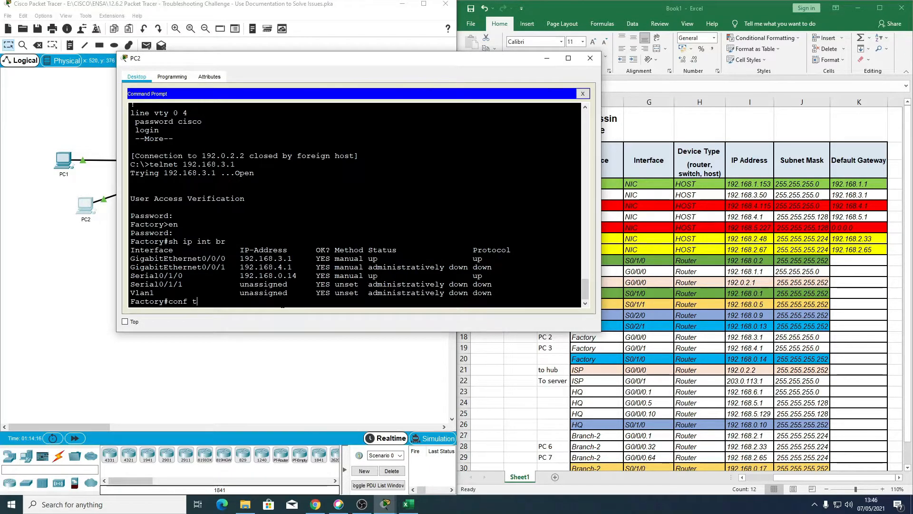
type("f t")
key("Return")
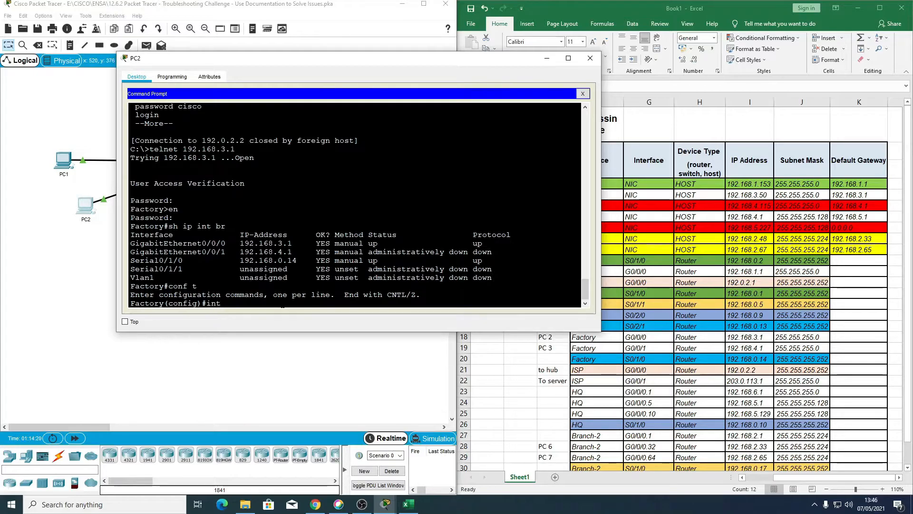
left_click_drag(130, 252, 497, 252)
type("g0/0/1")
key("Return")
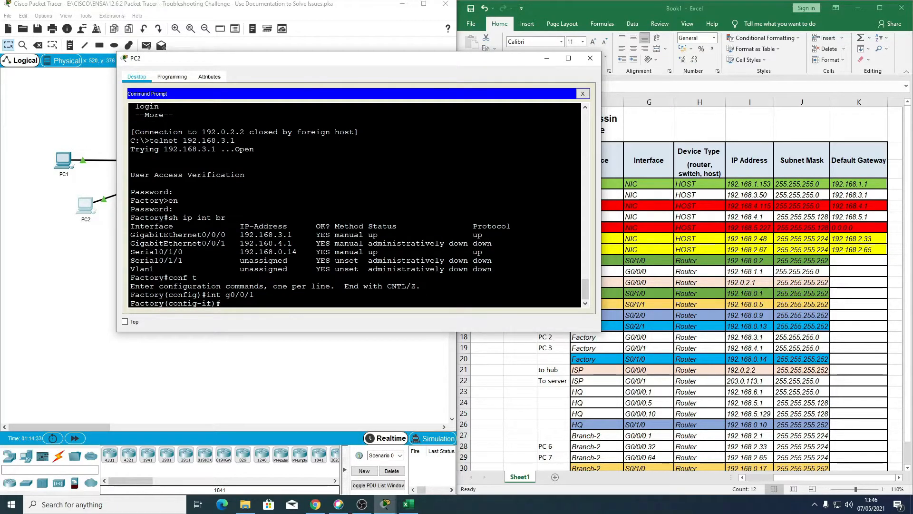
type("no sh")
key("Return")
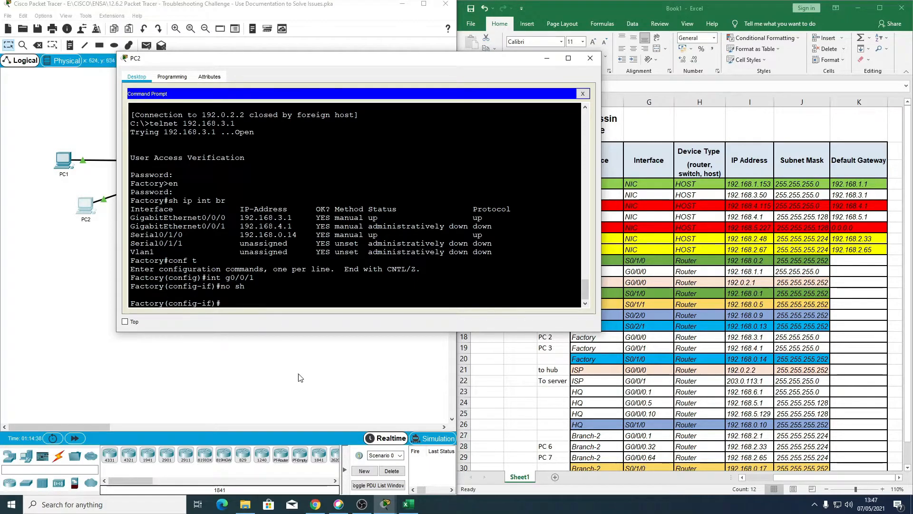
Step: Check the completion percentage in the PT Activity window, minimise it and close the PC2 window
left_click(386, 504)
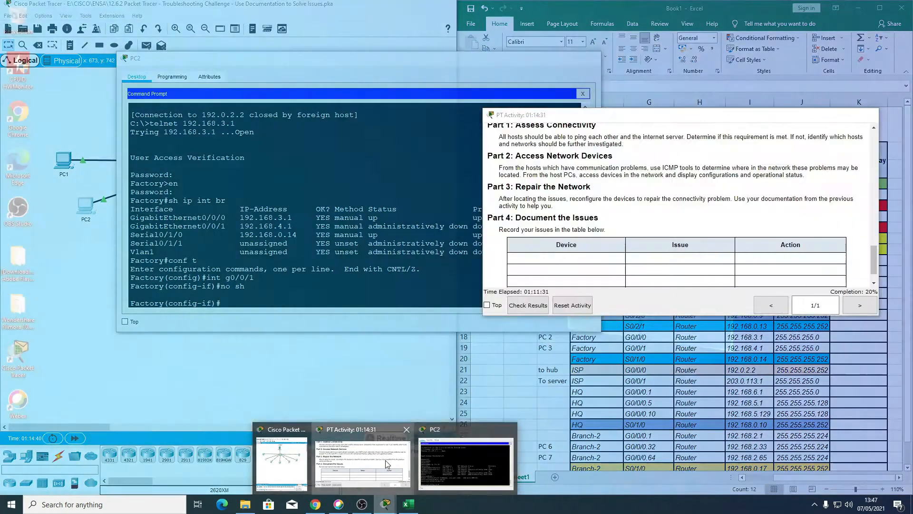
left_click(386, 461)
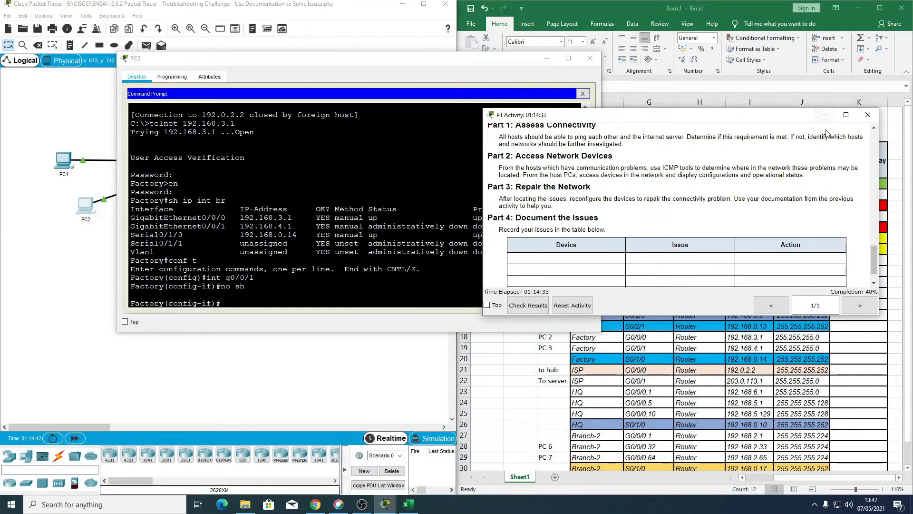
left_click(825, 115)
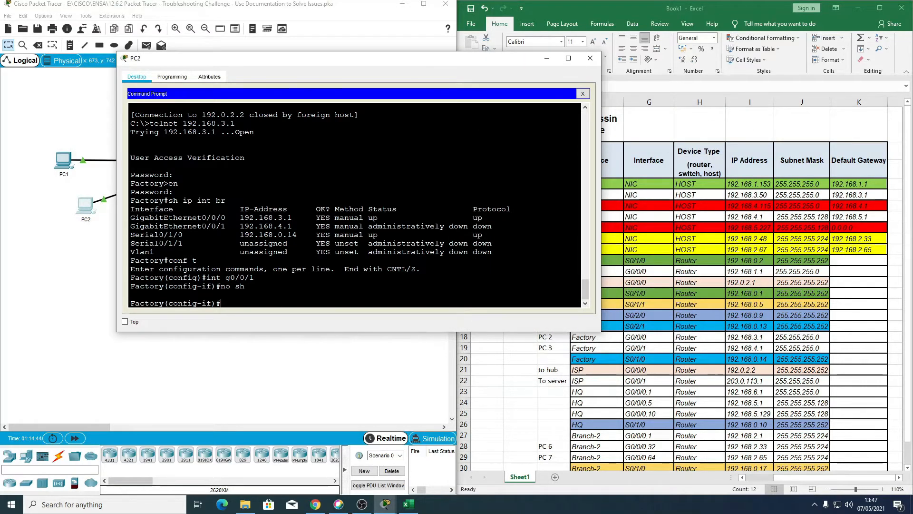
left_click(590, 58)
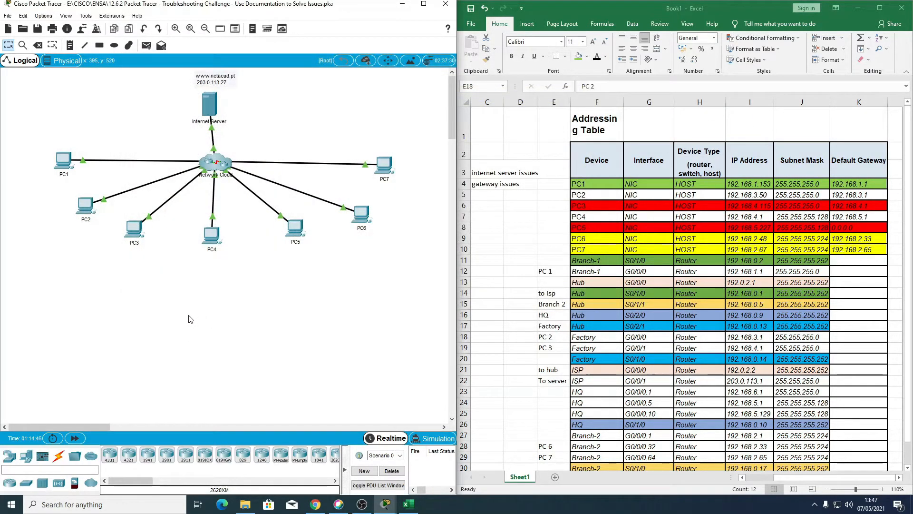
Step: Ping the gateway 192.168.4.1 from PC3's Command Prompt and interrupt the ping
left_click(137, 242)
left_click(542, 167)
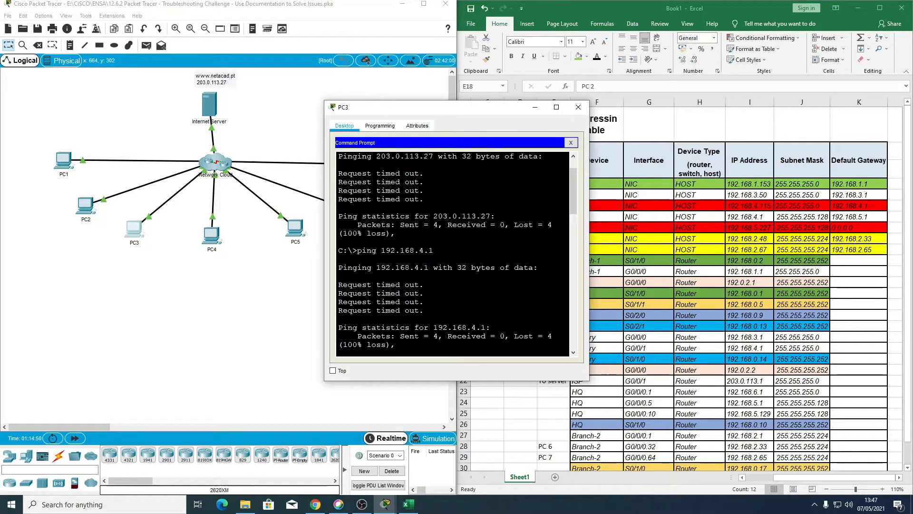
scroll(414, 304, "down", 17)
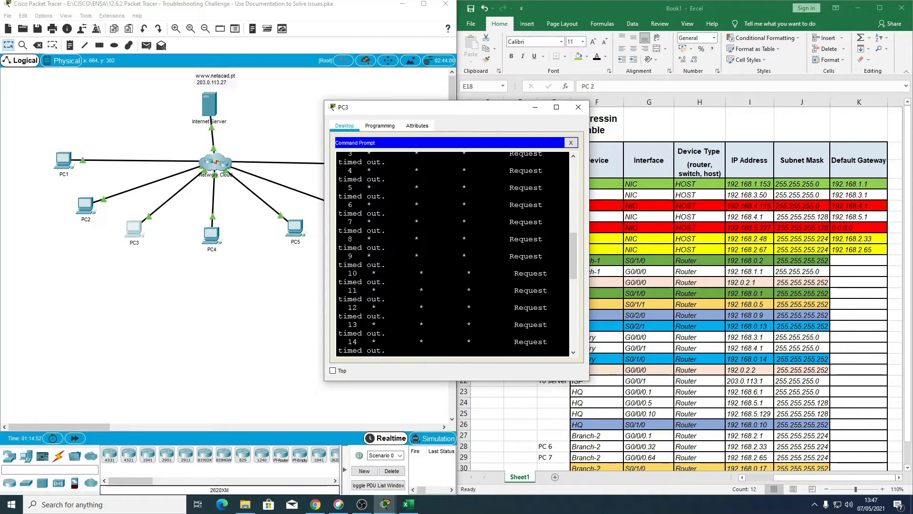
scroll(454, 254, "down", 4)
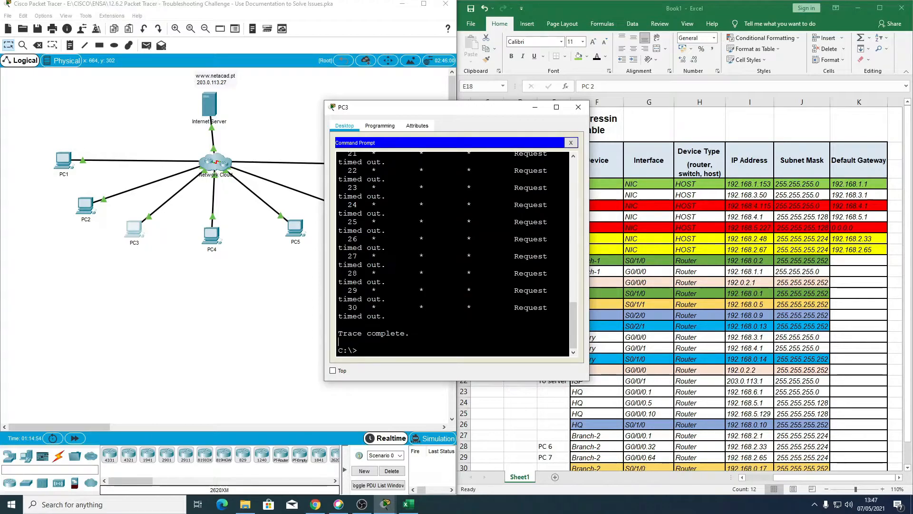
key("Up")
key("Up")
key("Return")
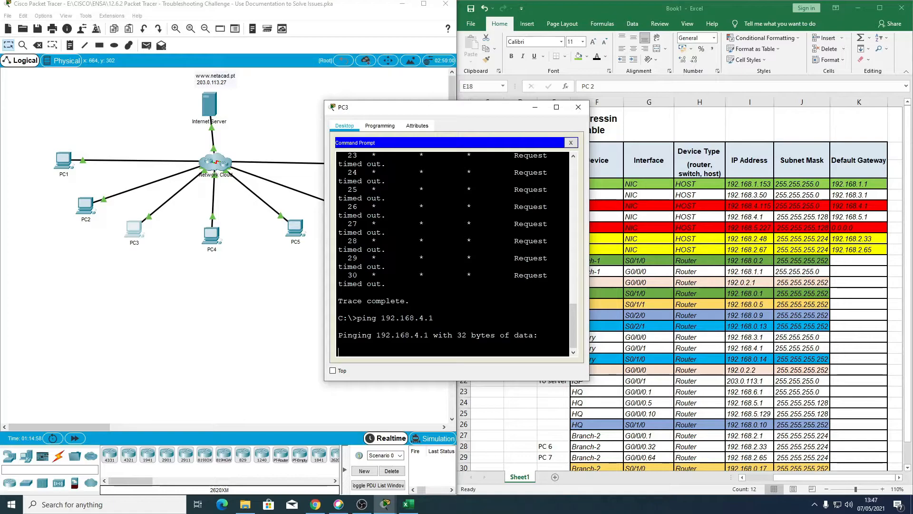
key("ctrl+c")
Step: Start a tracert to 203.0.113.27 from PC3 and interrupt it
key("Up")
key("Up")
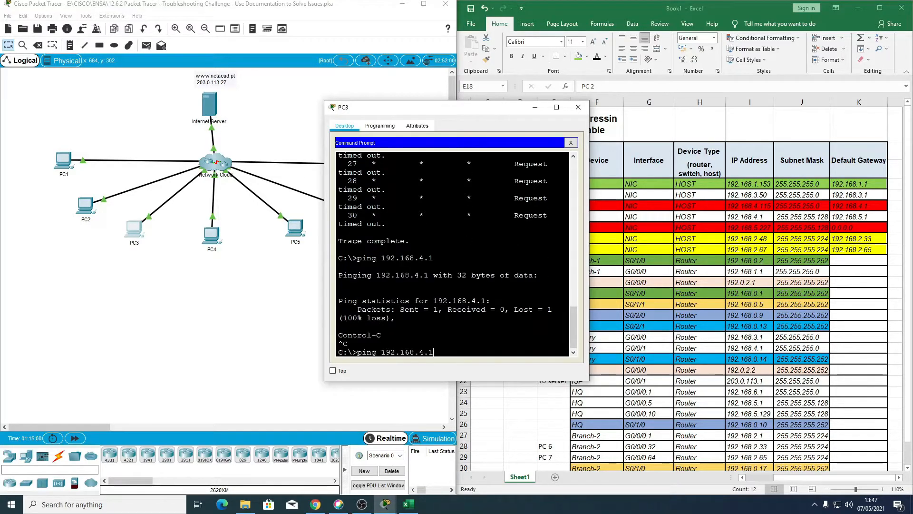
key("Return")
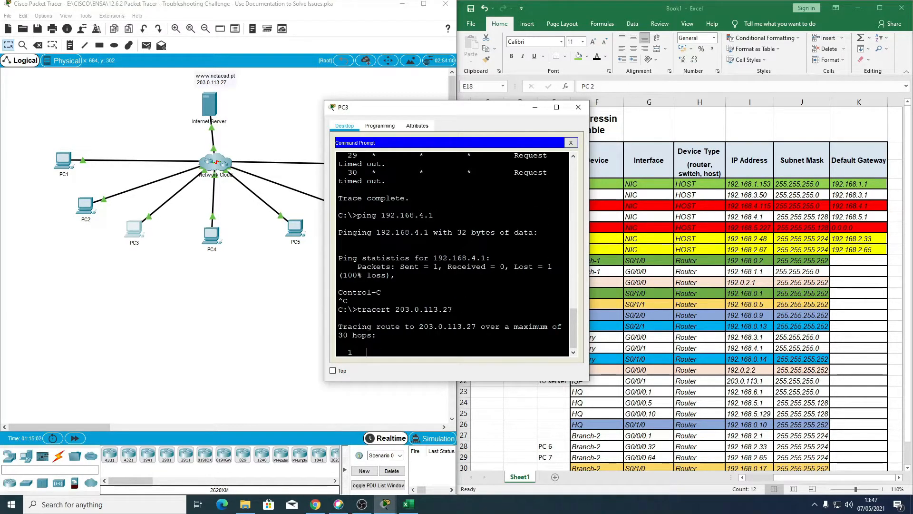
key("ctrl+c")
Step: Retry the ping from PC3 to its gateway 192.168.4.1 and interrupt it
key("Up")
key("Up")
Step: Ping the Internet Server at 203.0.113.27 from PC3 and close the PC3 window
key("Up")
key("Return")
key("ctrl+c")
key("Up")
key("Up")
key("Up")
key("Up")
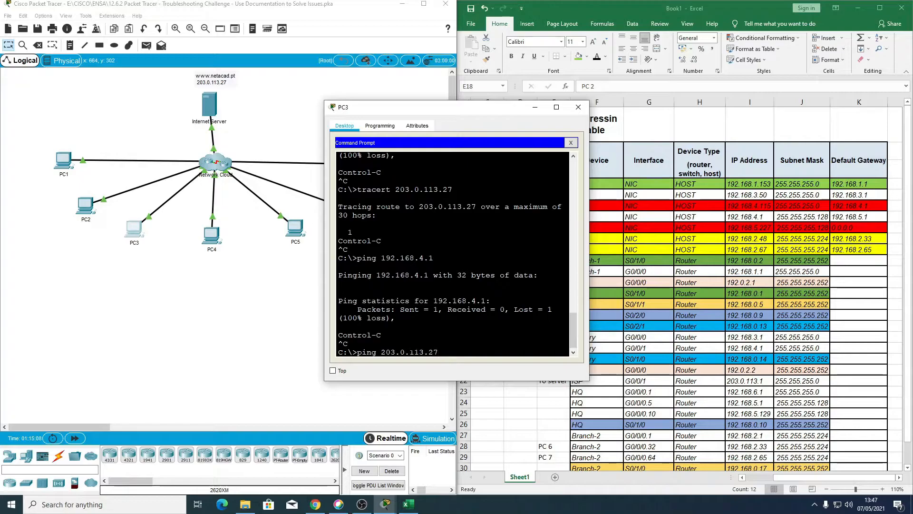
key("Return")
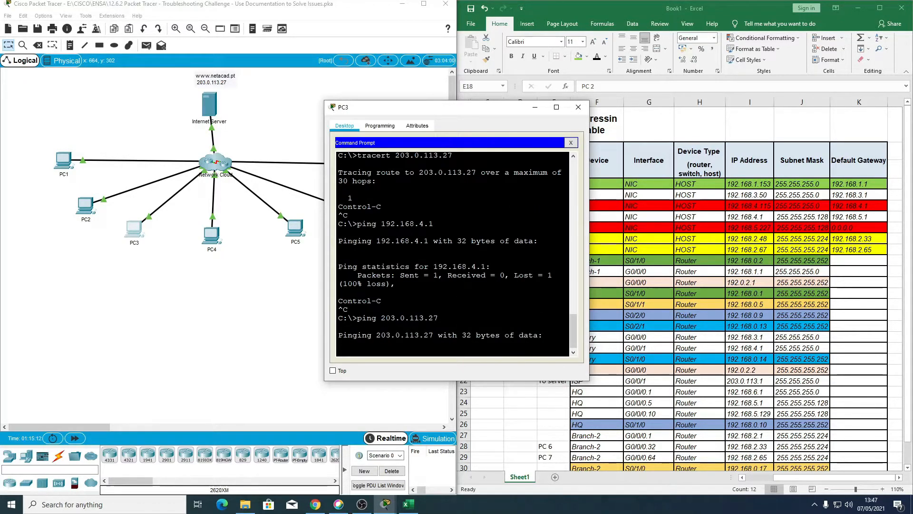
left_click(588, 114)
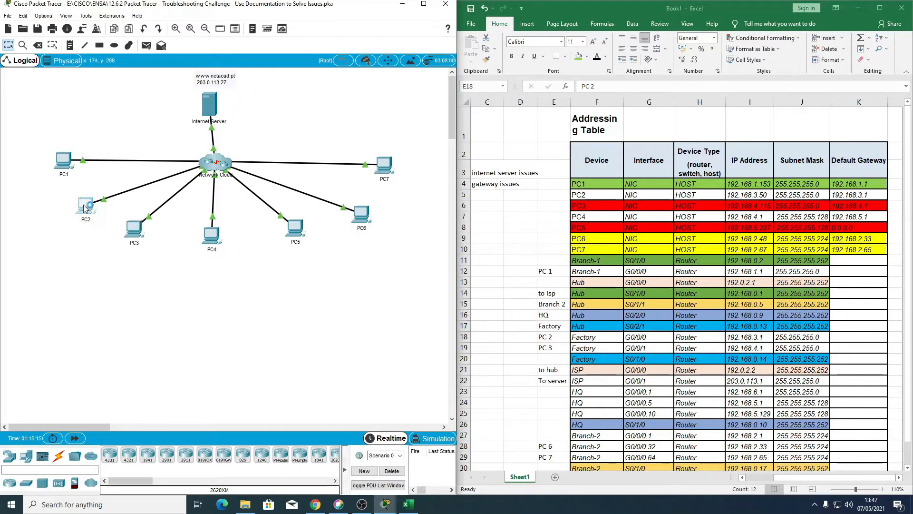
Step: Leave interface configuration in PC2's Factory session, recheck the interfaces with sh ip int br in a widened window, and close PC2
left_click(85, 206)
left_click(533, 162)
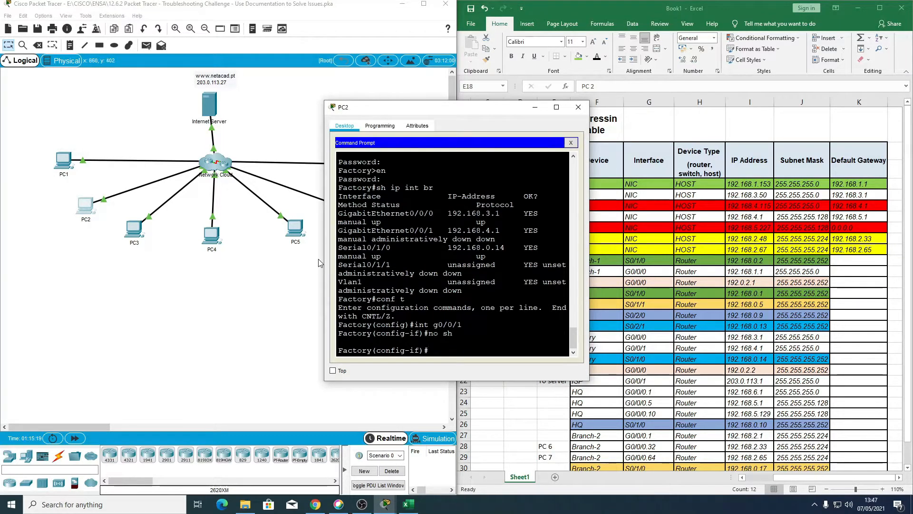
left_click_drag(323, 256, 149, 244)
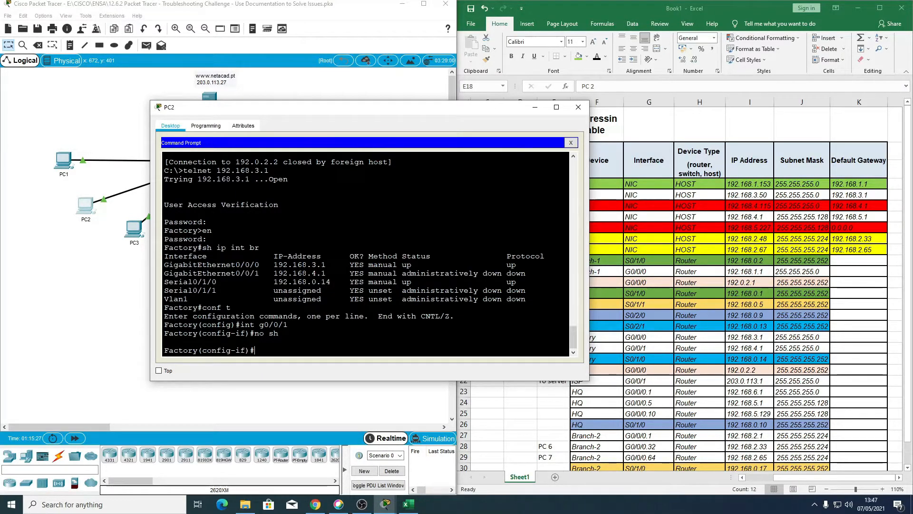
key("ctrl+z")
type("en")
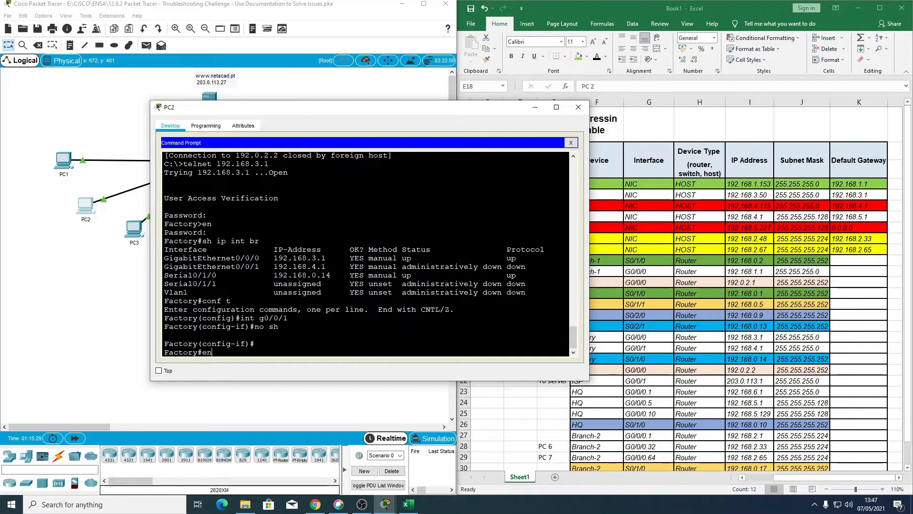
key("Down")
key("Return")
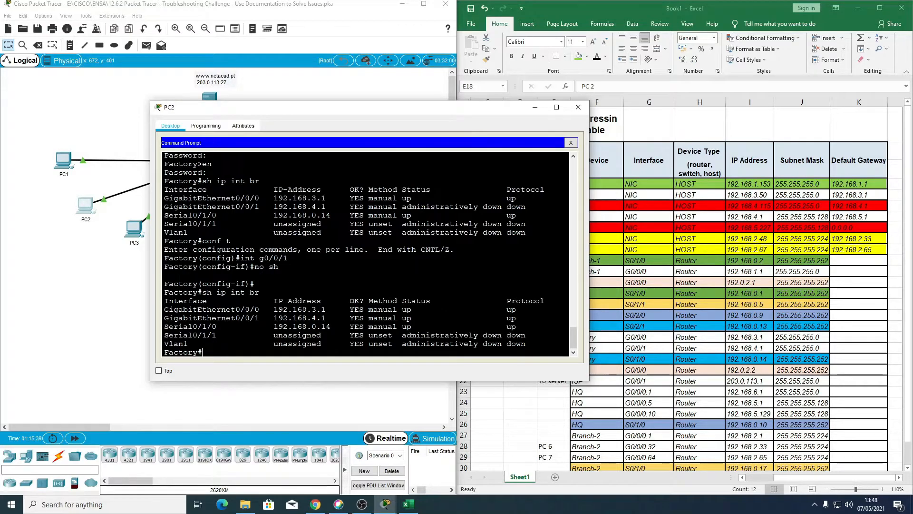
left_click(588, 109)
Step: Review the default gateway and DNS server in PC3's IP Configuration, moving its window clear of the topology
left_click(134, 229)
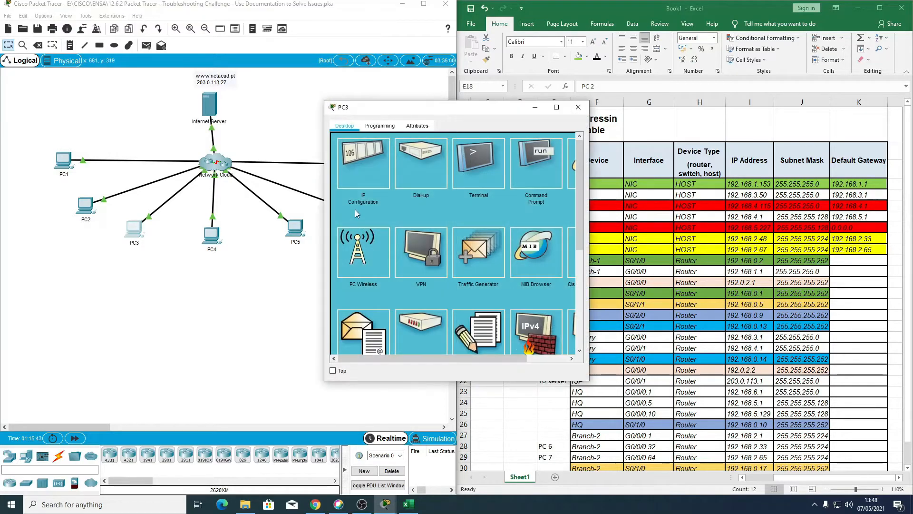
left_click(366, 159)
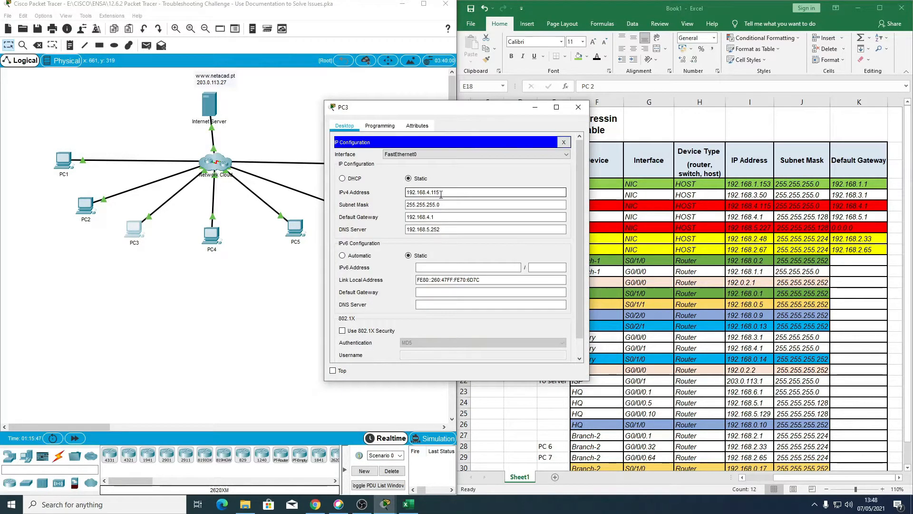
left_click(441, 229)
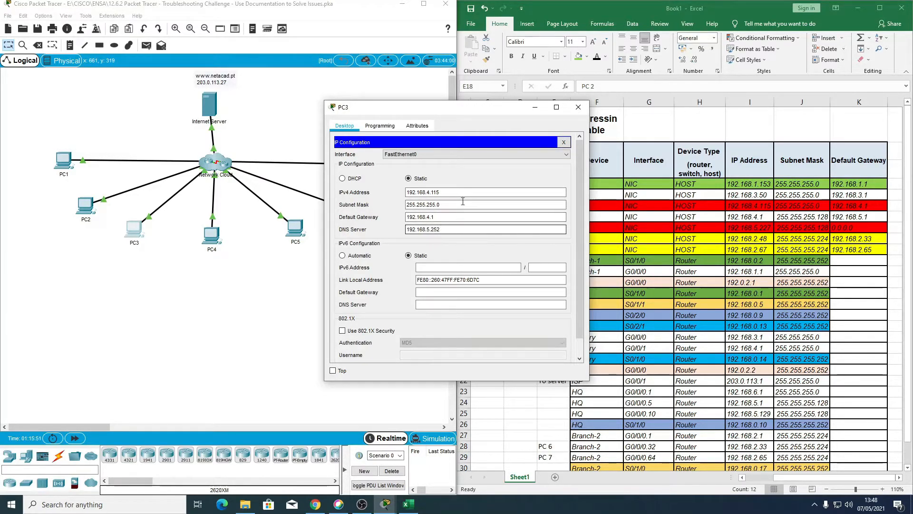
left_click_drag(502, 110, 635, 109)
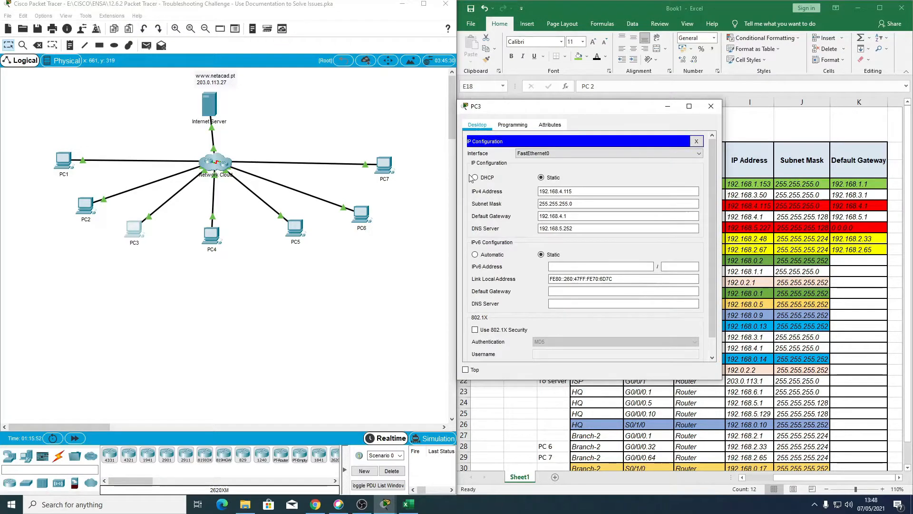
Step: Compare the DNS server settings in PC4's and PC1's IP Configuration with those of PC3
left_click(210, 233)
left_click(367, 166)
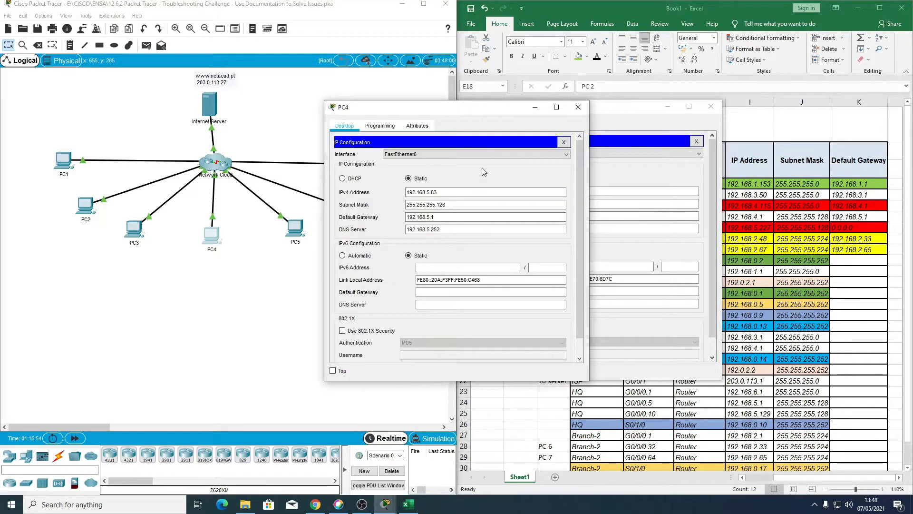
left_click(578, 107)
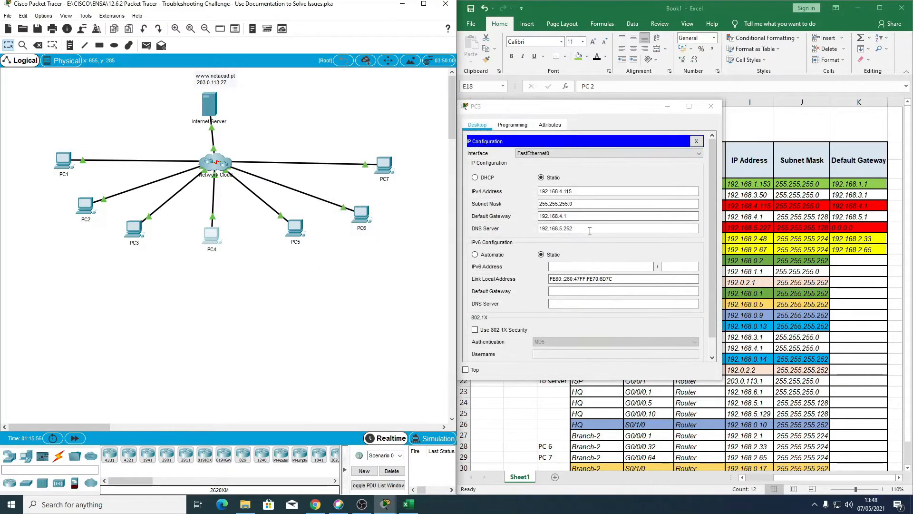
left_click(62, 162)
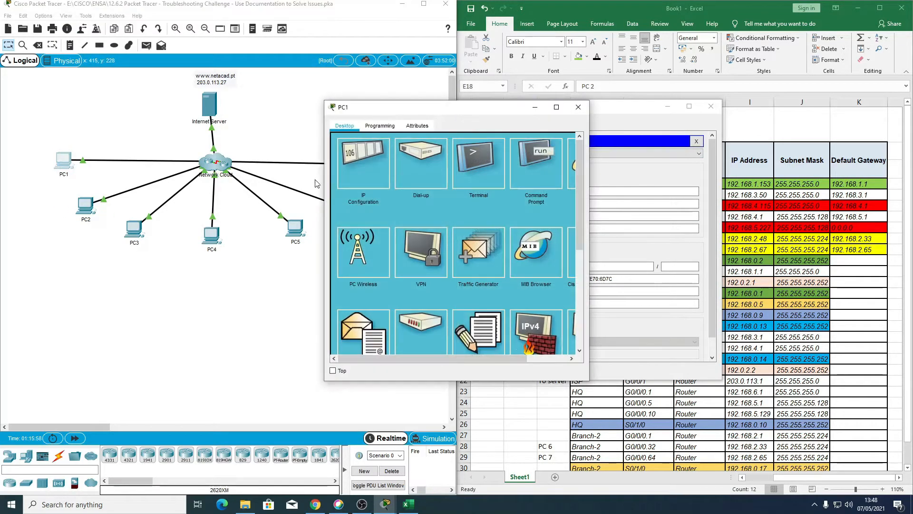
left_click(362, 174)
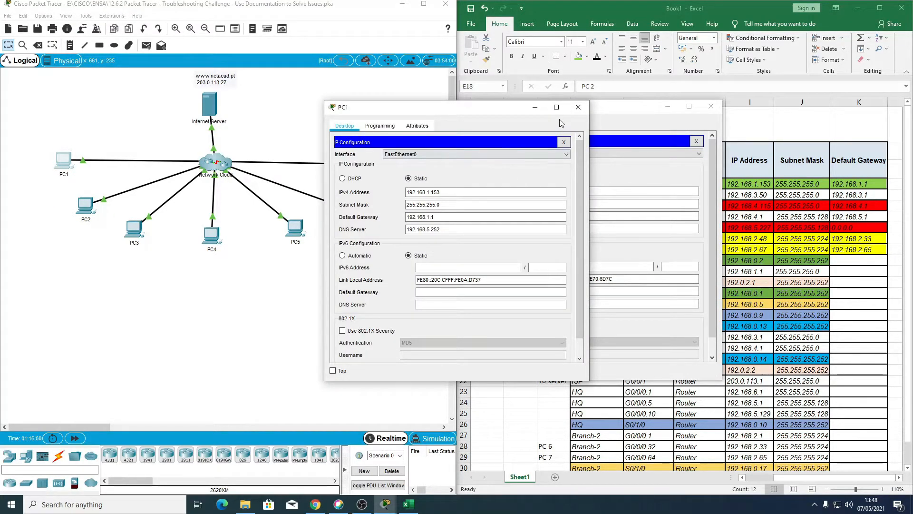
left_click(578, 106)
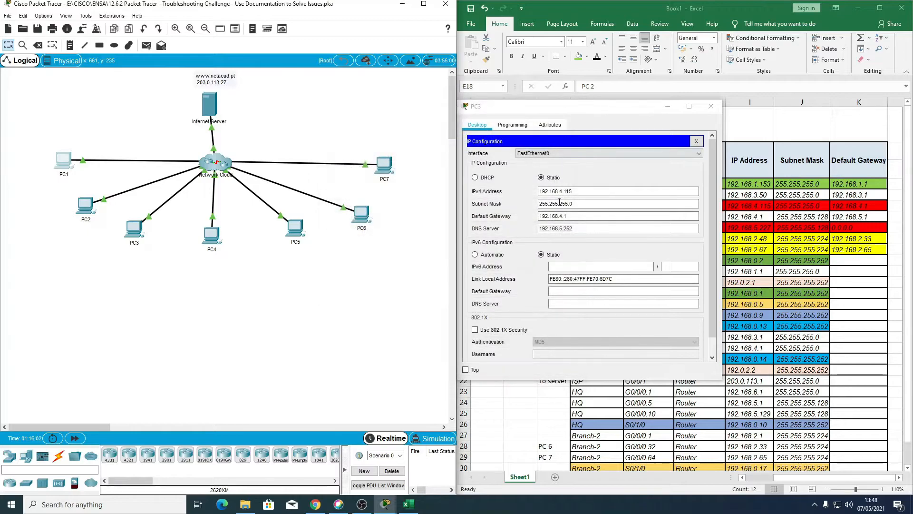
left_click(584, 228)
double_click(583, 227)
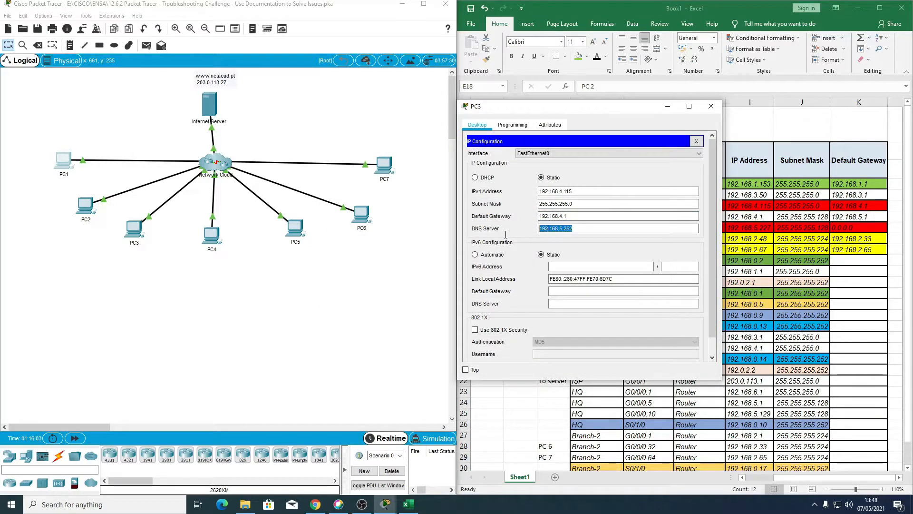
left_click(583, 217)
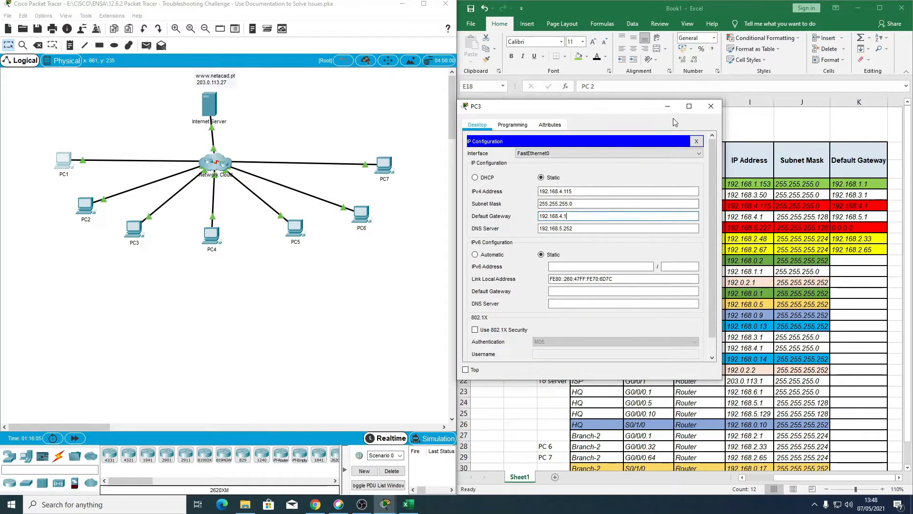
Step: Return to PC3's Command Prompt and repeat the ping to the Internet Server at 203.0.113.27
left_click(696, 142)
left_click(669, 162)
scroll(585, 252, "down", 10)
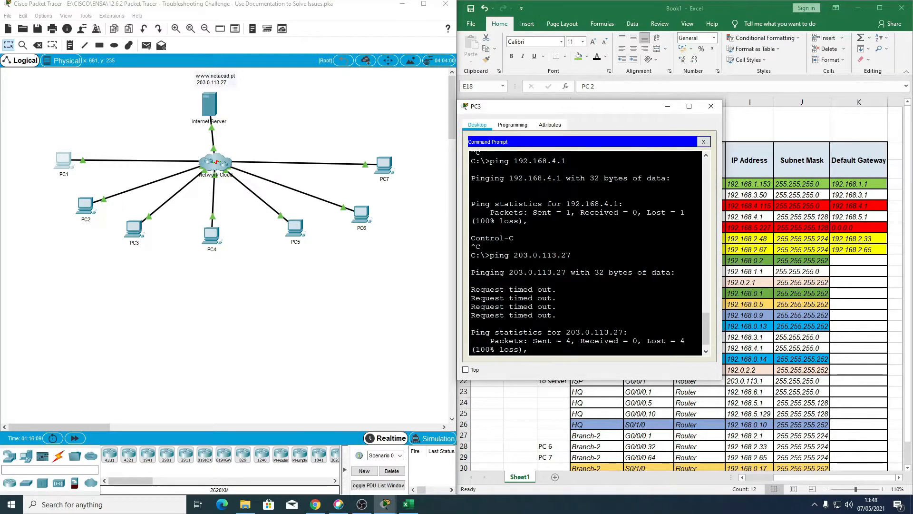
scroll(585, 252, "down", 1)
key("Up")
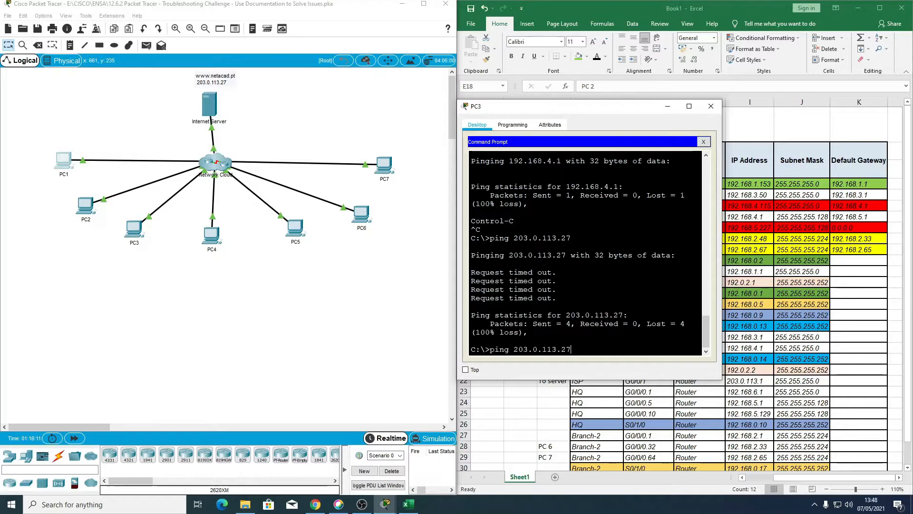
key("Return")
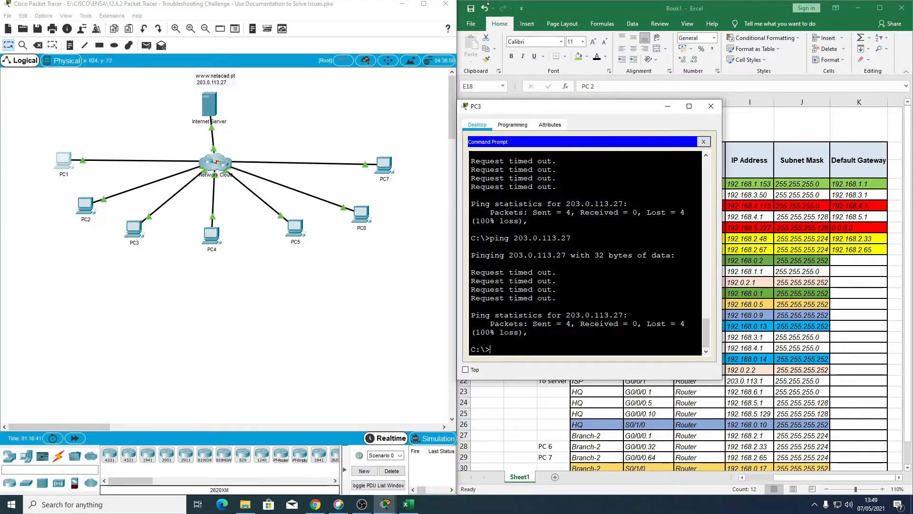
Step: Close PC3 and display Factory's full running configuration with sh ru from PC2's Command Prompt
left_click(711, 106)
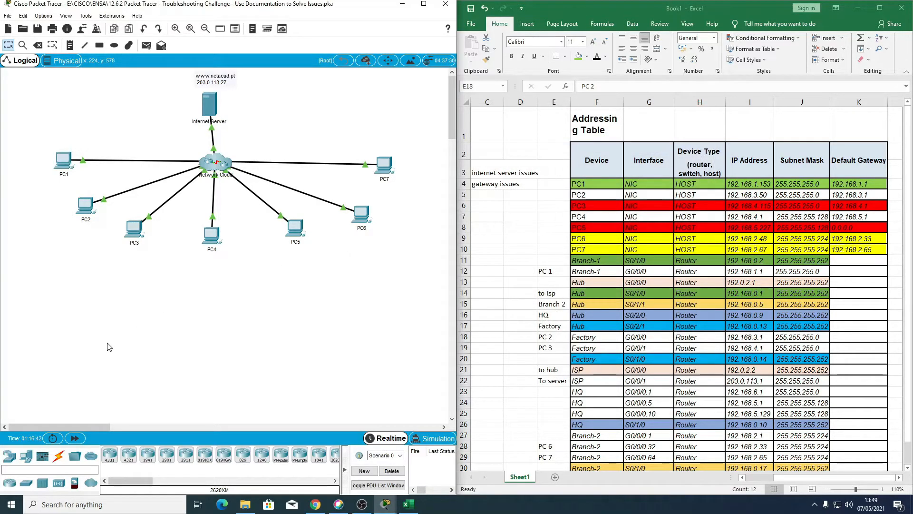
left_click(85, 207)
left_click(528, 184)
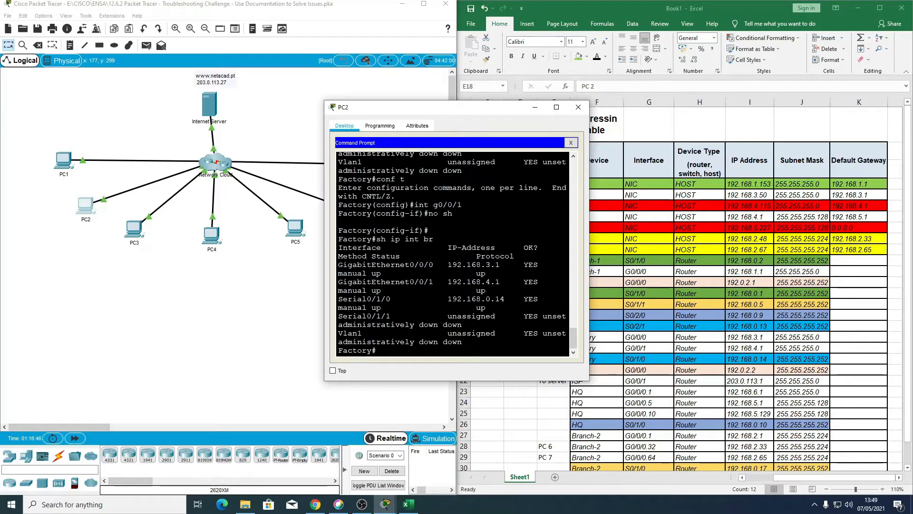
type("sh ru")
key("Return")
key("space")
key("space")
key("space")
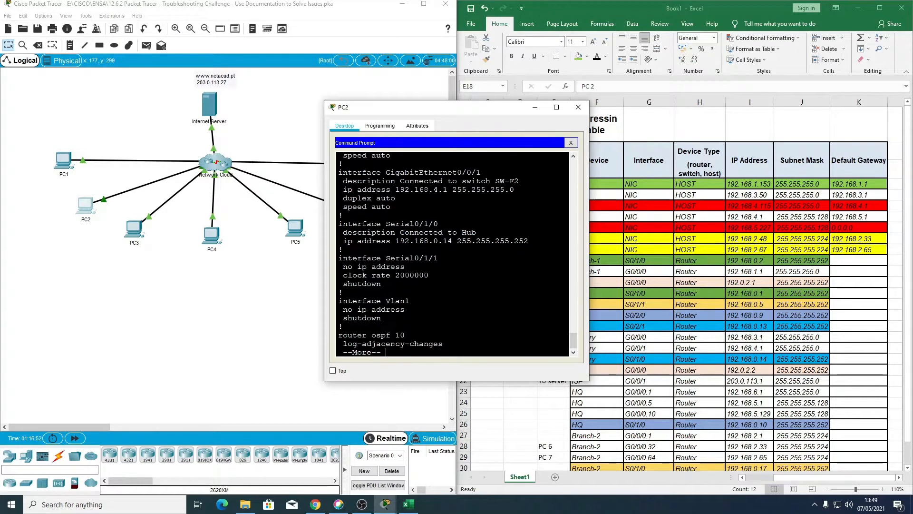
key("Return")
key("Return")
key("Return")
key("Return")
key("Return")
key("Return")
key("Return")
key("Return")
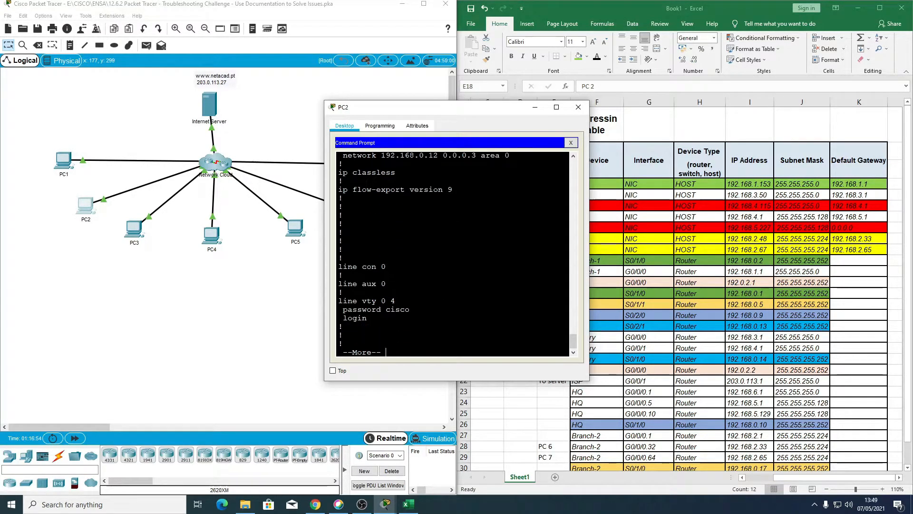
key("Return")
key("Return")
key("Return")
key("Return")
key("Return")
key("Return")
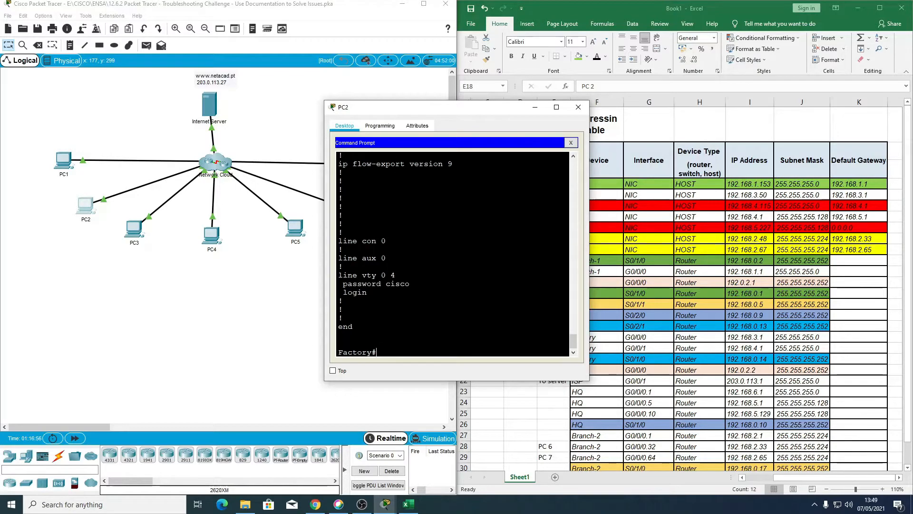
Step: Examine the interface and router ospf 10 network statements in Factory's running configuration, then return to the prompt
scroll(451, 255, "up", 5)
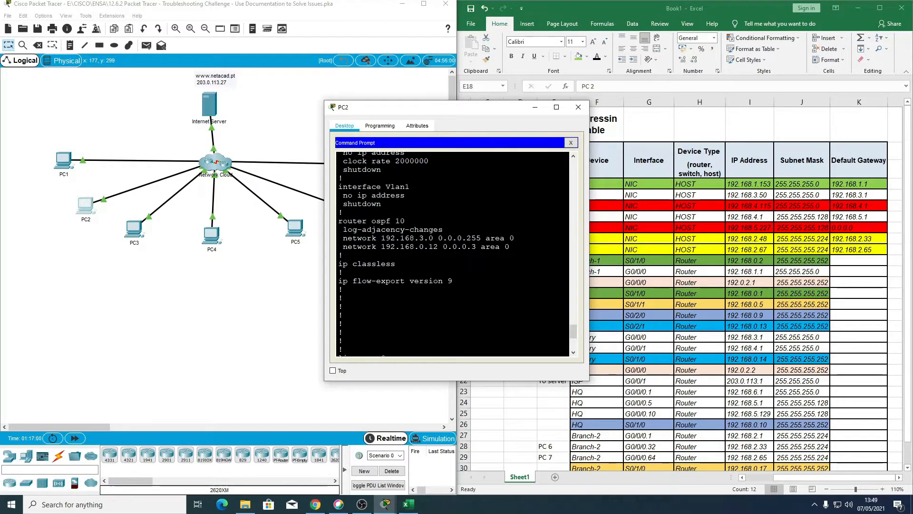
scroll(451, 254, "up", 1)
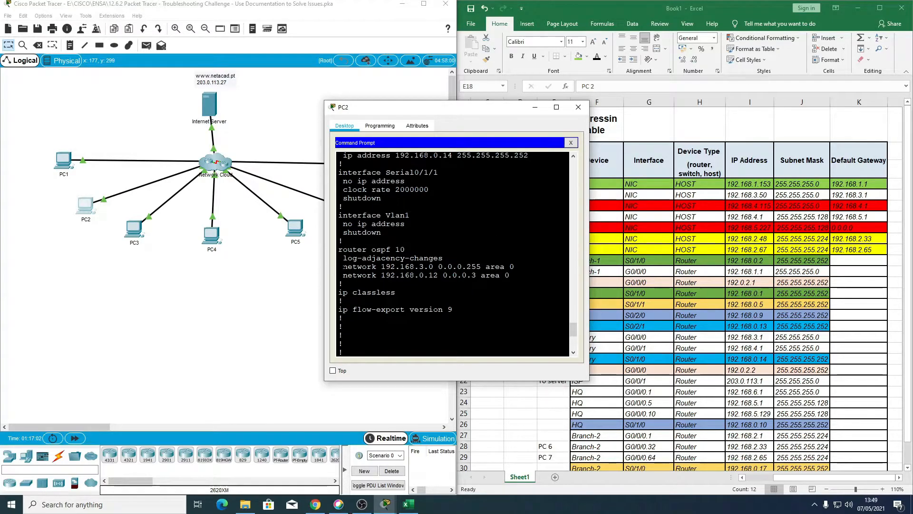
scroll(458, 254, "up", 1)
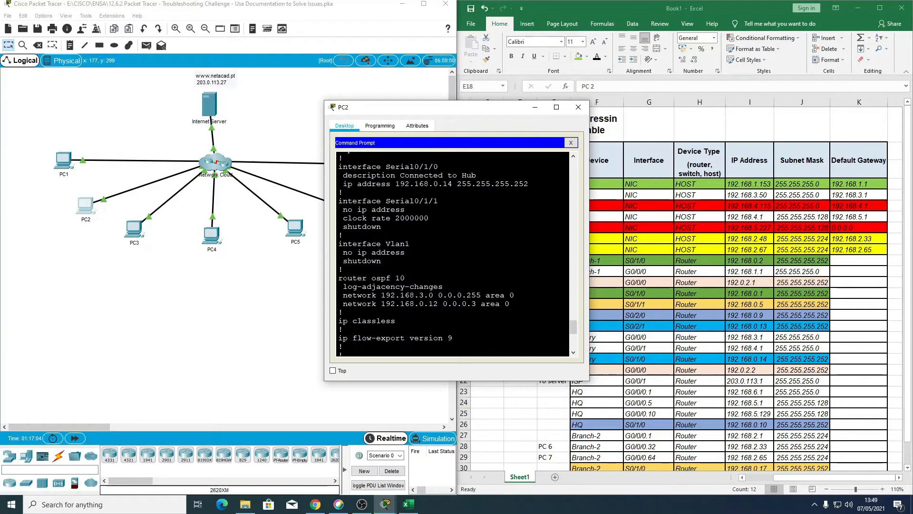
scroll(452, 254, "up", 1)
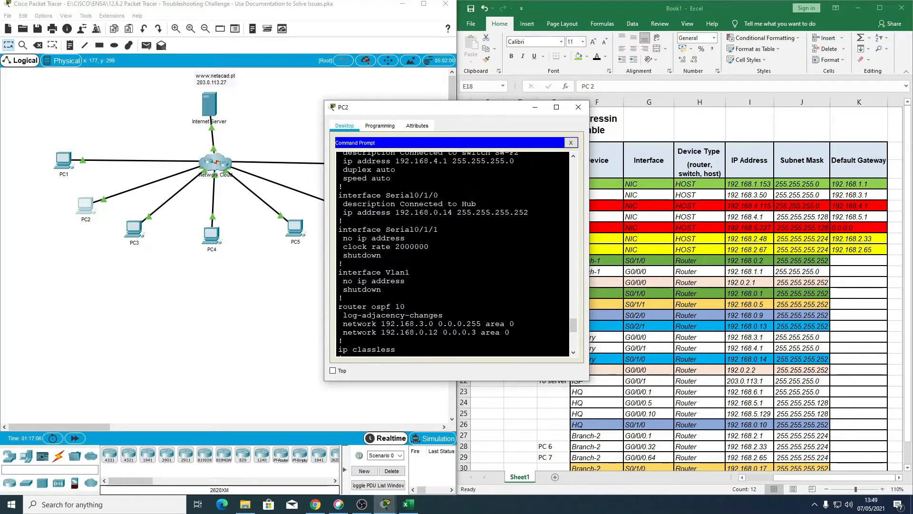
scroll(452, 255, "up", 1)
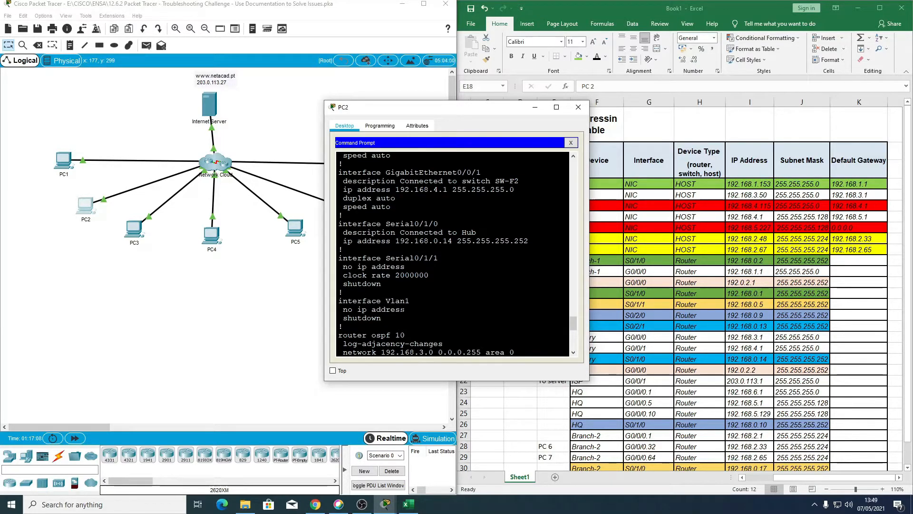
scroll(452, 254, "down", 1)
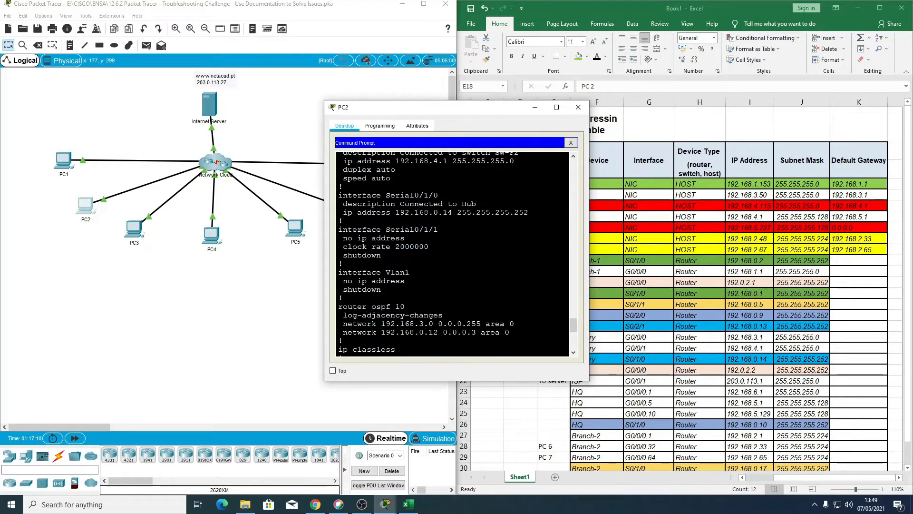
scroll(452, 255, "down", 1)
scroll(452, 255, "down", 1)
key("Return")
key("Return")
key("Return")
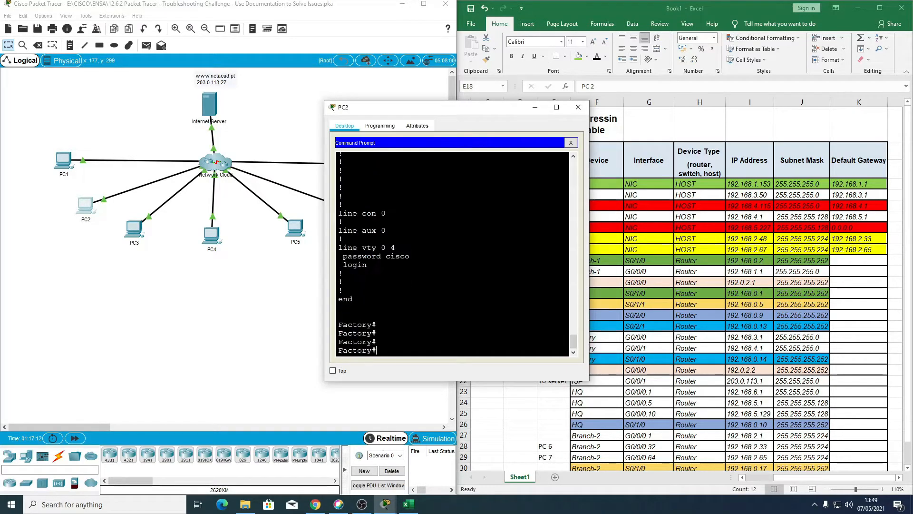
Step: List Factory's OSPF routes with sh ip route ospf and widen and reposition the PC2 window
type("sh ip ro")
key("Tab")
type("osp")
key("Tab")
key("Return")
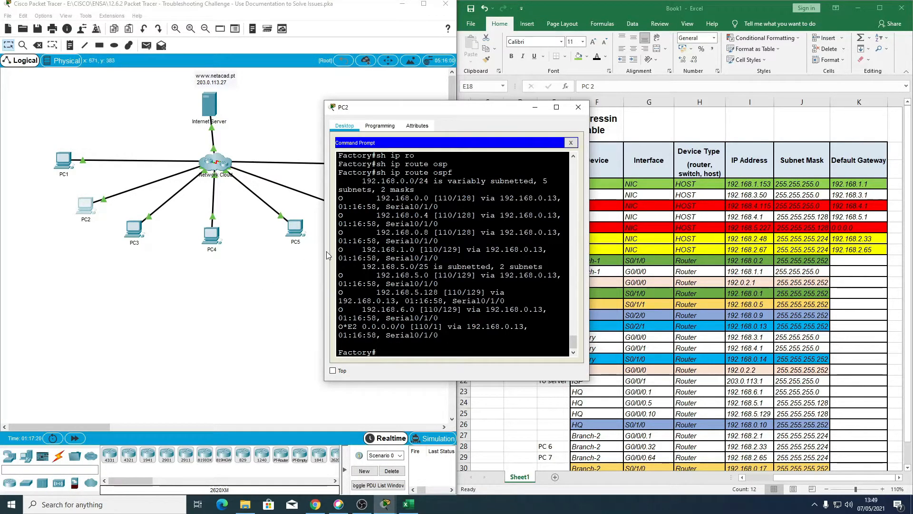
left_click_drag(324, 251, 97, 244)
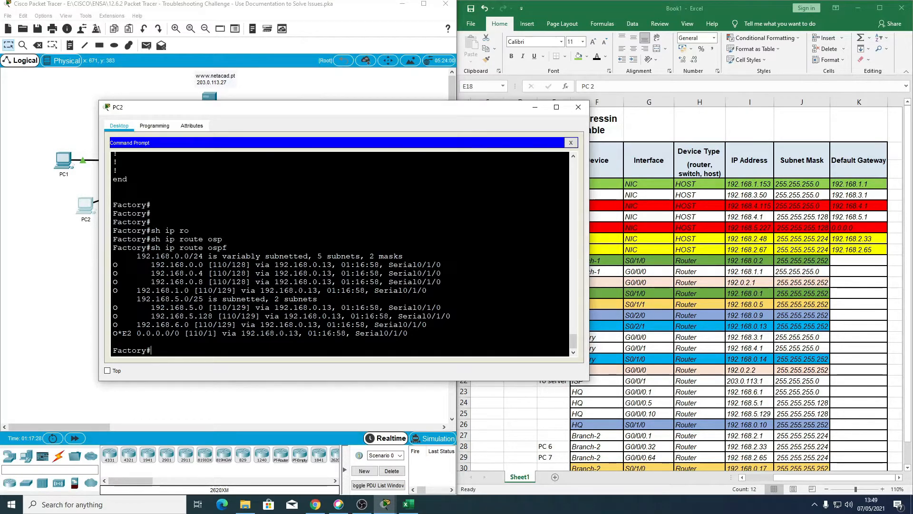
left_click_drag(240, 124, 358, 98)
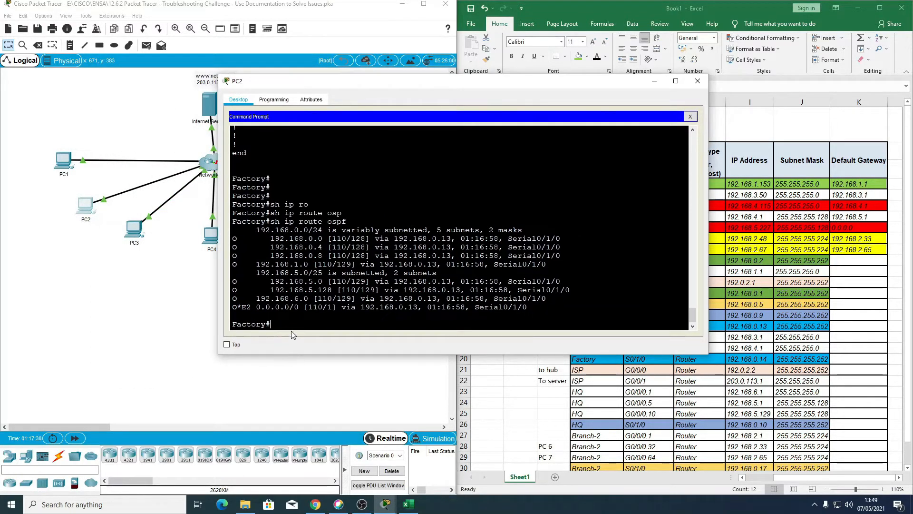
Step: Enter global configuration on Factory and open router ospf 10, checking the process ID in the displayed running configuration
type("conf t")
key("Return")
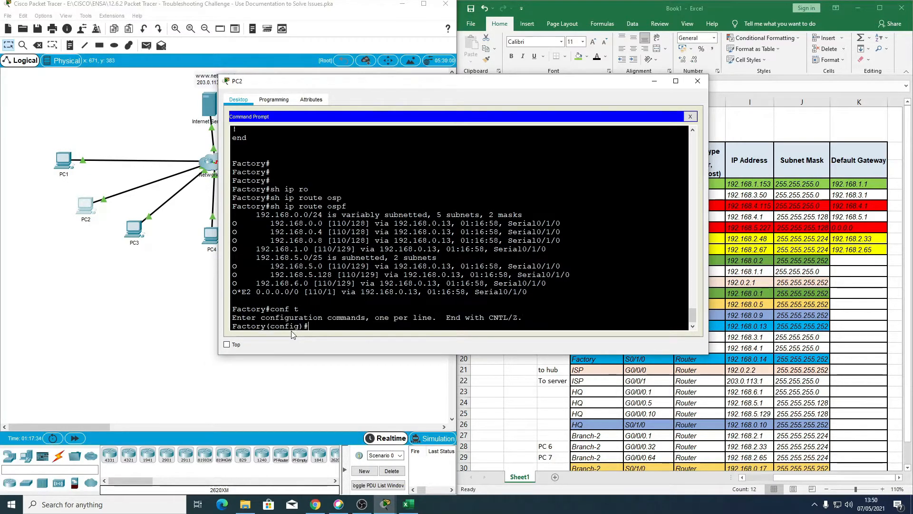
type("ro")
key("Tab")
type("osp")
key("Tab")
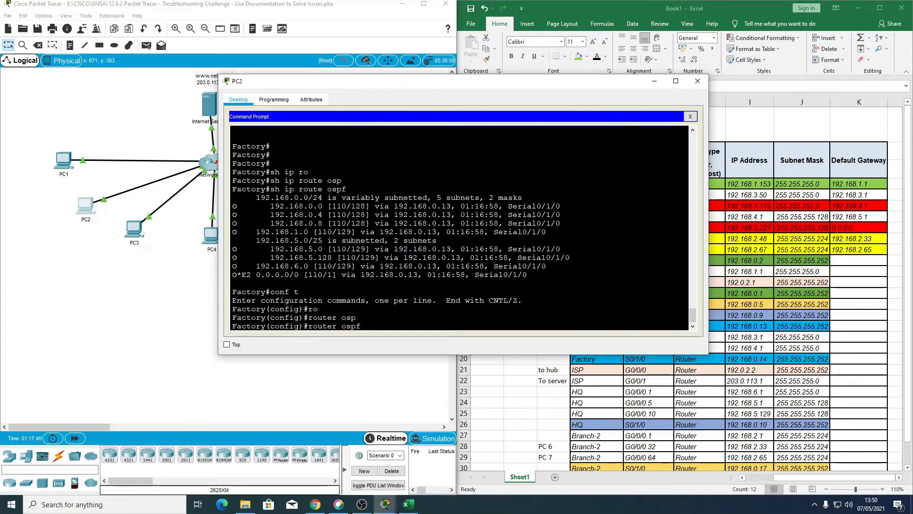
scroll(459, 228, "up", 10)
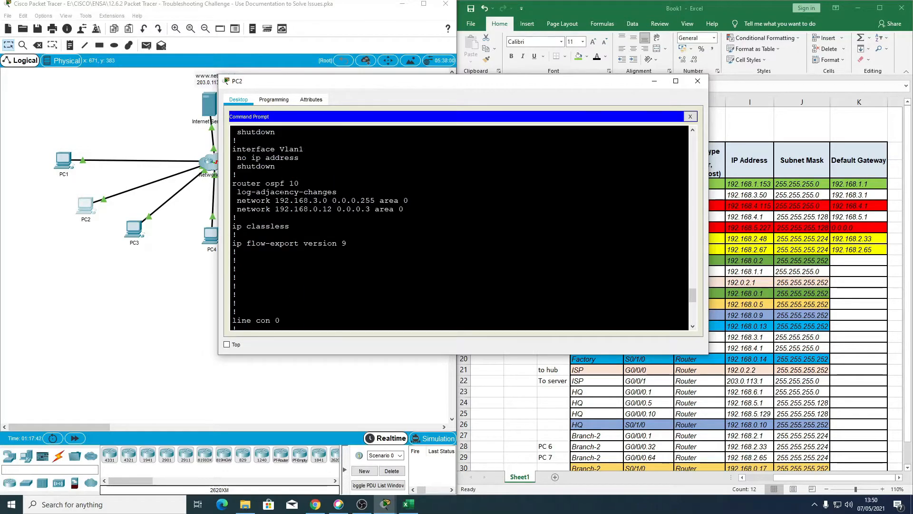
left_click_drag(247, 183, 300, 184)
scroll(300, 184, "down", 10)
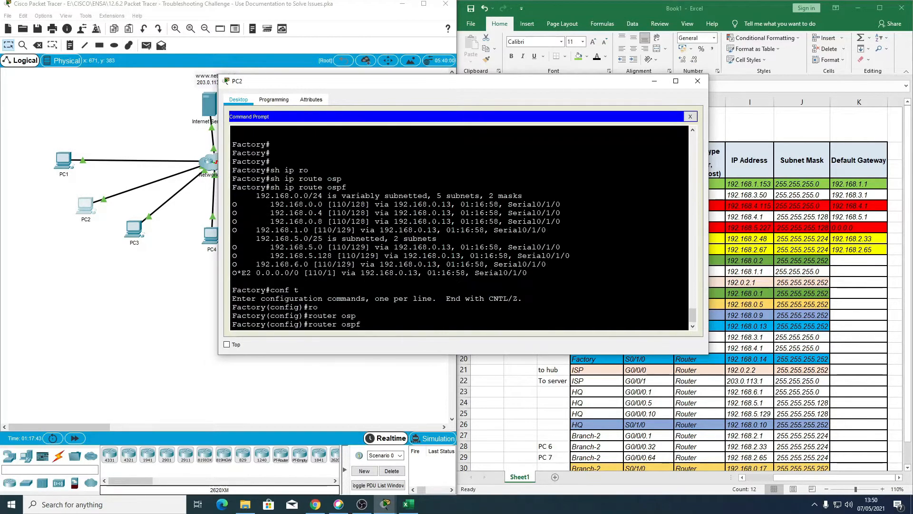
type("10")
key("Return")
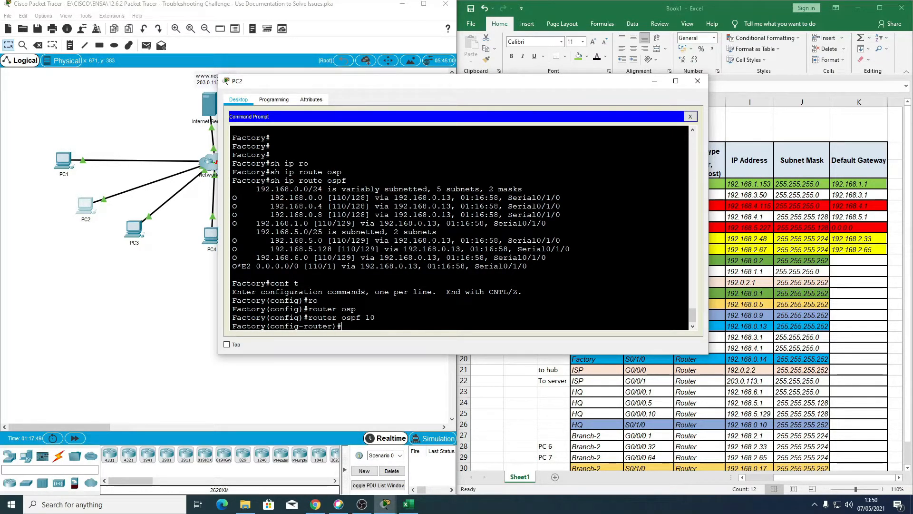
Step: Try to add the LAN to Factory's OSPF process by entering 192.168.4.0 0.0.0.255 area 0
type("192.168.4.0 0.0.0.255 are")
left_click_drag(390, 326, 377, 317)
left_click(461, 327)
type("a 0")
key("Return")
Step: Reissue the recalled OSPF statement with the missing keyword as network 192.168.4.0 0.0.0.255 area 0
key("Up")
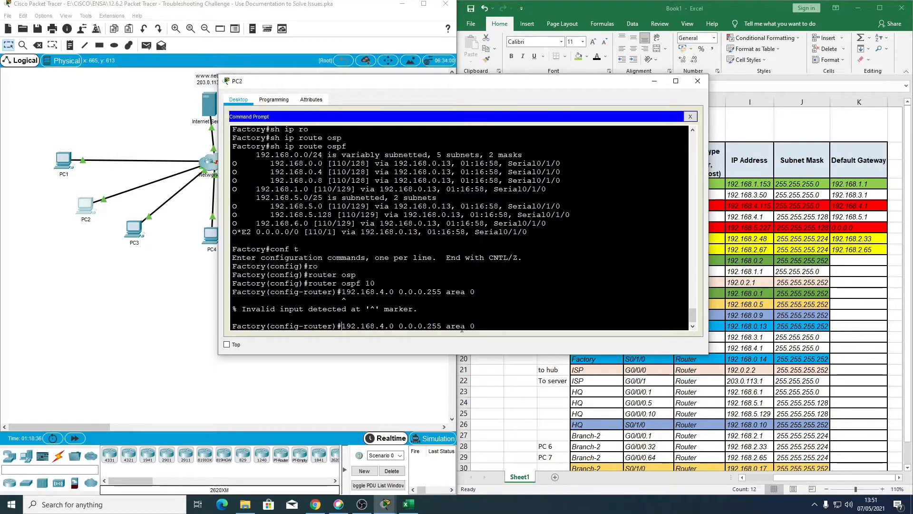
type("networl")
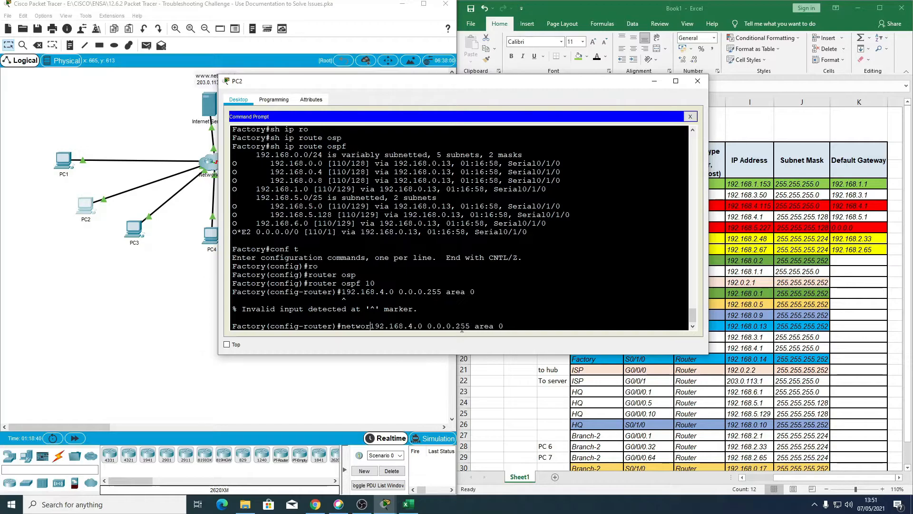
key("BackSpace")
type("k")
key("Return")
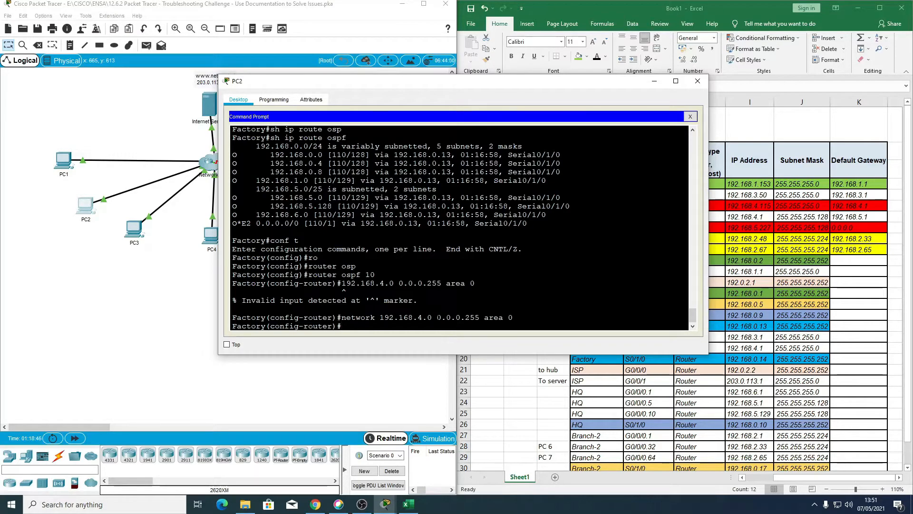
left_click_drag(437, 317, 513, 317)
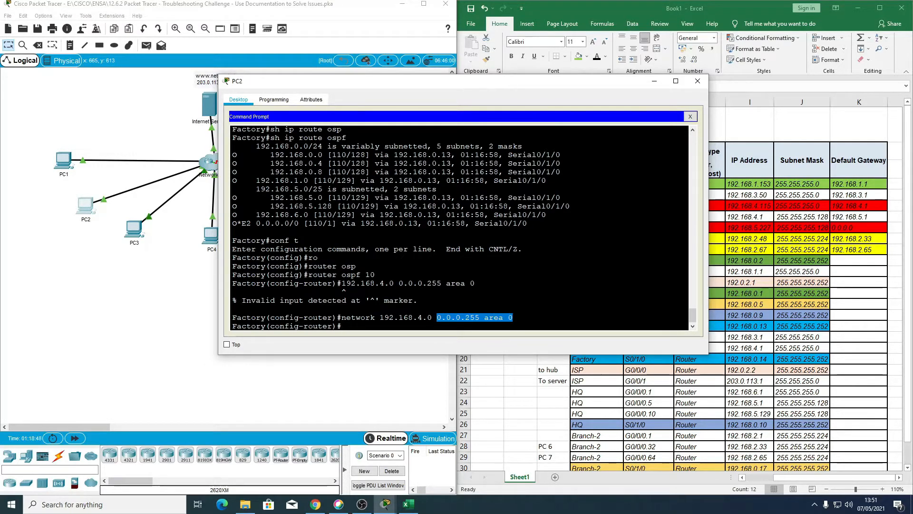
scroll(514, 318, "down", 2)
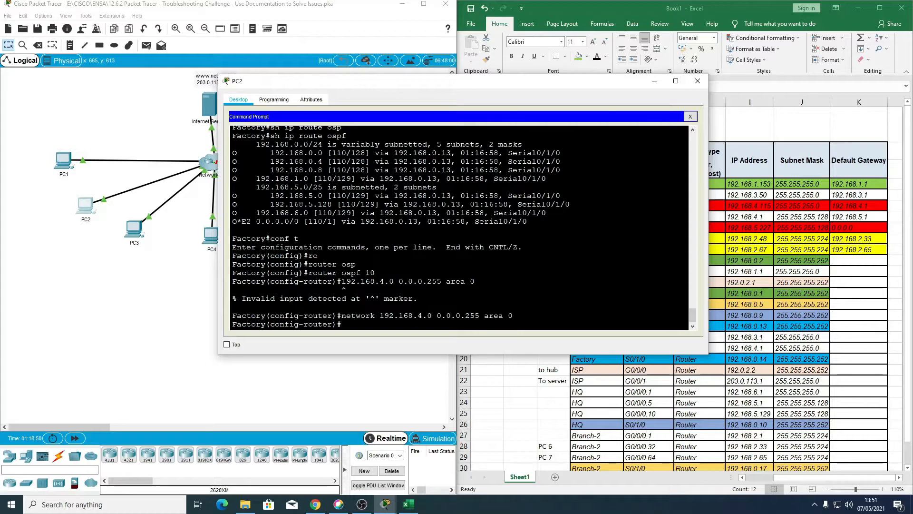
Step: Close PC2, repeat the ping to 203.0.113.27 from PC3's Command Prompt, and close PC3
left_click(698, 81)
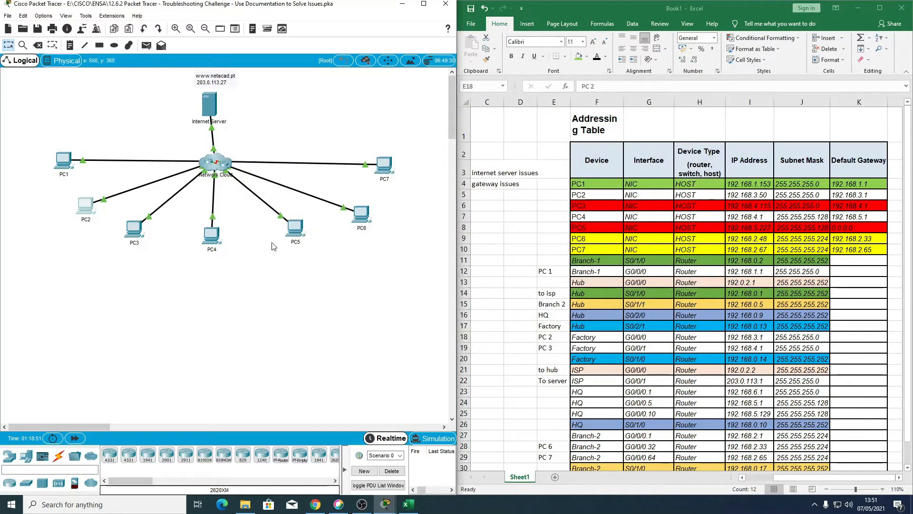
left_click(134, 229)
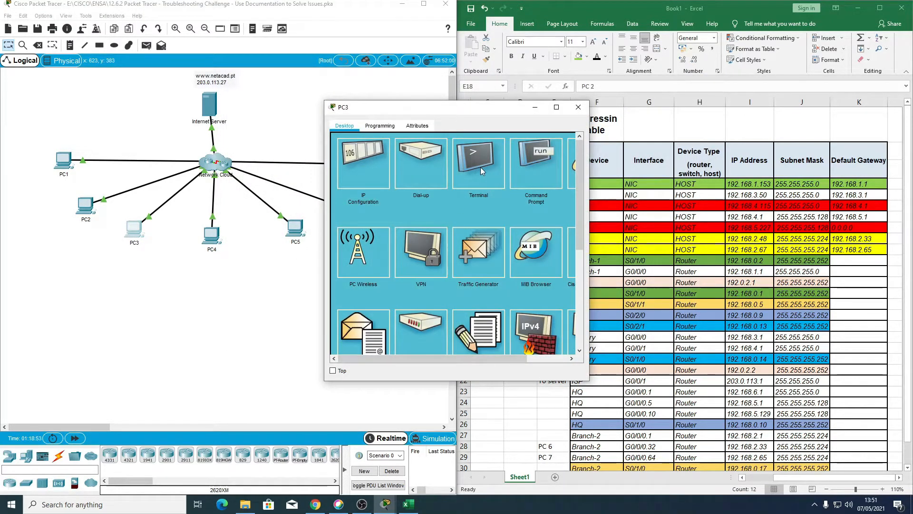
left_click(528, 164)
scroll(479, 166, "down", 20)
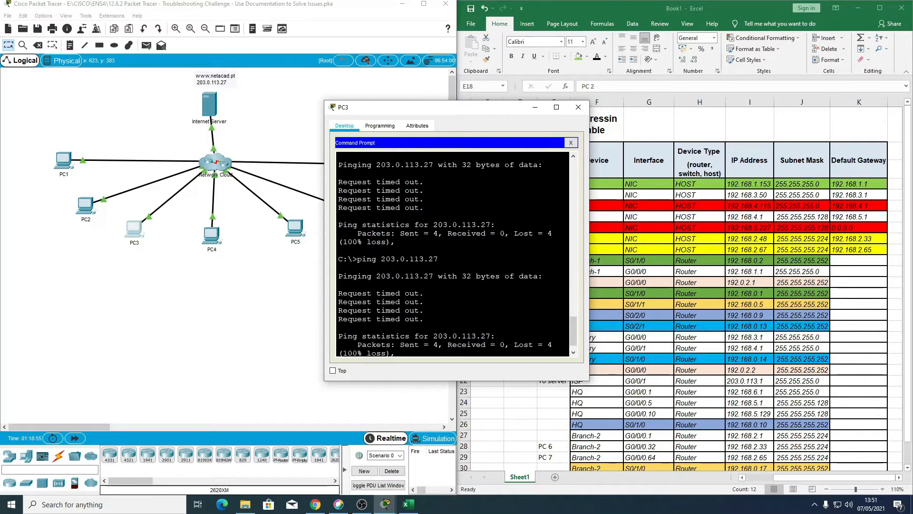
key("Up")
key("Return")
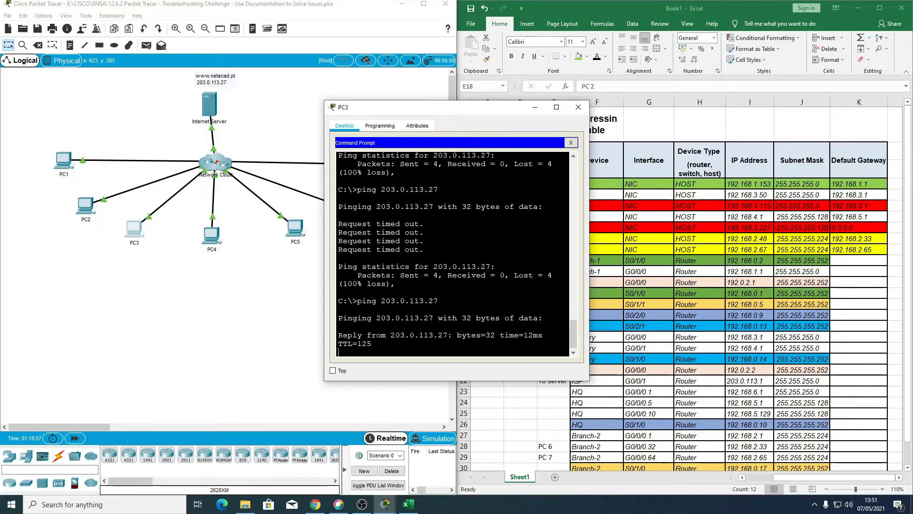
left_click(579, 107)
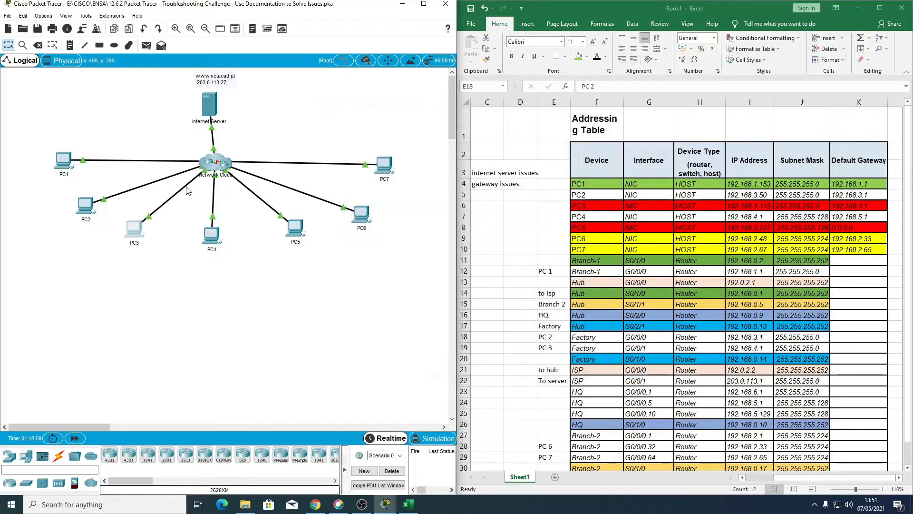
Step: Leave router configuration in PC2's Factory session and recheck the routes with sh ip route ospf in a widened window
left_click(90, 212)
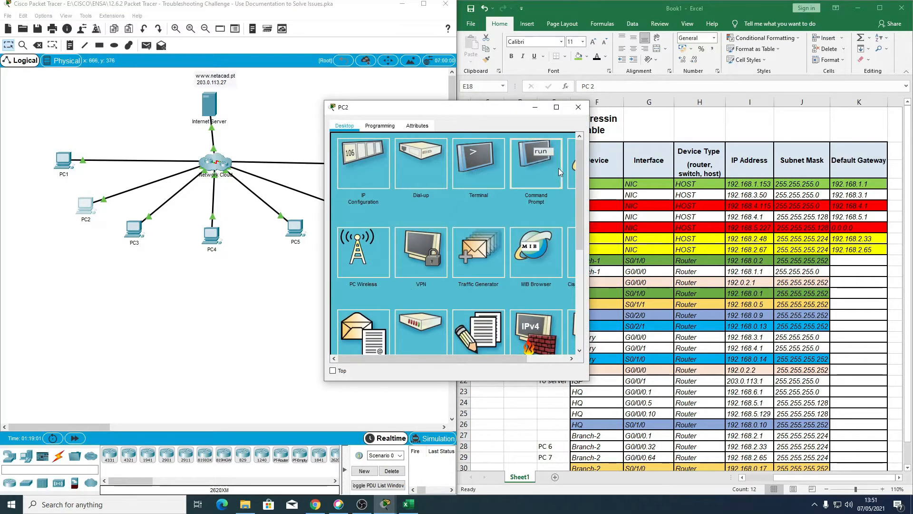
left_click(539, 164)
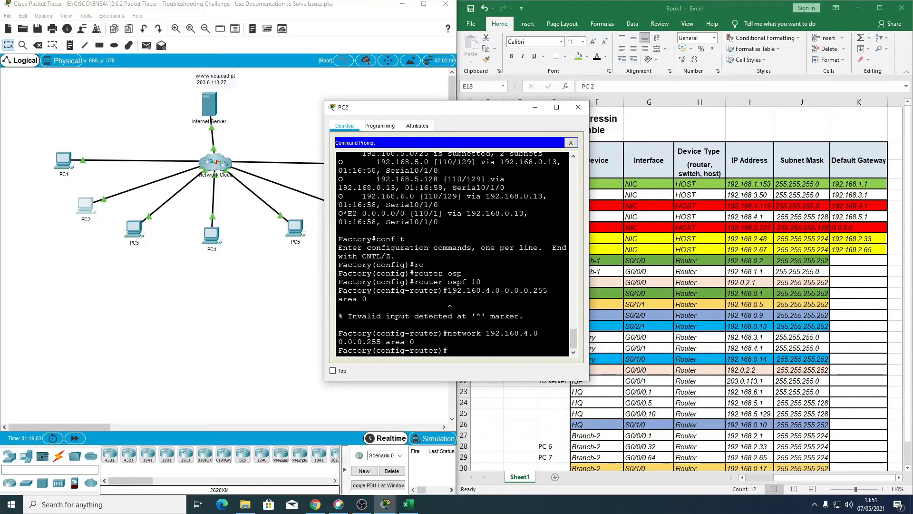
key("ctrl+z")
type("sh ip route ospf")
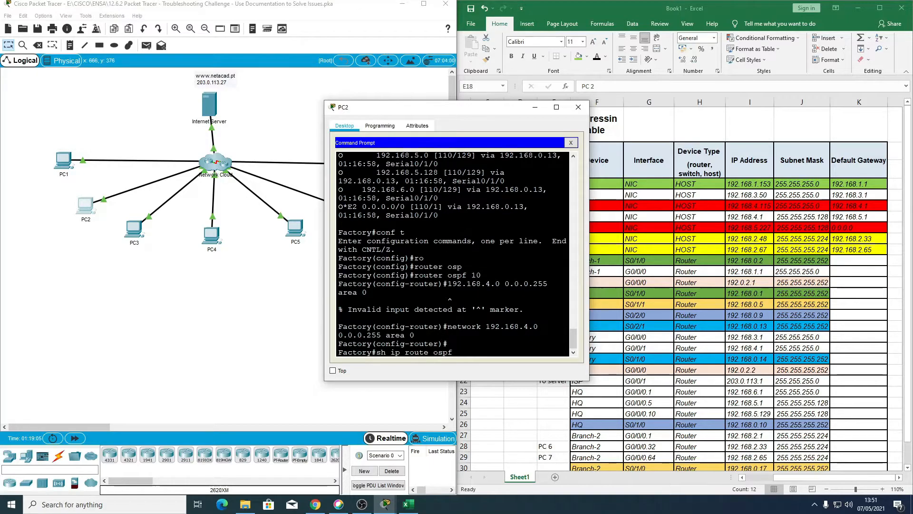
key("Return")
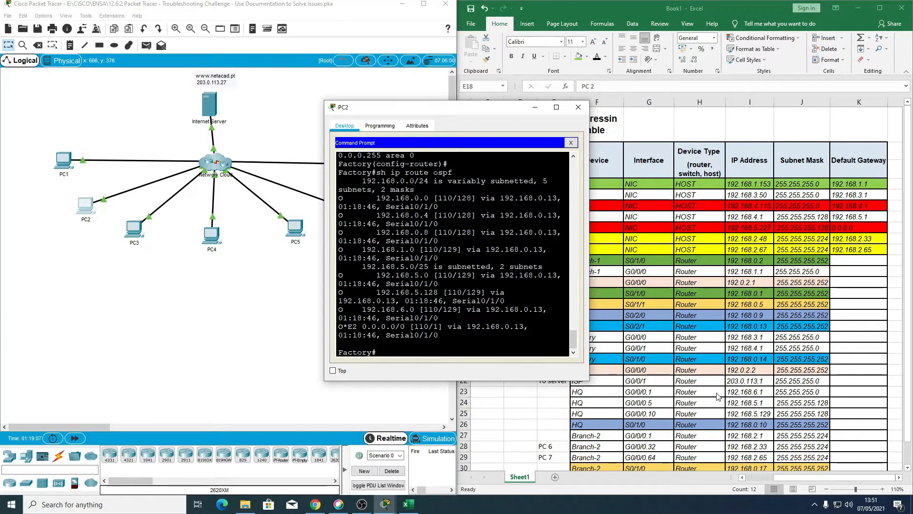
left_click_drag(323, 253, 110, 253)
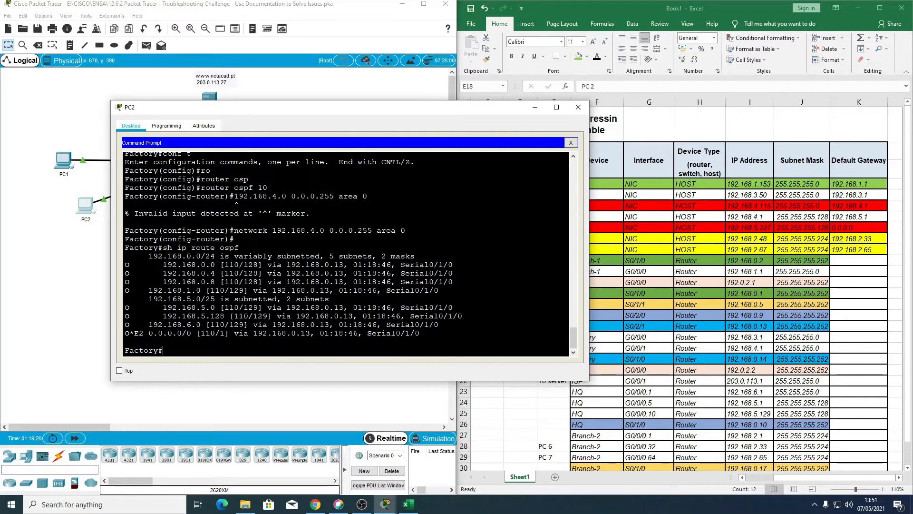
Step: Display Factory's running configuration in PC2's session and check the network statements under router ospf 10, especially the 192.168.4.0 entry
key("Up")
key("Up")
key("Up")
key("Up")
key("Return")
key("Return")
key("Return")
key("Return")
key("Return")
key("Return")
key("Return")
key("Return")
key("Return")
key("Return")
key("Return")
key("Return")
key("Return")
key("Return")
key("Return")
key("Return")
key("Return")
key("Return")
key("Return")
key("Return")
key("Return")
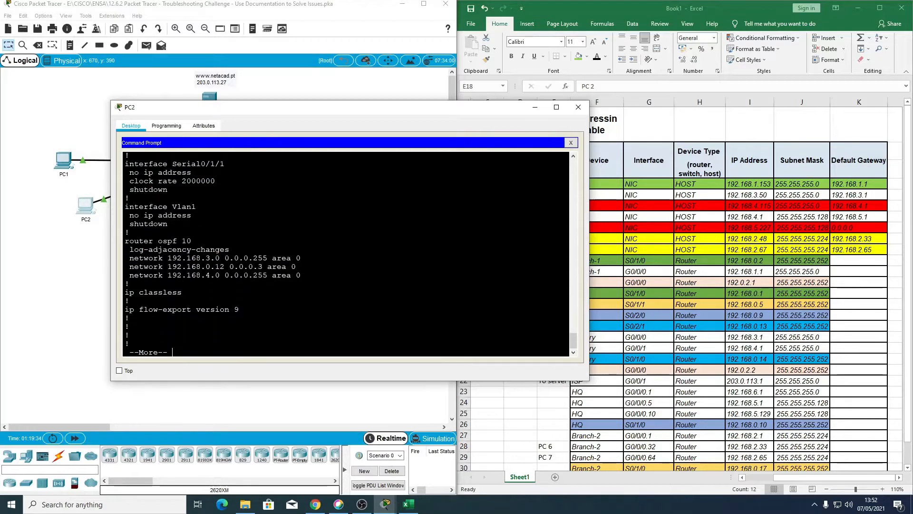
key("Return")
key("Return")
key("Return")
key("Return")
key("Return")
key("Return")
key("Return")
key("Return")
key("Return")
key("Return")
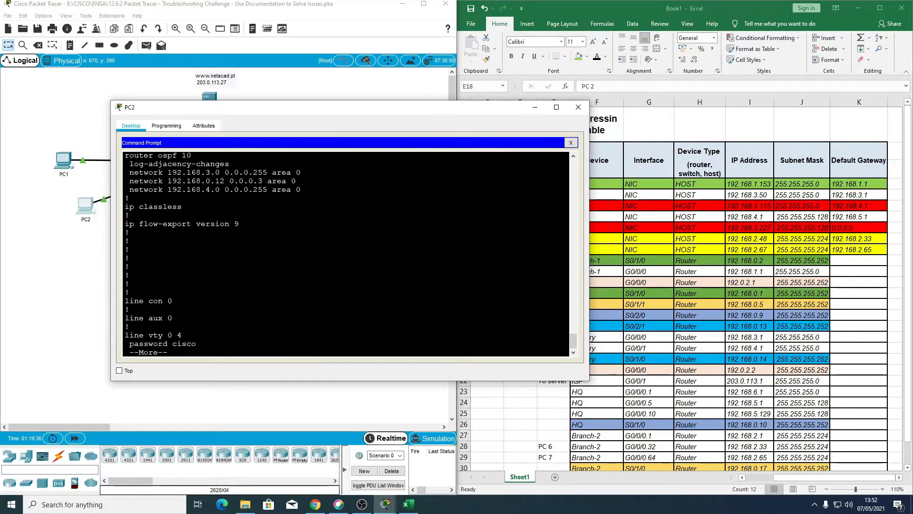
left_click_drag(129, 189, 301, 189)
scroll(301, 189, "up", 2)
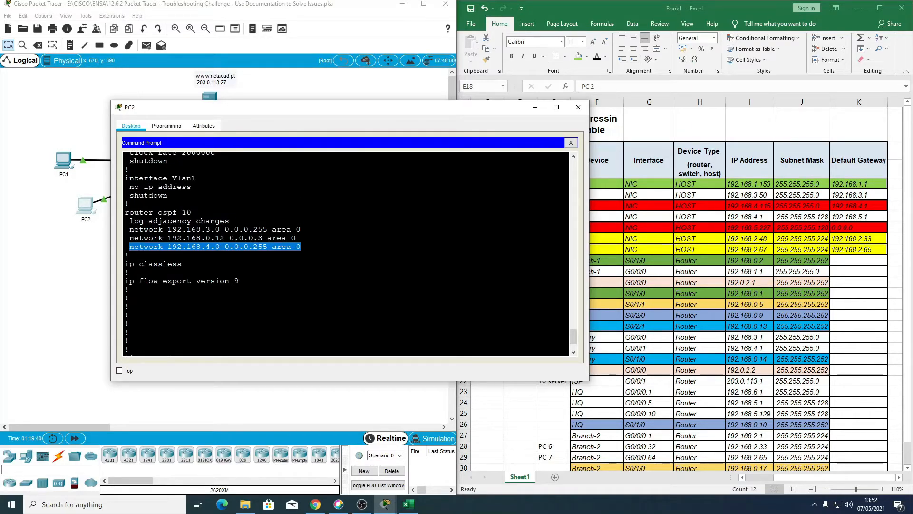
scroll(345, 254, "down", 1)
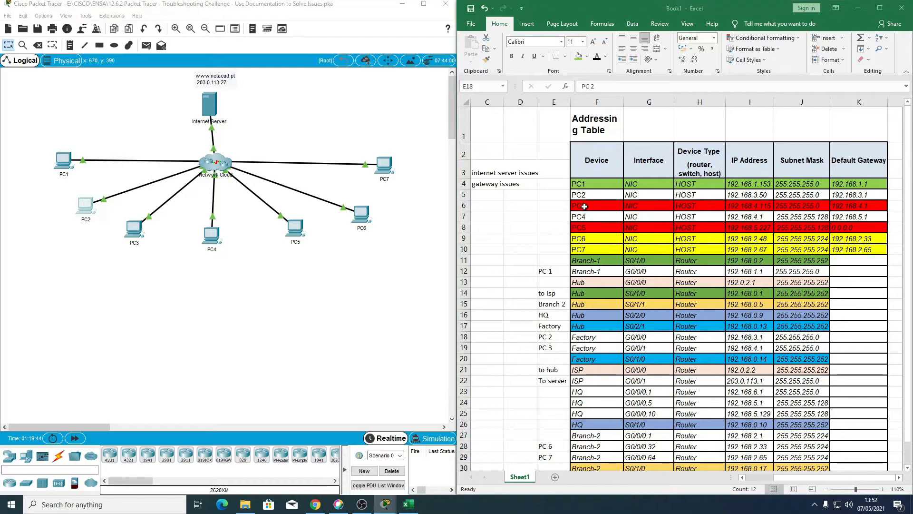
Step: Switch to Excel, fill PC3's row in the addressing table with green, and select PC5's row
left_click_drag(583, 205, 839, 206)
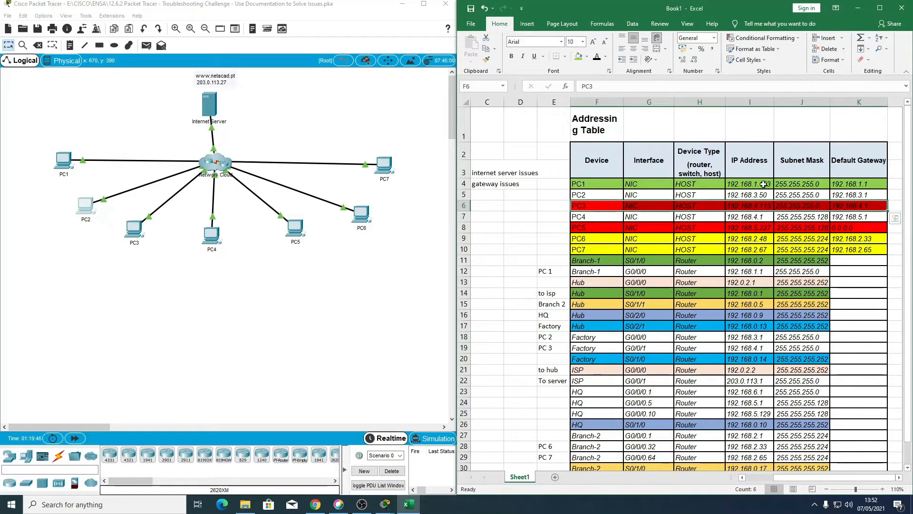
left_click(579, 56)
scroll(567, 230, "down", 1)
scroll(561, 240, "up", 1)
left_click_drag(585, 228, 857, 231)
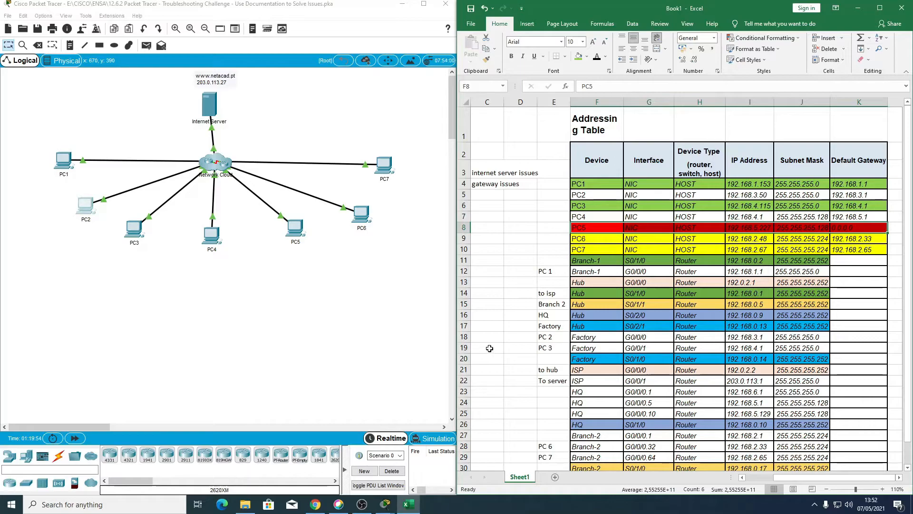
left_click(385, 376)
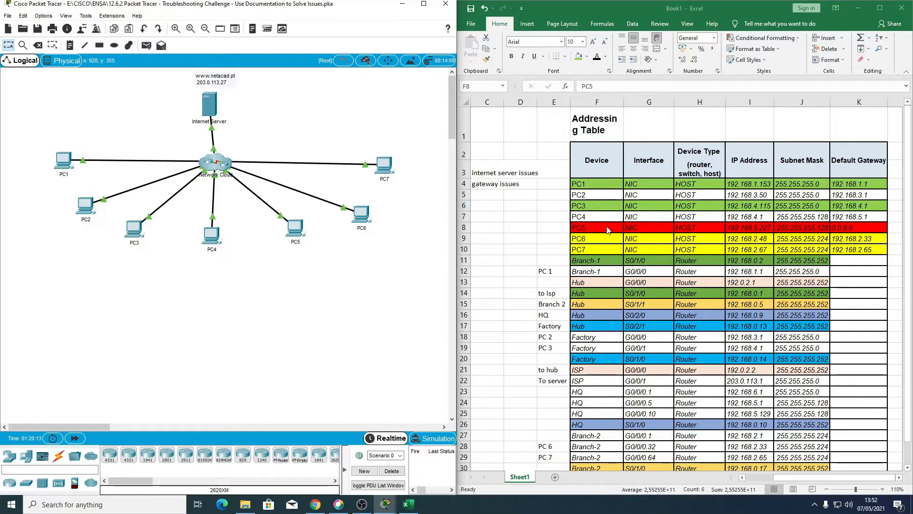
Step: Switch to Packet Tracer and start a telnet session to 192.168.5.1 from PC4's Command Prompt
left_click(214, 235)
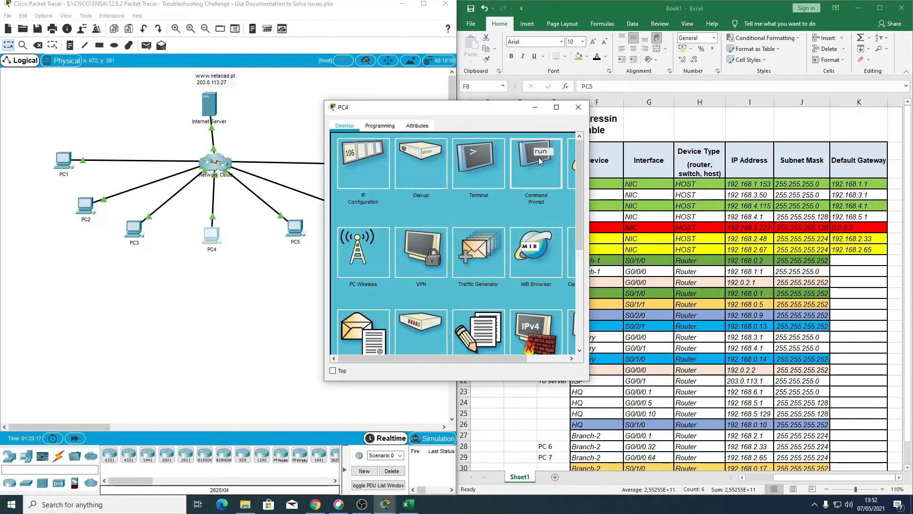
left_click(538, 156)
scroll(452, 252, "up", 5)
scroll(452, 252, "down", 5)
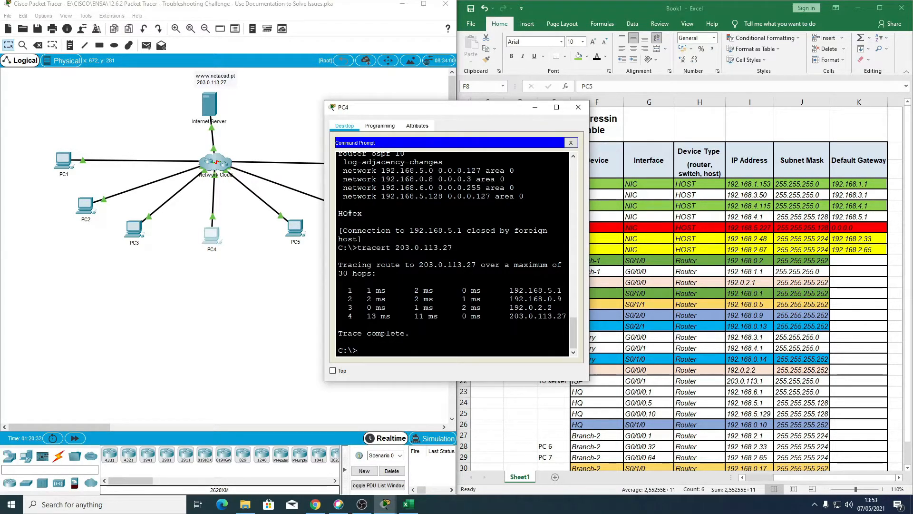
type("elnet 192.168.5.1")
key("Return")
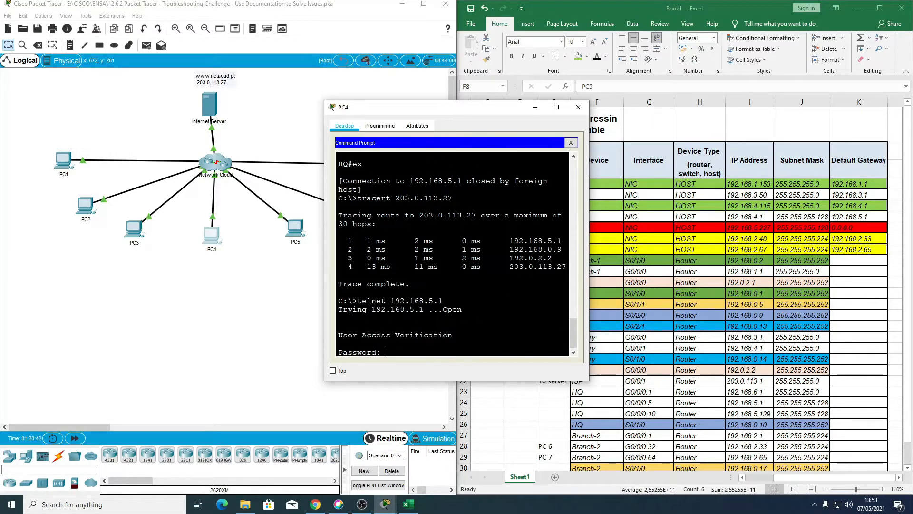
Step: Log in to the HQ router with the access password and enter privileged mode with the enable password
key("Return")
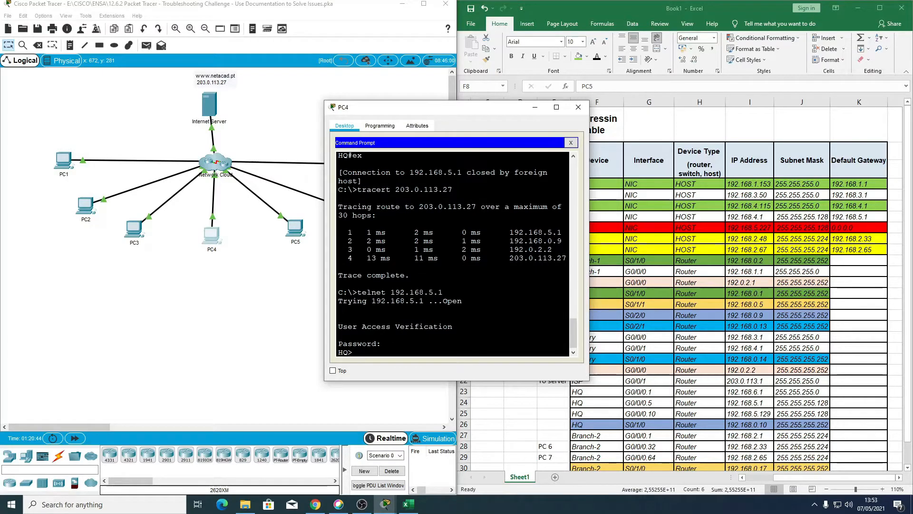
key("Return")
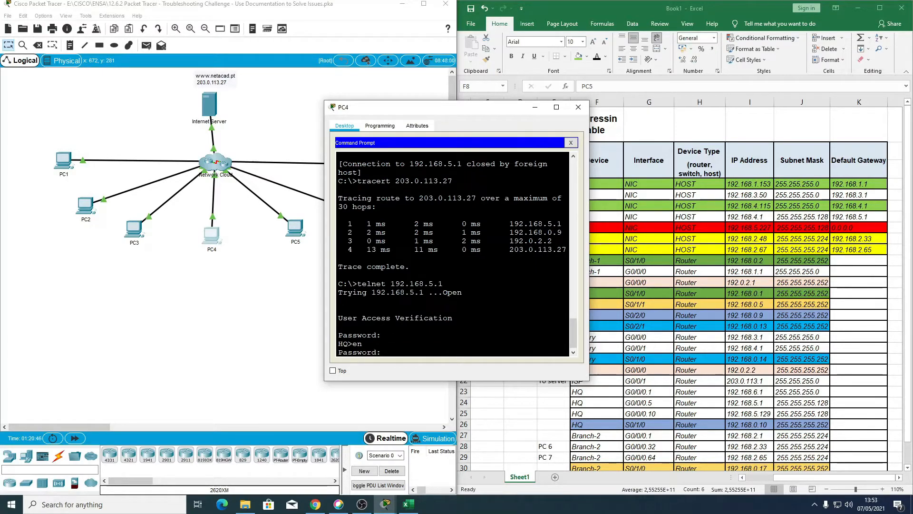
key("Return")
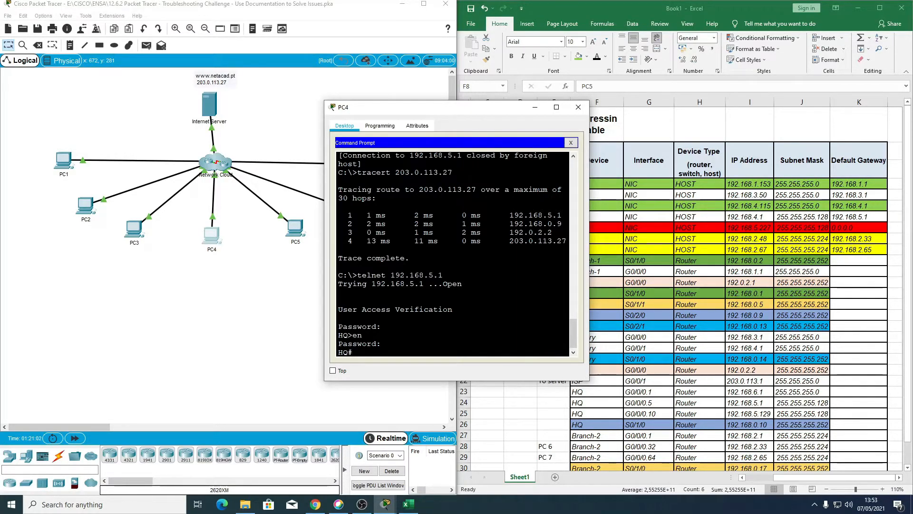
Step: List HQ's interfaces with sh ip int br and widen PC4's window so the output fits on single lines
type("ip int br")
key("Return")
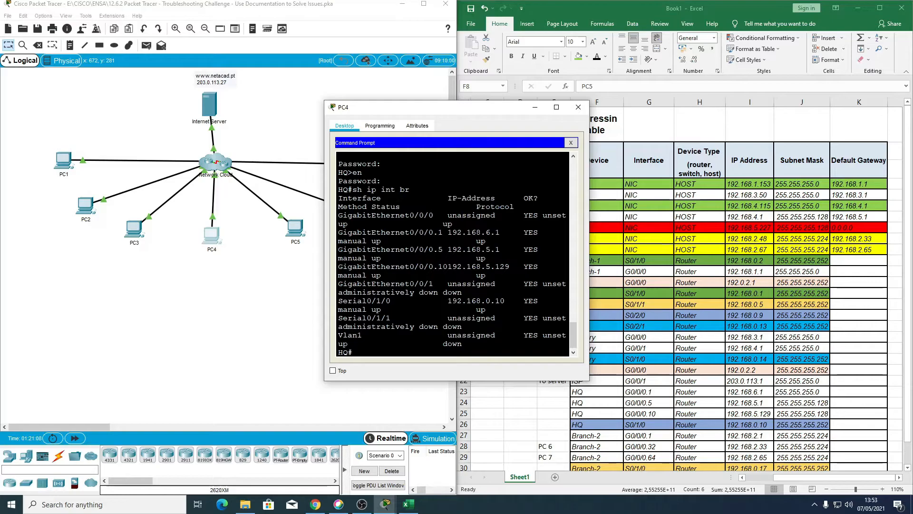
left_click_drag(325, 285, 120, 285)
Step: Examine the addresses of HQ's G0/0/0.5 and G0/0/0.10 subinterfaces against the addressing table to identify PC5's gateway, and close PC4
left_click_drag(279, 299, 303, 299)
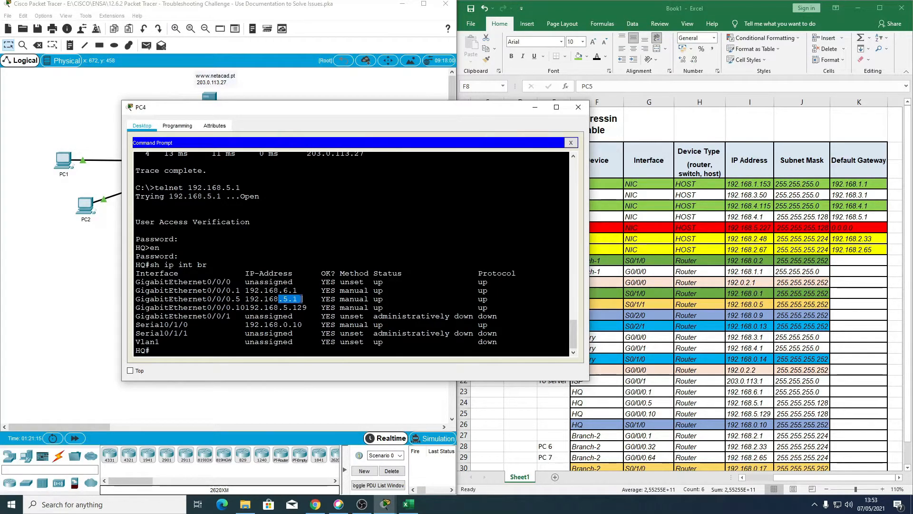
left_click(269, 314)
left_click_drag(412, 109, 357, 111)
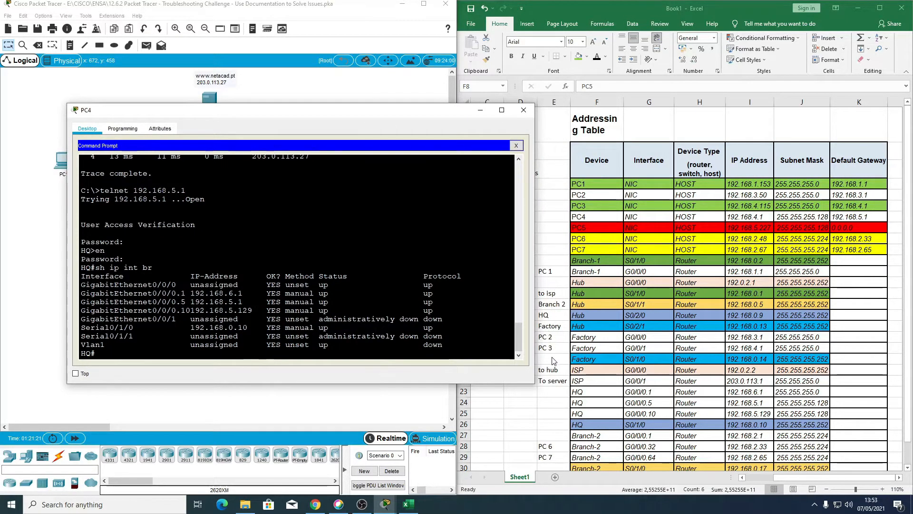
scroll(556, 438, "down", 1)
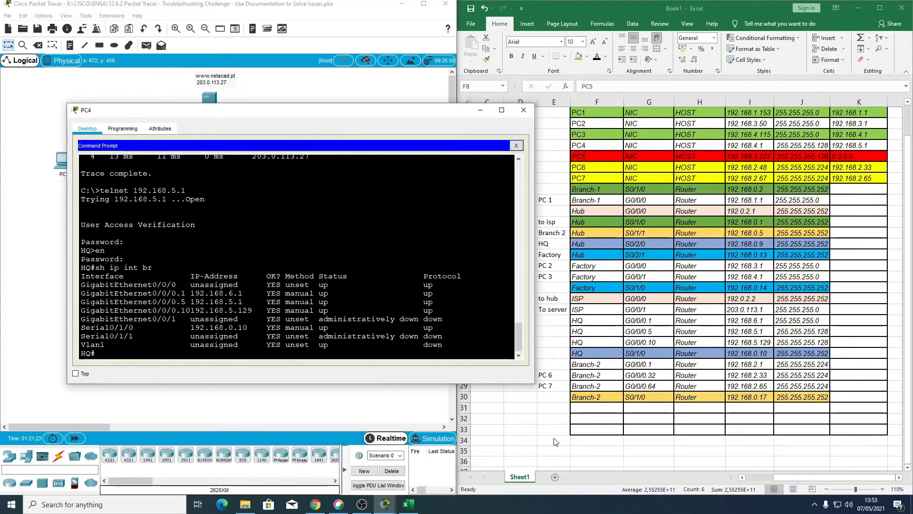
scroll(555, 442, "up", 2)
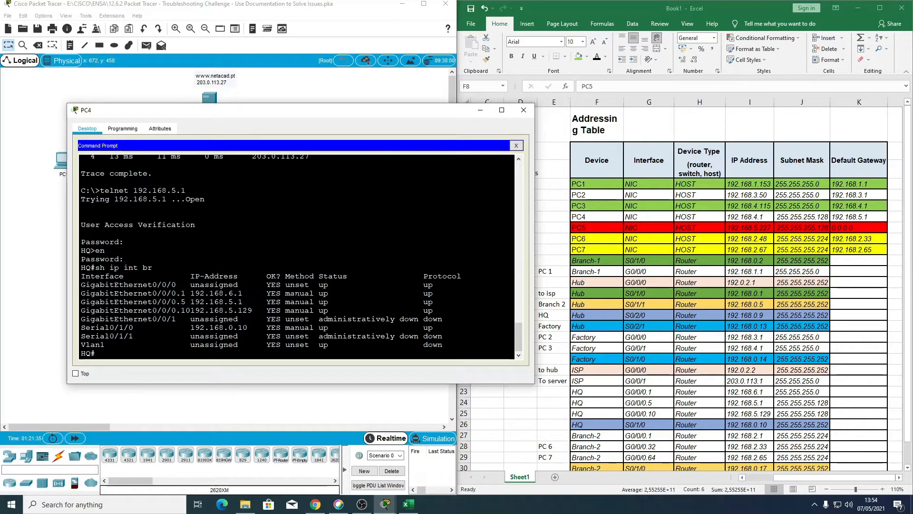
left_click_drag(229, 302, 252, 310)
left_click(205, 310)
left_click_drag(67, 284, 19, 270)
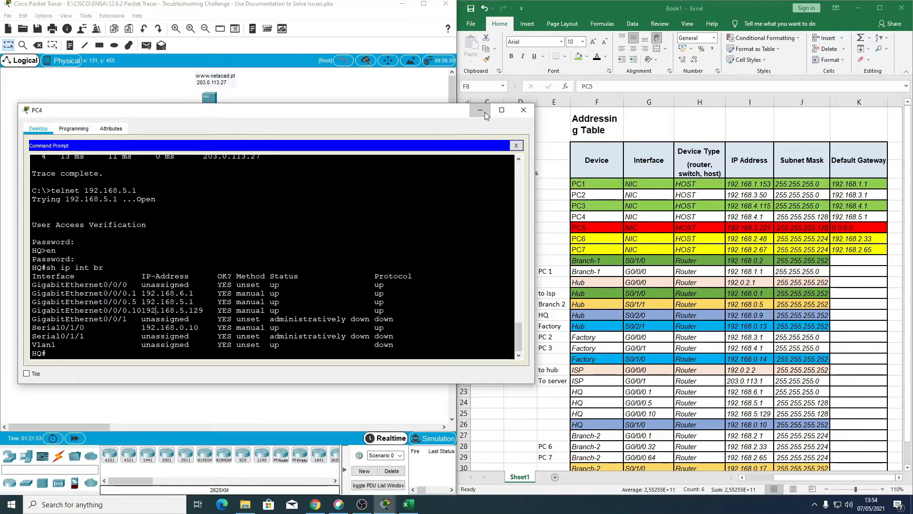
left_click(523, 110)
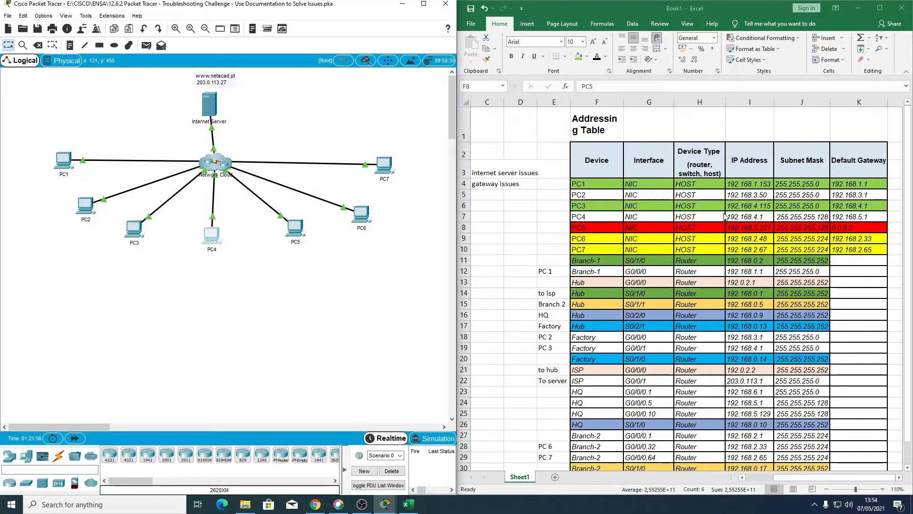
Step: Enter 192.168.5.129 as PC5's default gateway in the Excel addressing table
left_click(850, 226)
type("192.168.5.129")
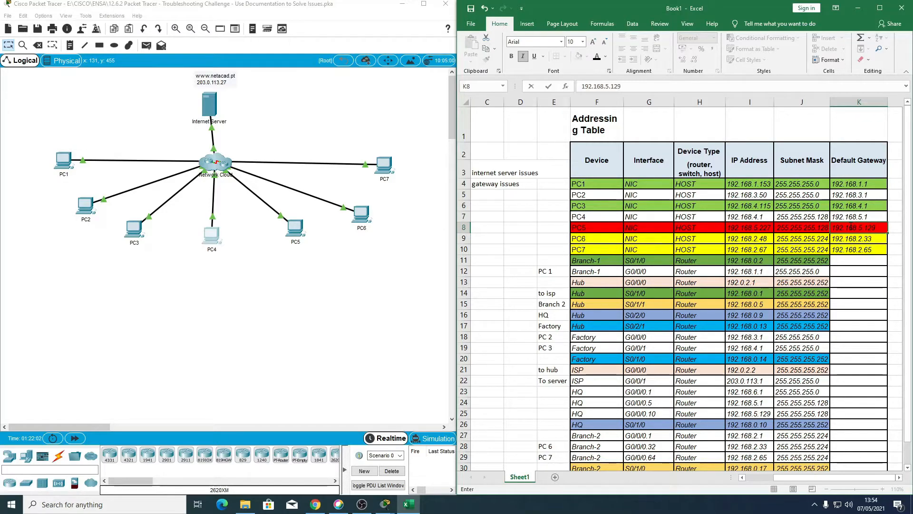
Step: In Packet Tracer, set the IPv4 default gateway in PC5's IP Configuration to 192.168.5.129
left_click(363, 295)
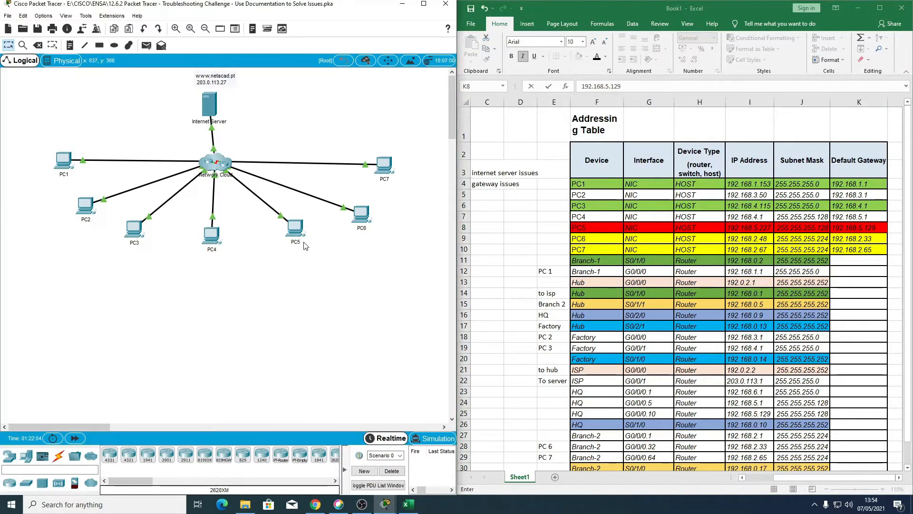
left_click(295, 228)
left_click(364, 148)
left_click(412, 217)
double_click(411, 217)
type("192.16")
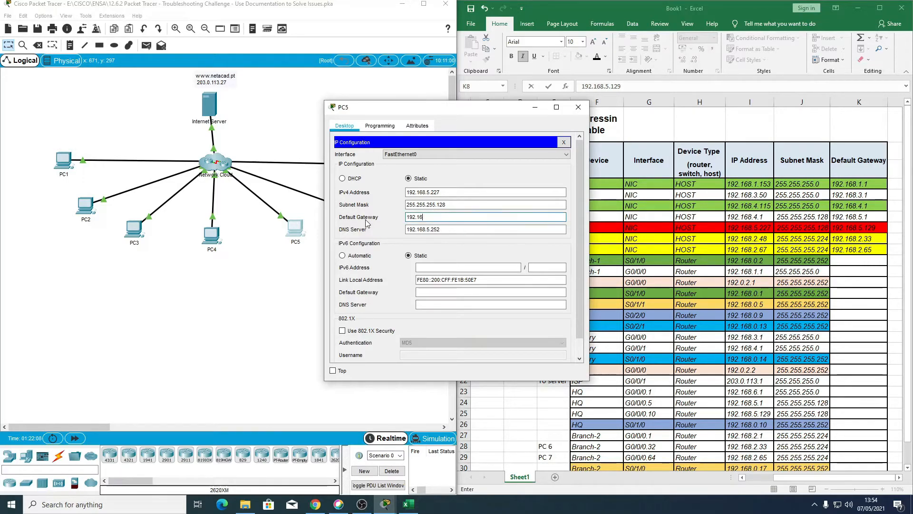
type("8.5.129")
Step: Close PC5's IP Configuration, ping 203.0.113.27 from its Command Prompt, and close PC5
left_click(563, 143)
left_click(543, 162)
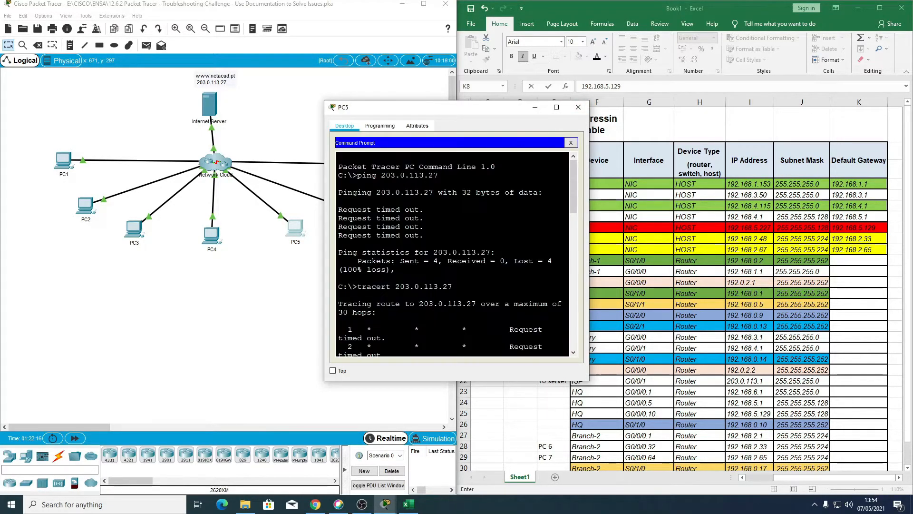
type("ping 203.0.113.27")
key("Return")
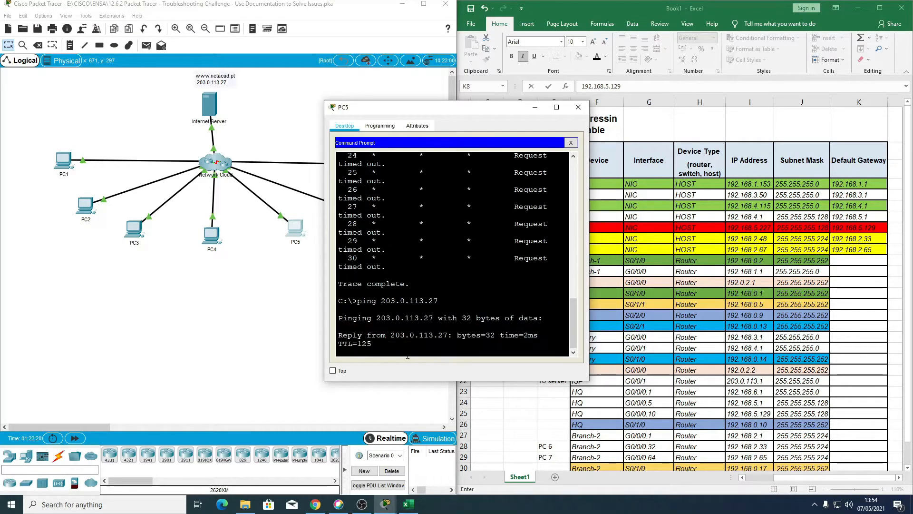
left_click(579, 107)
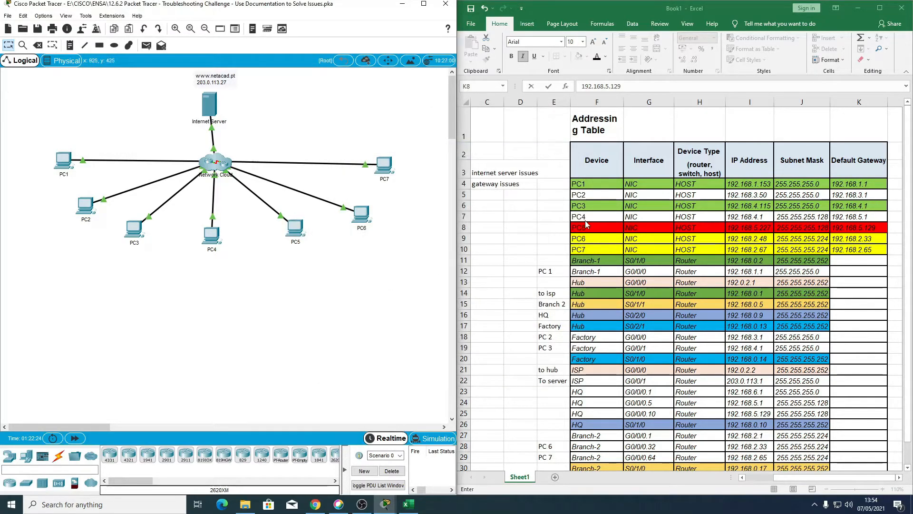
Step: Fill PC5's row in the Excel addressing table with green and select PC6's device cell
left_click_drag(578, 228, 831, 231)
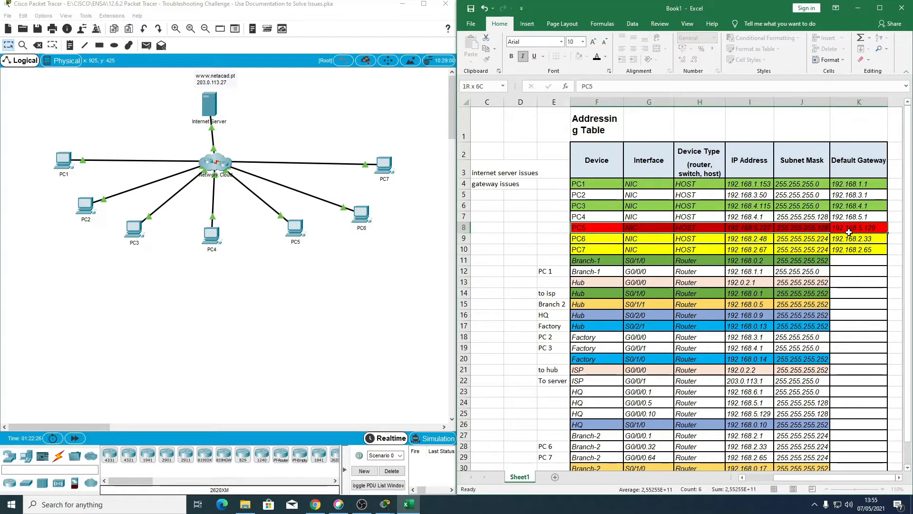
left_click(578, 57)
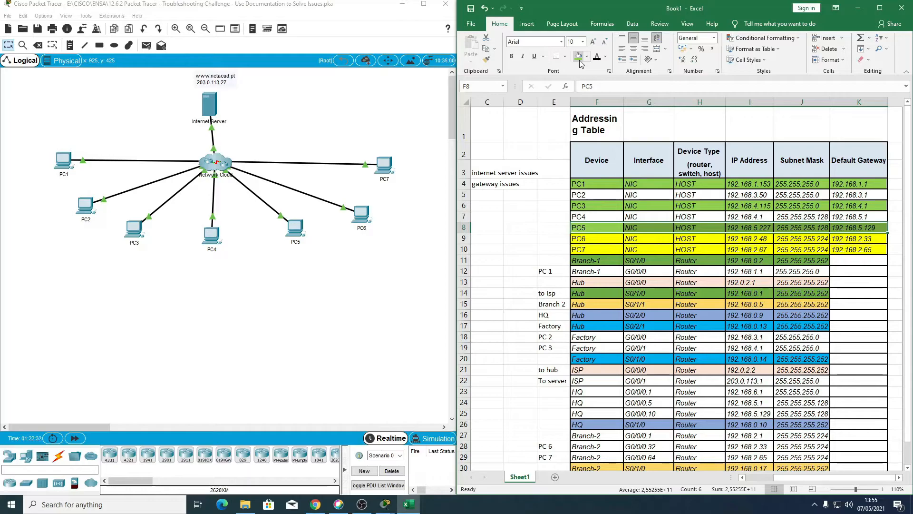
scroll(614, 224, "down", 2)
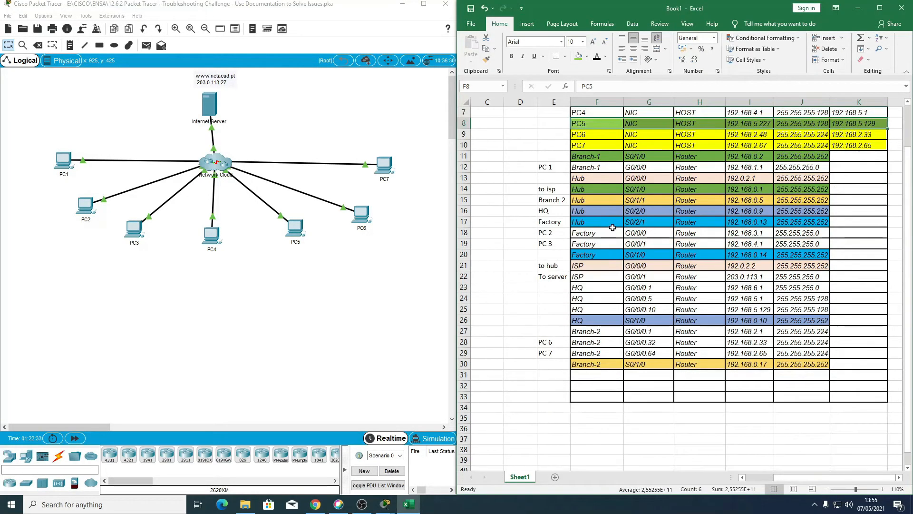
left_click(589, 136)
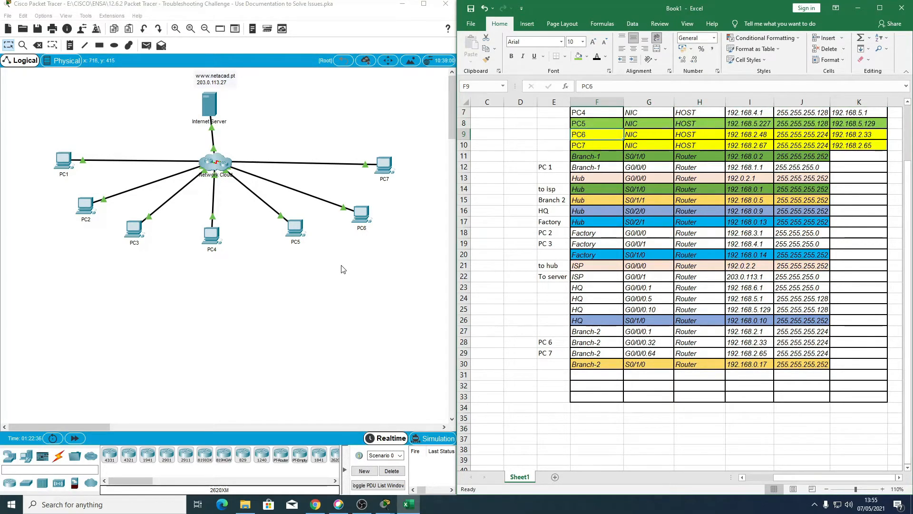
left_click(210, 235)
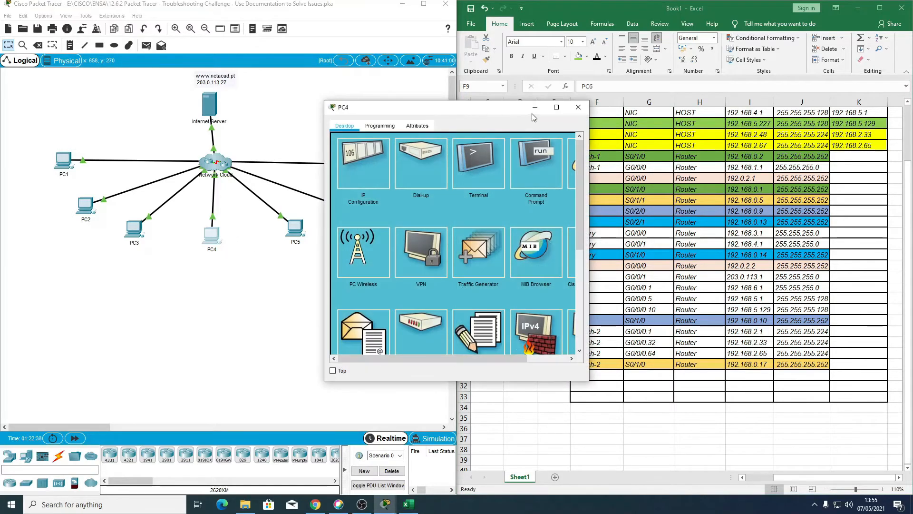
left_click(579, 107)
mouse_move(386, 501)
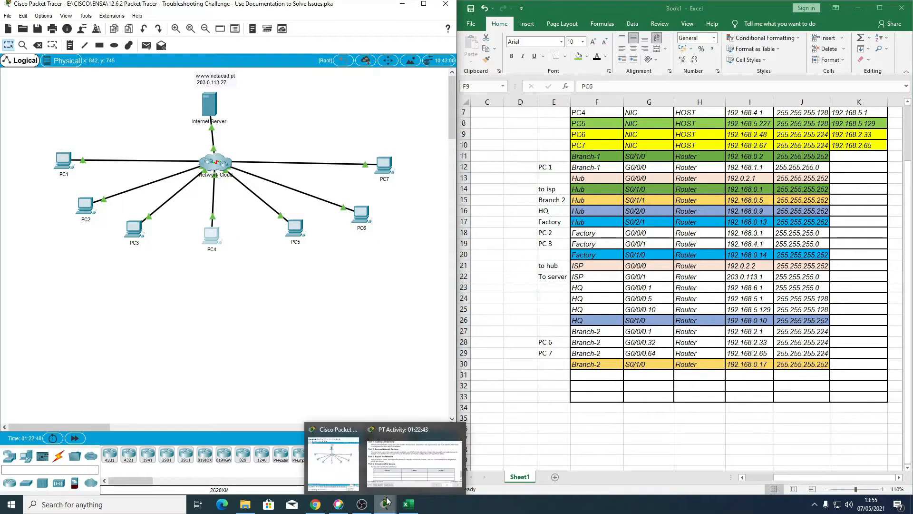
left_click(361, 215)
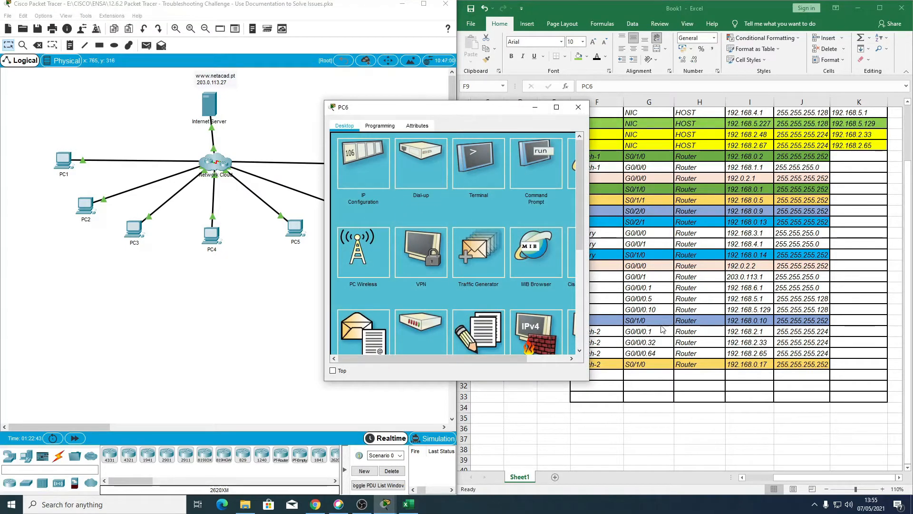
left_click_drag(474, 109, 535, 115)
scroll(619, 193, "up", 3)
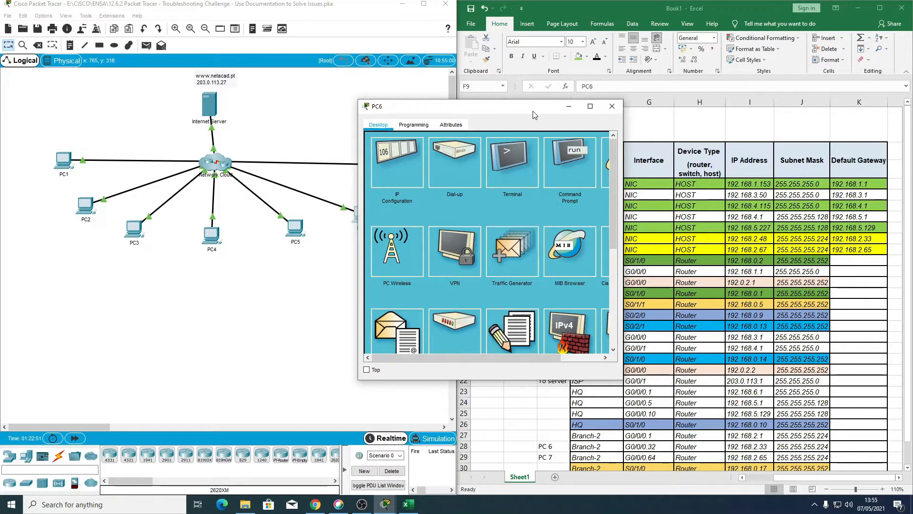
left_click_drag(534, 112, 729, 173)
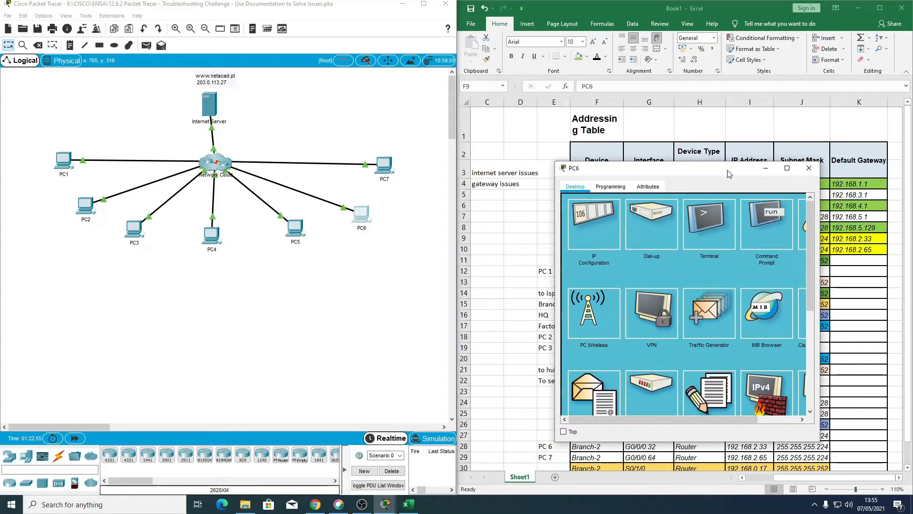
left_click_drag(729, 174, 503, 175)
left_click_drag(305, 106, 301, 98)
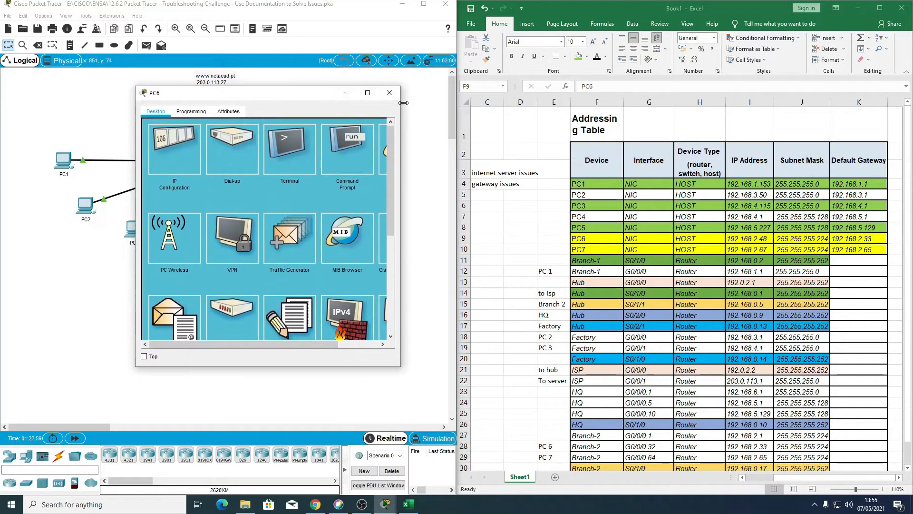
left_click(390, 94)
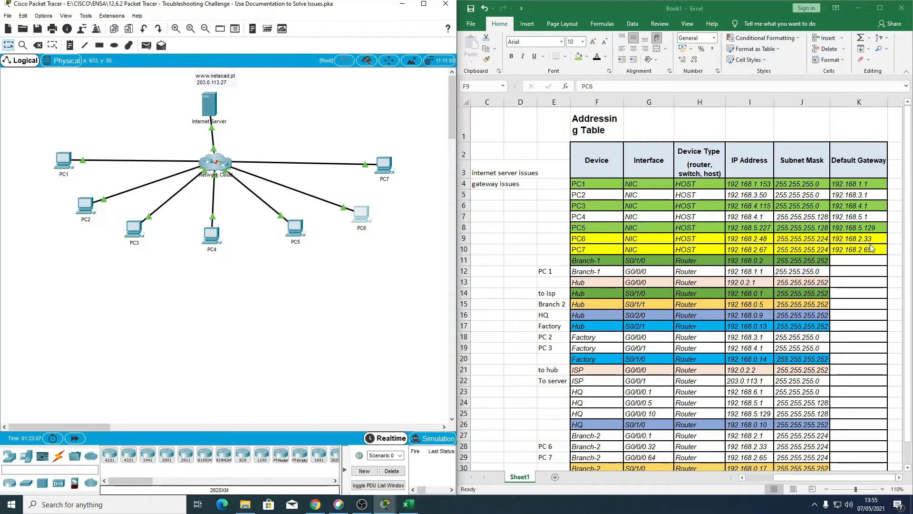
Step: Open PC6's Command Prompt and examine the GigabitEthernet subinterface addresses in Branch-2's running configuration against the addressing table
scroll(724, 352, "down", 1)
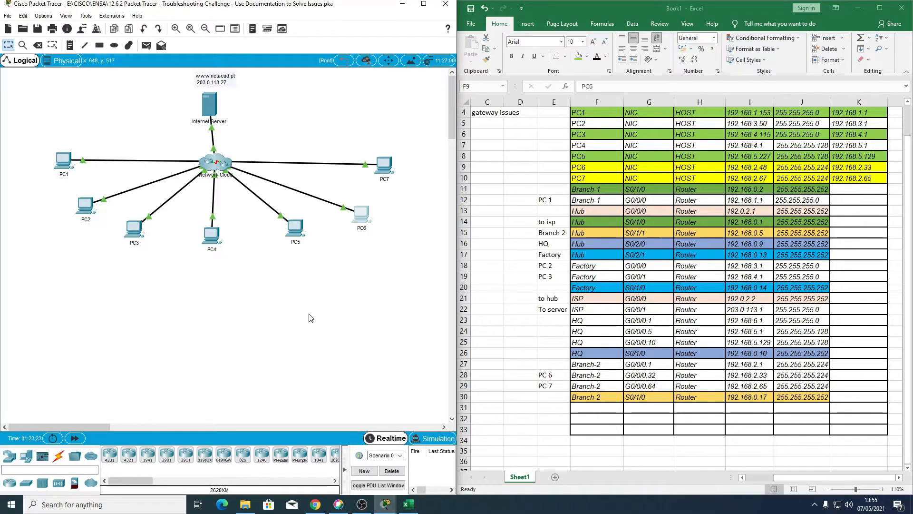
left_click(365, 216)
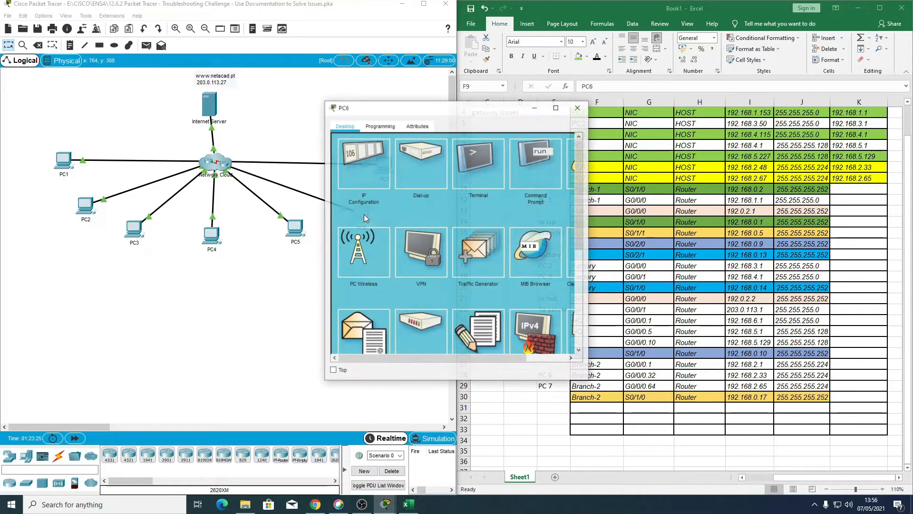
left_click(538, 167)
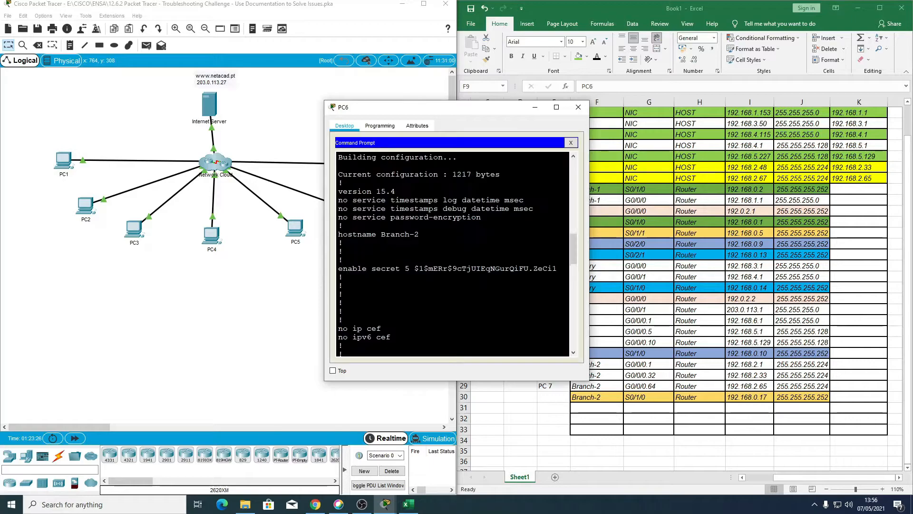
scroll(451, 254, "down", 5)
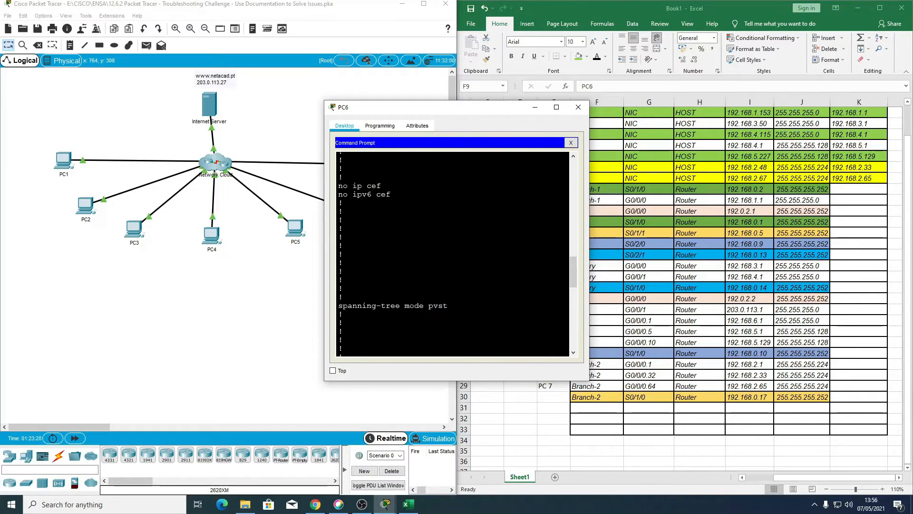
scroll(452, 254, "down", 10)
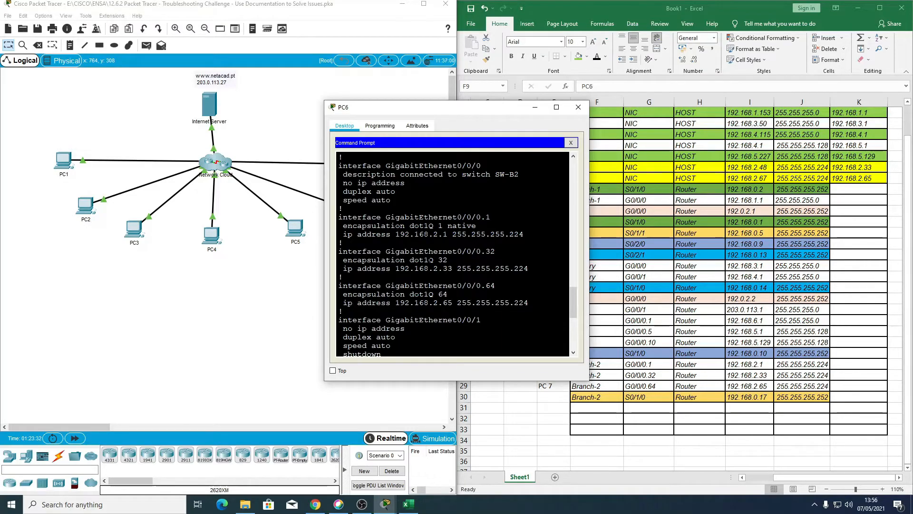
left_click_drag(440, 111, 351, 107)
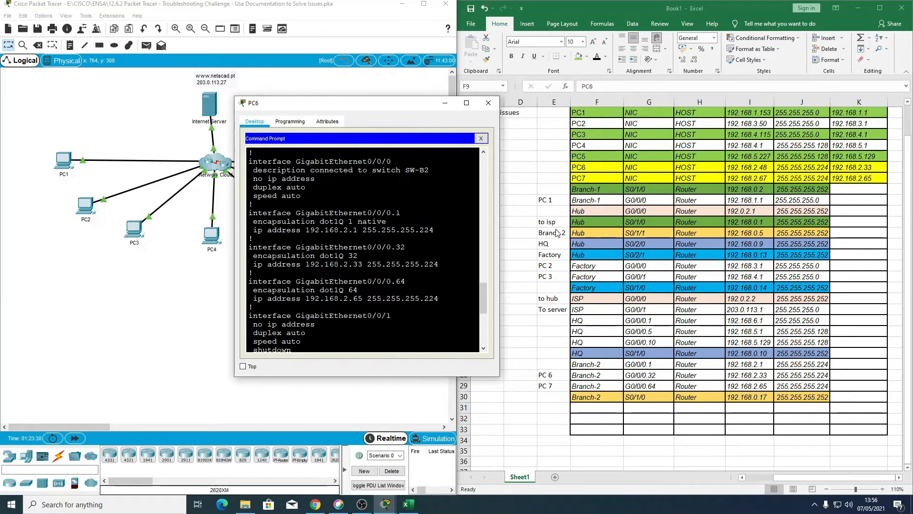
Step: In the Excel addressing table, compare the Hub S0/1/1 and Branch-2 S0/1/0 rows, checking their IP addresses and the Hub's subnet mask
left_click_drag(598, 234, 787, 233)
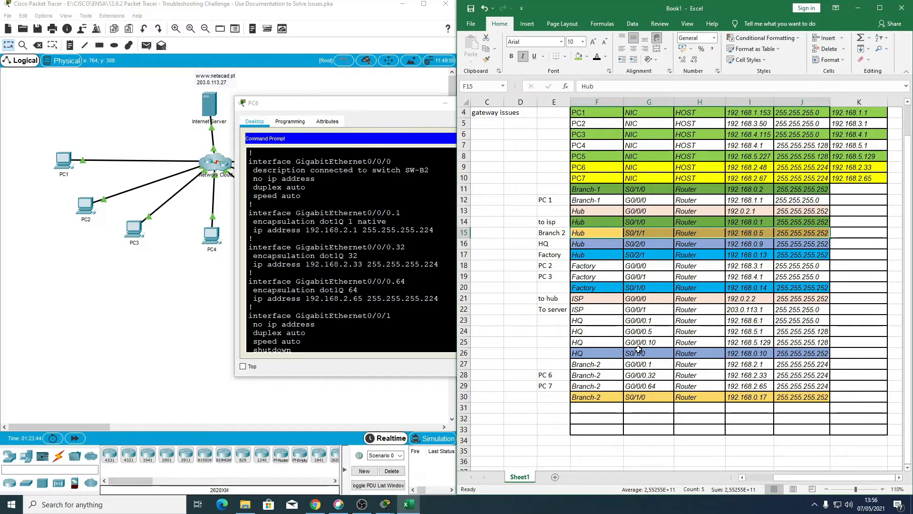
left_click_drag(597, 397, 828, 395)
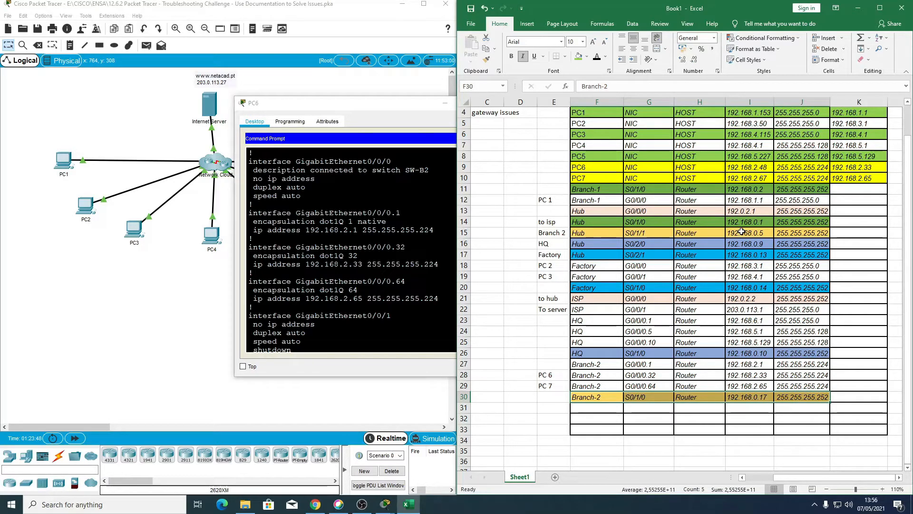
left_click(742, 233)
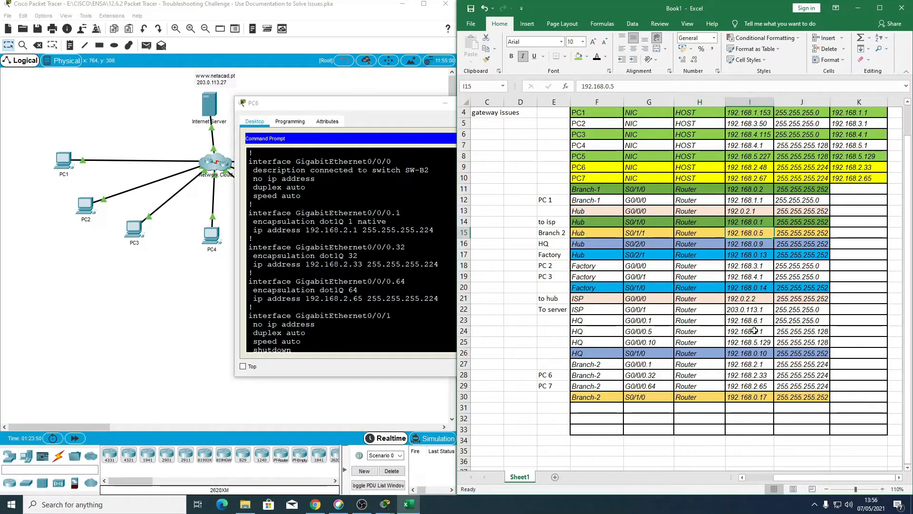
left_click(749, 394, "ctrl")
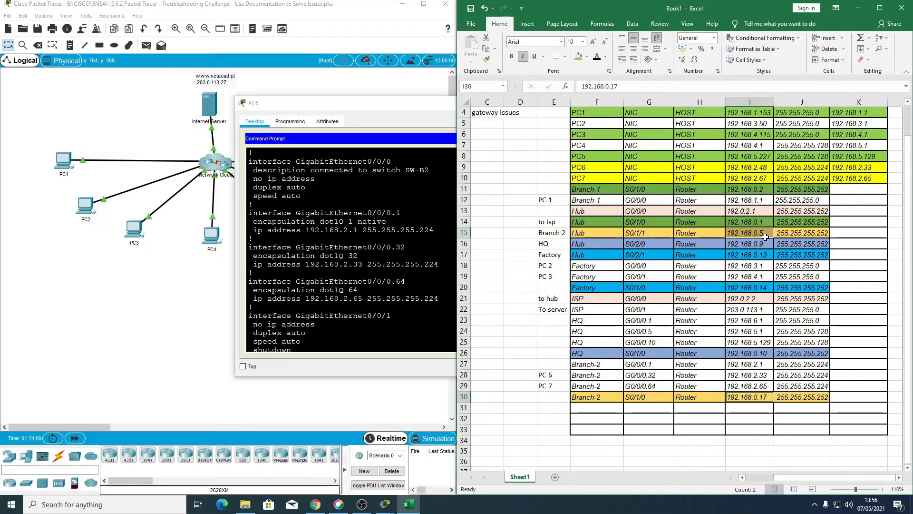
left_click(789, 235)
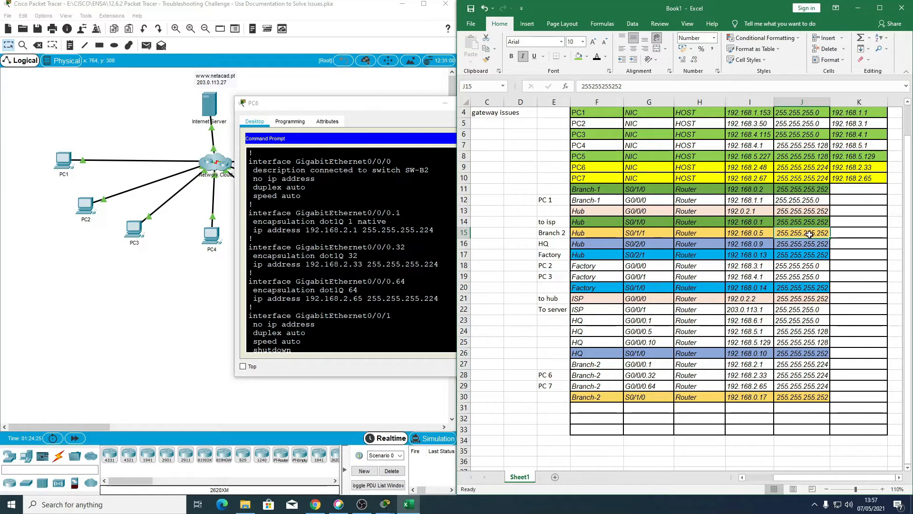
Step: Compare the IP addresses and masks of Hub S0/1/1 and Branch-2 S0/1/0, plus Branch-2 G0/0/0.32, in the addressing table
left_click(760, 233)
left_click_drag(584, 398, 704, 397)
left_click(755, 395)
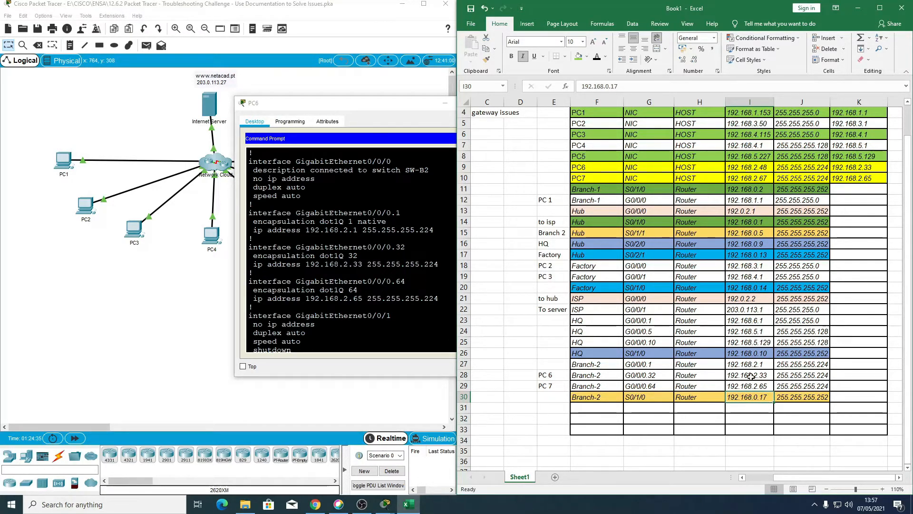
left_click(754, 234)
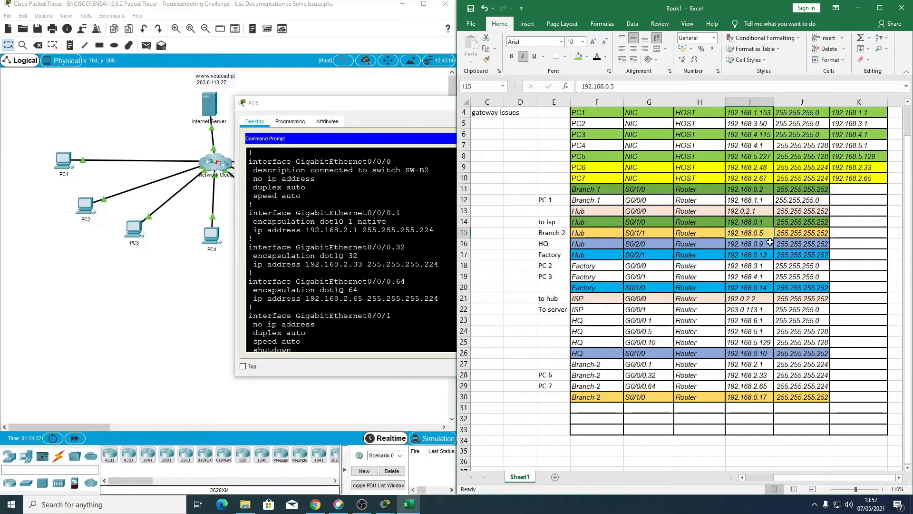
left_click(755, 397)
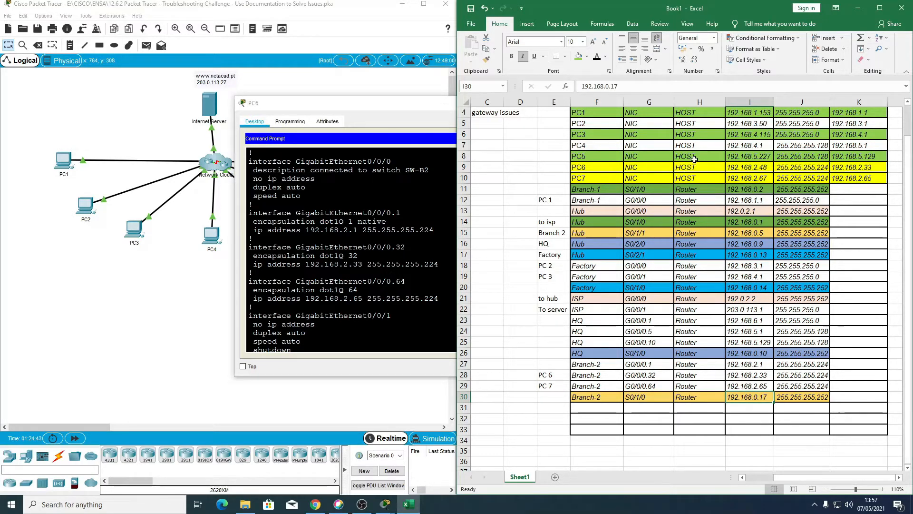
left_click(815, 396)
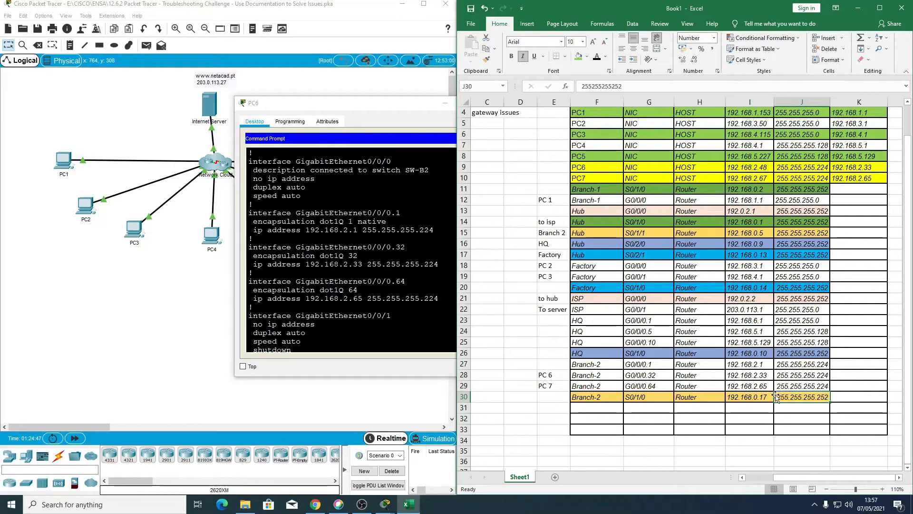
left_click_drag(753, 397, 809, 397)
scroll(613, 406, "up", 1)
scroll(613, 406, "down", 1)
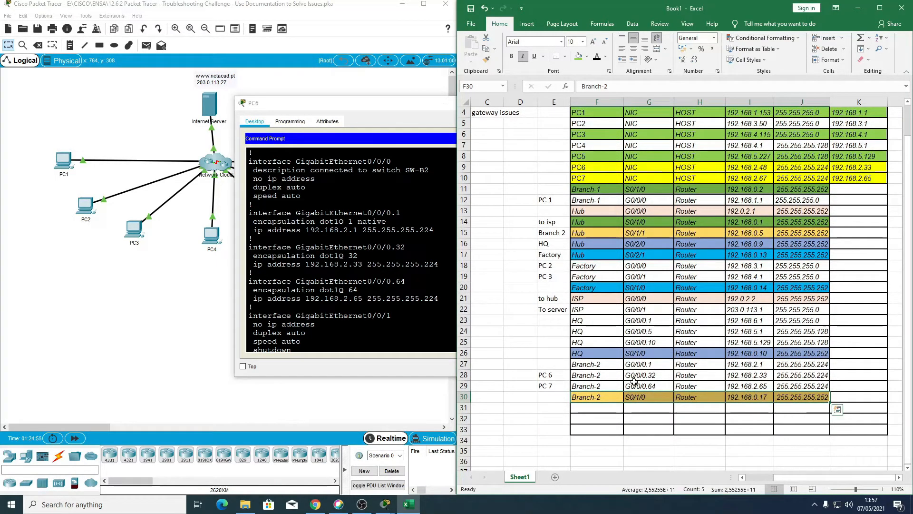
left_click(761, 375)
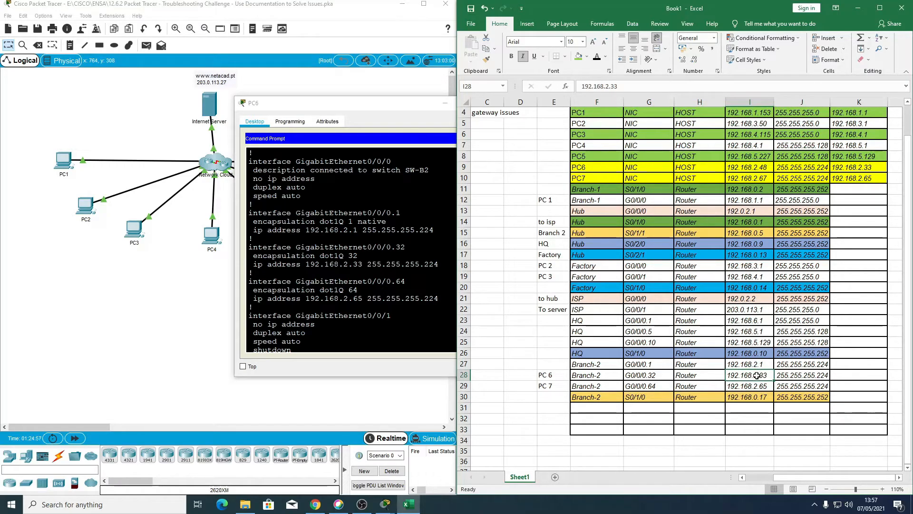
scroll(834, 190, "up", 1)
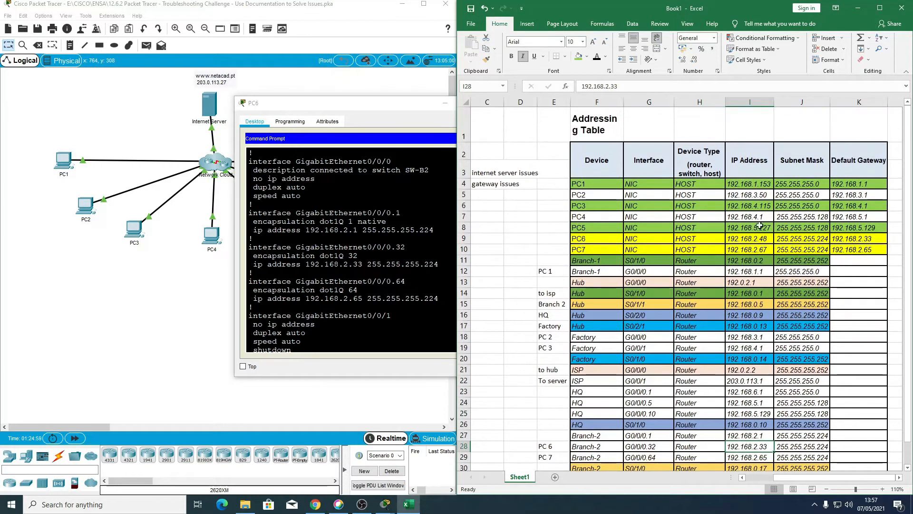
scroll(860, 238, "down", 2)
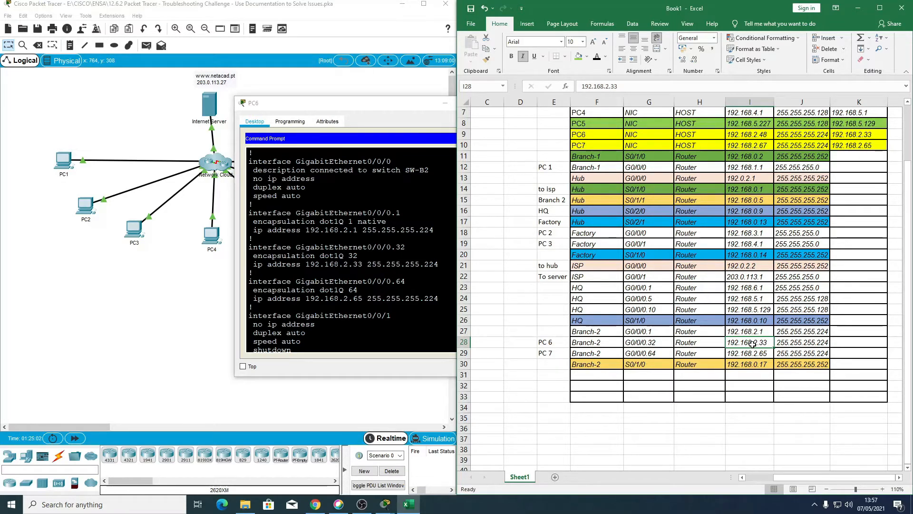
scroll(351, 328, "down", 7)
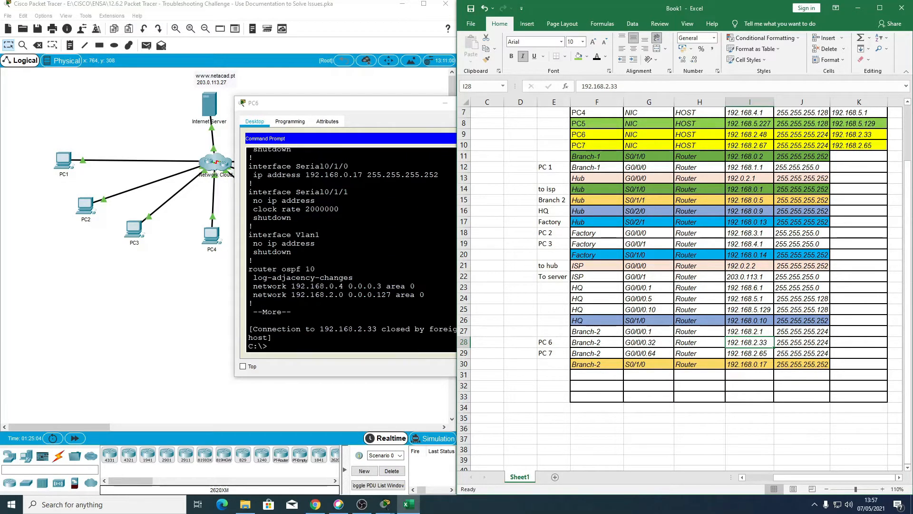
Step: Open a Telnet session from PC6 to 192.168.2.33 and log in with the line password
left_click(316, 340)
key("Up")
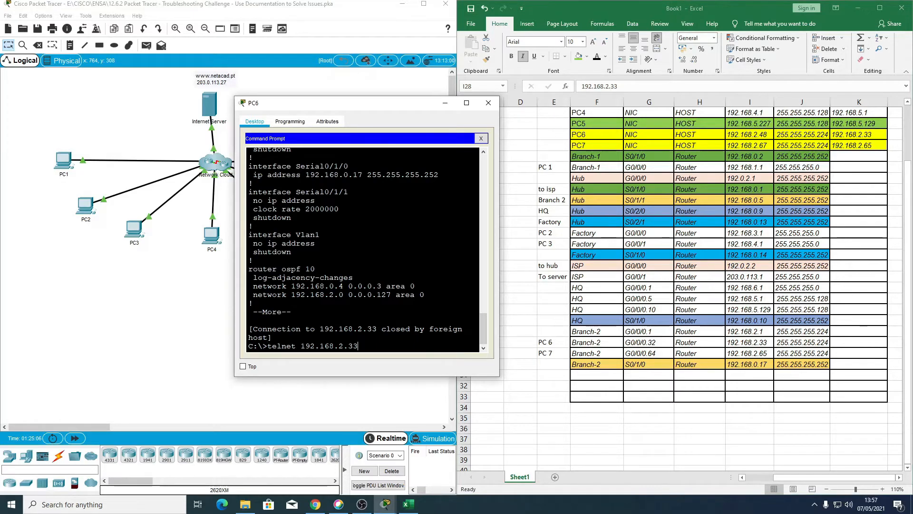
key("Return")
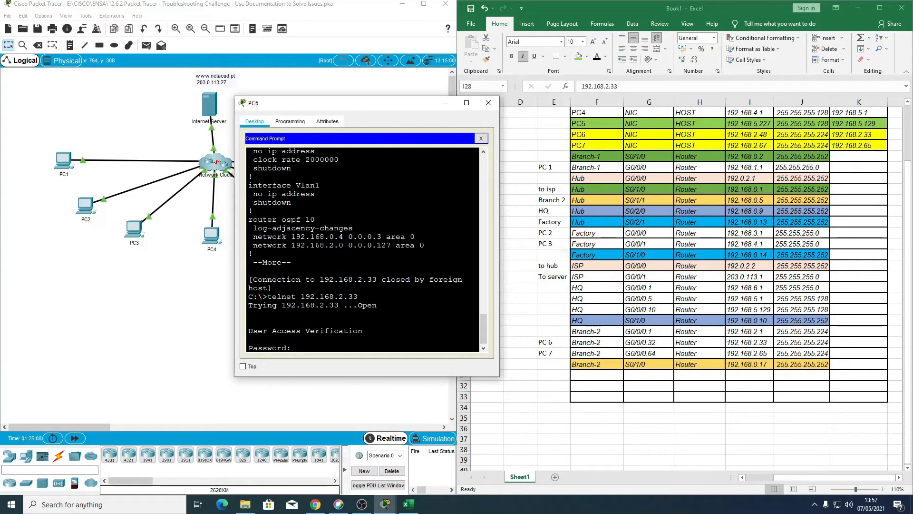
key("Return")
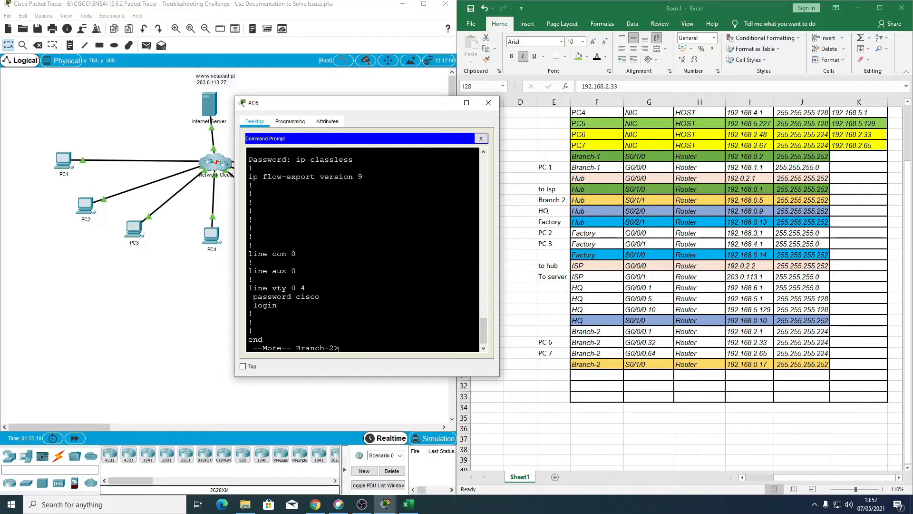
key("Return")
key("Return")
key("Return")
key("Return")
key("Return")
key("Return")
key("Return")
key("Return")
key("Return")
key("Return")
key("Return")
key("Return")
key("Return")
key("Return")
key("Return")
key("Return")
key("Return")
key("Return")
key("Return")
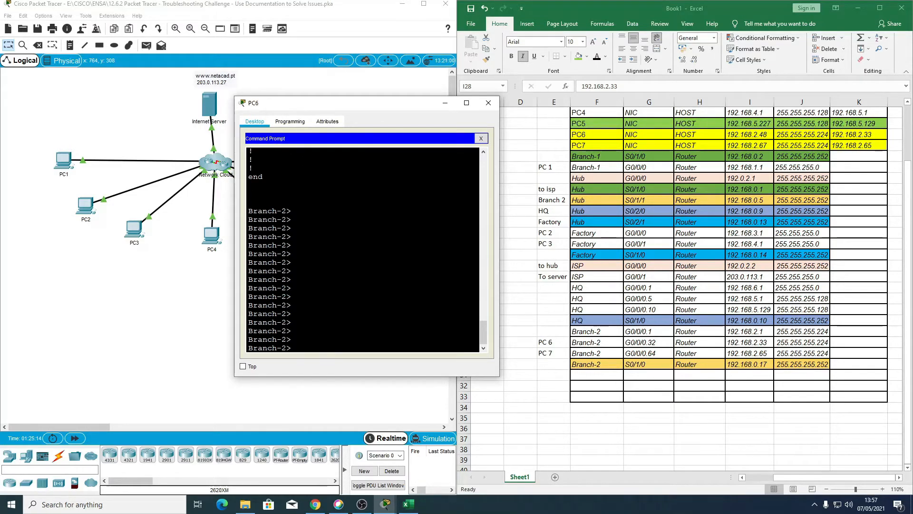
Step: Enter privileged EXEC mode on the Branch-2 router with the enable password
type("en")
key("Return")
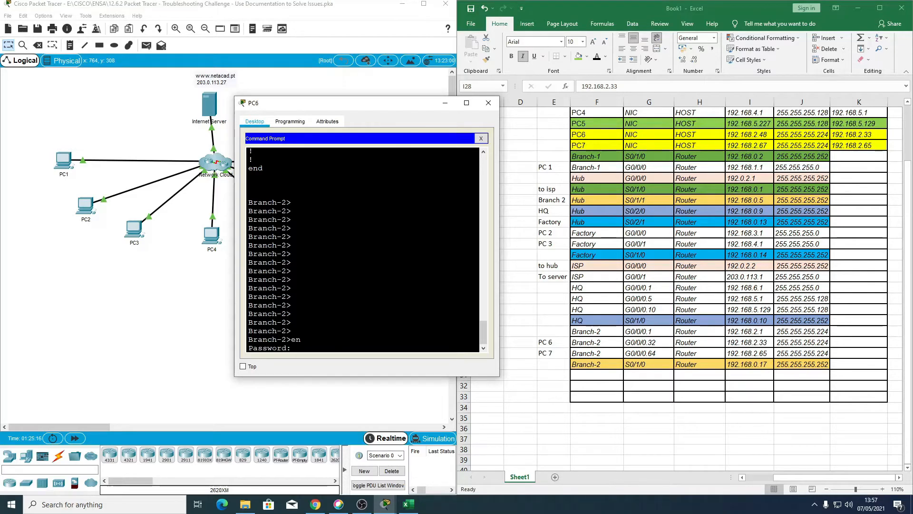
key("Return")
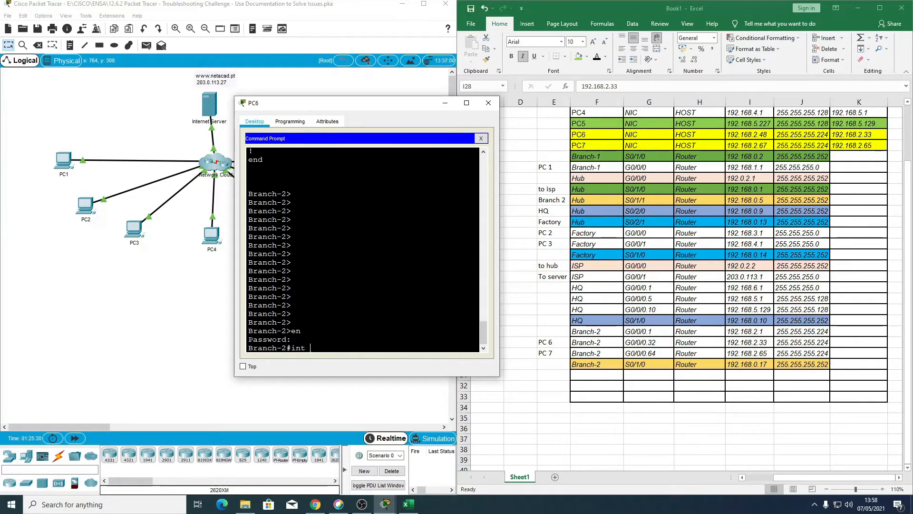
Step: Enter global configuration mode on Branch-2 and start configuring interface s0/1/0
key("BackSpace")
key("BackSpace")
key("BackSpace")
key("BackSpace")
type("conf rt")
key("Return")
type("s")
key("BackSpace")
type("ig)#int s0/1/0")
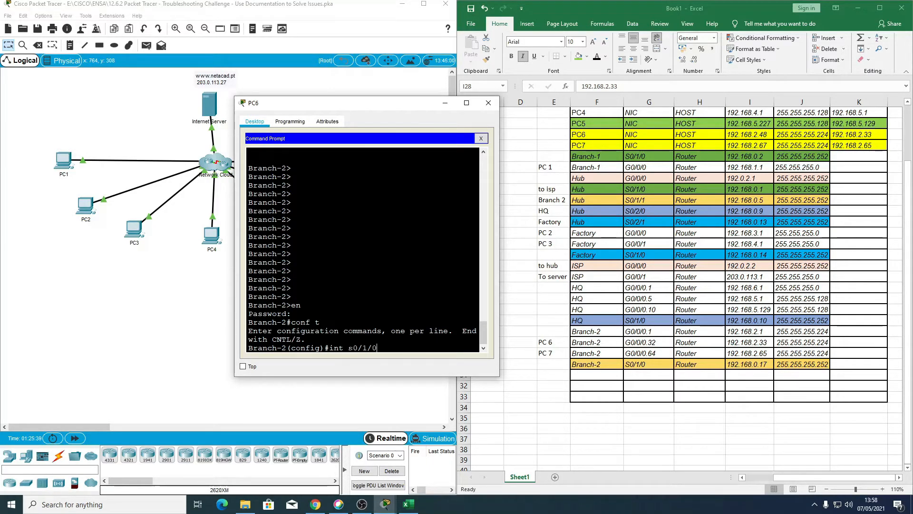
key("Return")
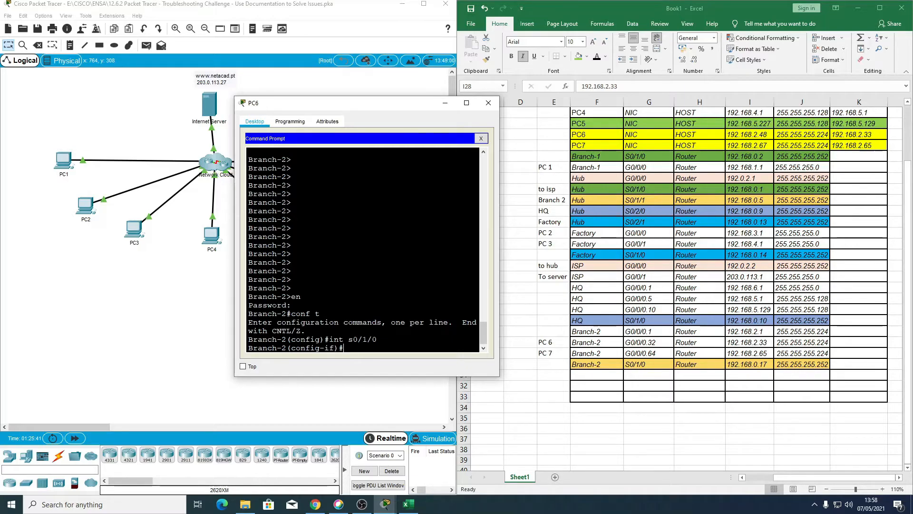
Step: Set the IP address of Branch-2's s0/1/0 interface to 192.168.0.6 with mask 255.255.255.252
type("ip adfdd")
key("Tab")
type("192.1")
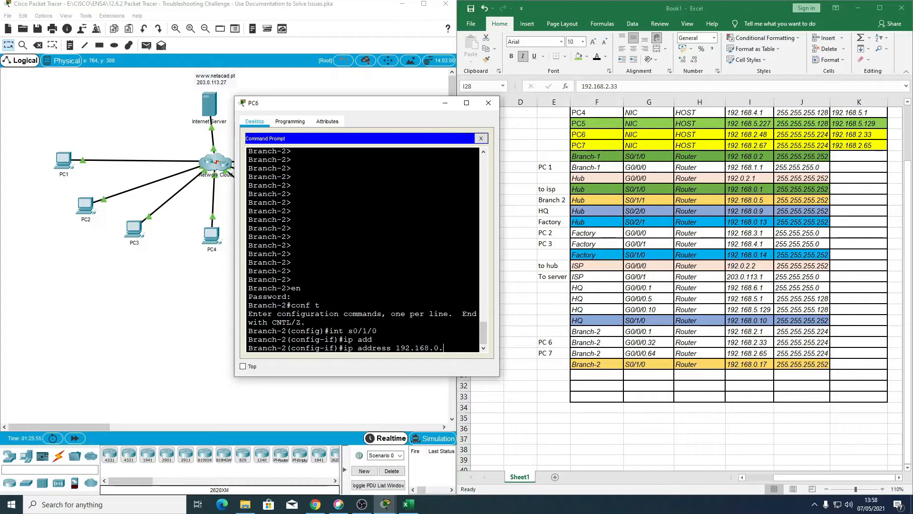
type("68.0.6 255/25")
key("BackSpace")
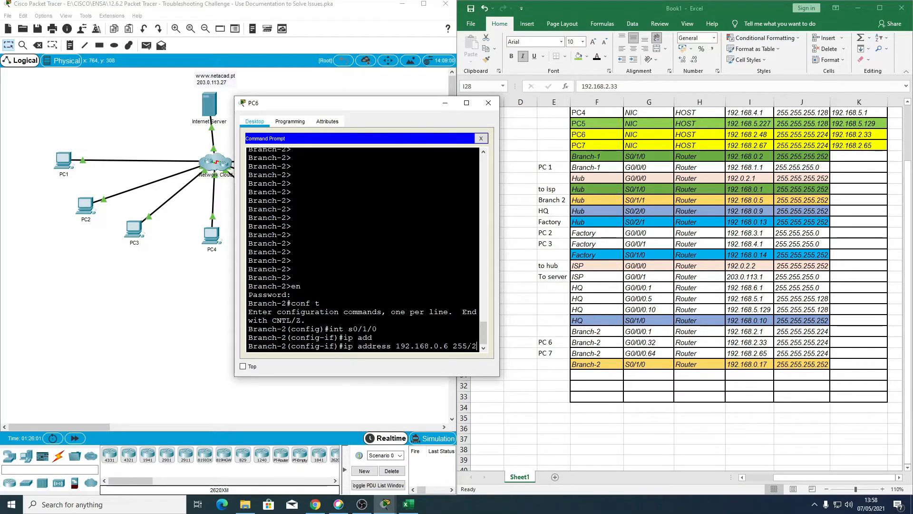
type(".255.255.252")
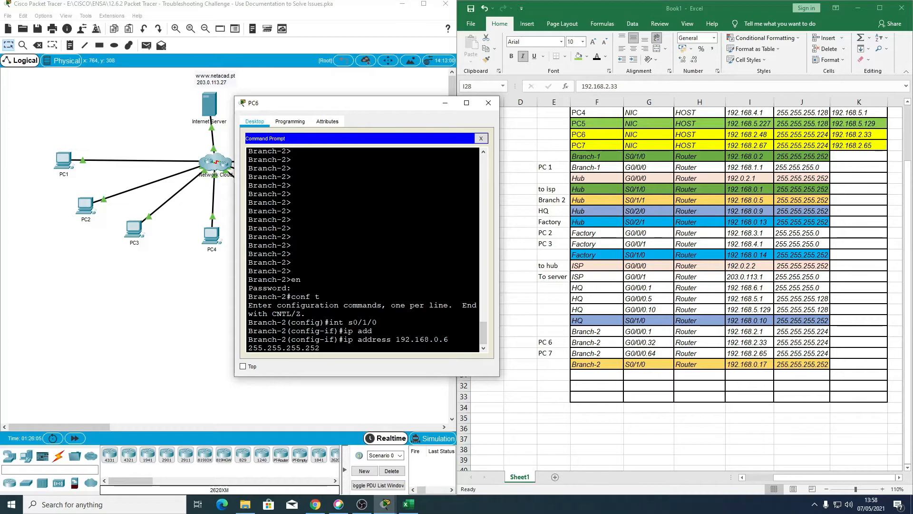
key("Return")
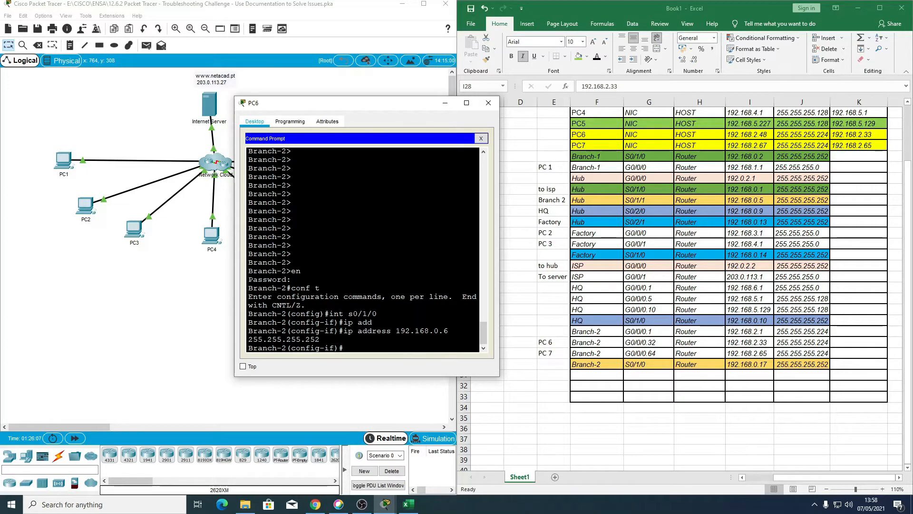
Step: Leave configuration mode on Branch-2 and exit the Telnet session back to PC6's own prompt
left_click(481, 138)
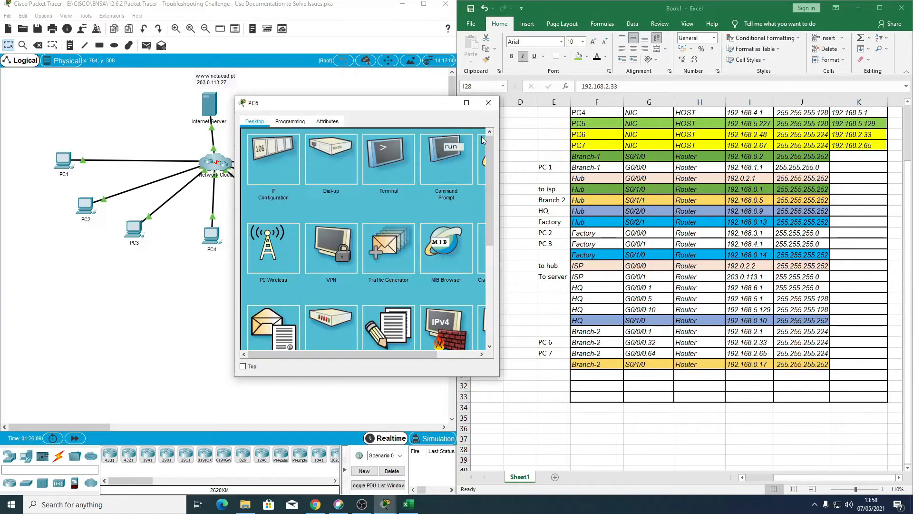
left_click(453, 161)
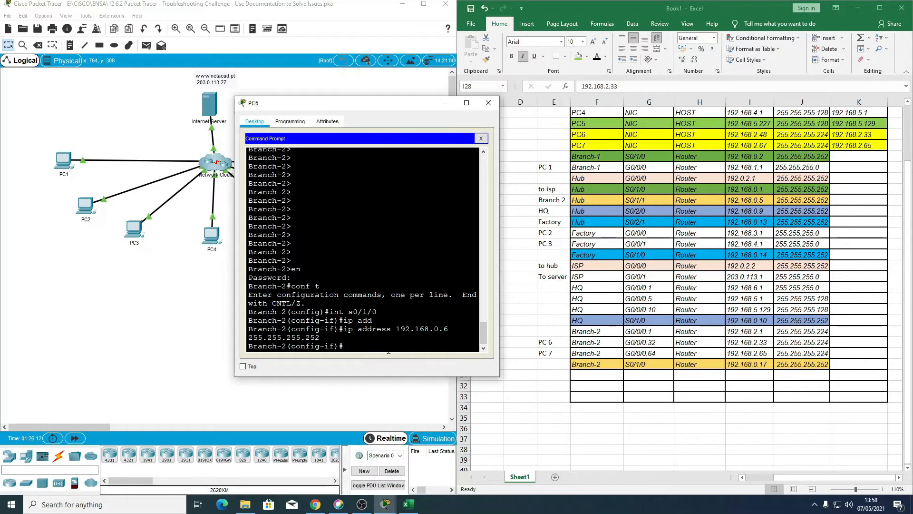
key("ctrl+z")
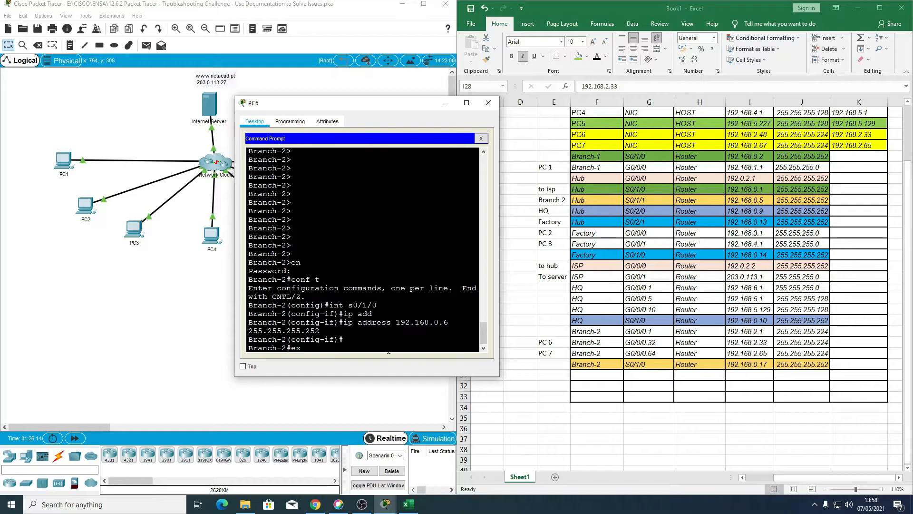
key("Return")
Step: Ping the internet server at 203.0.113.27 twice from PC6, and close the PC6 window
key("Up")
key("Up")
key("Up")
key("Up")
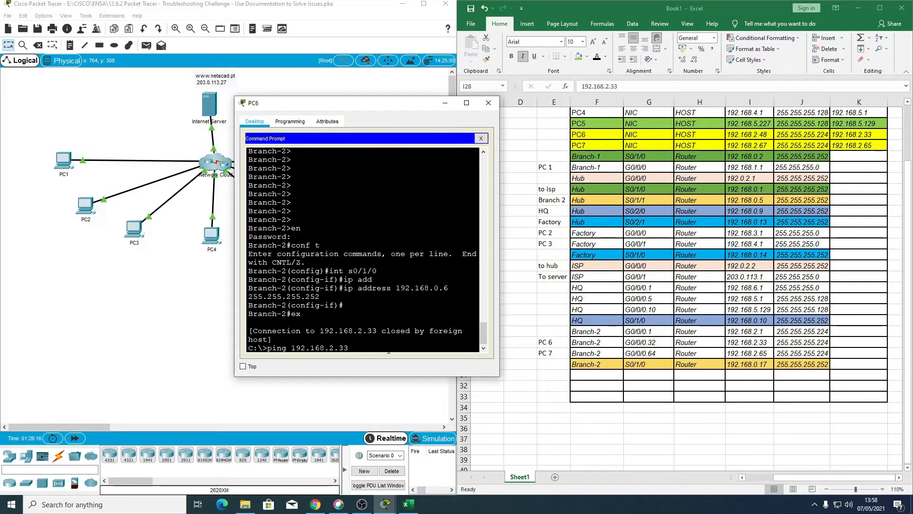
key("Return")
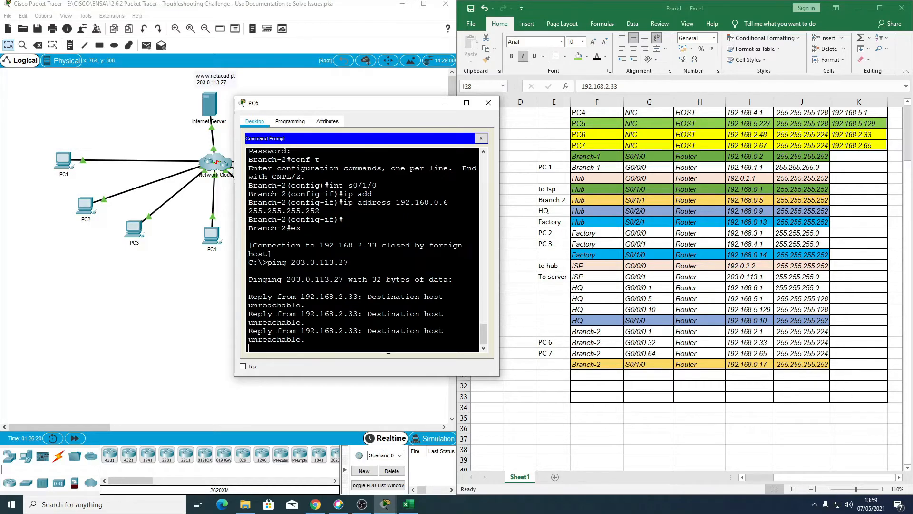
key("Up")
key("Return")
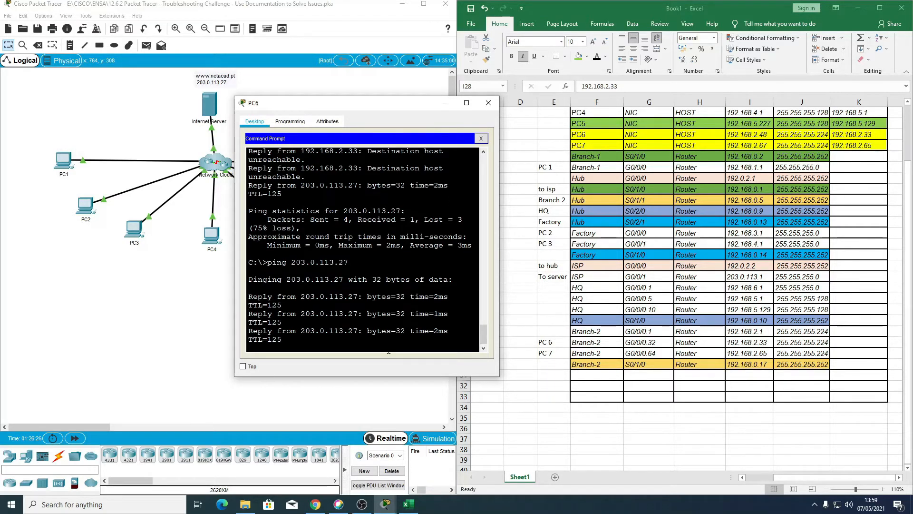
left_click(488, 102)
Step: Open PC7's command prompt and ping its gateway 192.168.2.65, interrupting the ping early
left_click(387, 177)
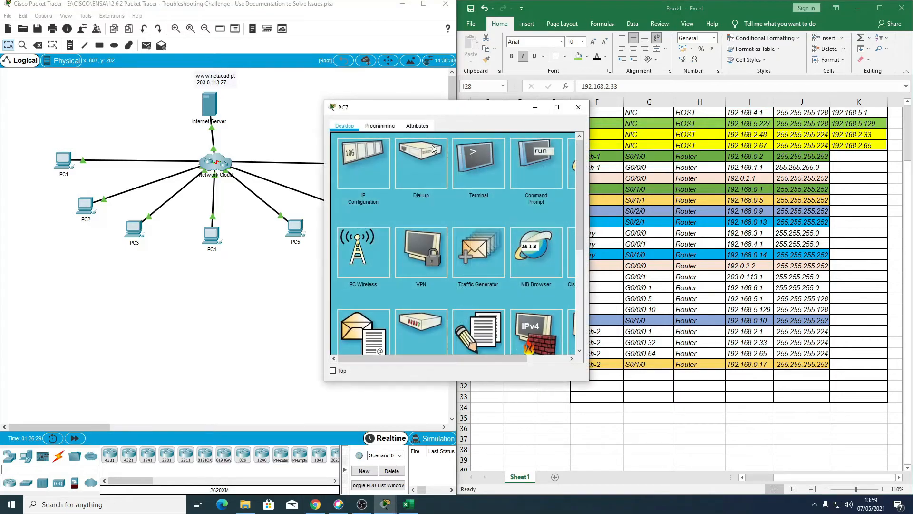
left_click(526, 159)
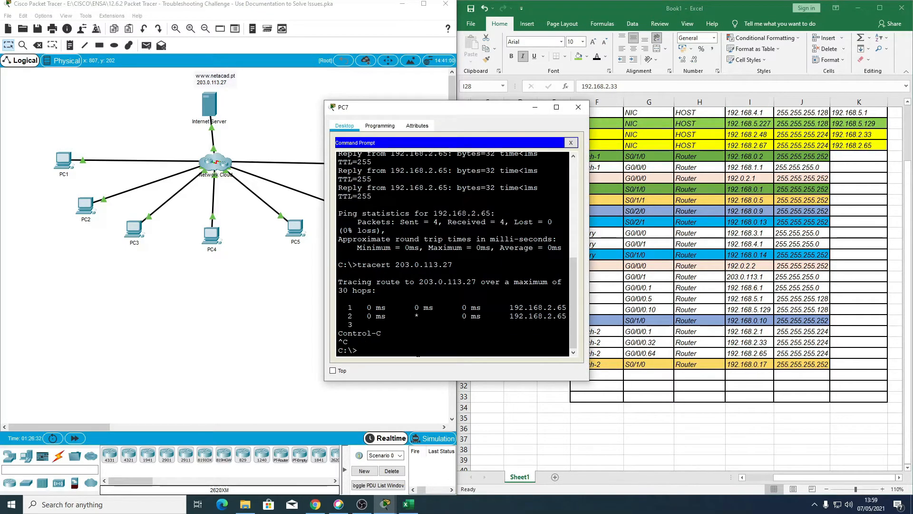
type("ping 192.168.2.65")
key("Return")
key("ctrl+c")
Step: Ping the internet server at 203.0.113.27 from PC7, and close the PC7 window
key("Up")
key("Up")
key("Up")
key("Up")
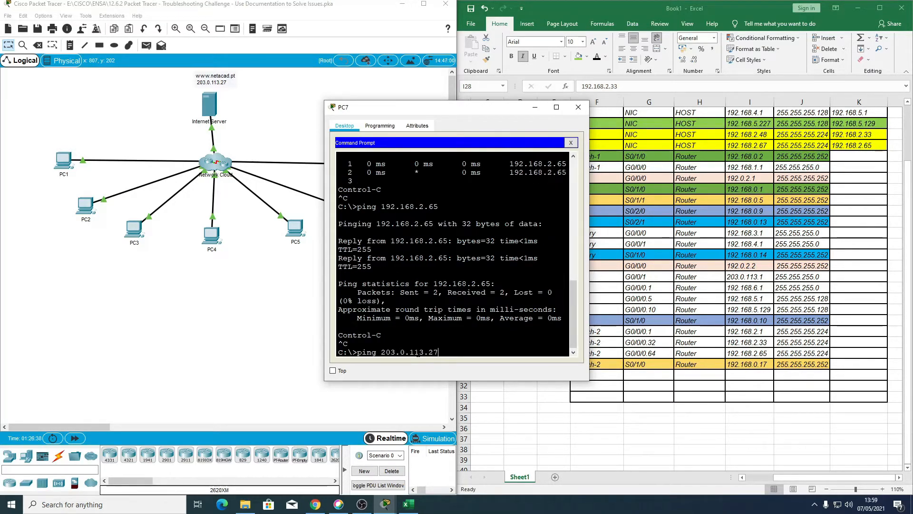
key("Return")
left_click_drag(449, 109, 360, 96)
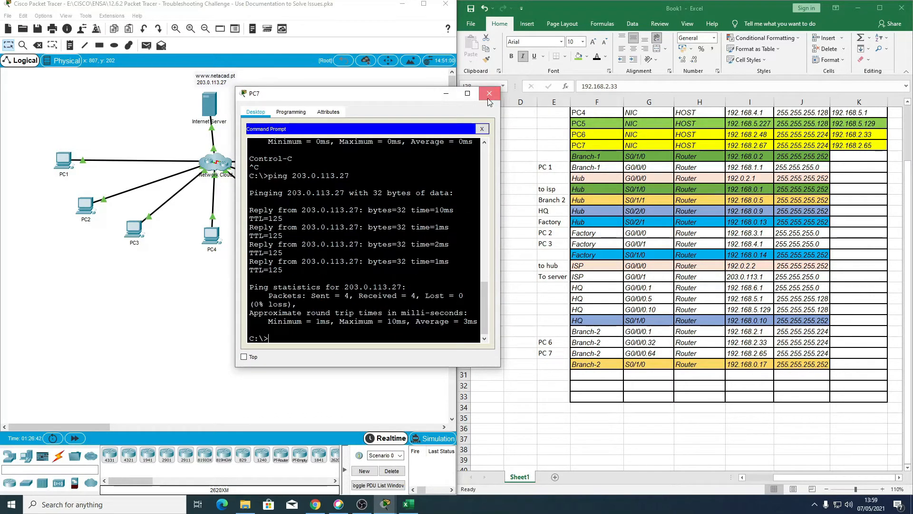
left_click(488, 98)
Step: Check the addressing table and the activity's instructions and completion, minimise the activity window, and maximise the network topology window
scroll(637, 312, "up", 2)
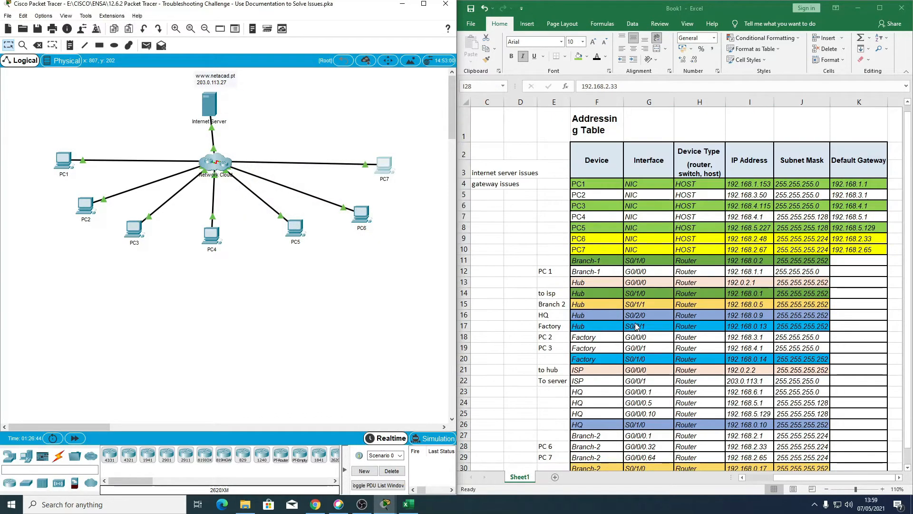
scroll(475, 313, "down", 2)
mouse_move(385, 504)
left_click(428, 476)
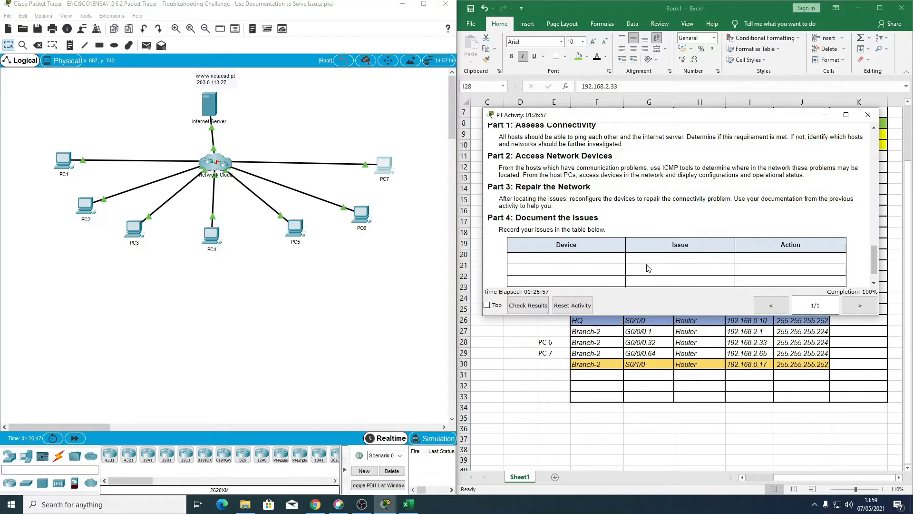
left_click(825, 115)
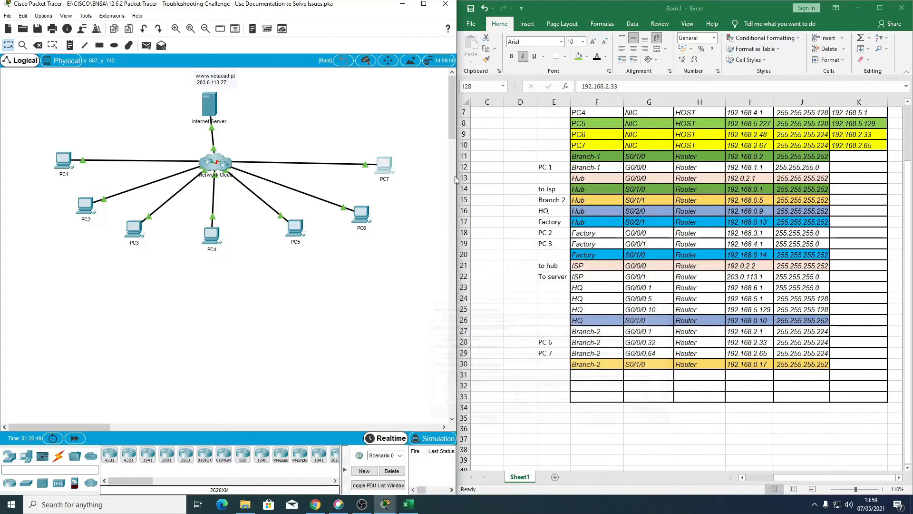
left_click(431, 5)
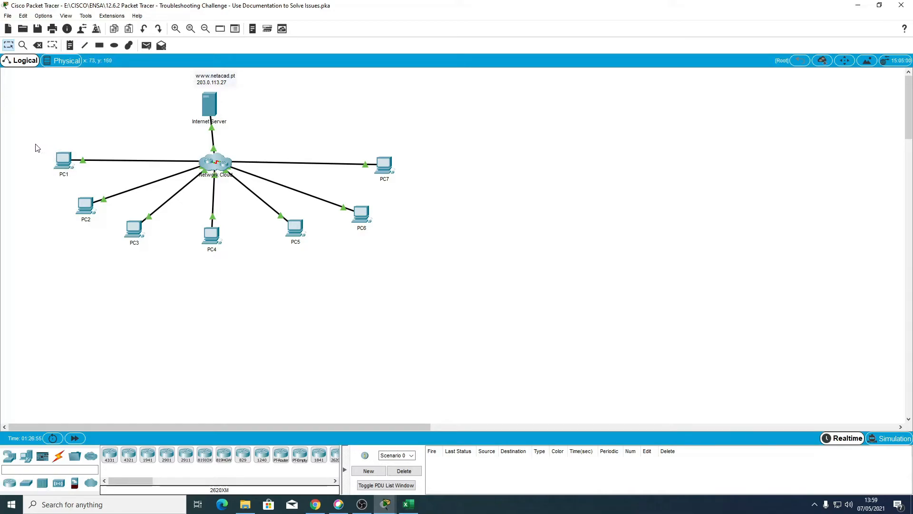
Step: Send simple PDUs from PC1 to PC7 and from PC2 to PC6 to test connectivity
left_click(146, 48)
left_click(62, 162)
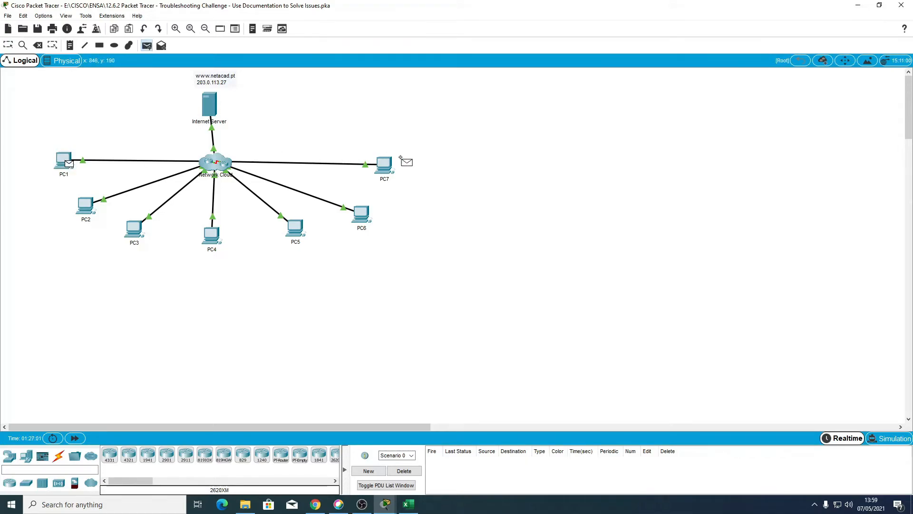
left_click(386, 166)
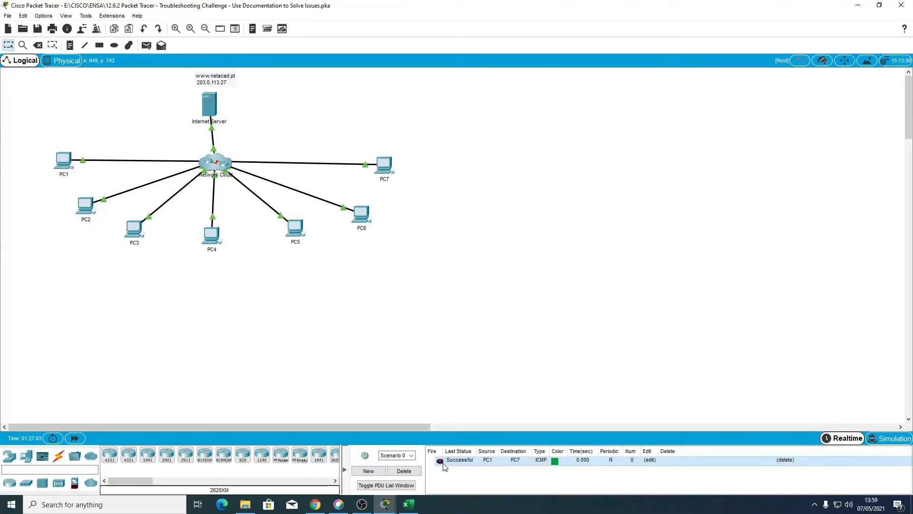
left_click(144, 46)
left_click(85, 205)
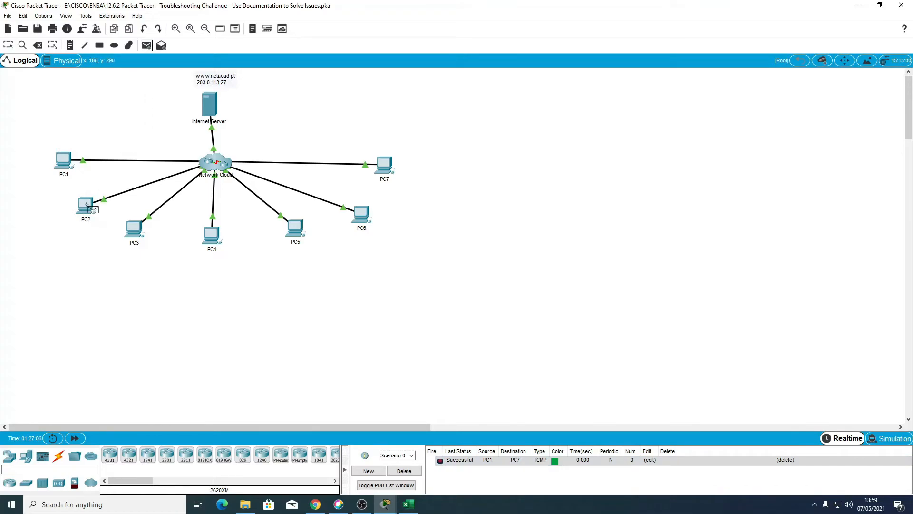
left_click(365, 219)
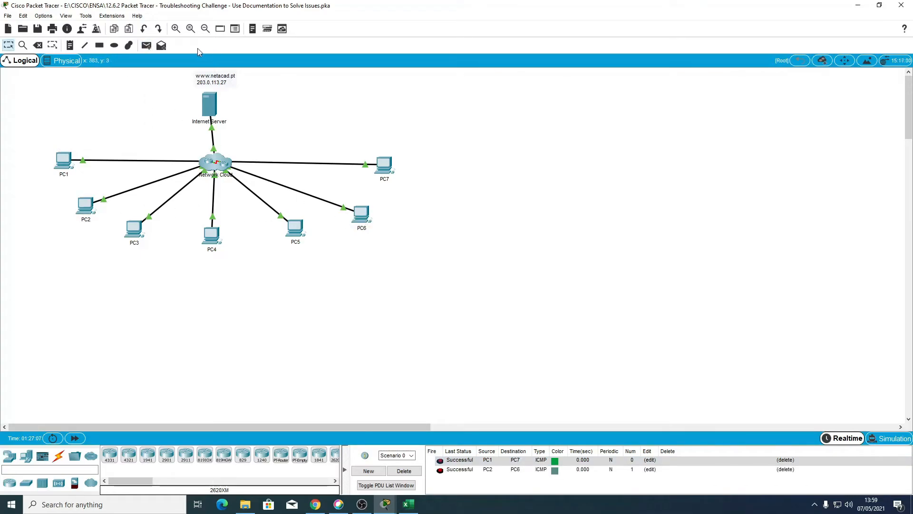
Step: Send simple PDUs from PC3 to PC5 and from PC4 to the Internet Server
left_click(147, 46)
left_click(134, 228)
left_click(295, 231)
left_click(147, 46)
left_click(218, 233)
left_click(209, 103)
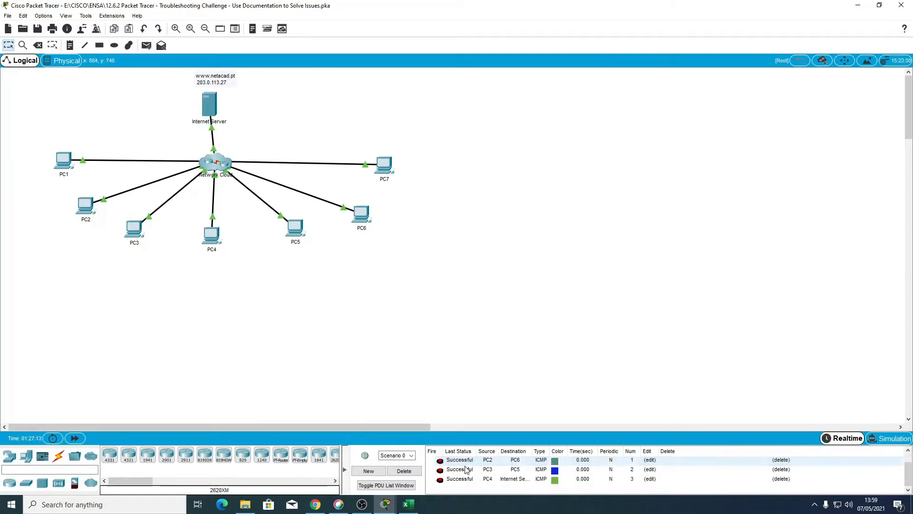
Step: Delete the current PDU scenario, and send simple PDUs from PC4 to PC7 and from PC4 to PC1
left_click(404, 471)
left_click(147, 46)
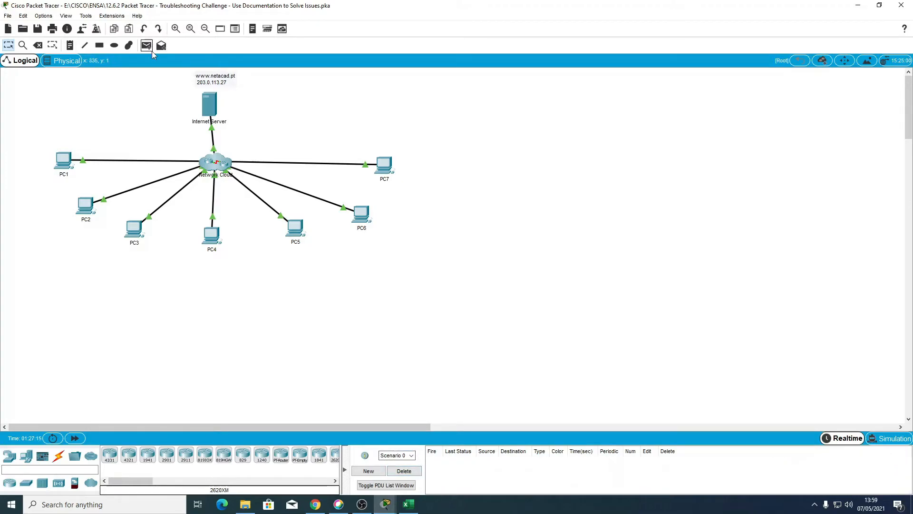
left_click(212, 235)
left_click(385, 165)
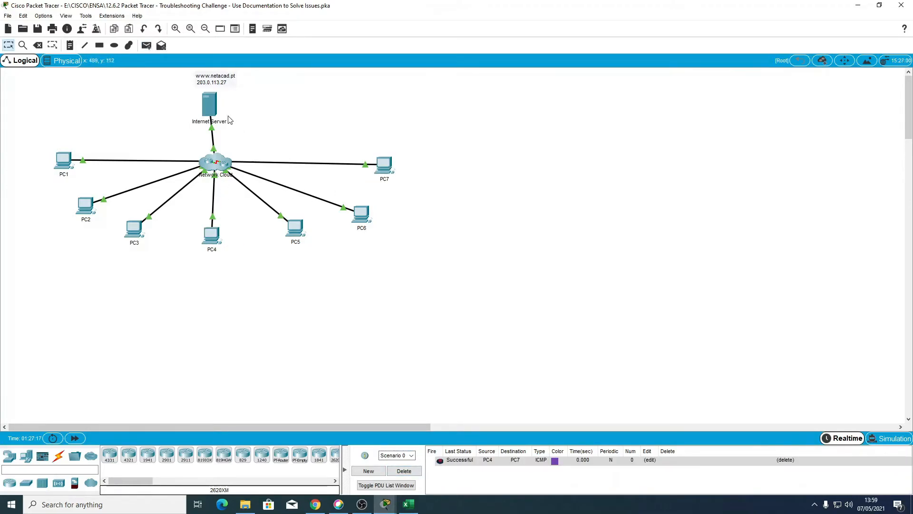
left_click(147, 46)
left_click(214, 237)
left_click(65, 165)
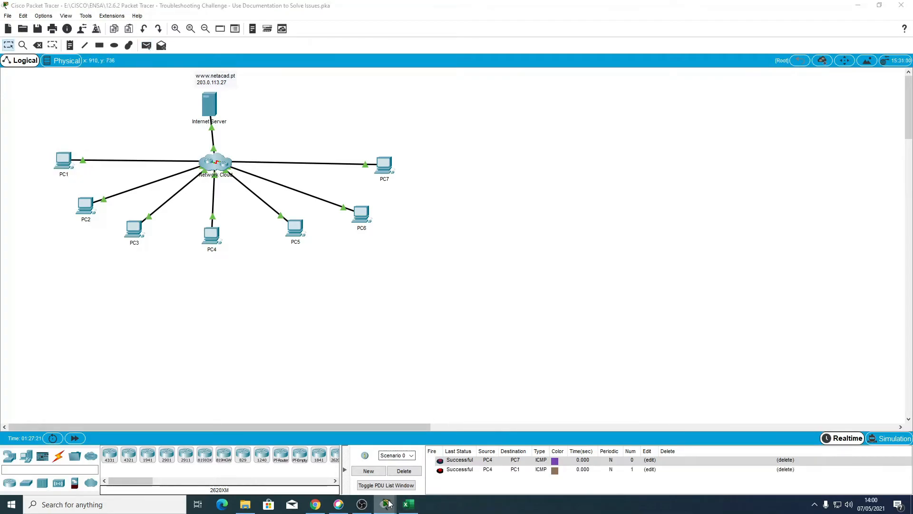
Step: Show the activity's Part 4 issues table and place the Excel addressing table workbook beside it
left_click(386, 504)
left_click(409, 465)
scroll(600, 252, "down", 1)
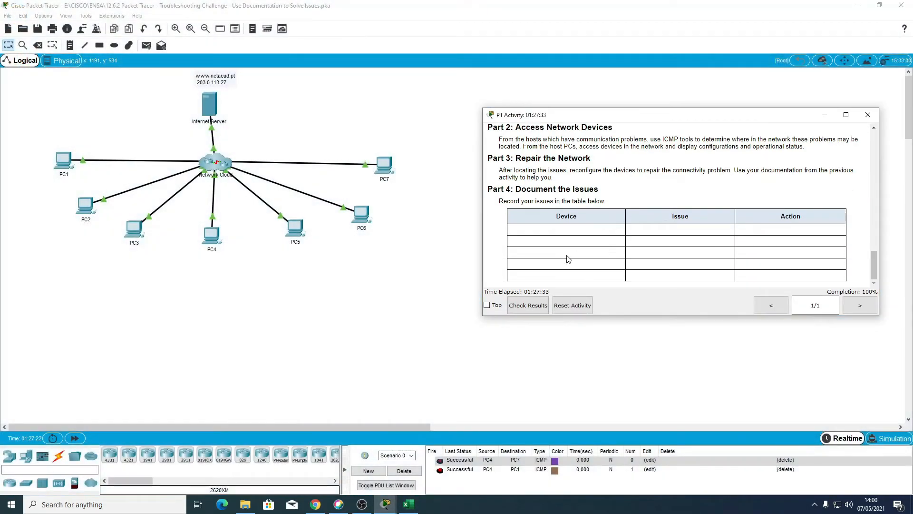
left_click(408, 504)
scroll(670, 173, "up", 3)
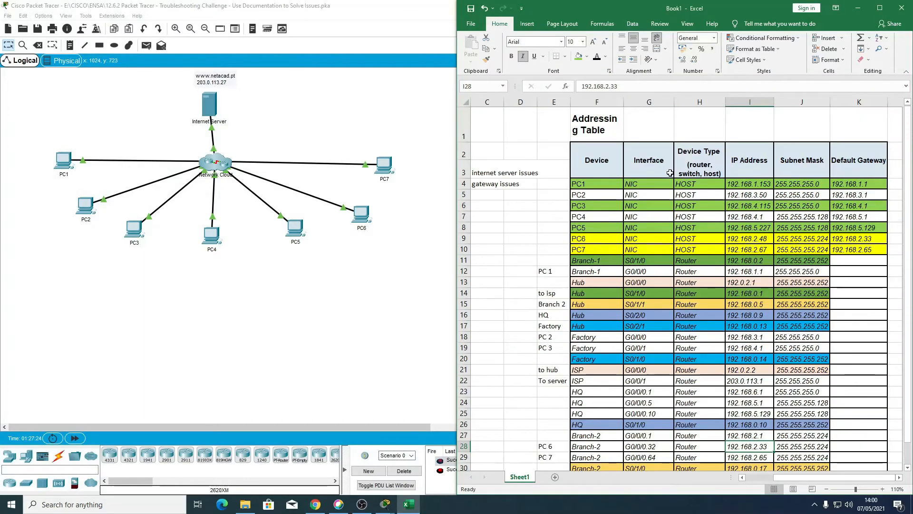
left_click_drag(683, 10, 226, 24)
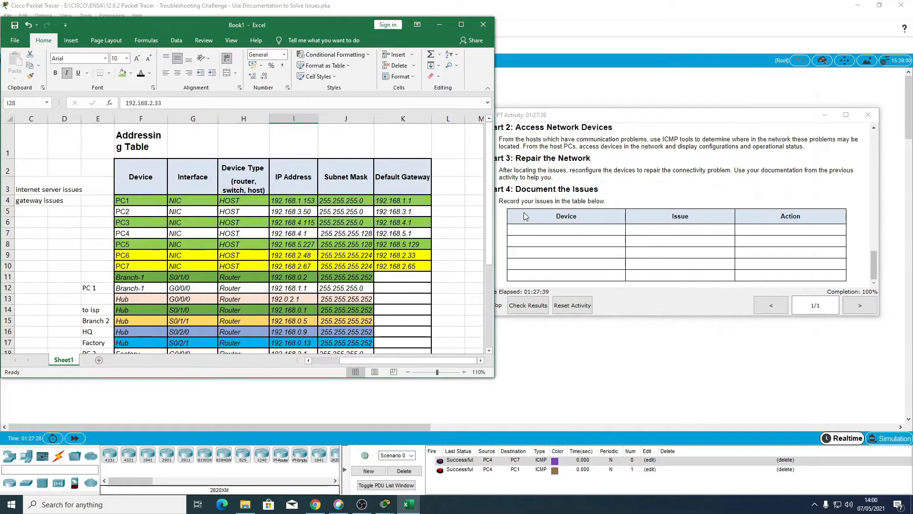
Step: Copy the activity's Device, Issue and Action table into the sheet from cell F36, and widen its columns
left_click_drag(507, 210, 809, 280)
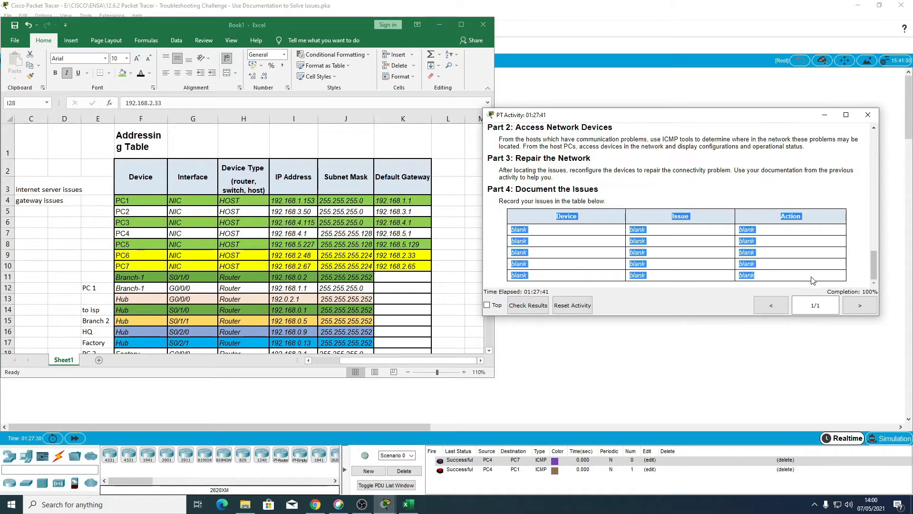
scroll(277, 292, "down", 9)
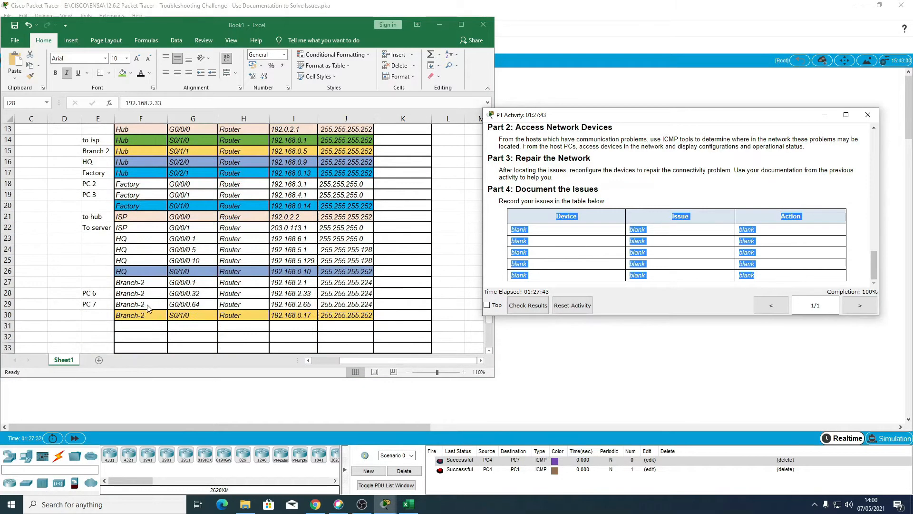
left_click(136, 218)
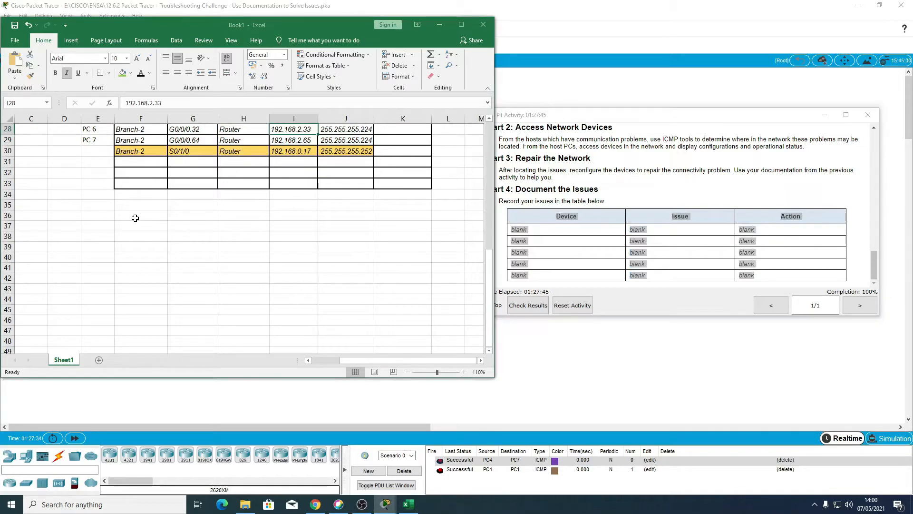
type("Device\tIssue\tAction")
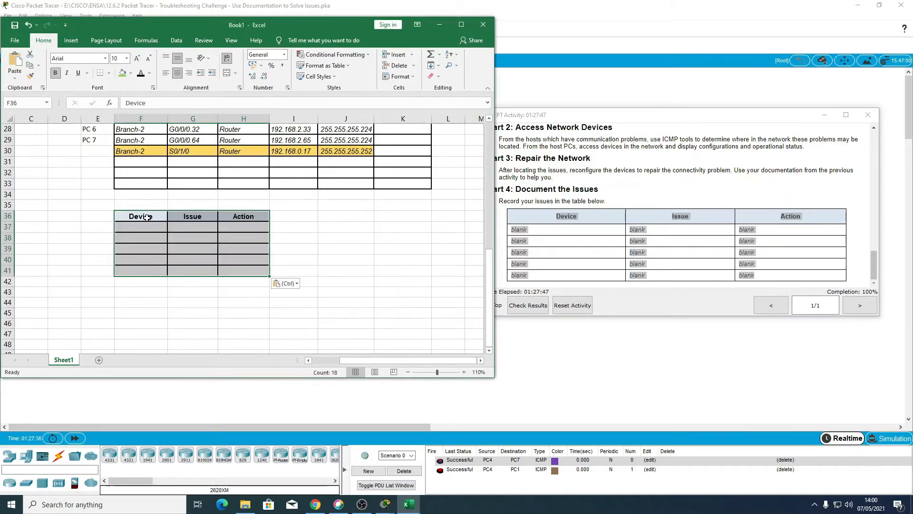
left_click_drag(168, 120, 359, 121)
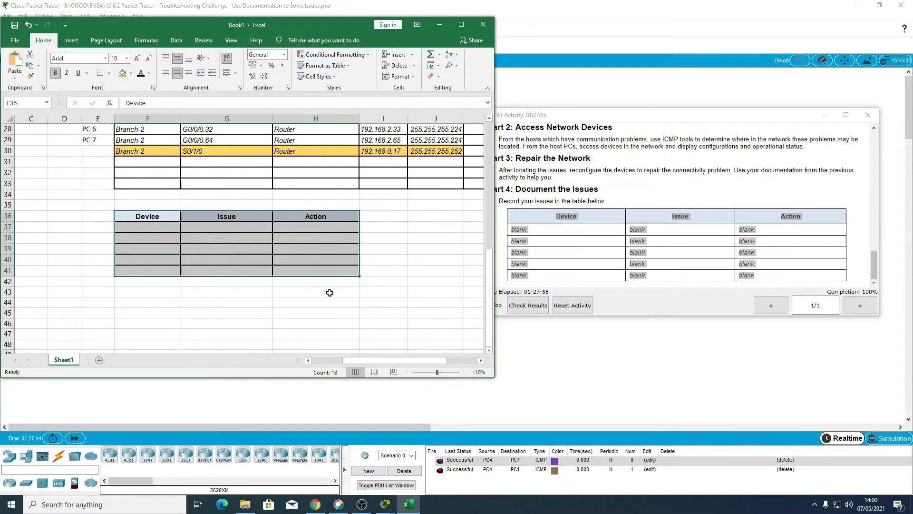
Step: Review the issue colour legend and the PC1 and PC3 rows in the addressing table
scroll(332, 292, "up", 9)
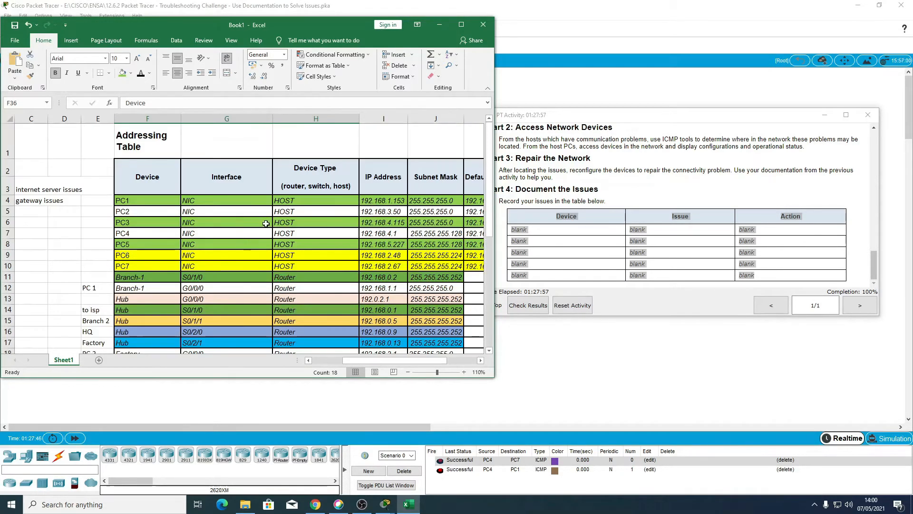
left_click(143, 201)
left_click_drag(353, 359, 313, 362)
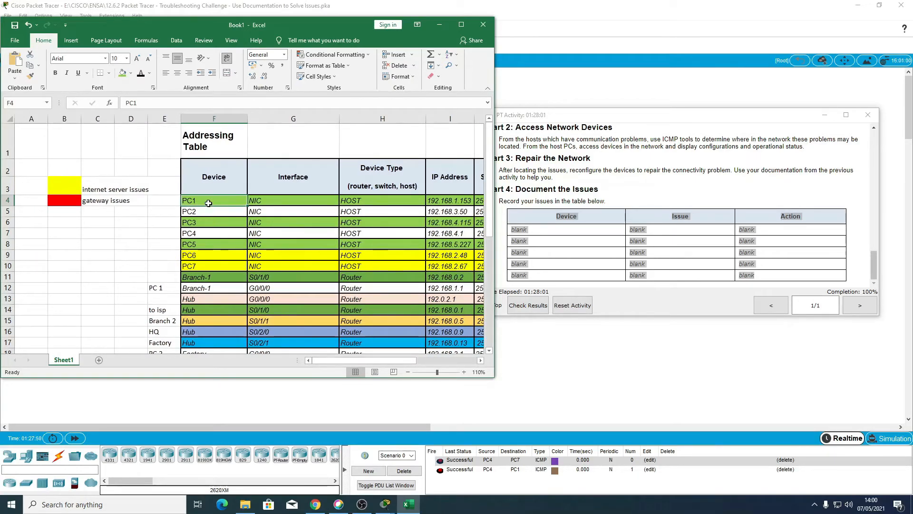
left_click(96, 189)
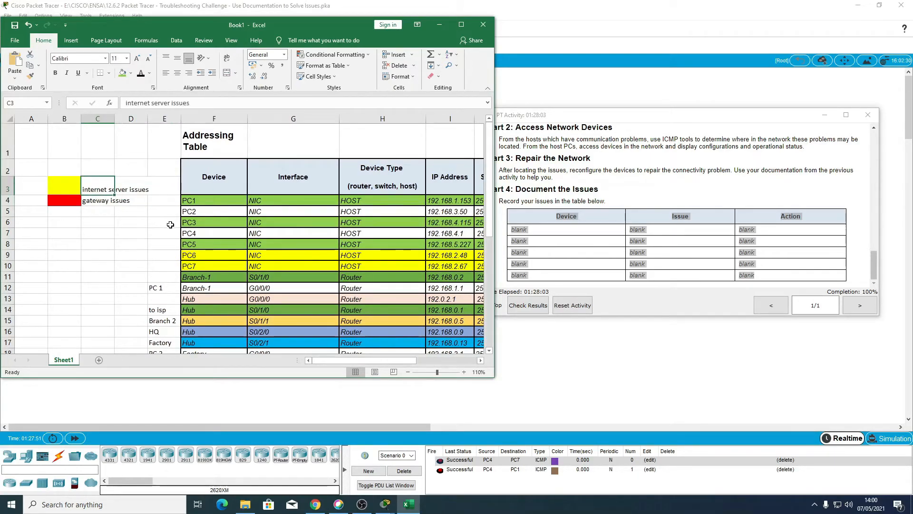
left_click(216, 222)
scroll(248, 285, "down", 2)
scroll(253, 300, "up", 2)
Step: Undo the widening of the Device, Issue and Action columns and look over the sheet
key("ctrl+z")
key("ctrl+z")
key("ctrl+z")
key("ctrl+z")
key("ctrl+z")
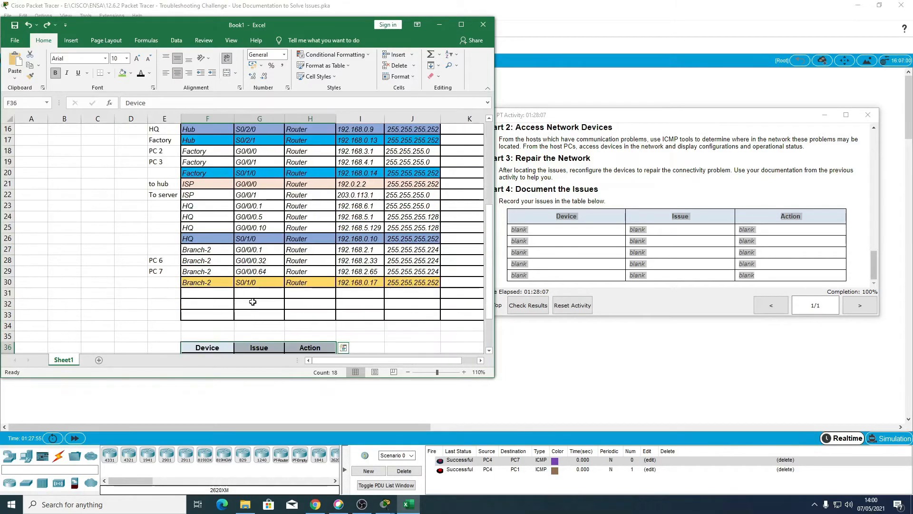
scroll(257, 294, "up", 2)
scroll(257, 294, "down", 4)
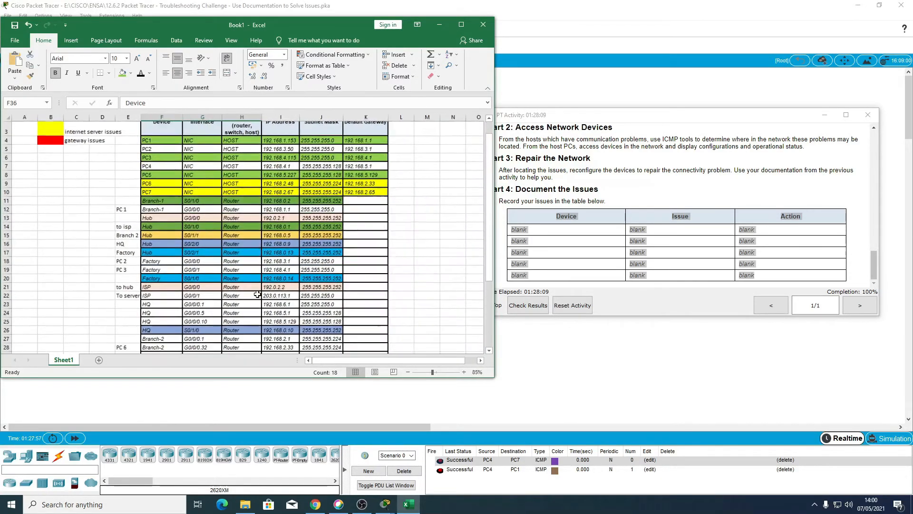
scroll(258, 294, "up", 5)
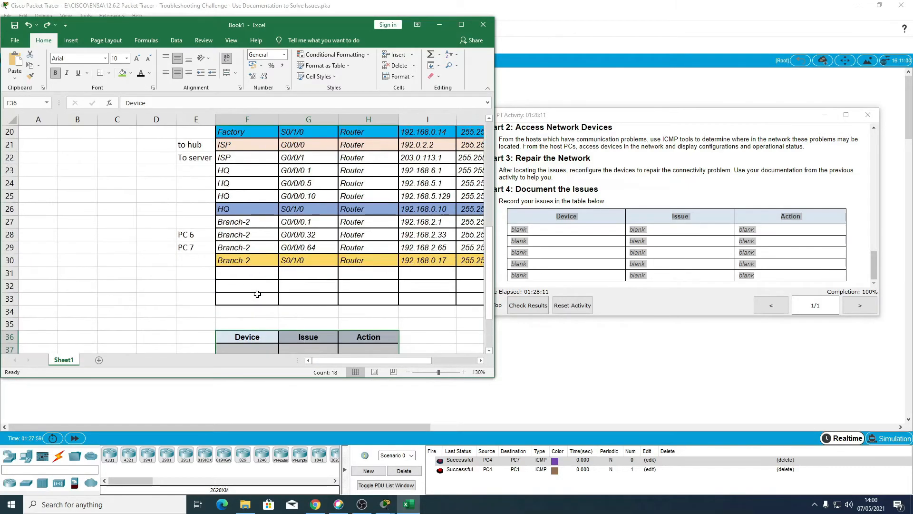
scroll(257, 294, "down", 1)
Step: Undo the pasted issues table and earlier edits until PC1 is highlighted yellow and PC3 and PC5 red
key("ctrl+z")
key("ctrl+z")
key("ctrl+z")
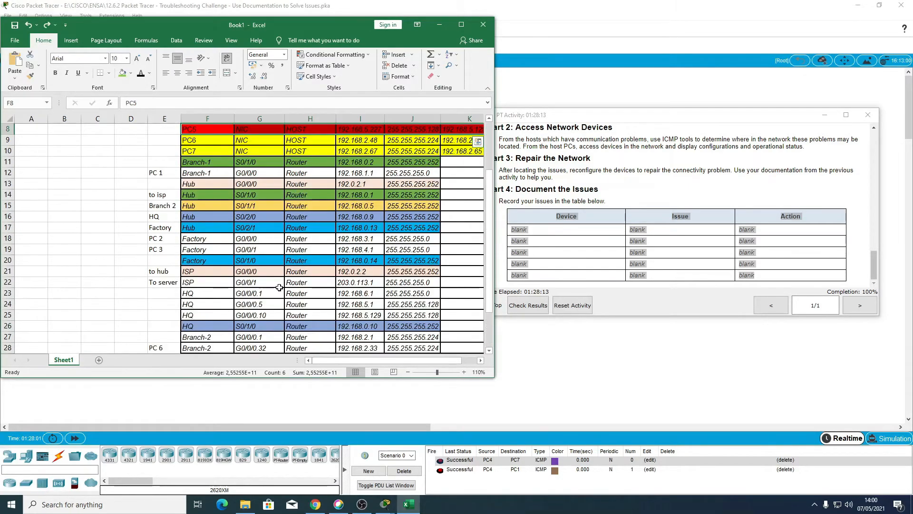
key("ctrl+z")
key("ctrl+z")
scroll(279, 287, "up", 2)
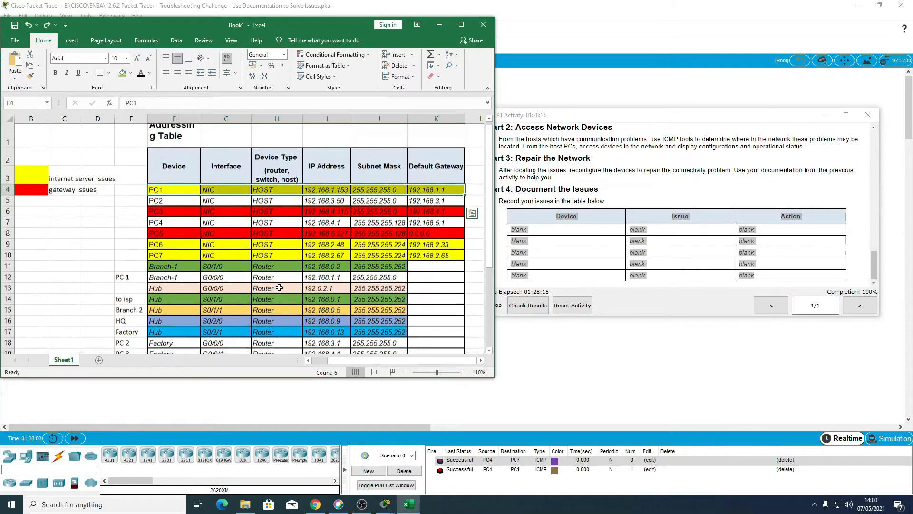
scroll(250, 268, "down", 1)
scroll(252, 283, "down", 5)
scroll(255, 288, "up", 5)
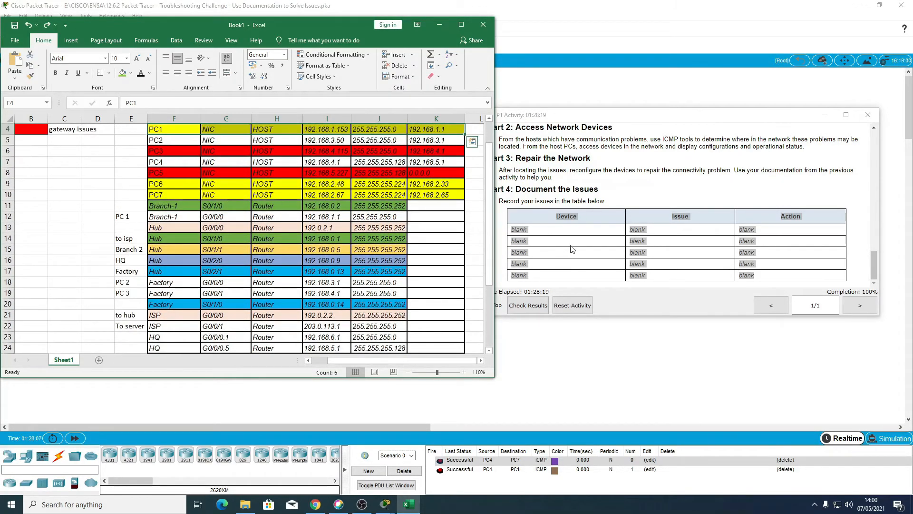
Step: Copy the activity's issues table again, paste it at cell F35, and widen the Device, Issue and Action columns
left_click(730, 118)
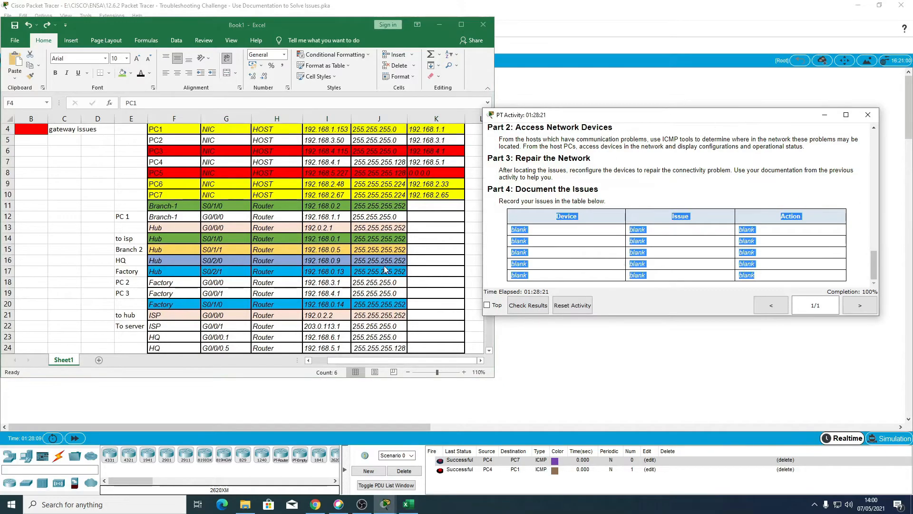
scroll(175, 315, "down", 8)
double_click(161, 215)
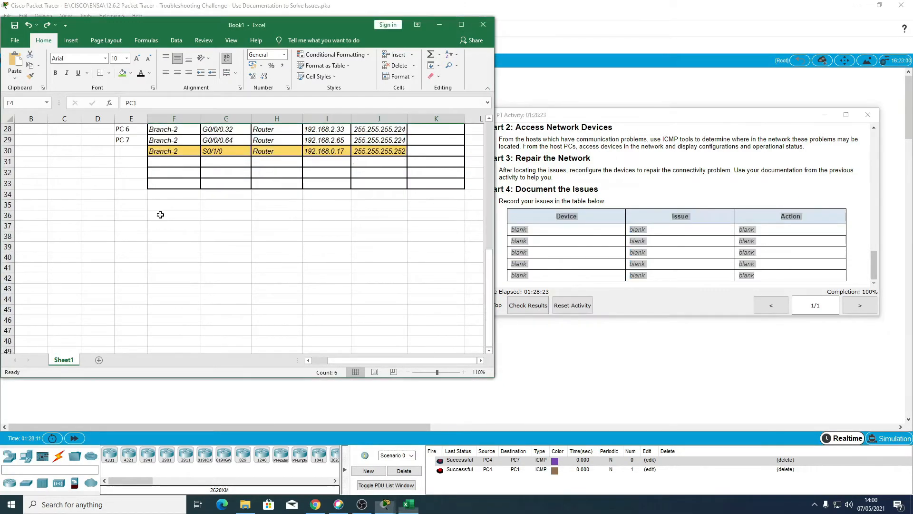
scroll(162, 218, "up", 8)
scroll(187, 265, "down", 5)
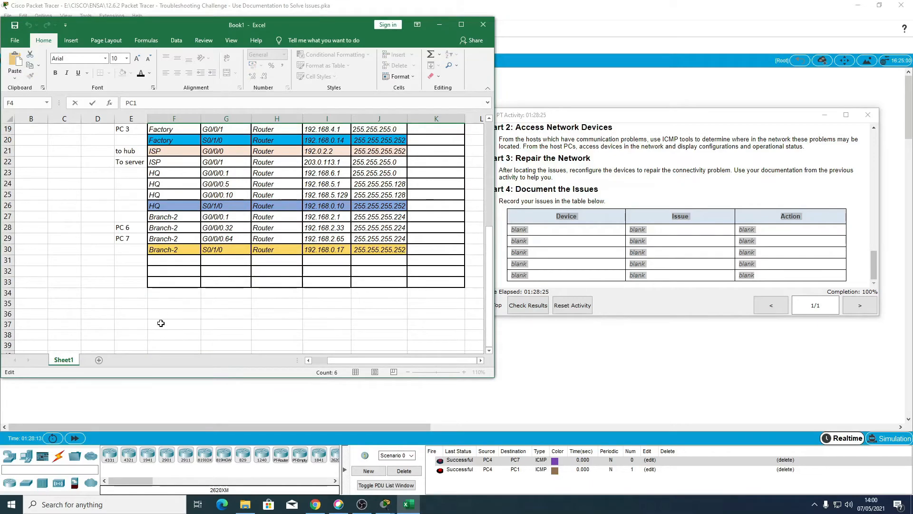
left_click(164, 305)
type("Device\tIssue\tAction")
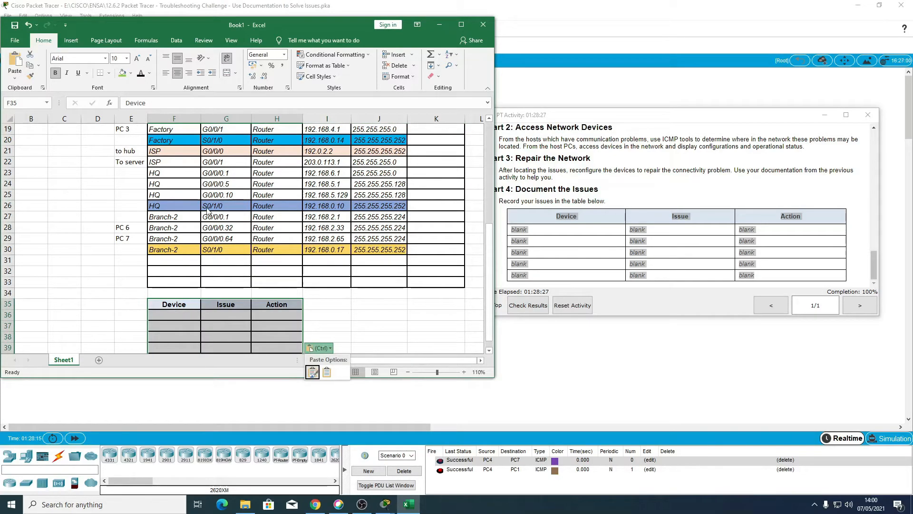
left_click_drag(202, 119, 367, 119)
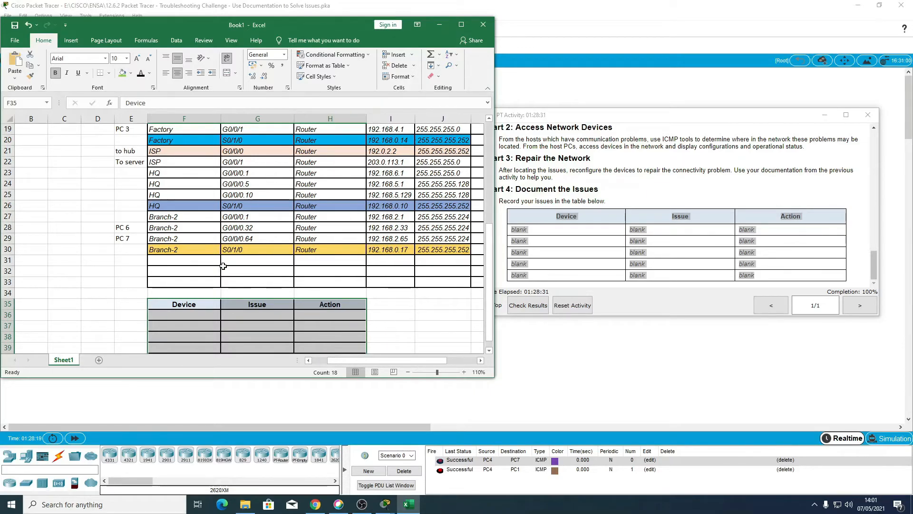
Step: Apply the font colour to the issues table's body cells to reveal the "blank" placeholders, and delete them
left_click(203, 318)
left_click_drag(204, 321, 332, 349)
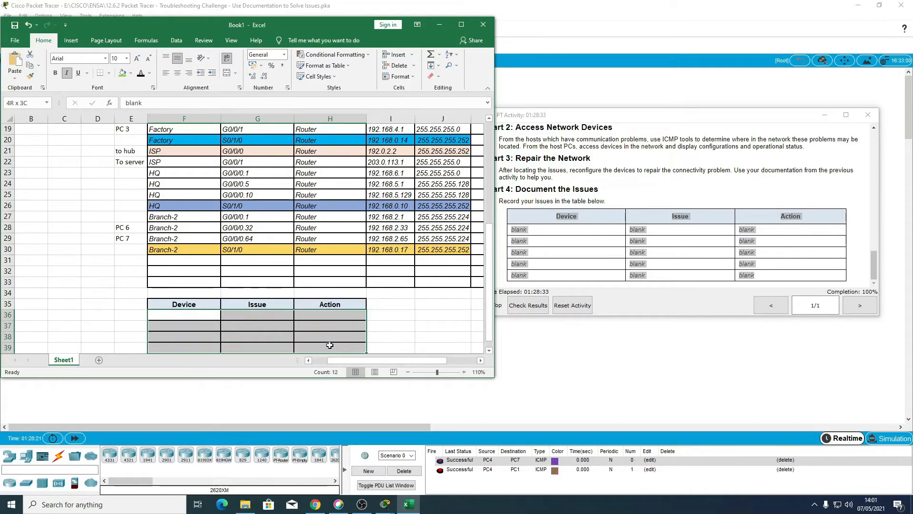
left_click(140, 74)
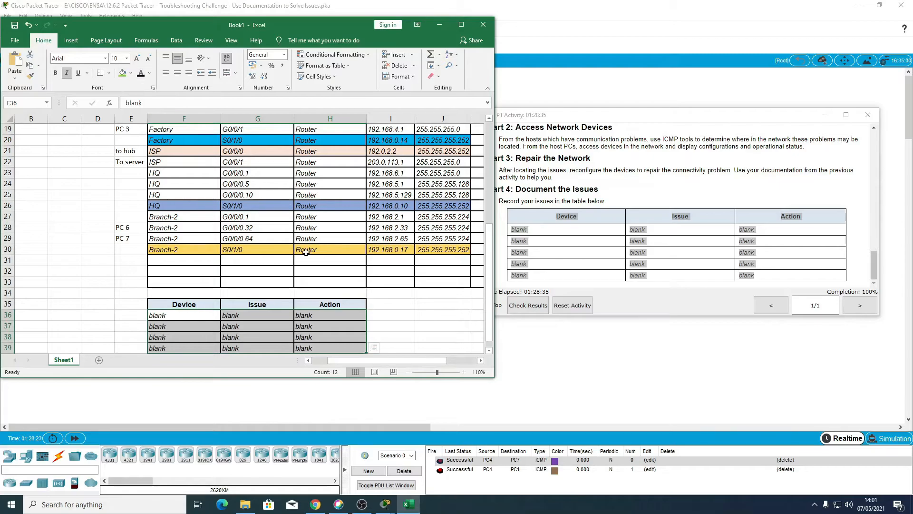
left_click(238, 333)
left_click_drag(192, 318, 304, 345)
key("Delete")
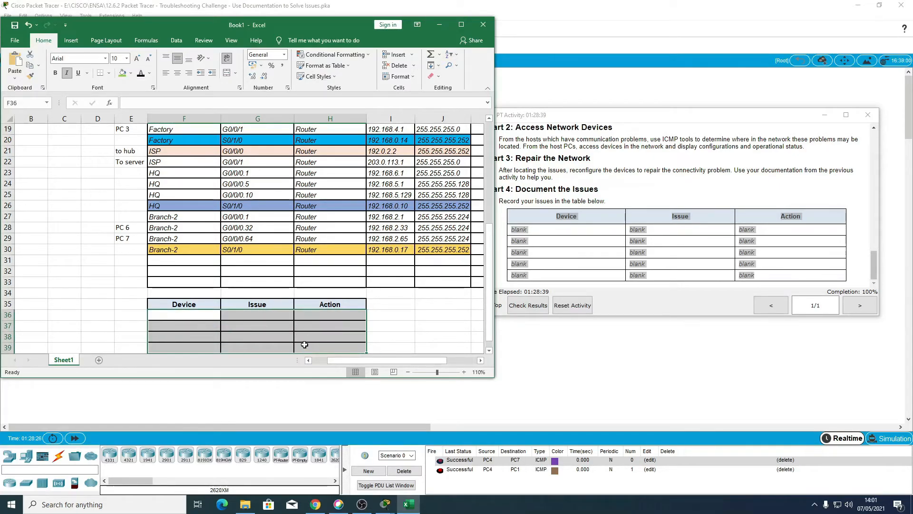
Step: Enter PC 1 as the first device in the issues table, checking it against the addressing table
scroll(304, 345, "up", 6)
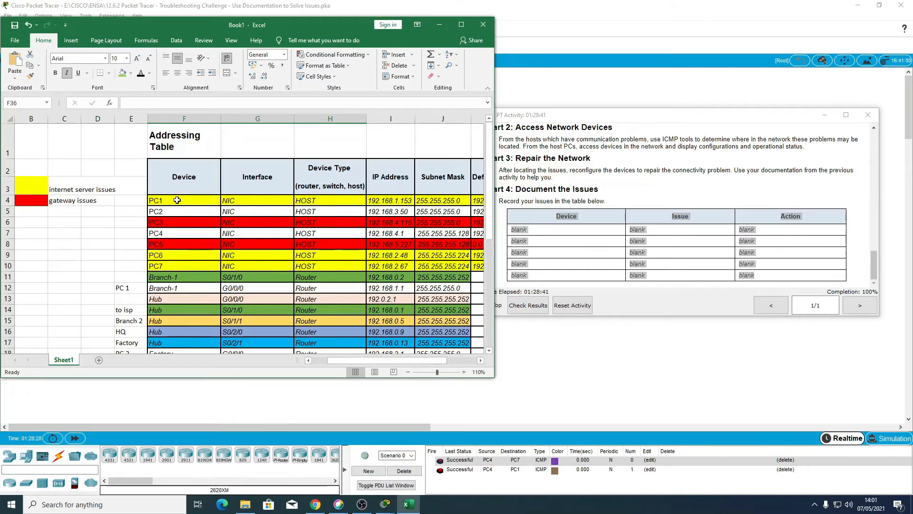
scroll(174, 203, "down", 7)
left_click(174, 281)
type("PC 1")
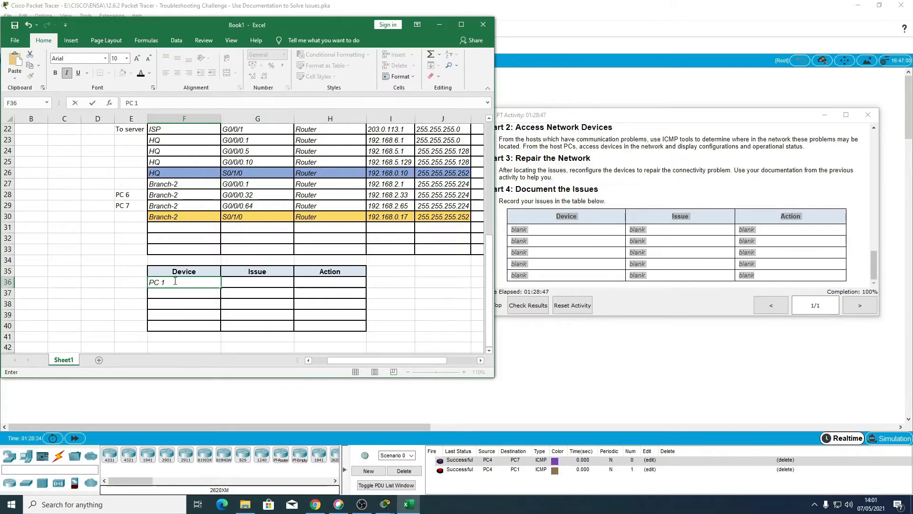
scroll(175, 281, "up", 7)
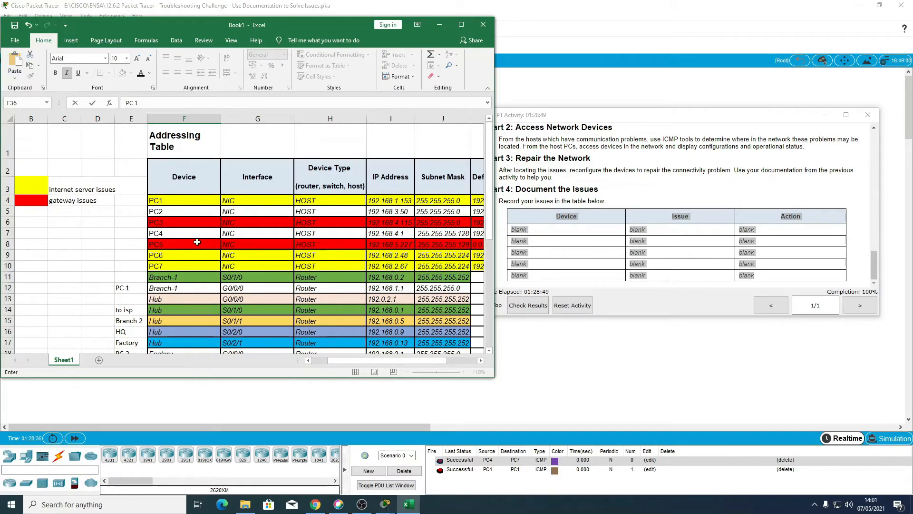
scroll(197, 242, "down", 4)
scroll(196, 242, "up", 4)
scroll(172, 250, "down", 7)
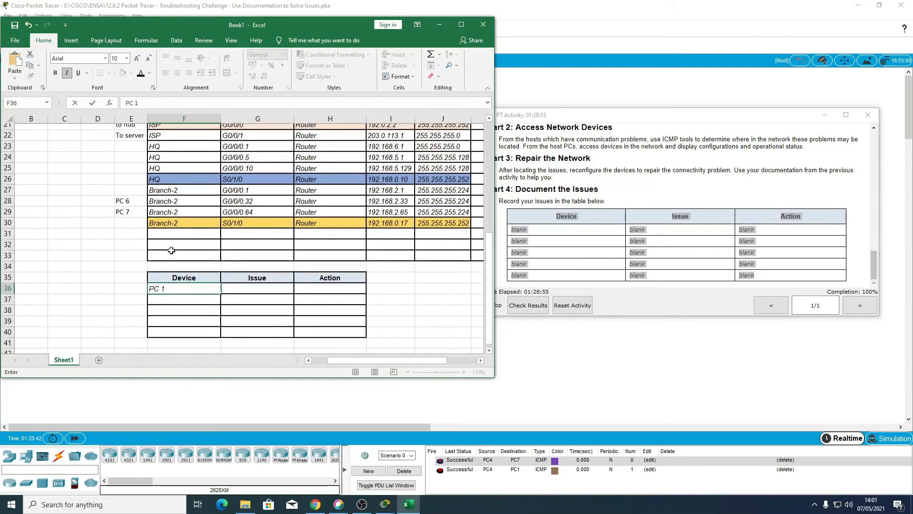
left_click(228, 281)
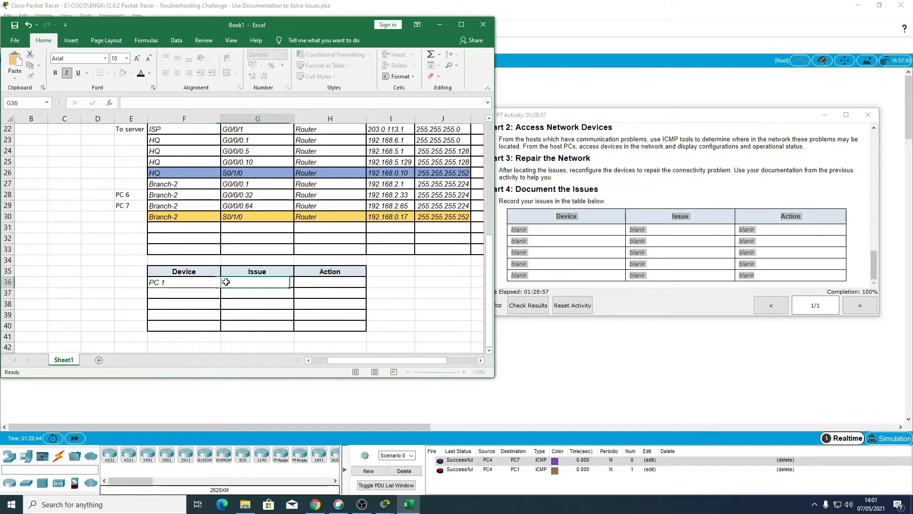
Step: Examine the issue colour legend, the PC1 row and the Hub S0/1/0 row in the addressing table
scroll(158, 277, "up", 7)
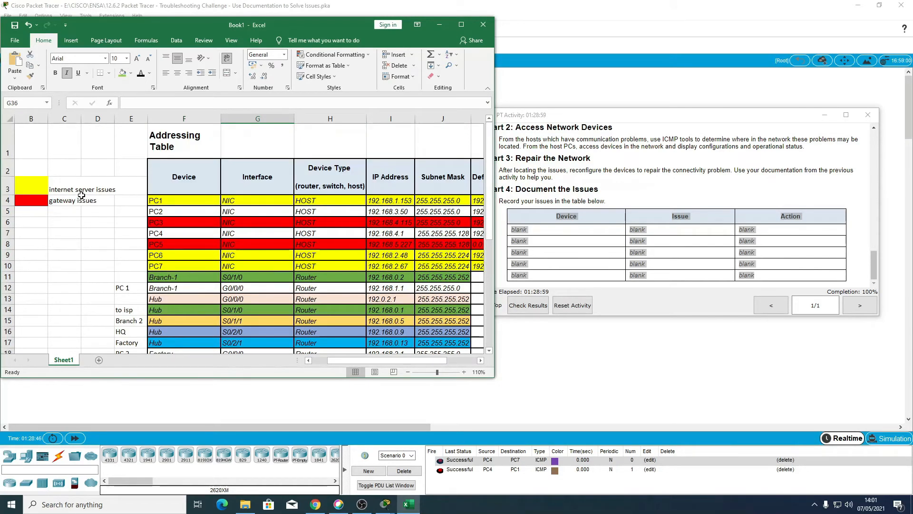
scroll(124, 215, "down", 1)
scroll(124, 214, "up", 1)
scroll(138, 231, "down", 3)
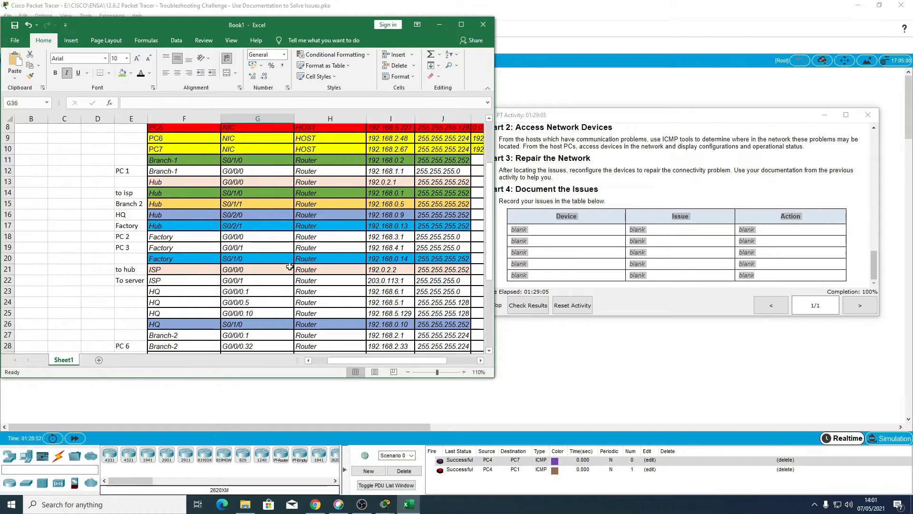
scroll(290, 266, "up", 2)
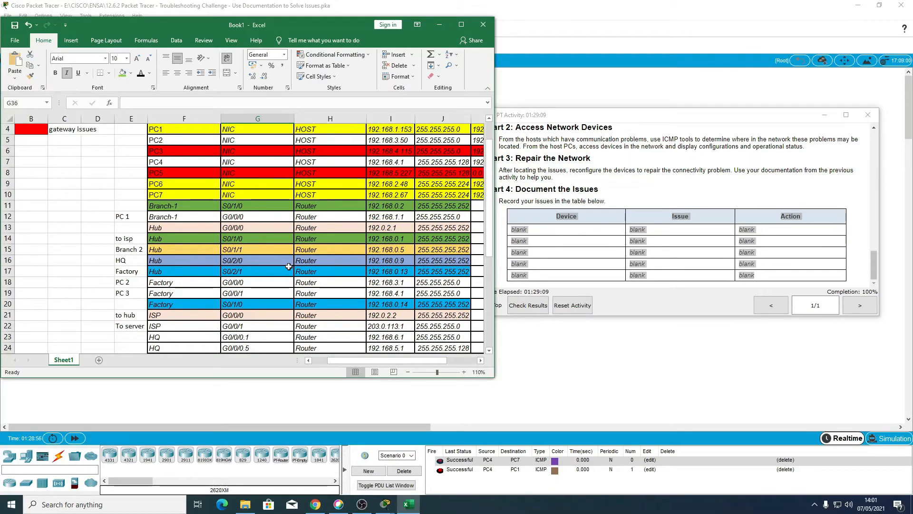
scroll(279, 274, "up", 1)
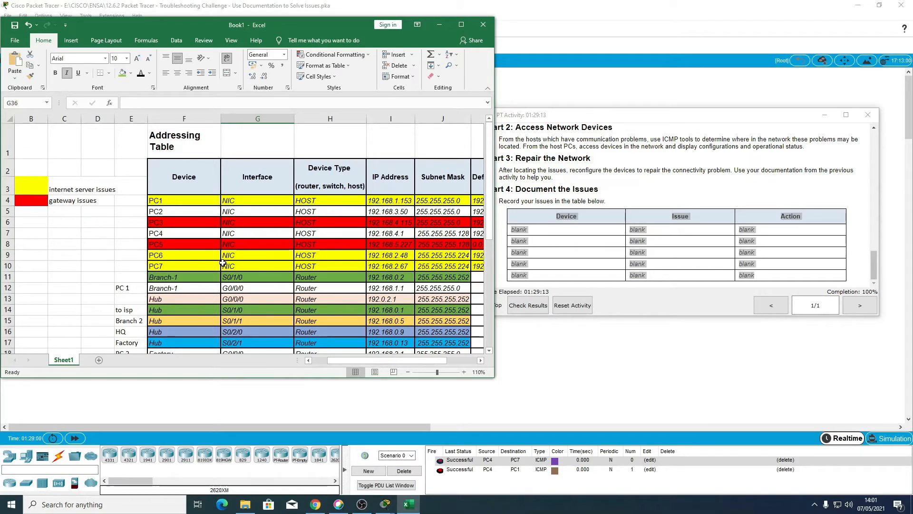
scroll(222, 263, "down", 3)
scroll(223, 263, "up", 3)
left_click(186, 200)
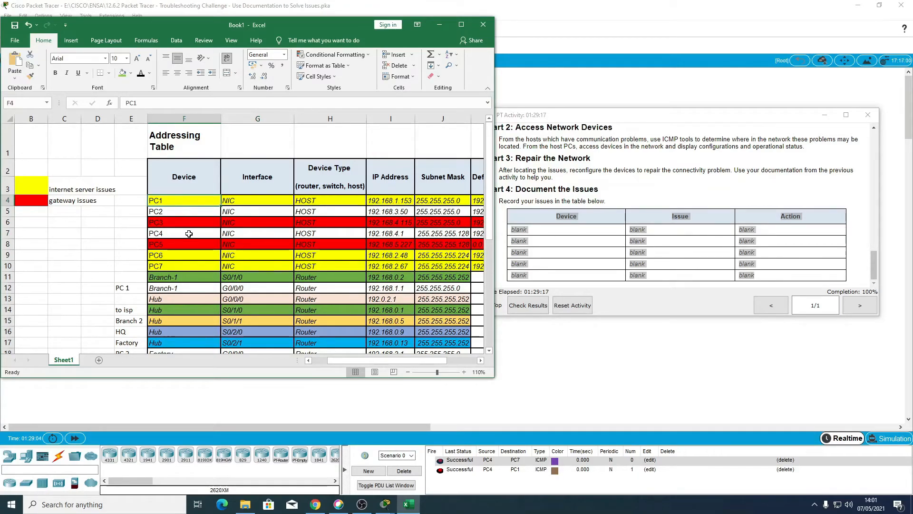
scroll(204, 238, "down", 2)
left_click_drag(387, 209, 445, 210)
scroll(269, 300, "down", 4)
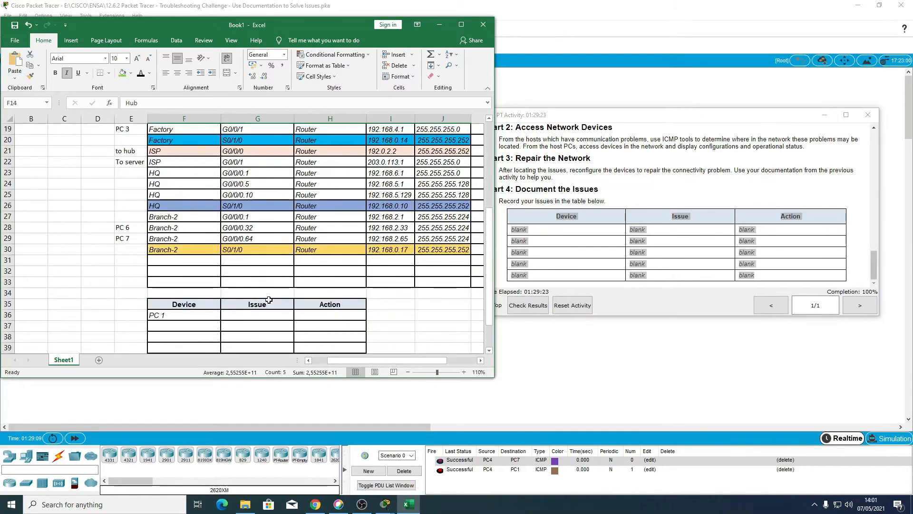
Step: Replace the first device in the issues table with HUB and enter its issue as NAT INSIDE KOSONG
left_click(181, 316)
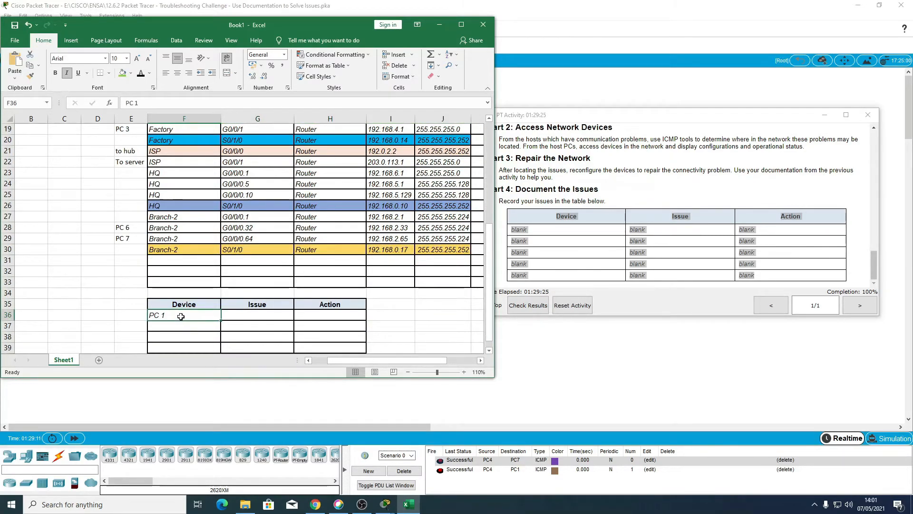
type("HUB")
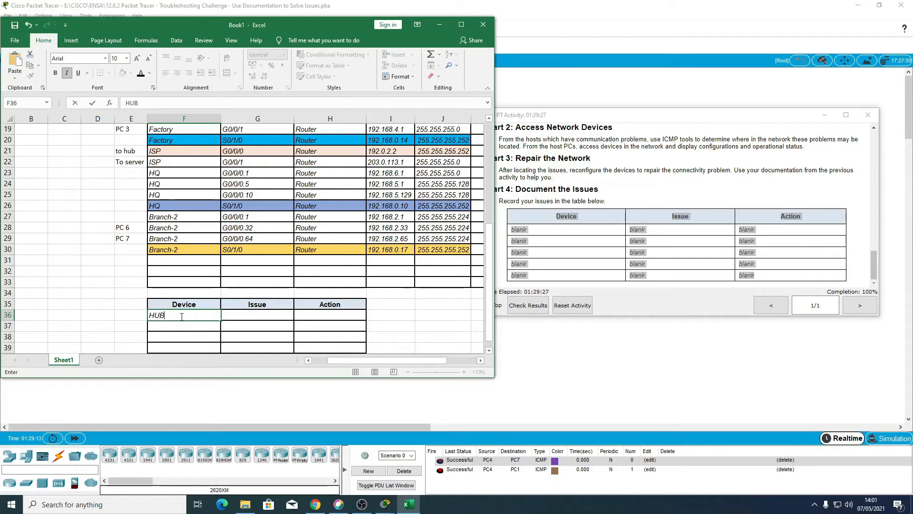
key("Tab")
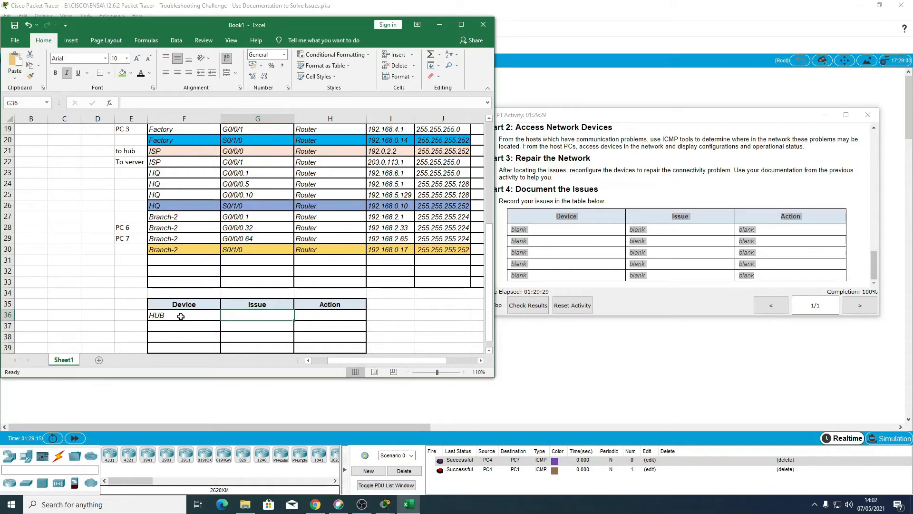
type("NAT")
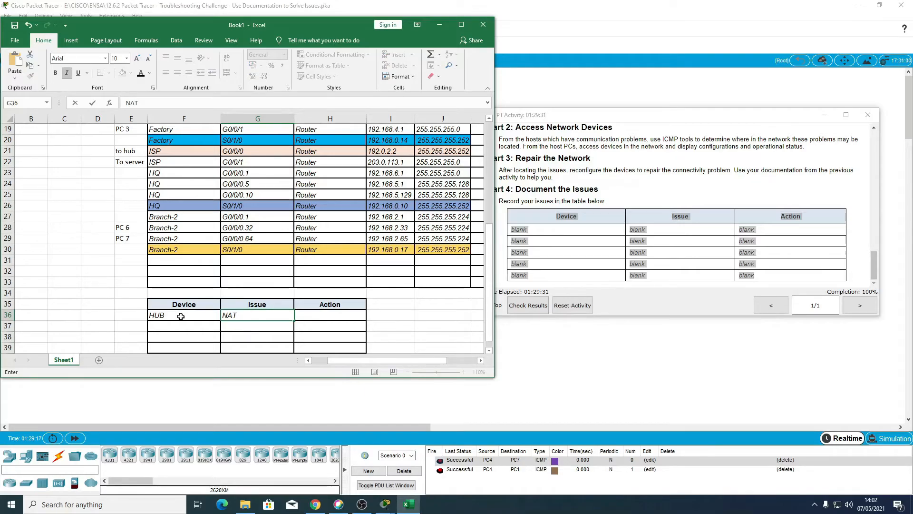
key("Tab")
key("shift+Tab")
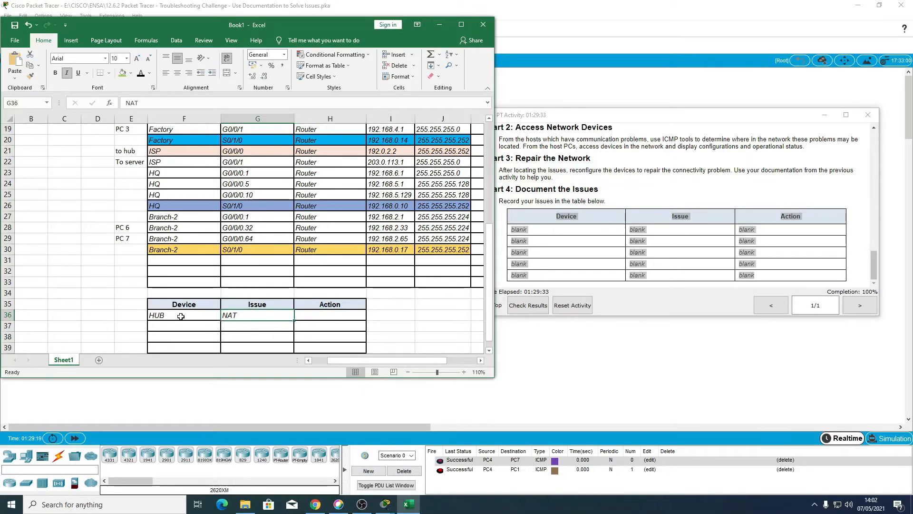
left_click(205, 106)
type("INSIDE")
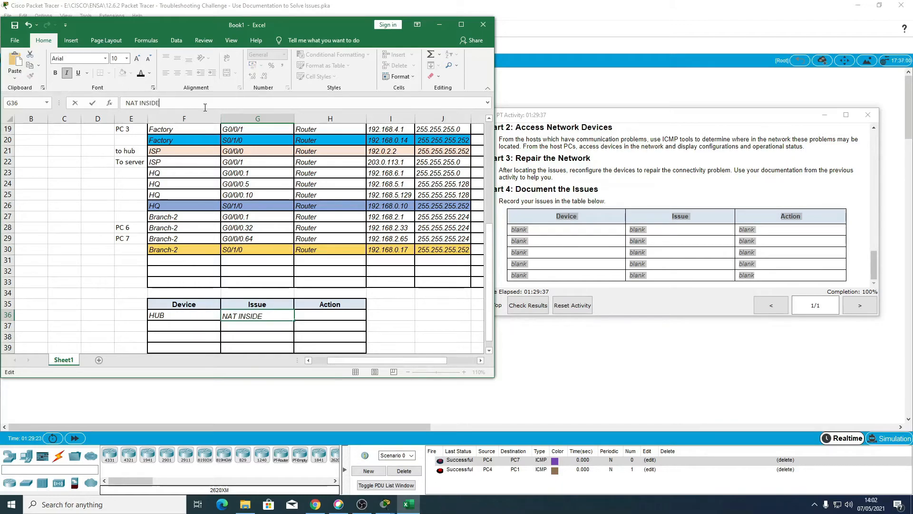
type(" KOSONG")
key("Return")
Step: Enter MENAMBAHKAN IP NAT BARU DI S0/1/0 as the action for HUB
key("Right")
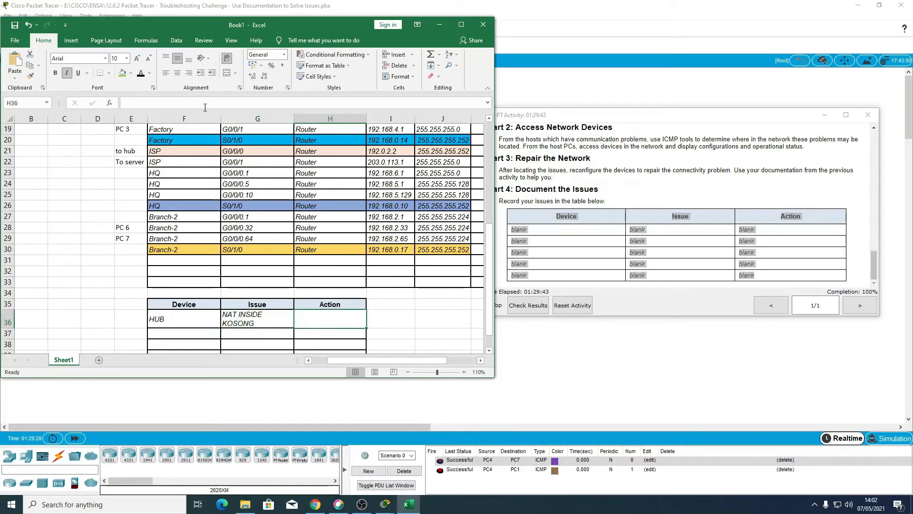
type("KIT")
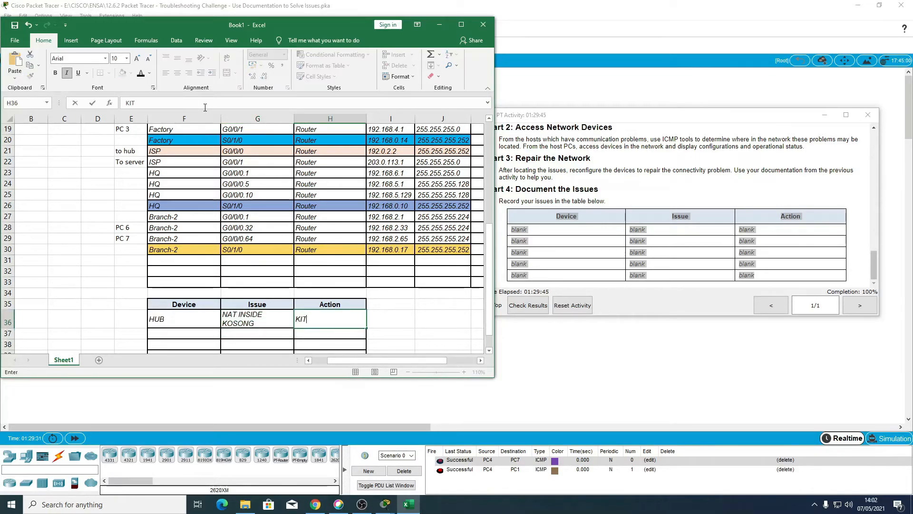
type("A K")
key("BackSpace")
key("BackSpace")
key("BackSpace")
key("BackSpace")
key("BackSpace")
key("BackSpace")
type("MENAMBAH")
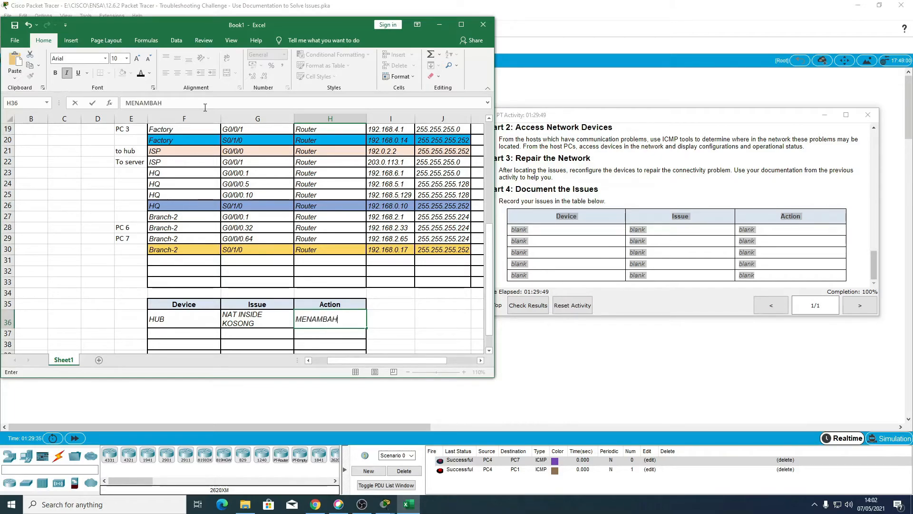
type("KAN IP NAT BARU DI")
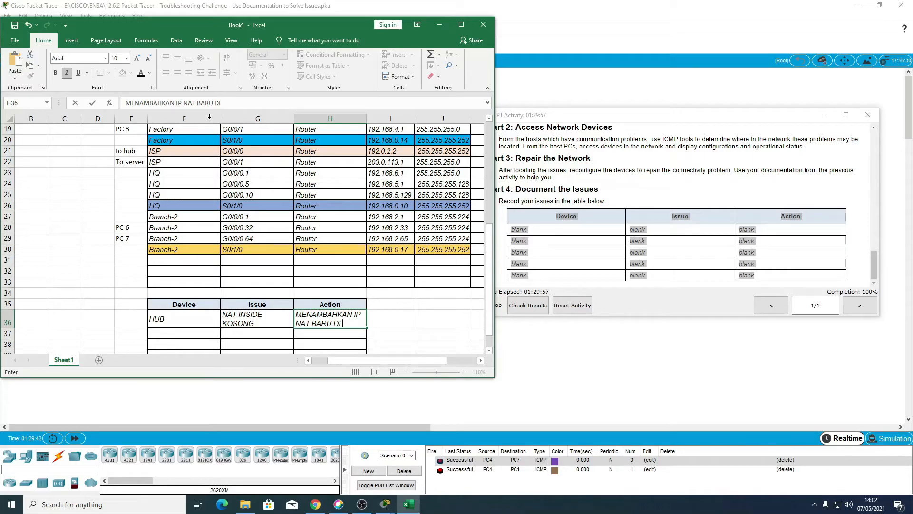
scroll(209, 119, "up", 4)
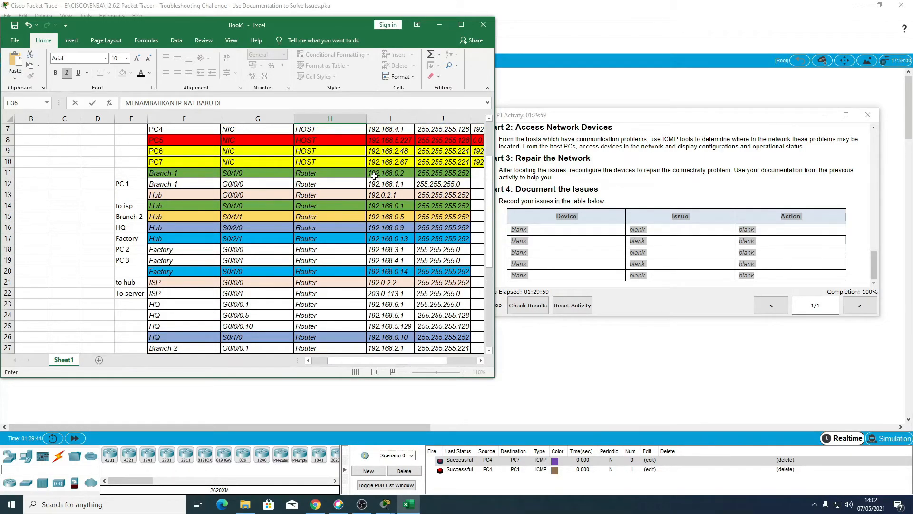
scroll(304, 233, "down", 7)
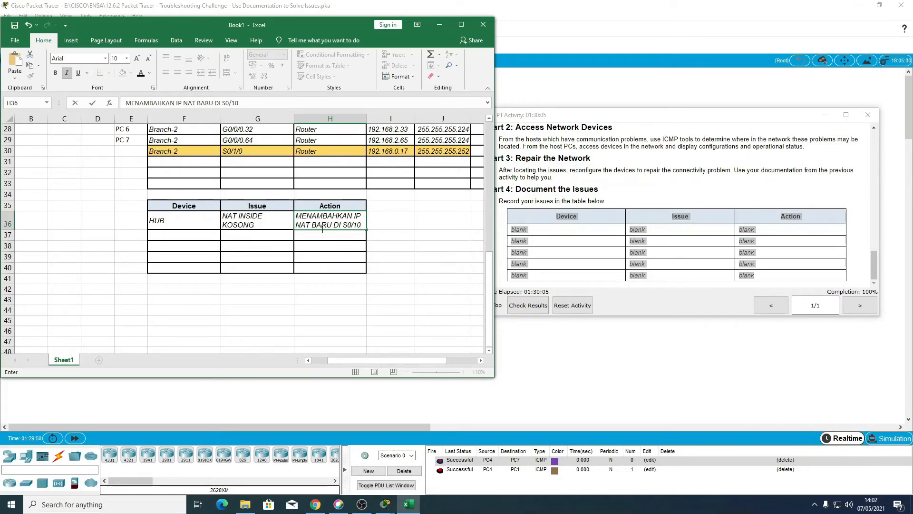
key("Return")
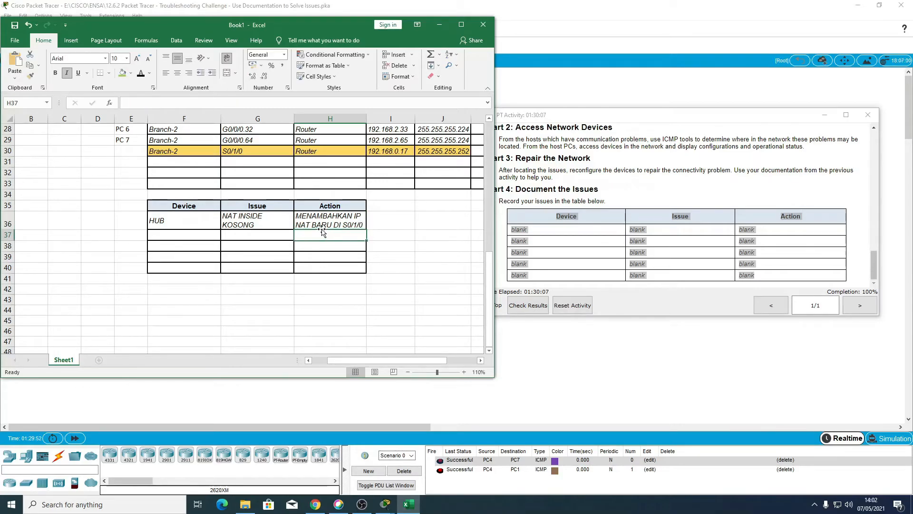
Step: Examine PC3's default gateway in the addressing table and the Factory G0/0/1 row that connects to PC 3
key("Left")
key("Left")
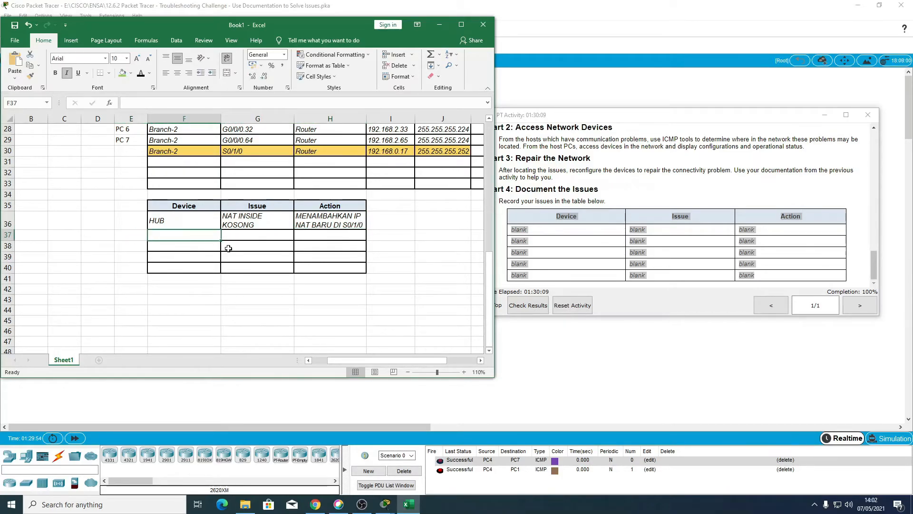
scroll(219, 266, "up", 7)
scroll(220, 266, "up", 2)
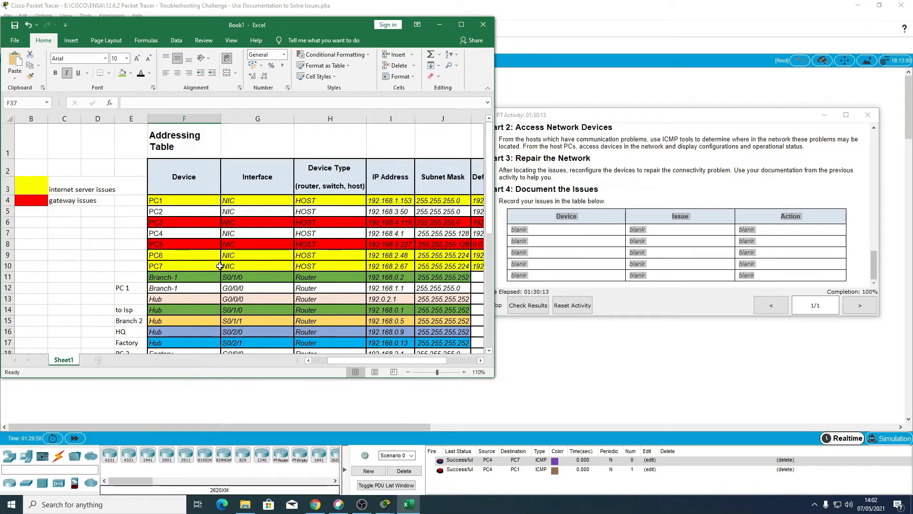
left_click(170, 222)
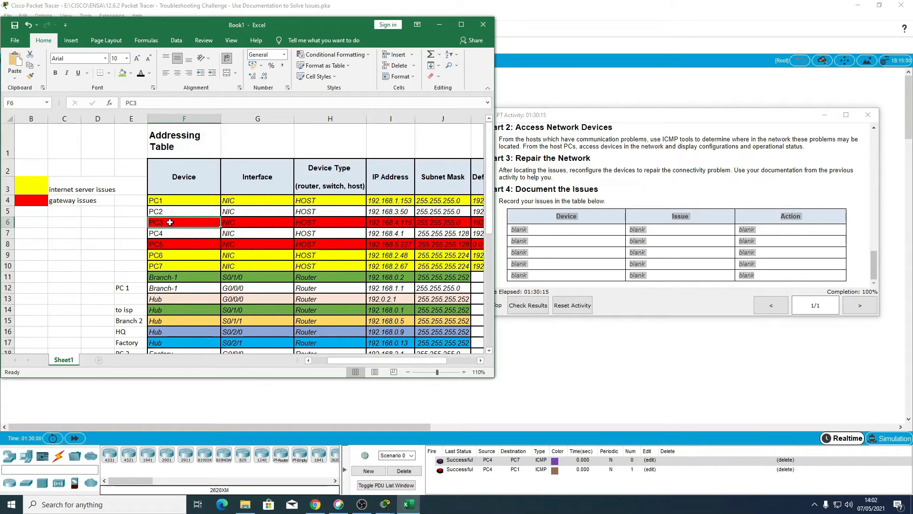
scroll(234, 307, "down", 9)
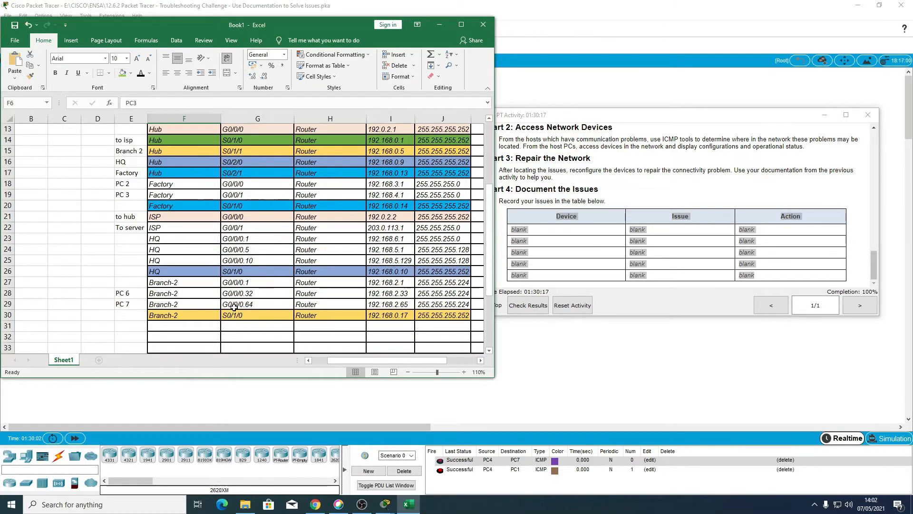
scroll(233, 308, "up", 9)
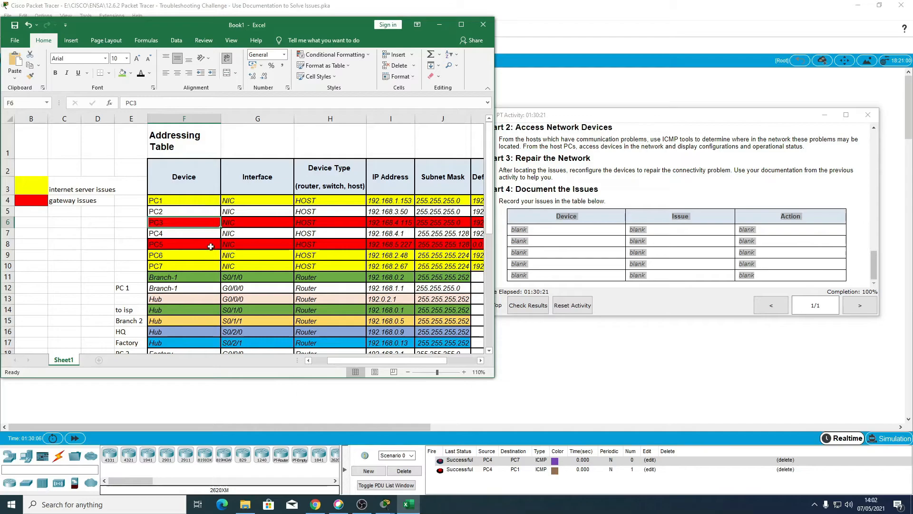
left_click_drag(403, 361, 421, 360)
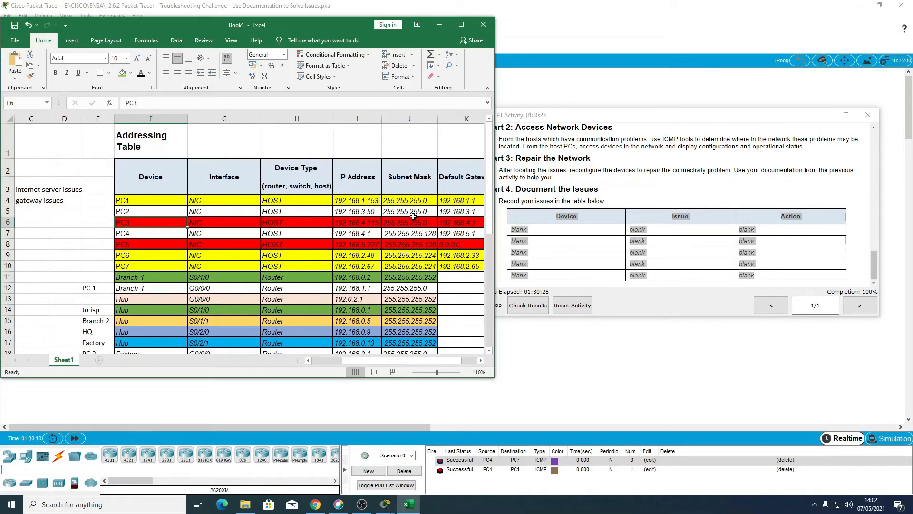
left_click(452, 211)
left_click(456, 222)
scroll(291, 285, "down", 3)
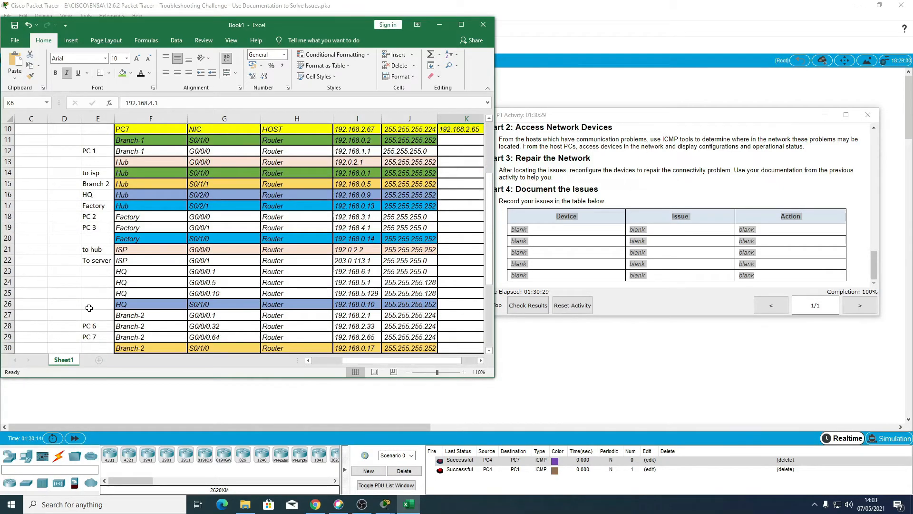
left_click(87, 228)
left_click_drag(125, 227, 303, 226)
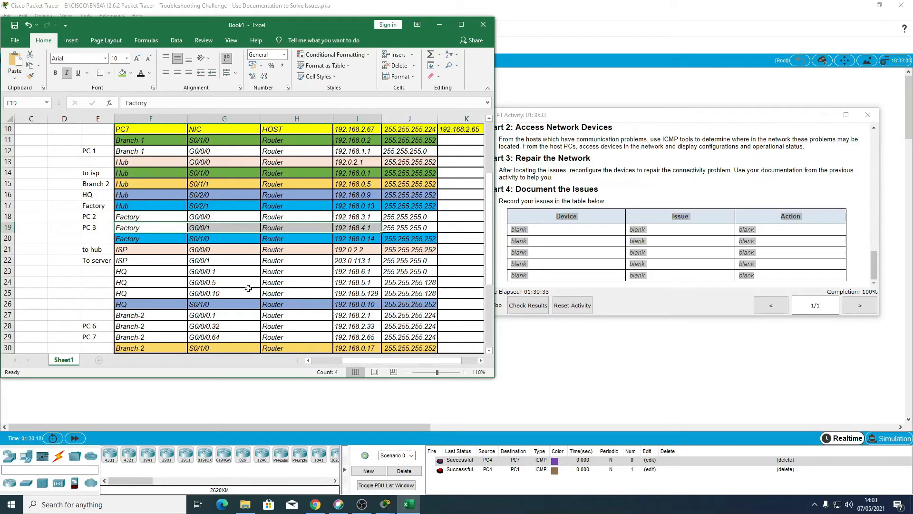
Step: Enter FACTORY as the second device in the issues table
scroll(254, 285, "down", 4)
left_click(149, 298)
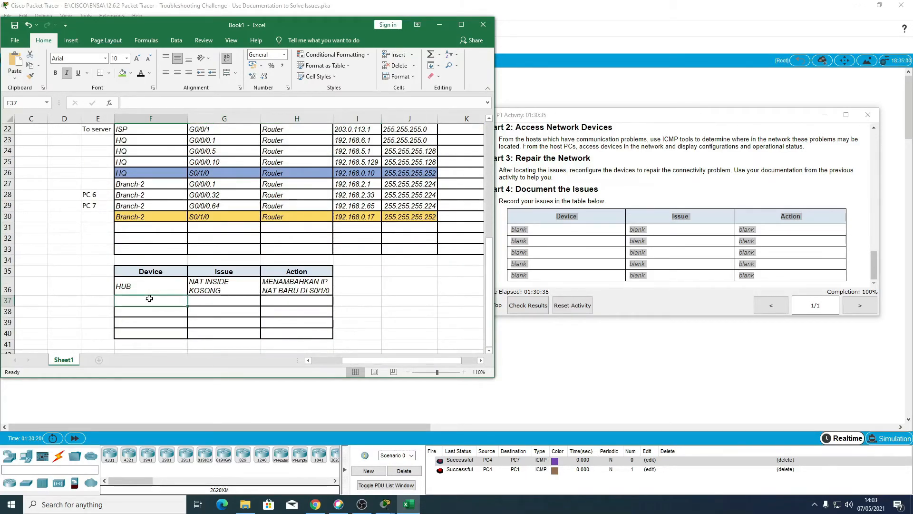
type("FACTOR")
key("BackSpace")
type("TOR")
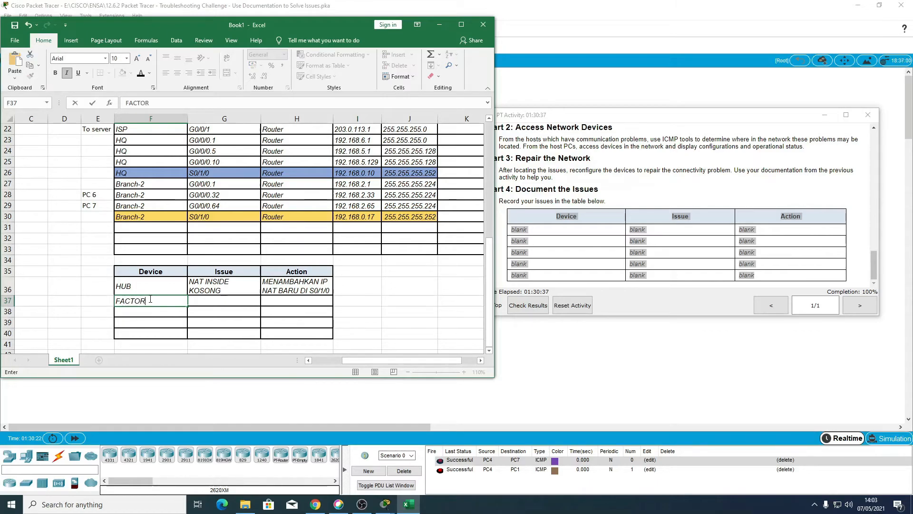
key("Tab")
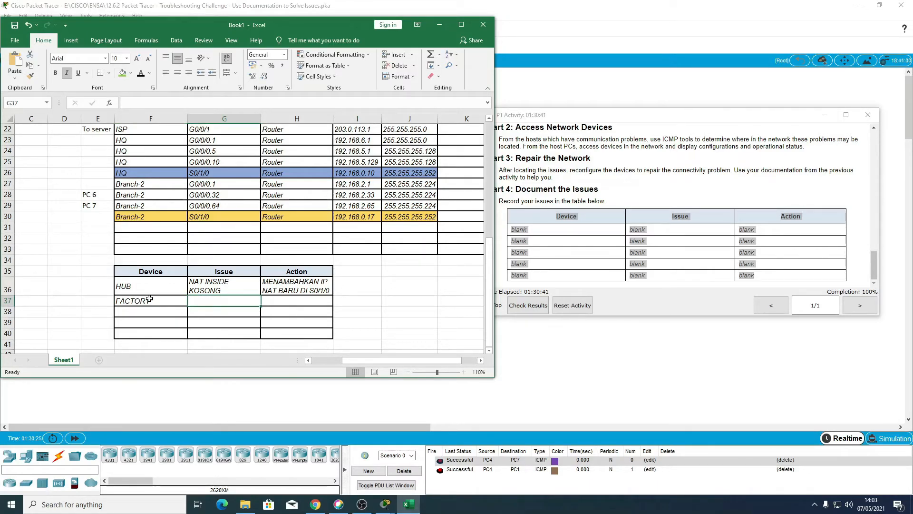
Step: Record INTERFACE MATI as the issue and NO SH INTERFACE as the action for FACTORY in the issues table
type("I")
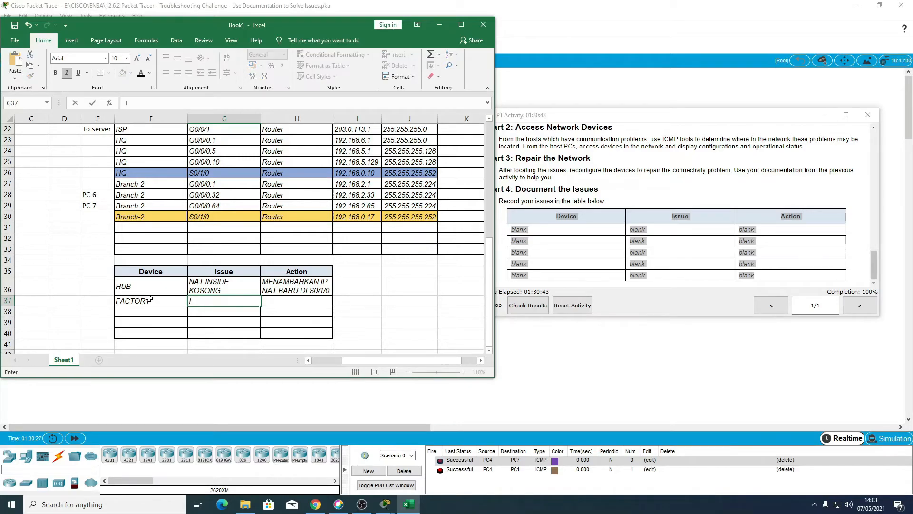
type("NTERFACE MATI")
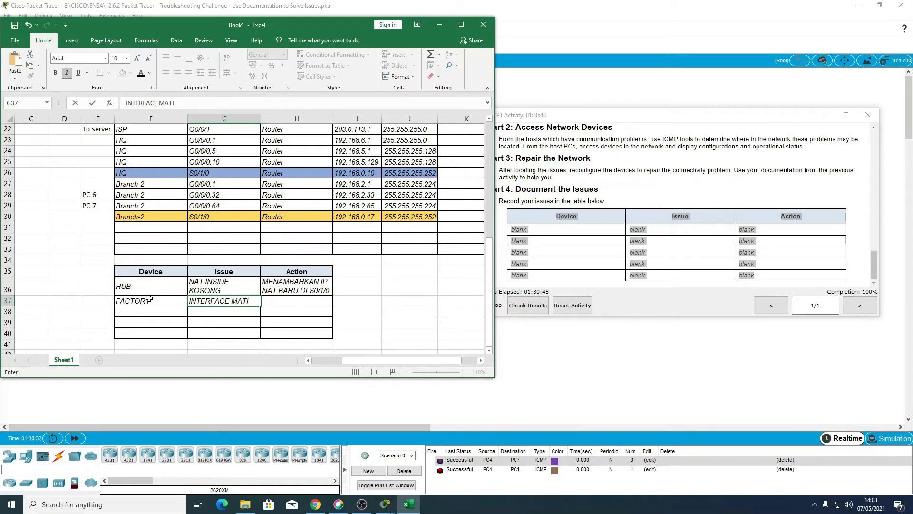
key("Tab")
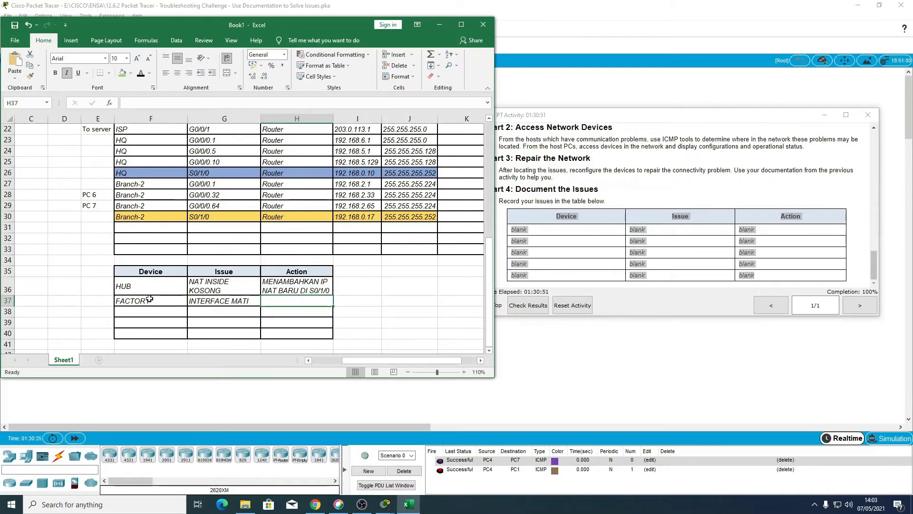
type("NO SH")
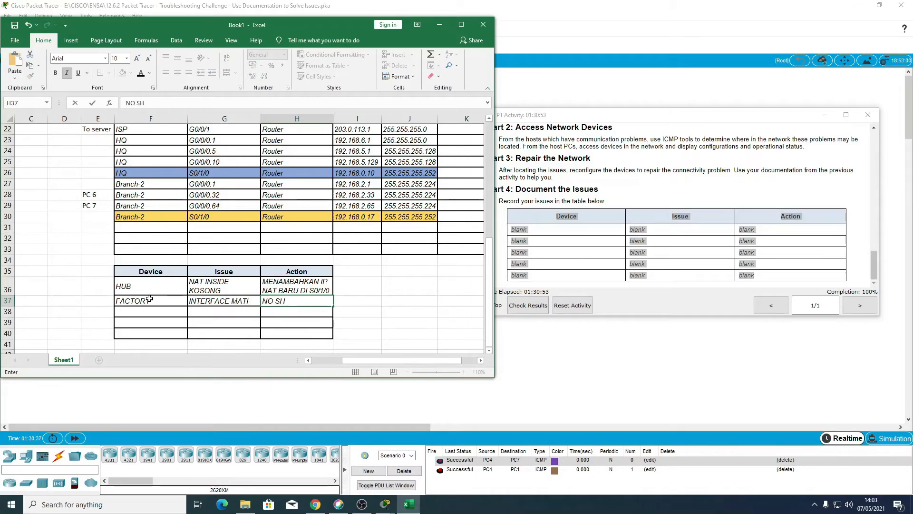
type(" INTERFACE")
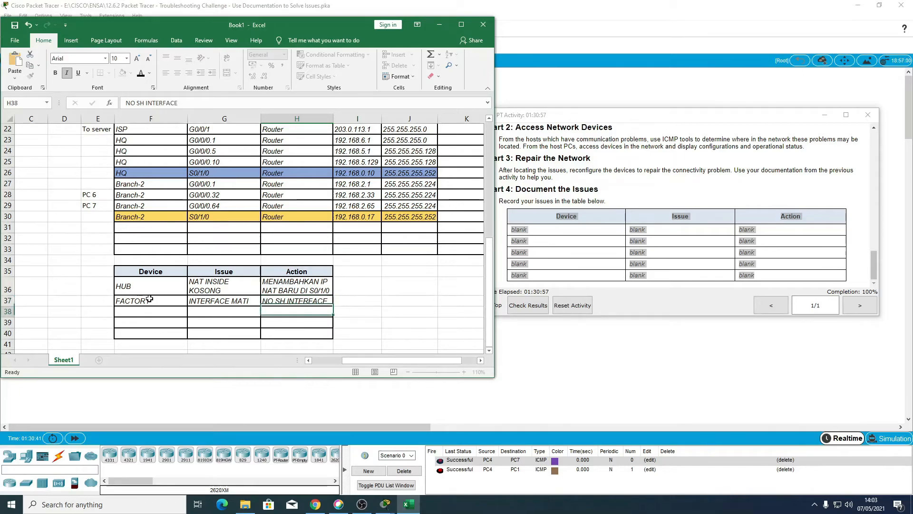
key("Return")
Step: Check the addressing table for the remaining devices and copy FACTORY into the third device row of the issues table
scroll(150, 298, "up", 7)
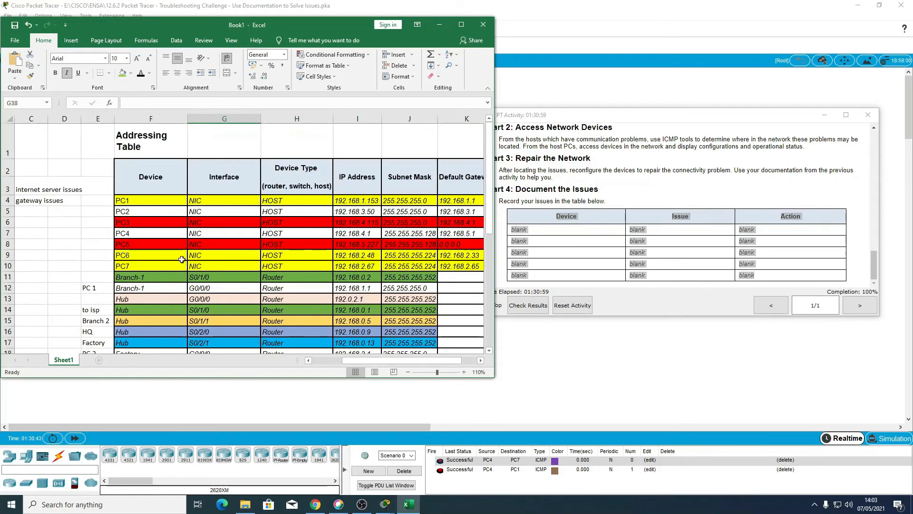
scroll(166, 266, "down", 3)
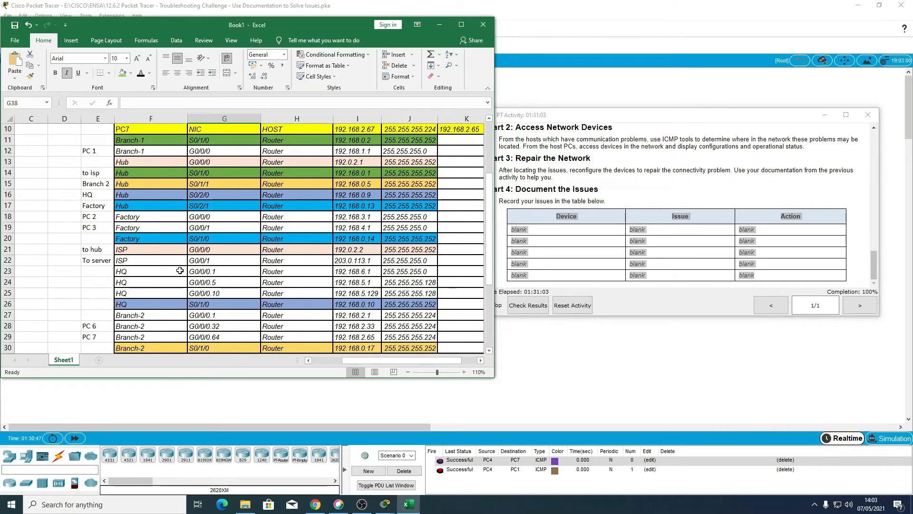
scroll(225, 222, "up", 1)
scroll(225, 222, "up", 1)
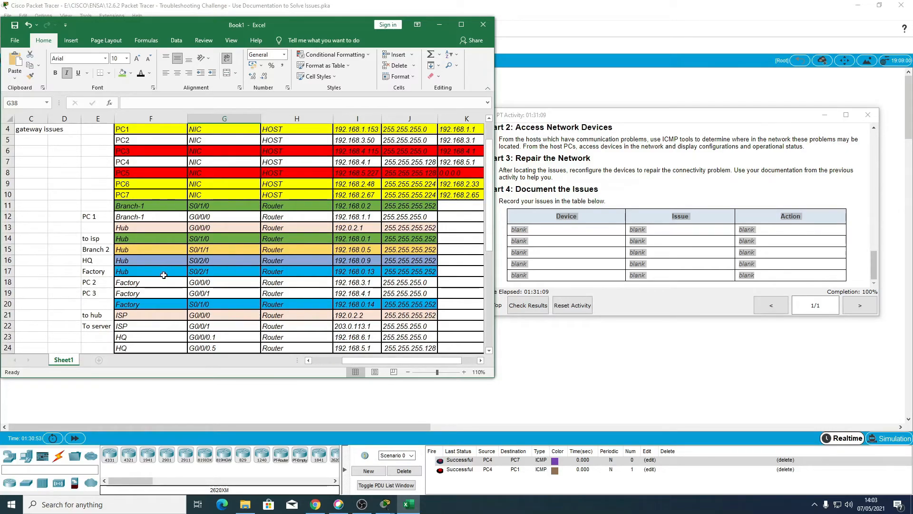
scroll(163, 275, "down", 8)
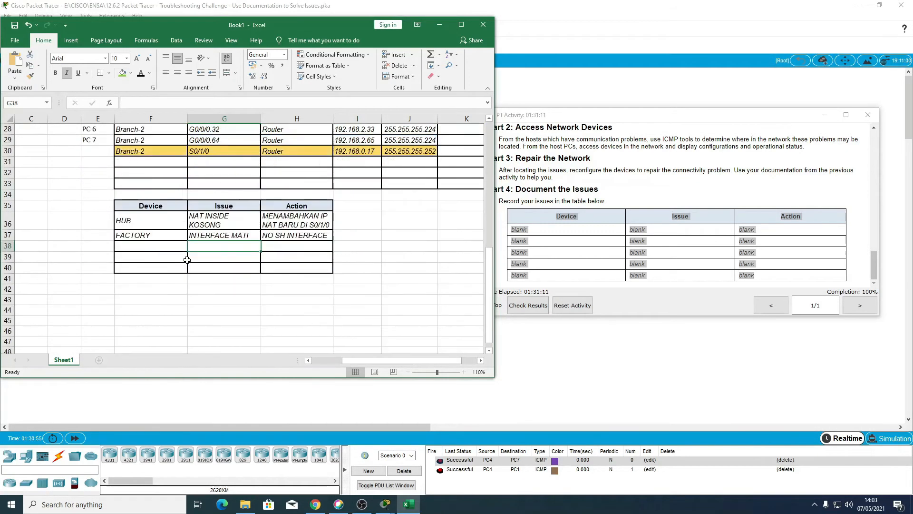
scroll(162, 276, "up", 1)
left_click(154, 280)
left_click(151, 270)
left_click_drag(188, 273, 186, 281)
Step: Enter TIDAK ADA ROUTING OSPF NETWORK 192.168.4.0 as the issue of the second FACTORY row, checking the network in the addressing table
left_click(208, 278)
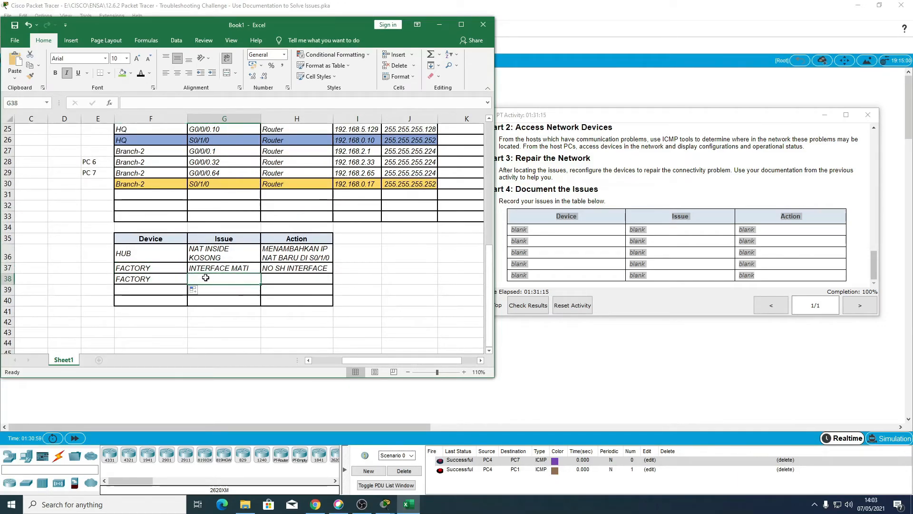
type("TID")
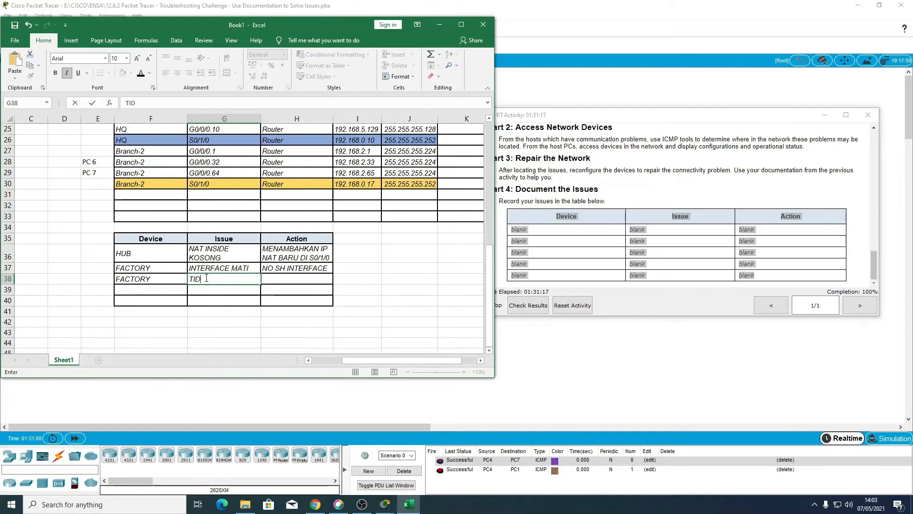
type("AK ADA ROU")
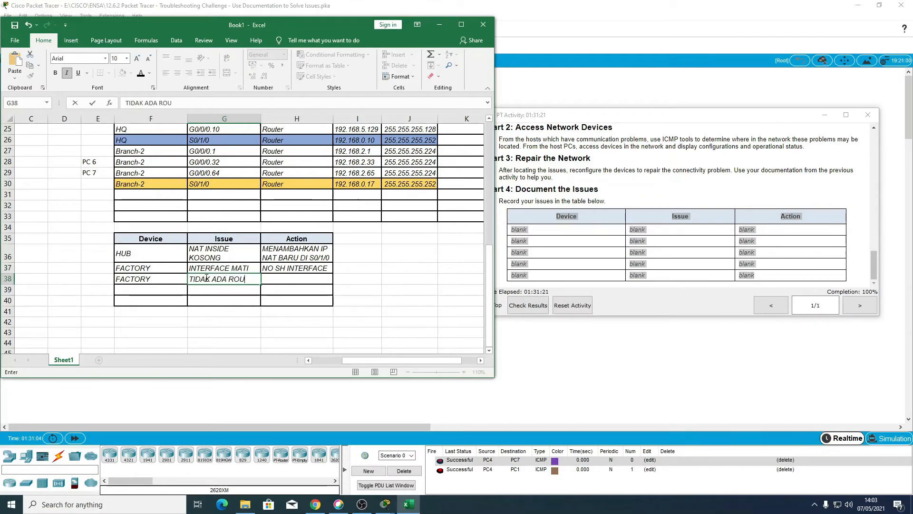
type("TING ME")
key("BackSpace")
key("BackSpace")
type("O")
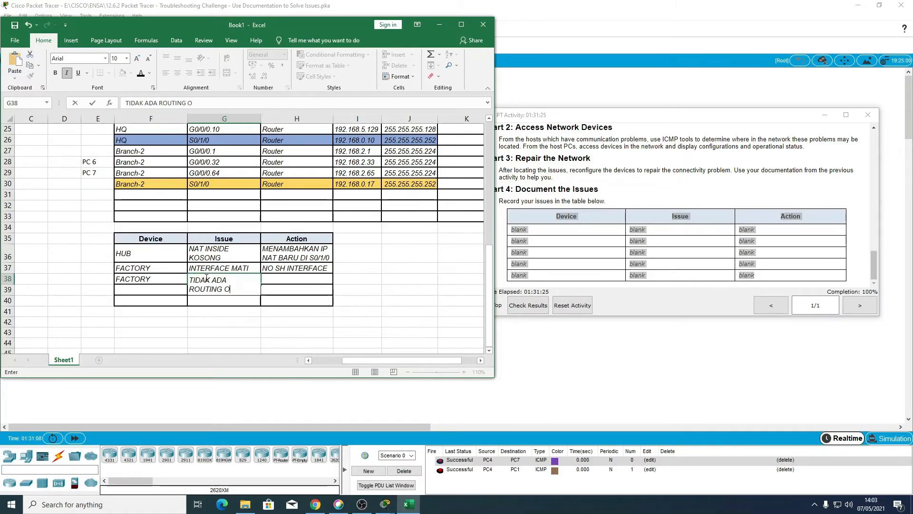
type("SPF N")
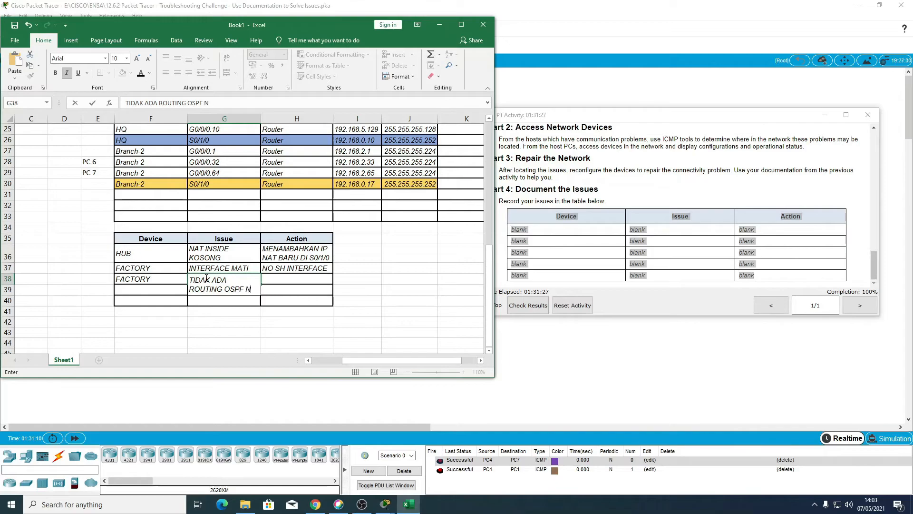
type("ETWORK 192.168.")
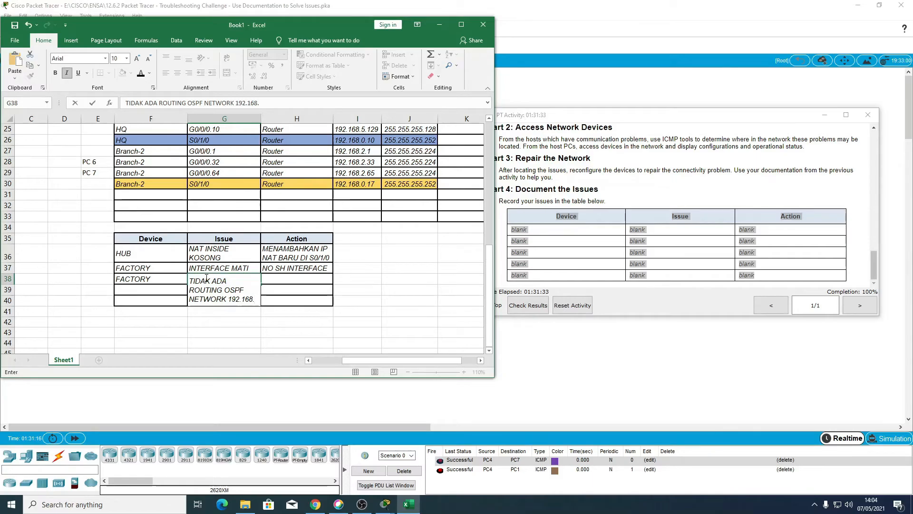
scroll(243, 225, "up", 7)
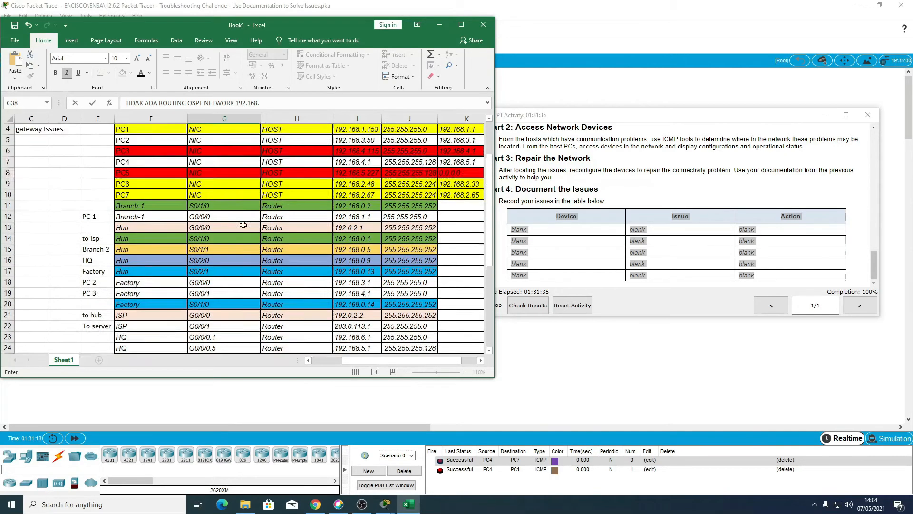
scroll(243, 225, "up", 1)
scroll(243, 225, "down", 2)
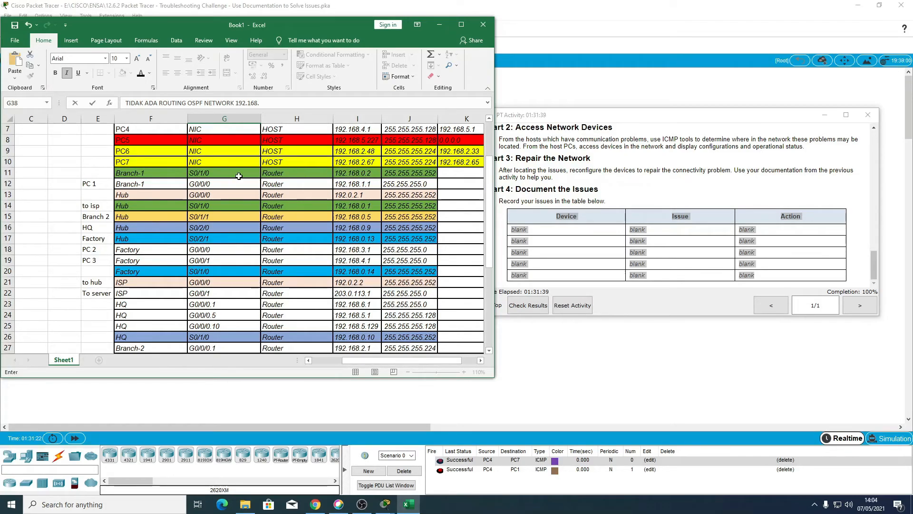
scroll(251, 176, "up", 1)
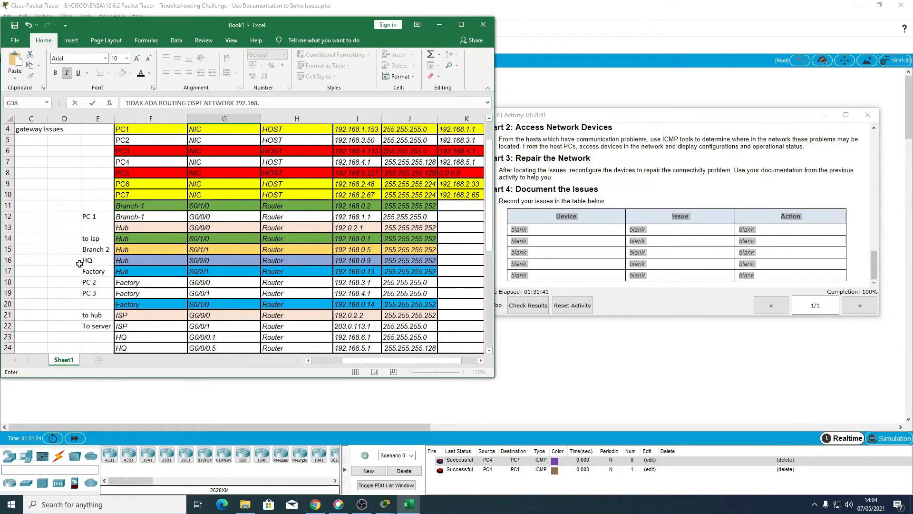
scroll(339, 311, "down", 3)
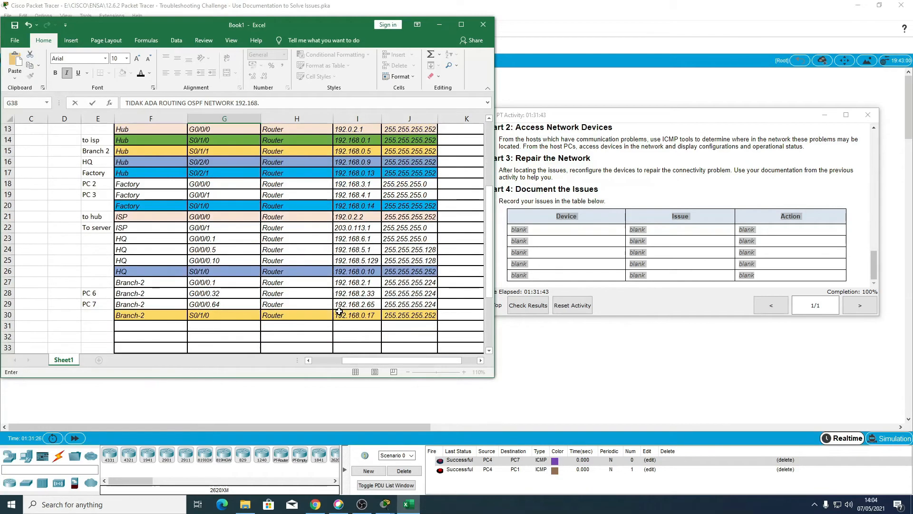
scroll(339, 311, "down", 4)
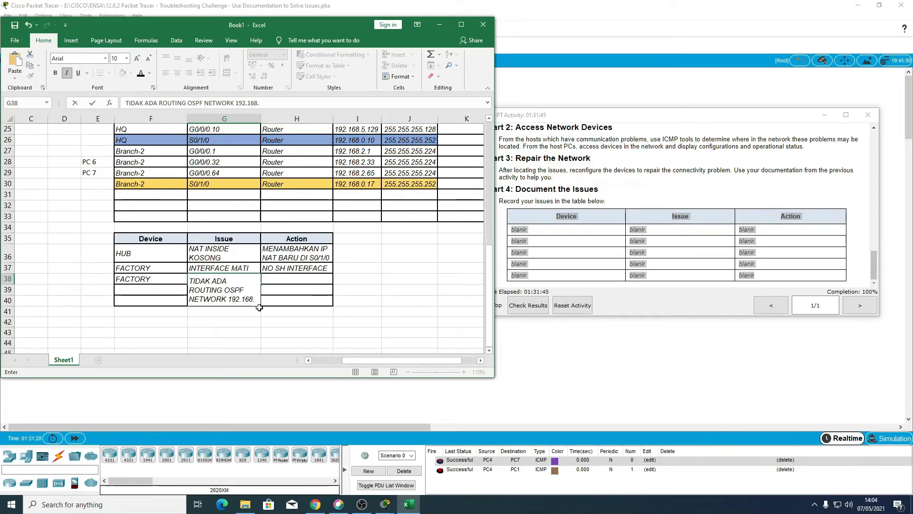
type("4.0")
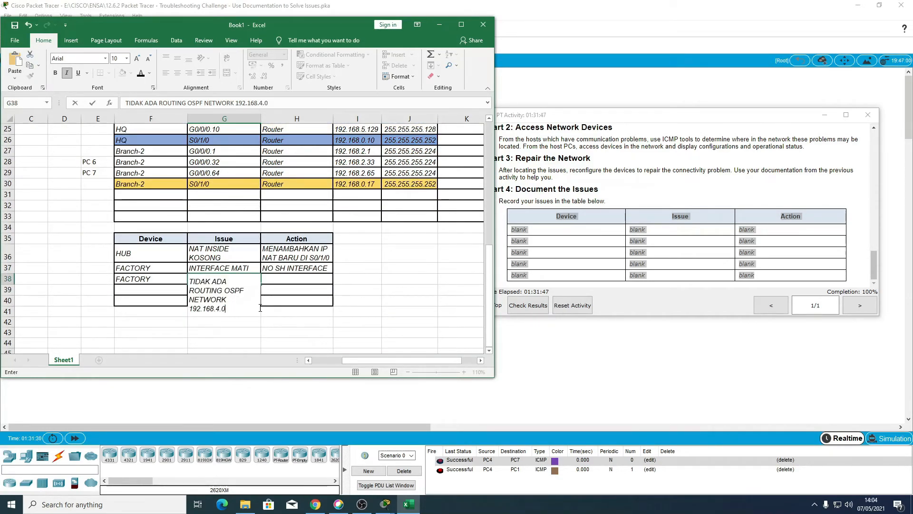
key("Return")
Step: Enter MENAMBAHKAN IP NETWORK OSPF as the action for the second FACTORY row
left_click(273, 295)
type("K")
key("BackSpace")
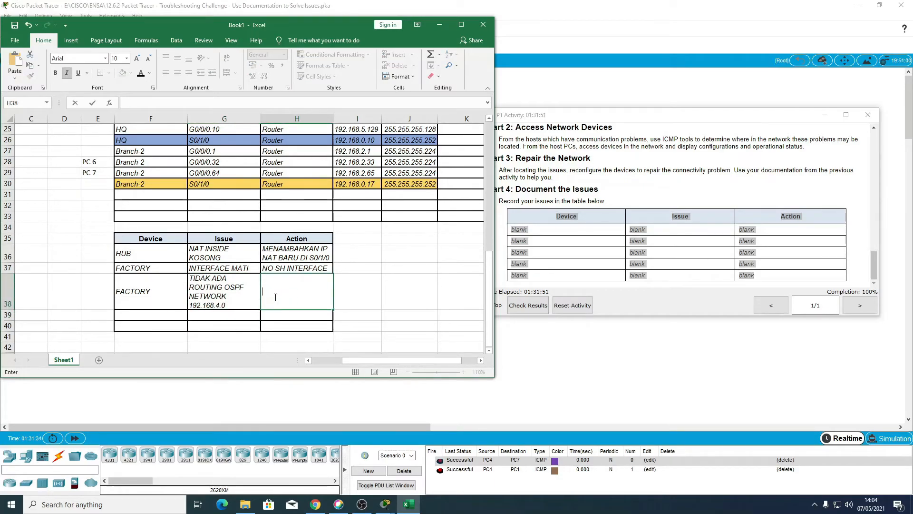
type("MENAMBAHKAN OP")
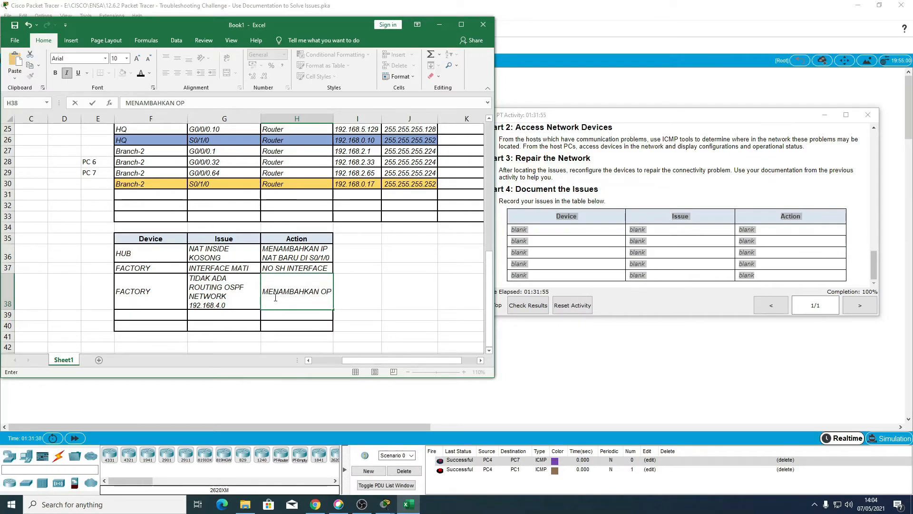
key("BackSpace")
key("BackSpace")
type("IP N")
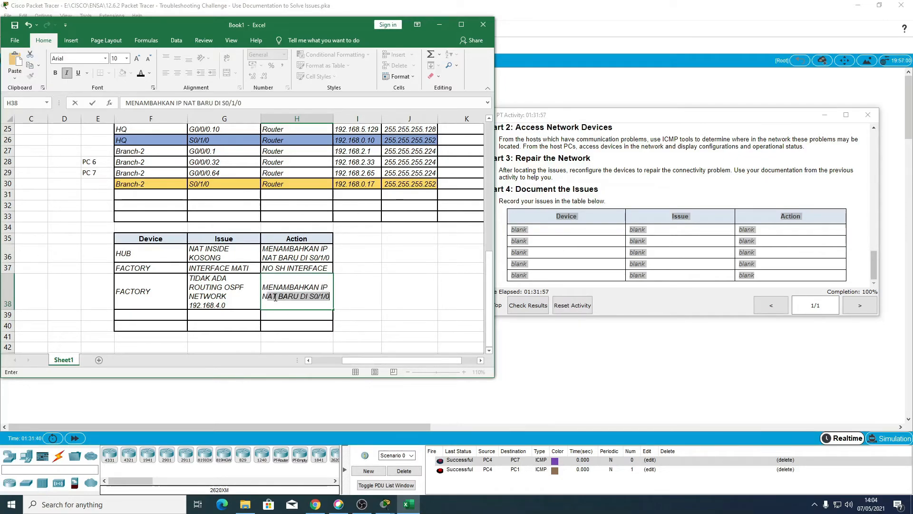
type("ETWORK OSPF")
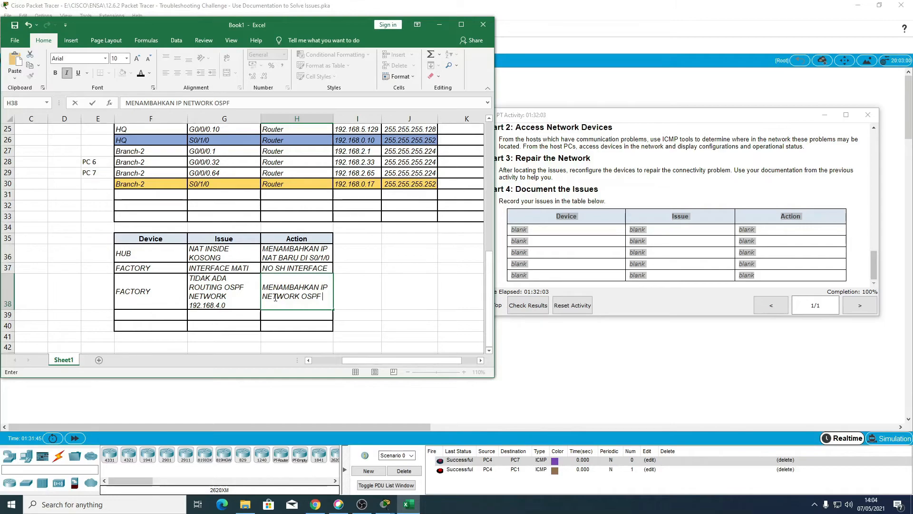
key("Return")
key("Left")
key("Left")
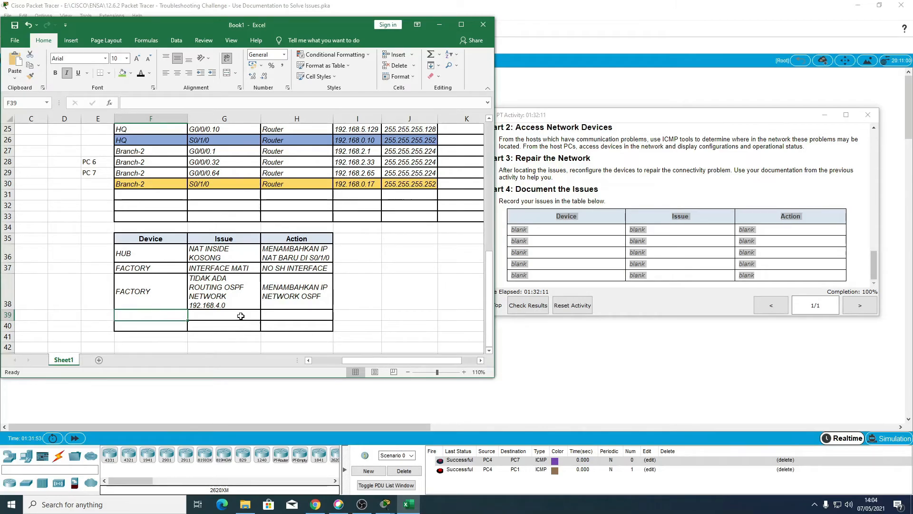
Step: Set PC5's default gateway in the addressing table to 192.168.5.129
scroll(216, 332, "up", 8)
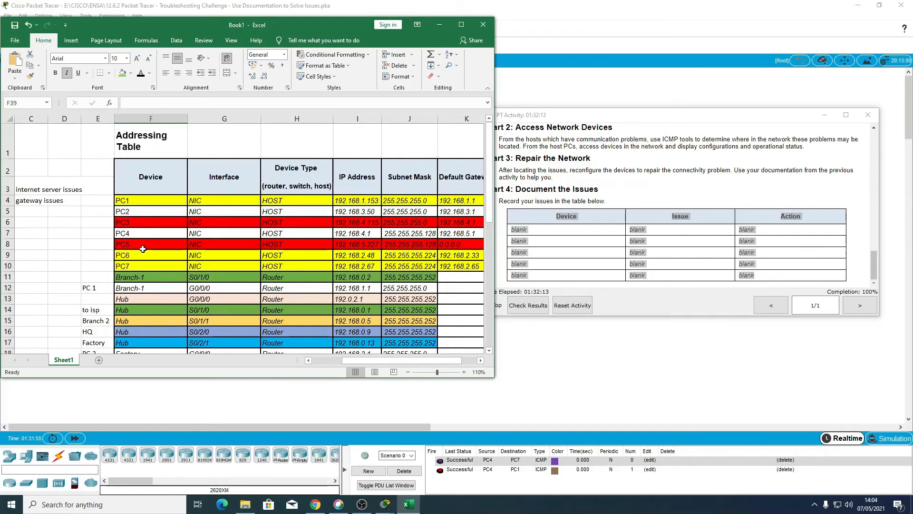
scroll(145, 243, "down", 1)
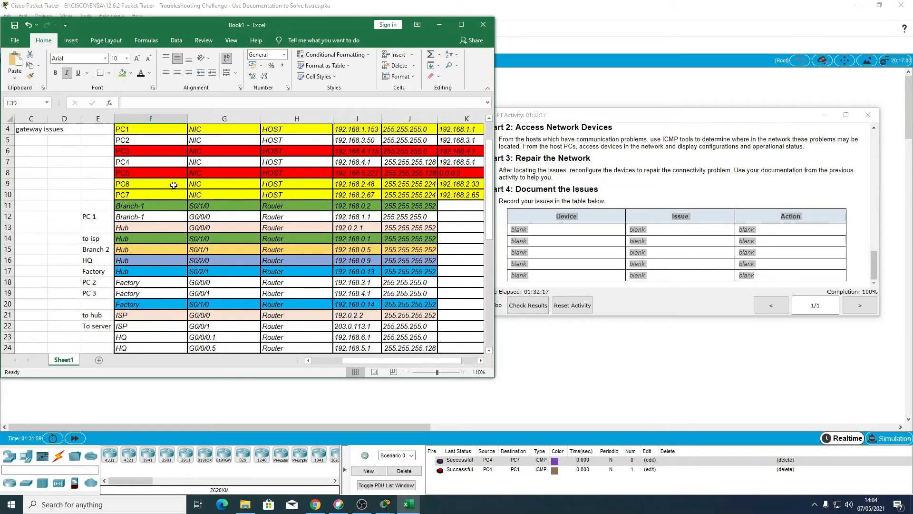
scroll(180, 193, "up", 1)
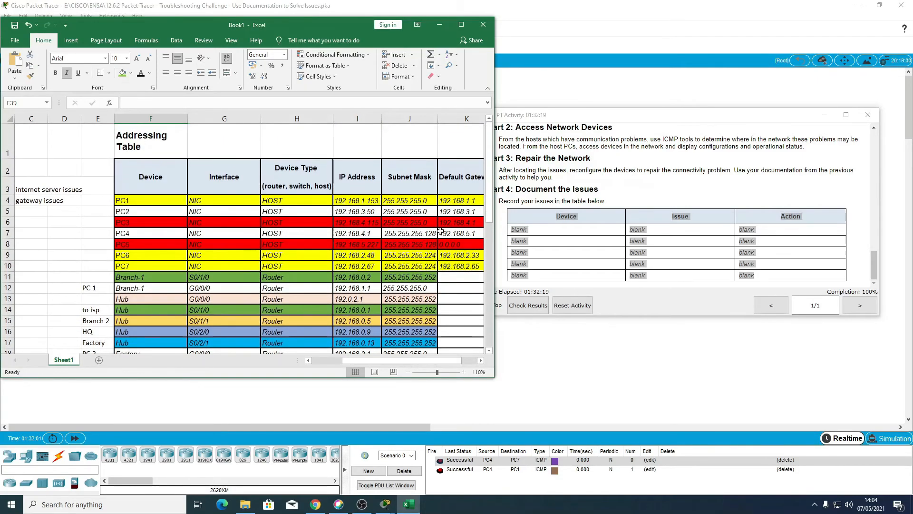
left_click(456, 245)
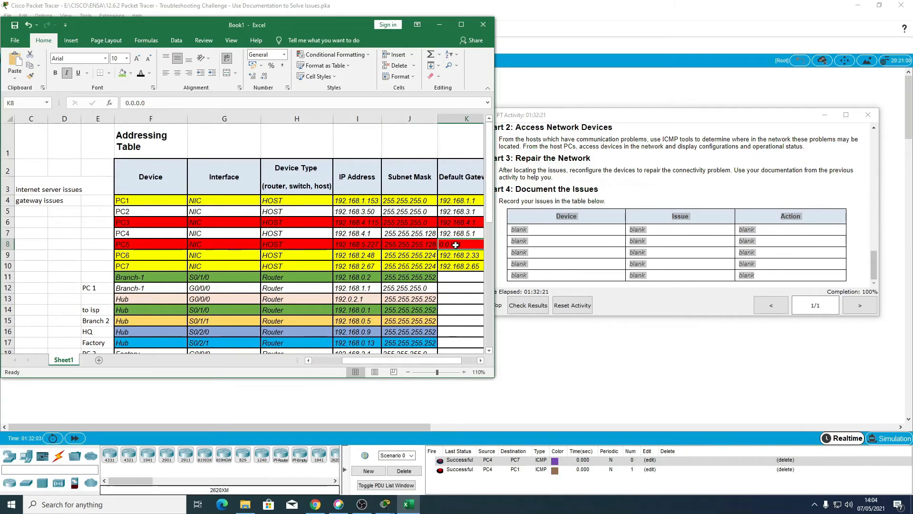
type("192.168.")
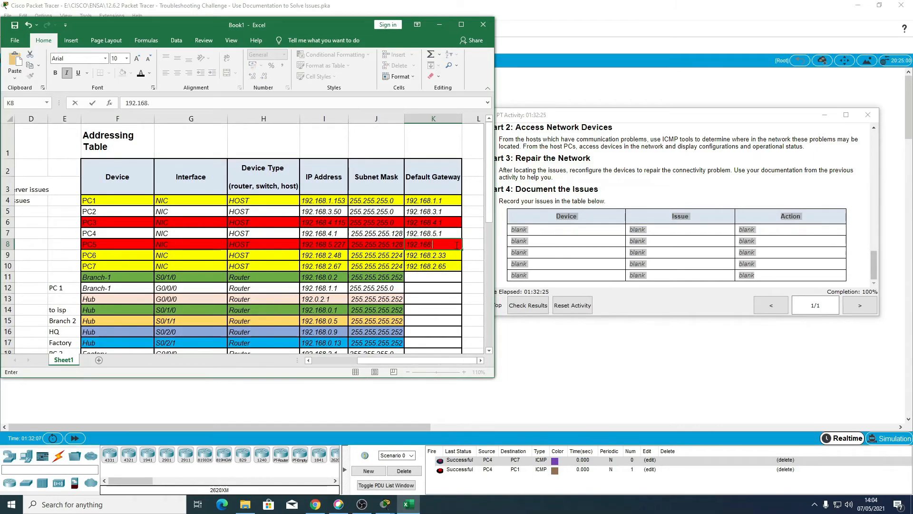
type("4")
key("BackSpace")
type("5.129")
key("Return")
Step: Compare the PCs' default gateways with the HQ router's subinterface addresses in the addressing table
scroll(228, 316, "down", 1)
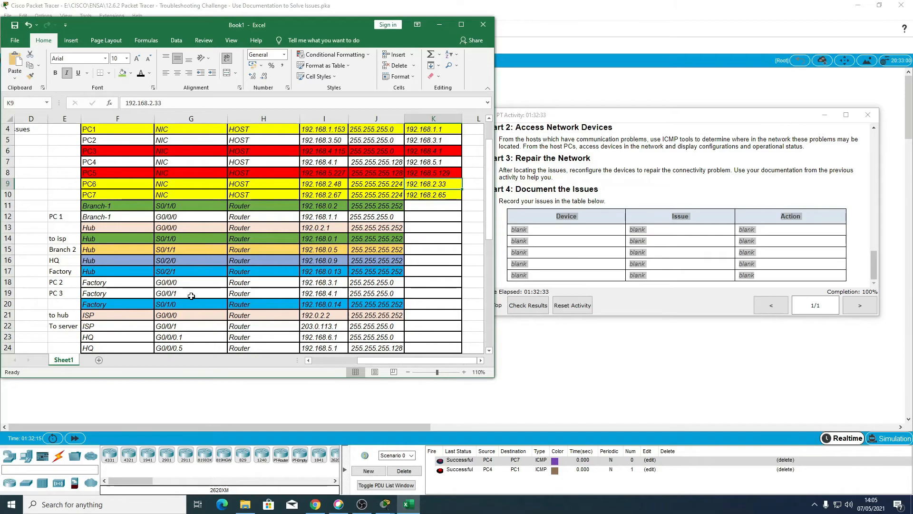
scroll(135, 312, "down", 1)
scroll(135, 312, "down", 4)
scroll(65, 269, "up", 2)
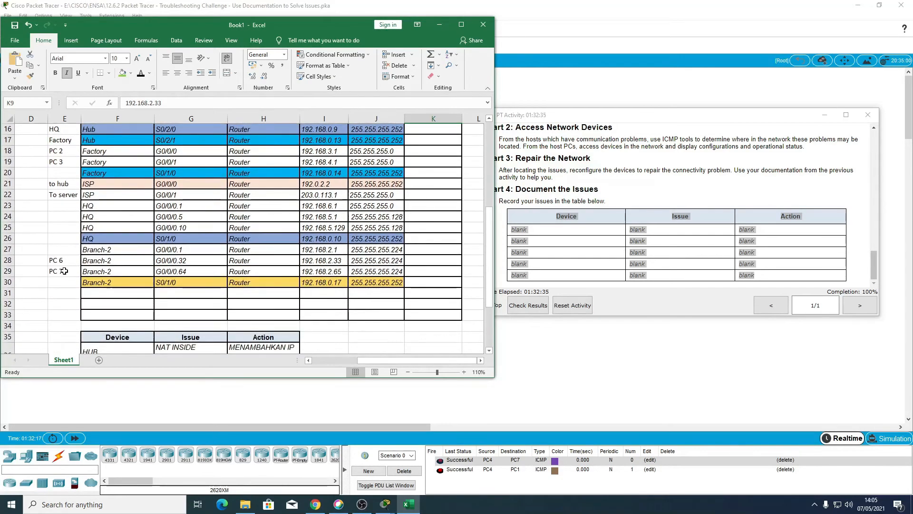
scroll(65, 269, "up", 1)
scroll(174, 267, "up", 3)
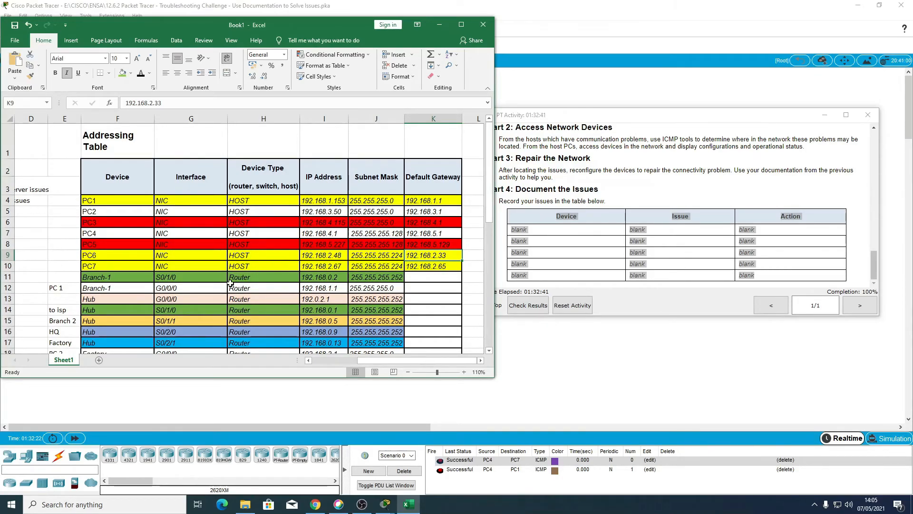
scroll(134, 309, "down", 2)
scroll(126, 307, "down", 1)
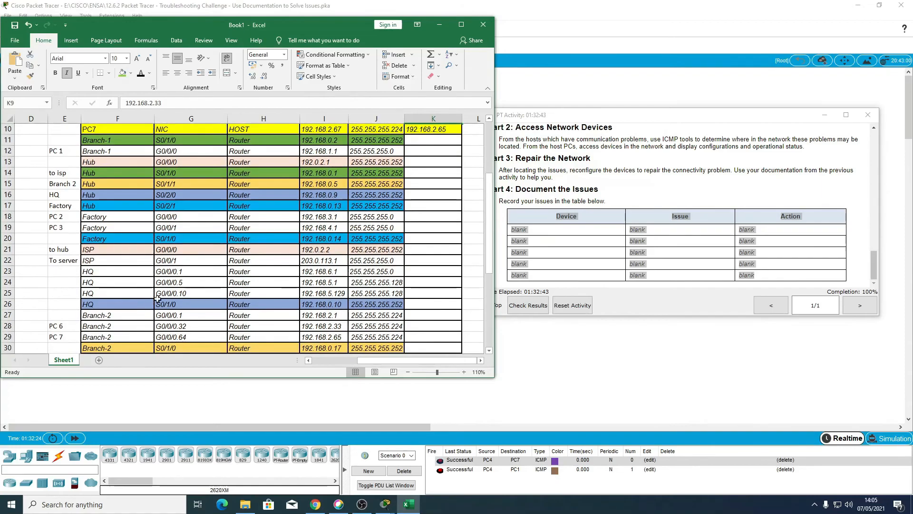
Step: Label the HQ router's G0/0/0.5 row as PC 5 beside the addressing table, checking the PCs' default gateways
left_click(328, 284)
scroll(305, 283, "up", 3)
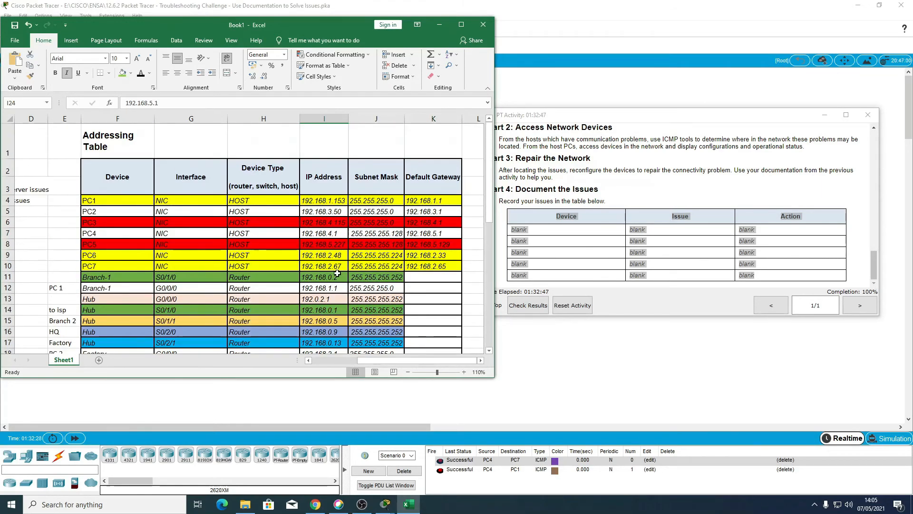
scroll(133, 315, "down", 3)
scroll(134, 314, "down", 2)
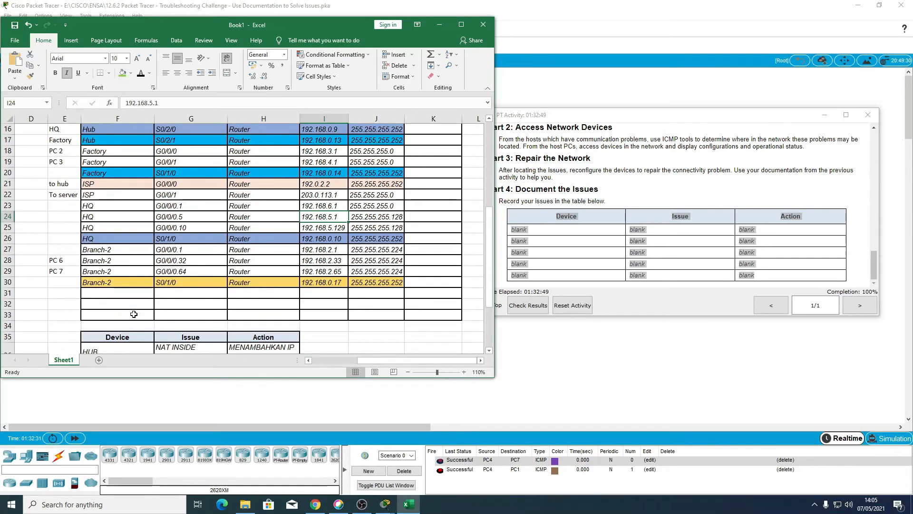
double_click(62, 219)
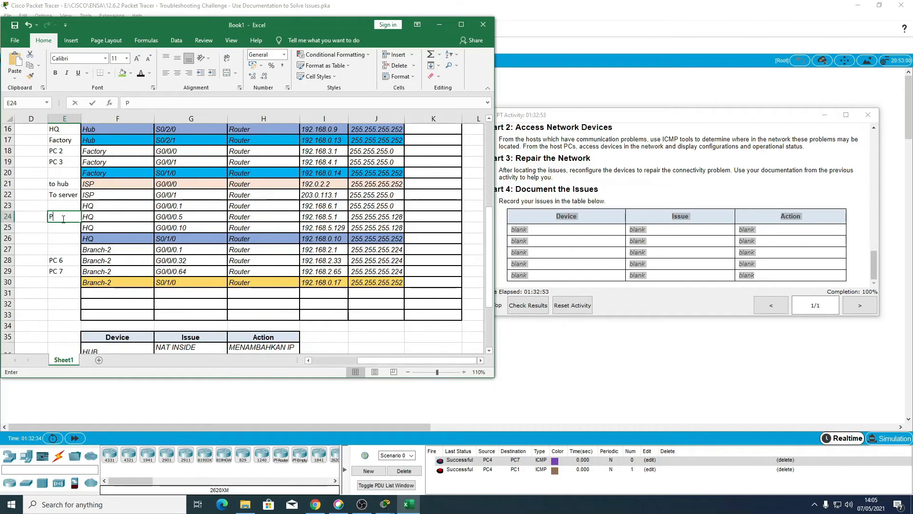
type("PC 5")
key("Tab")
key("Tab")
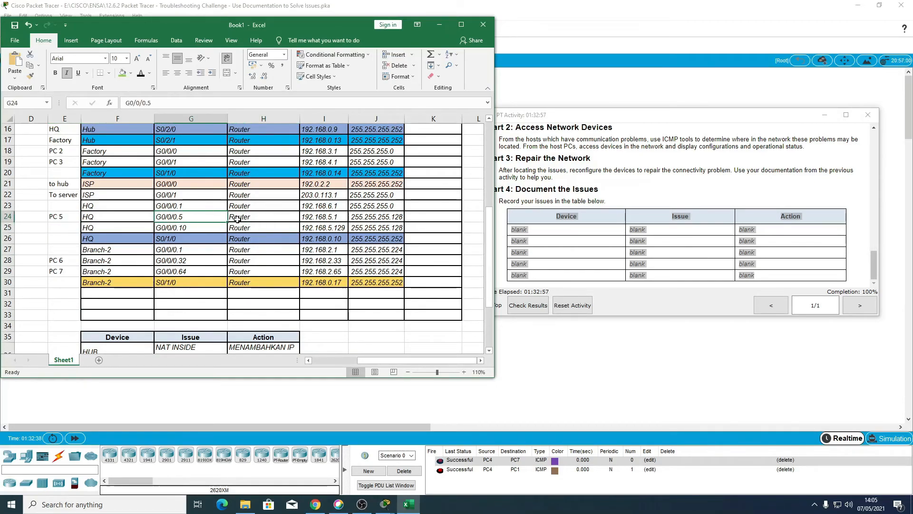
scroll(207, 228, "down", 2)
scroll(206, 229, "down", 2)
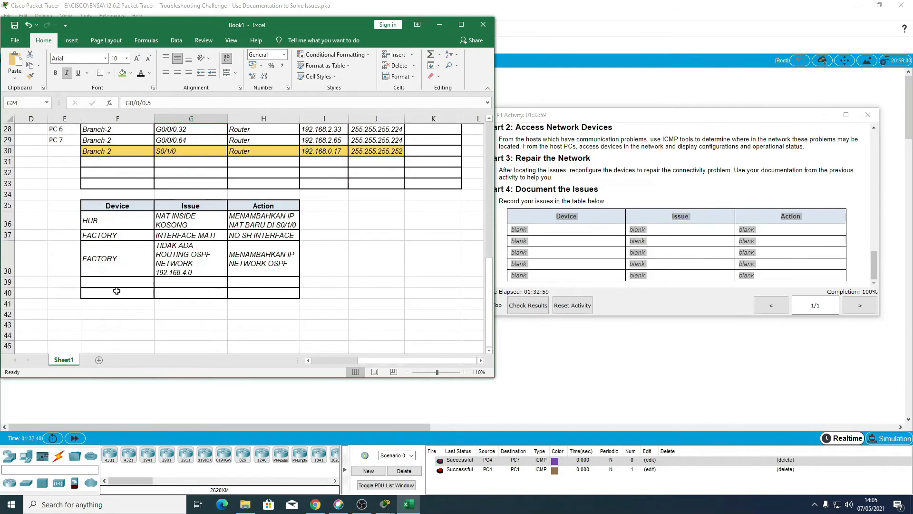
left_click(116, 281)
type("HQ")
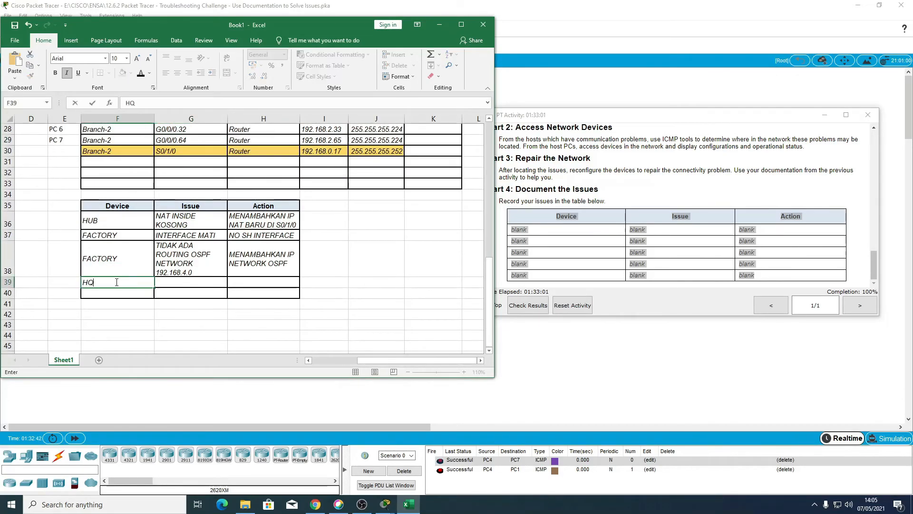
key("Tab")
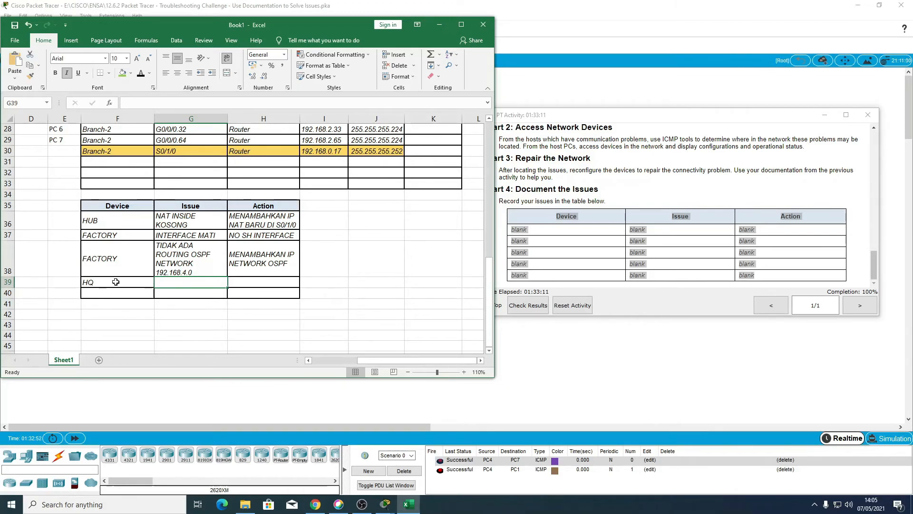
Step: Enter PC 5 as the device in the fourth row of the issues table, with BELUM ADA GATEWAY as its issue
left_click(115, 282)
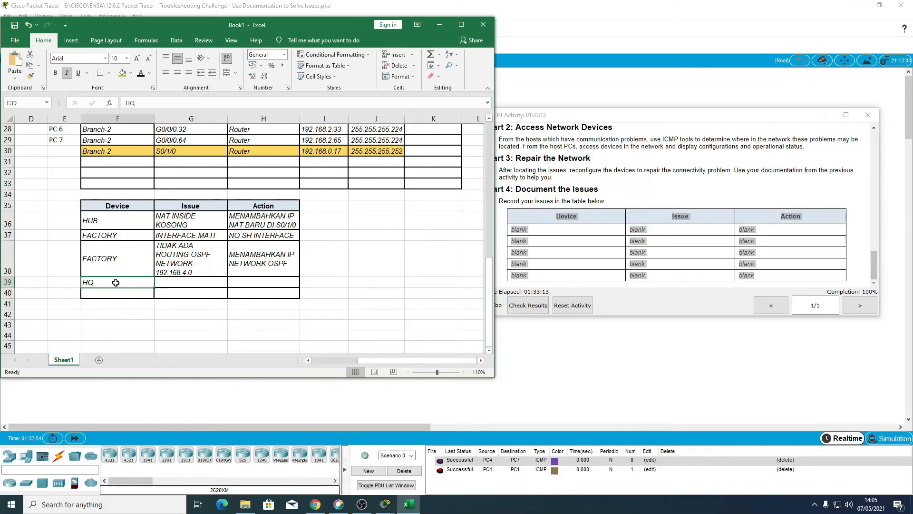
type("PC 5")
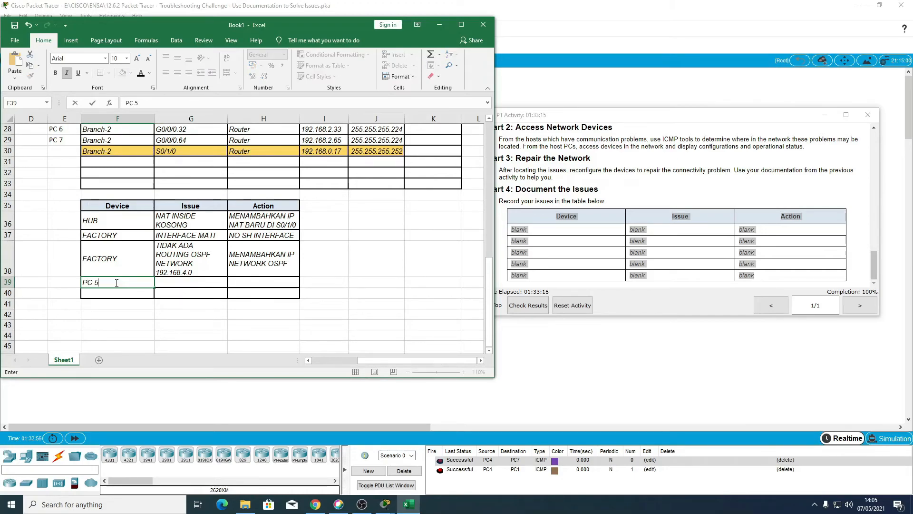
key("Tab")
type("BELU")
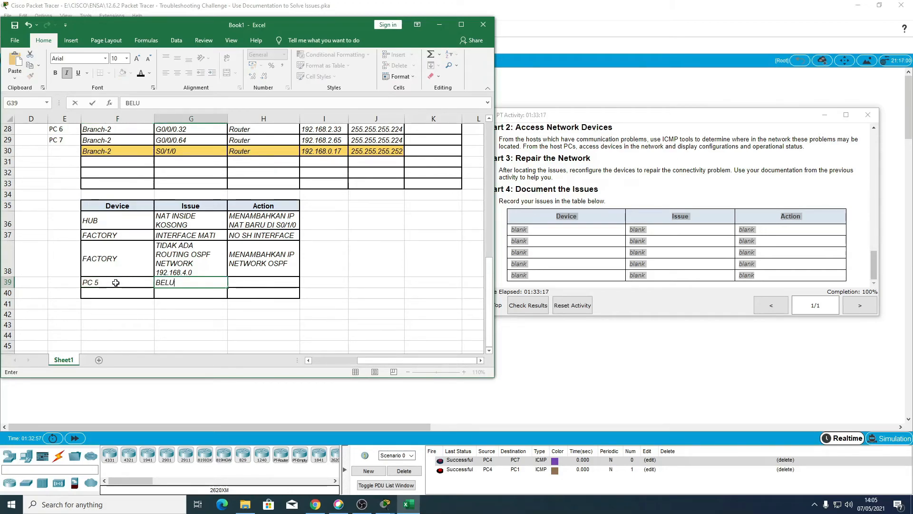
type("M ADA GATEWAY")
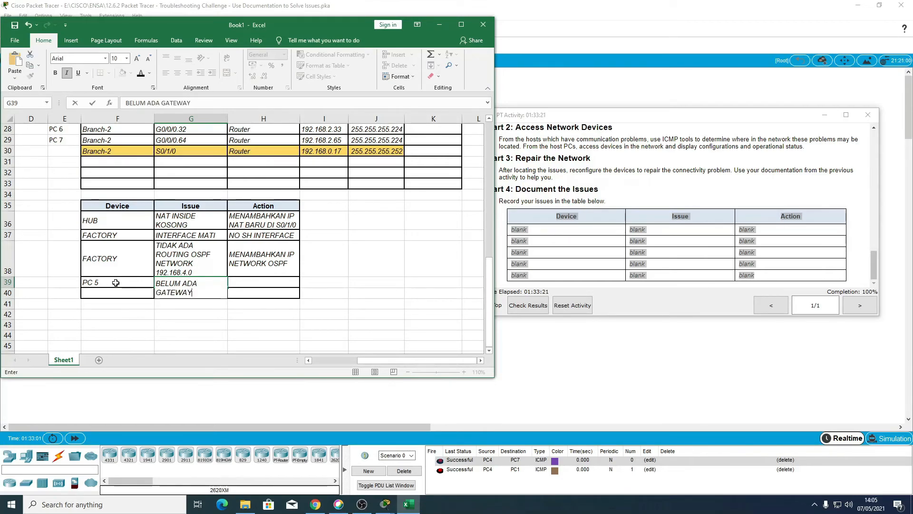
Step: Enter CEK GATEWAY DI ROUTER. KEMUDIAN MEMASUKAN IP GATEWAY DI PC 5 as the action for the PC 5 row
key("Tab")
type("CE")
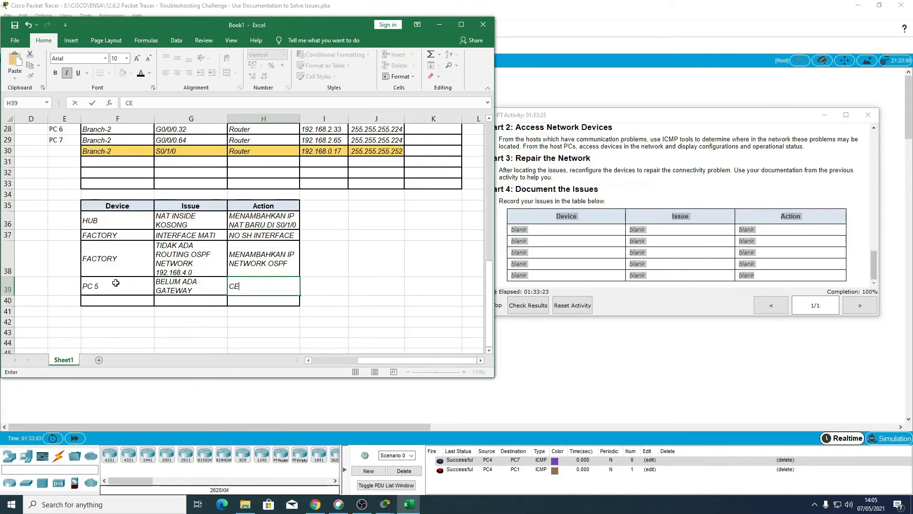
type("K GATEWAY DI ROU")
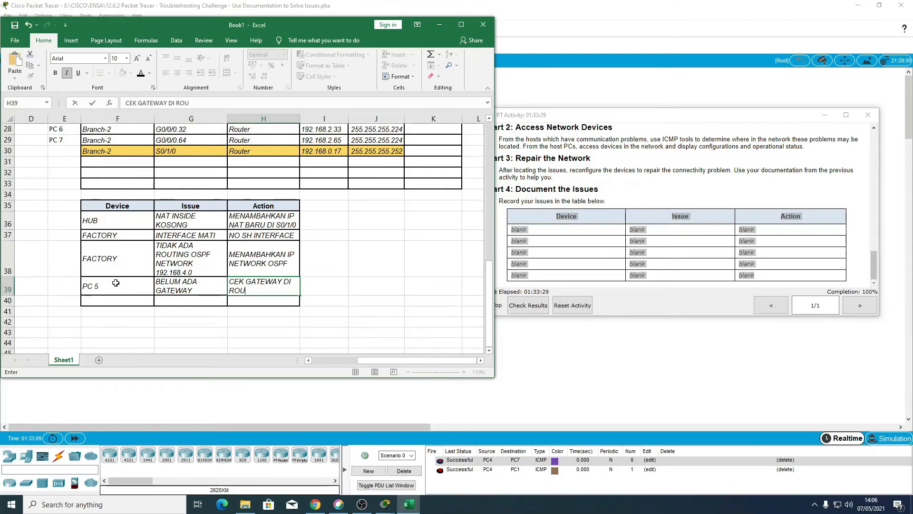
type("TER. KEMUDIAN MEMASUKAN IP GATEWAY DI PC")
key("Return")
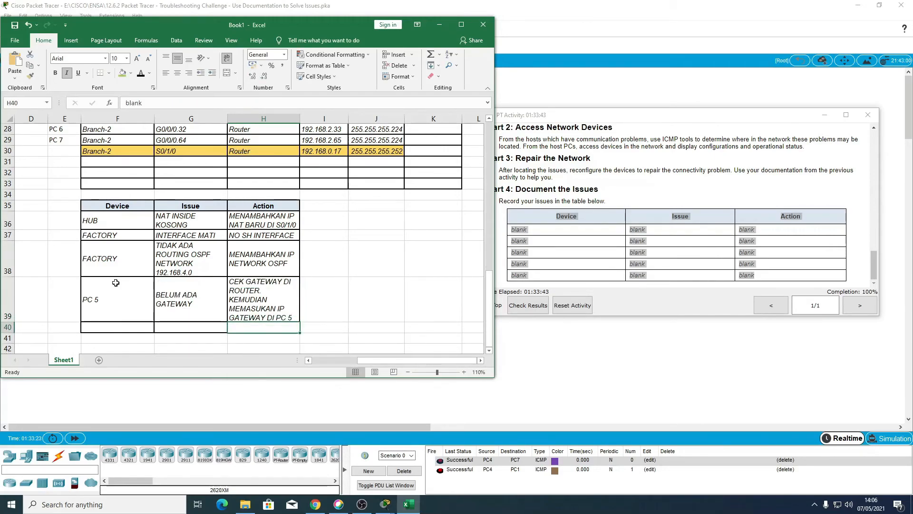
Step: Examine the Branch-2 router's interface addresses in the addressing table against the Hub router's link addresses
scroll(157, 227, "up", 2)
scroll(157, 227, "down", 2)
scroll(232, 288, "up", 4)
scroll(232, 288, "up", 5)
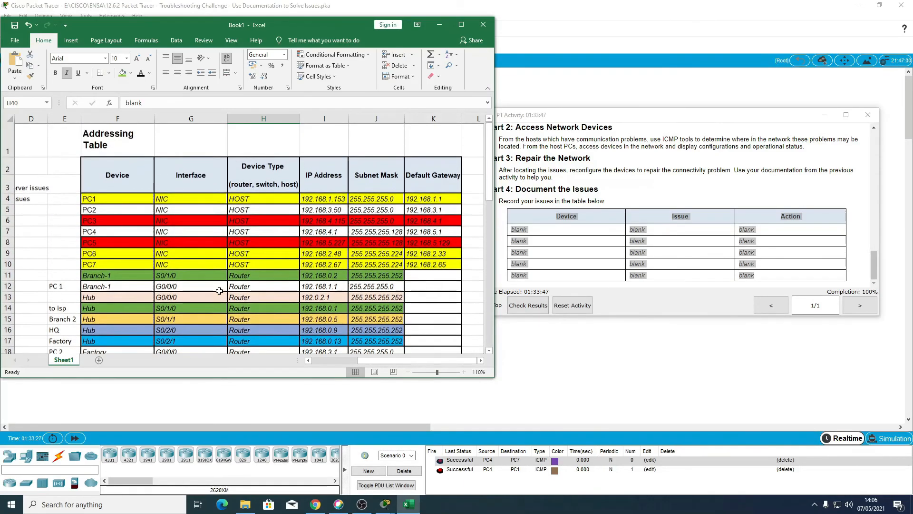
scroll(205, 296, "down", 5)
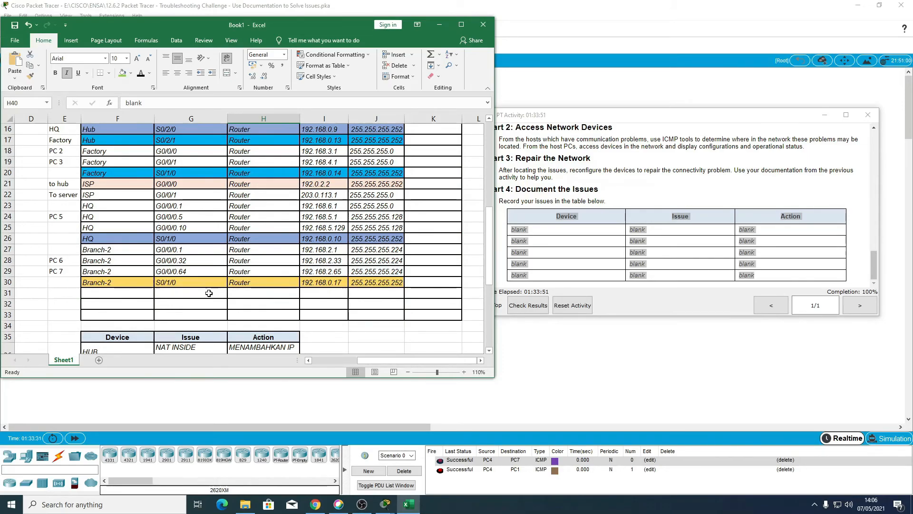
scroll(208, 293, "down", 2)
scroll(205, 294, "up", 4)
scroll(197, 294, "down", 3)
scroll(186, 295, "up", 5)
scroll(101, 205, "down", 4)
left_click_drag(90, 261, 311, 274)
left_click_drag(99, 283, 375, 283)
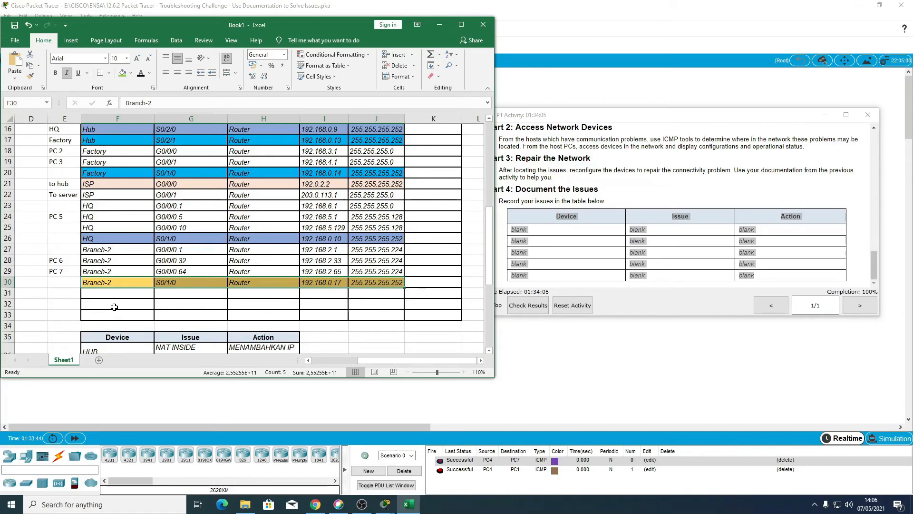
scroll(151, 289, "down", 1)
scroll(151, 289, "down", 1)
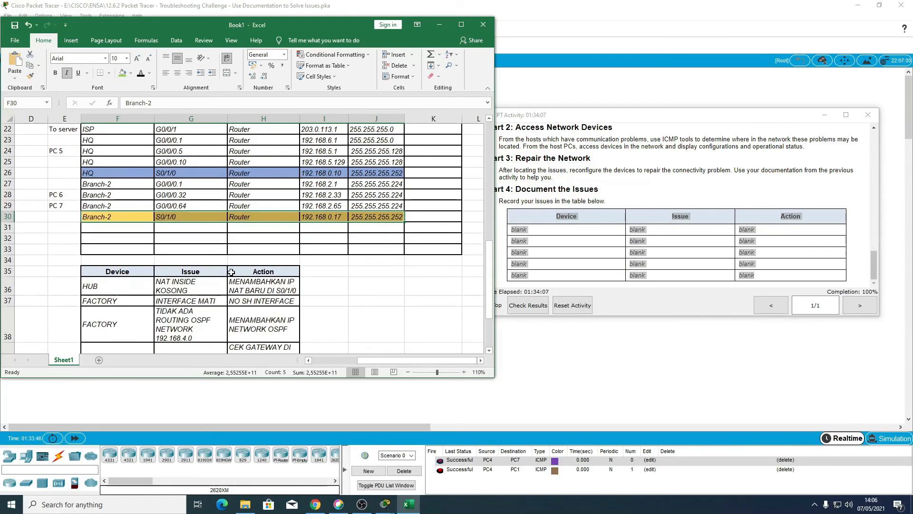
scroll(324, 218, "down", 2)
scroll(297, 240, "up", 8)
scroll(304, 257, "down", 5)
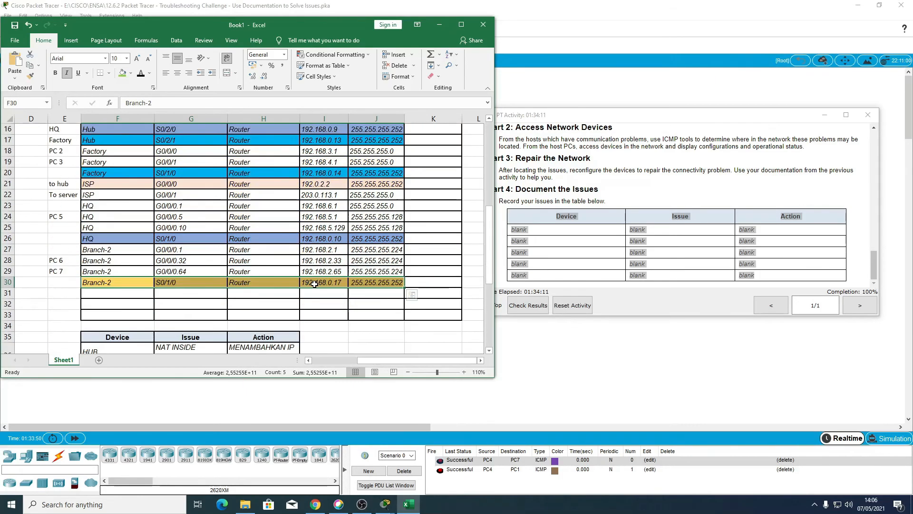
scroll(293, 288, "down", 3)
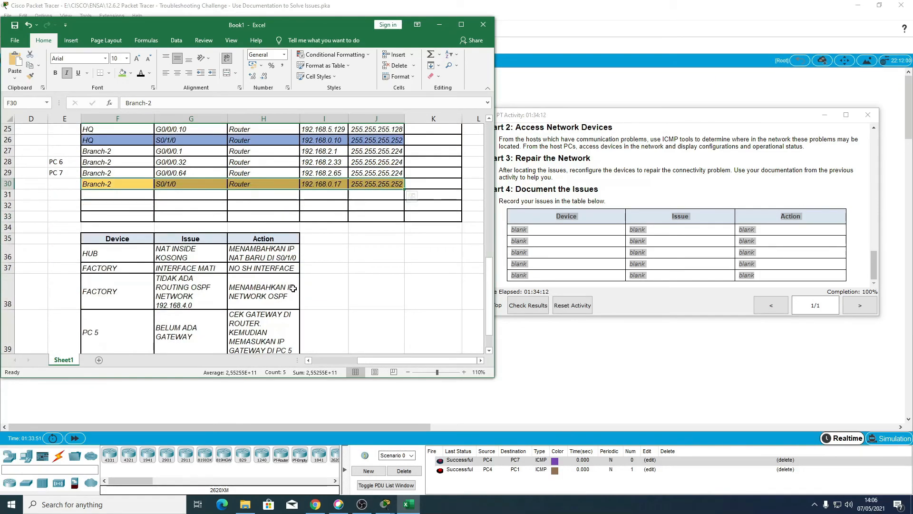
Step: Set the IP address of Branch-2's S0/1/0 interface in the addressing table to 192.168.0.6
left_click(330, 185)
left_click(158, 103)
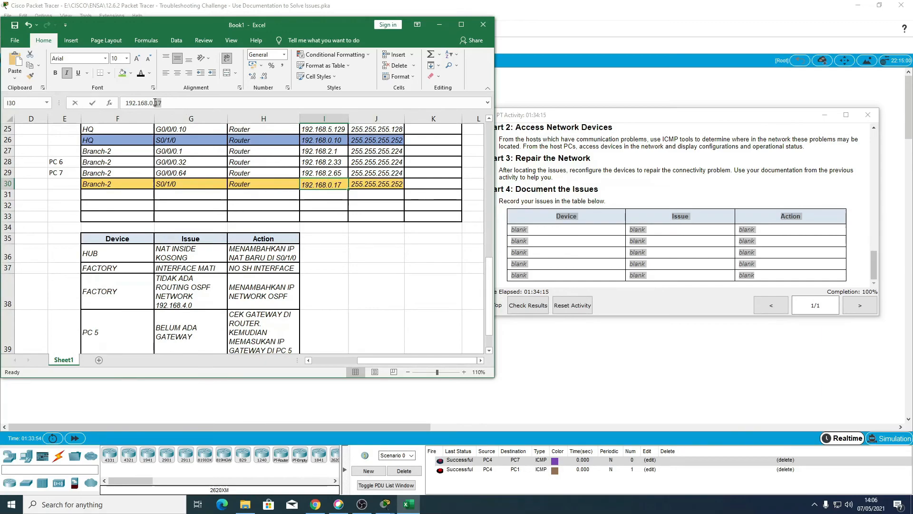
key("Delete")
key("BackSpace")
type("6")
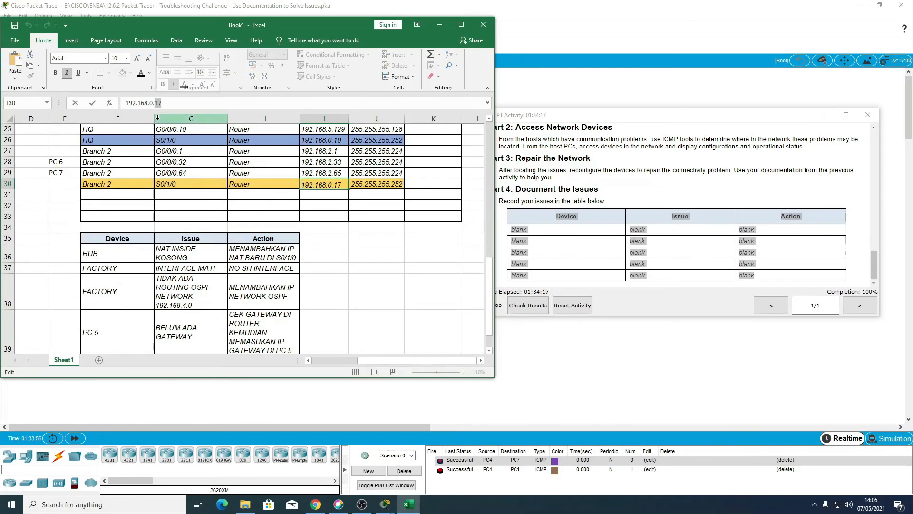
Step: Make the text in the last row of the issues table black and clear its blank placeholder entries
scroll(157, 286, "down", 4)
scroll(154, 284, "up", 3)
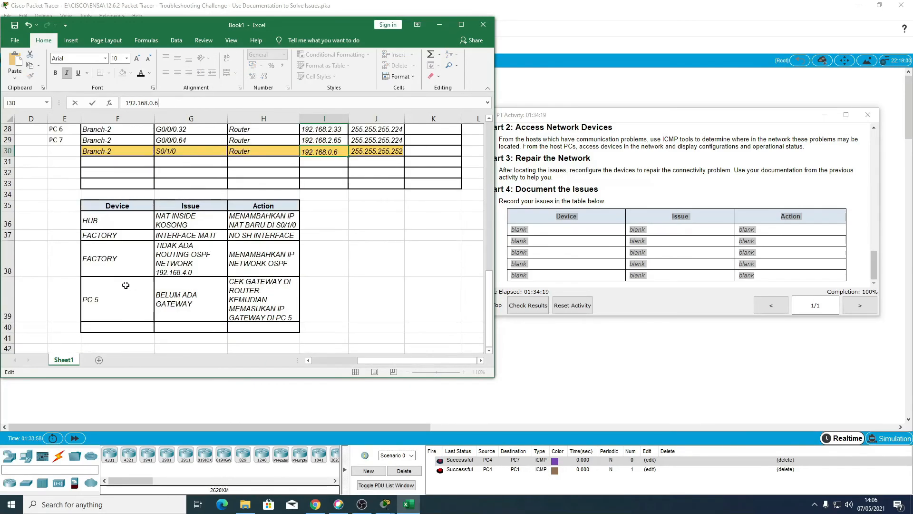
left_click(119, 329)
type("BRA")
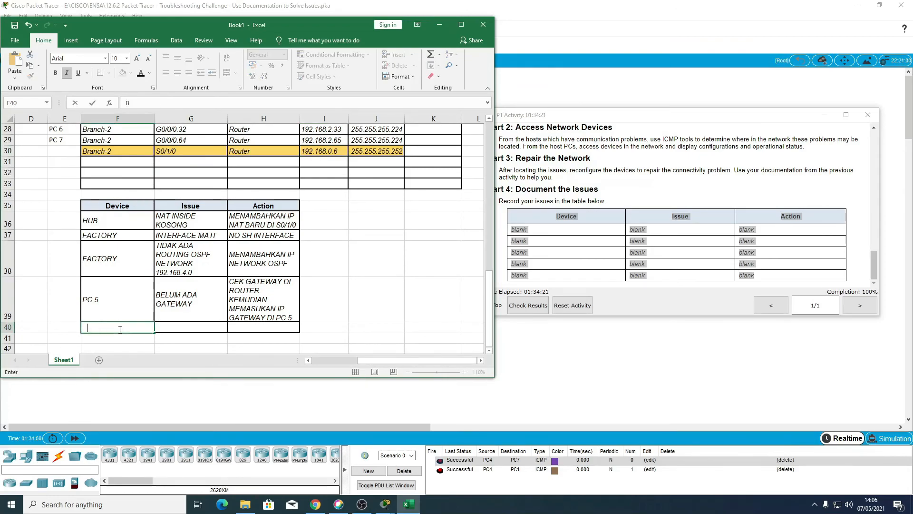
key("BackSpace")
key("BackSpace")
left_click_drag(119, 328, 260, 327)
left_click(141, 74)
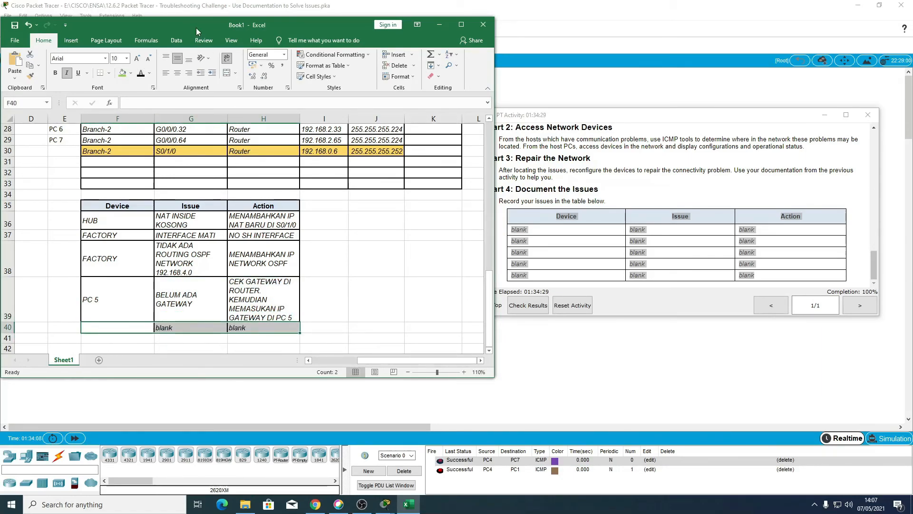
key("Delete")
Step: Enter BRANCH-2 as the device in the last row of the issues table, with IP ROUTER/GATEWAY SALAH as its issue
left_click(119, 327)
type("BRA")
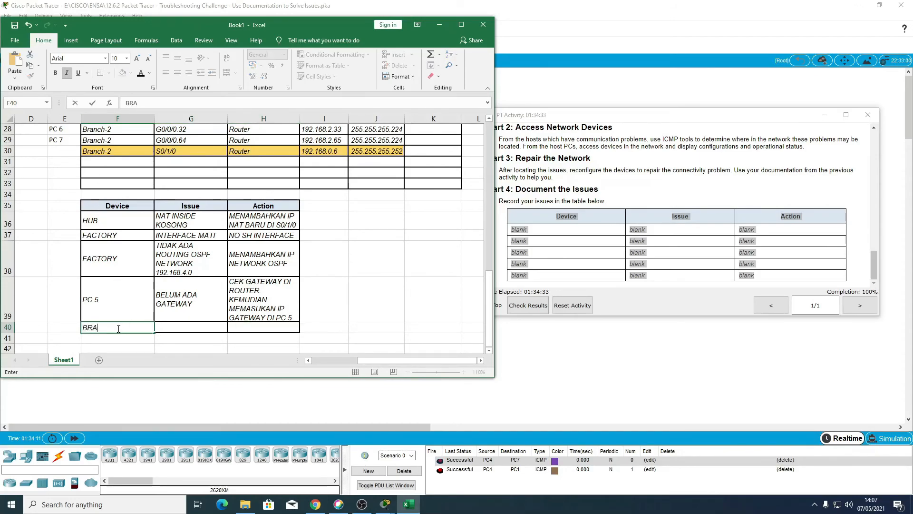
type("NCH-2")
key("Tab")
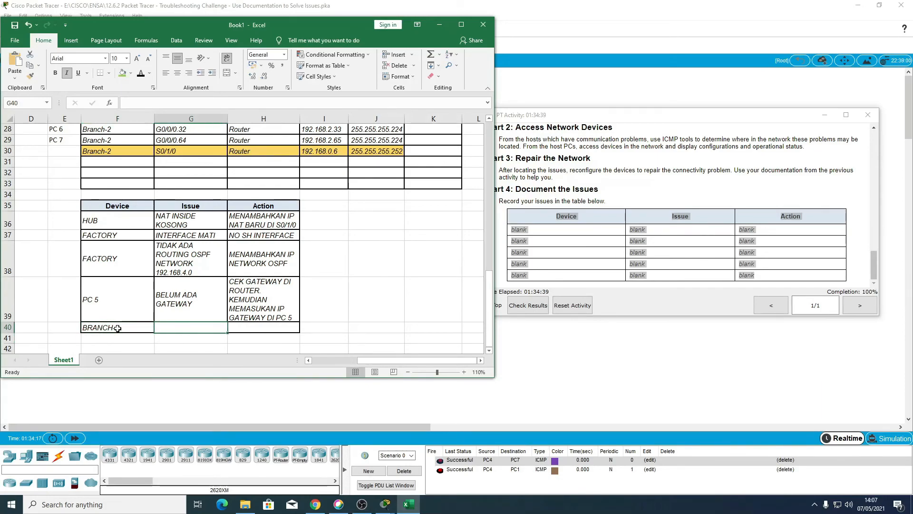
type("IP ROUTER")
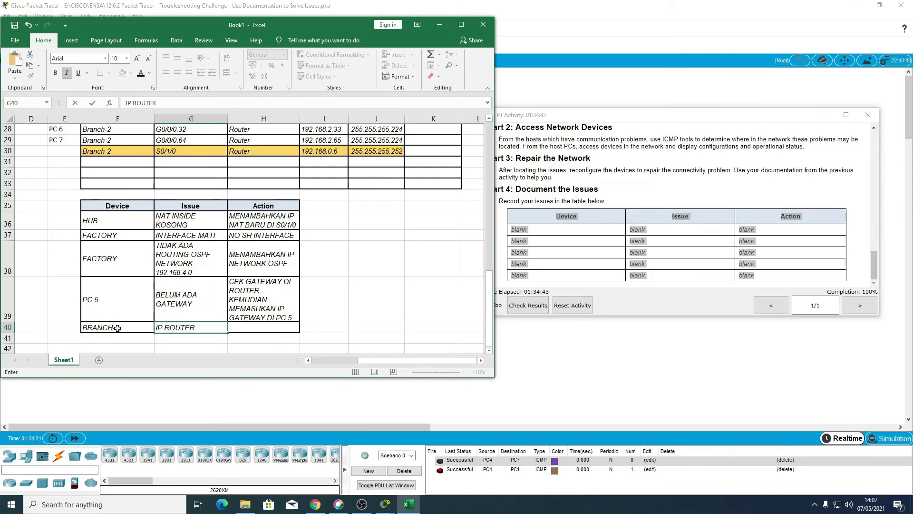
type("/GATEWAY SALAH")
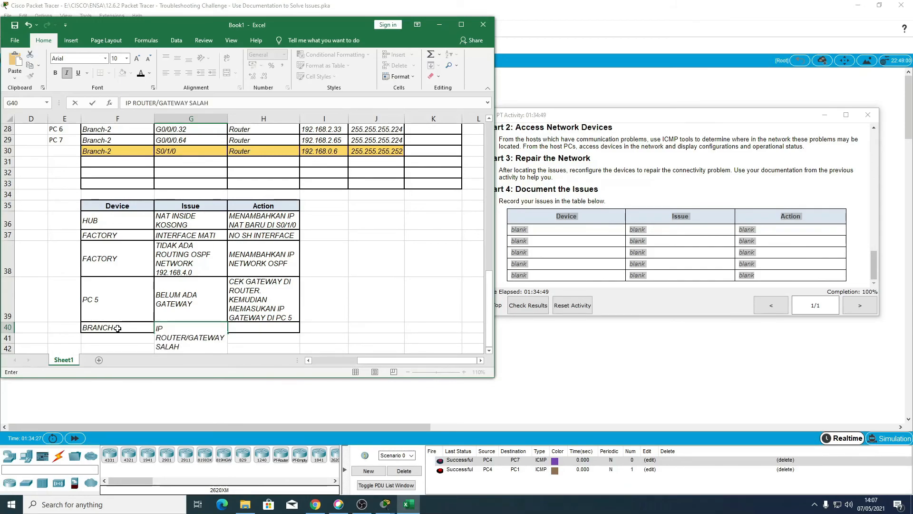
Step: Enter KOREKSI IP ADDRESS as the action for the BRANCH-2 row
key("Tab")
type("KI")
key("BackSpace")
key("BackSpace")
type("KOREK")
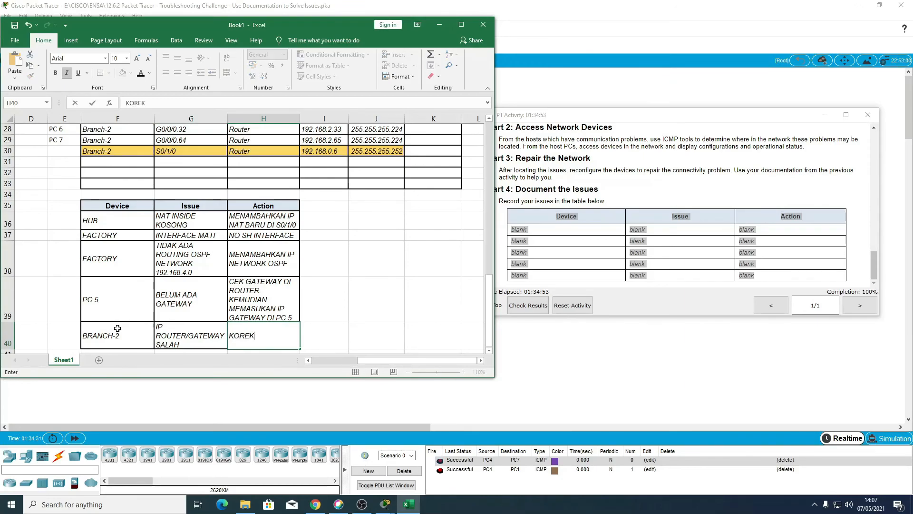
type("SI IP ADDRESS")
key("Return")
Step: Review the completed issues table and the addressing table for correctness
scroll(183, 218, "up", 2)
scroll(183, 218, "down", 4)
scroll(184, 219, "up", 4)
scroll(184, 219, "down", 3)
scroll(270, 254, "down", 4)
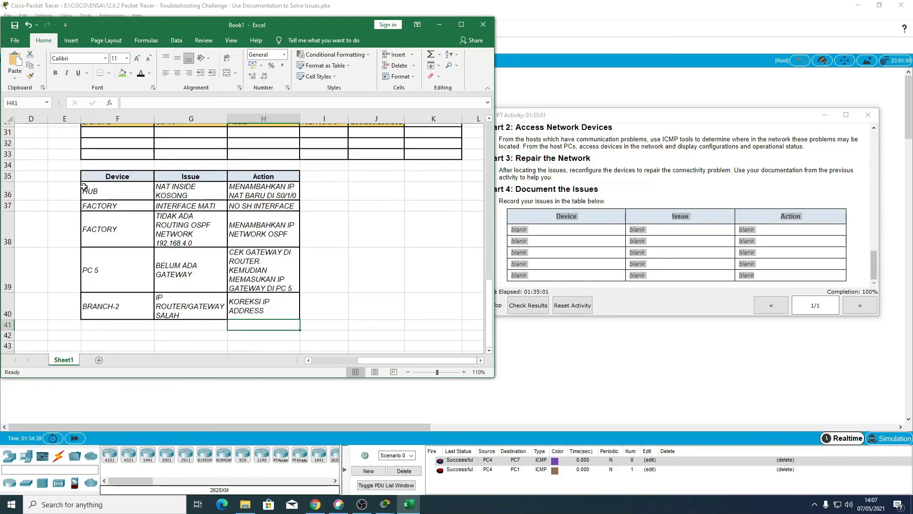
scroll(270, 254, "up", 14)
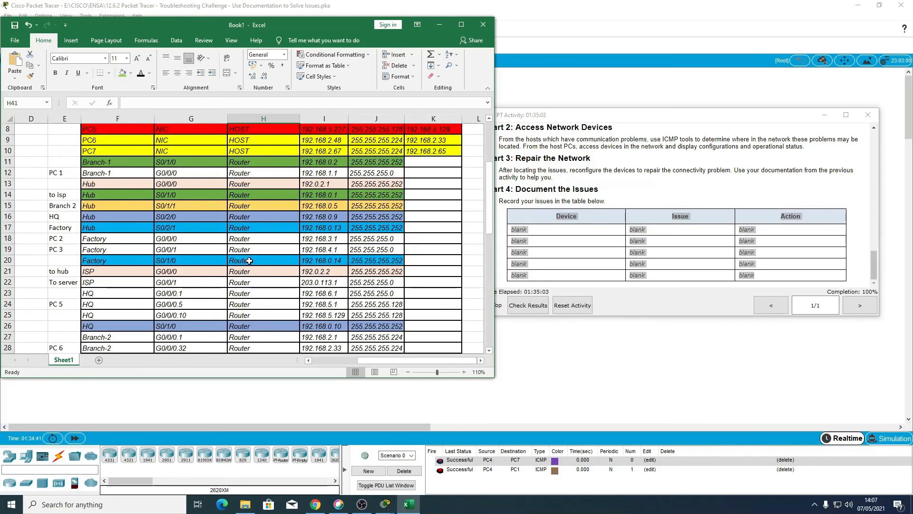
scroll(249, 260, "down", 4)
scroll(250, 261, "down", 6)
scroll(245, 263, "up", 7)
scroll(245, 262, "up", 4)
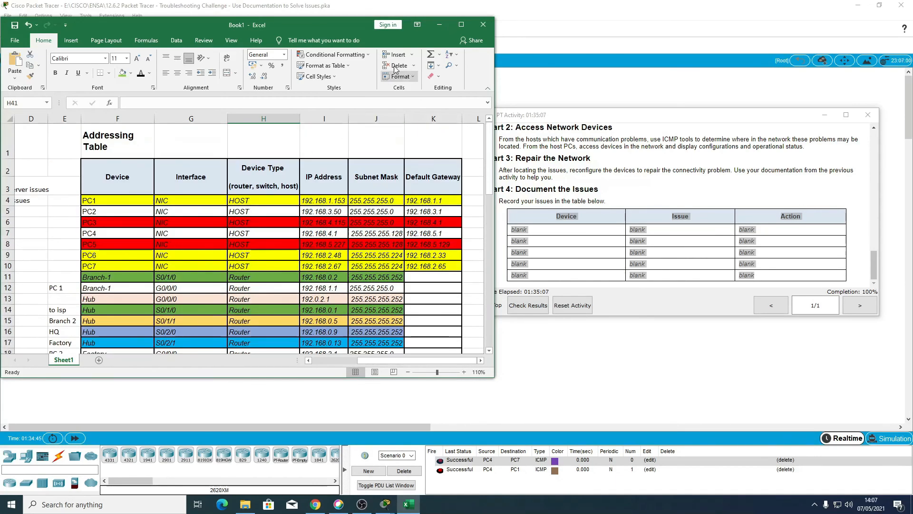
Step: Minimize the Excel workbook and return to the activity instructions in Packet Tracer
left_click_drag(321, 28, 367, 32)
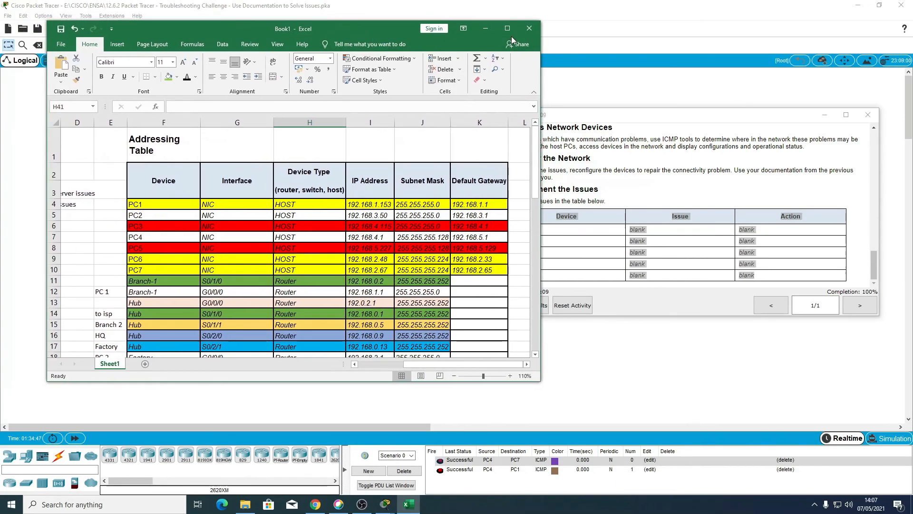
left_click(485, 29)
left_click(569, 212)
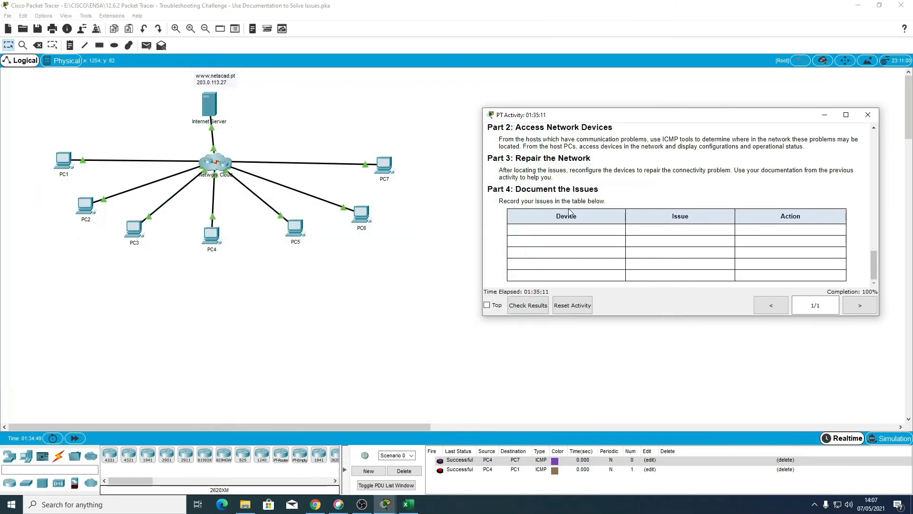
Step: Check the activity's addressing table and objectives against the completed addressing and issues tables in the Excel workbook
scroll(622, 226, "up", 10)
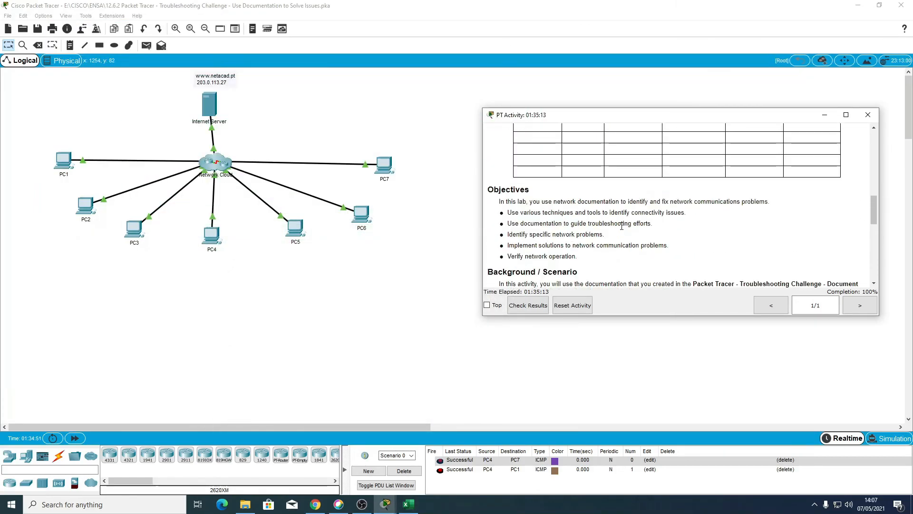
scroll(621, 226, "up", 5)
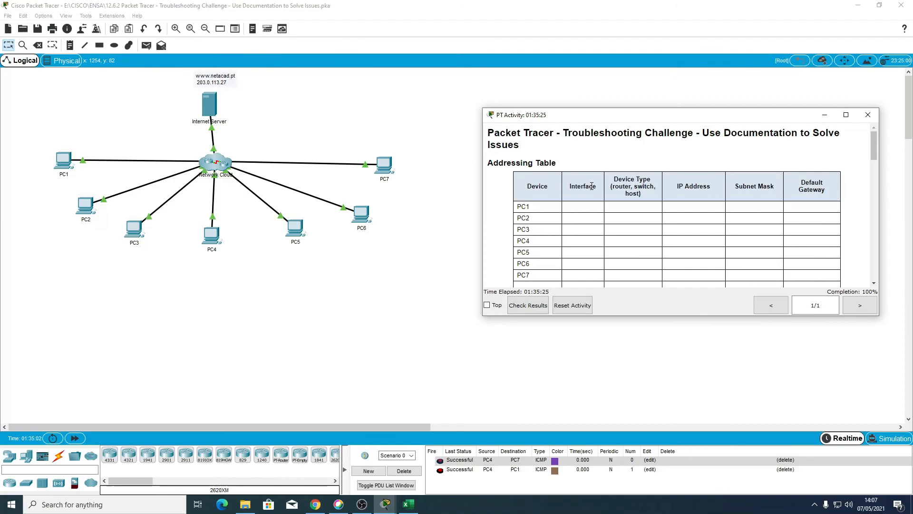
left_click(408, 504)
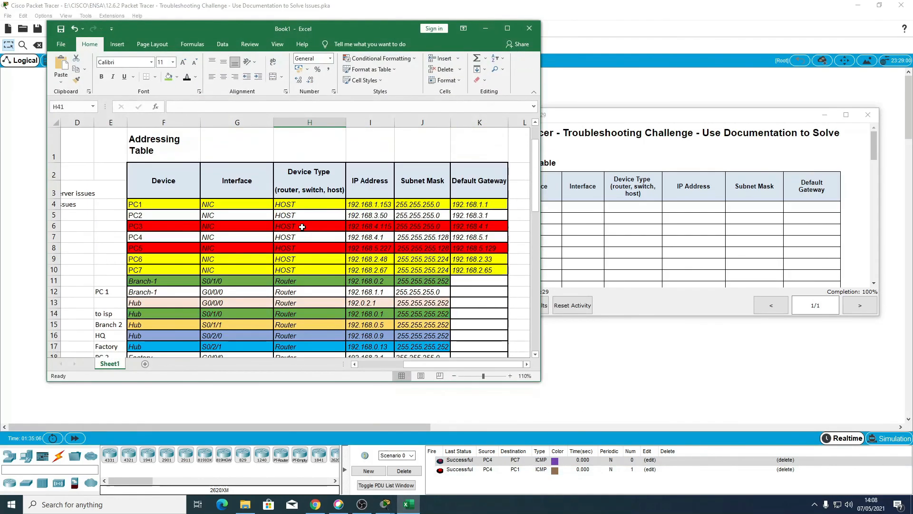
scroll(302, 227, "down", 5)
scroll(302, 227, "down", 5)
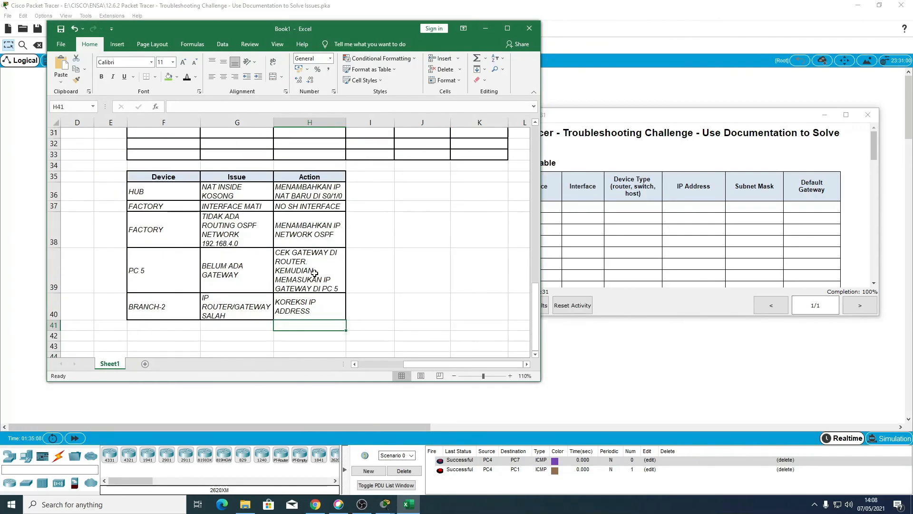
left_click(365, 301)
left_click(365, 268)
left_click(362, 228)
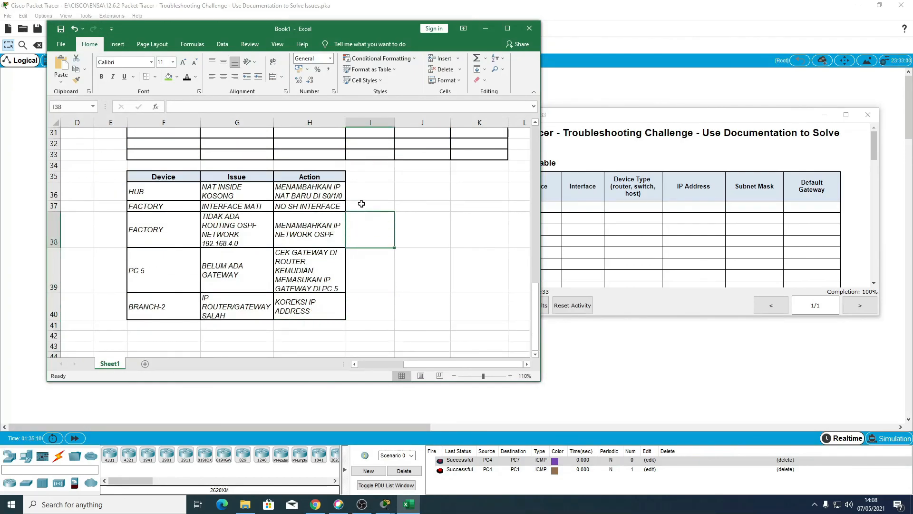
left_click(362, 205)
left_click(363, 190)
left_click(365, 174)
scroll(349, 276, "up", 10)
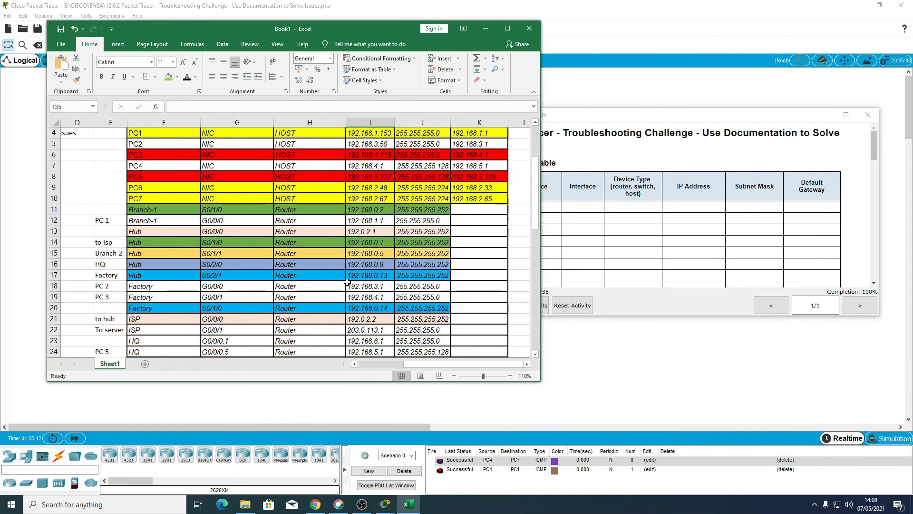
Step: Minimize the Excel workbook and bring the activity instructions window back to the front in Packet Tracer
left_click(485, 30)
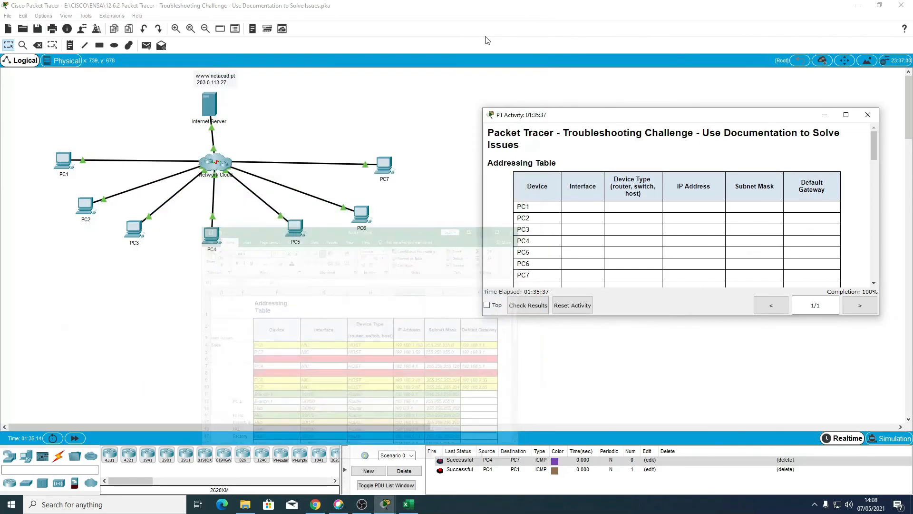
left_click(425, 294)
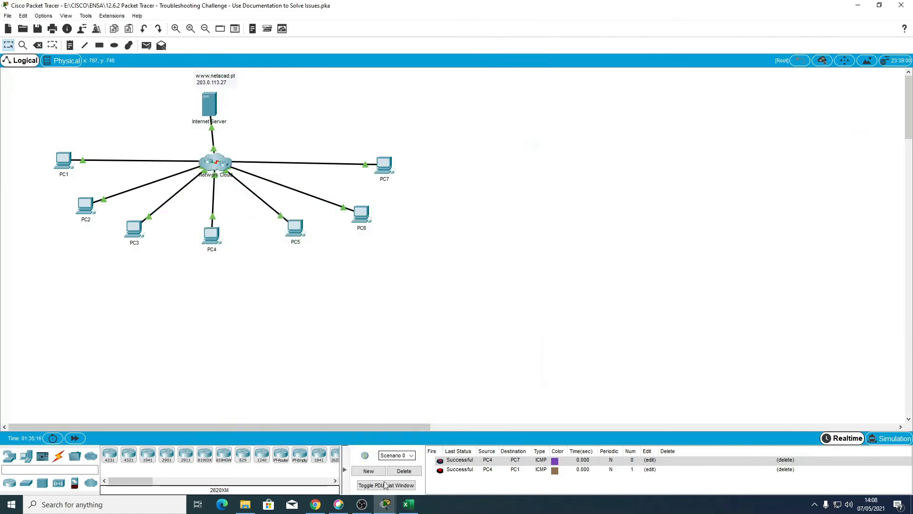
left_click(418, 472)
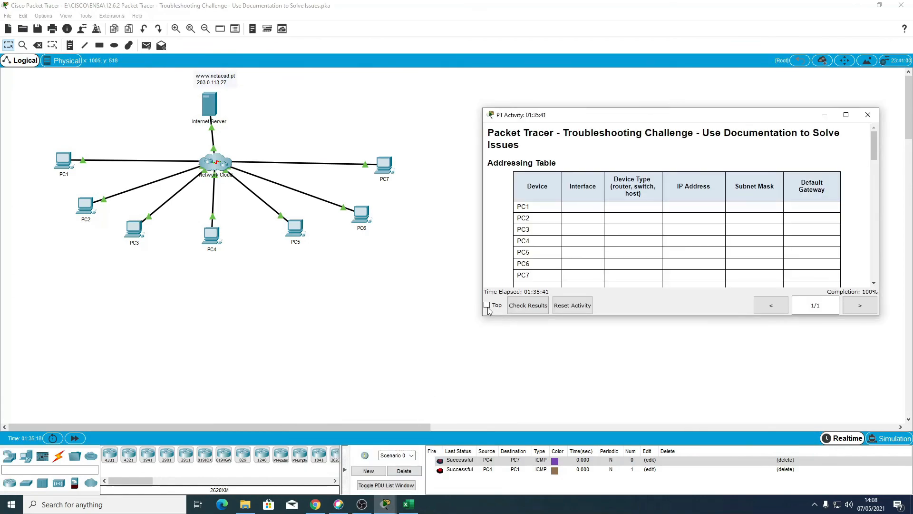